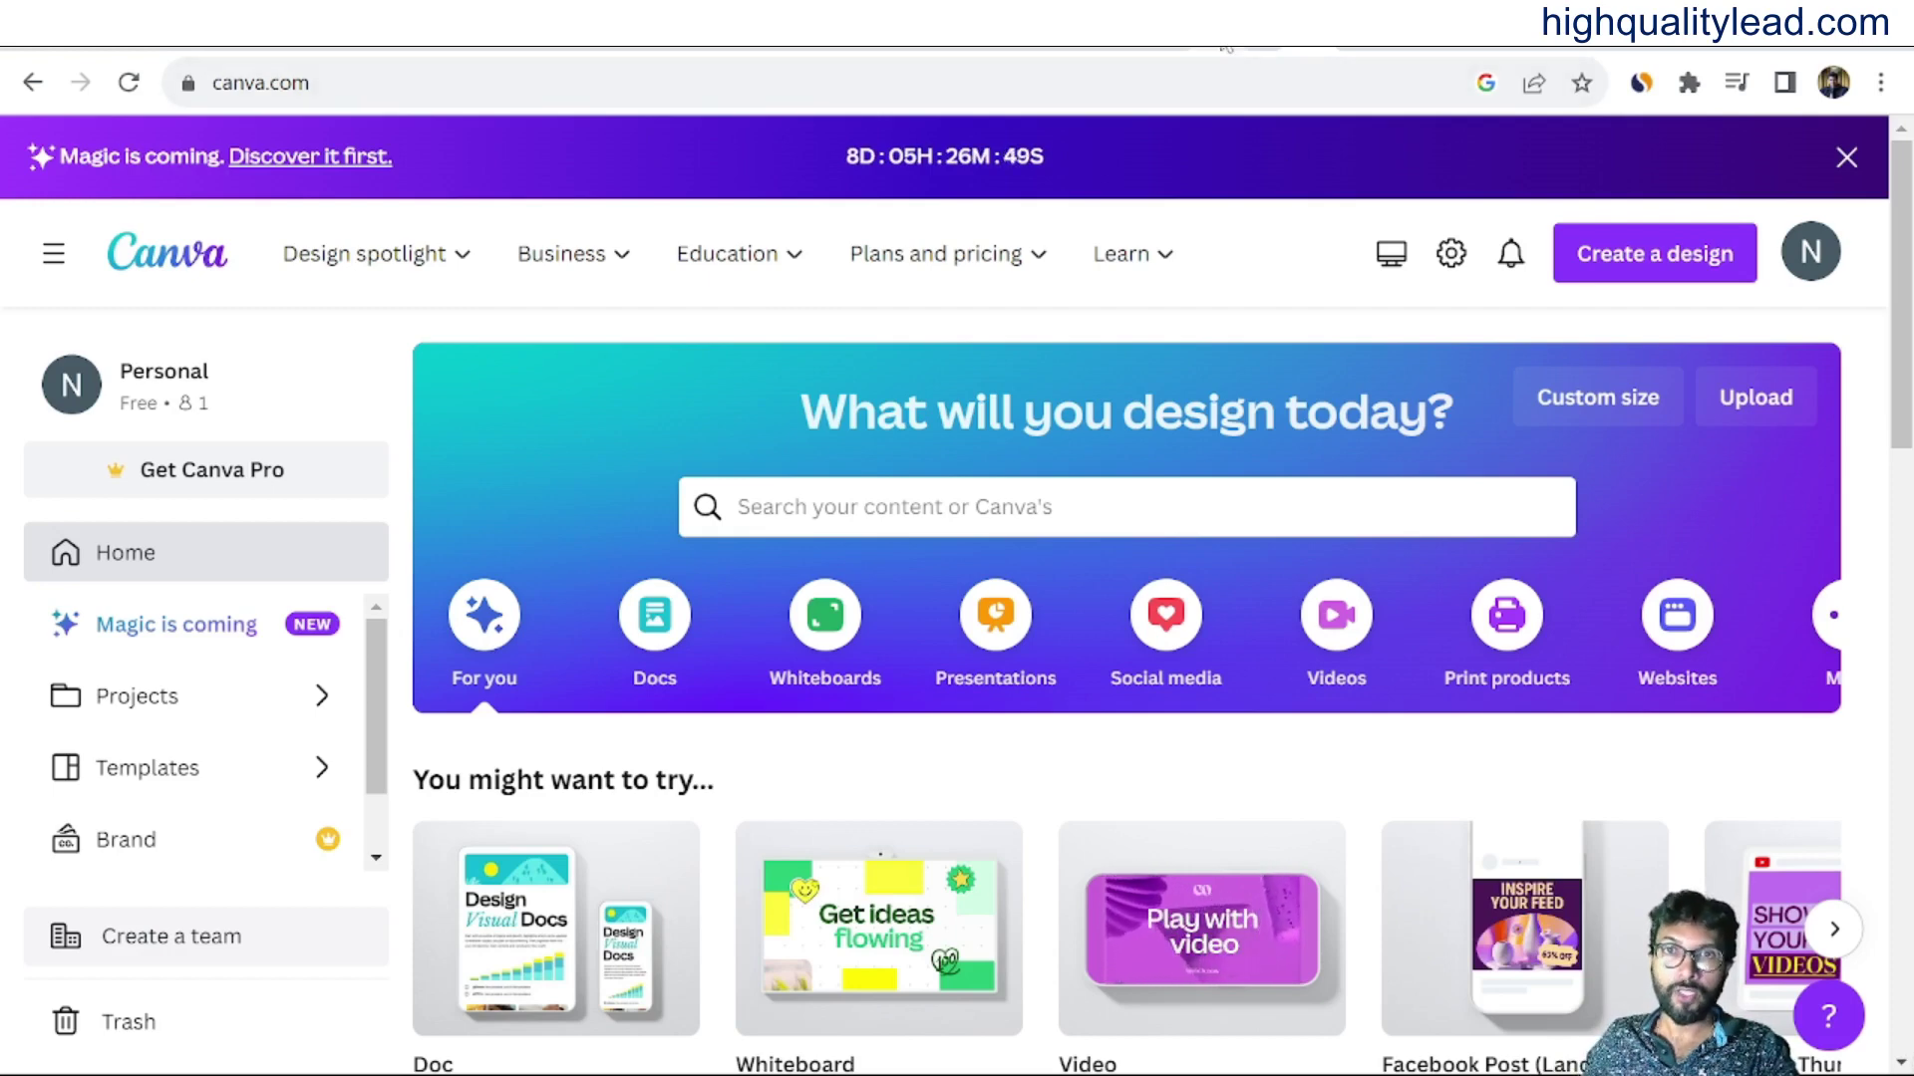
Switch to Pictory and start a new Script to Video project with the empty script body ready for text.
click(1218, 25)
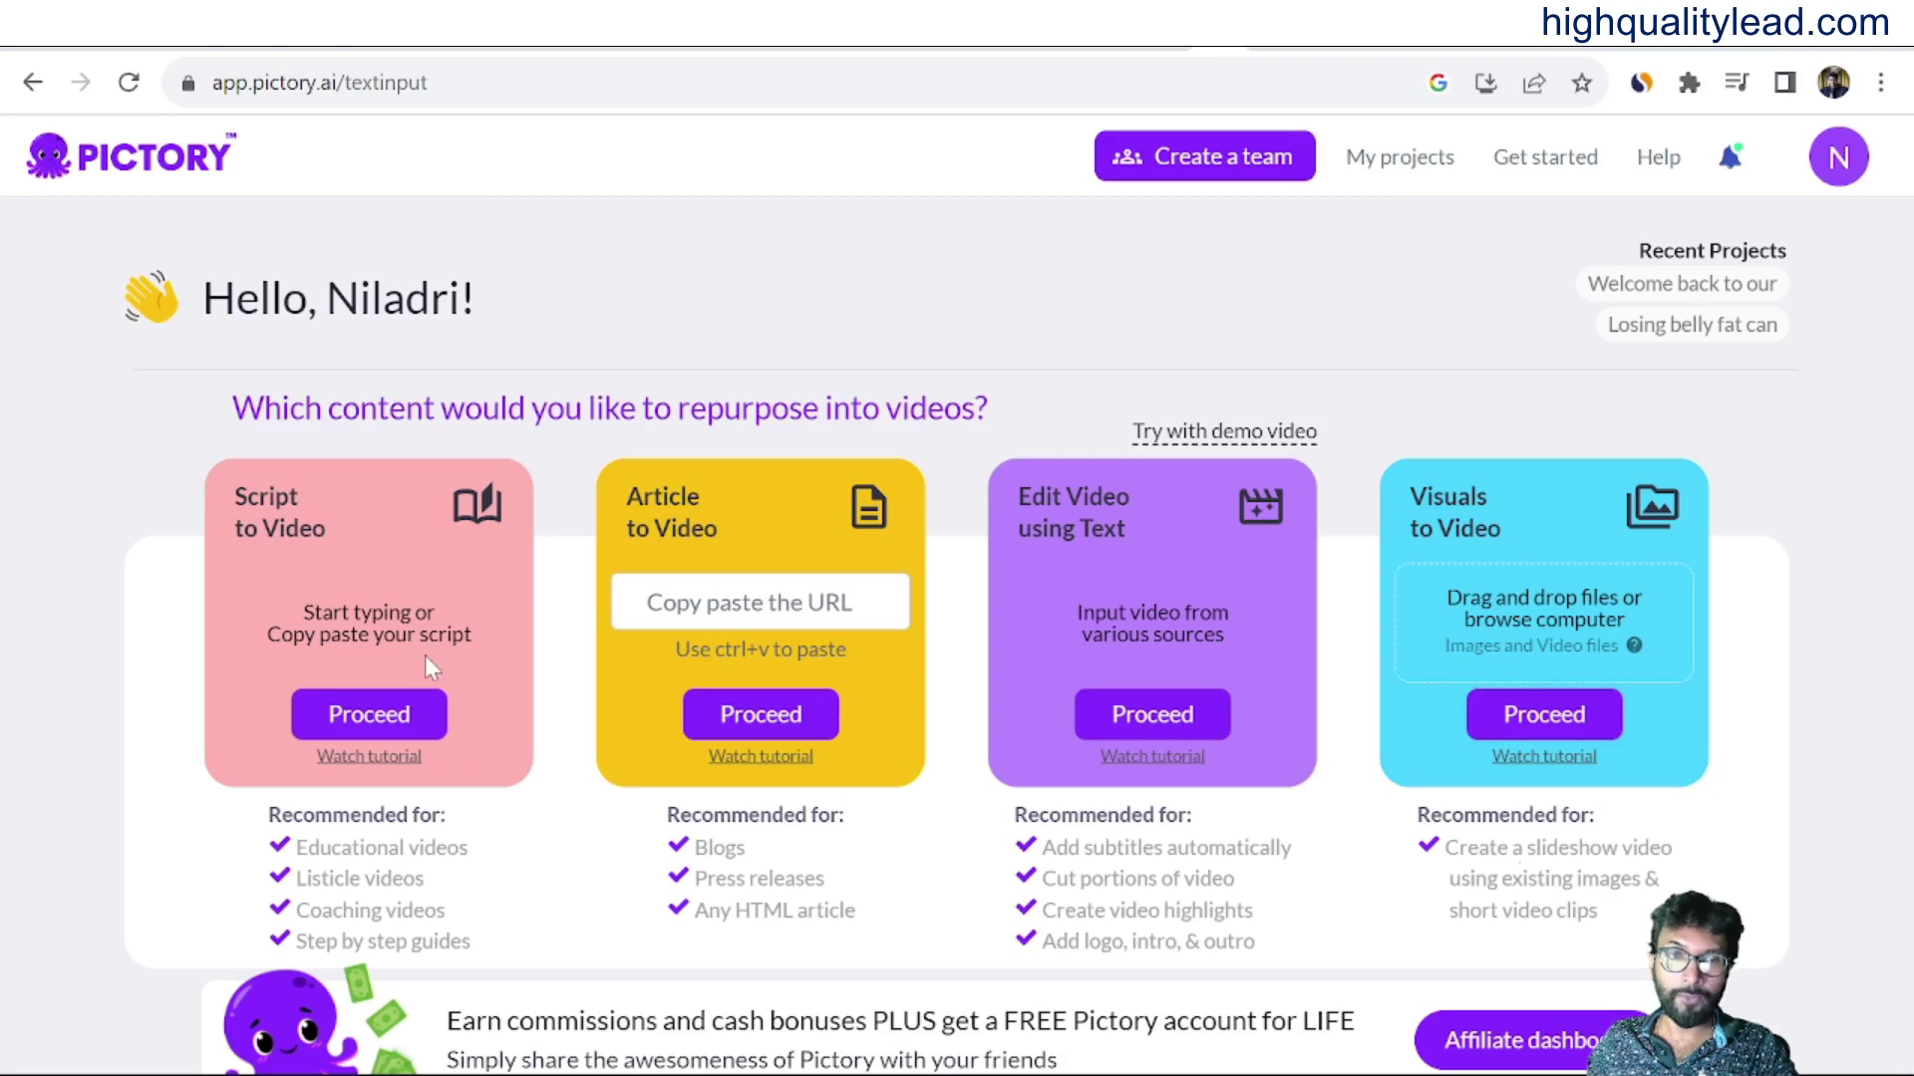
click(376, 716)
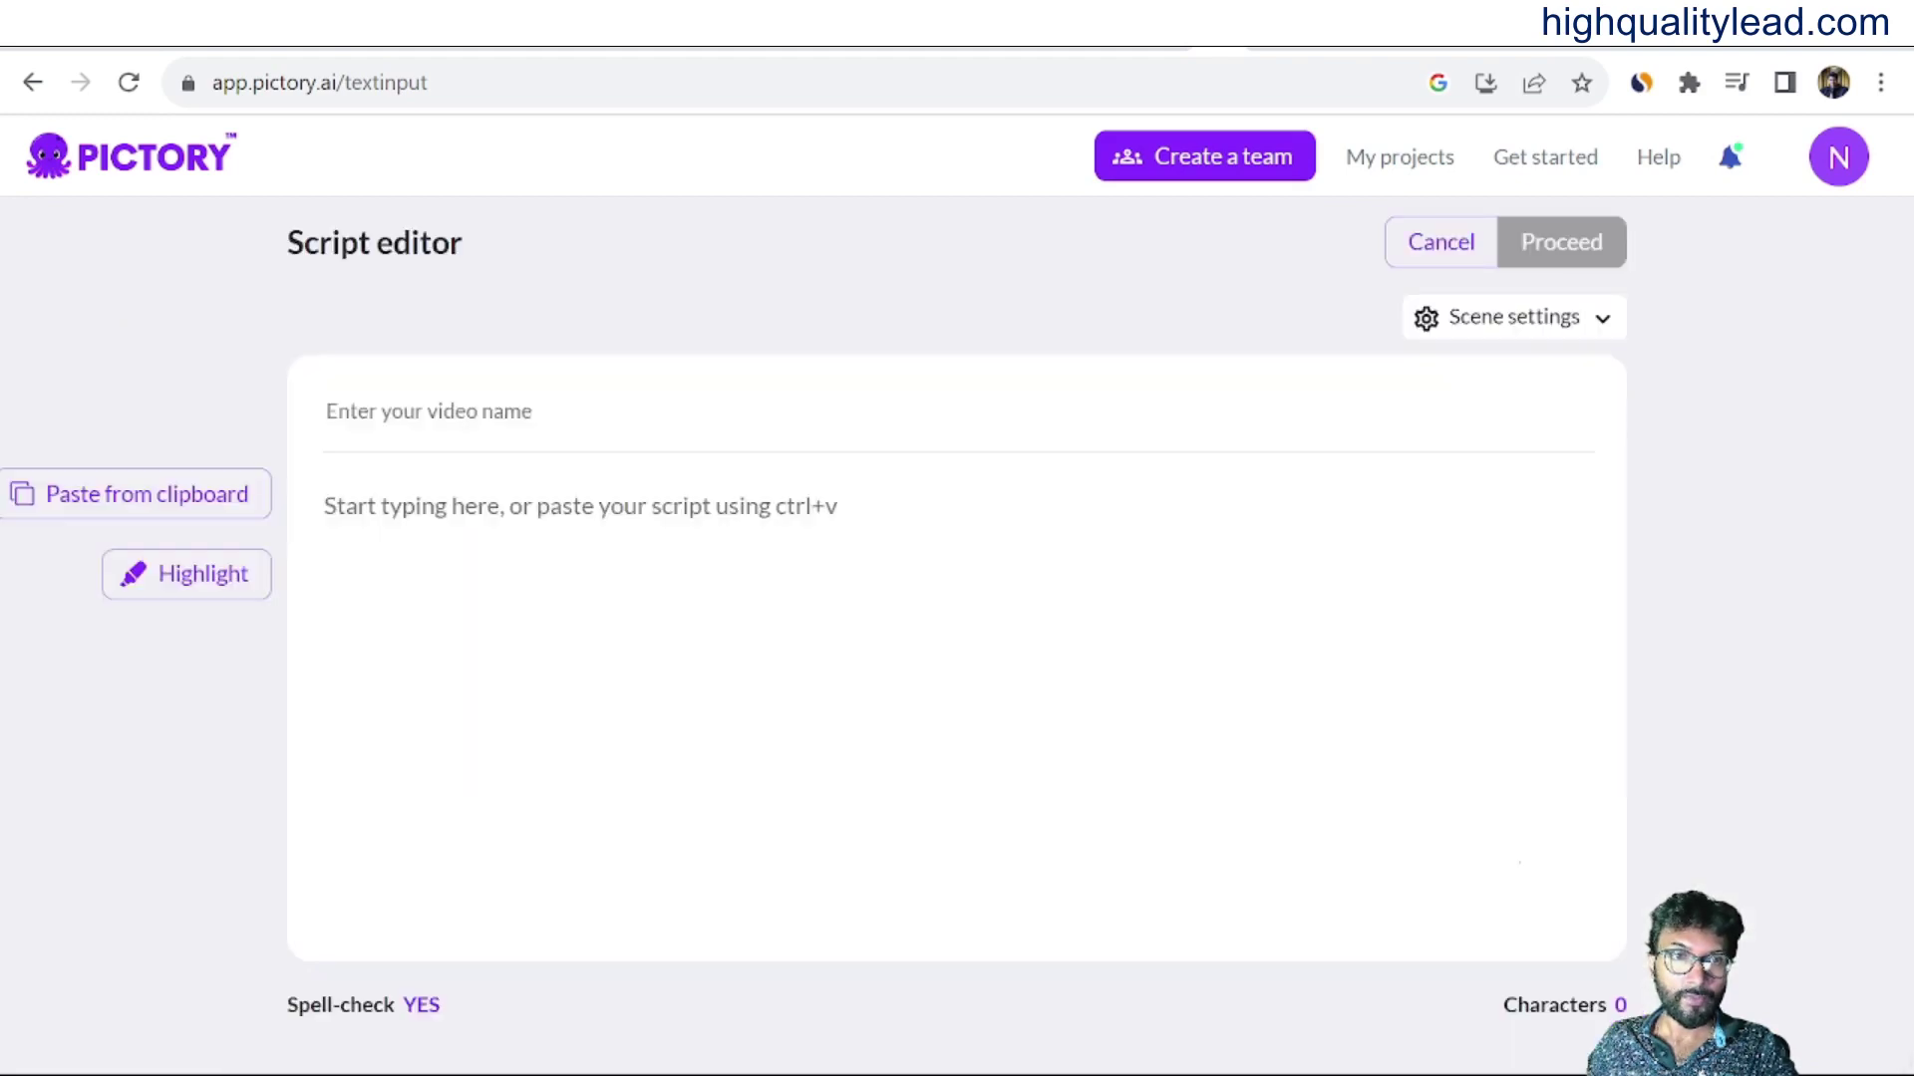
click(324, 505)
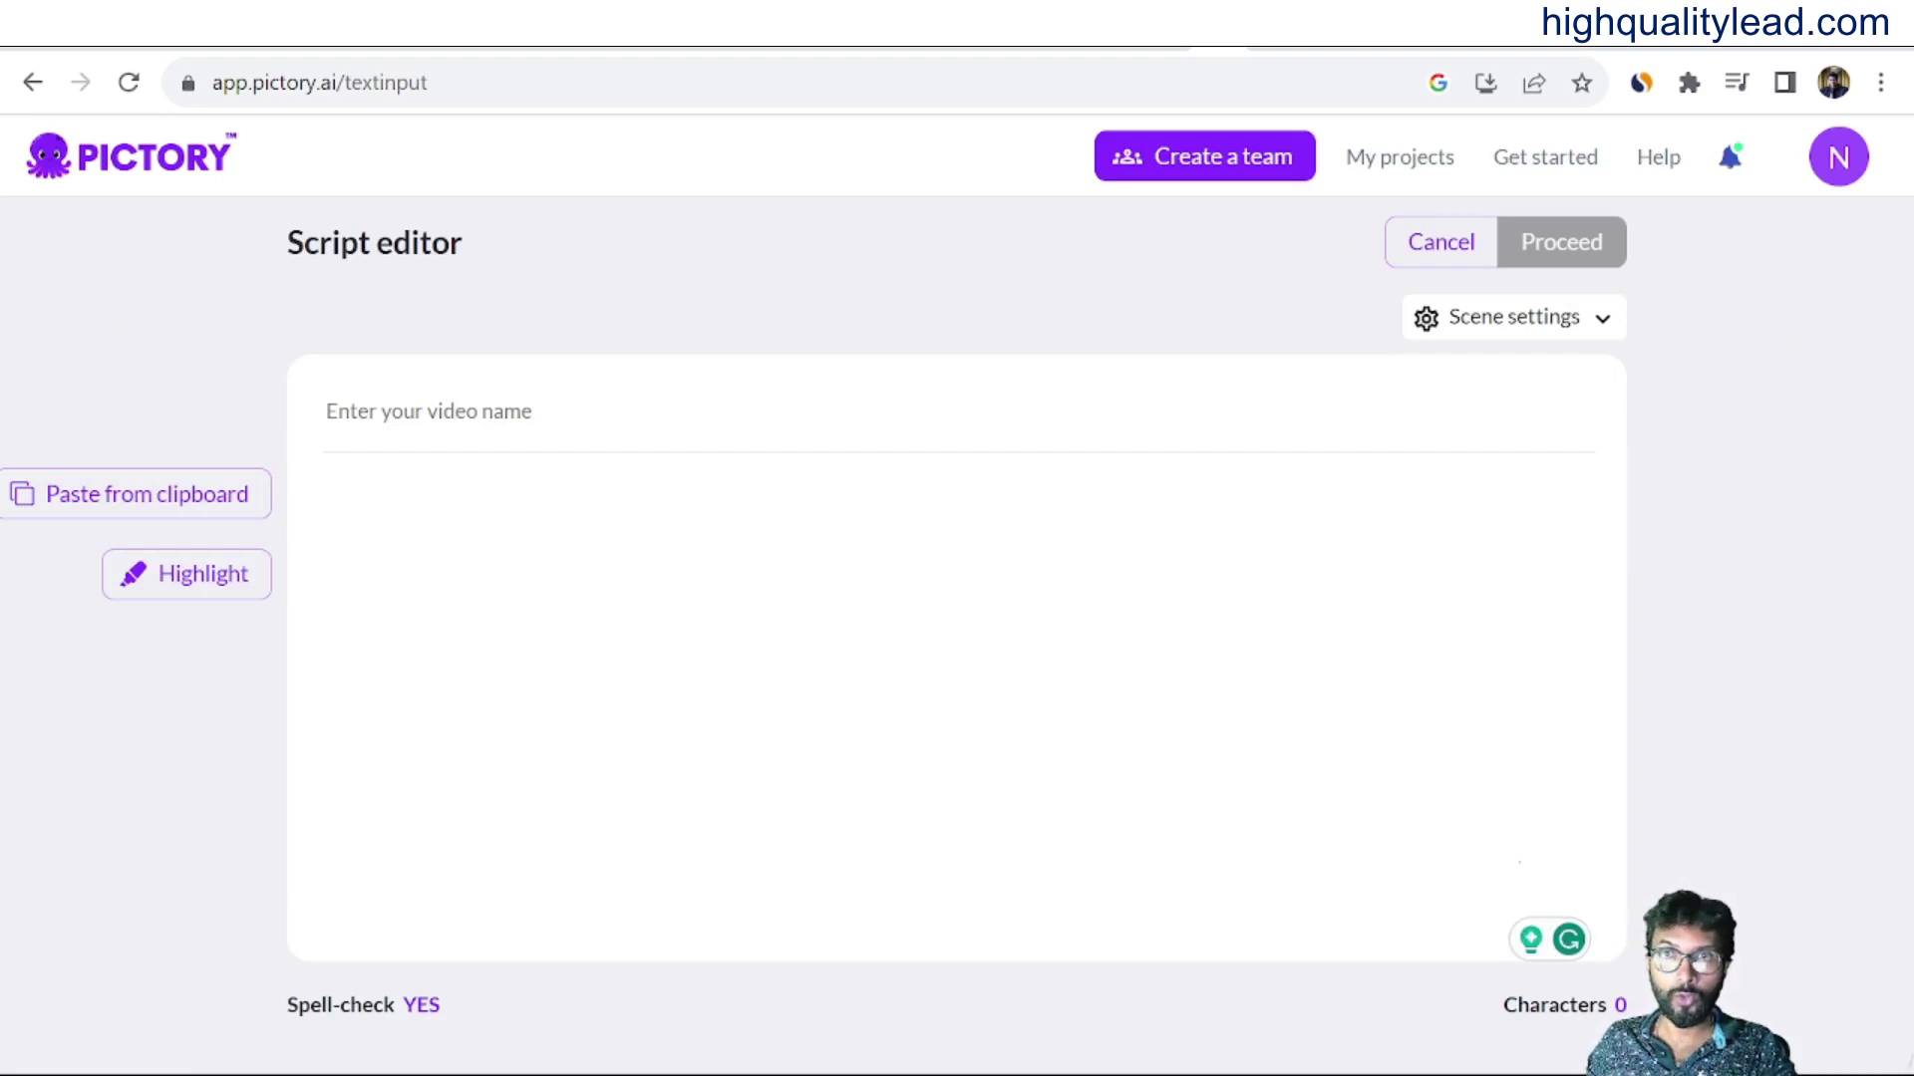
Switch to ChatGPT and search the public AIPRM prompts for "video script".
click(1356, 52)
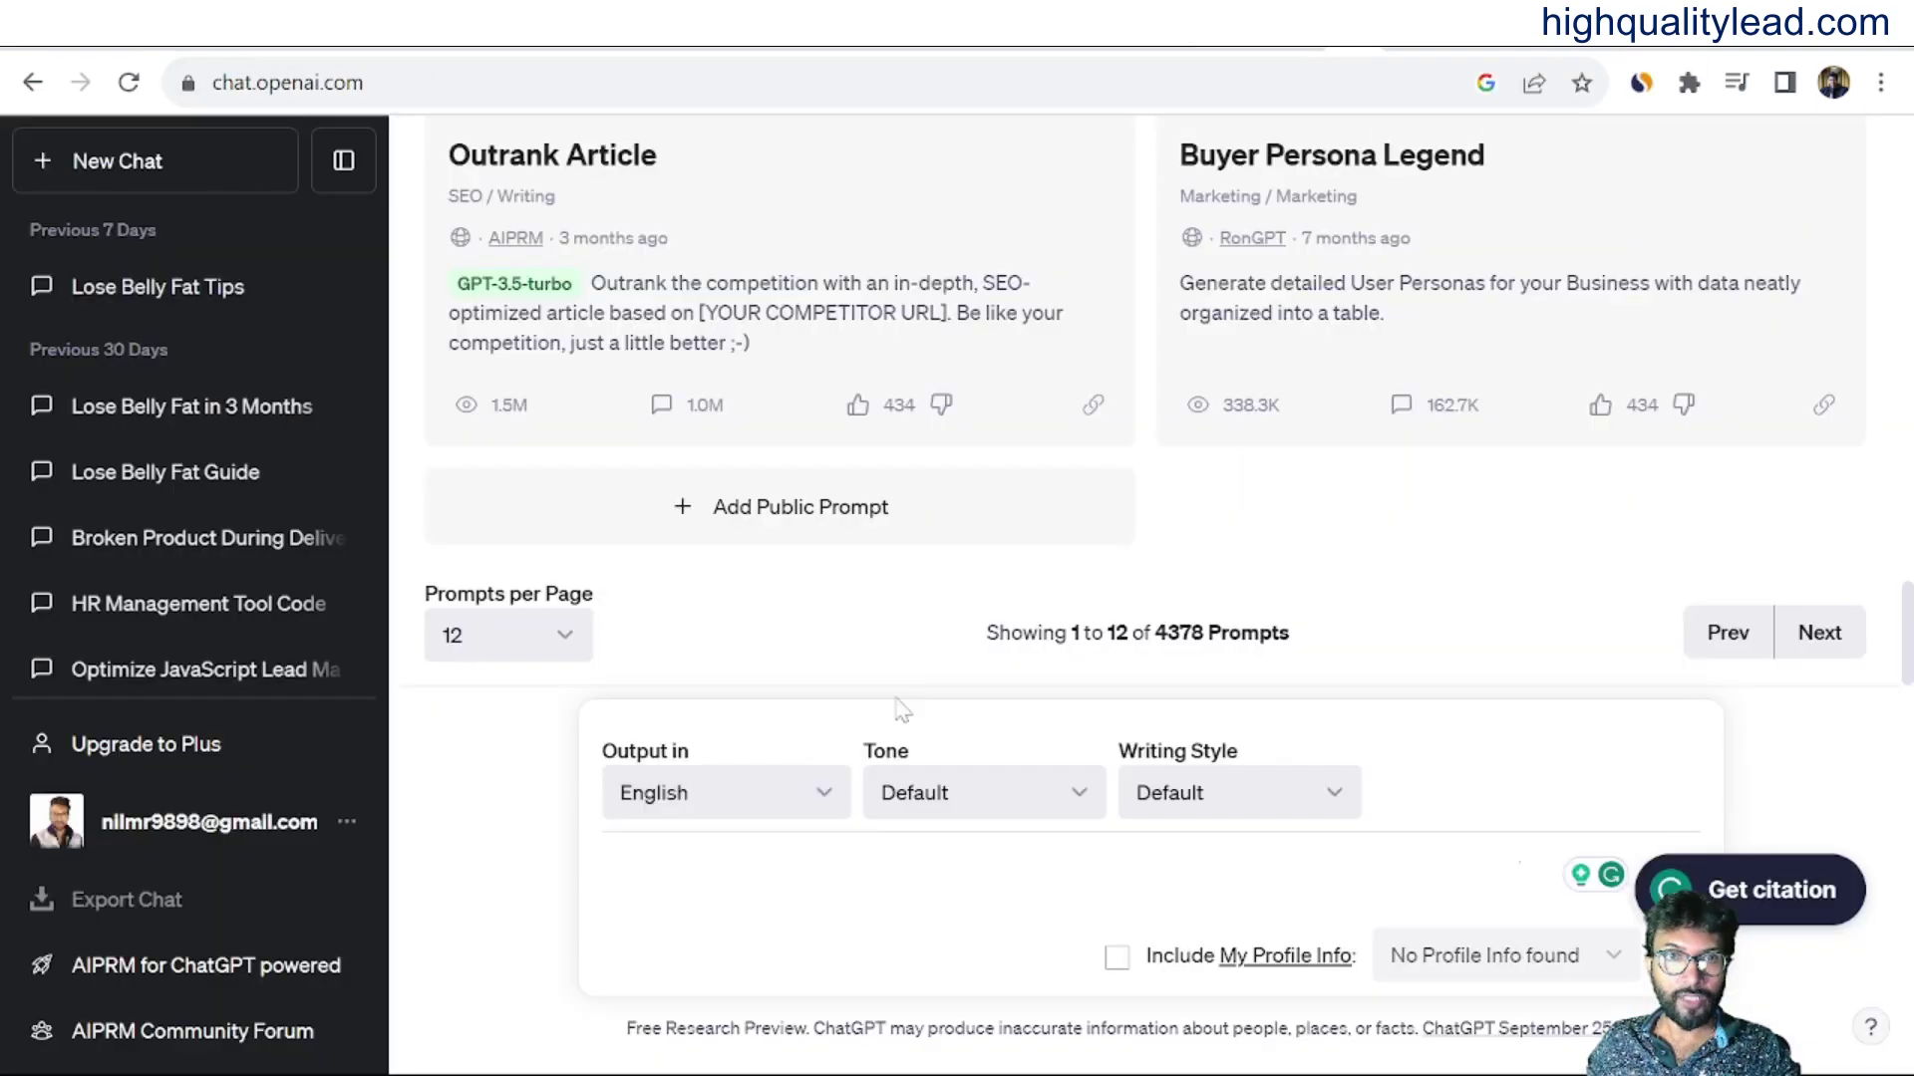
scroll(1609, 419, up, 10)
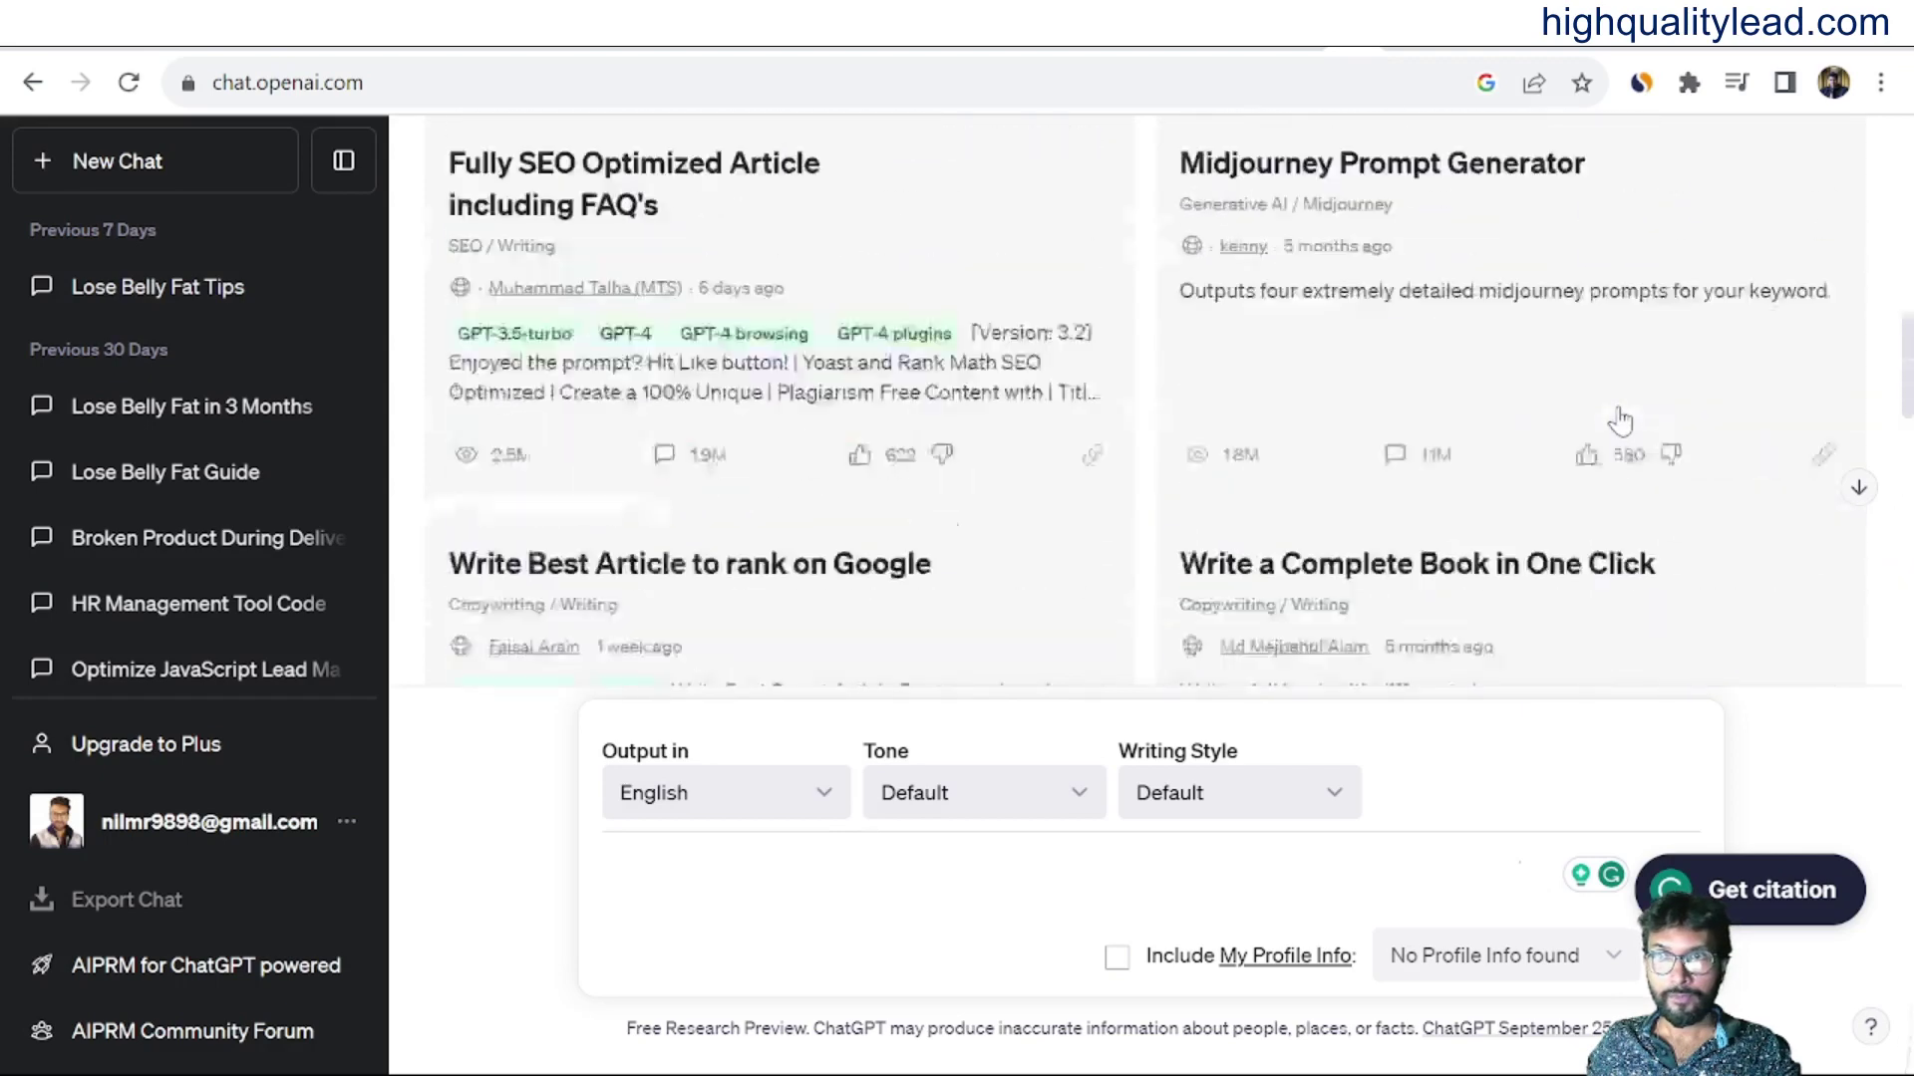
scroll(1619, 420, up, 5)
scroll(1610, 417, down, 3)
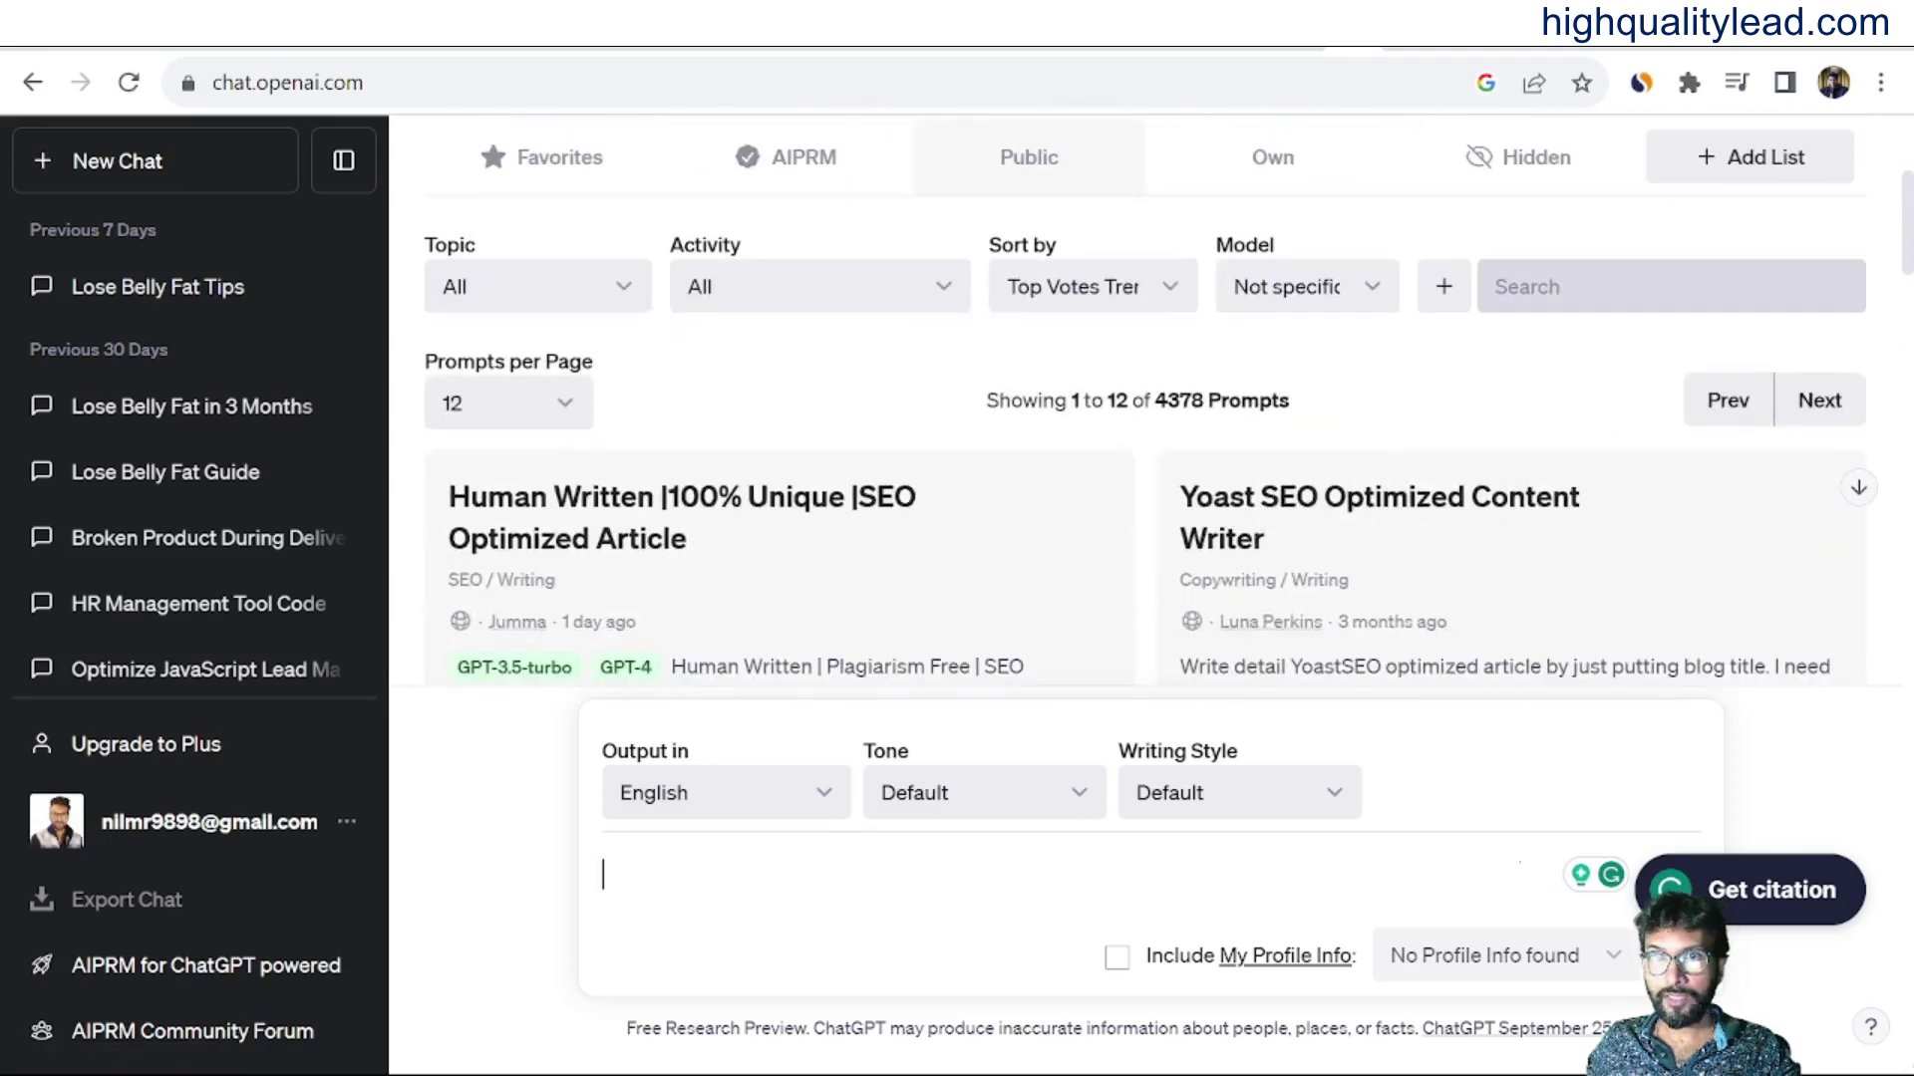
click(1654, 287)
text(vi)
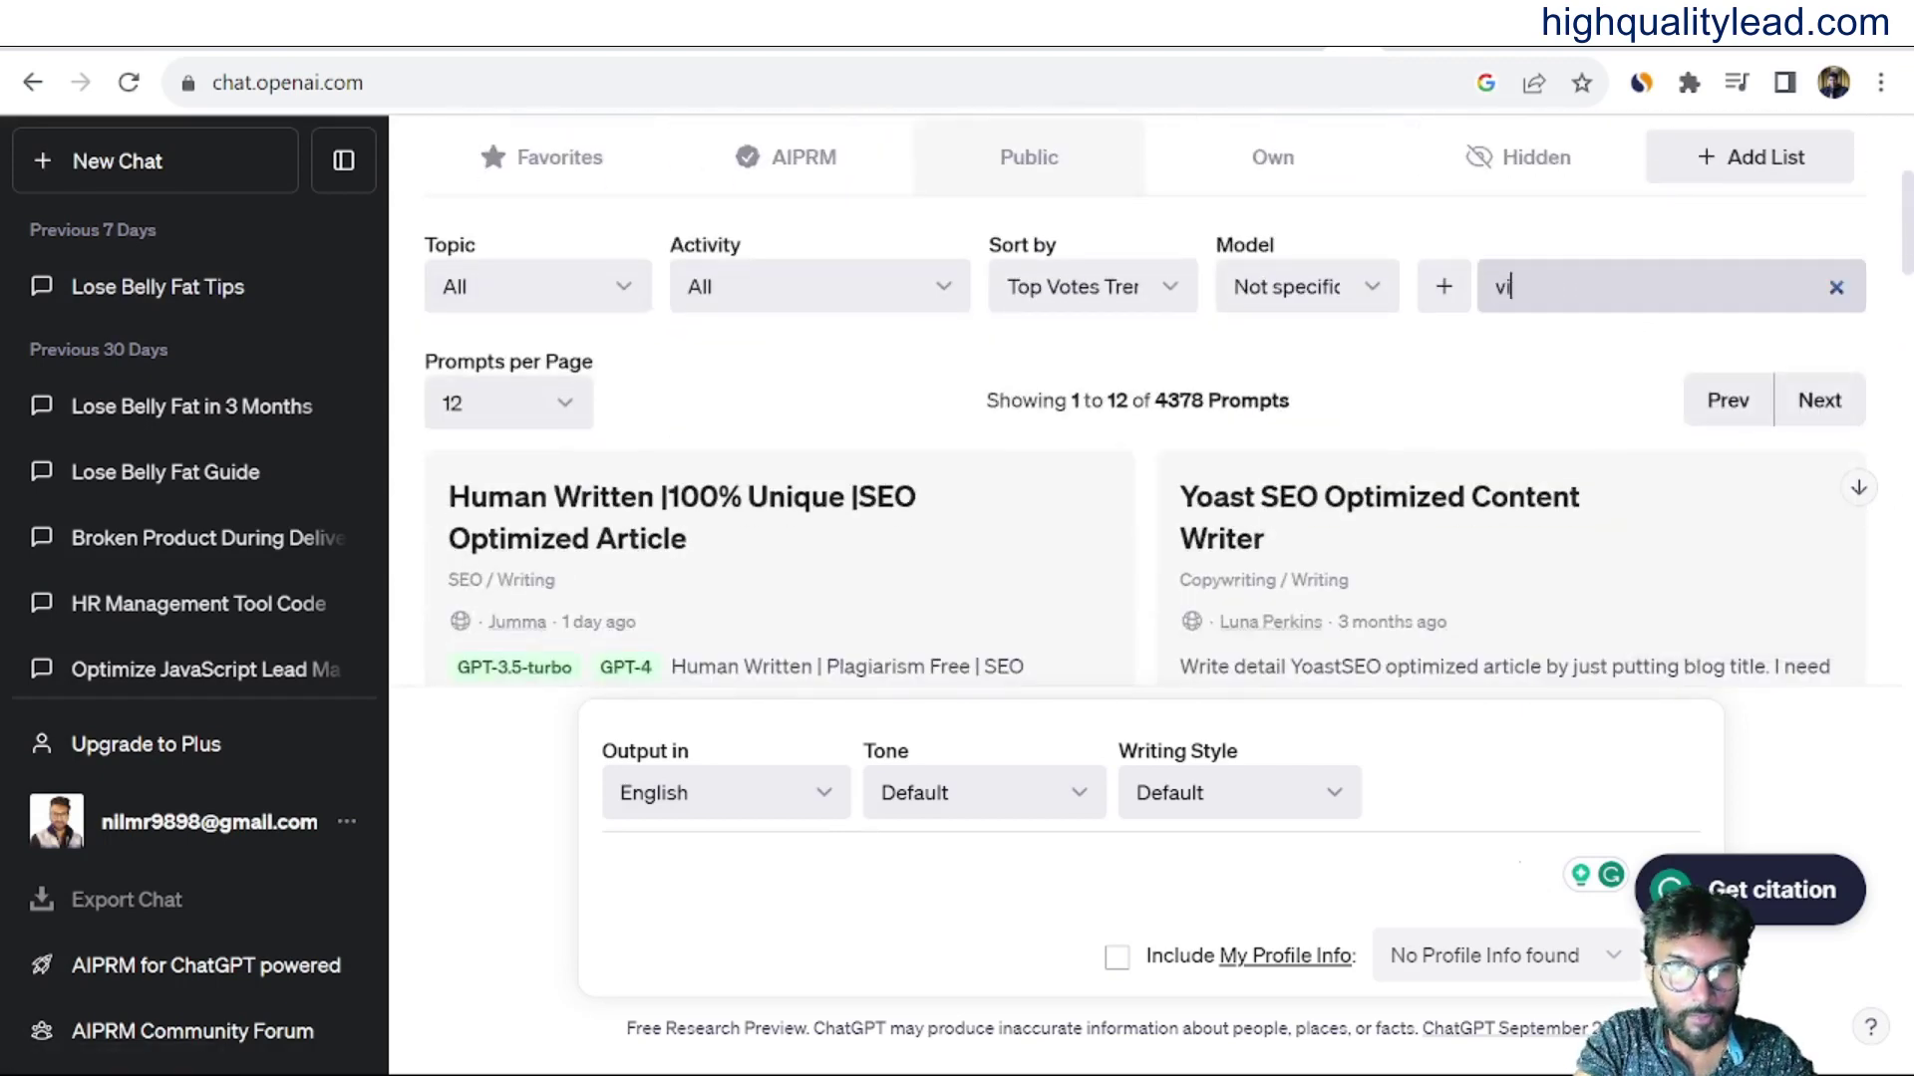
text(deo s)
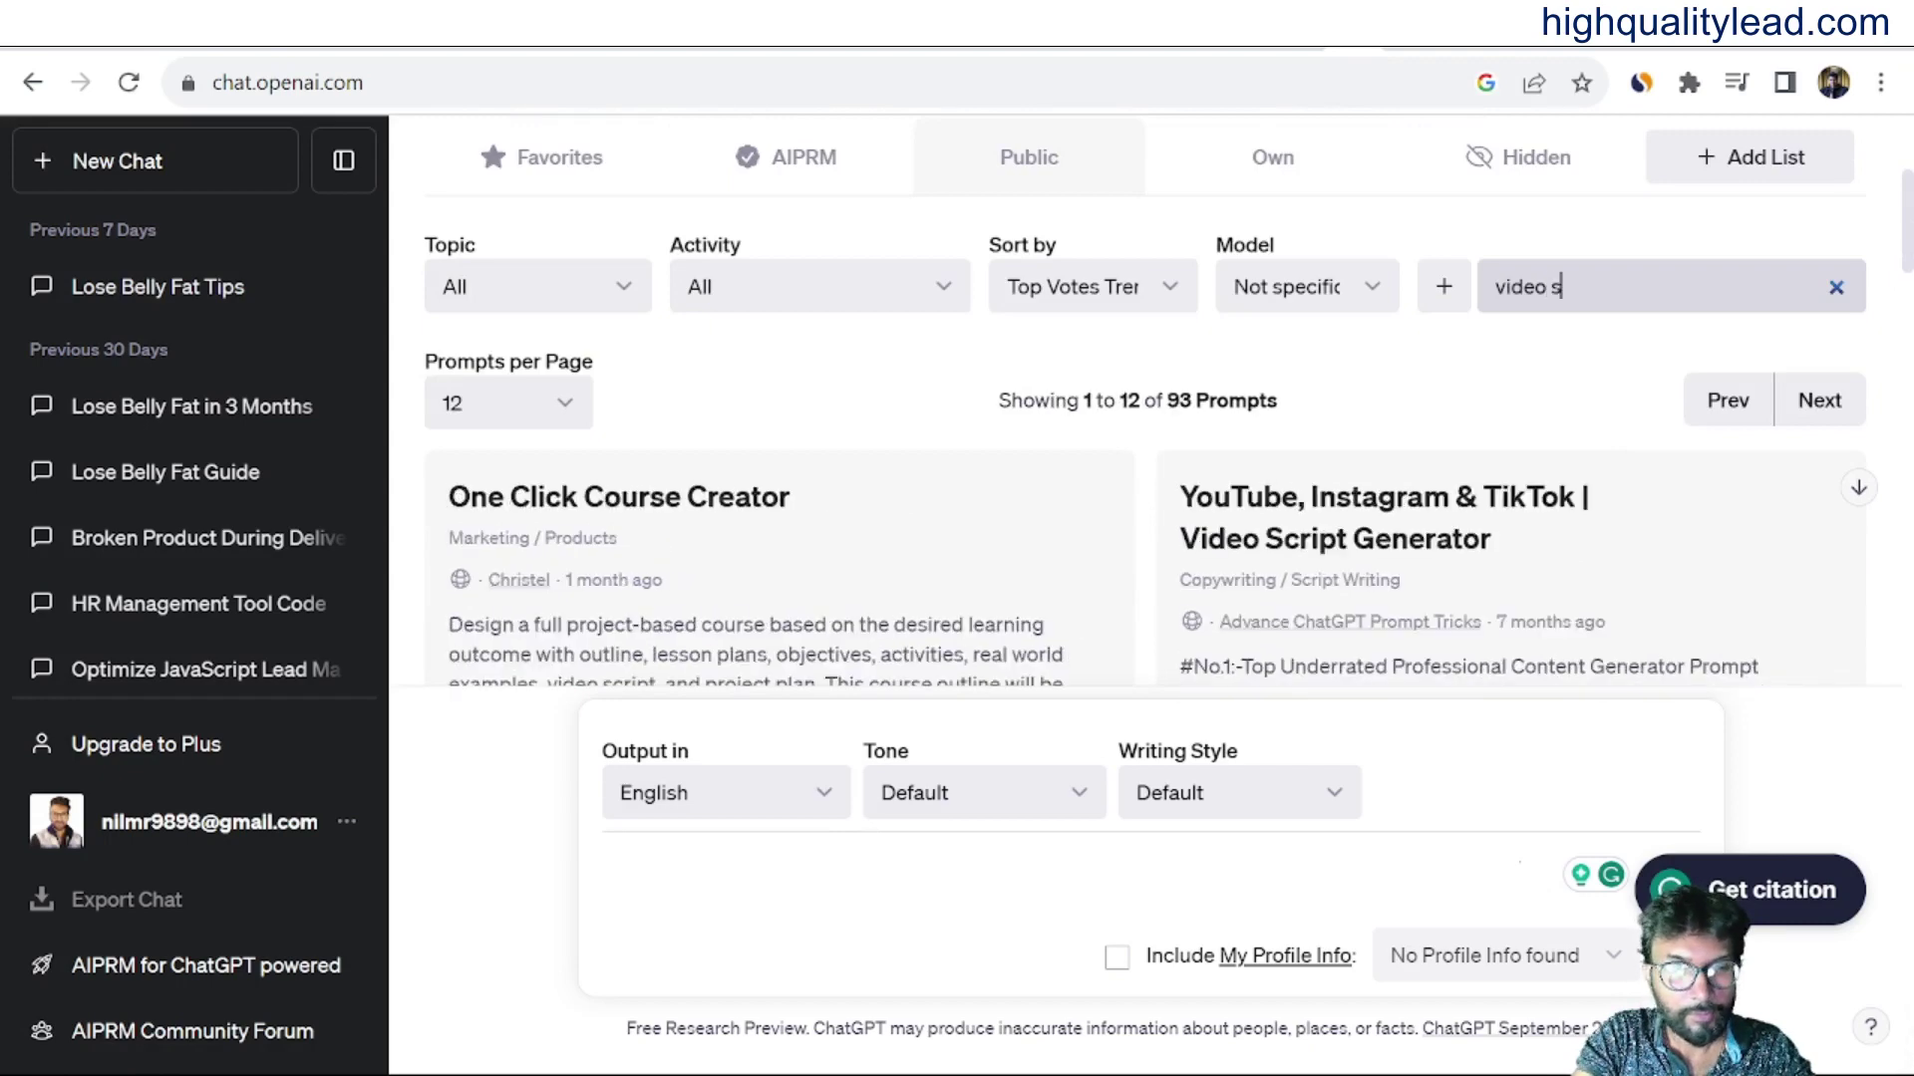
text(cript)
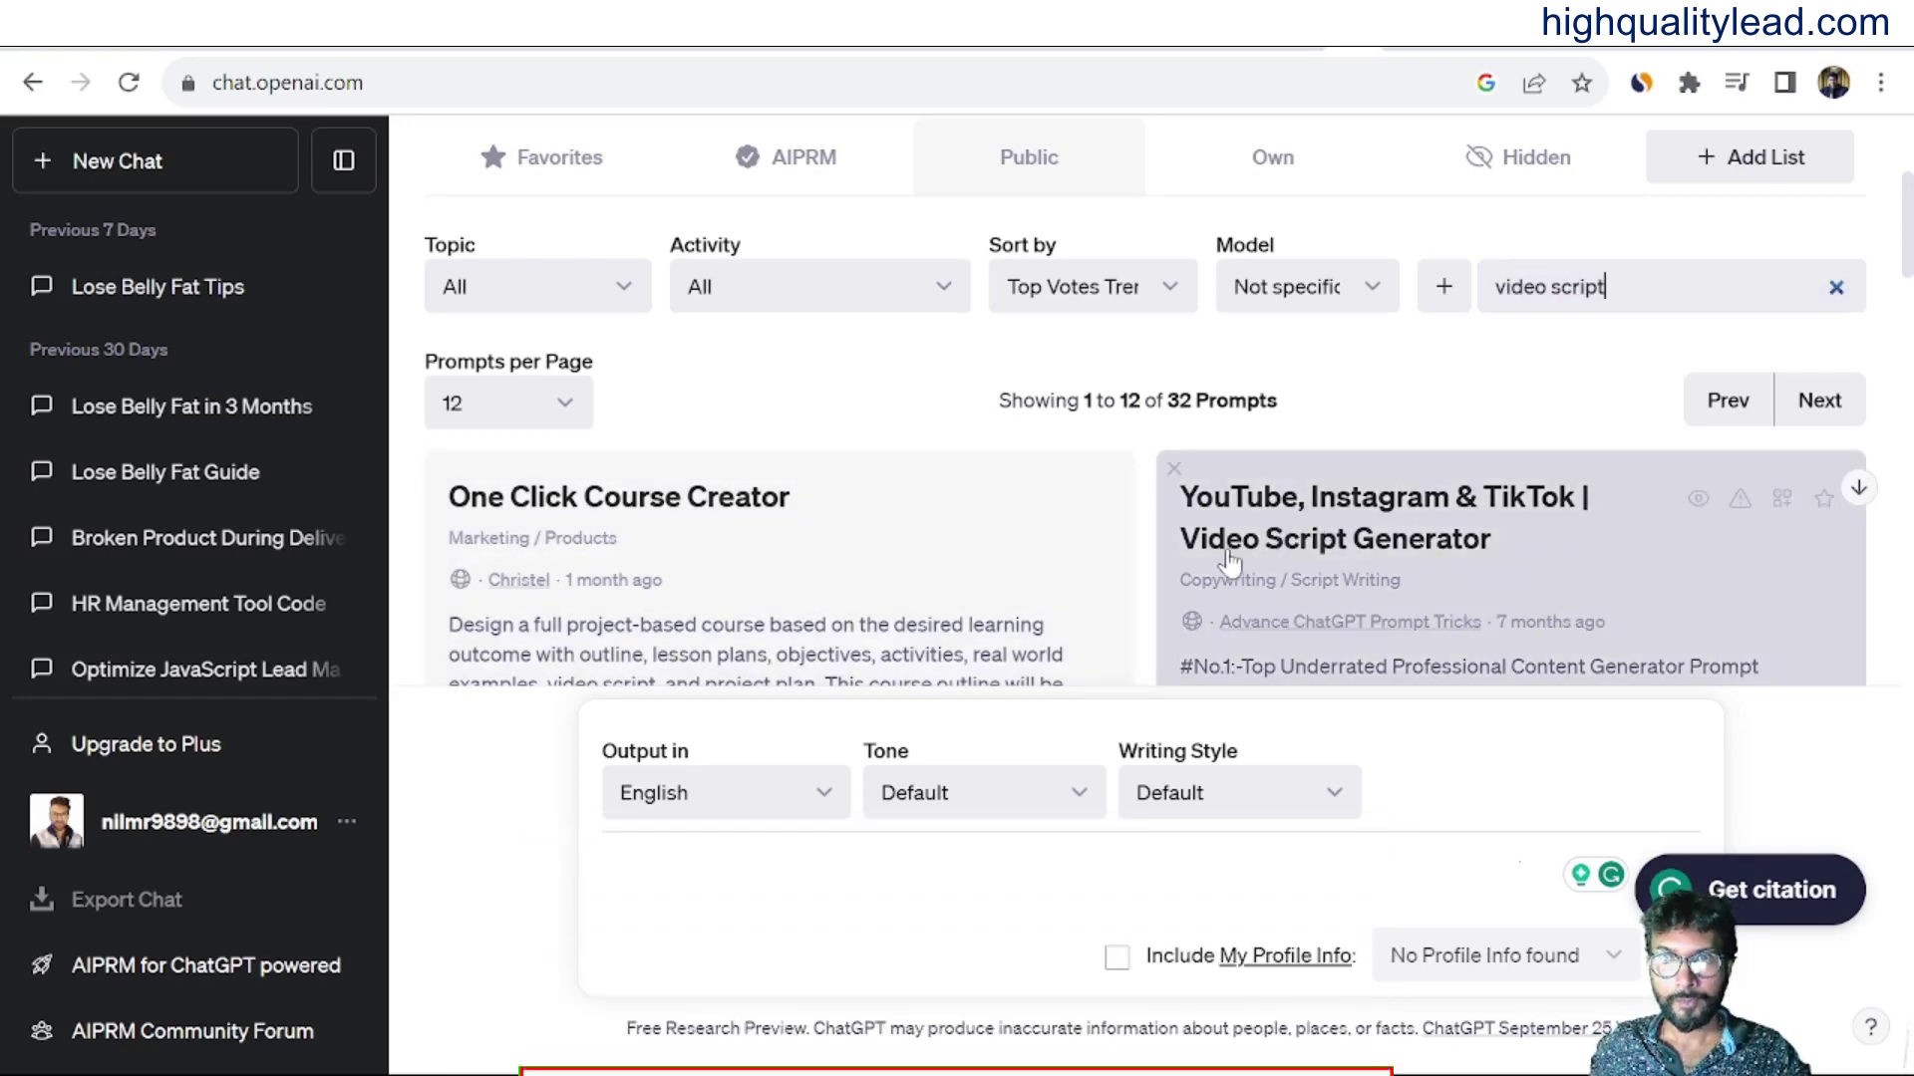
Browse the matching prompts and choose "YouTube, Instagram & TikTok | Video Script Generator".
scroll(1147, 479, down, 4)
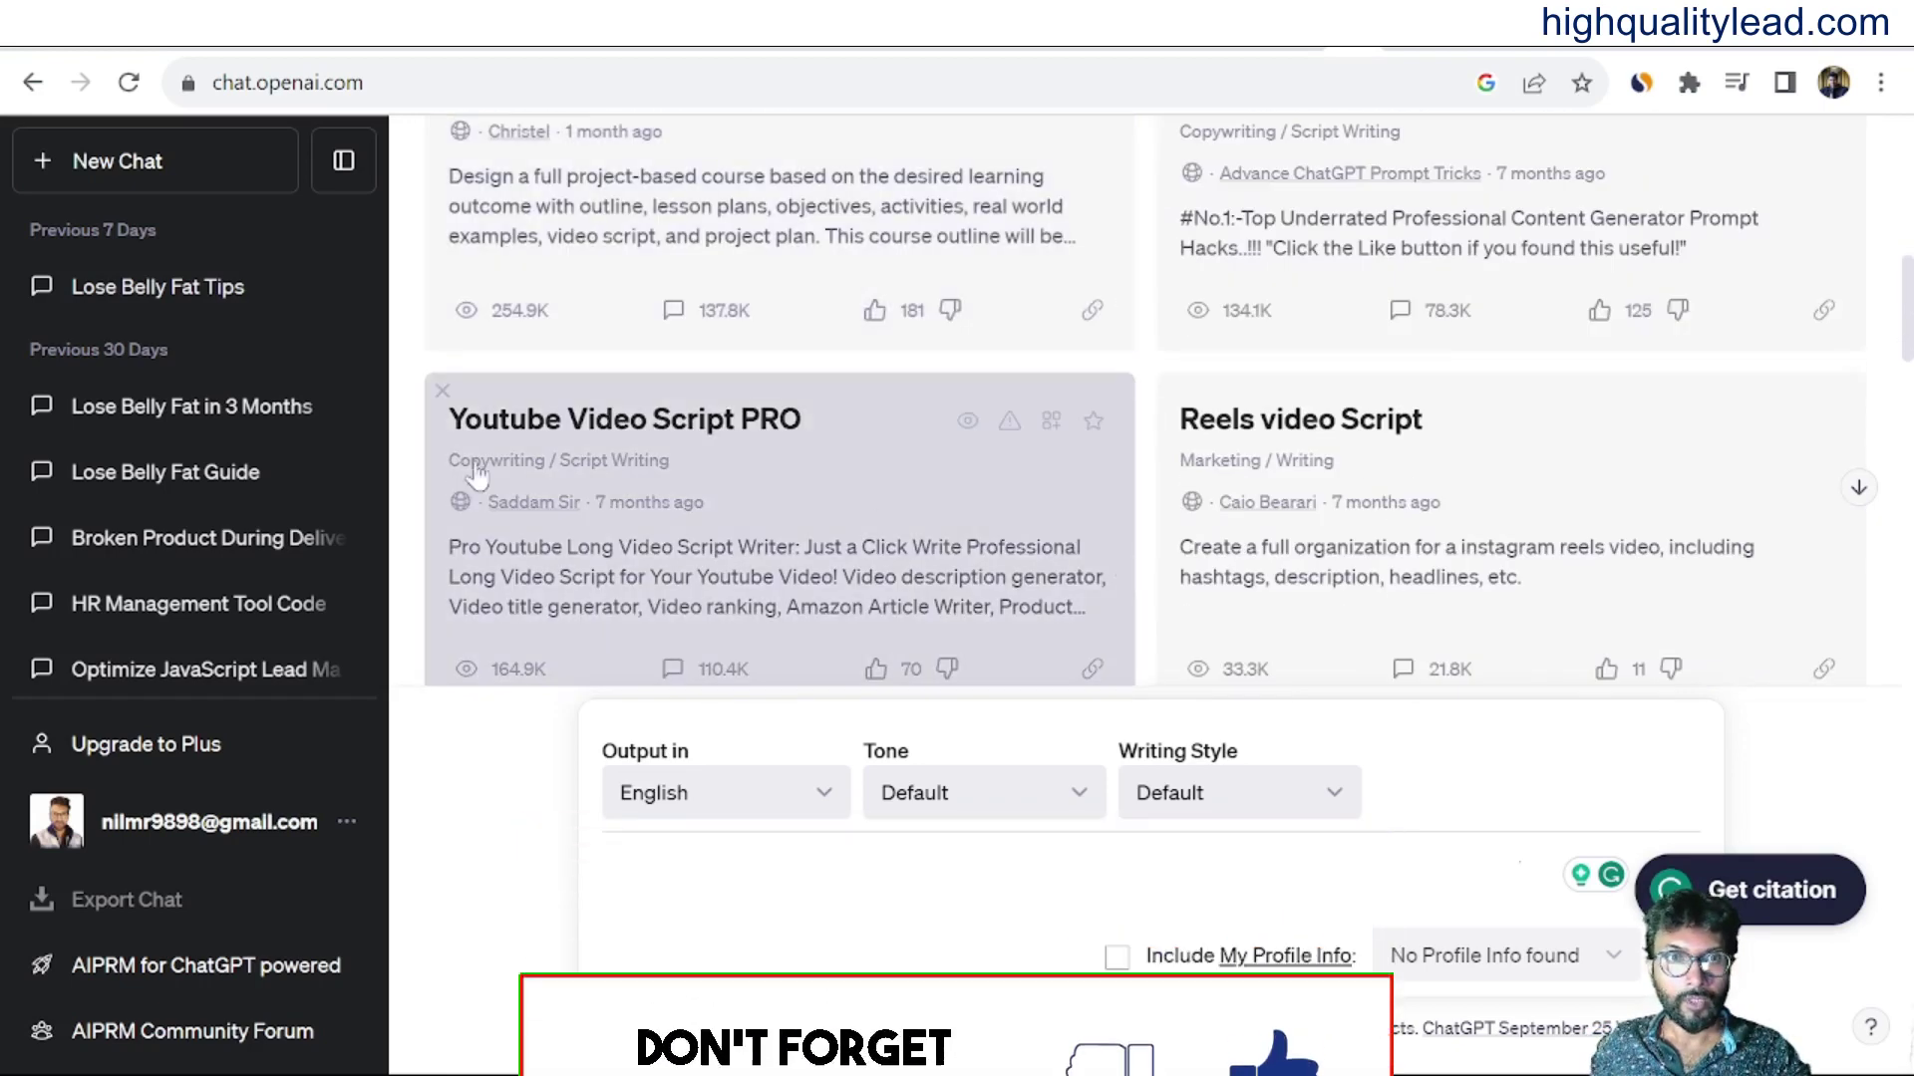
scroll(834, 479, up, 3)
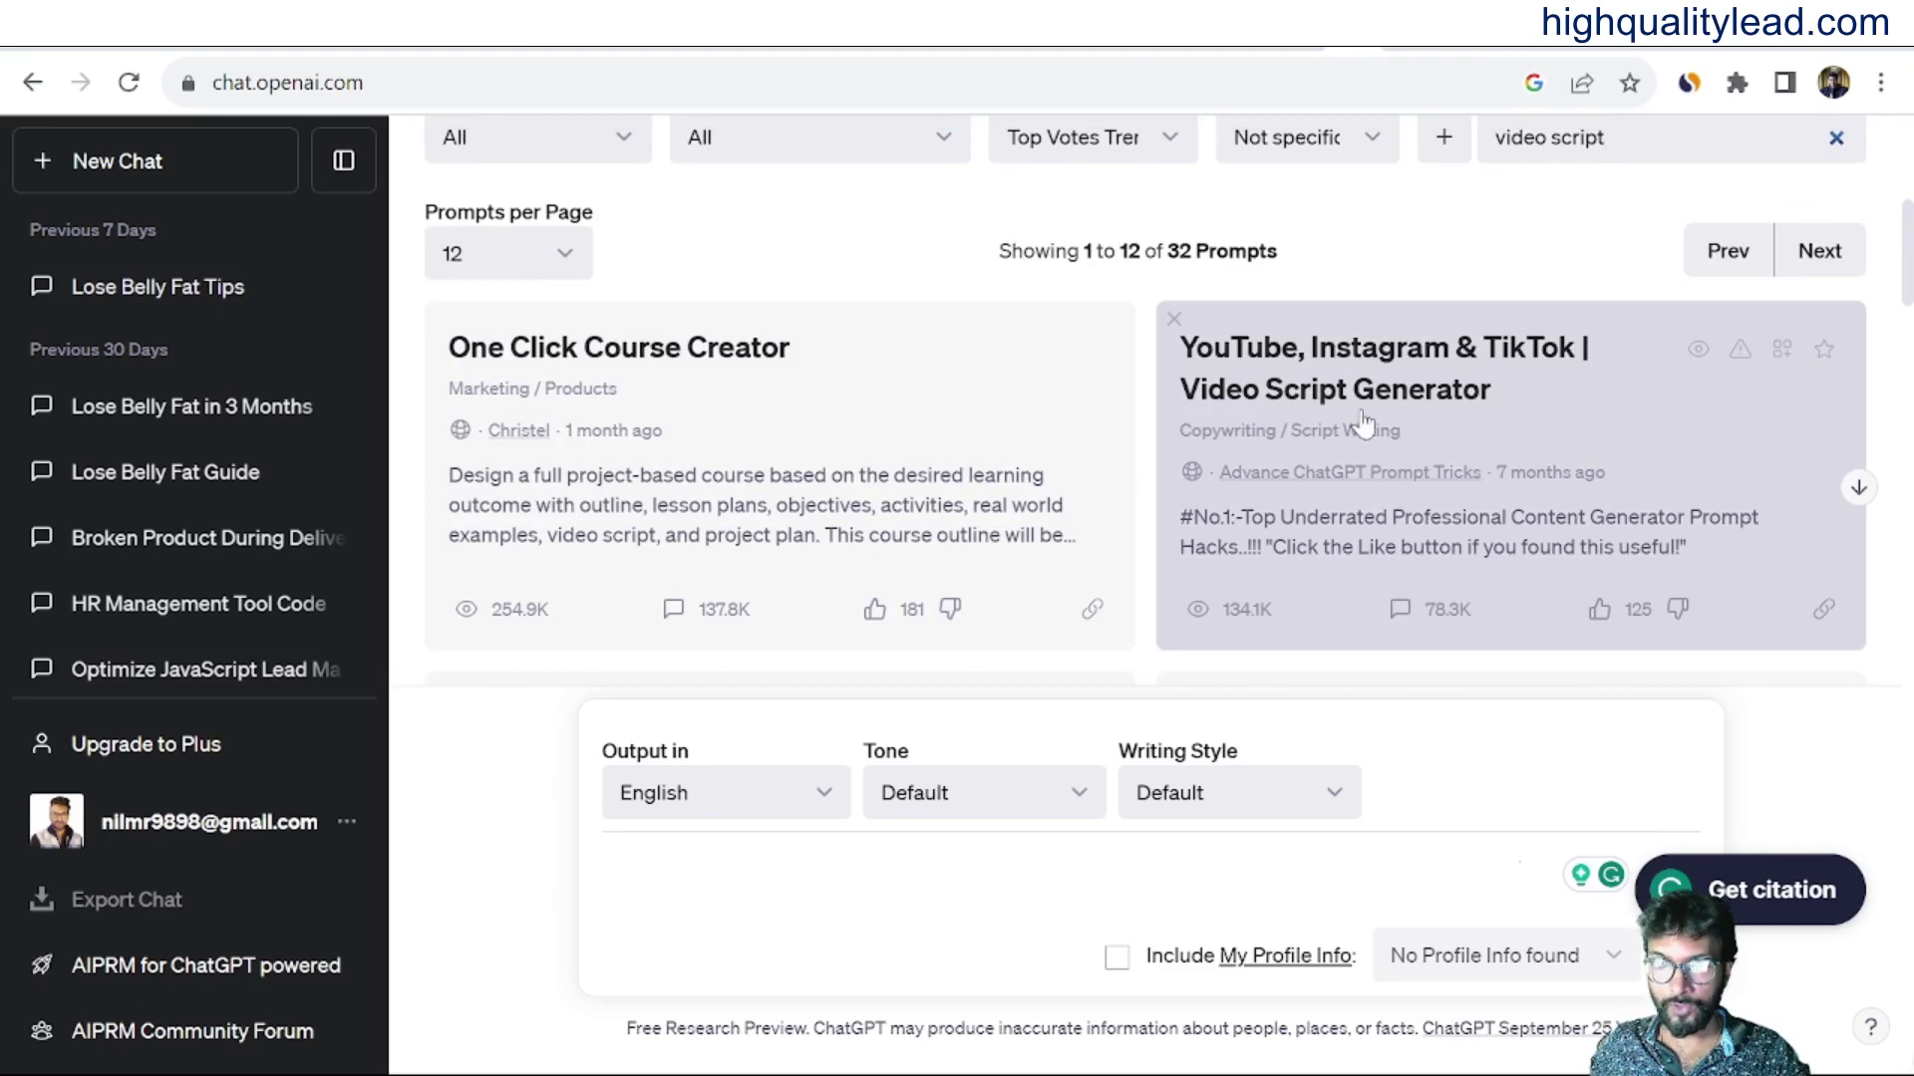
click(1312, 426)
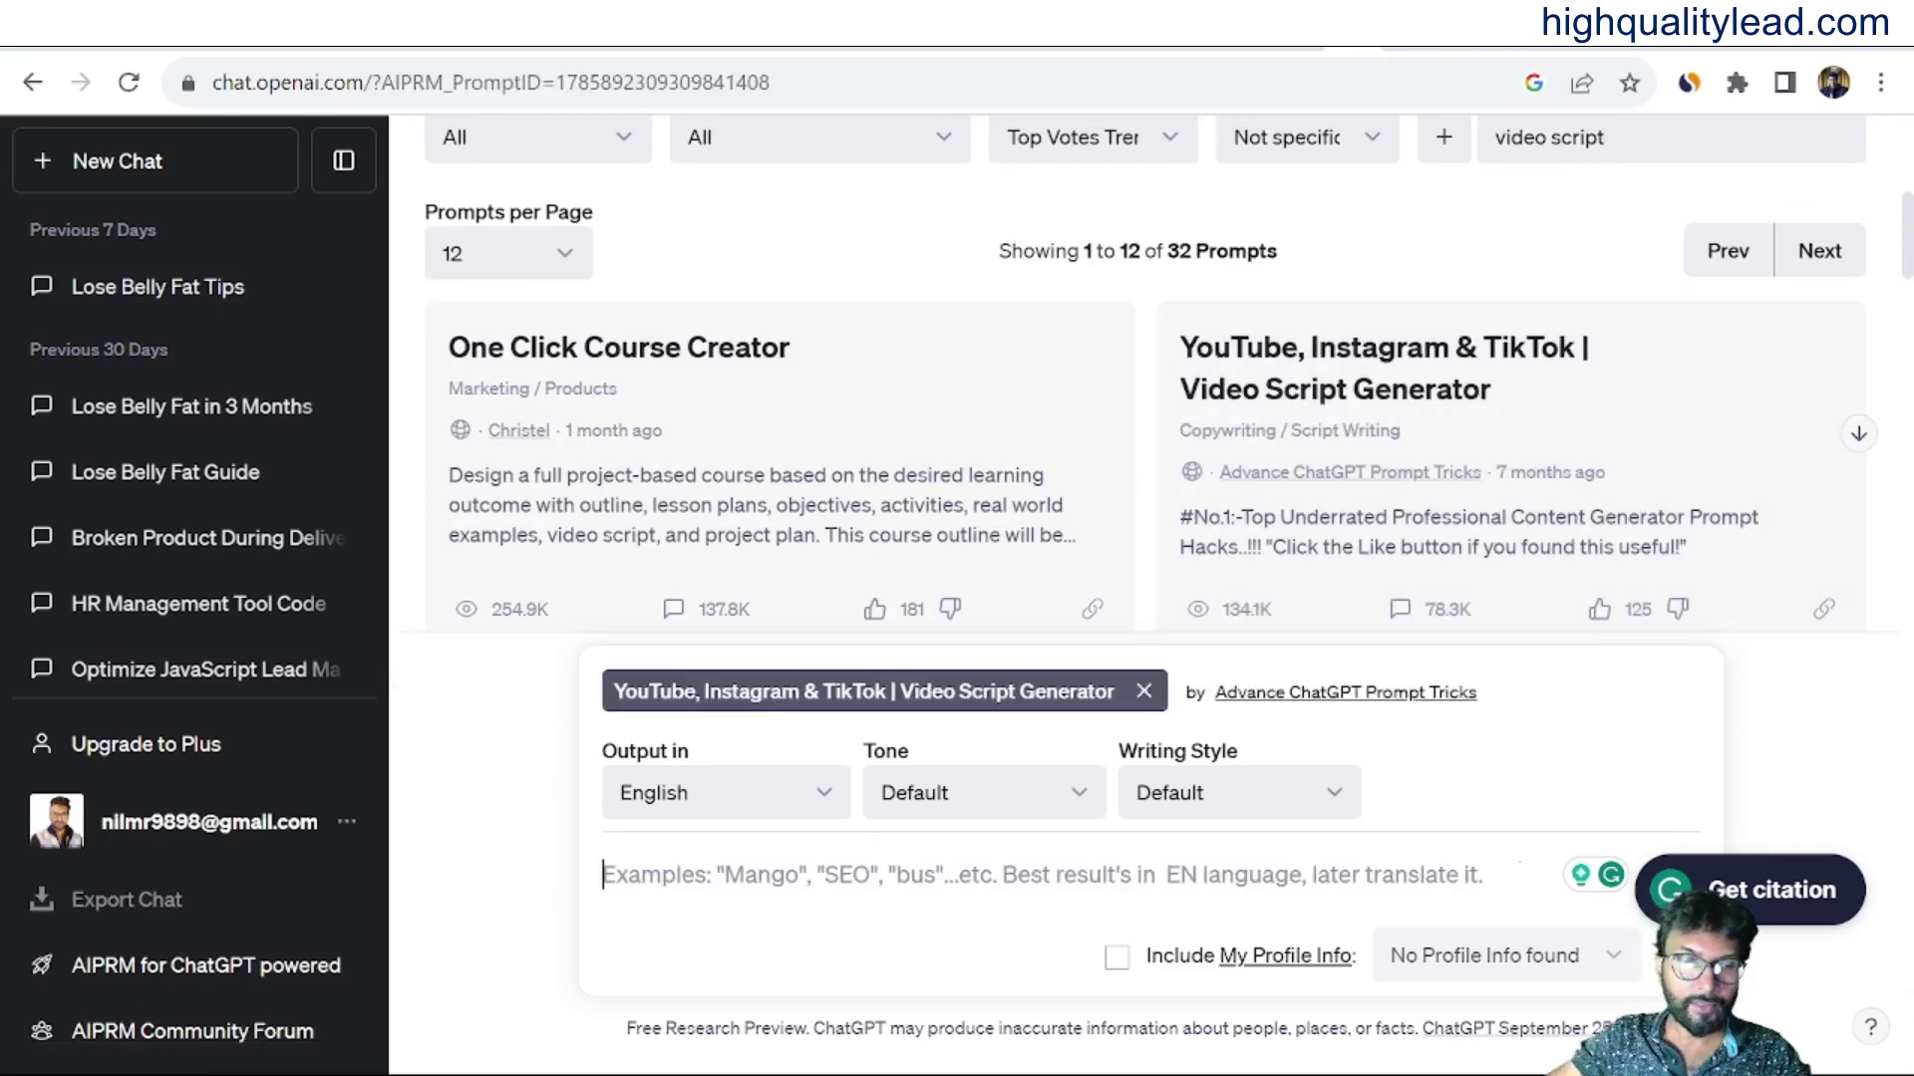
Submit the prompt: Write a video script on the topic "How to lose belly fat".
text(Wrute)
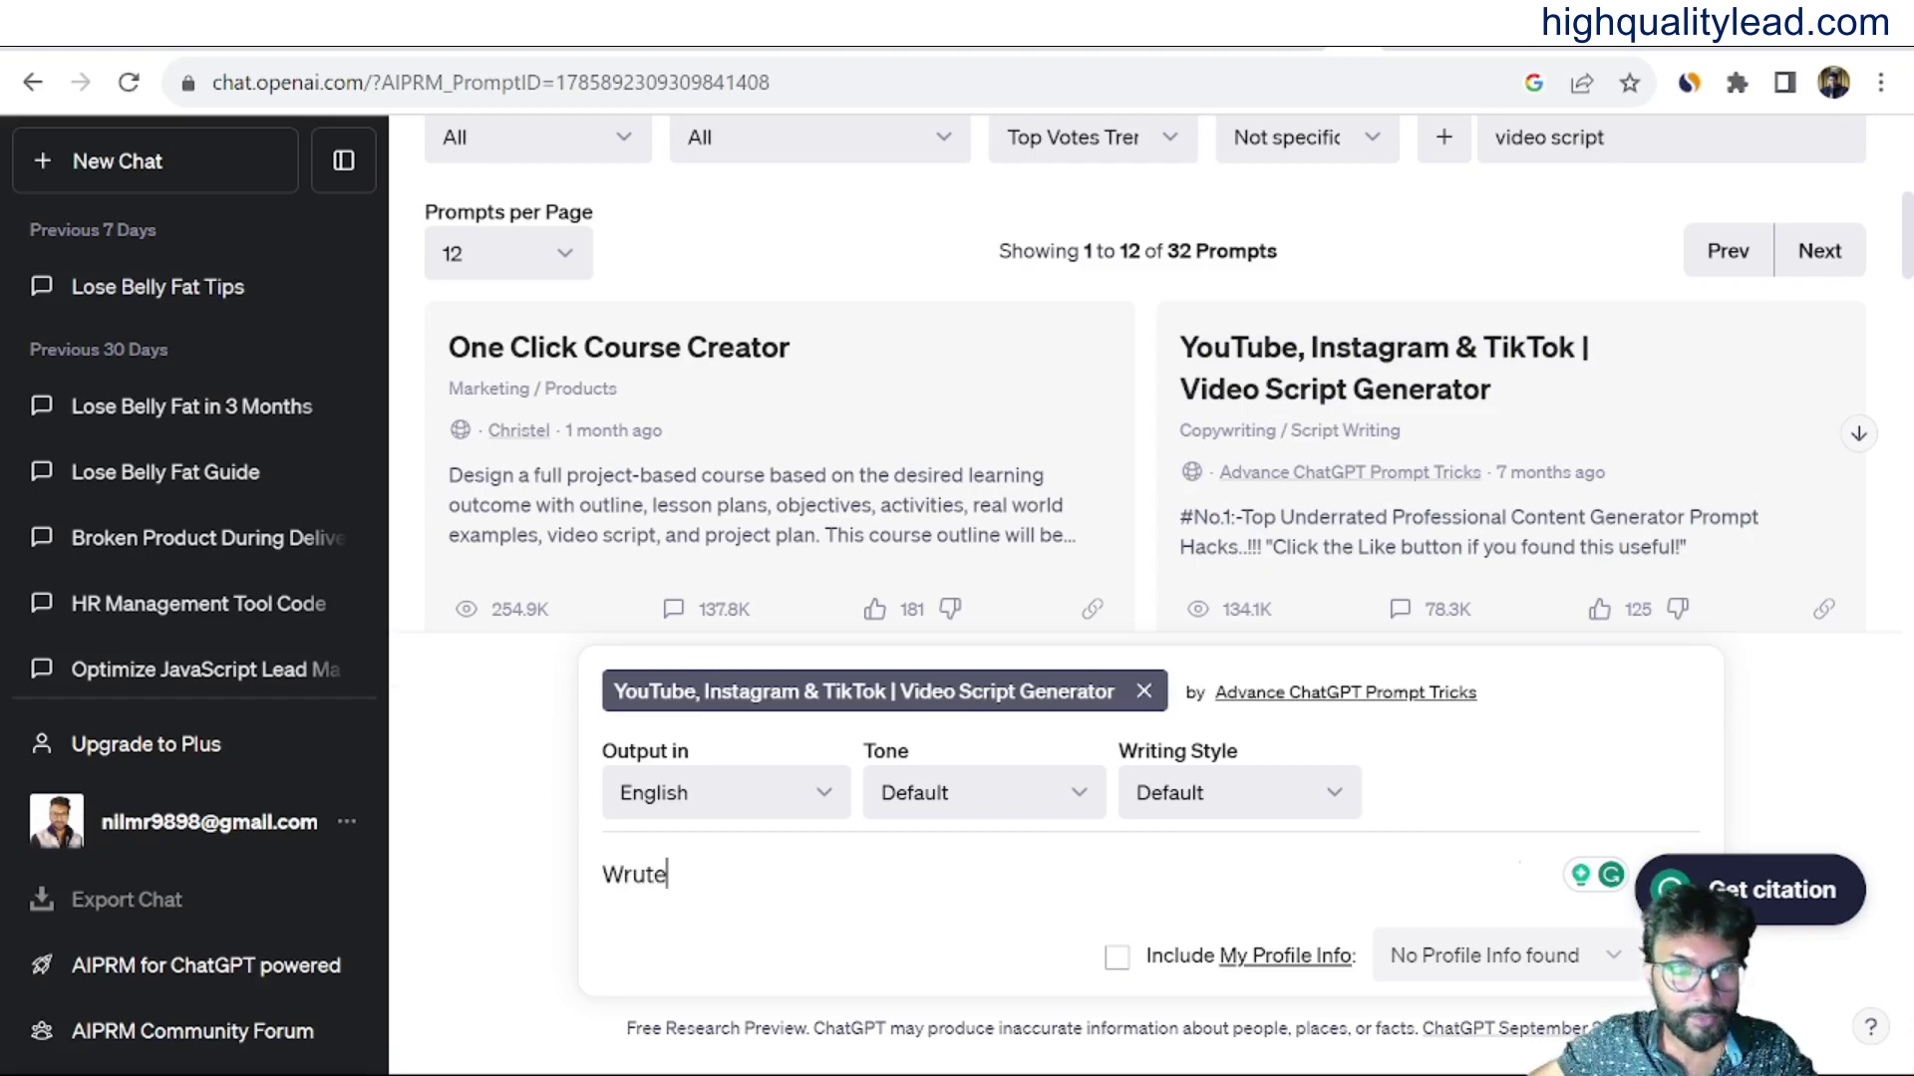
key(BackSpace)
key(BackSpace)
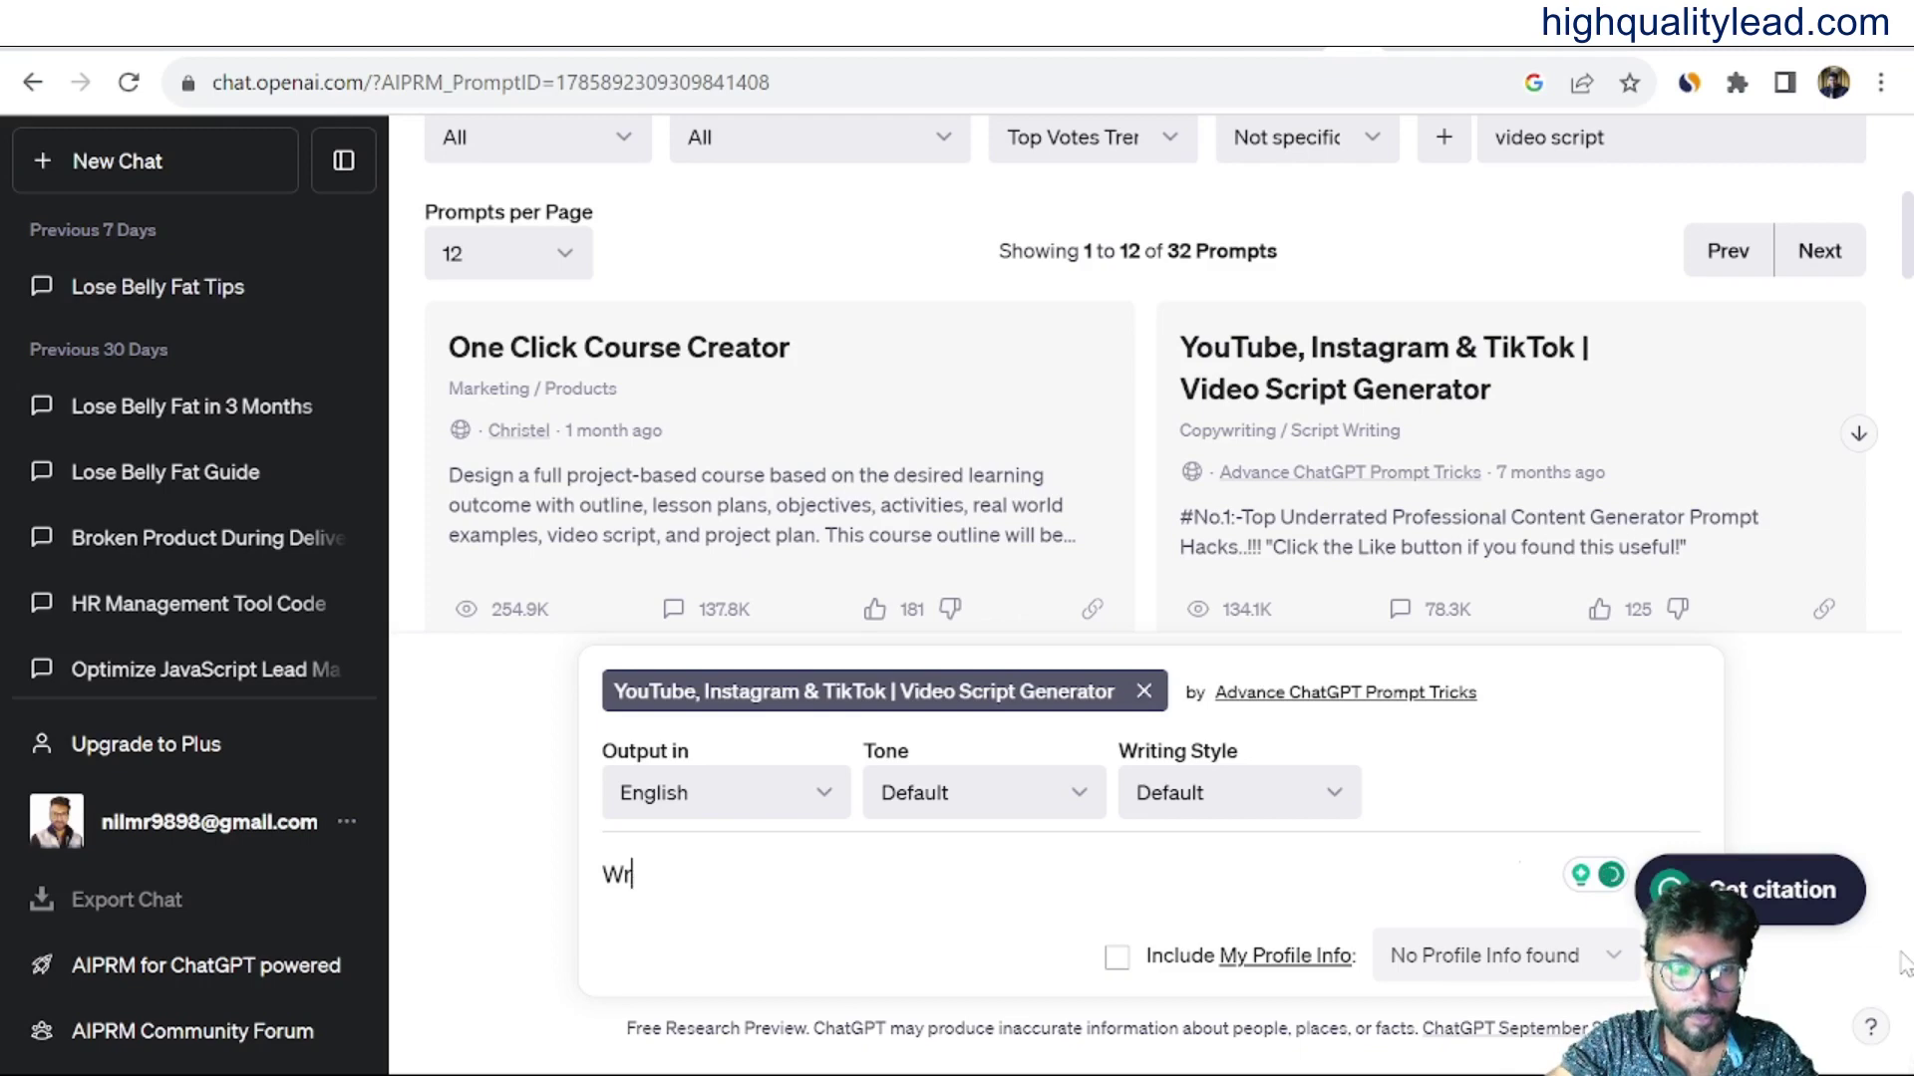
text(ite )
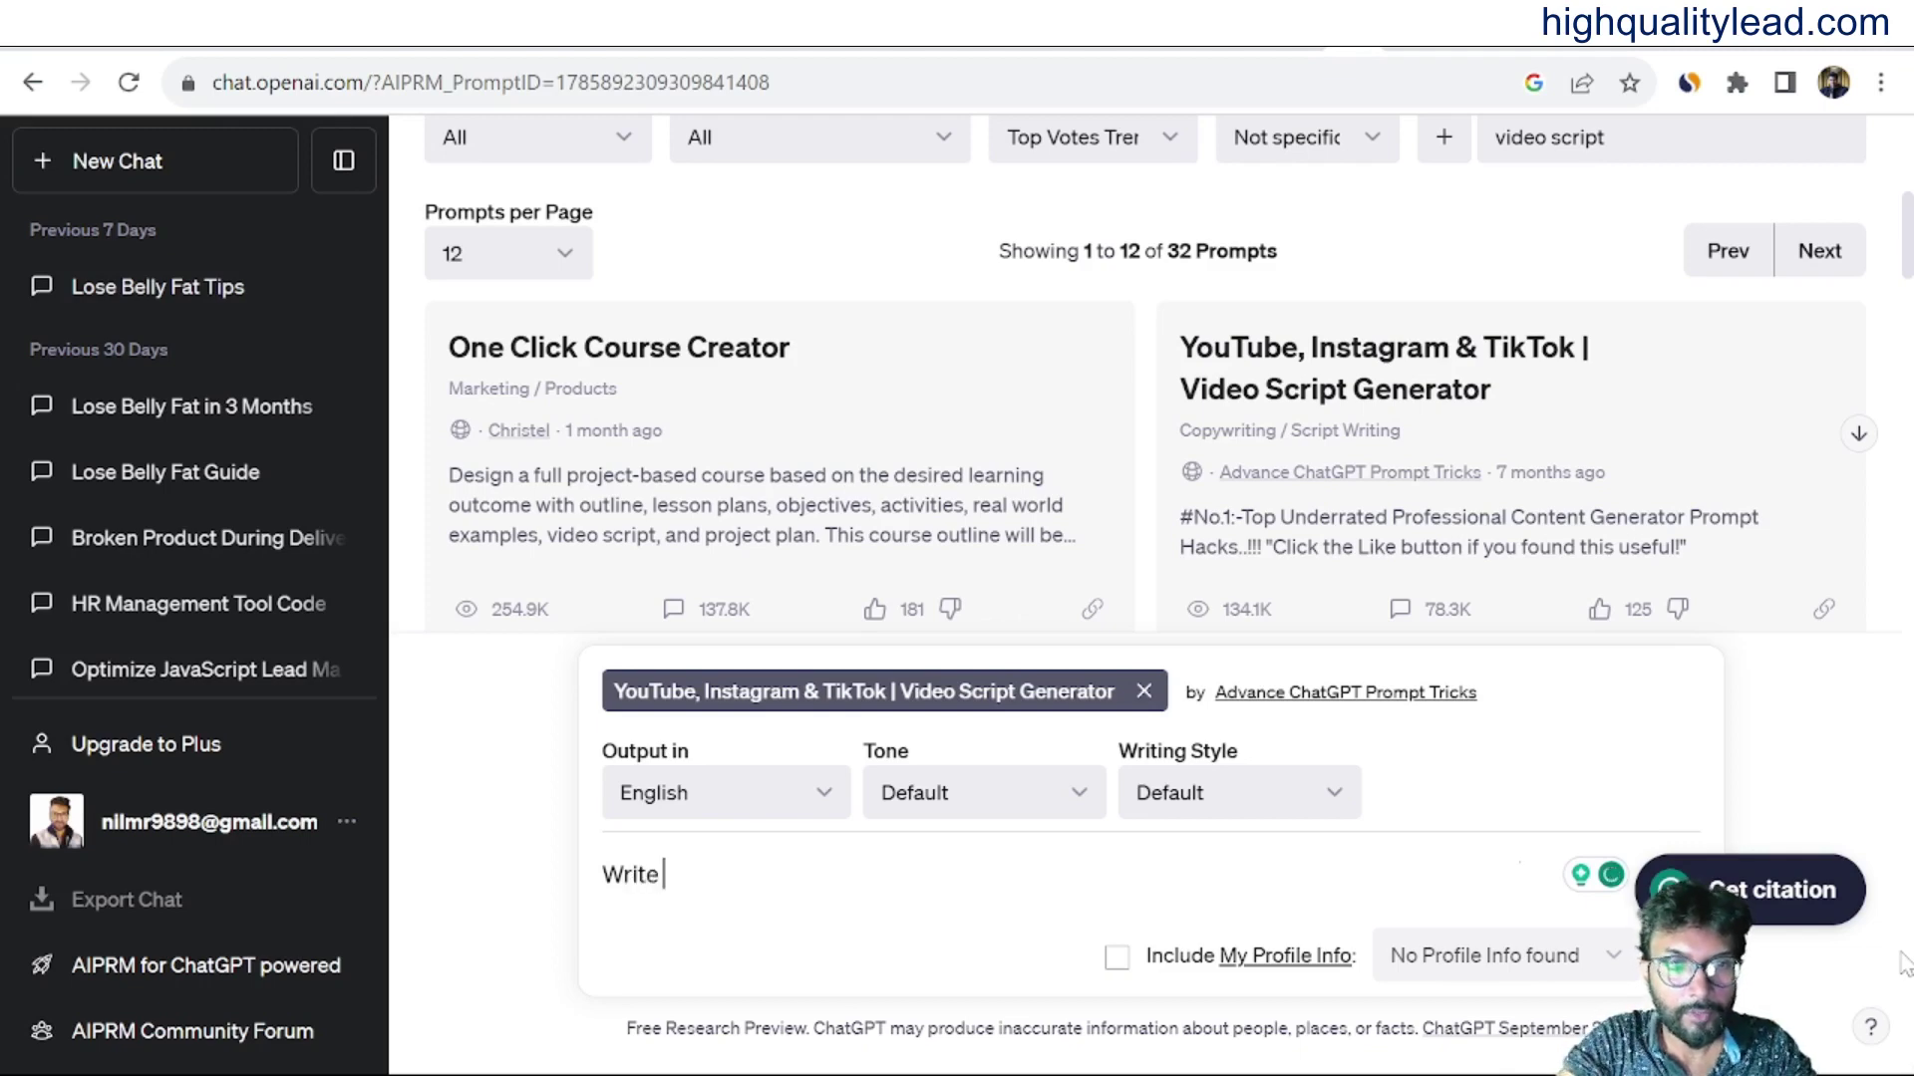
text(a v)
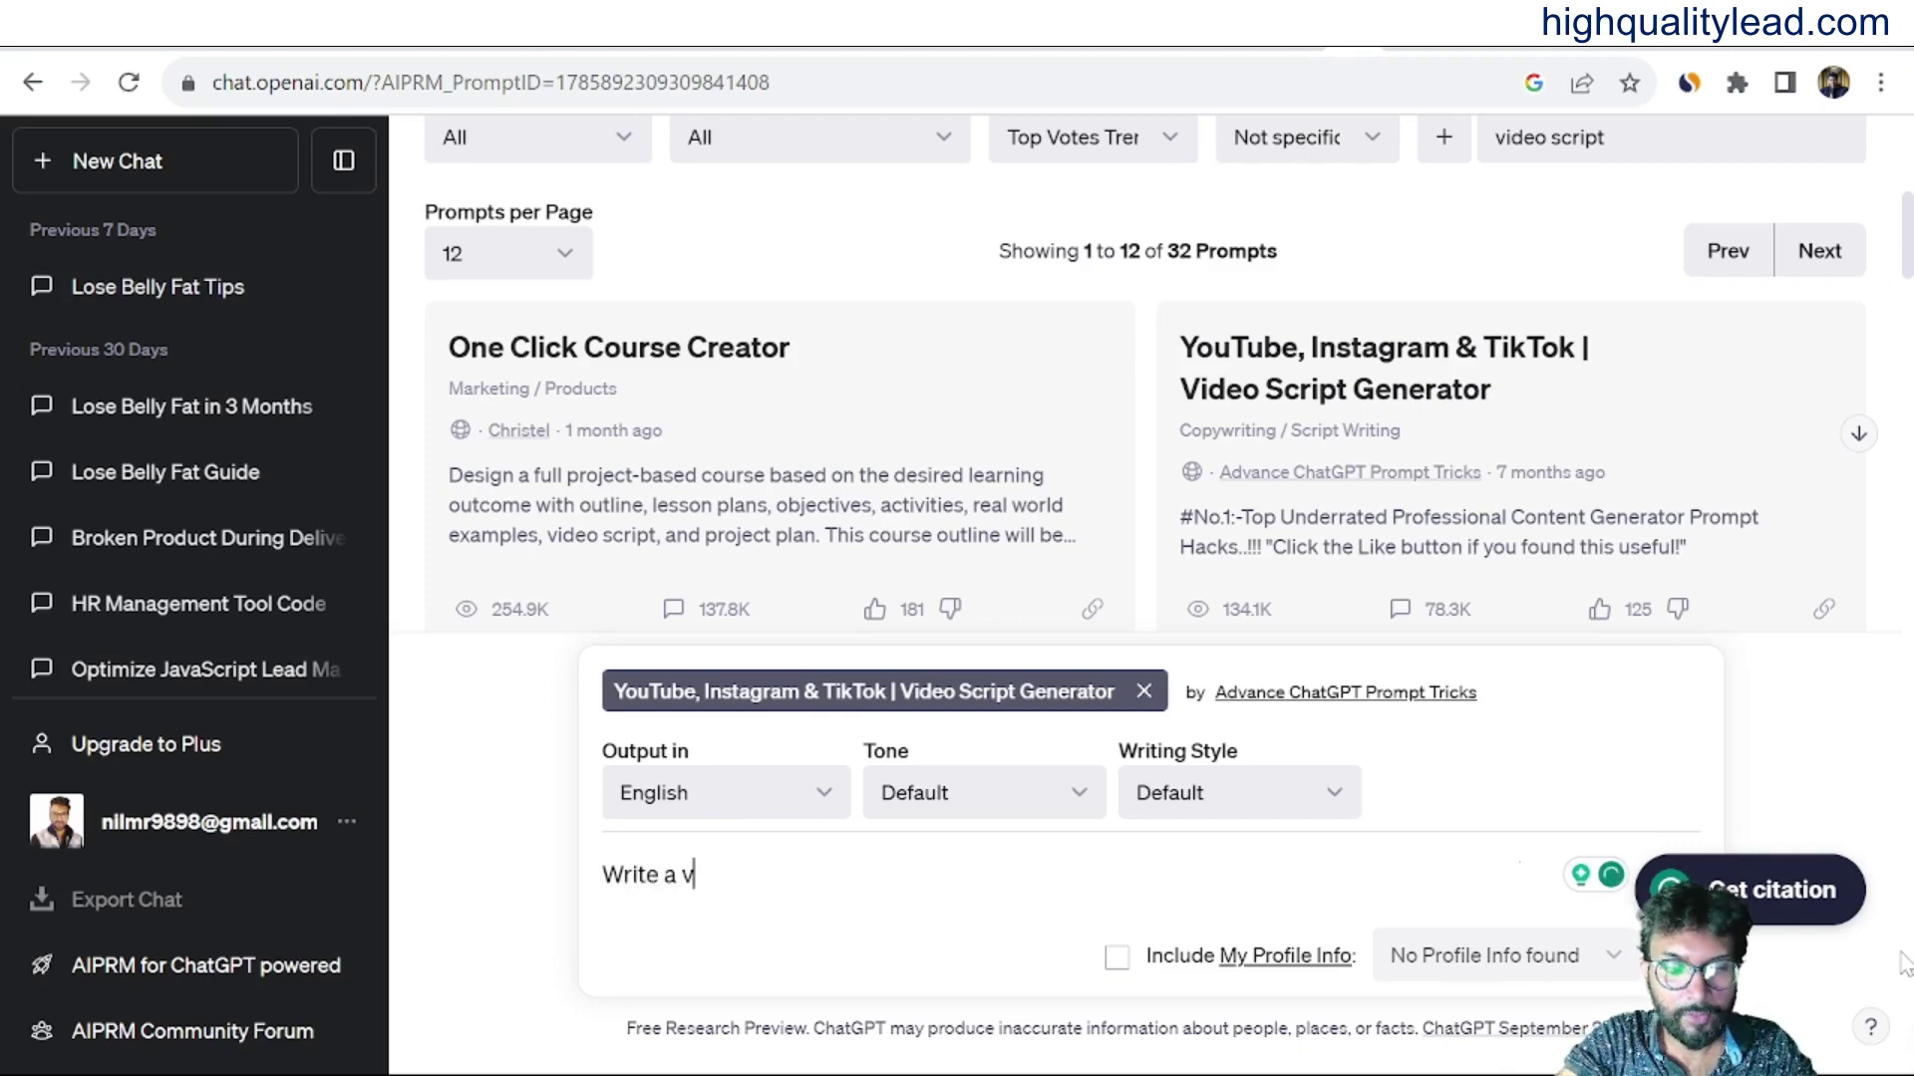
text(ideo s)
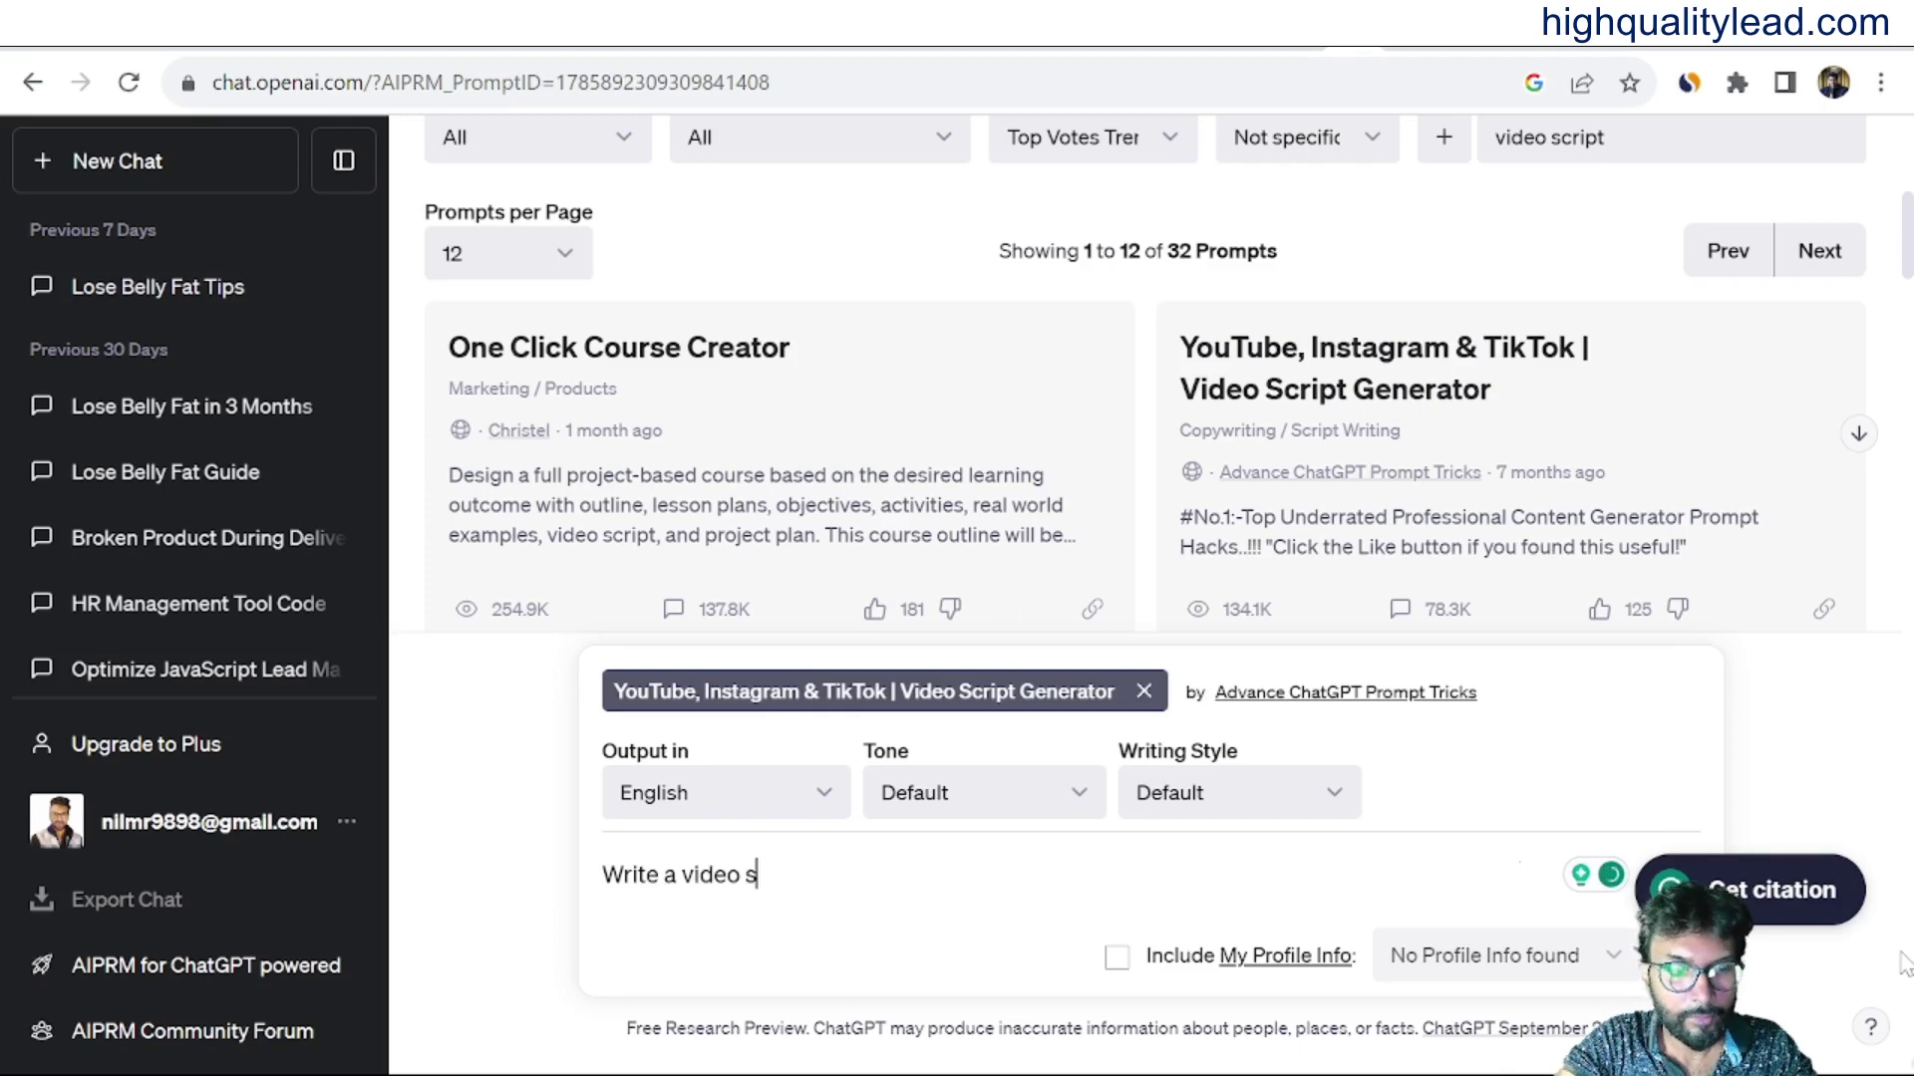
text(cript )
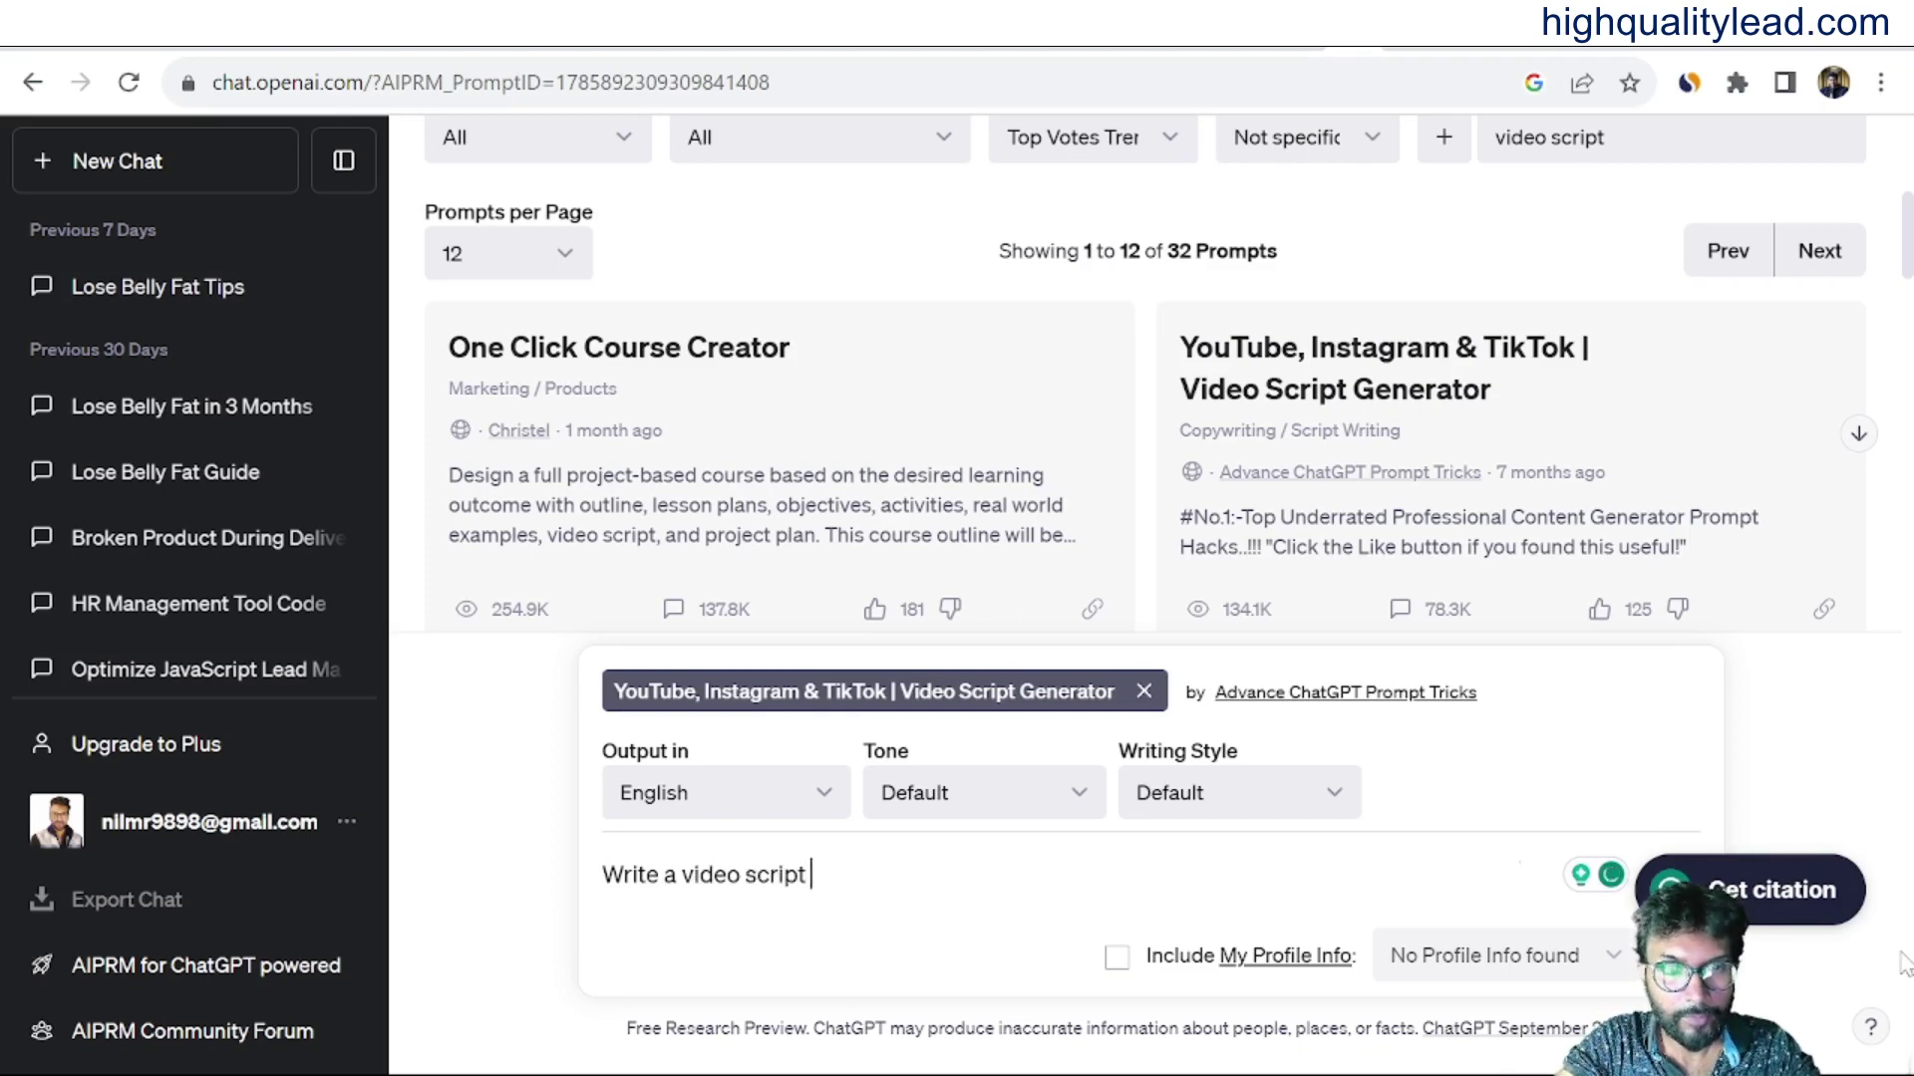
text(on)
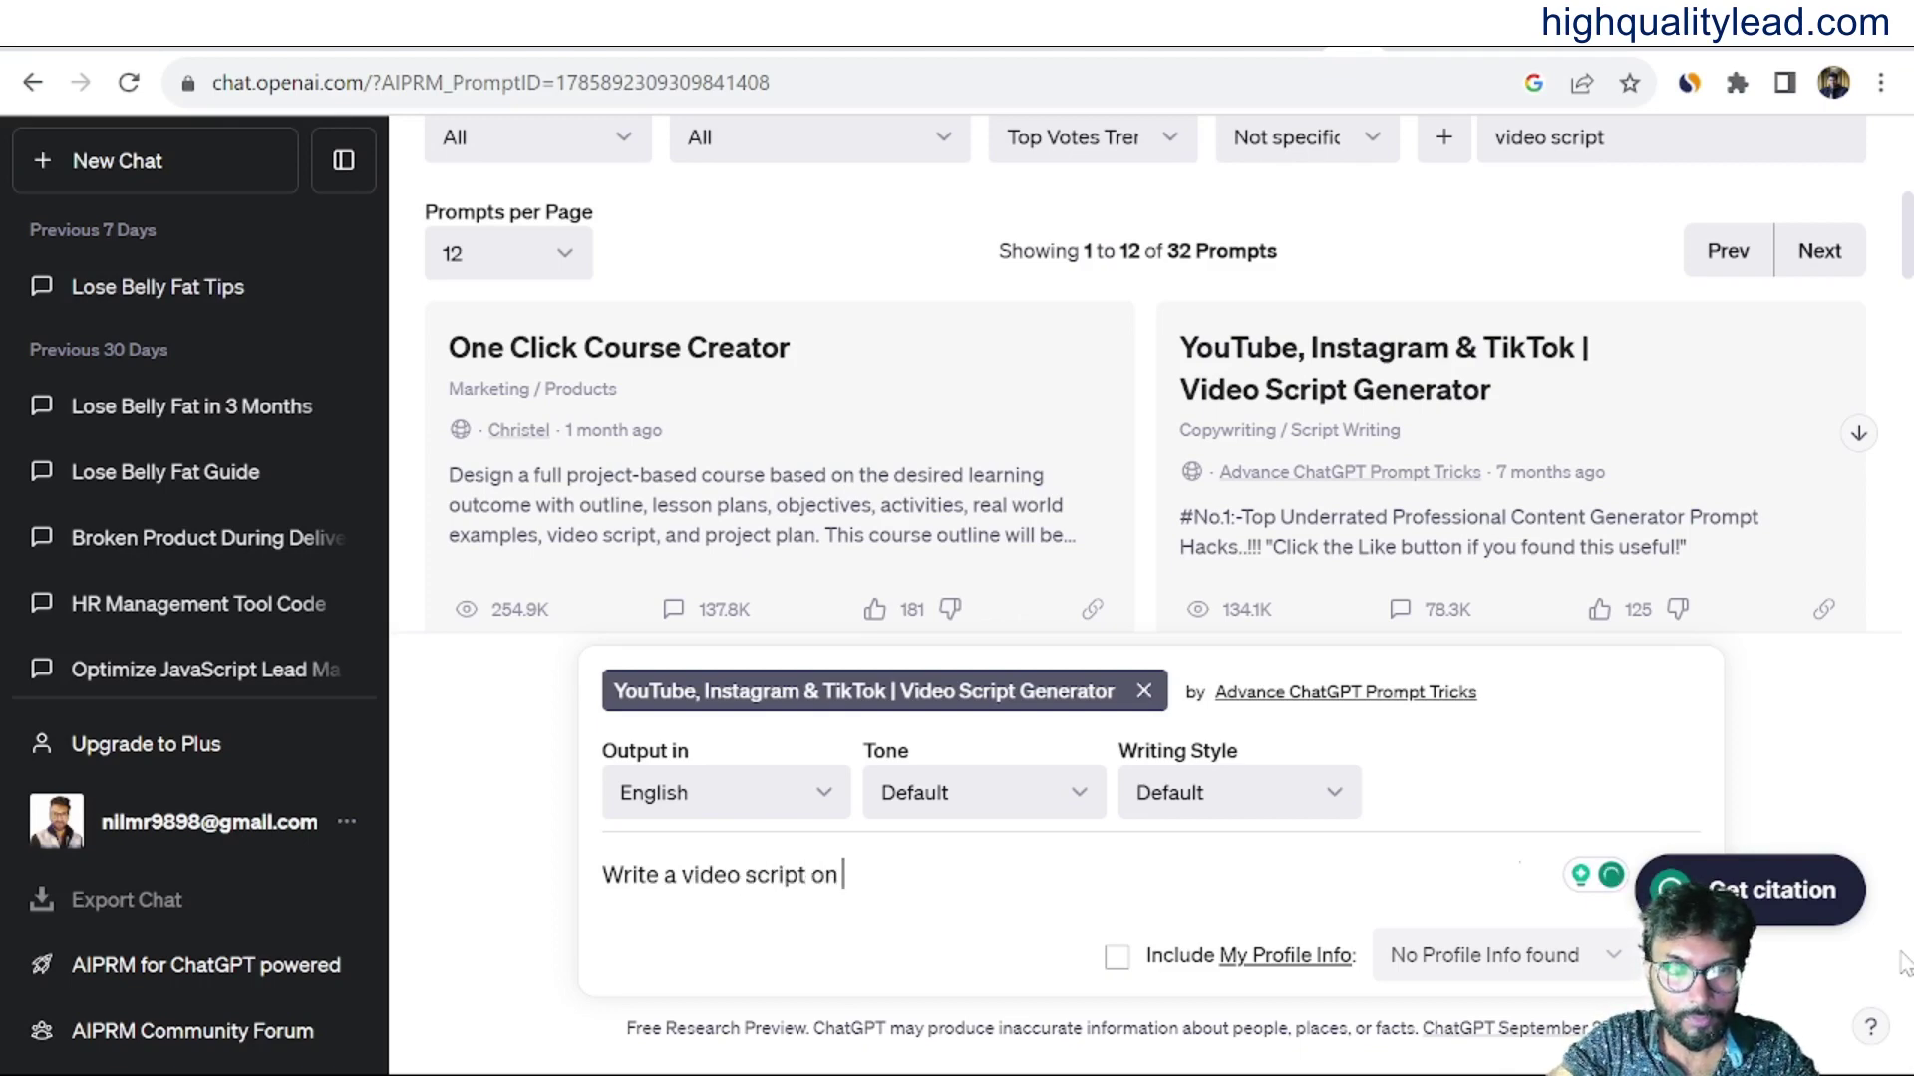
text( the )
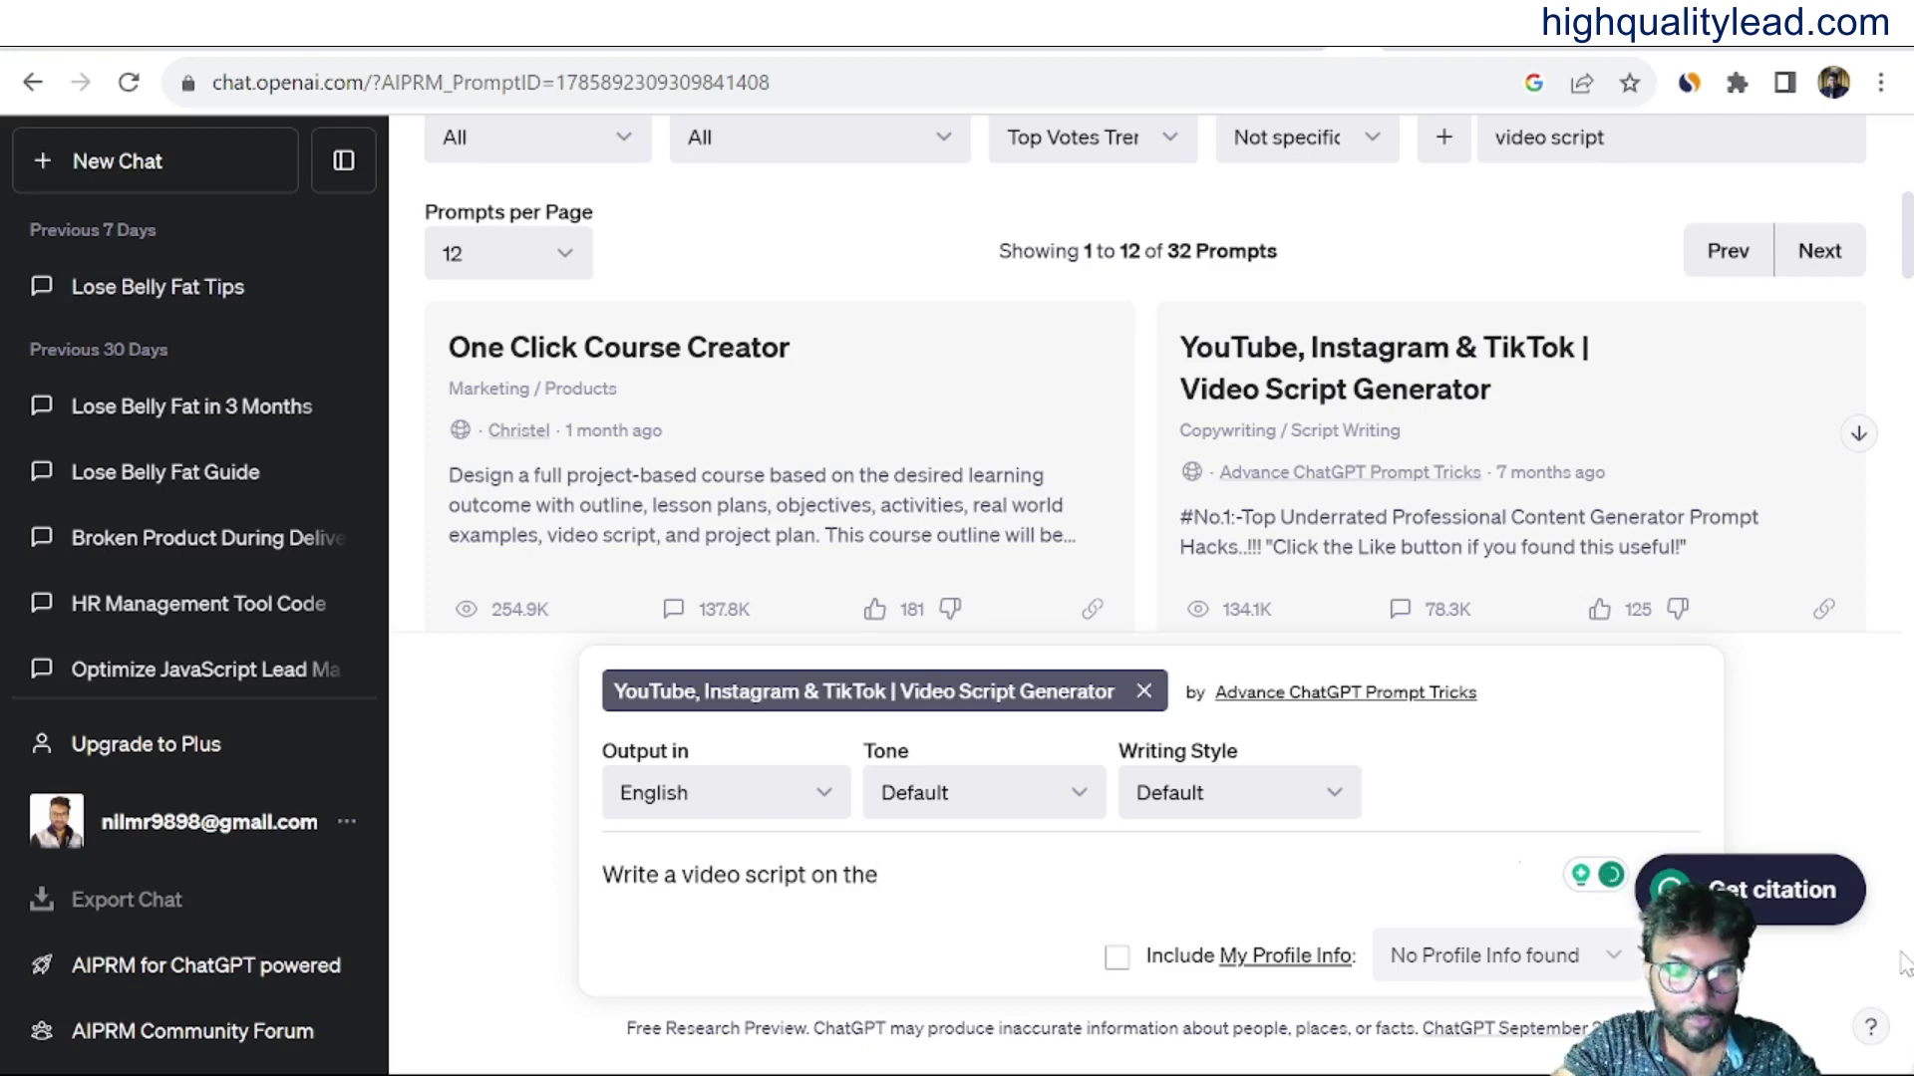
text(topic)
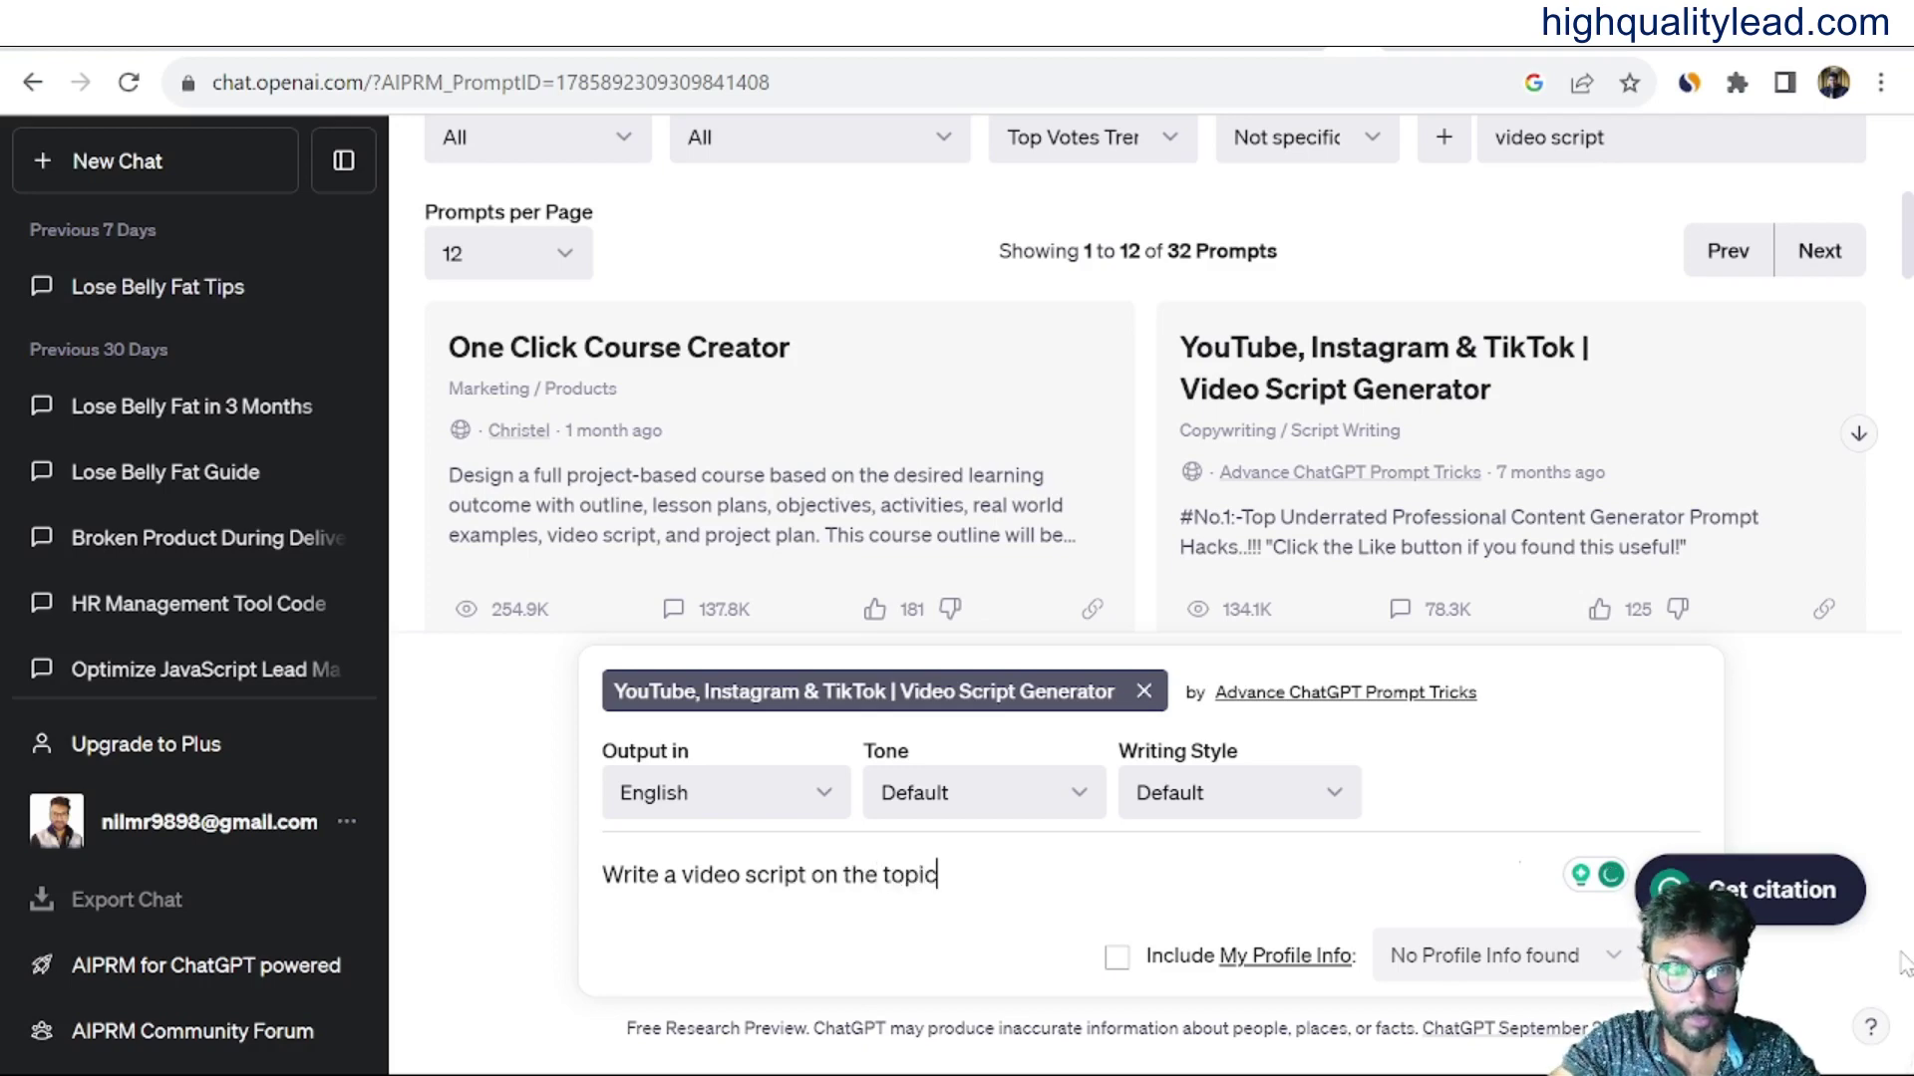
text( ")
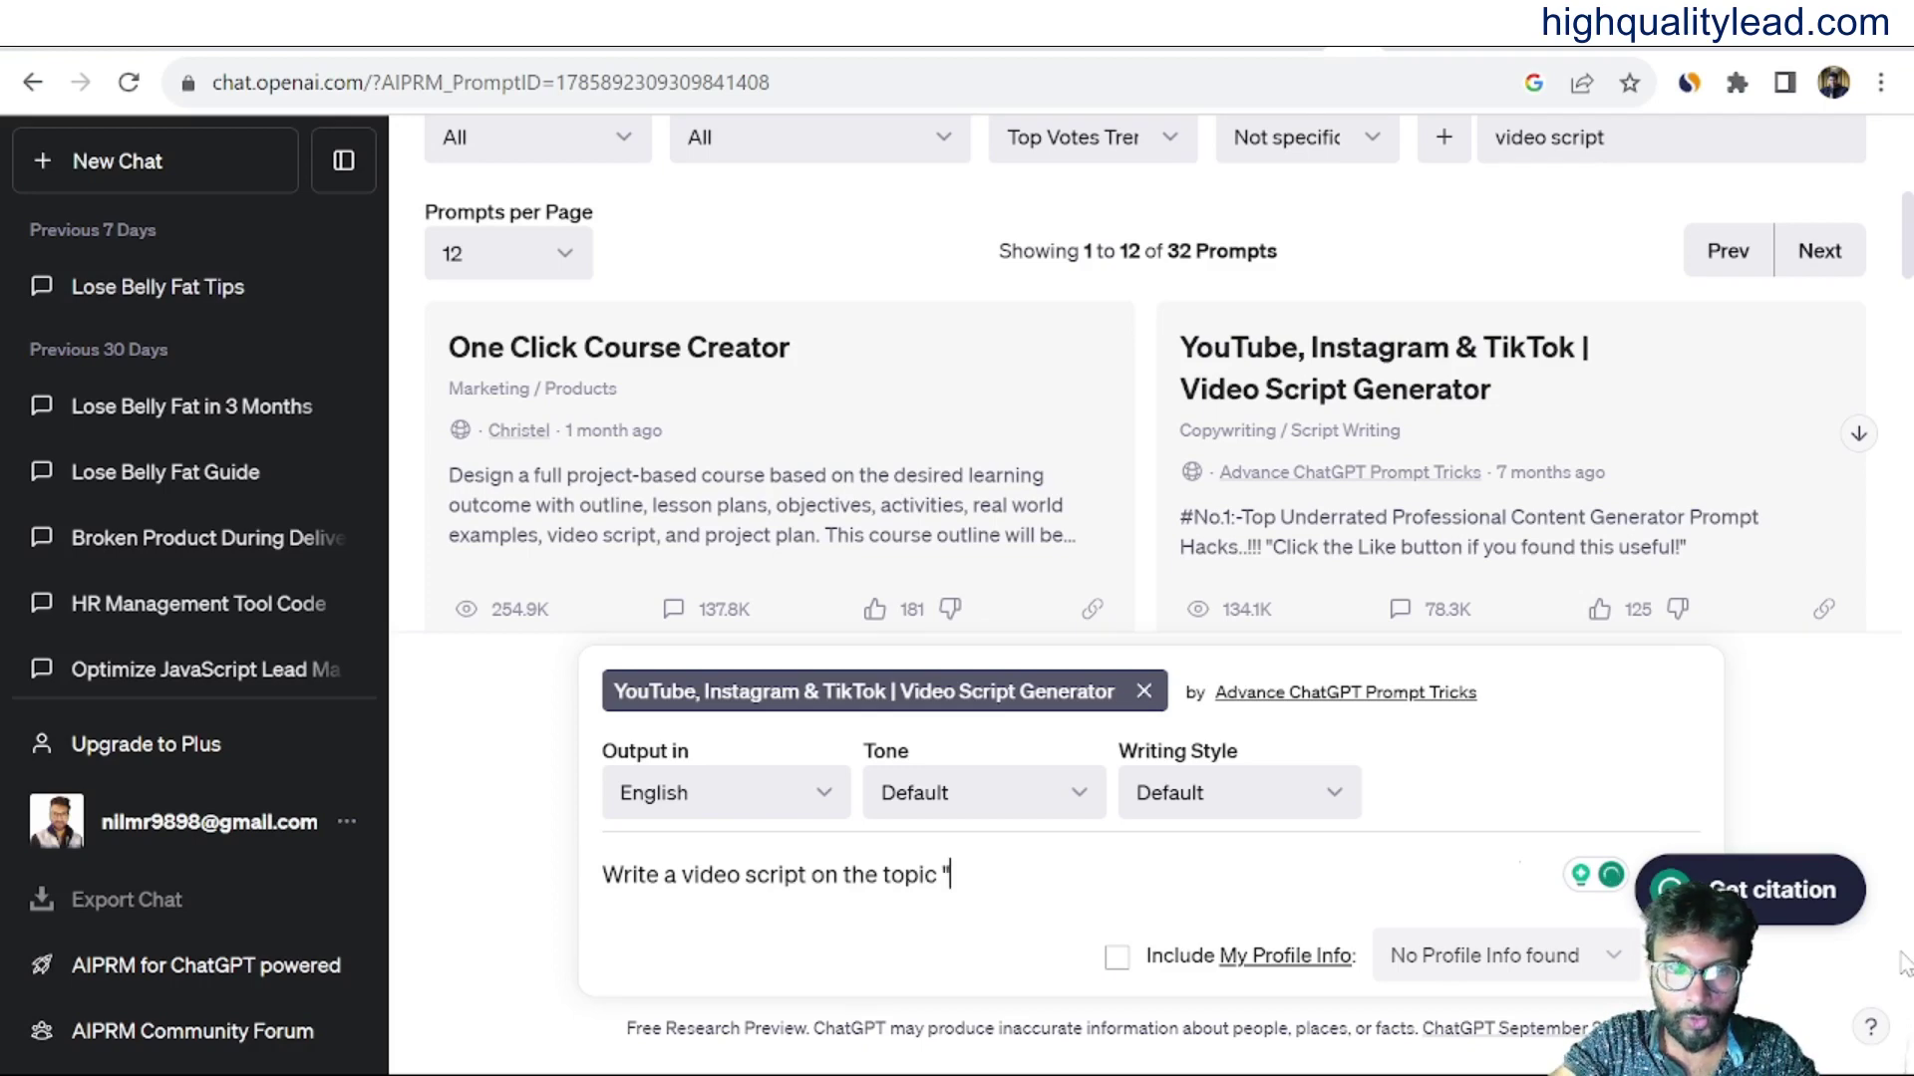
text(Ho)
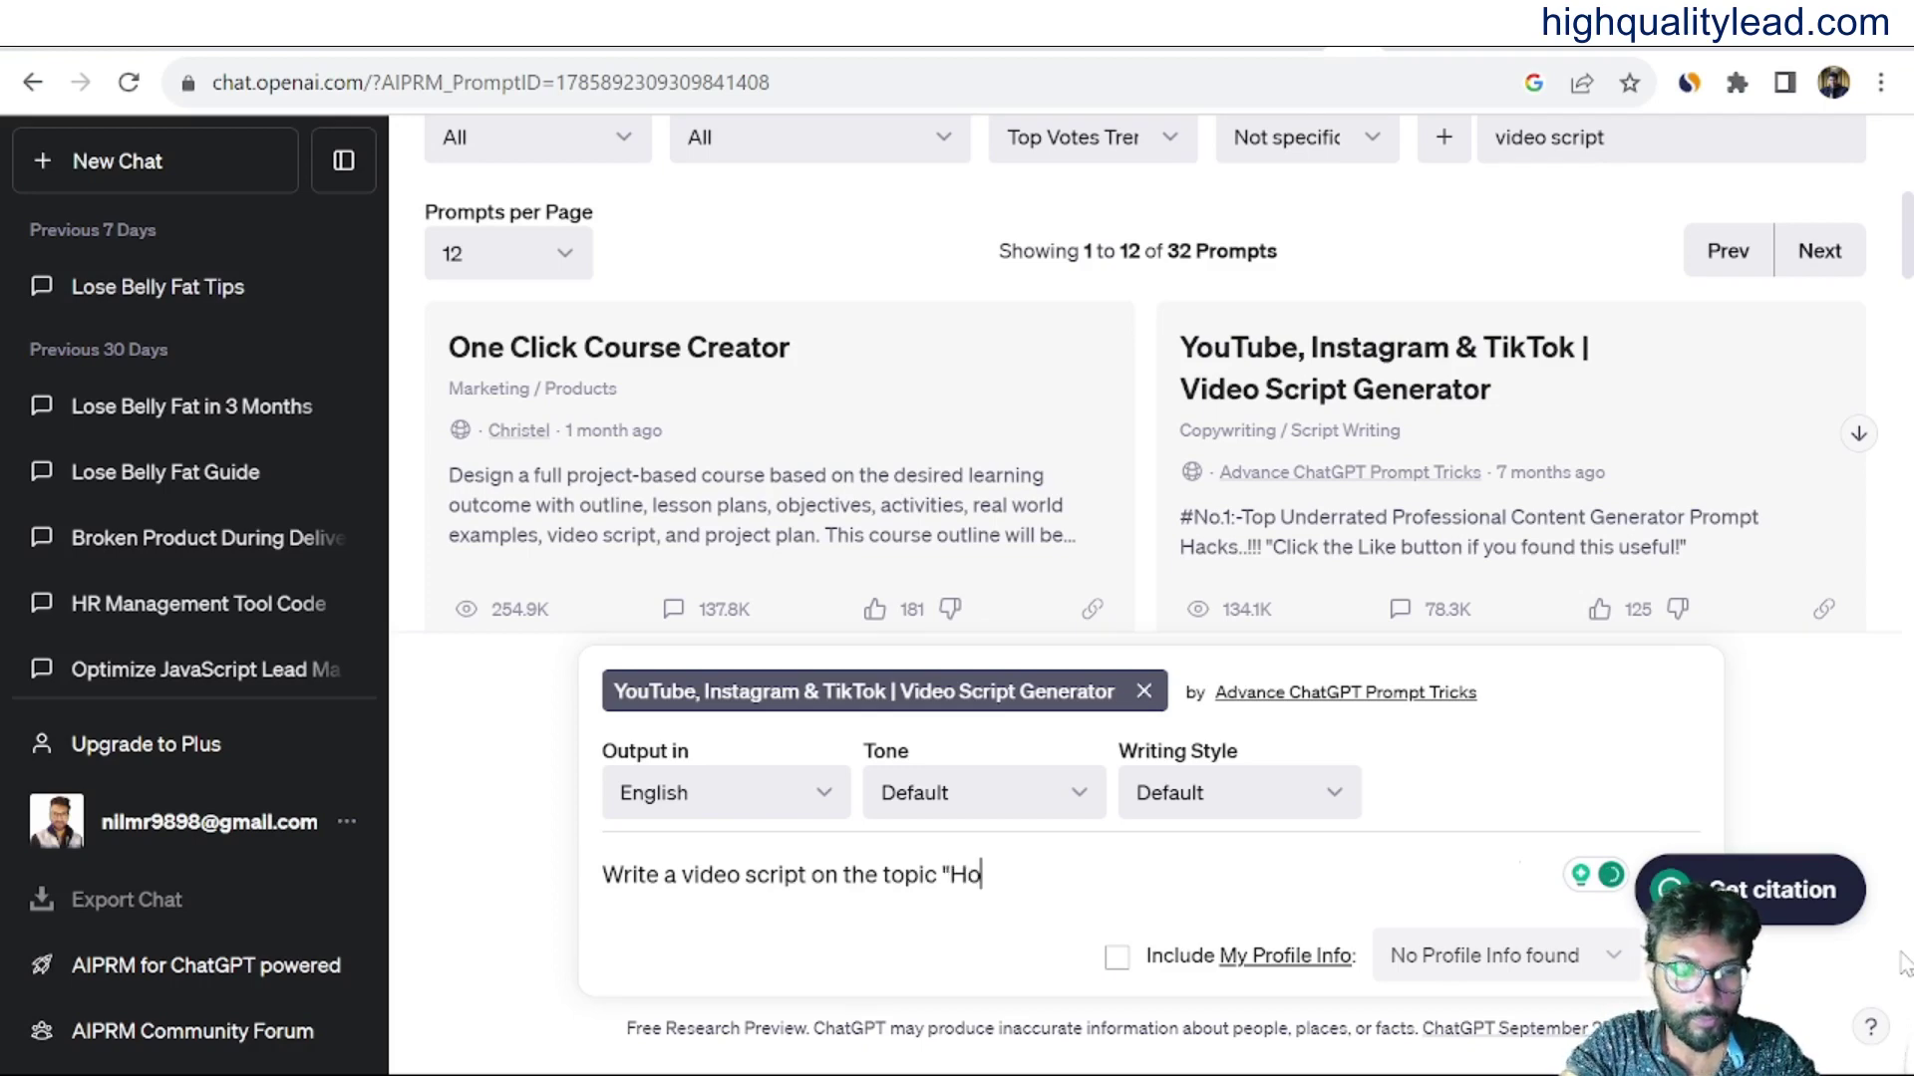
text(w to l)
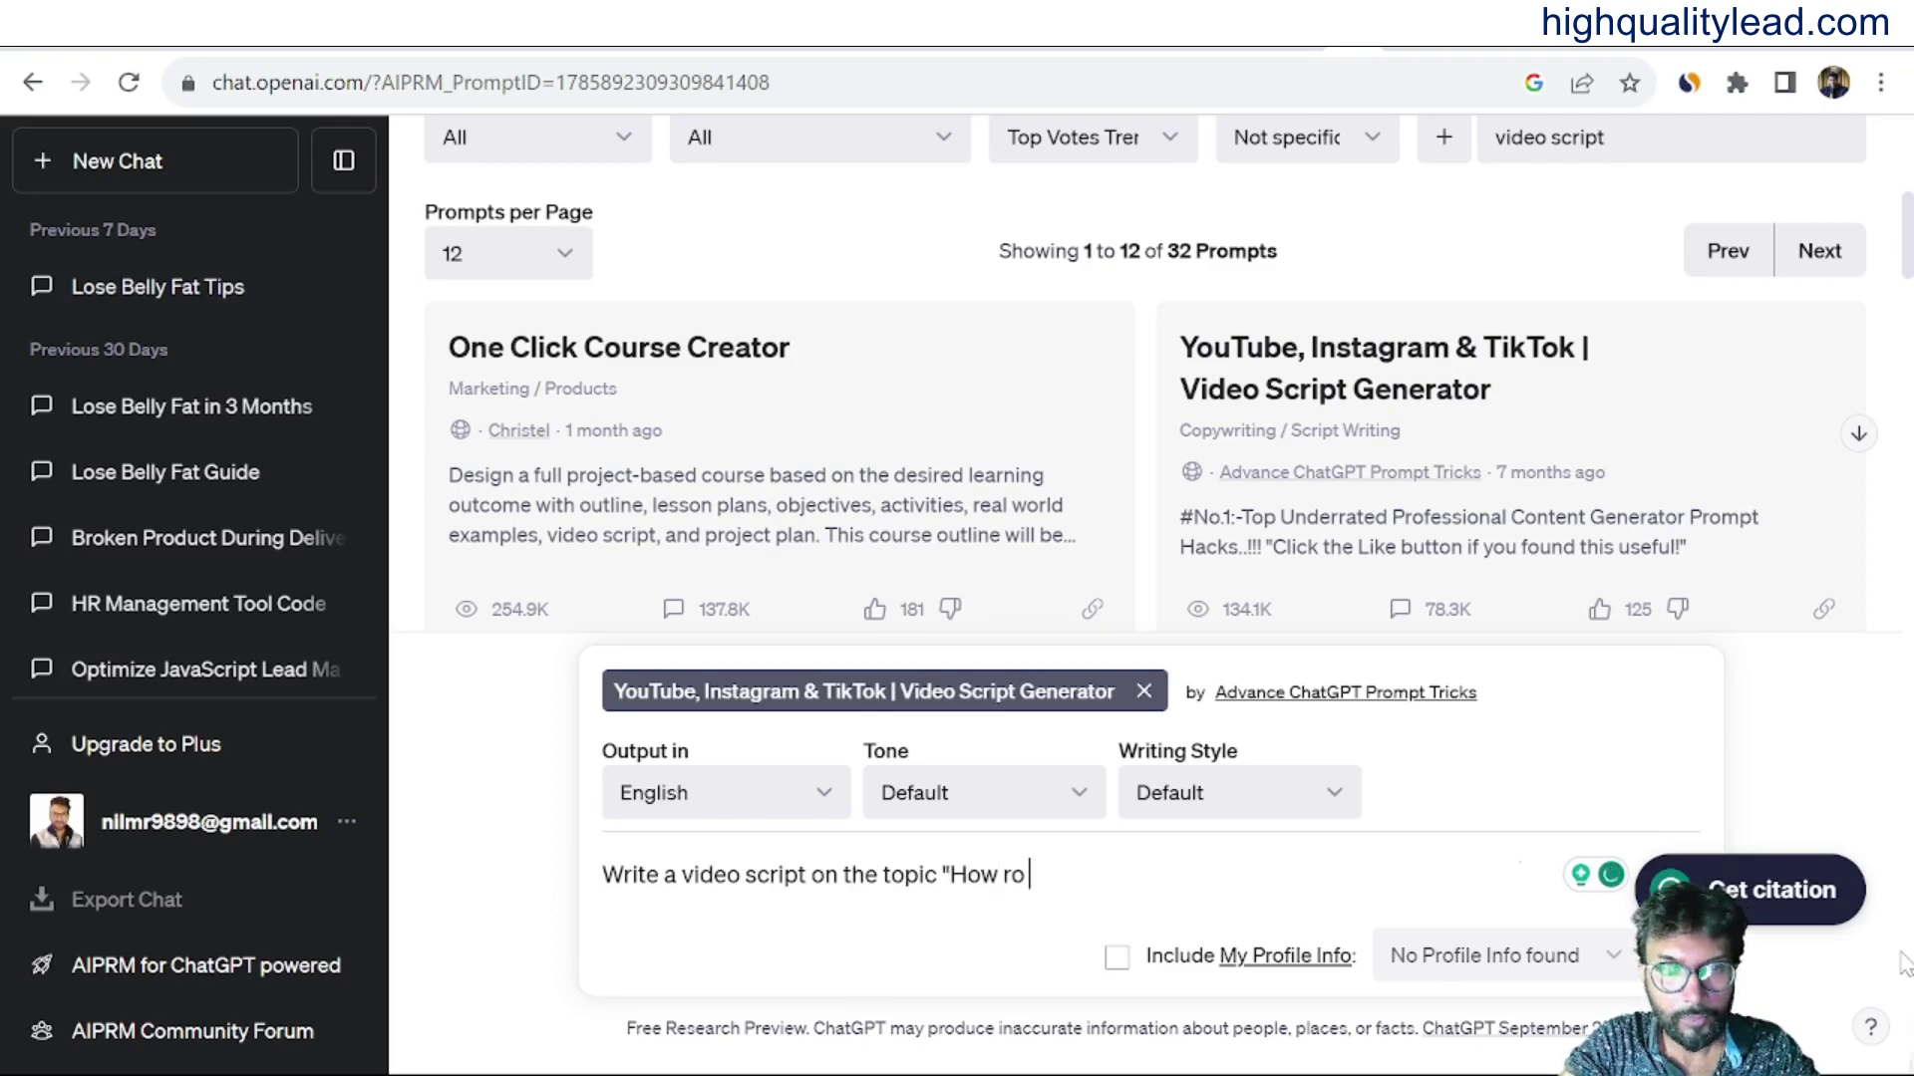
text(o)
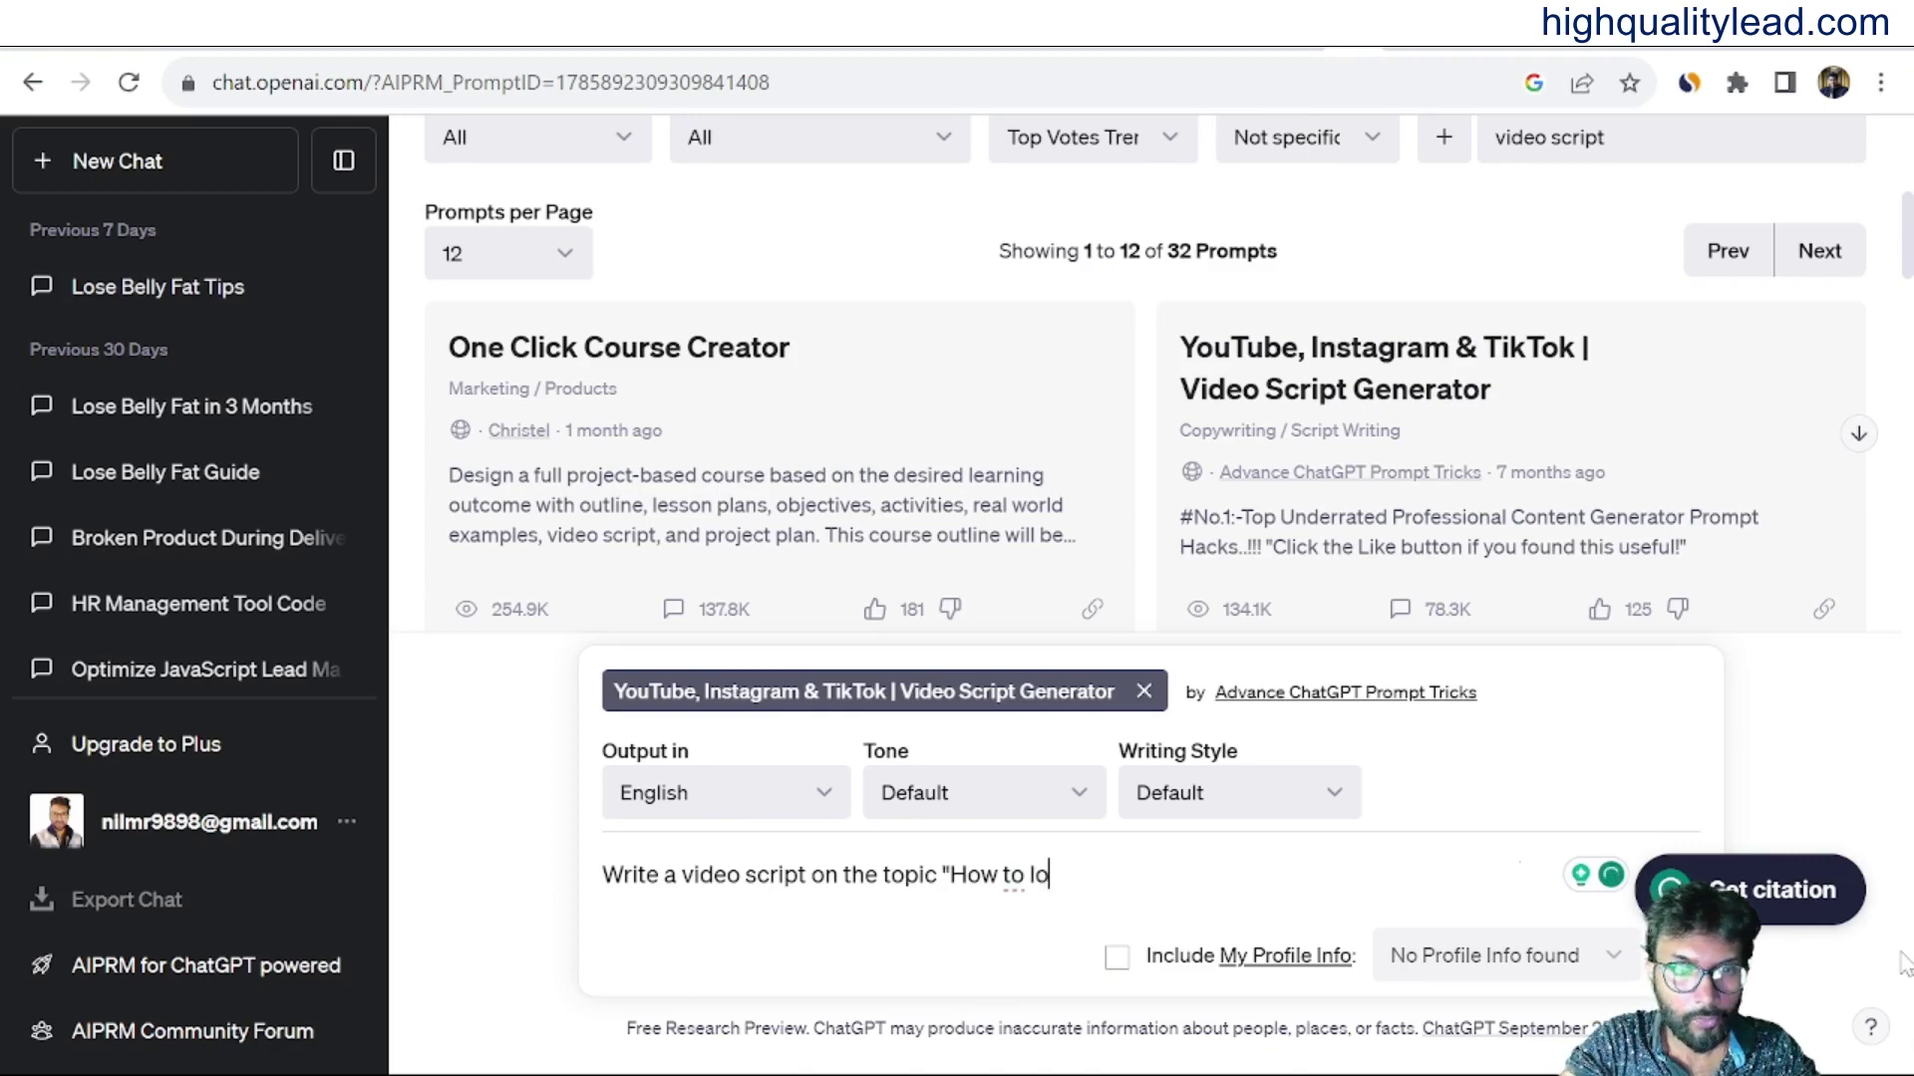
text(se )
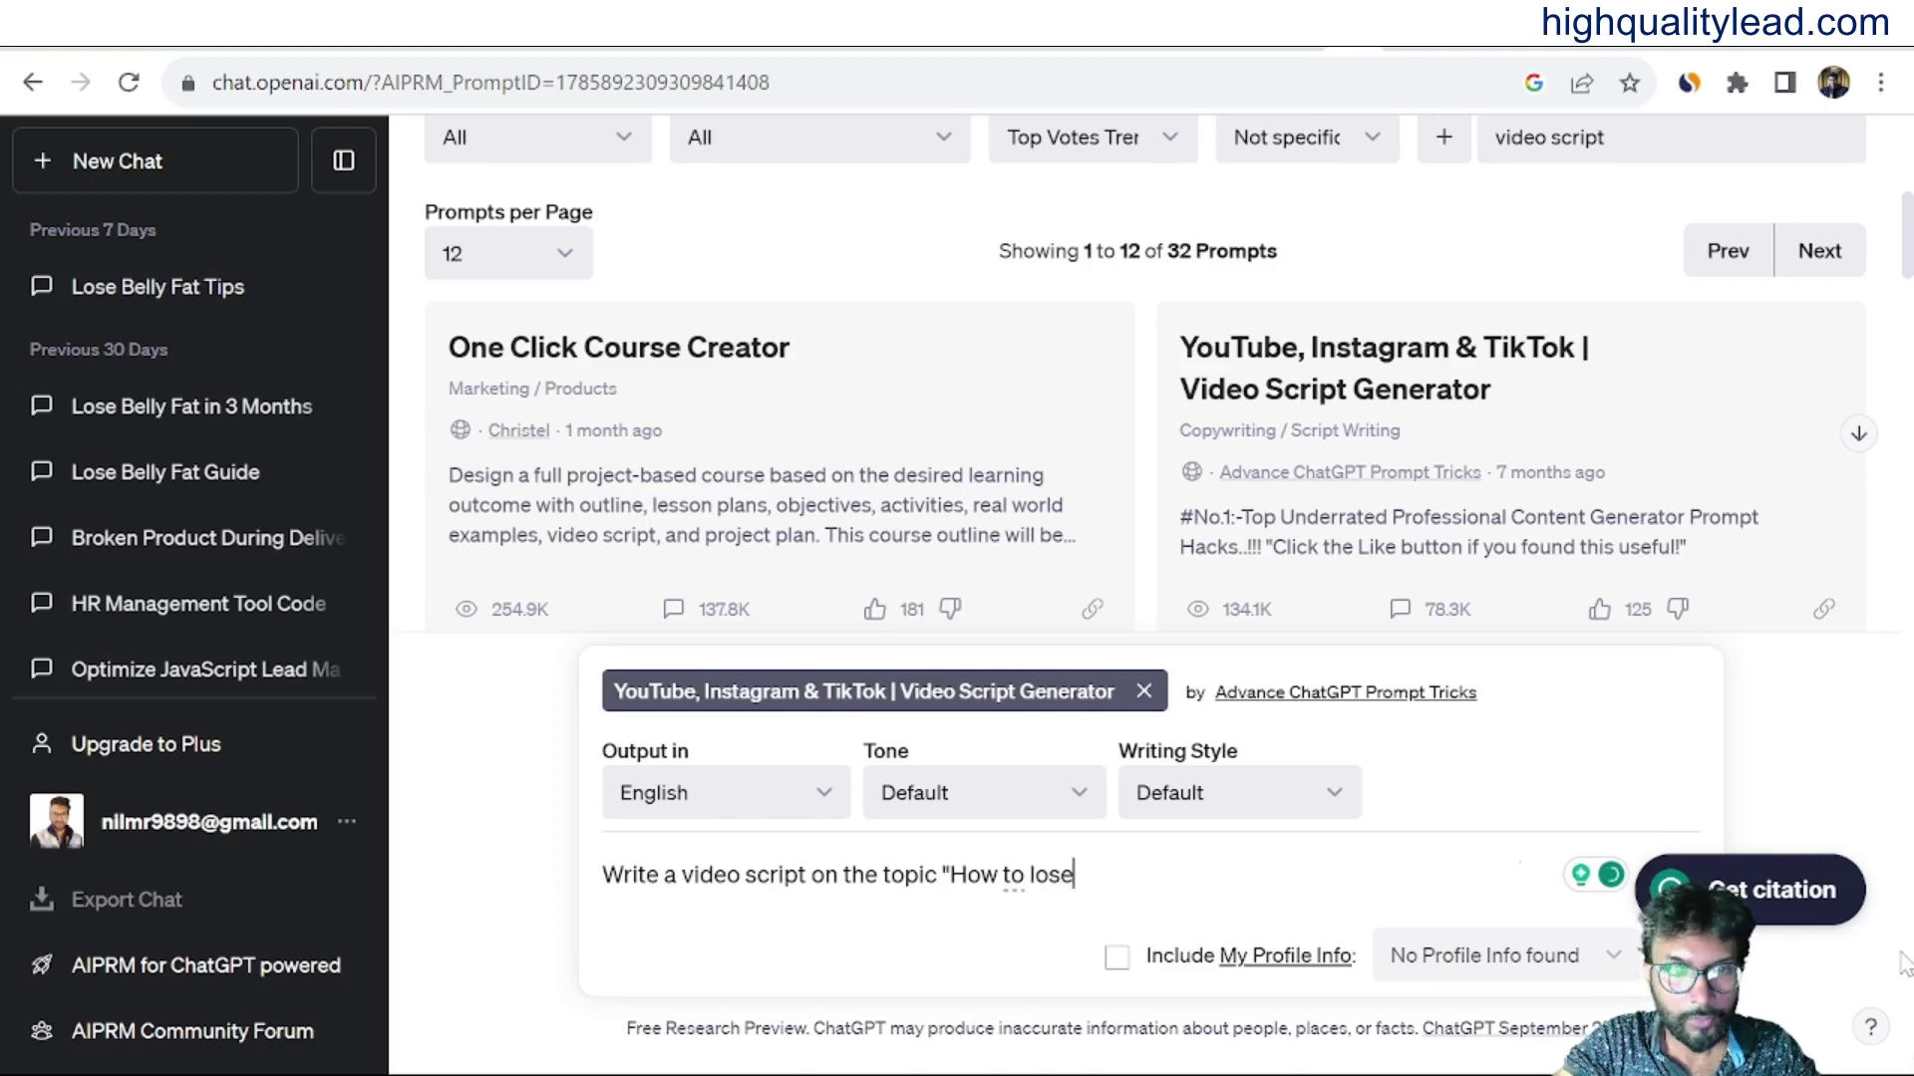
text(bell)
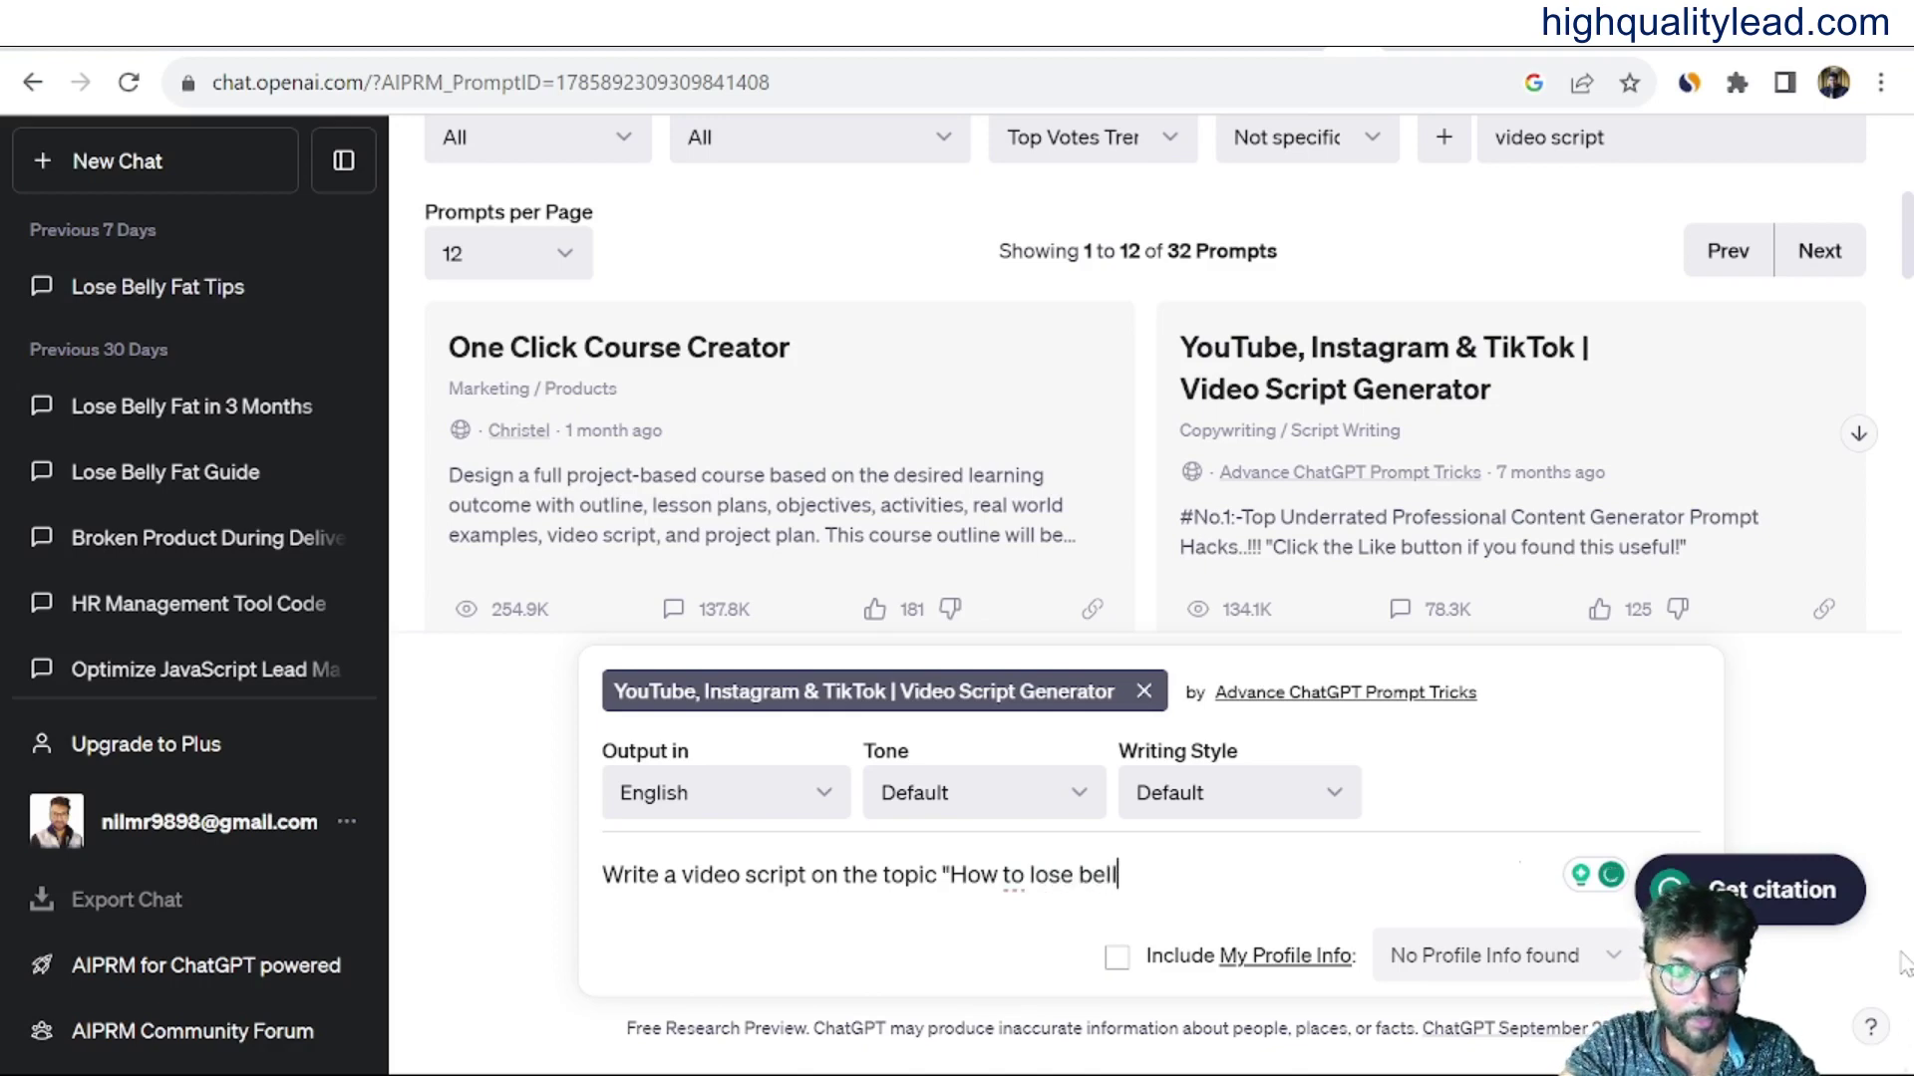
text(y fa)
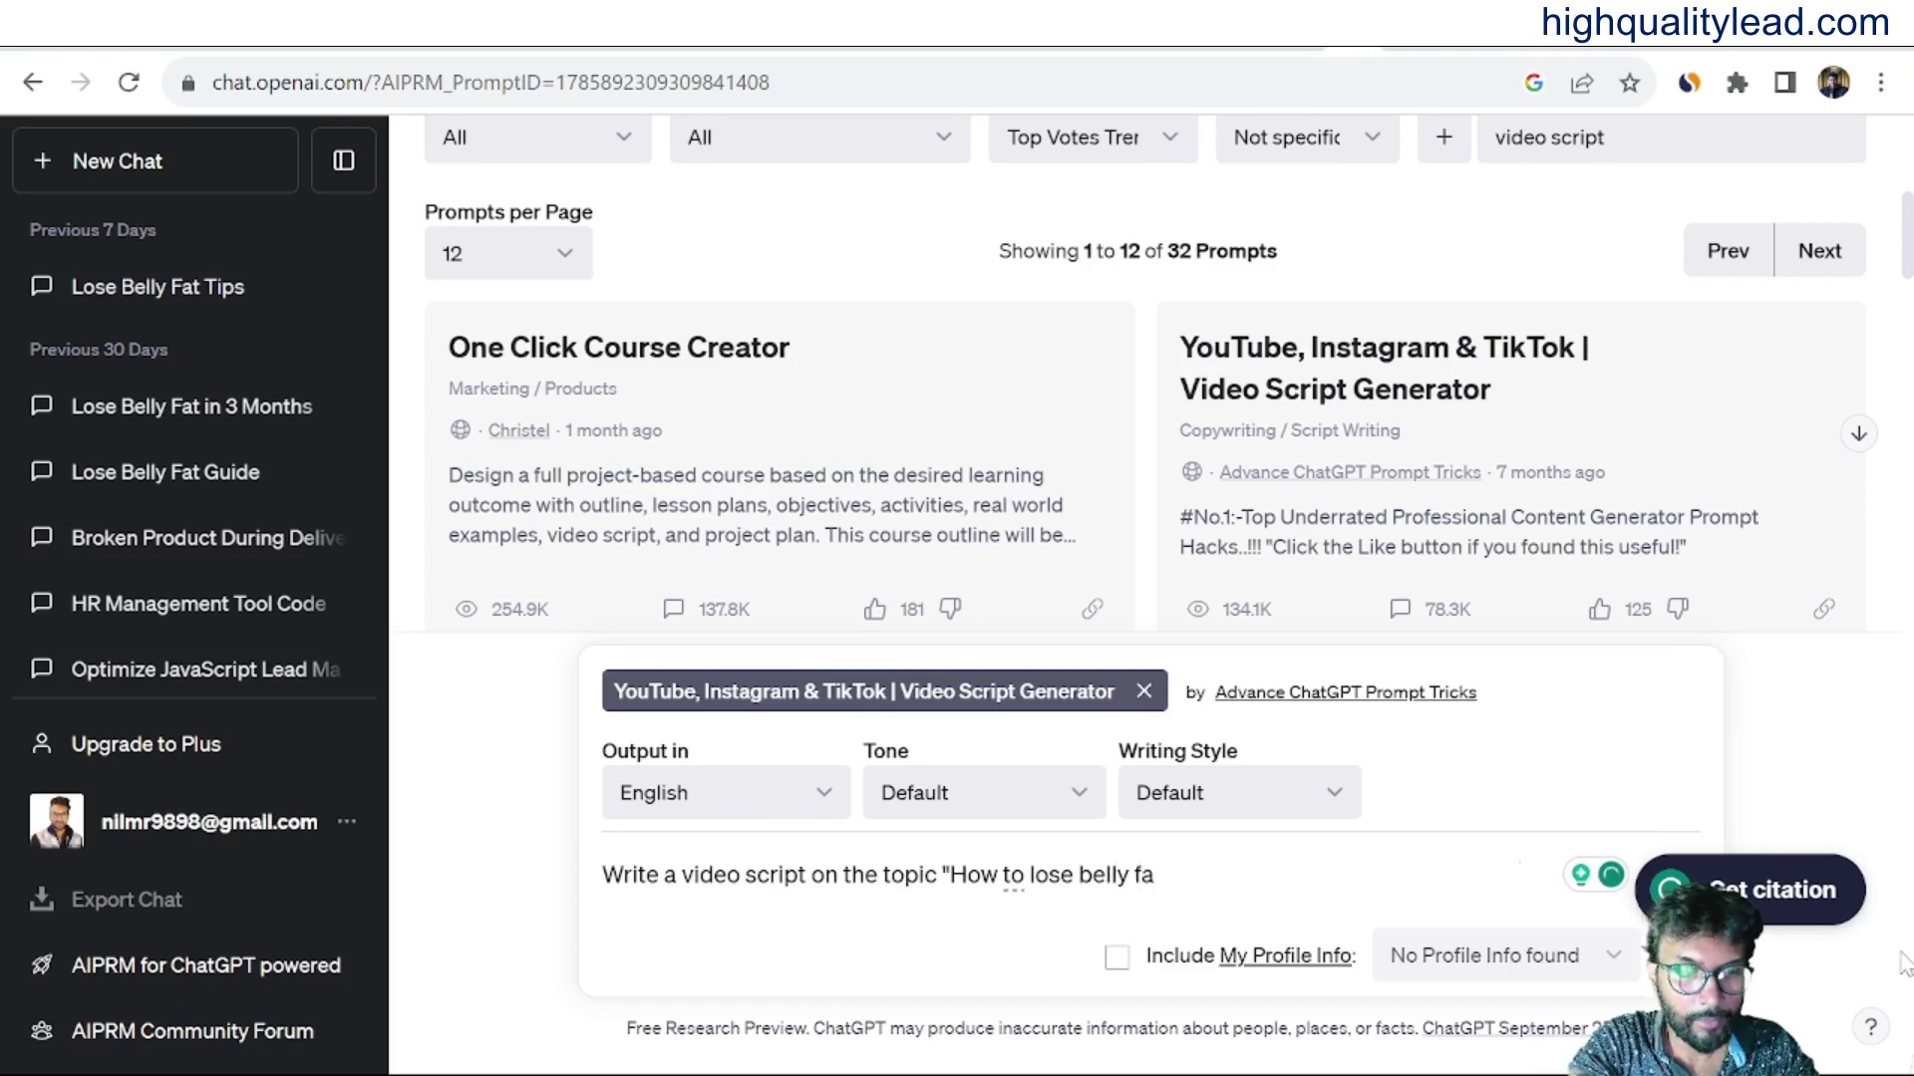
text(t")
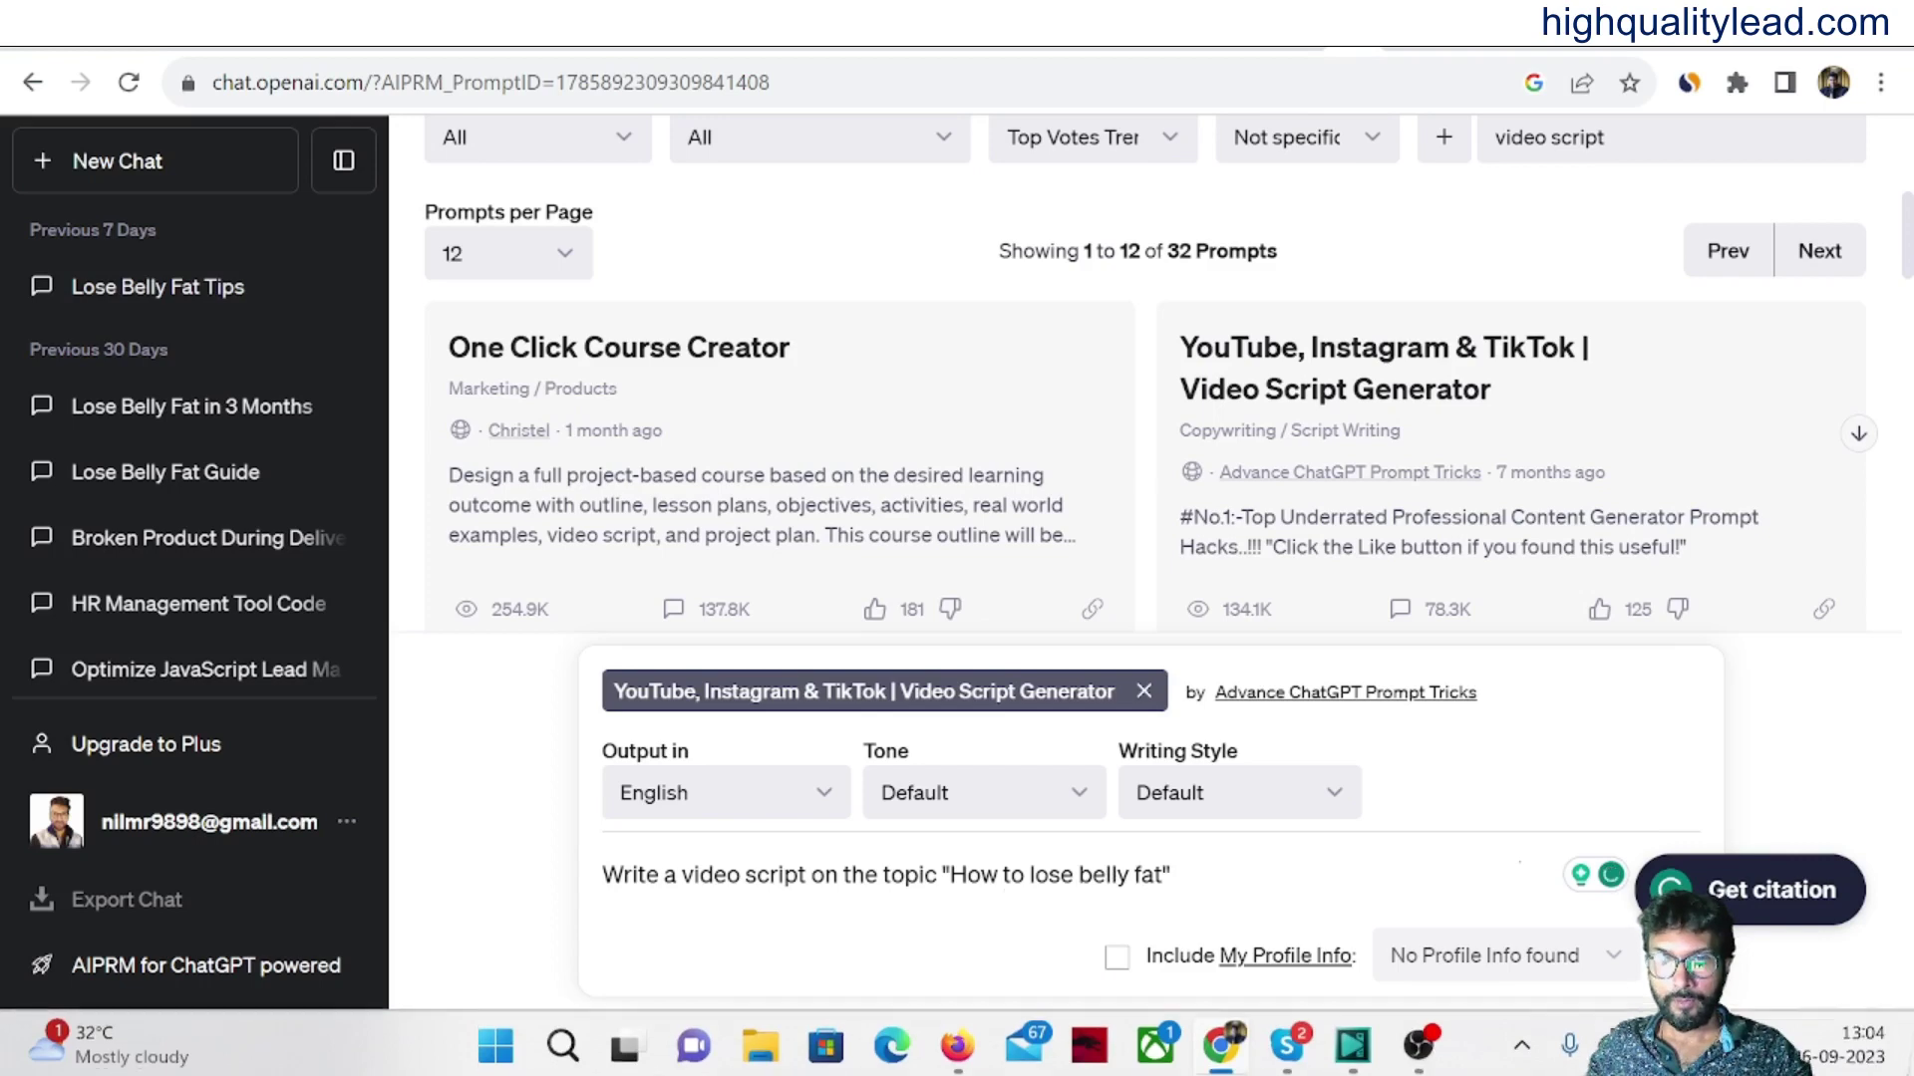
key(Return)
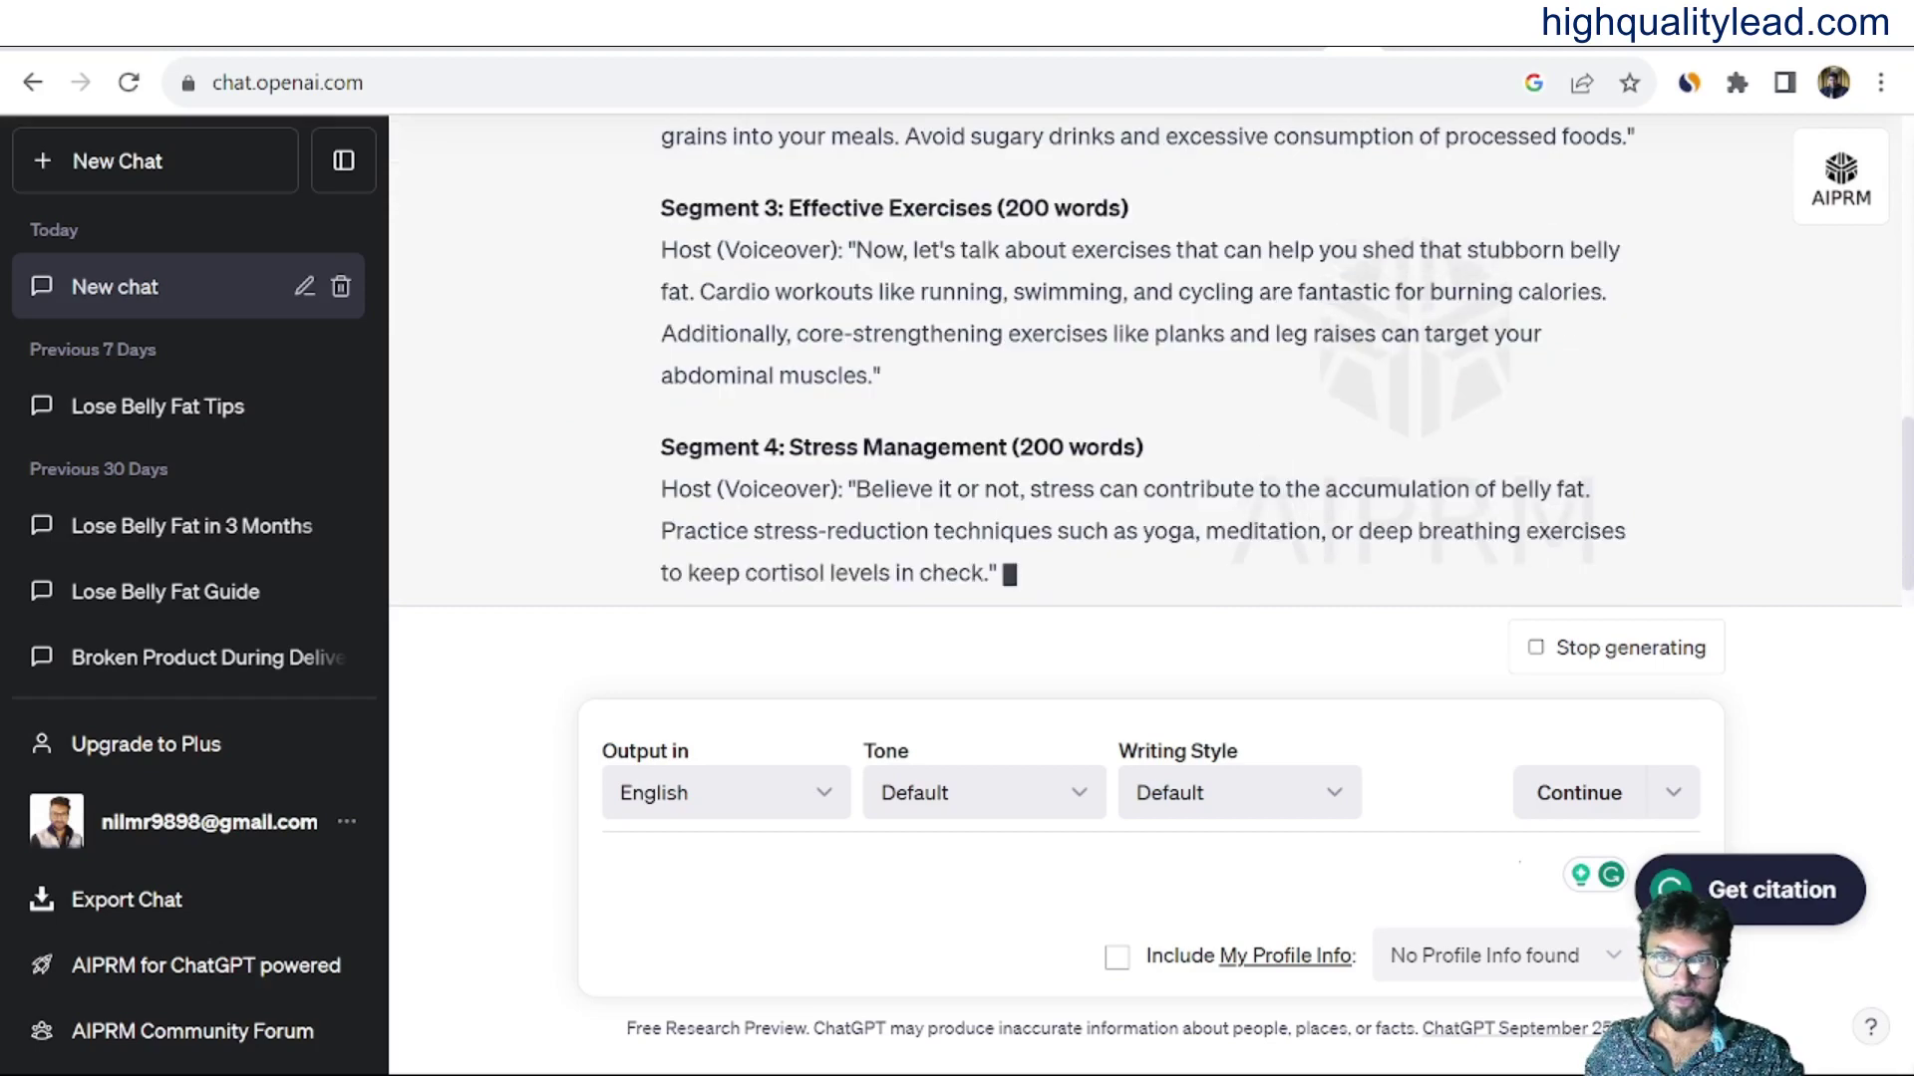
Copy the Segment 1 voiceover text without its quotation marks into Pictory's script body and start a new line below it.
scroll(1114, 492, up, 3)
scroll(1146, 398, up, 5)
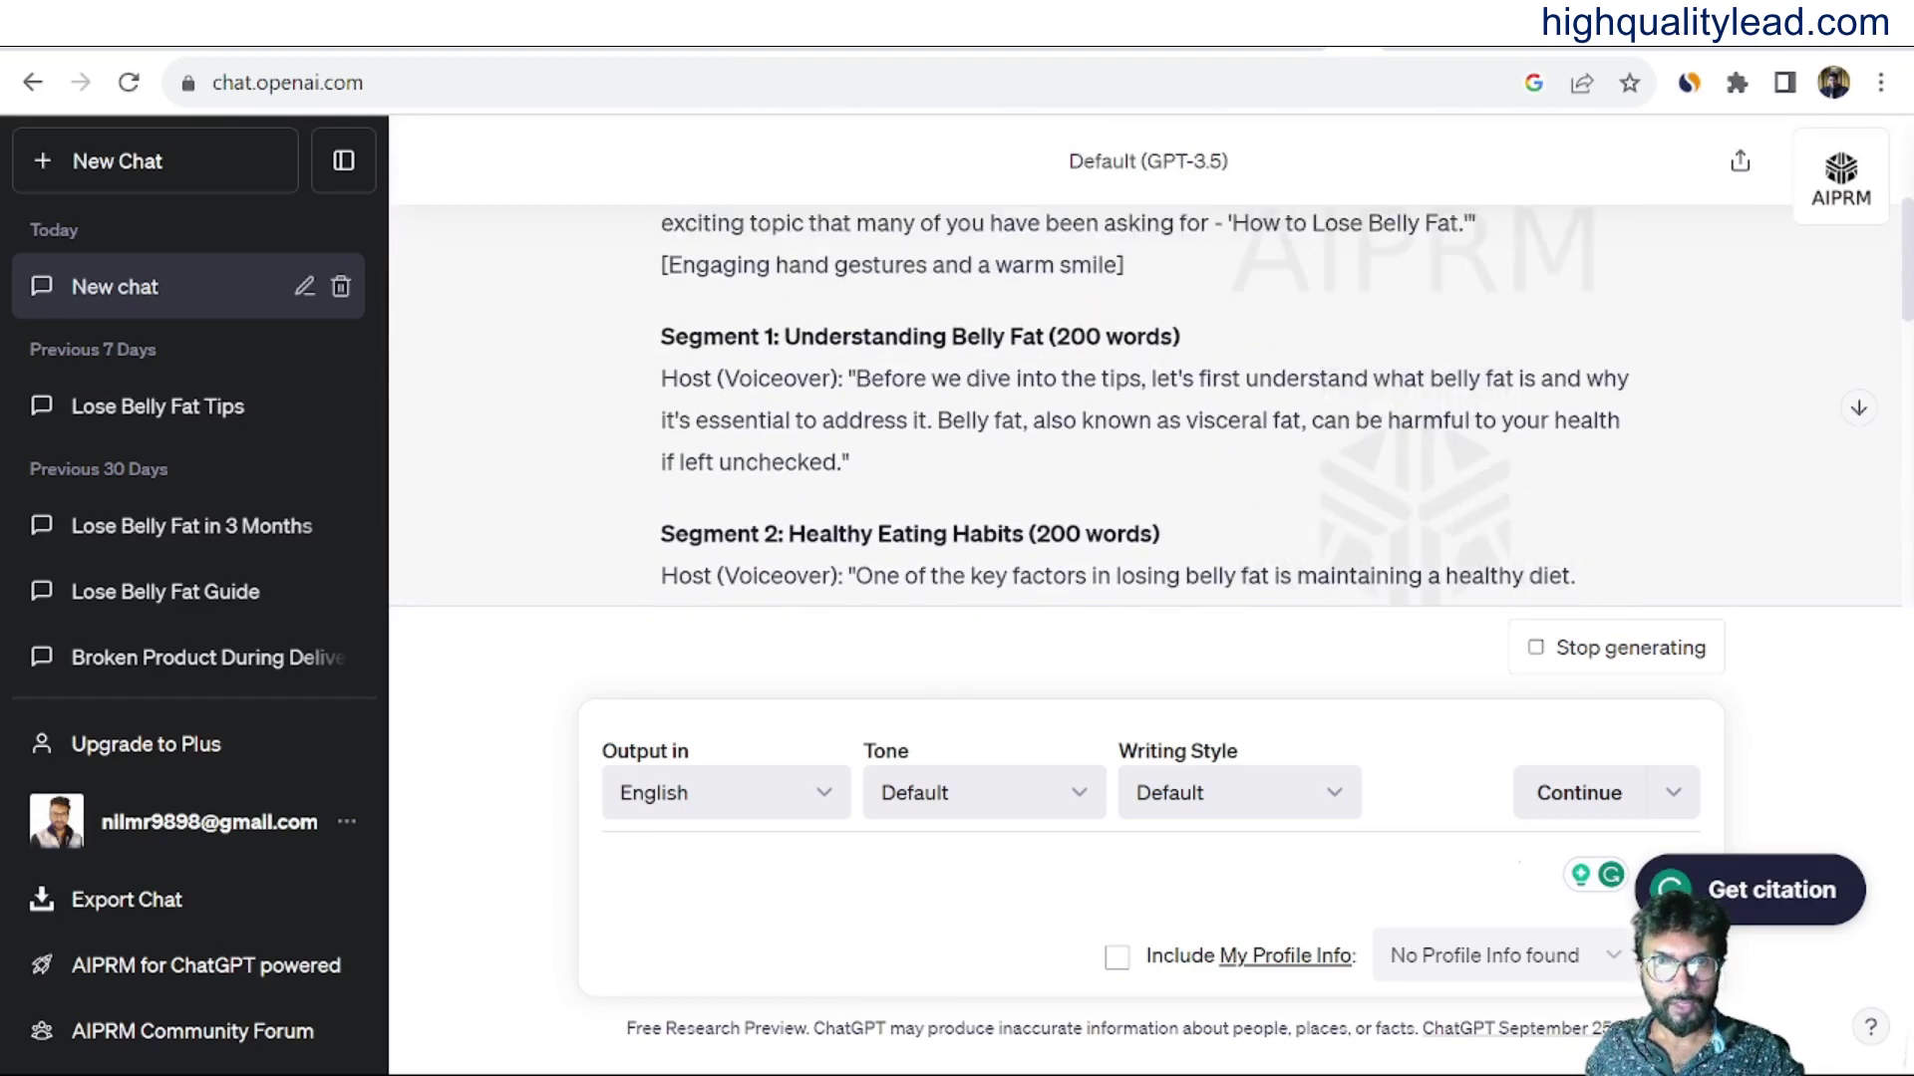
drag(855, 379, 843, 462)
key(ctrl+c)
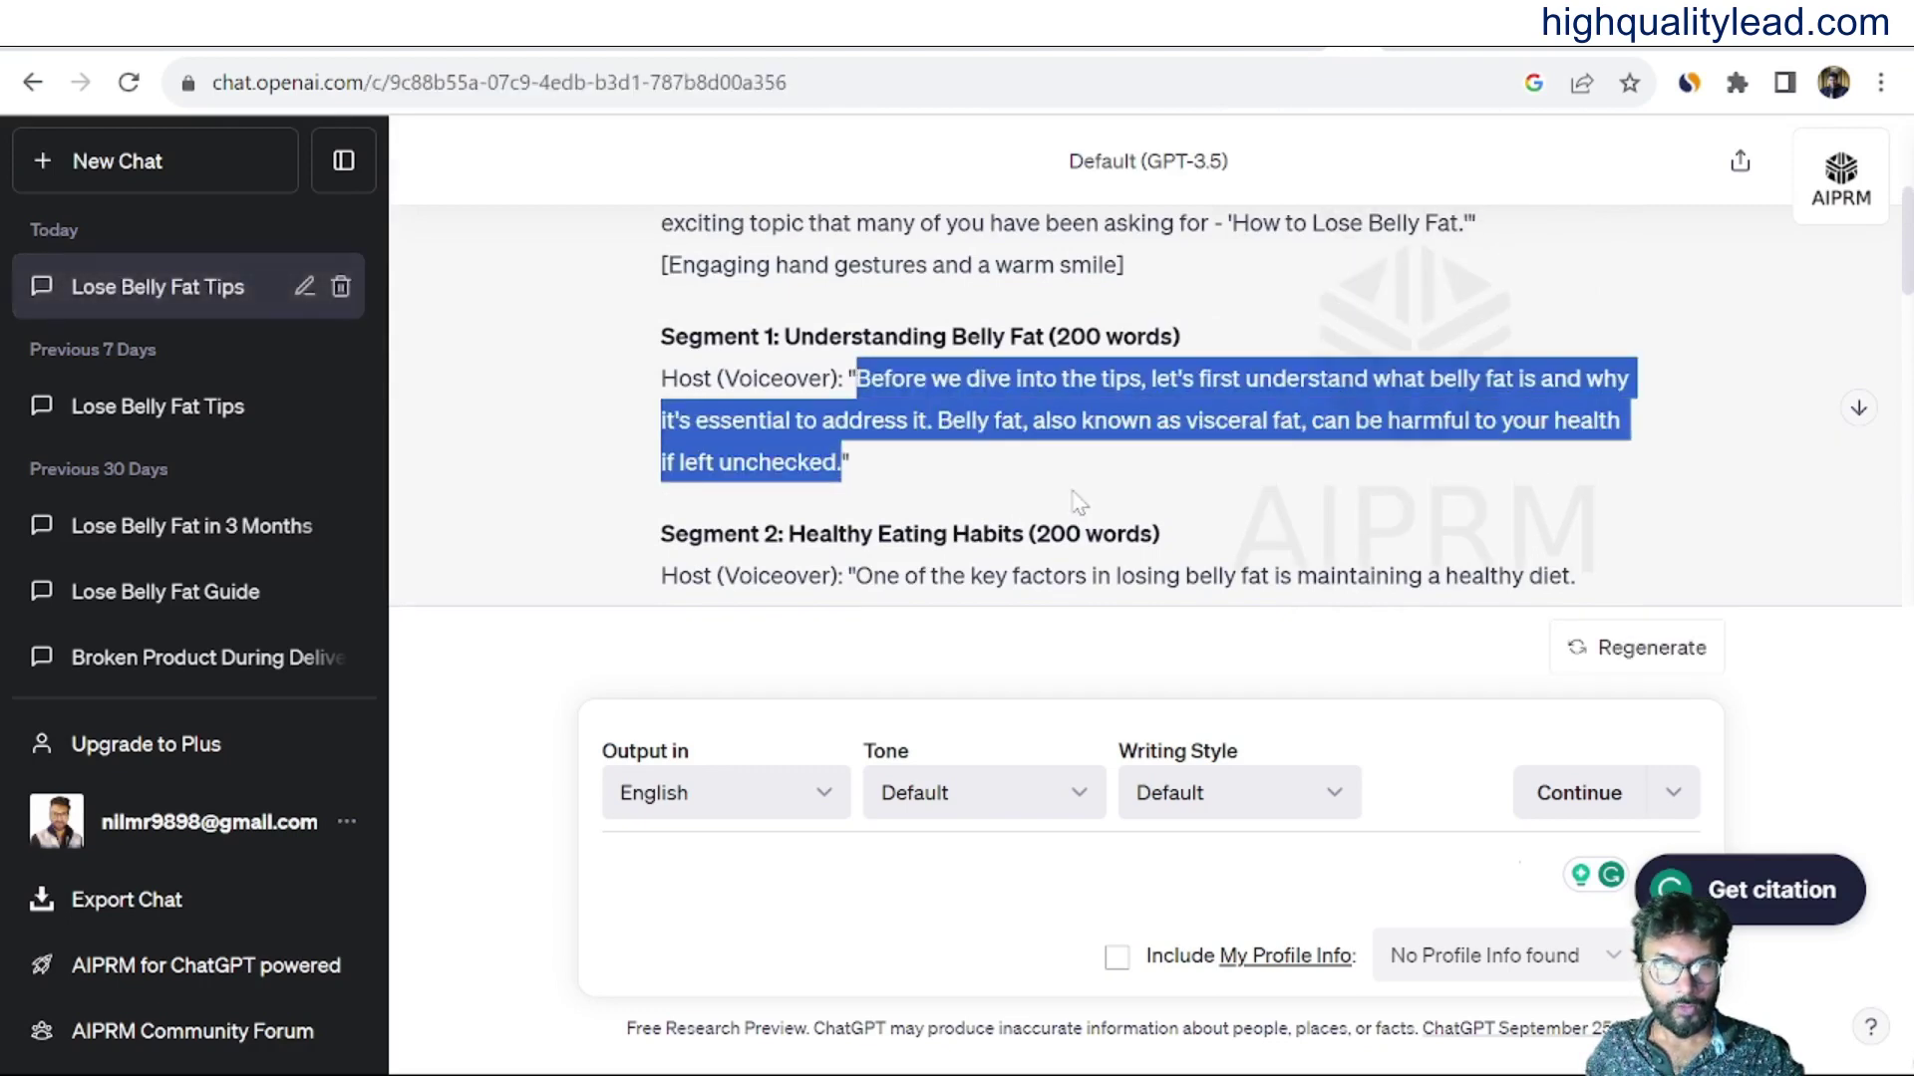
click(1233, 55)
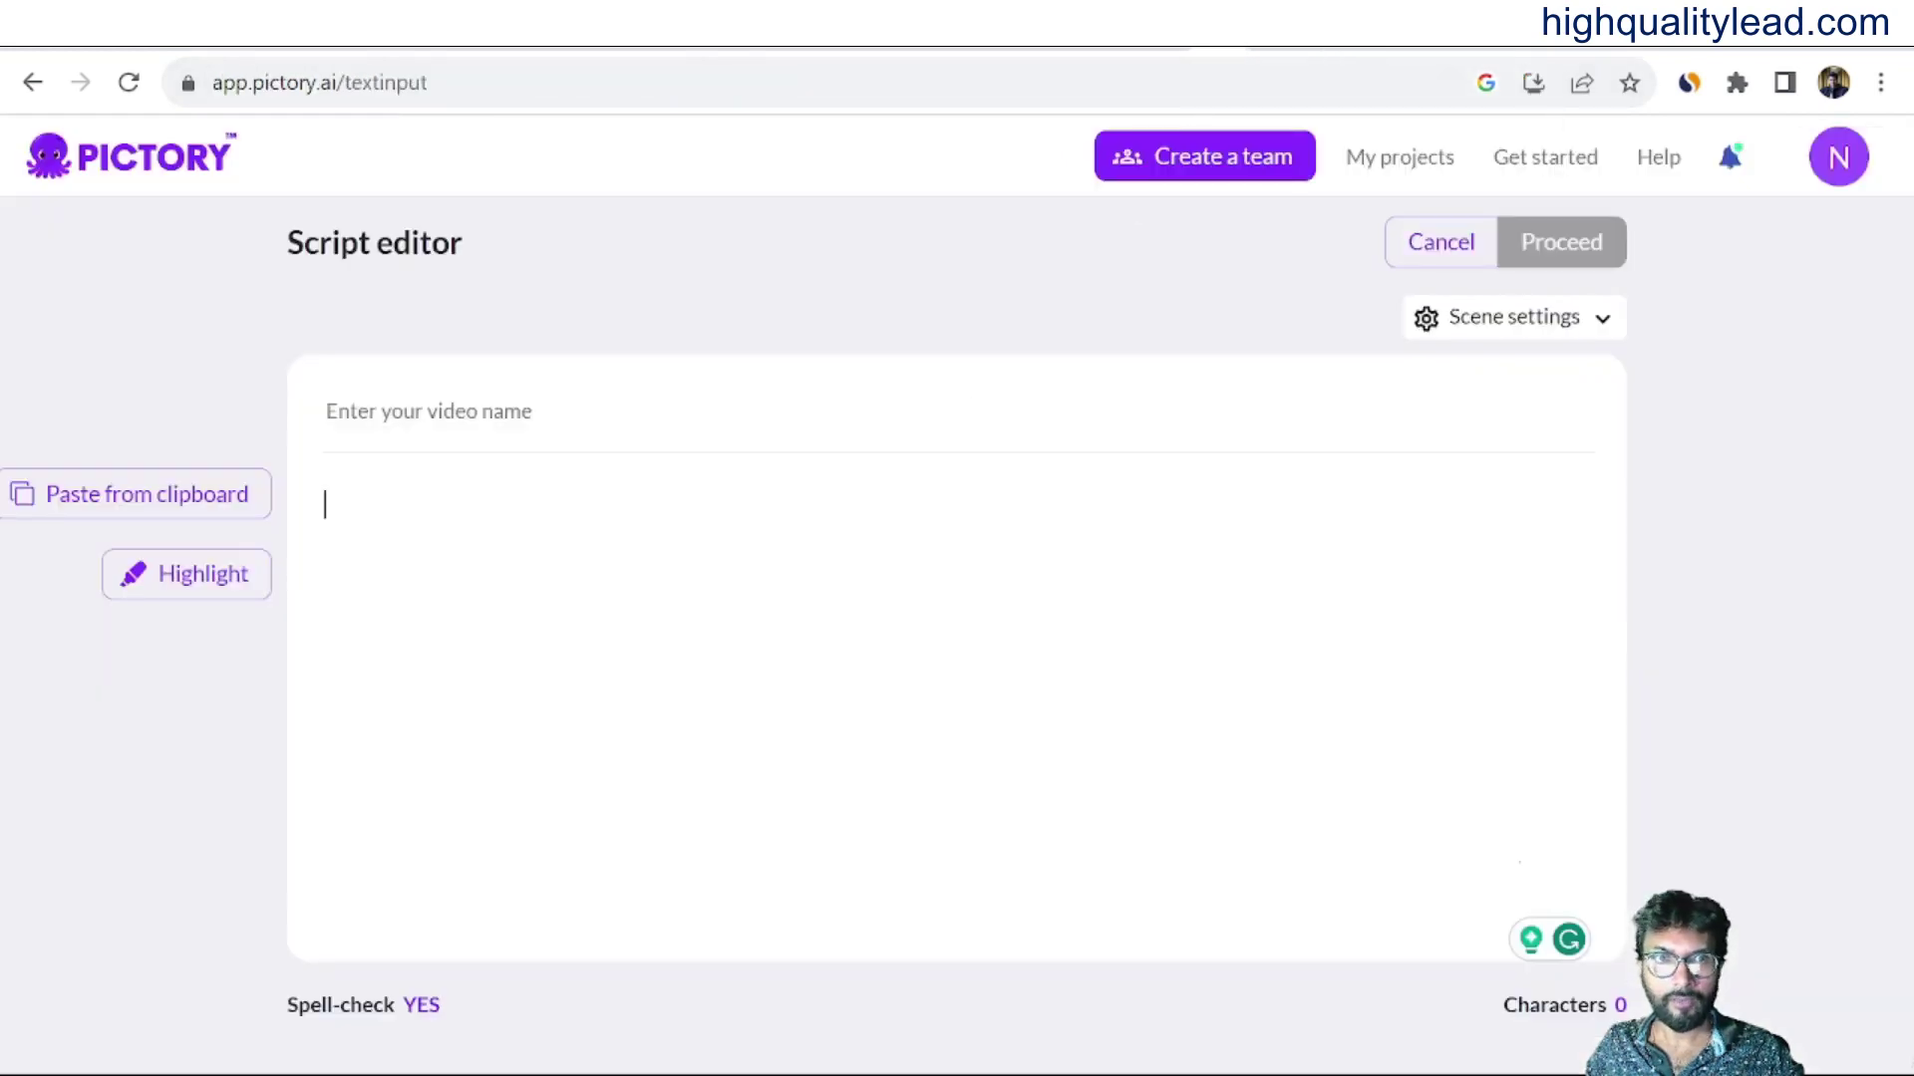
key(ctrl+v)
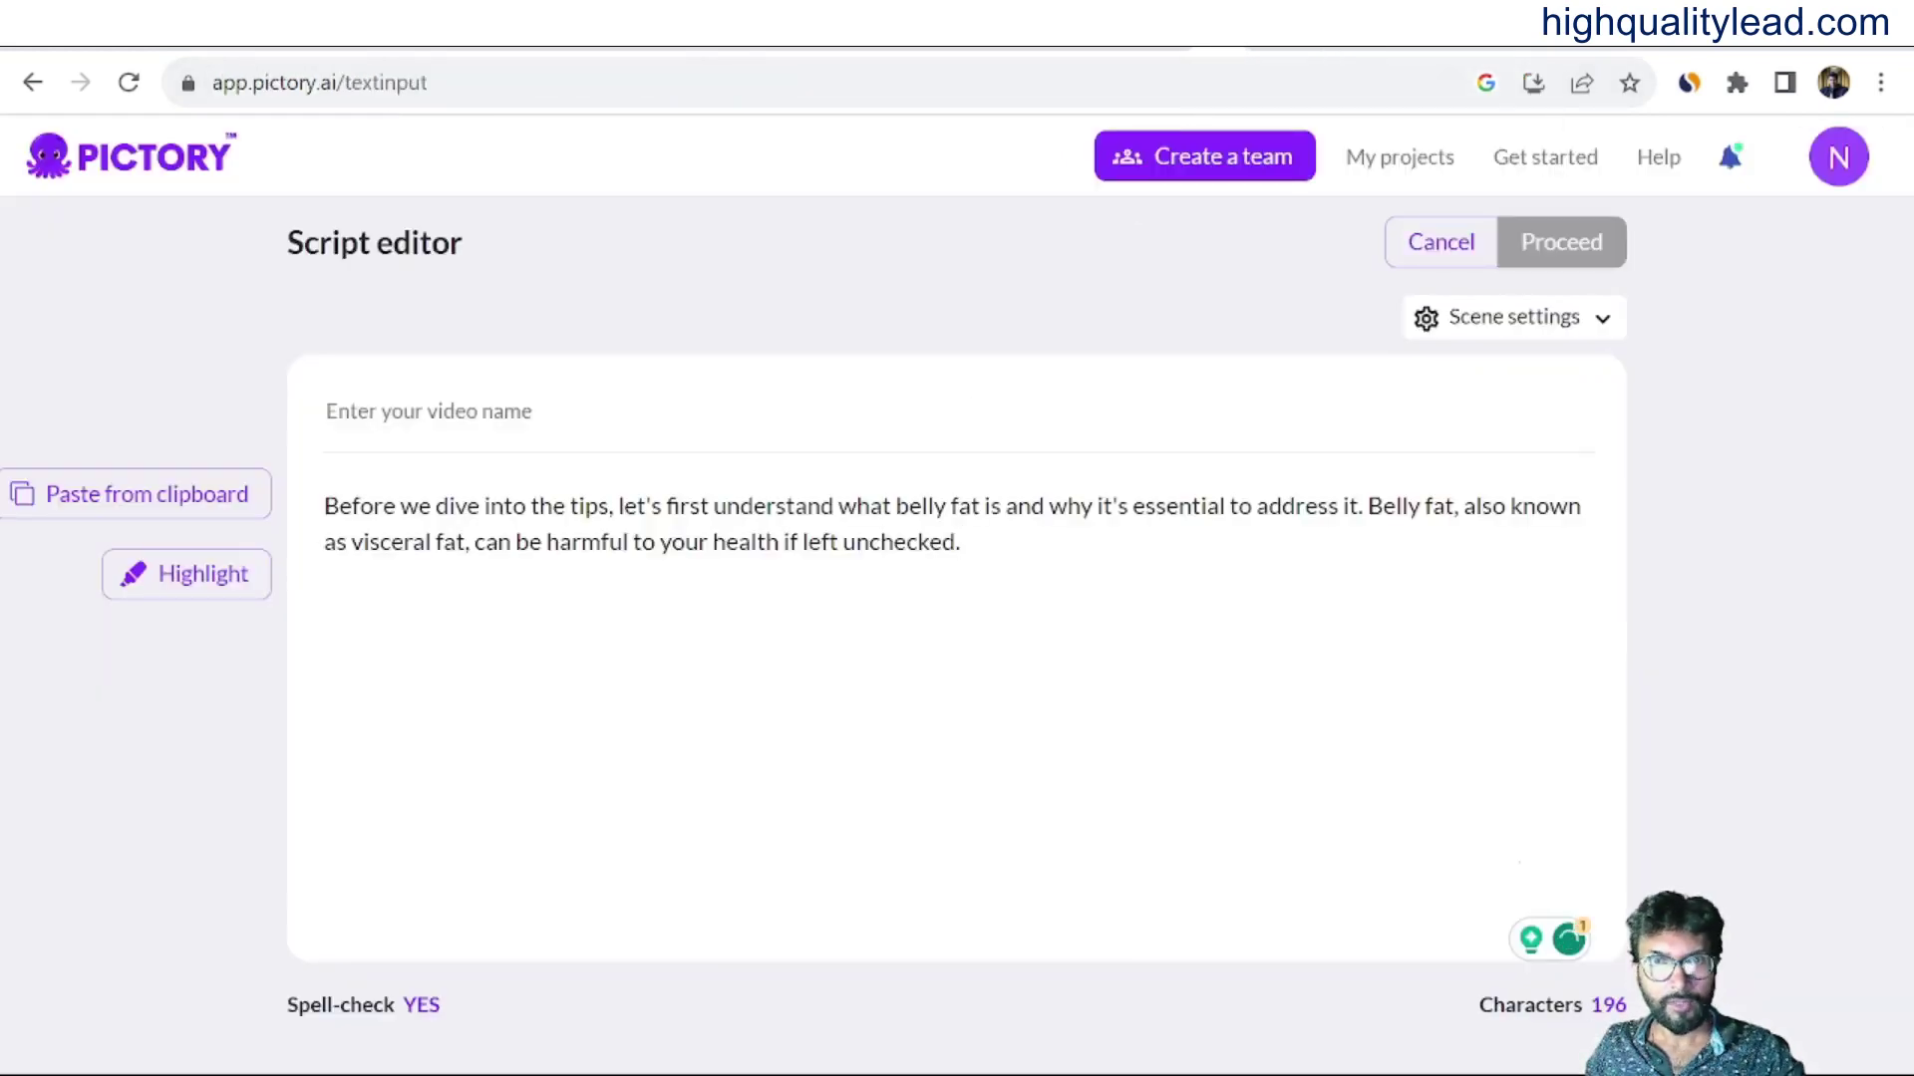
key(Return)
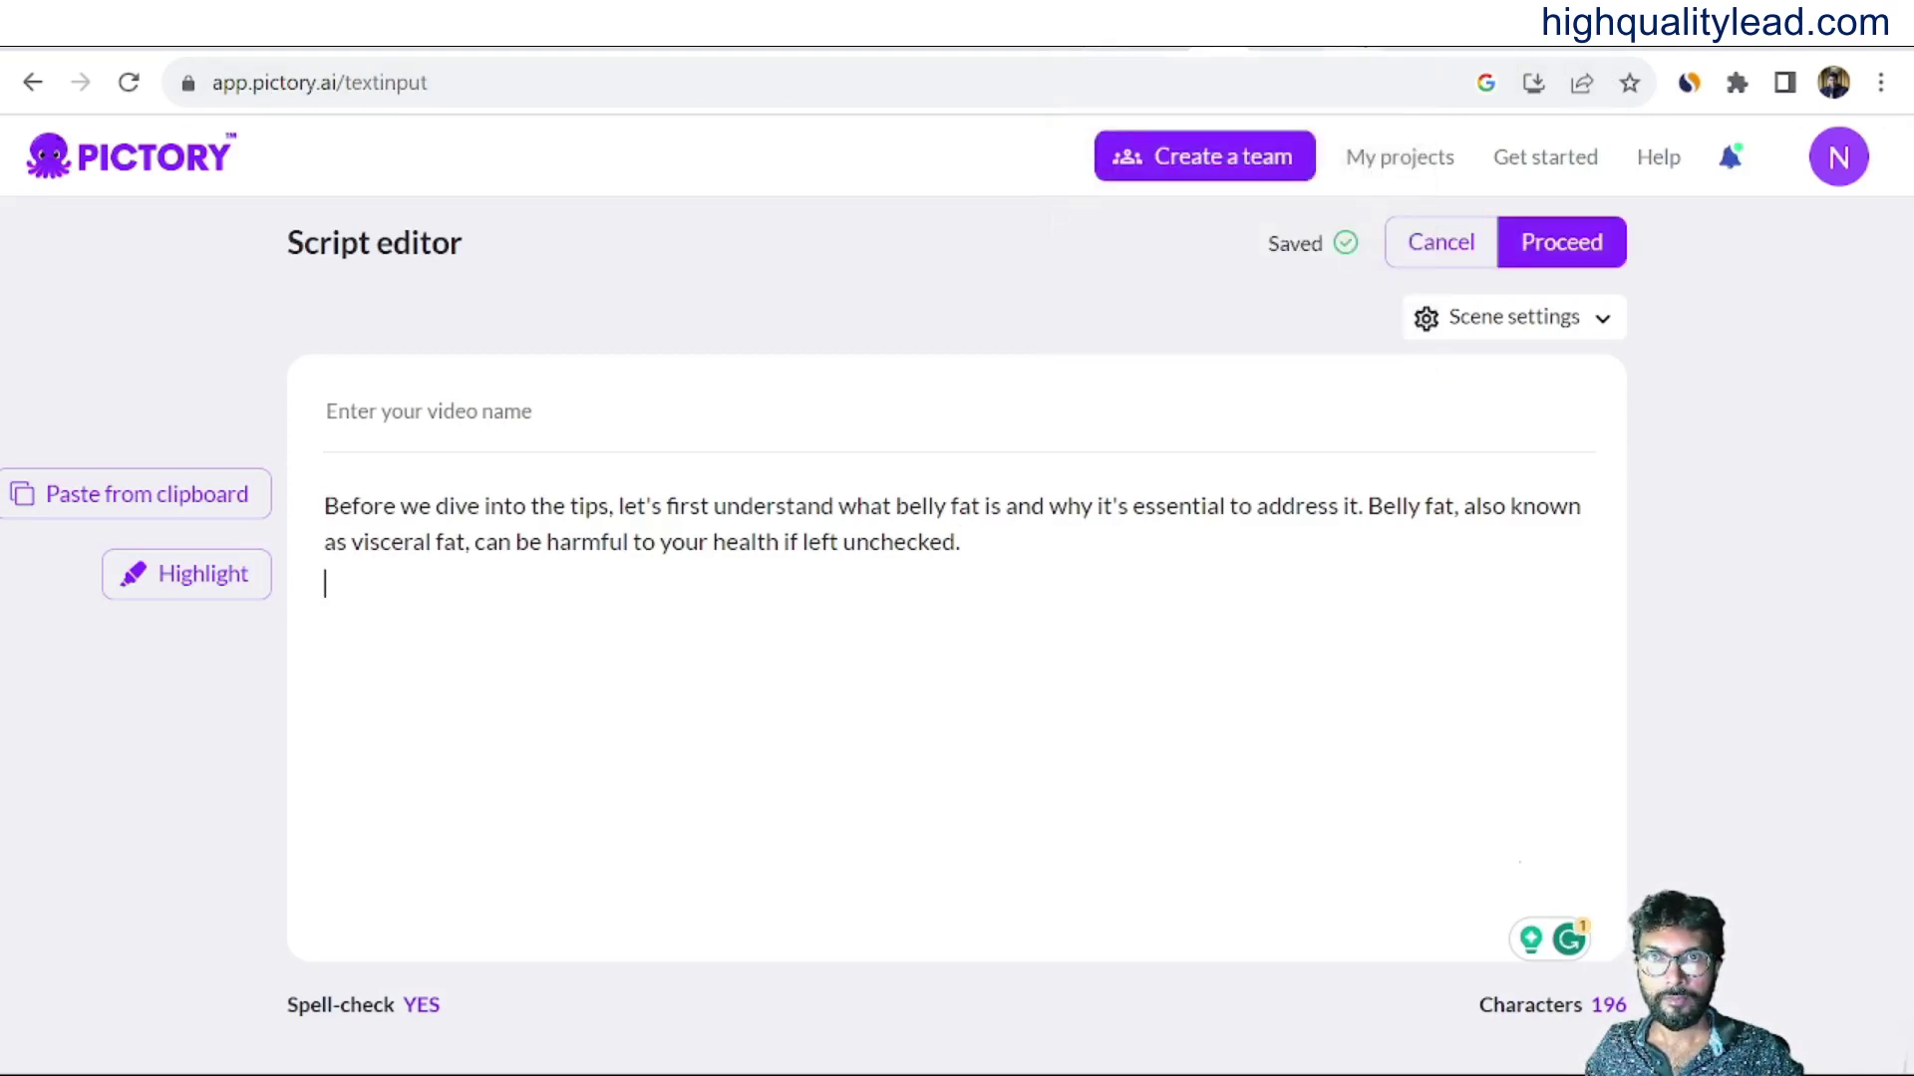
Copy the Segment 2 voiceover text from ChatGPT, without its quotation marks, into Pictory's script body below the first paragraph.
click(1356, 48)
scroll(1146, 358, down, 3)
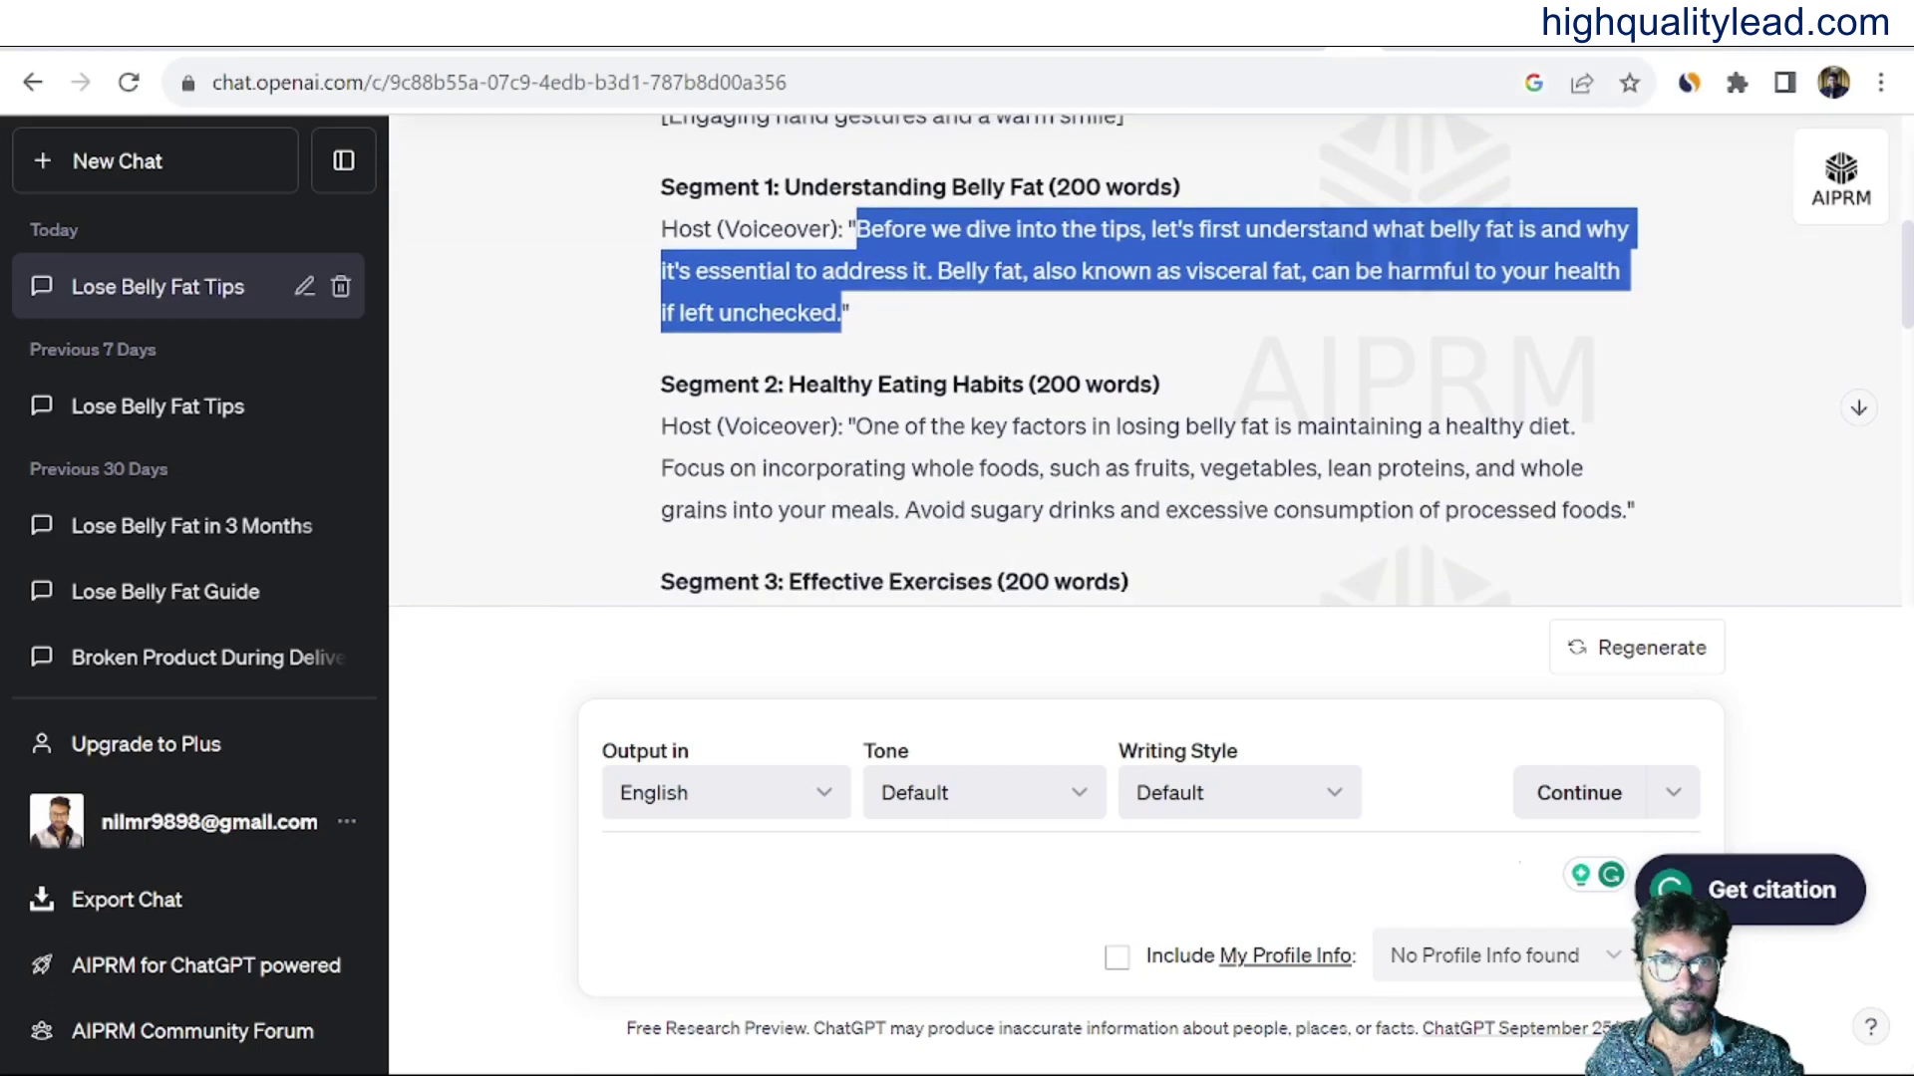
drag(856, 277, 1622, 361)
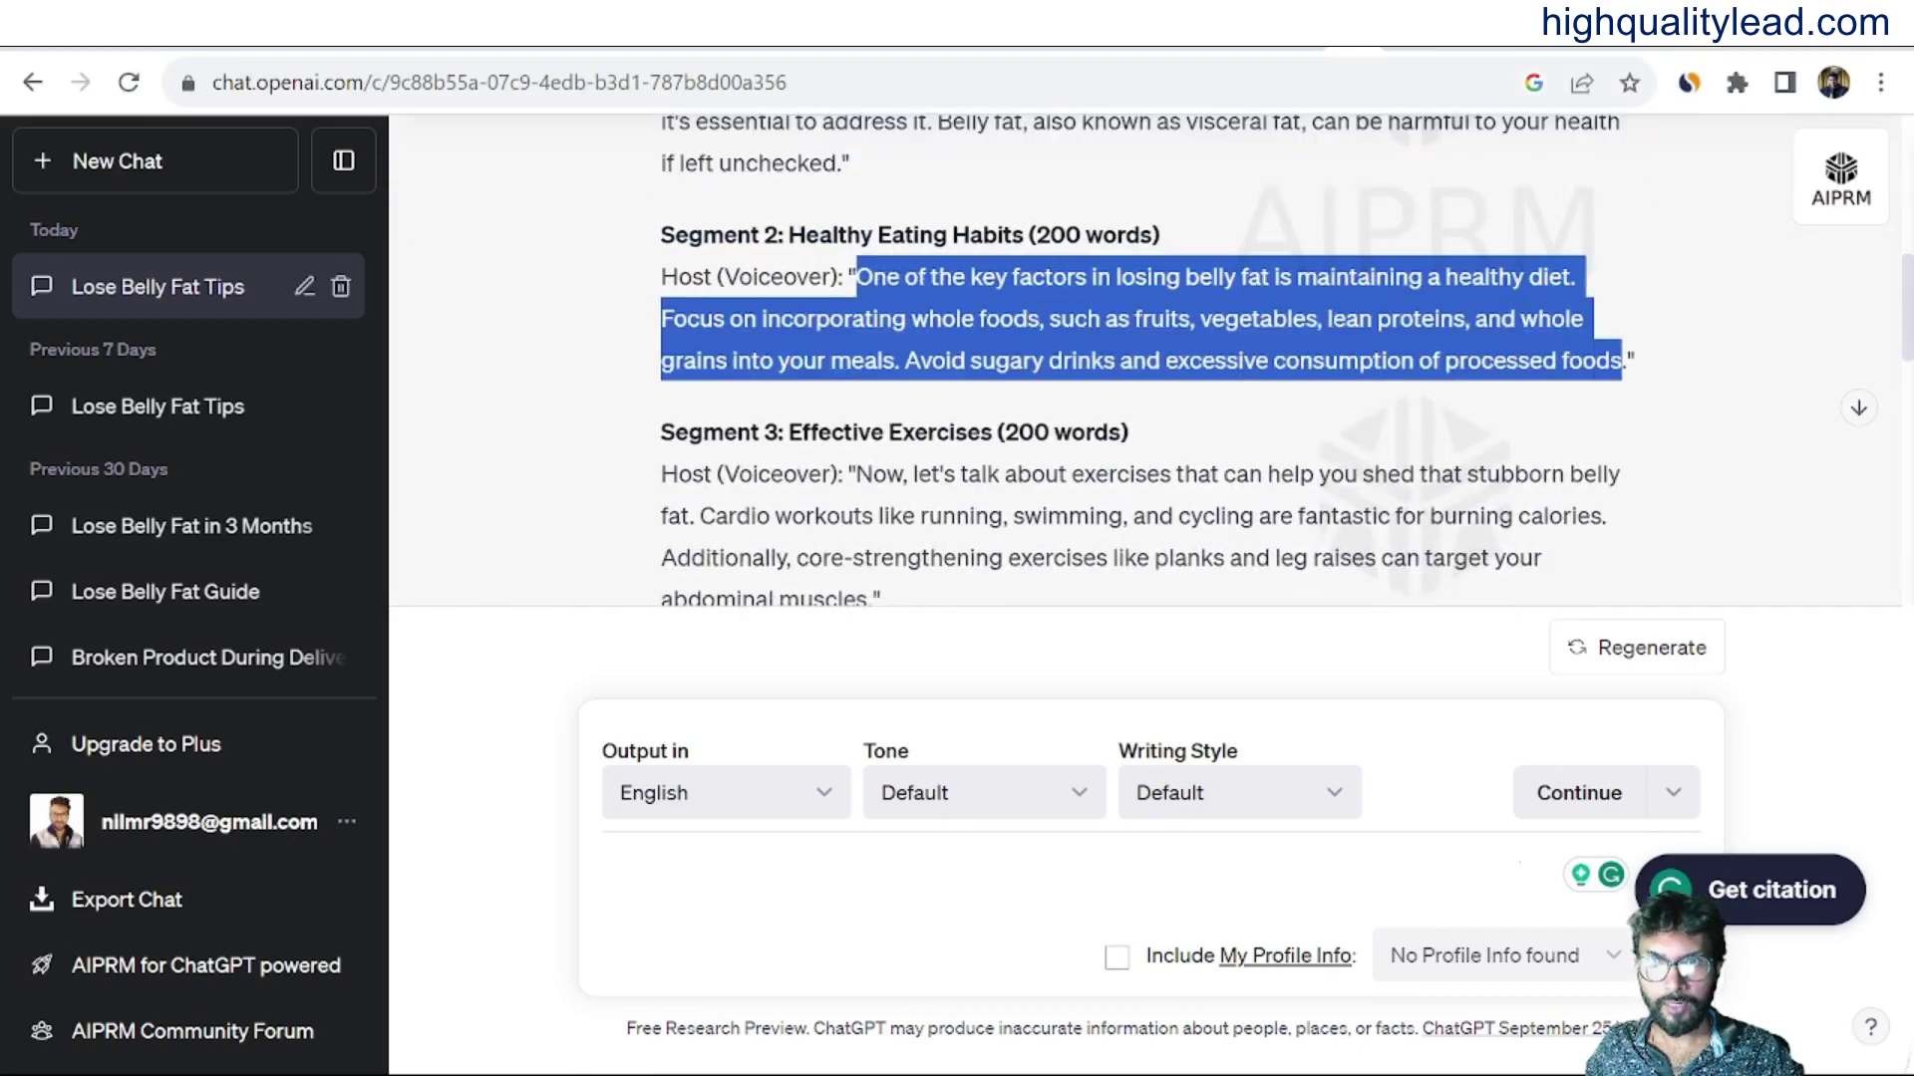
click(1399, 349)
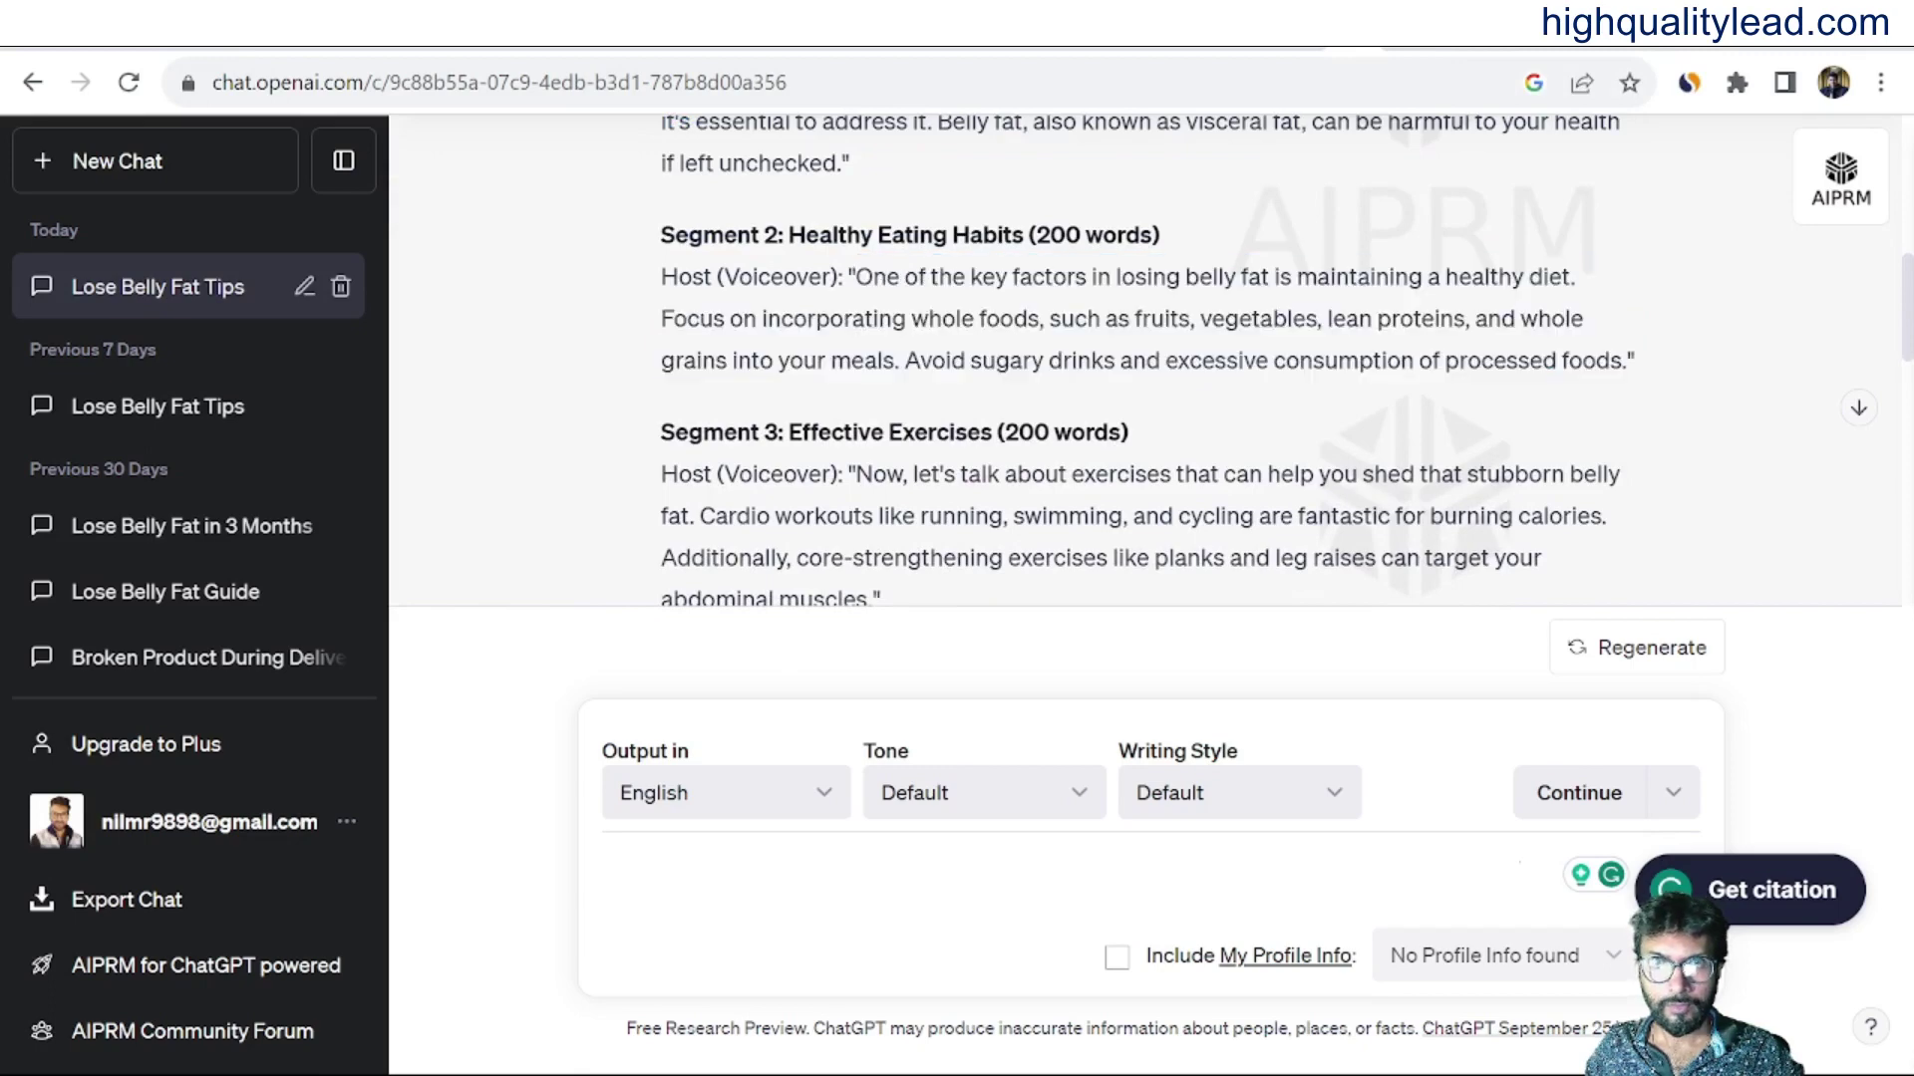
drag(857, 277, 1625, 384)
key(ctrl+c)
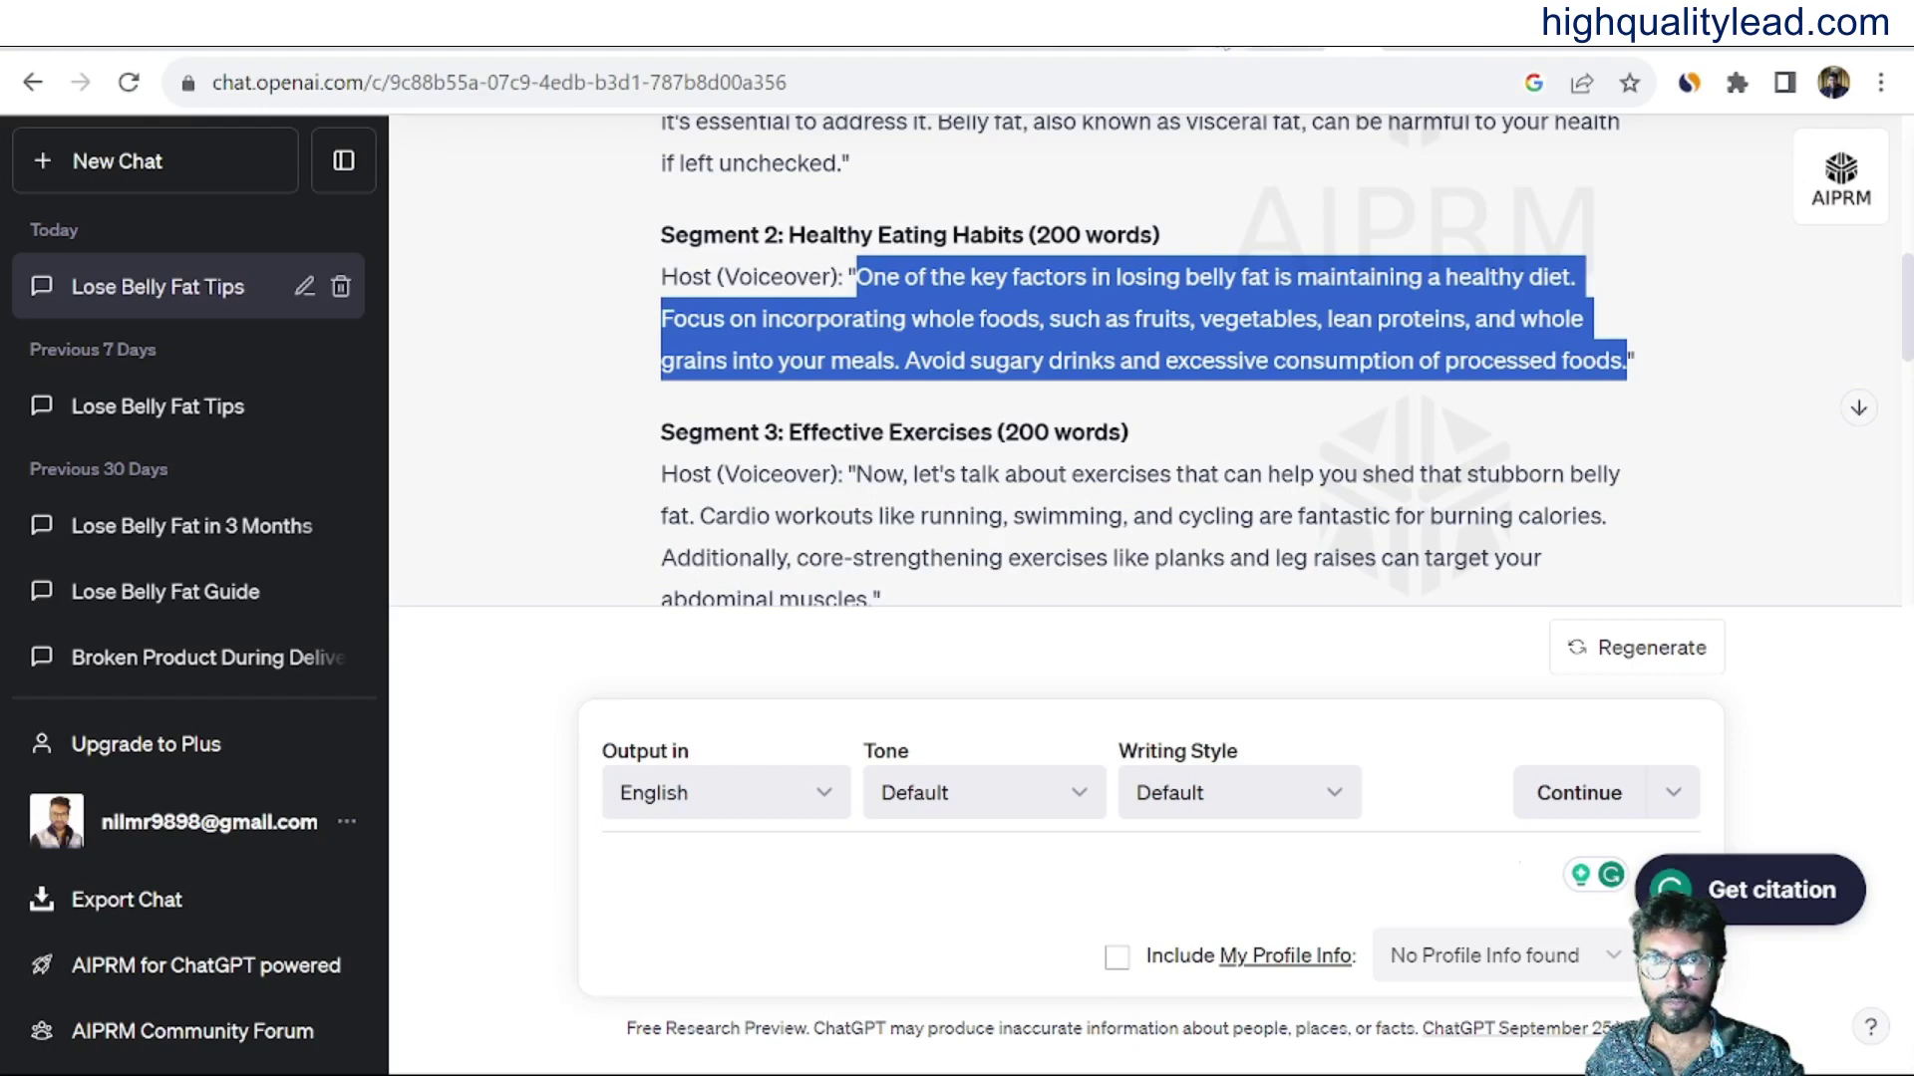
key(ctrl+Tab)
key(ctrl+v)
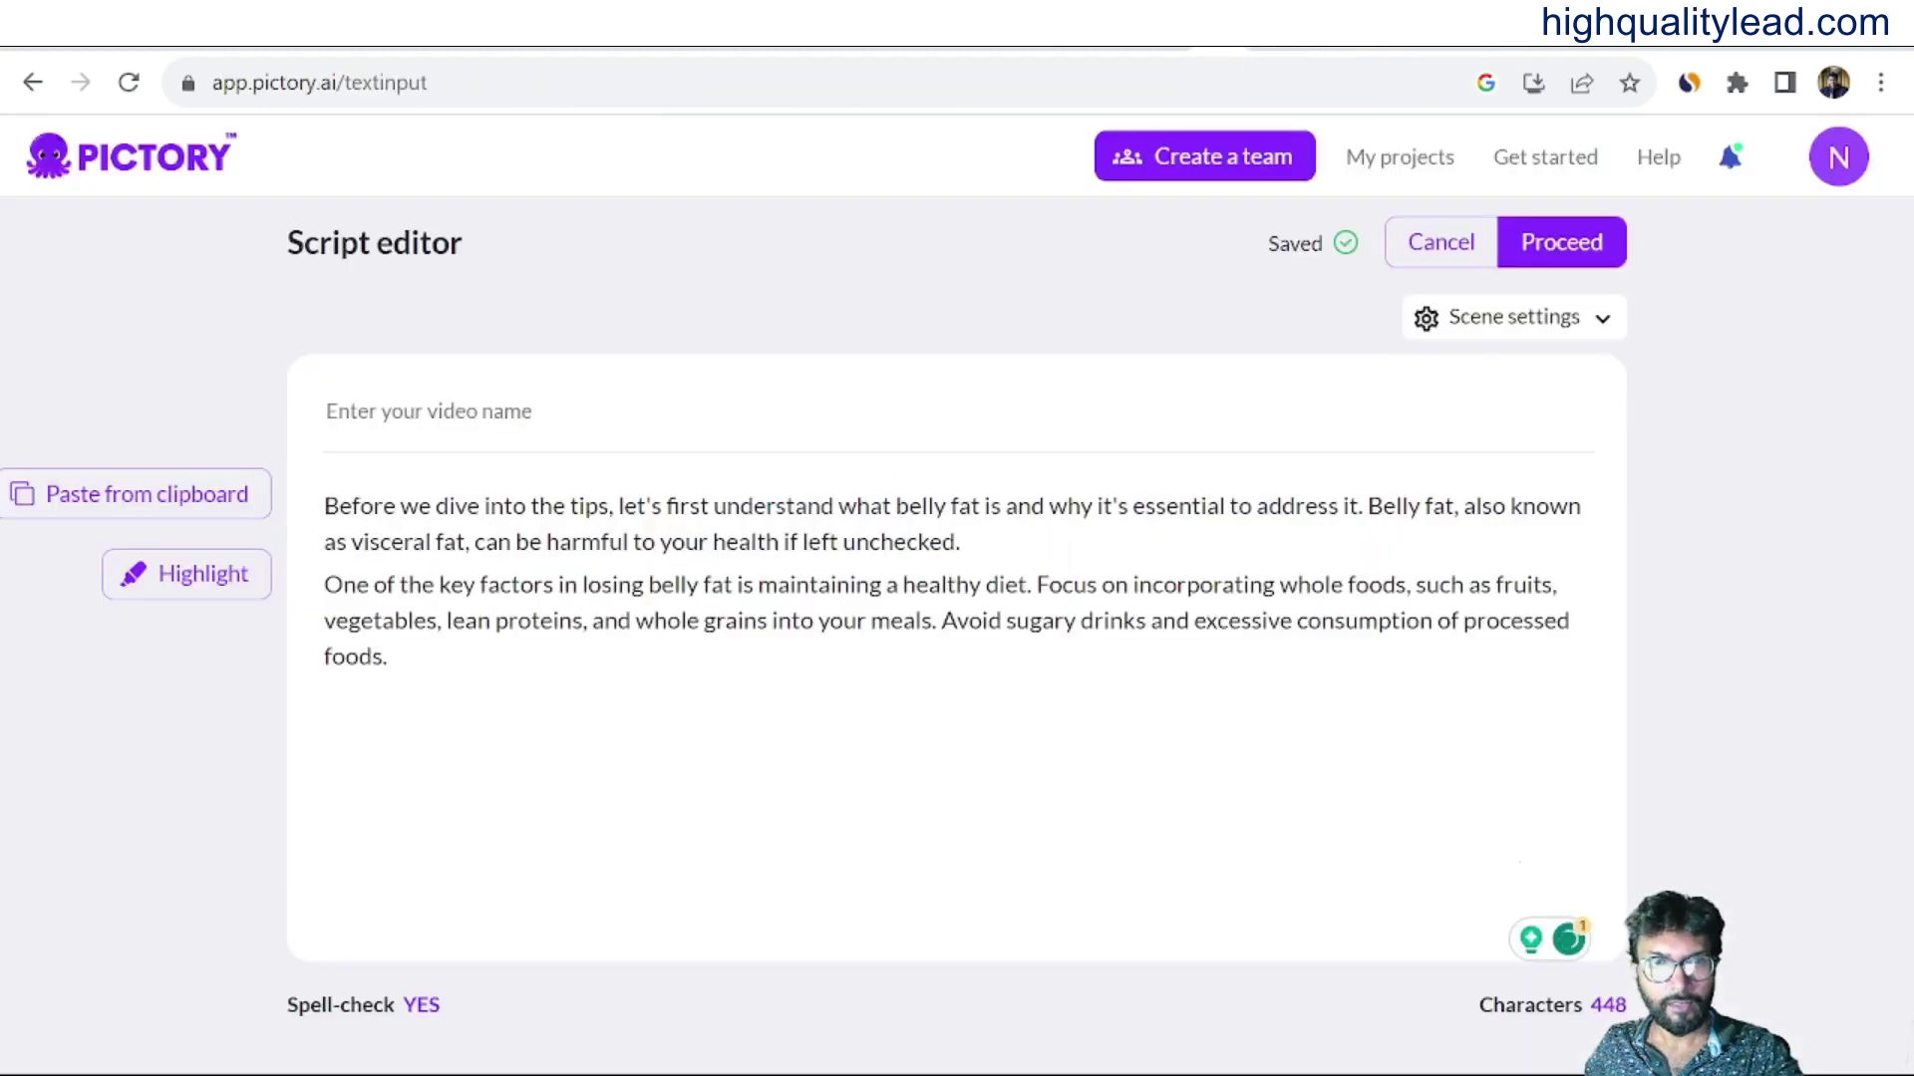
Copy the Segment 3 voiceover text from ChatGPT, without its quotation marks, into Pictory's script as the third paragraph.
click(1339, 45)
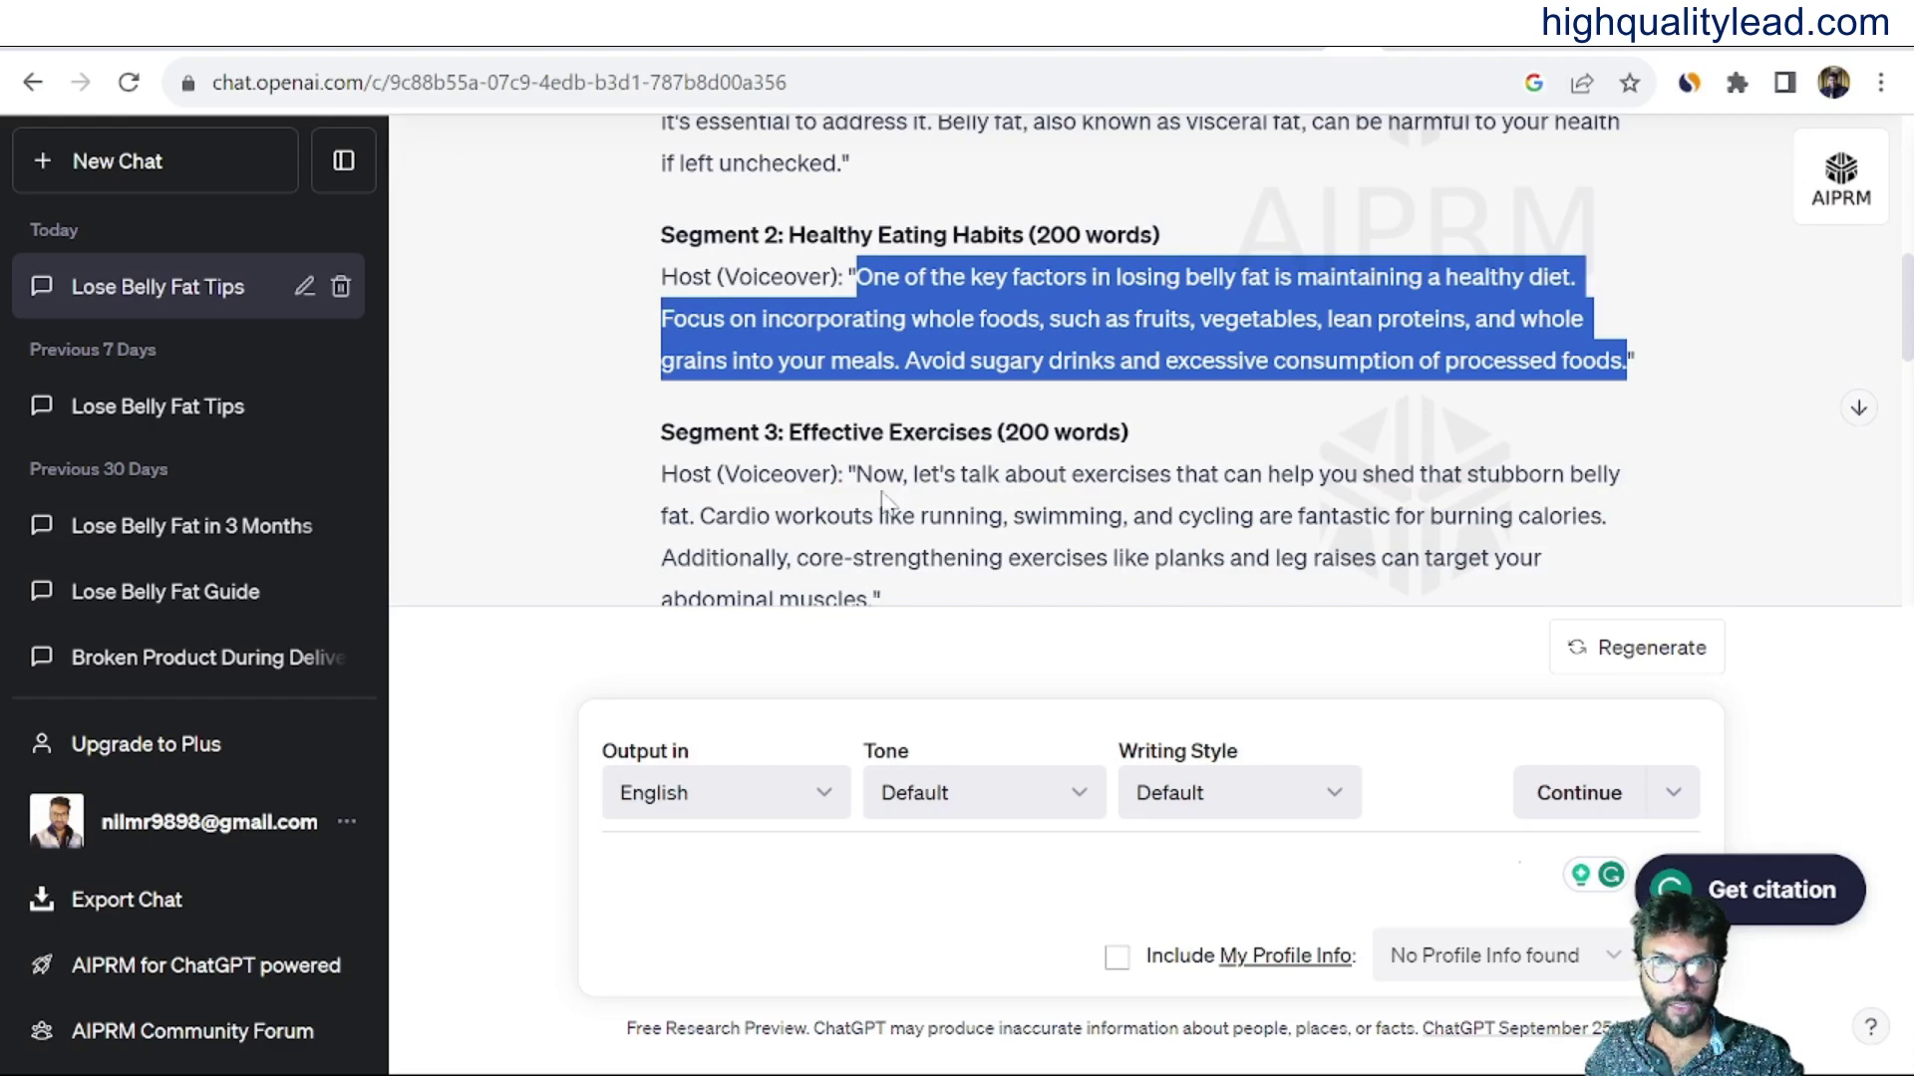
drag(857, 475, 875, 399)
key(ctrl+c)
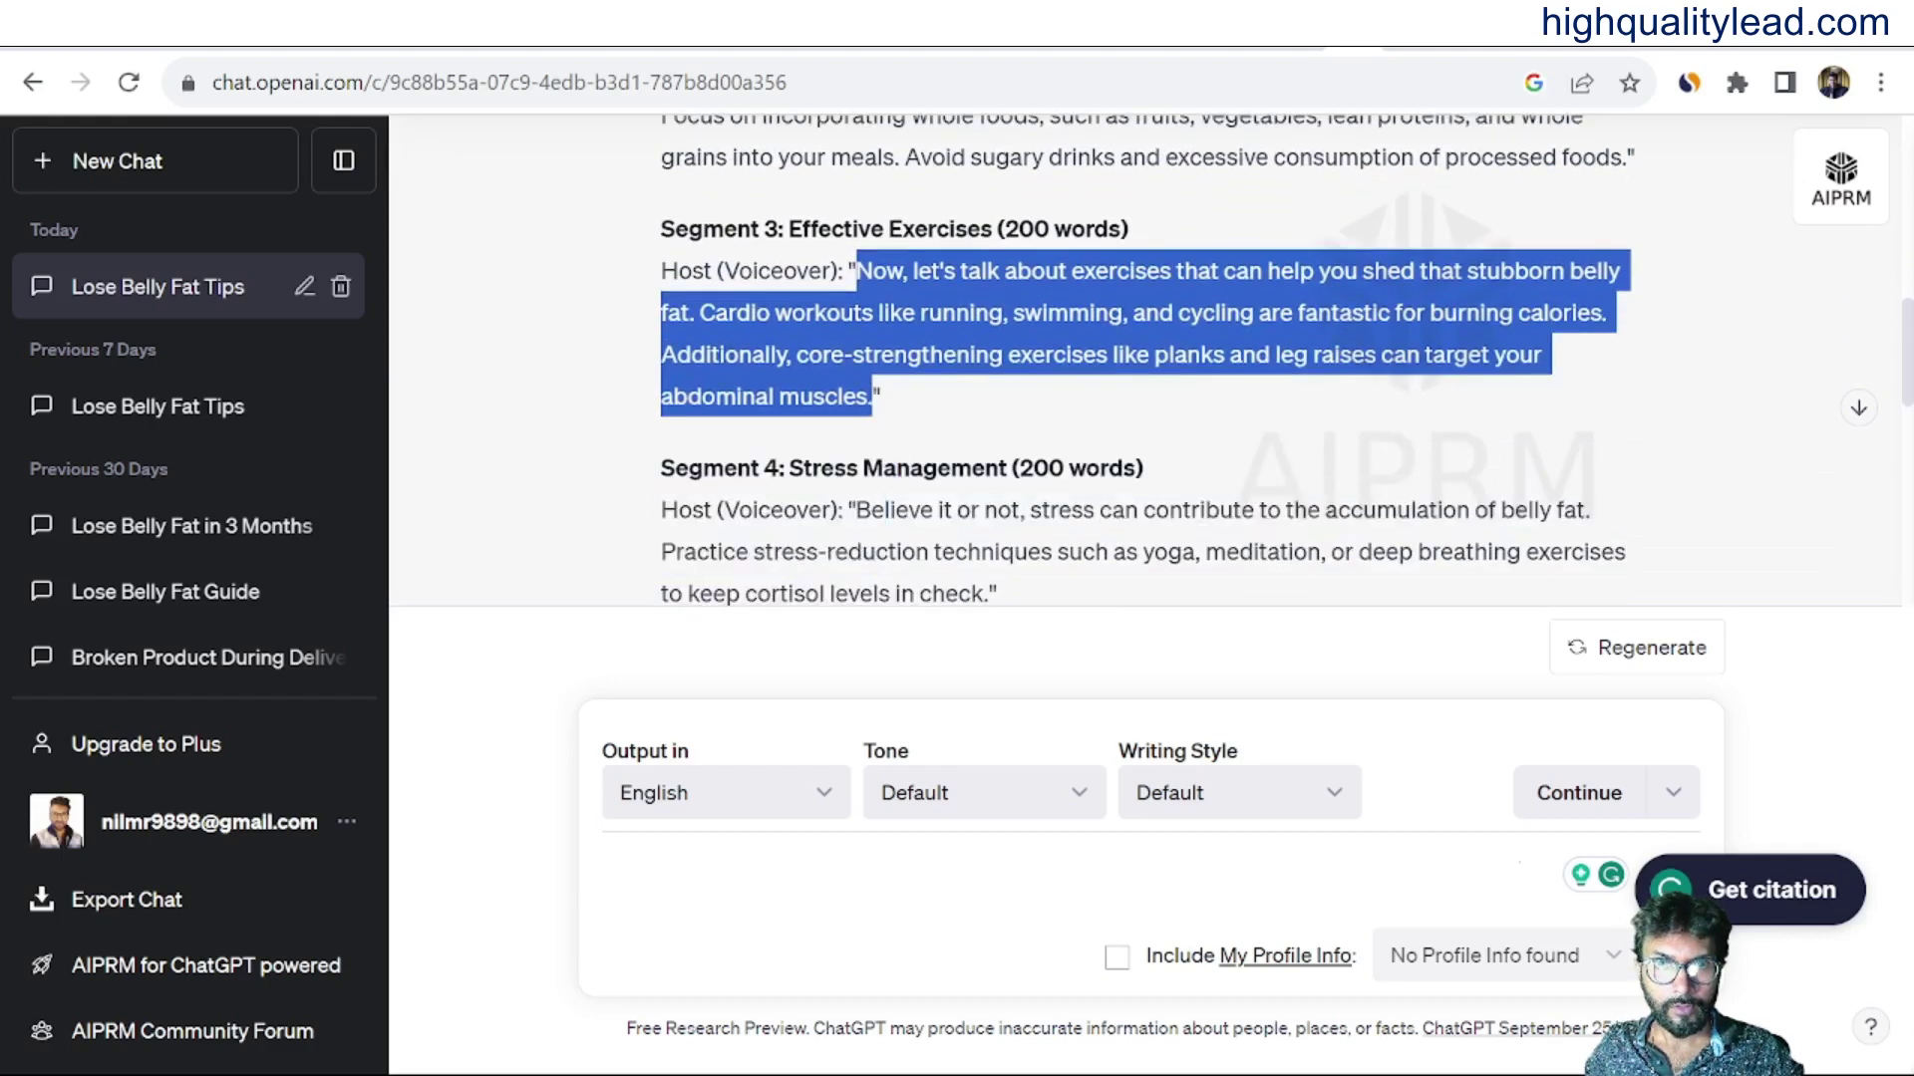
click(1059, 342)
key(ctrl+Tab)
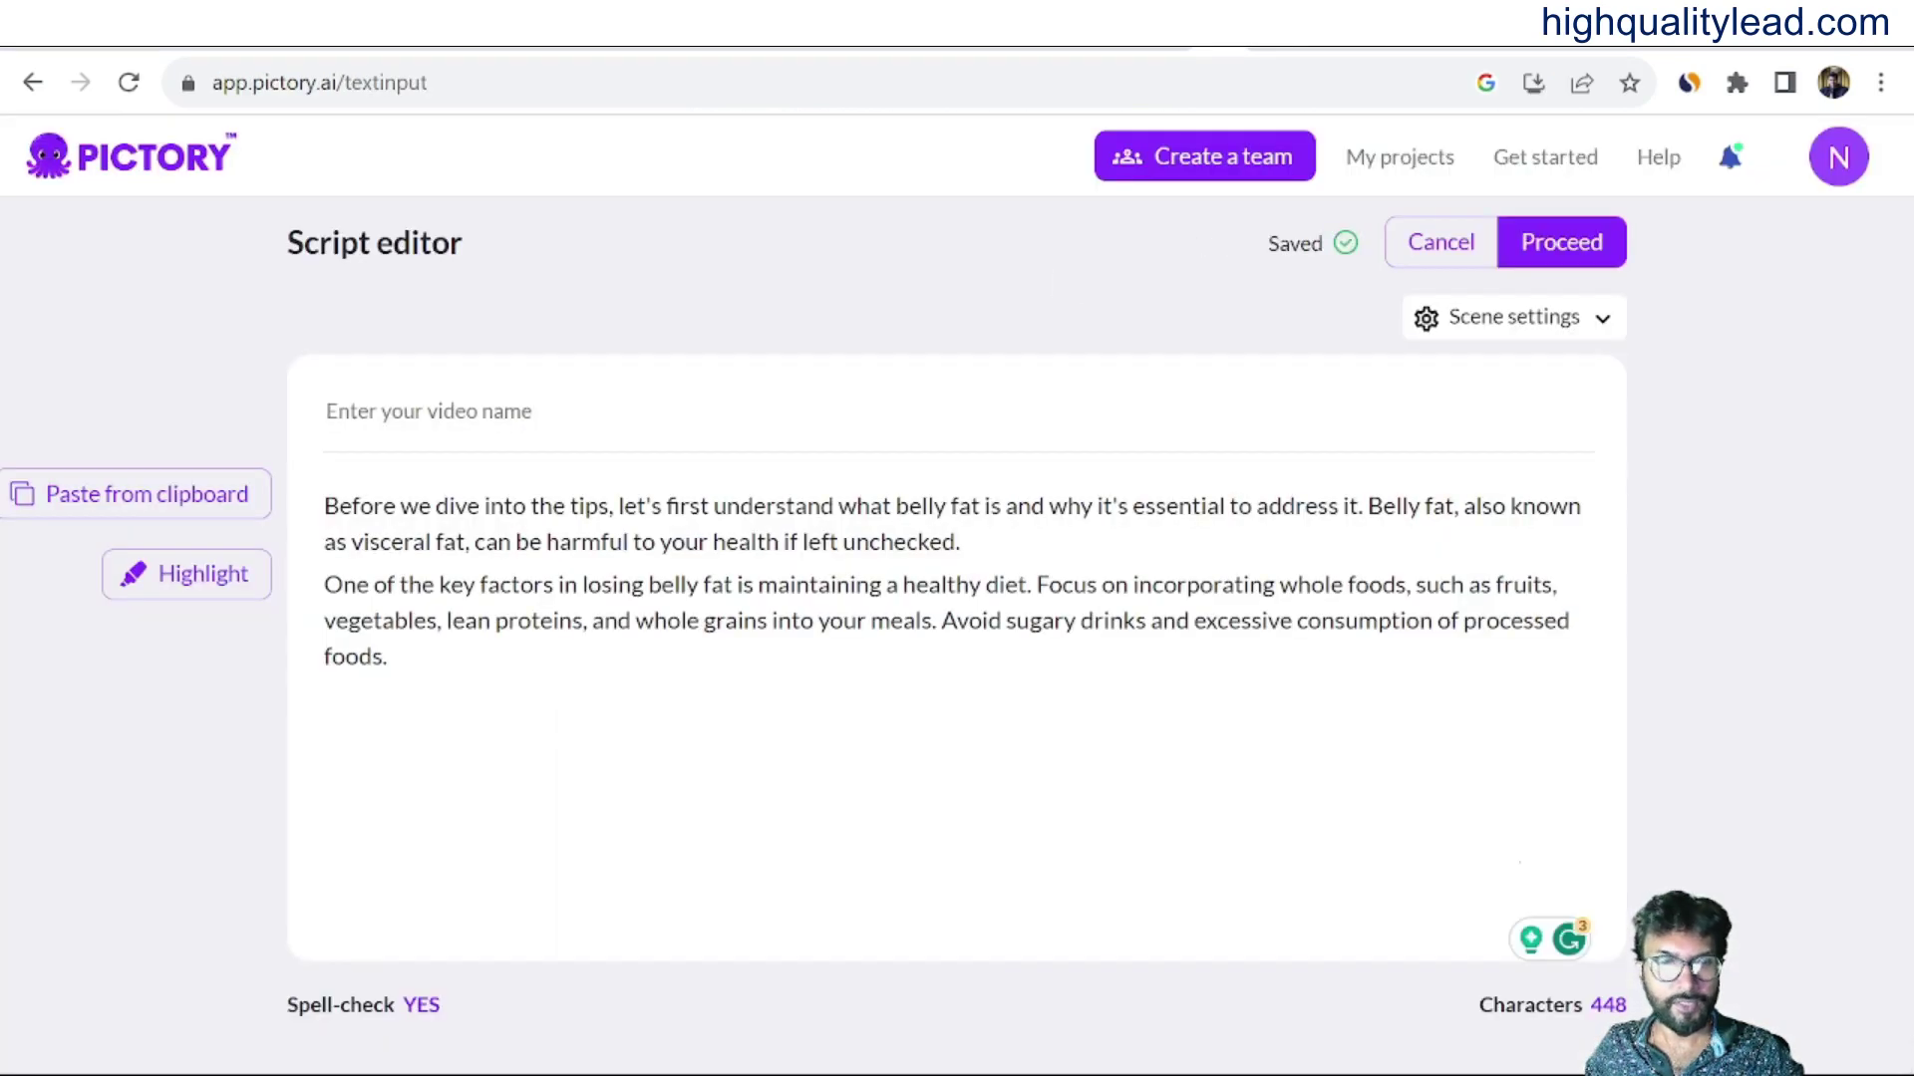
key(ctrl+v)
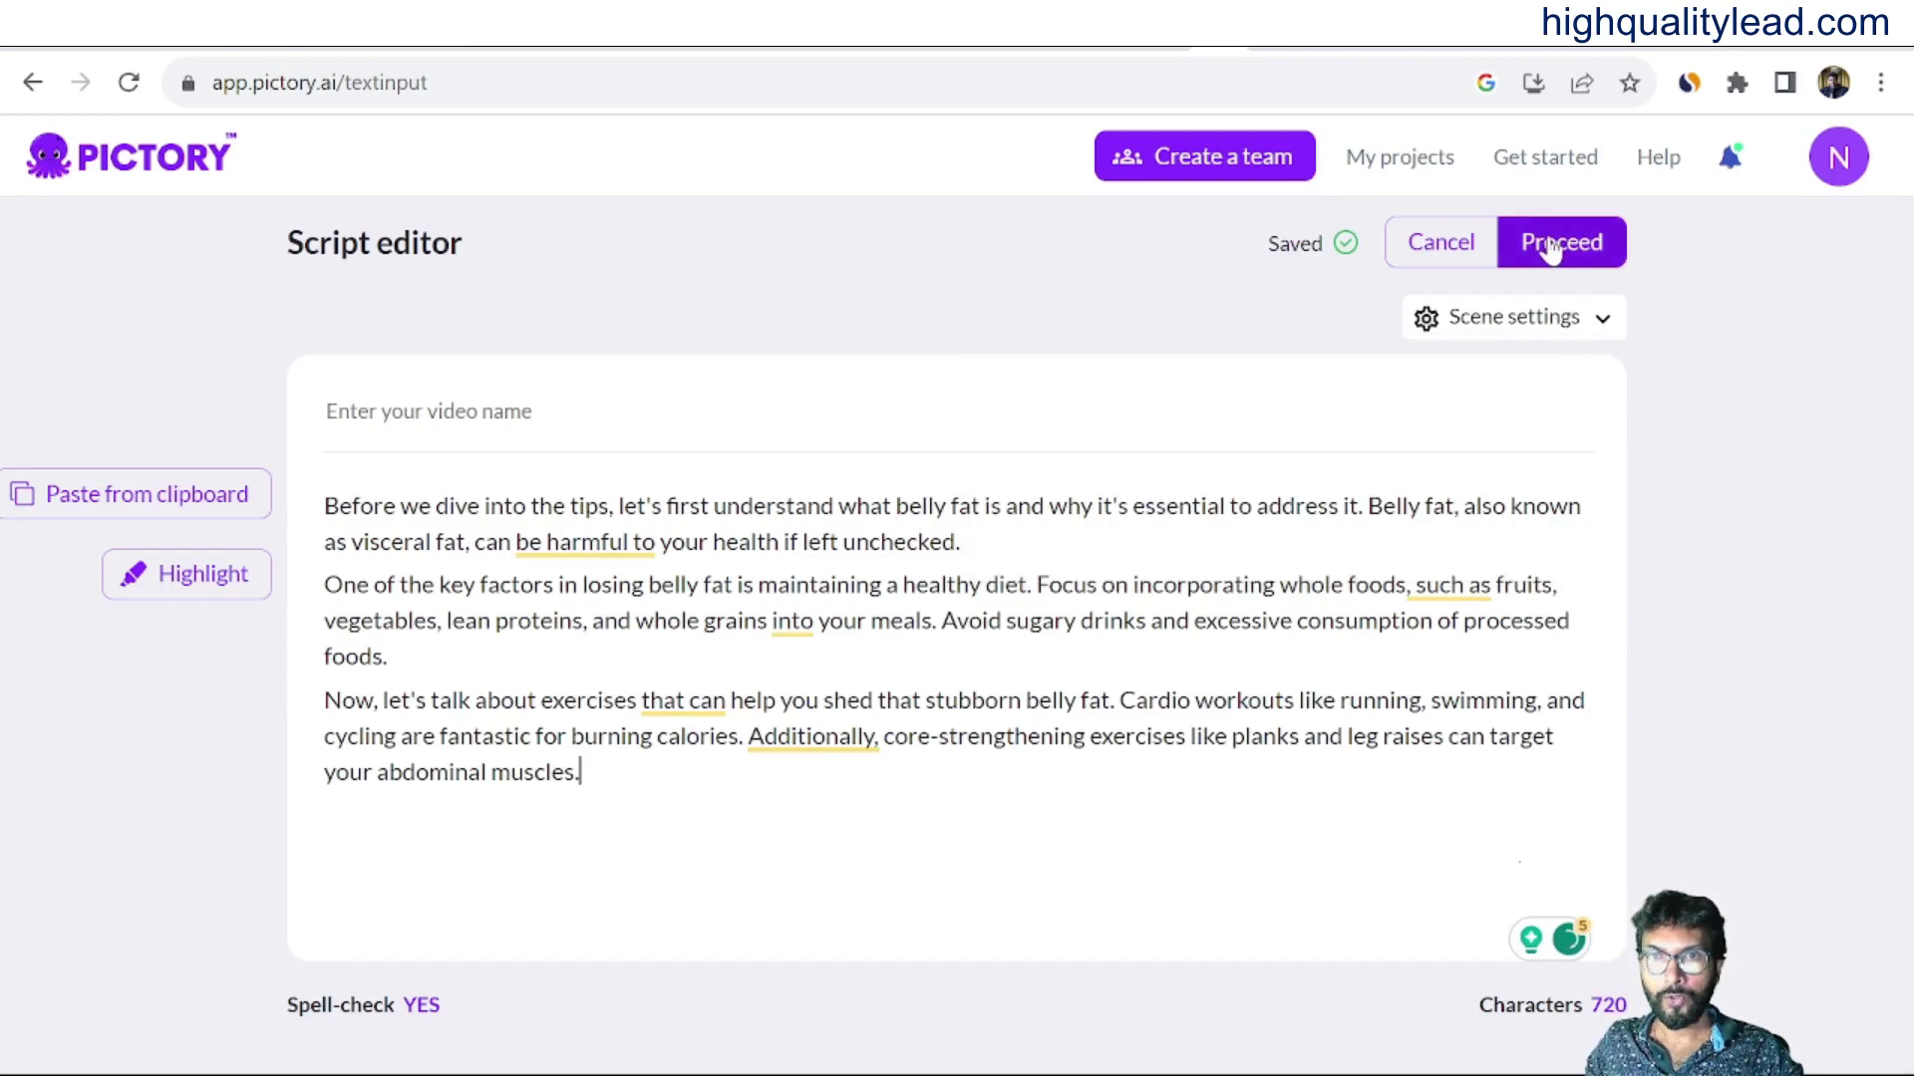
Proceed with the script and choose the Wellness template in the 16:9 aspect ratio.
click(1548, 255)
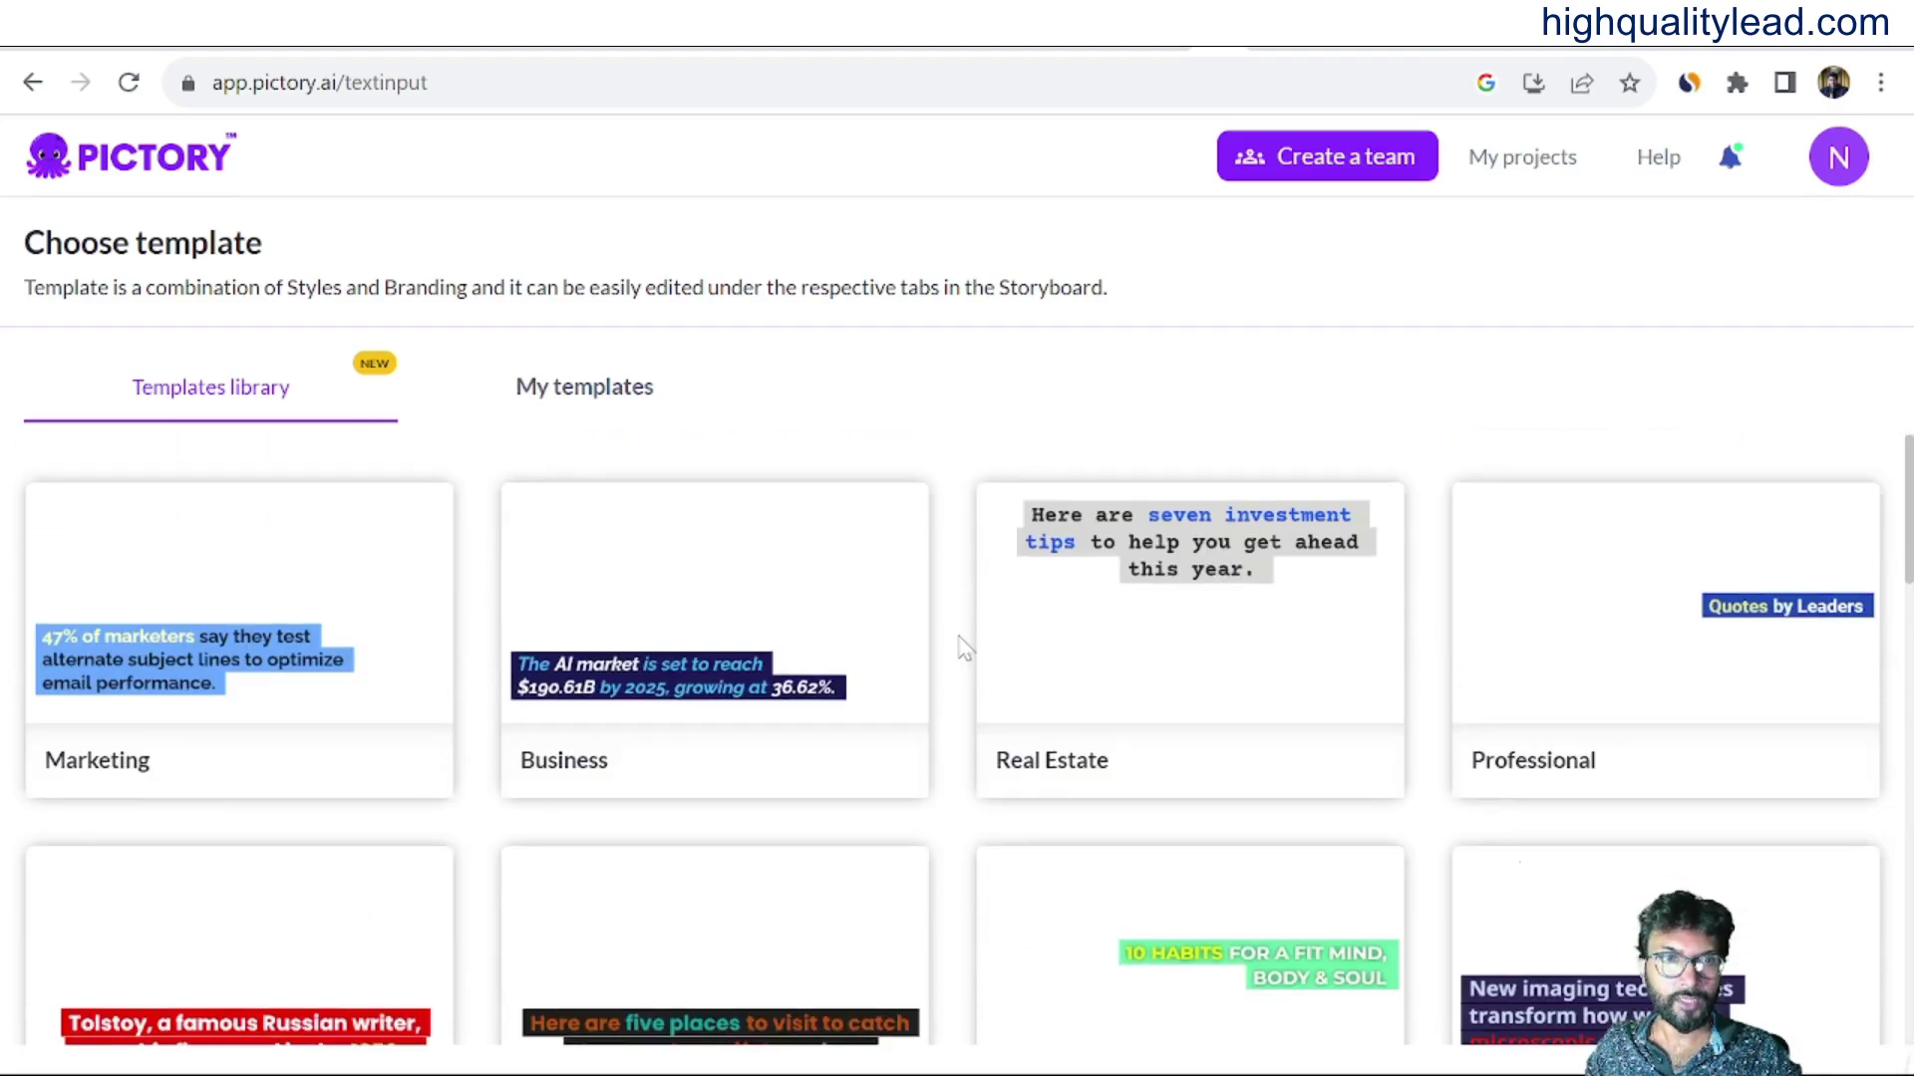
scroll(963, 647, down, 9)
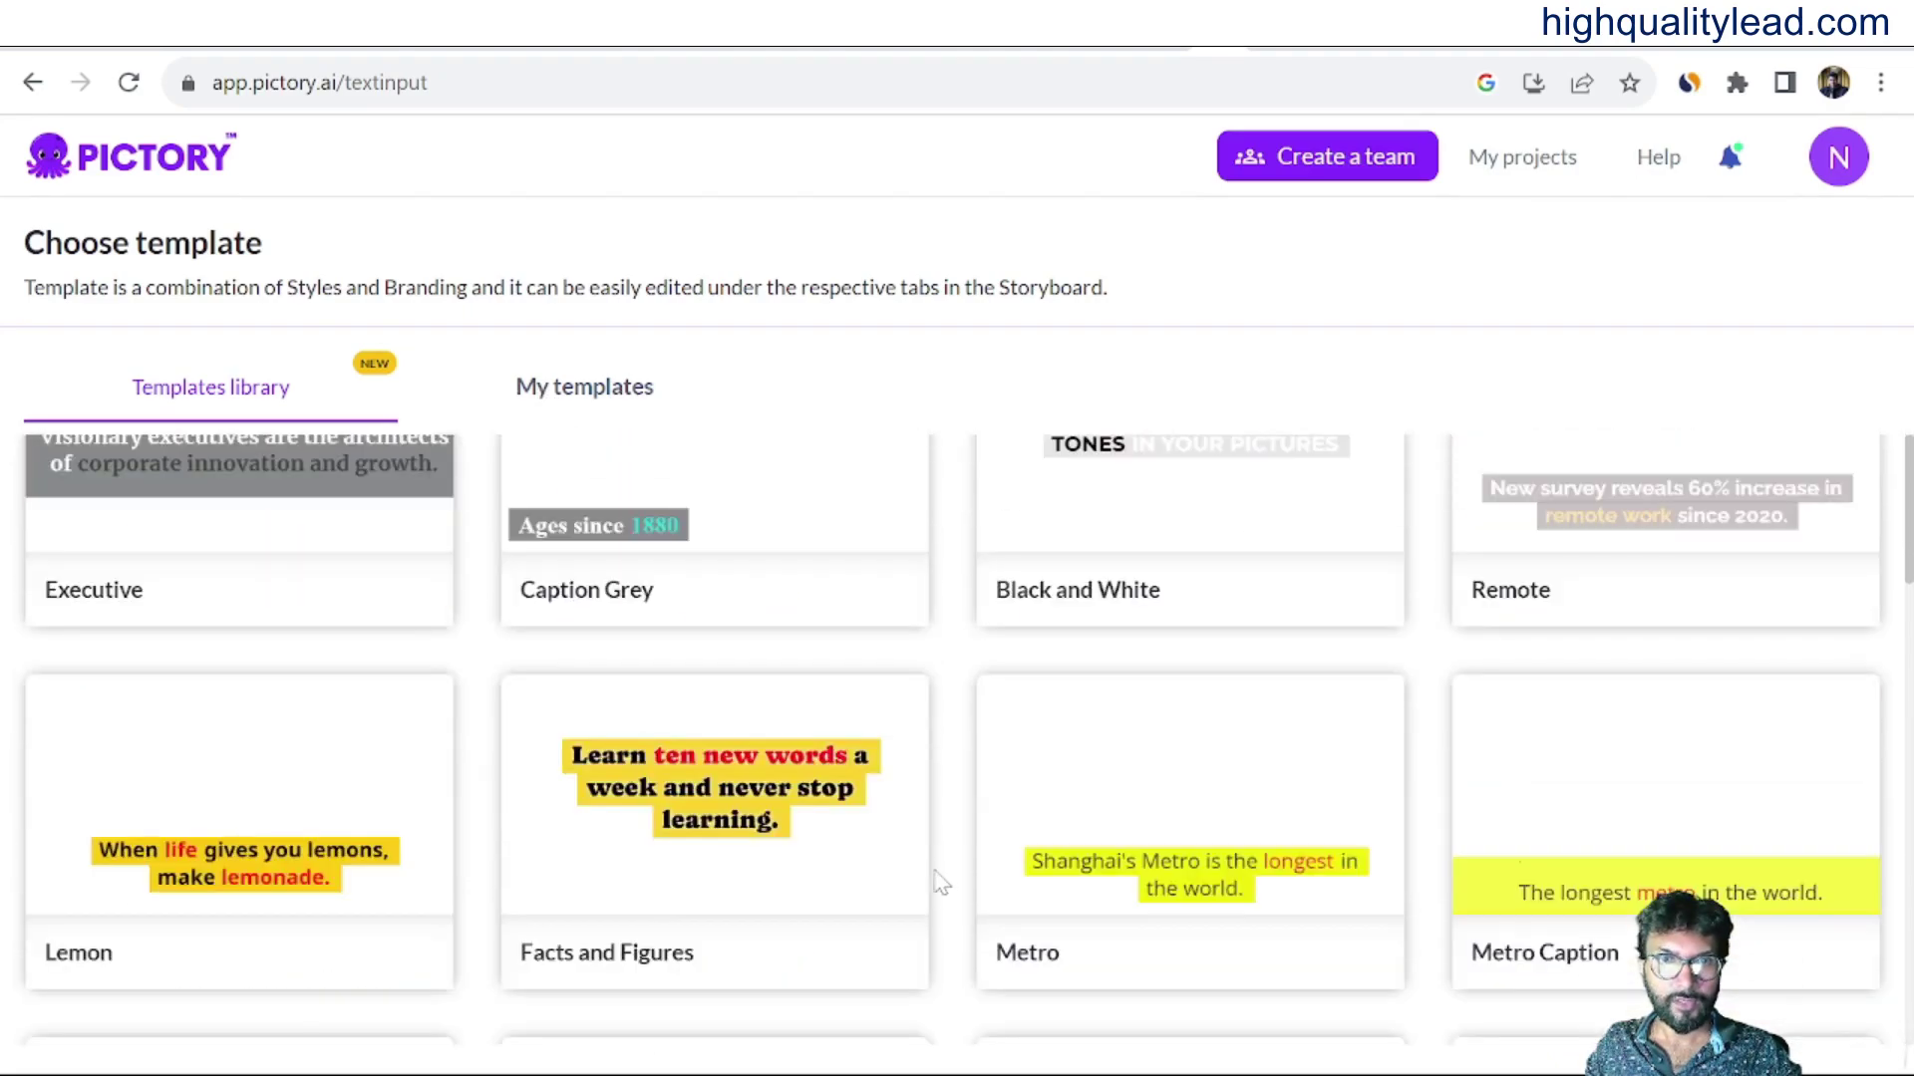
scroll(917, 858, up, 10)
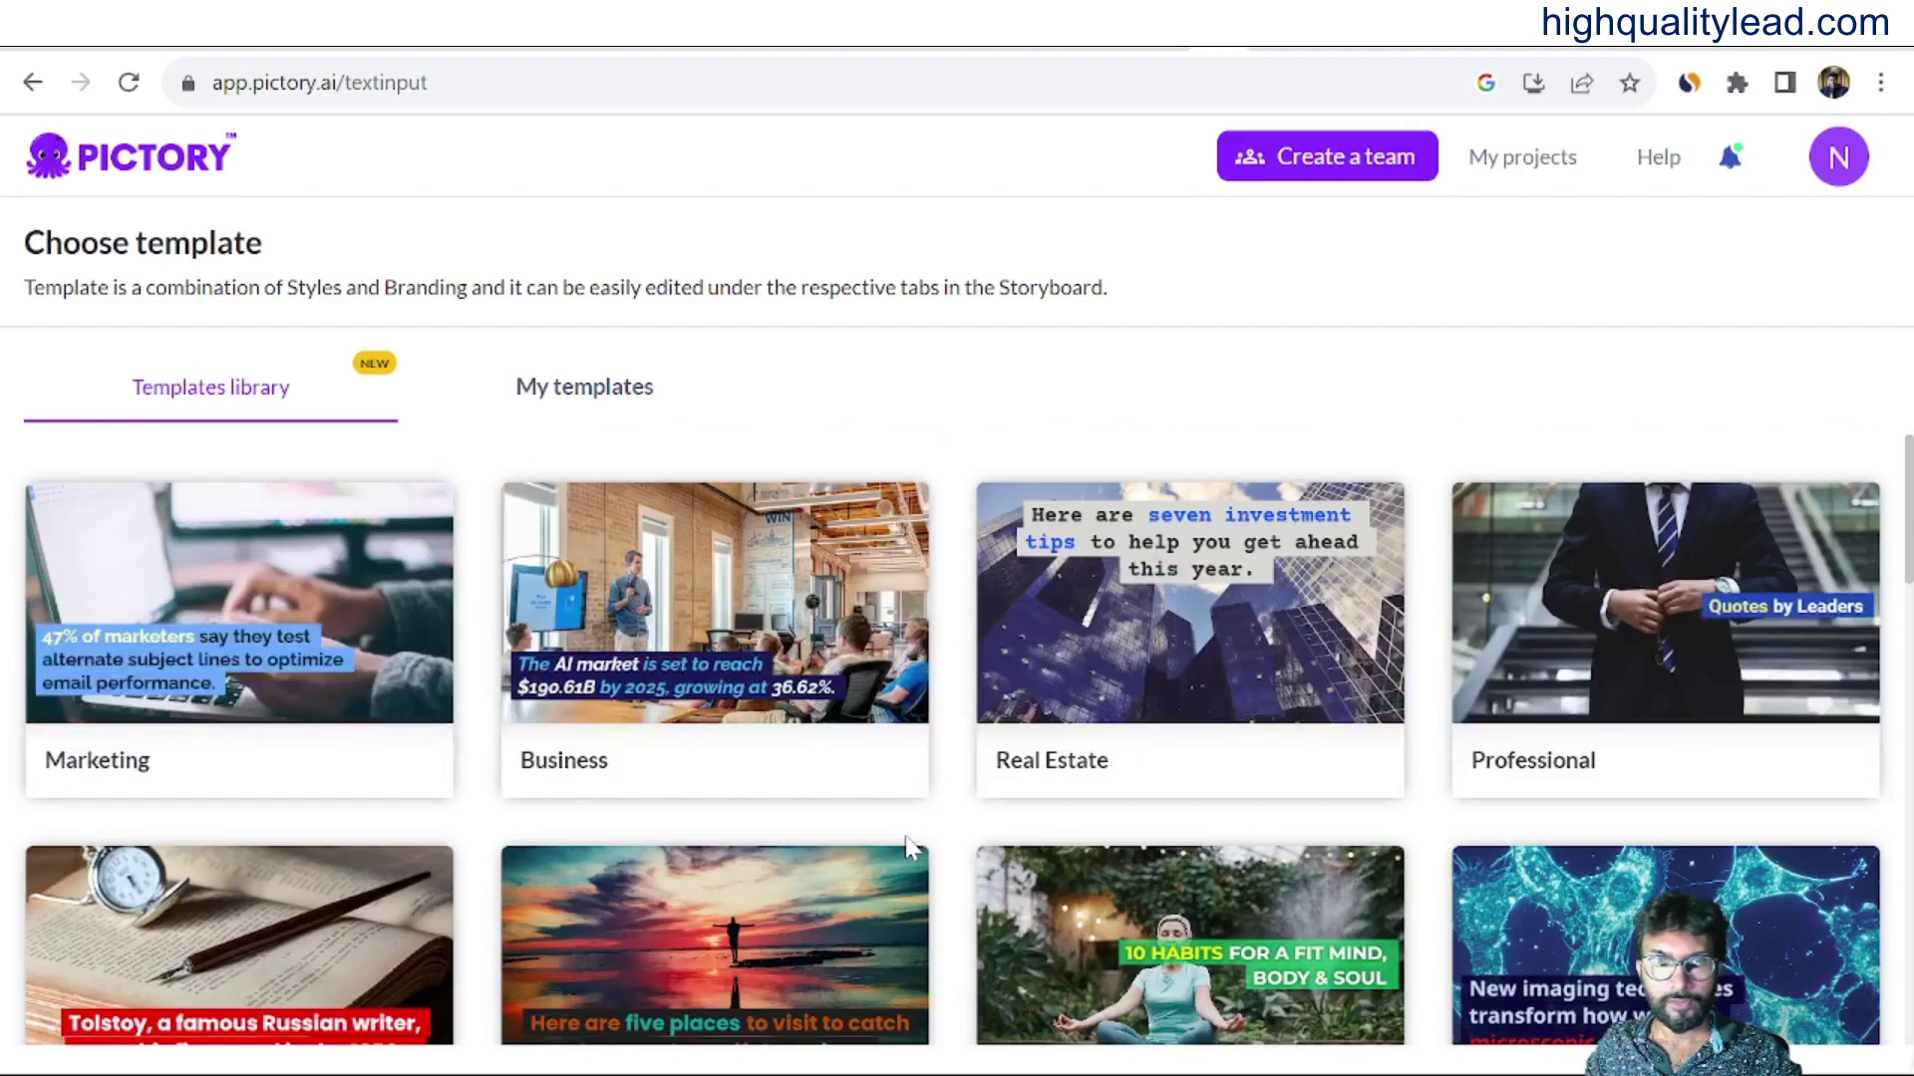
scroll(902, 847, down, 3)
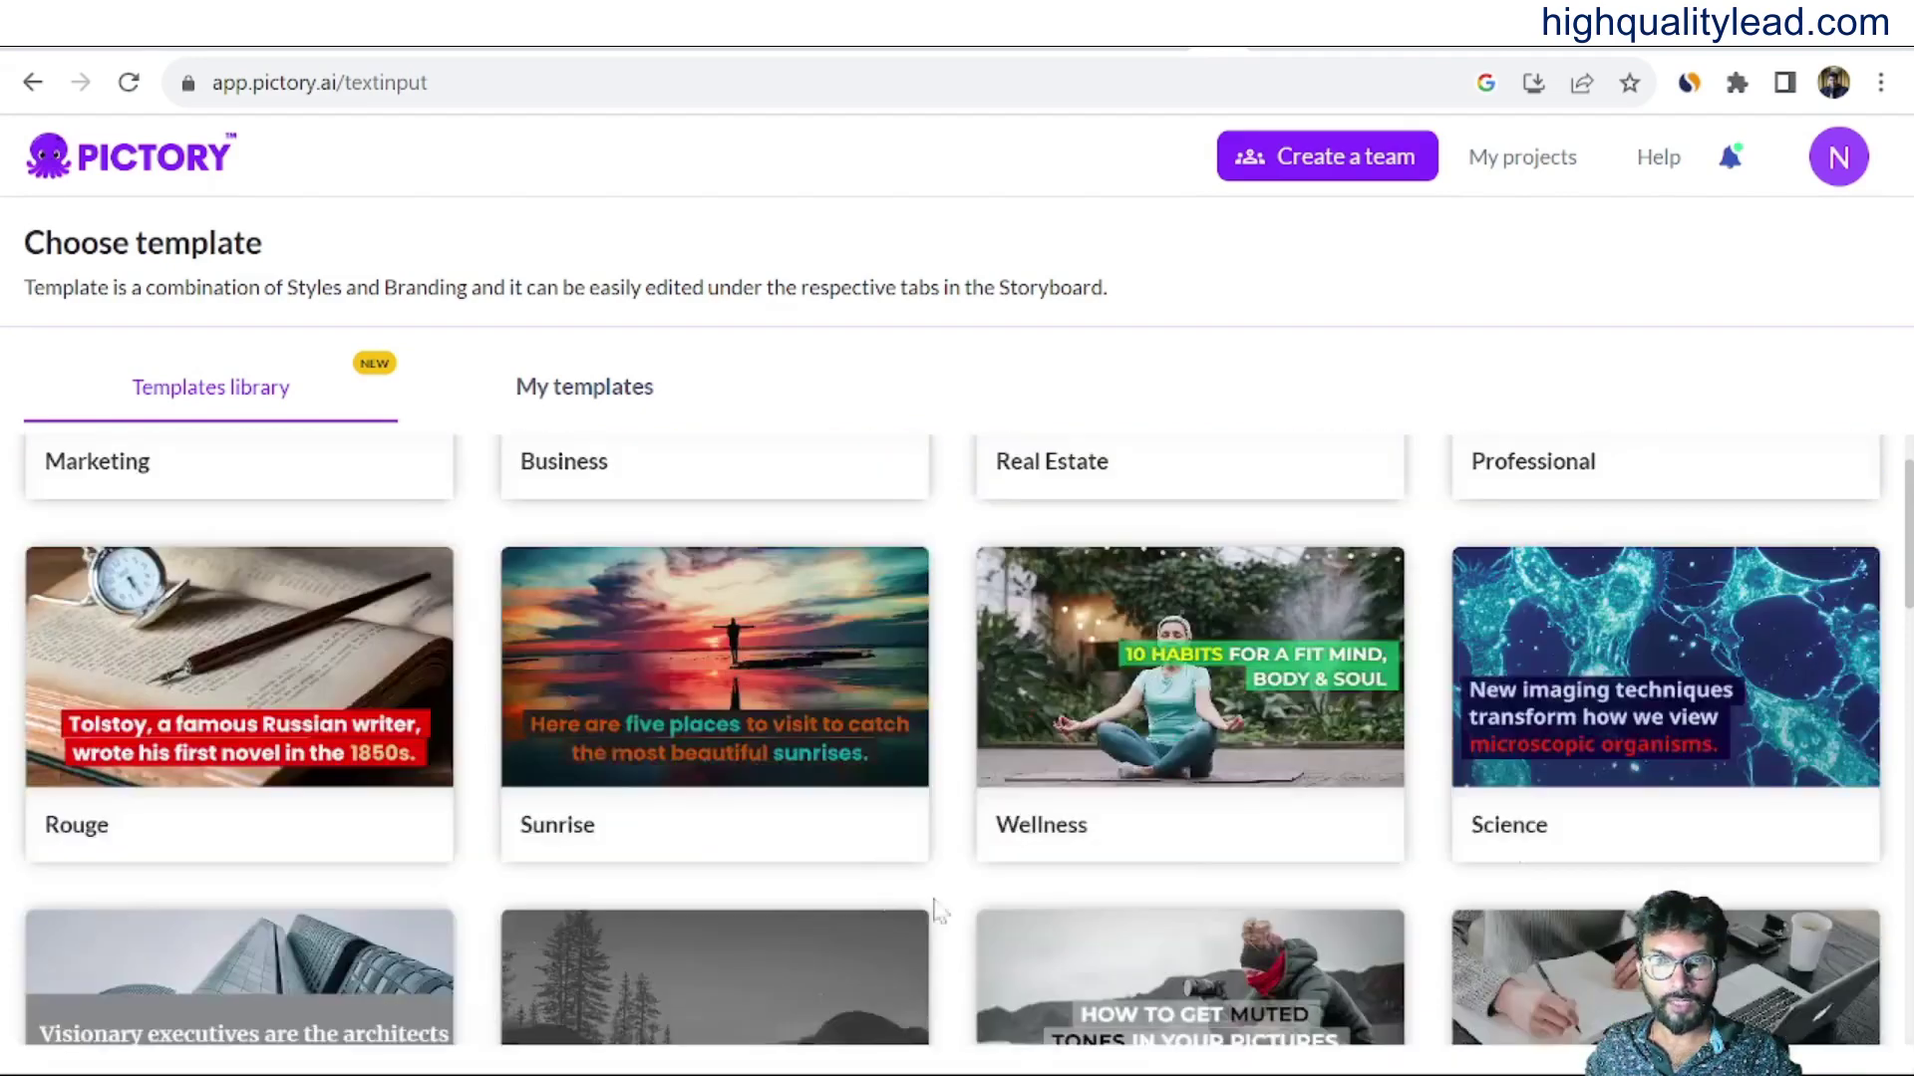
click(1174, 701)
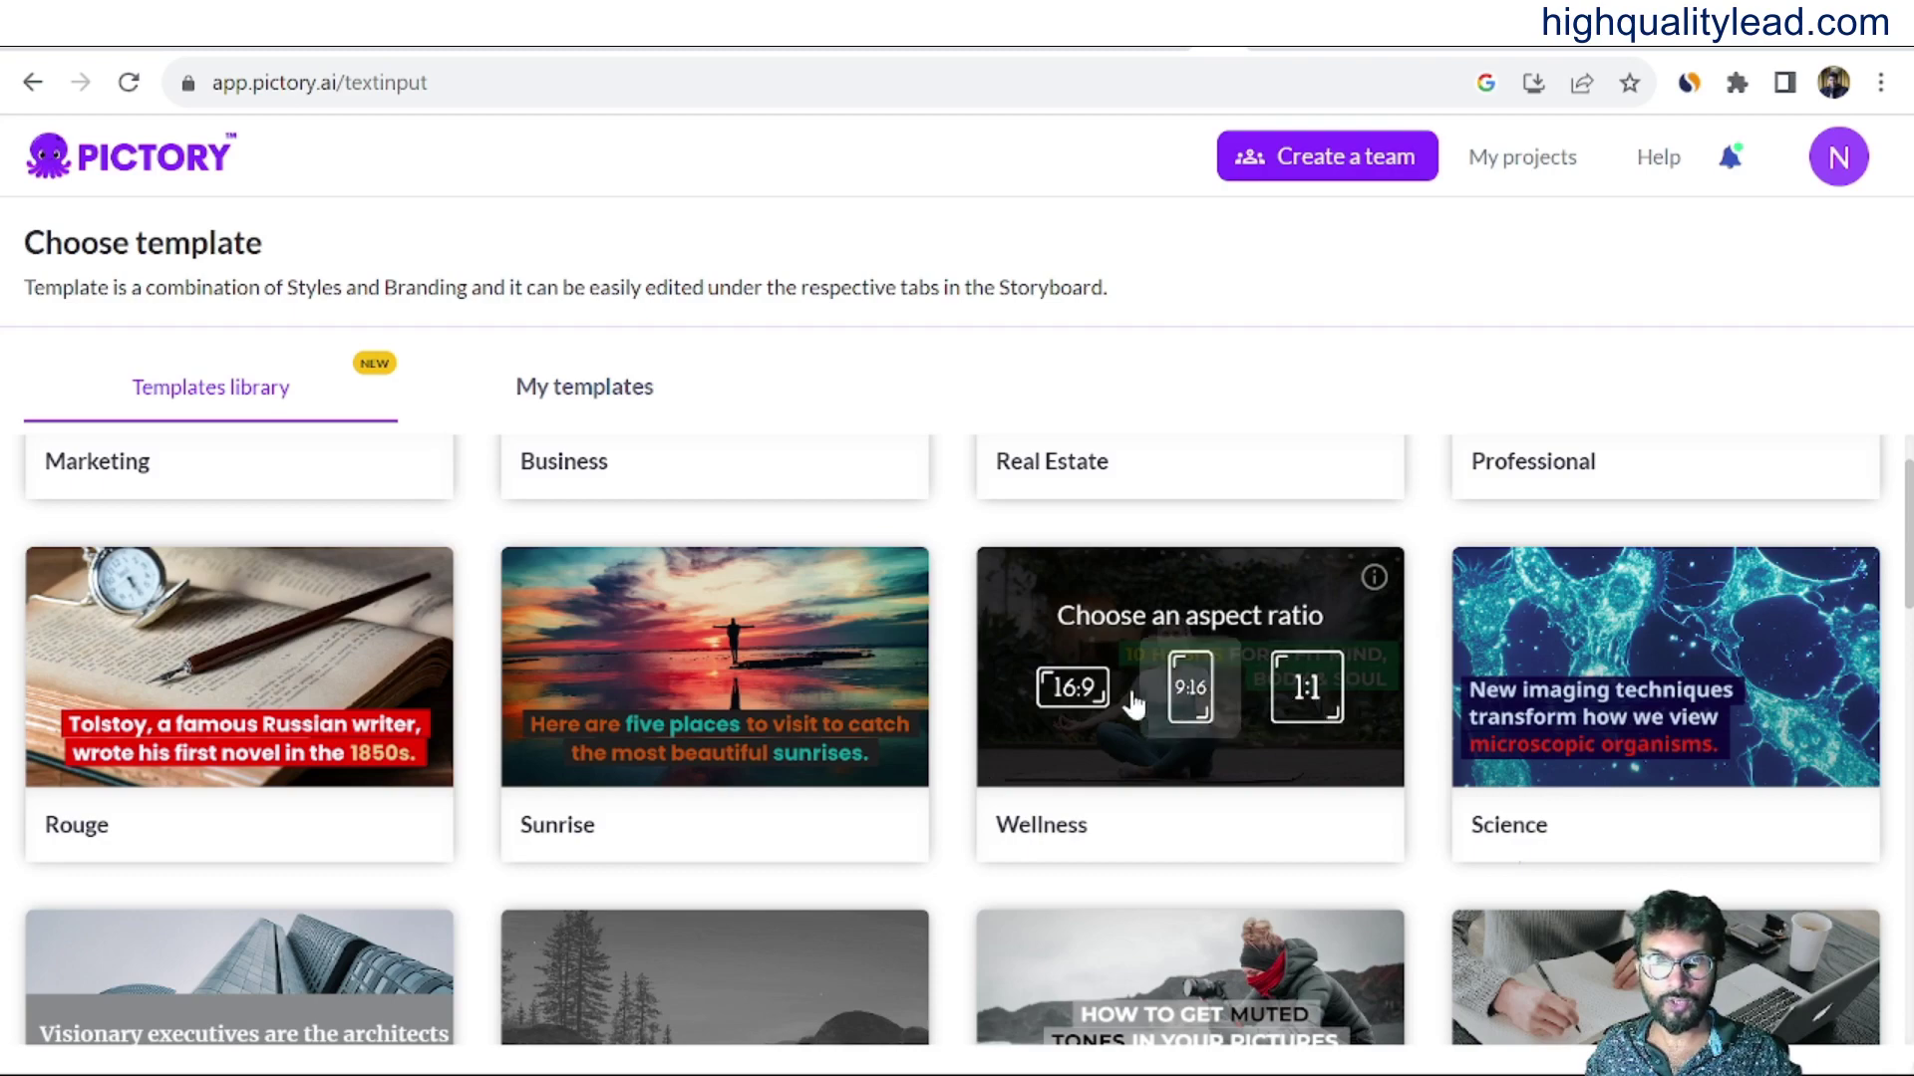
click(1070, 691)
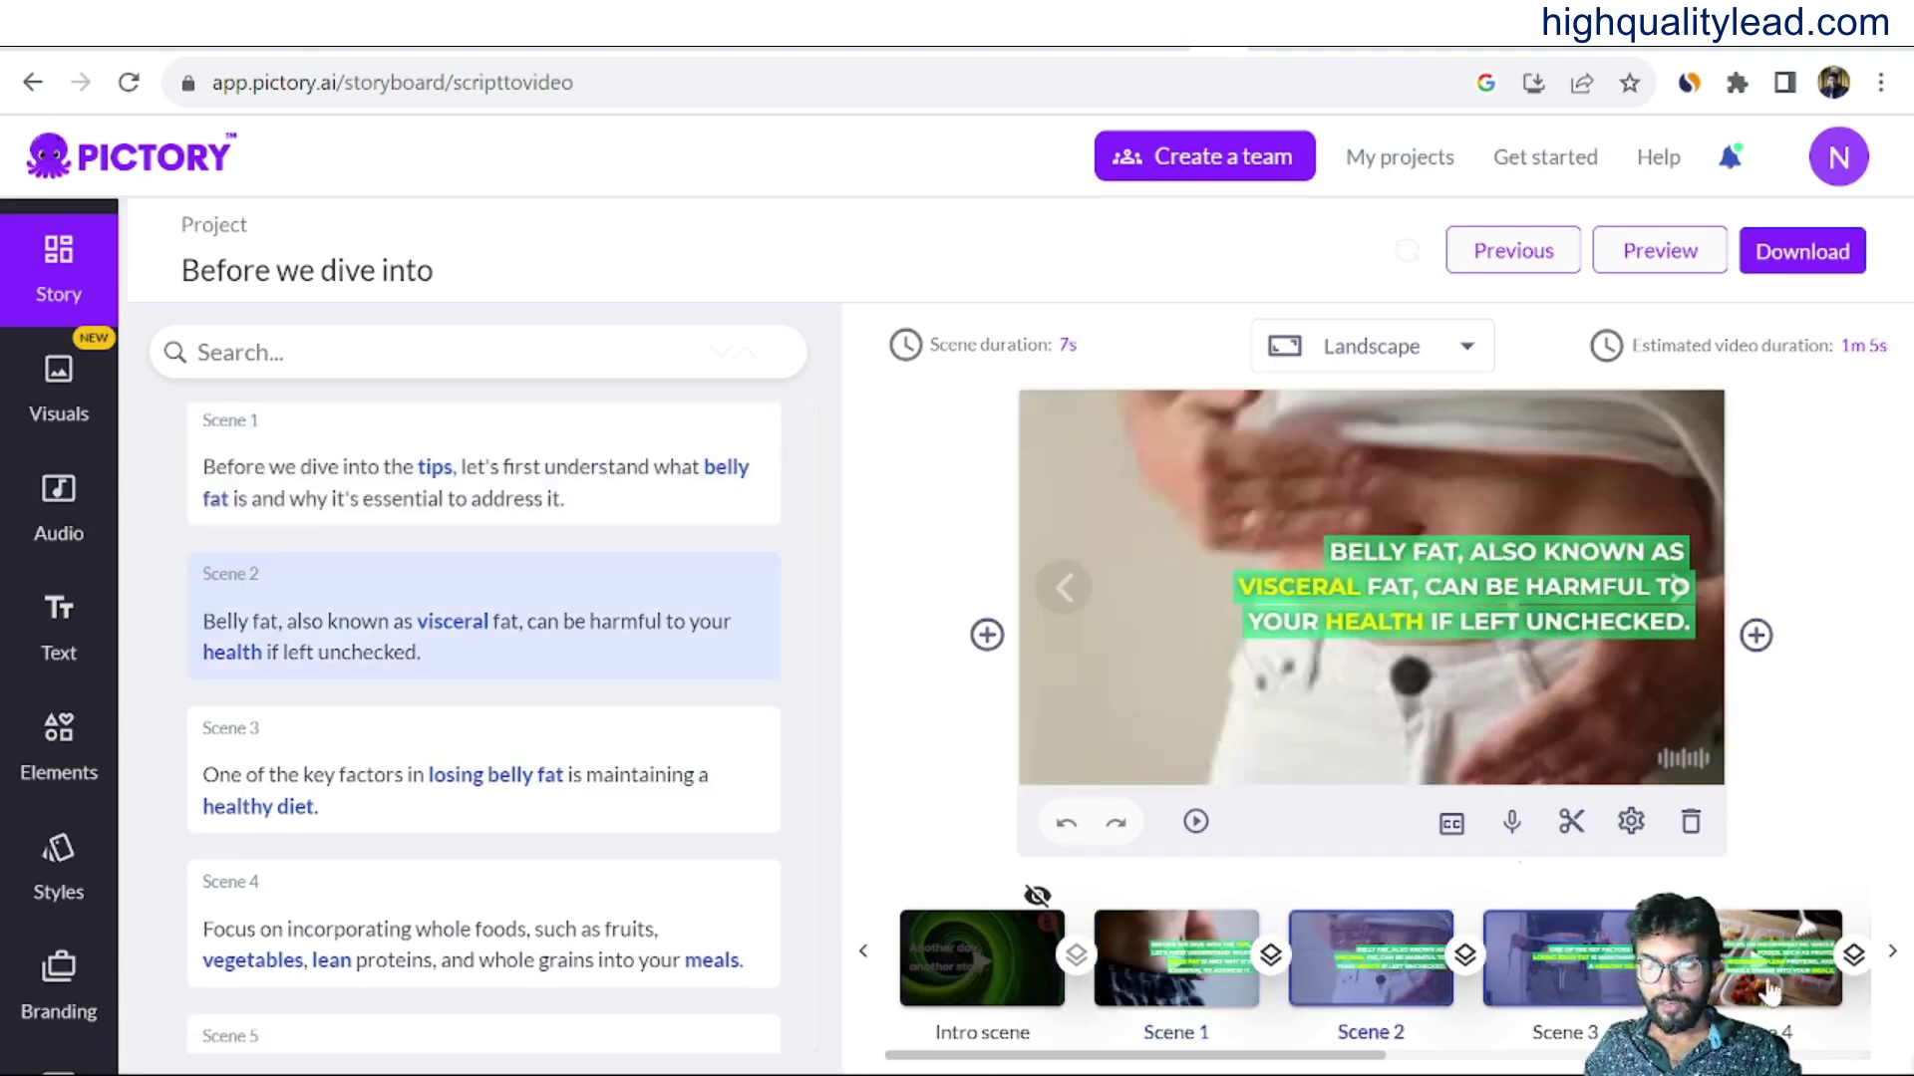
Look through the storyboard scenes, then hide the on-screen text in Scene 4 and apply this to all scenes.
click(1555, 982)
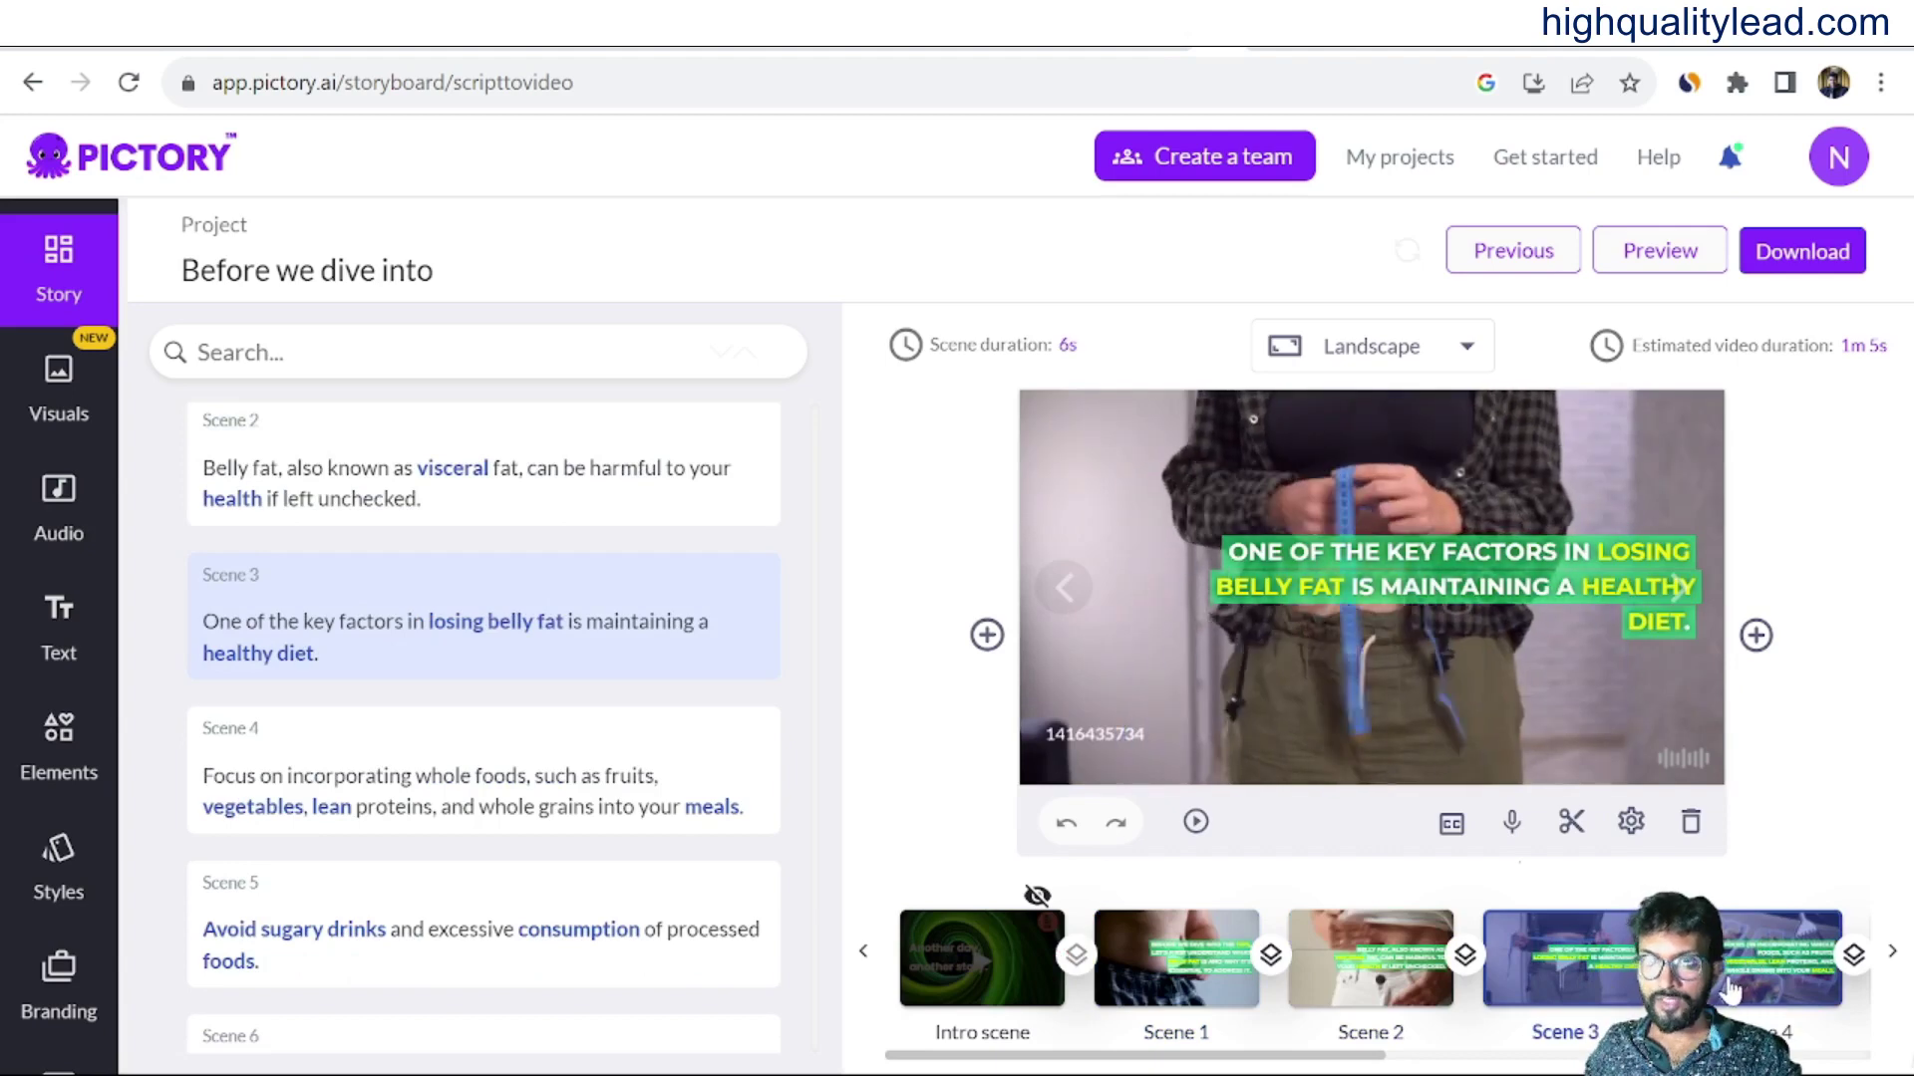
click(1773, 972)
click(1892, 957)
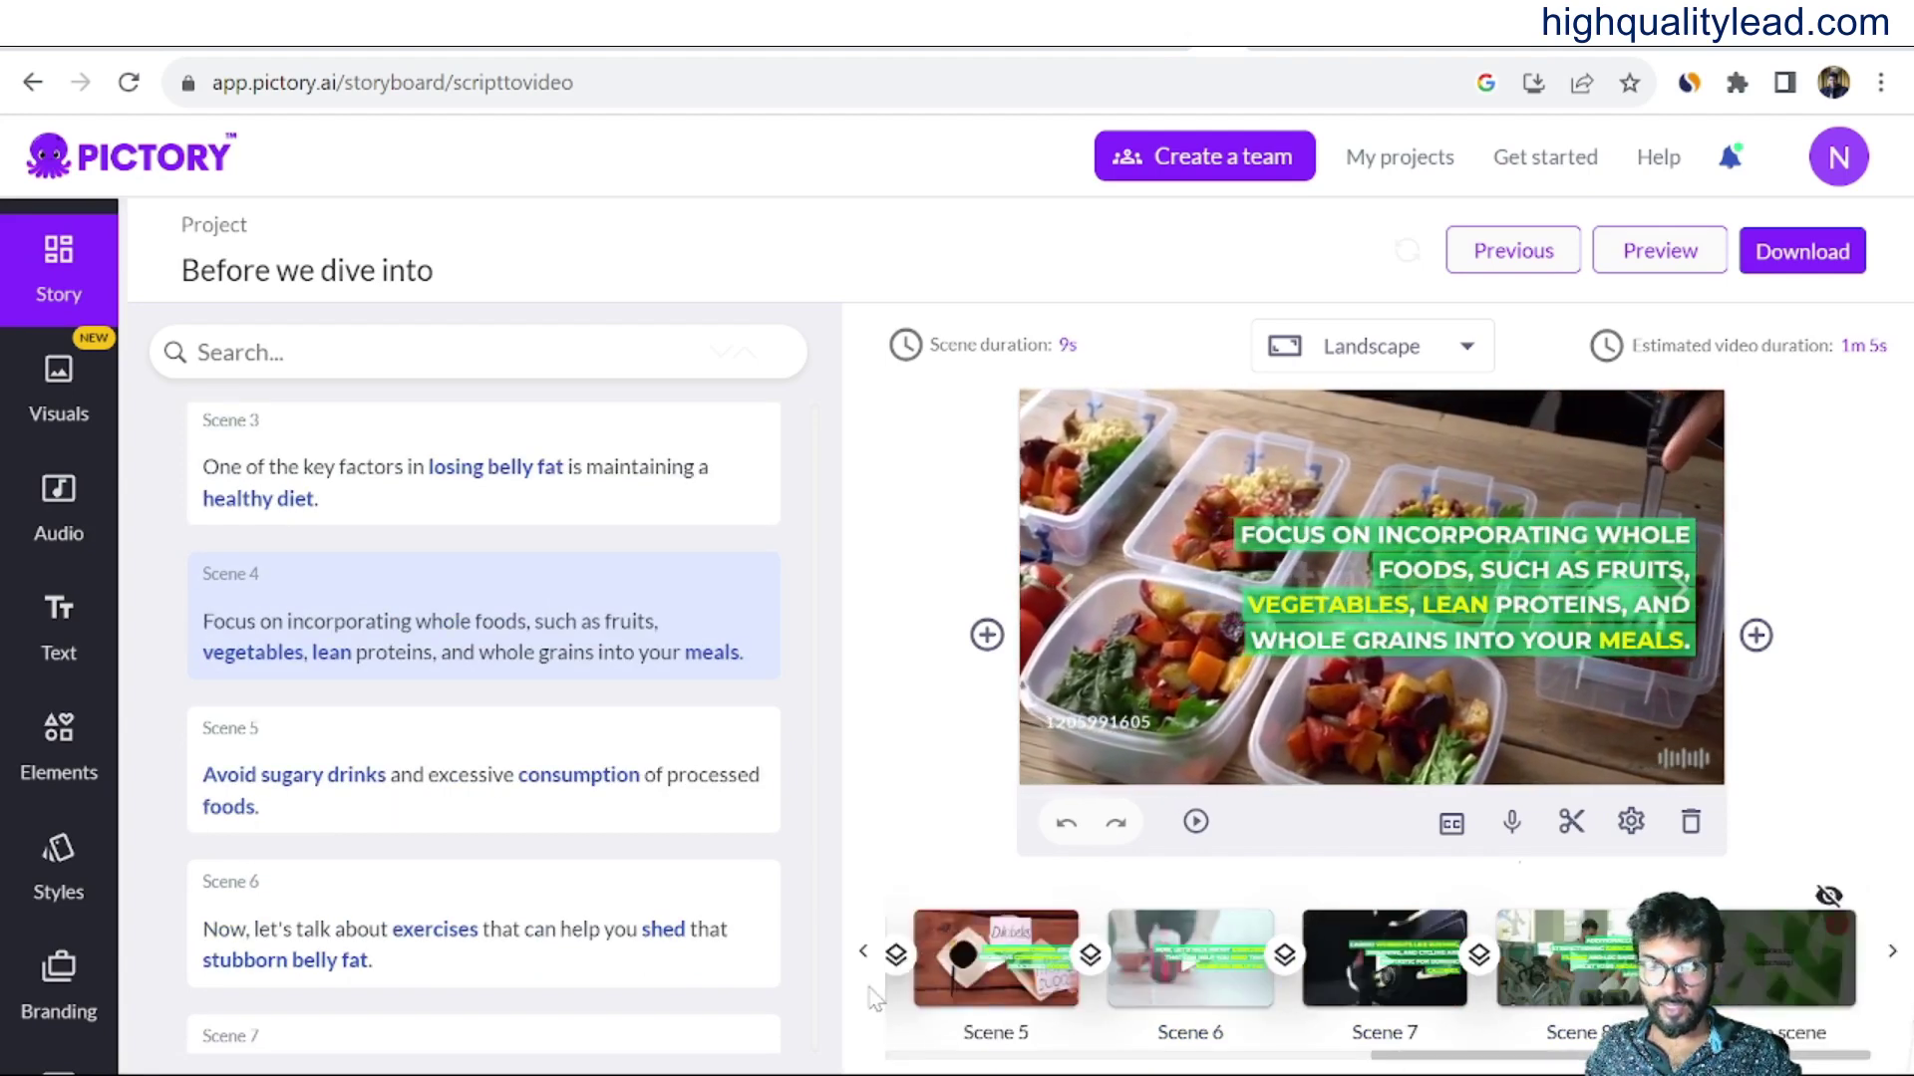
click(863, 958)
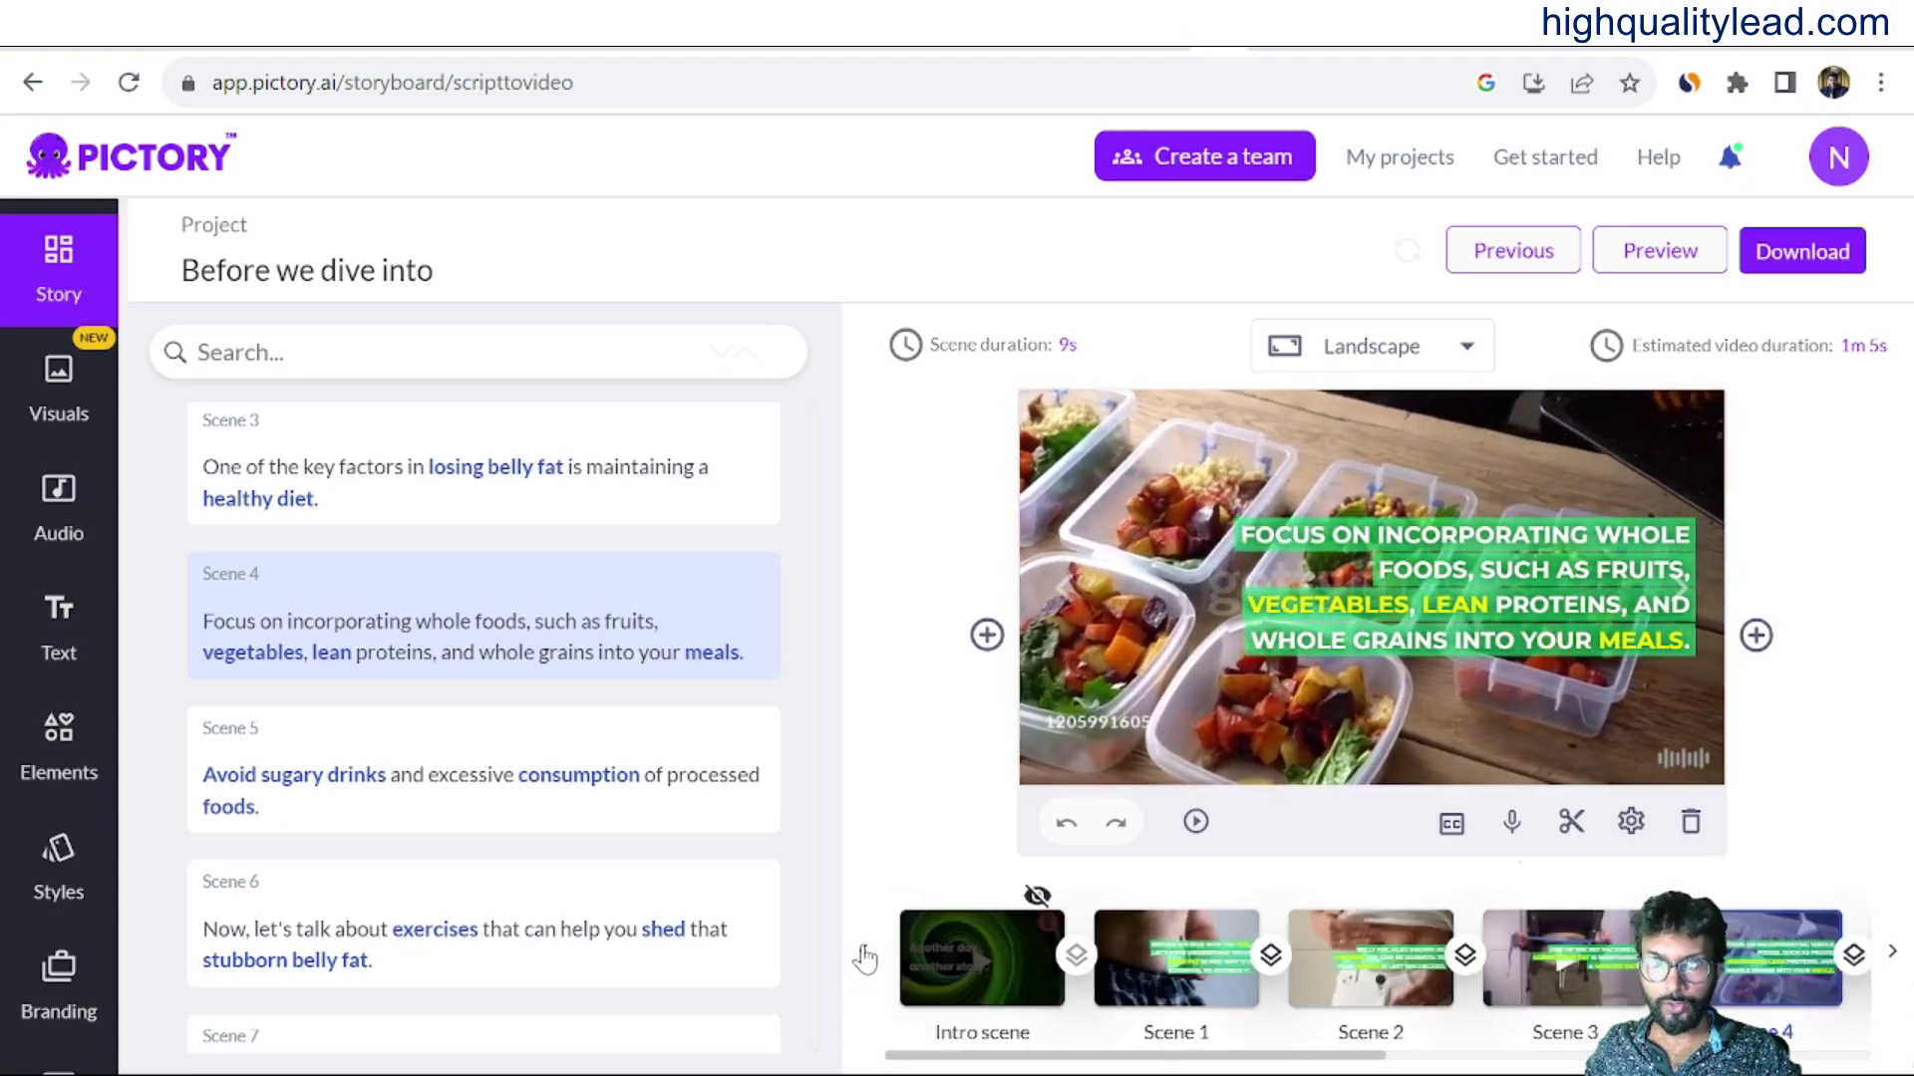
click(1451, 823)
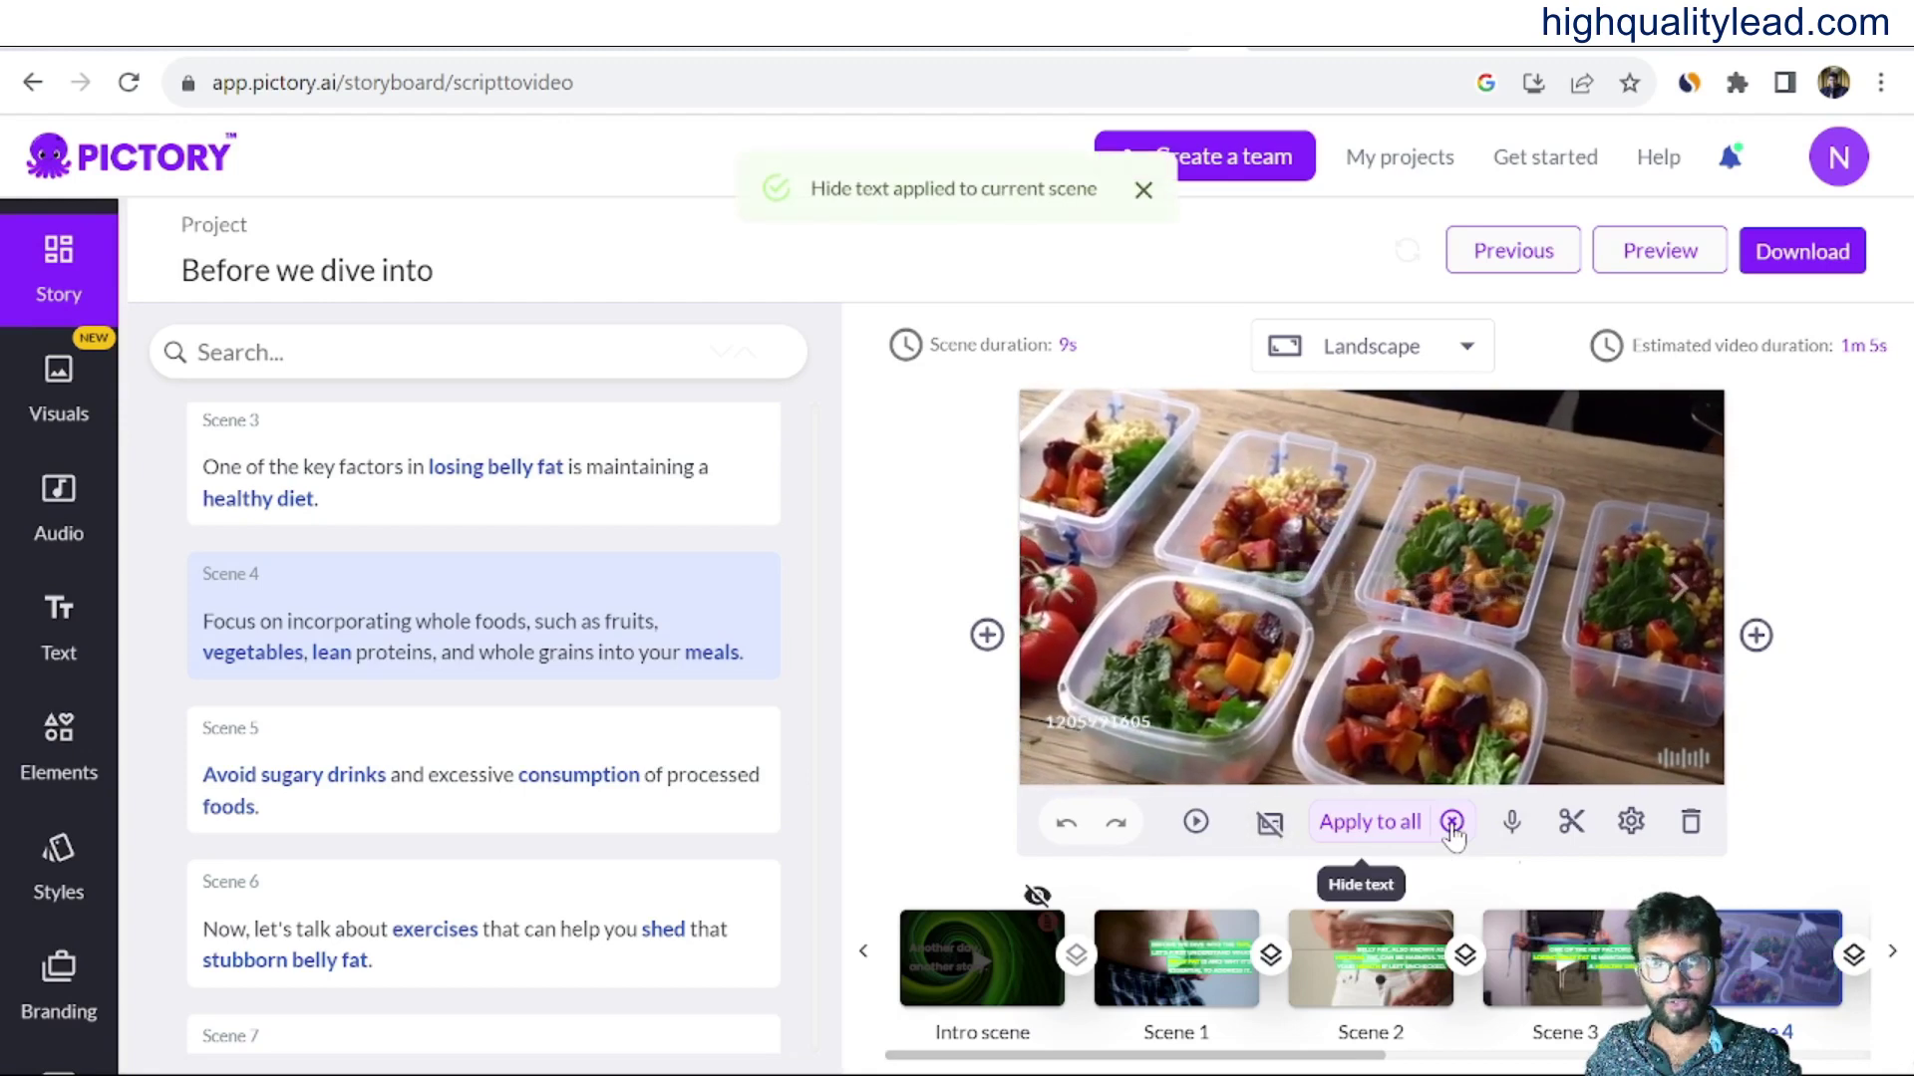
click(1368, 823)
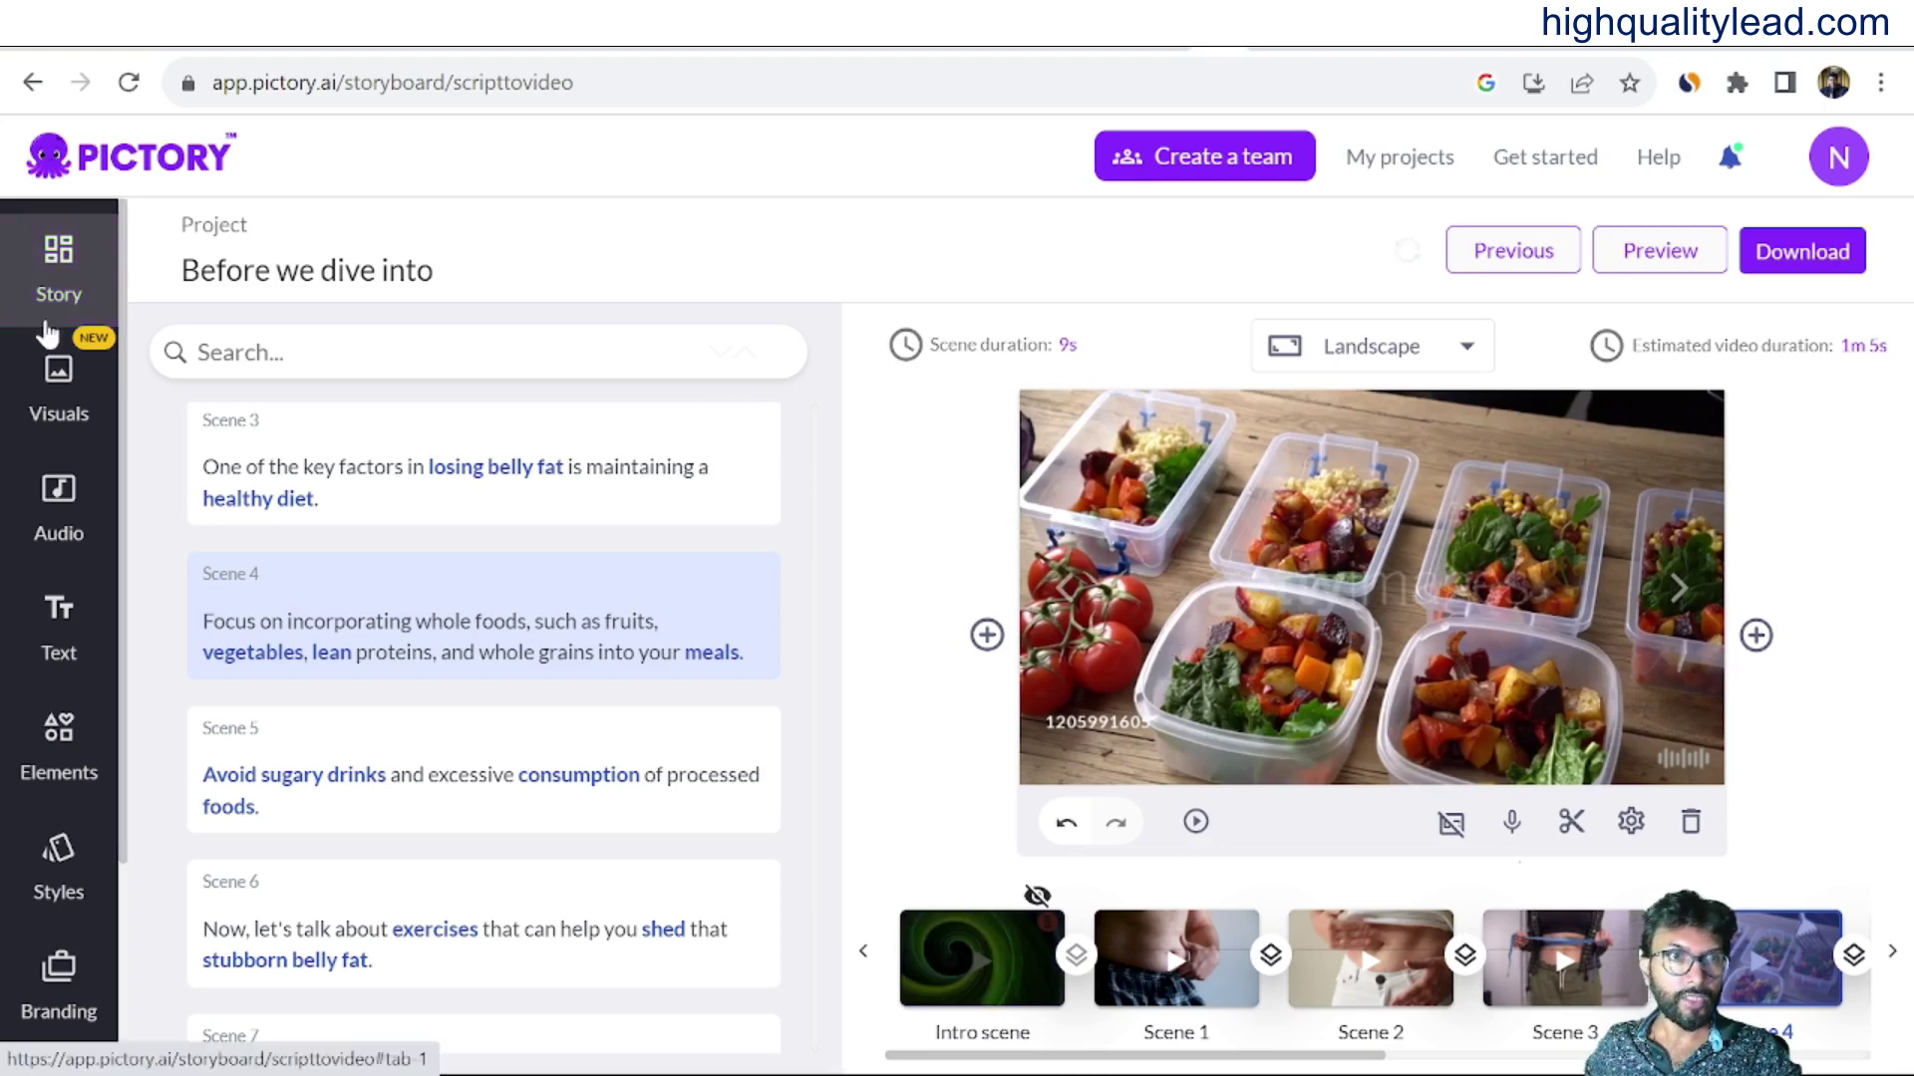
Search the visuals library for "weight loss" and limit the results to videos.
click(70, 395)
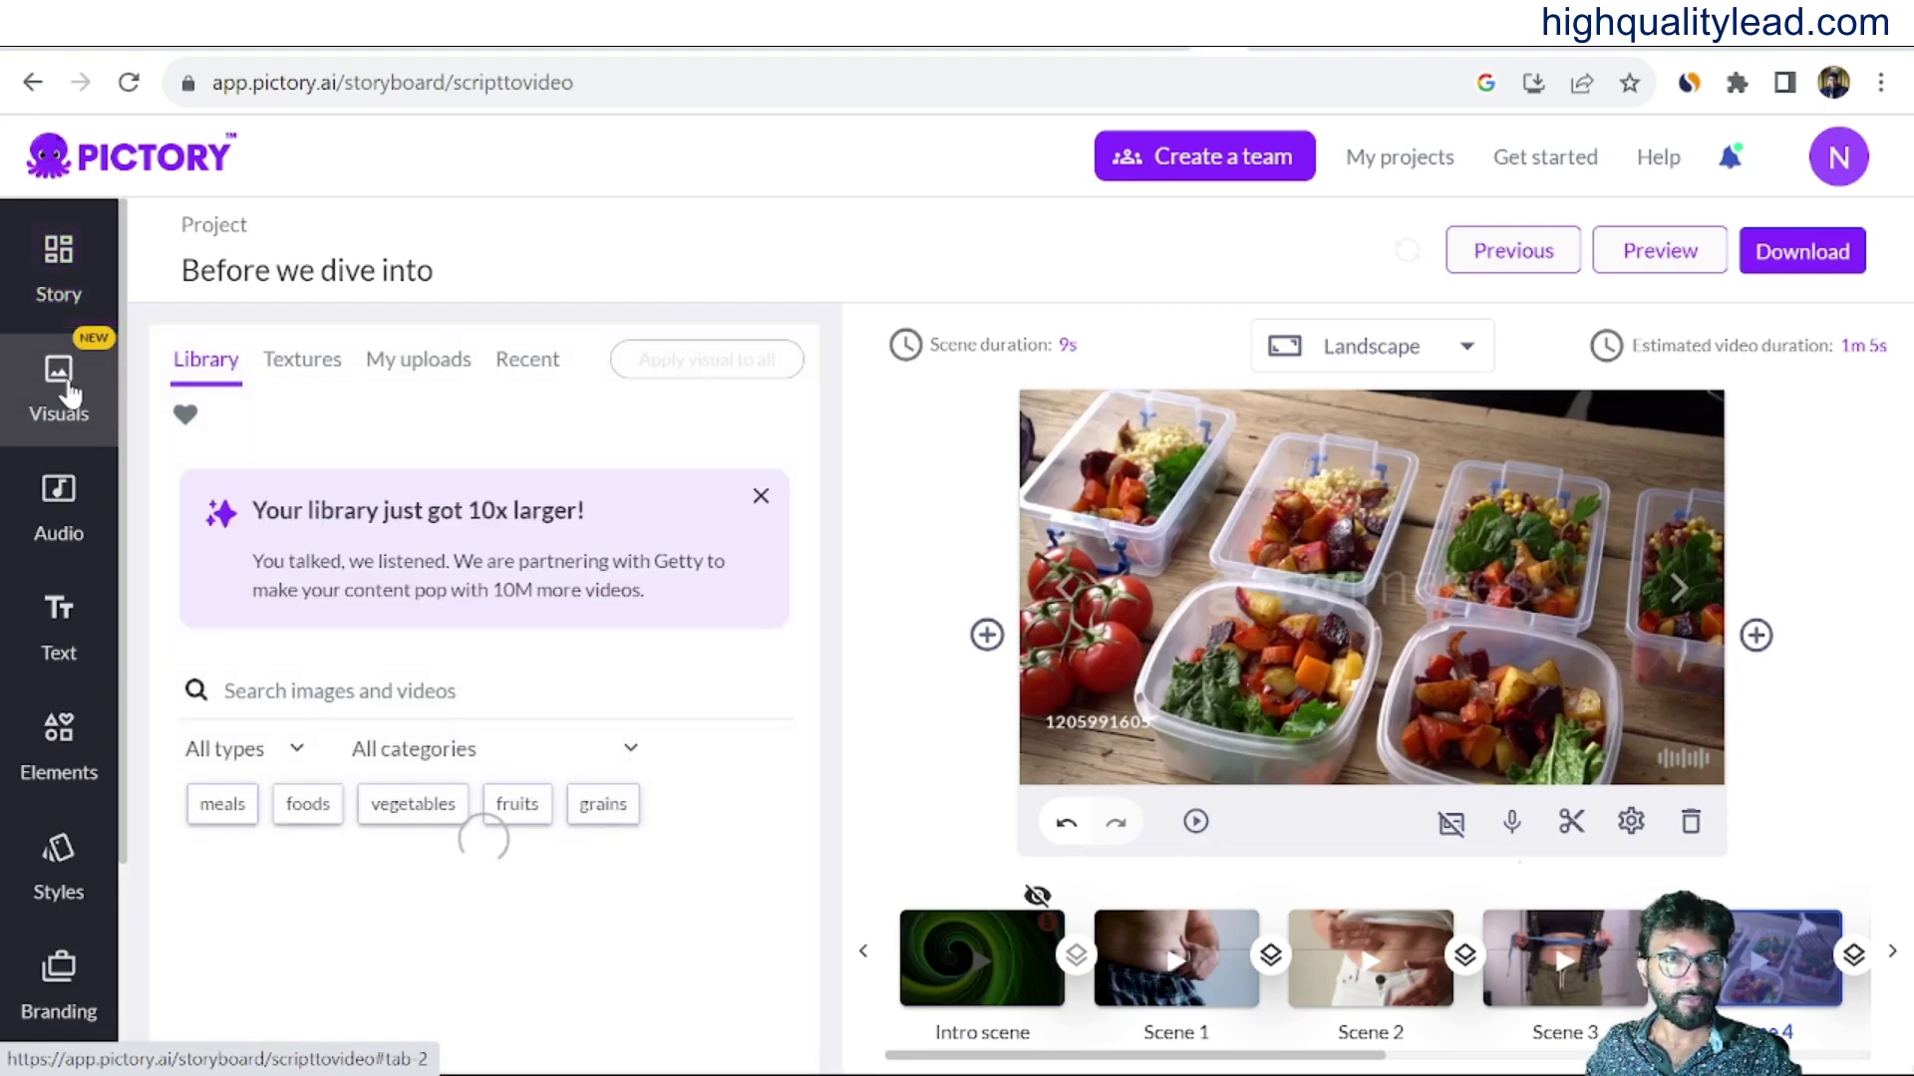
scroll(634, 708, down, 1)
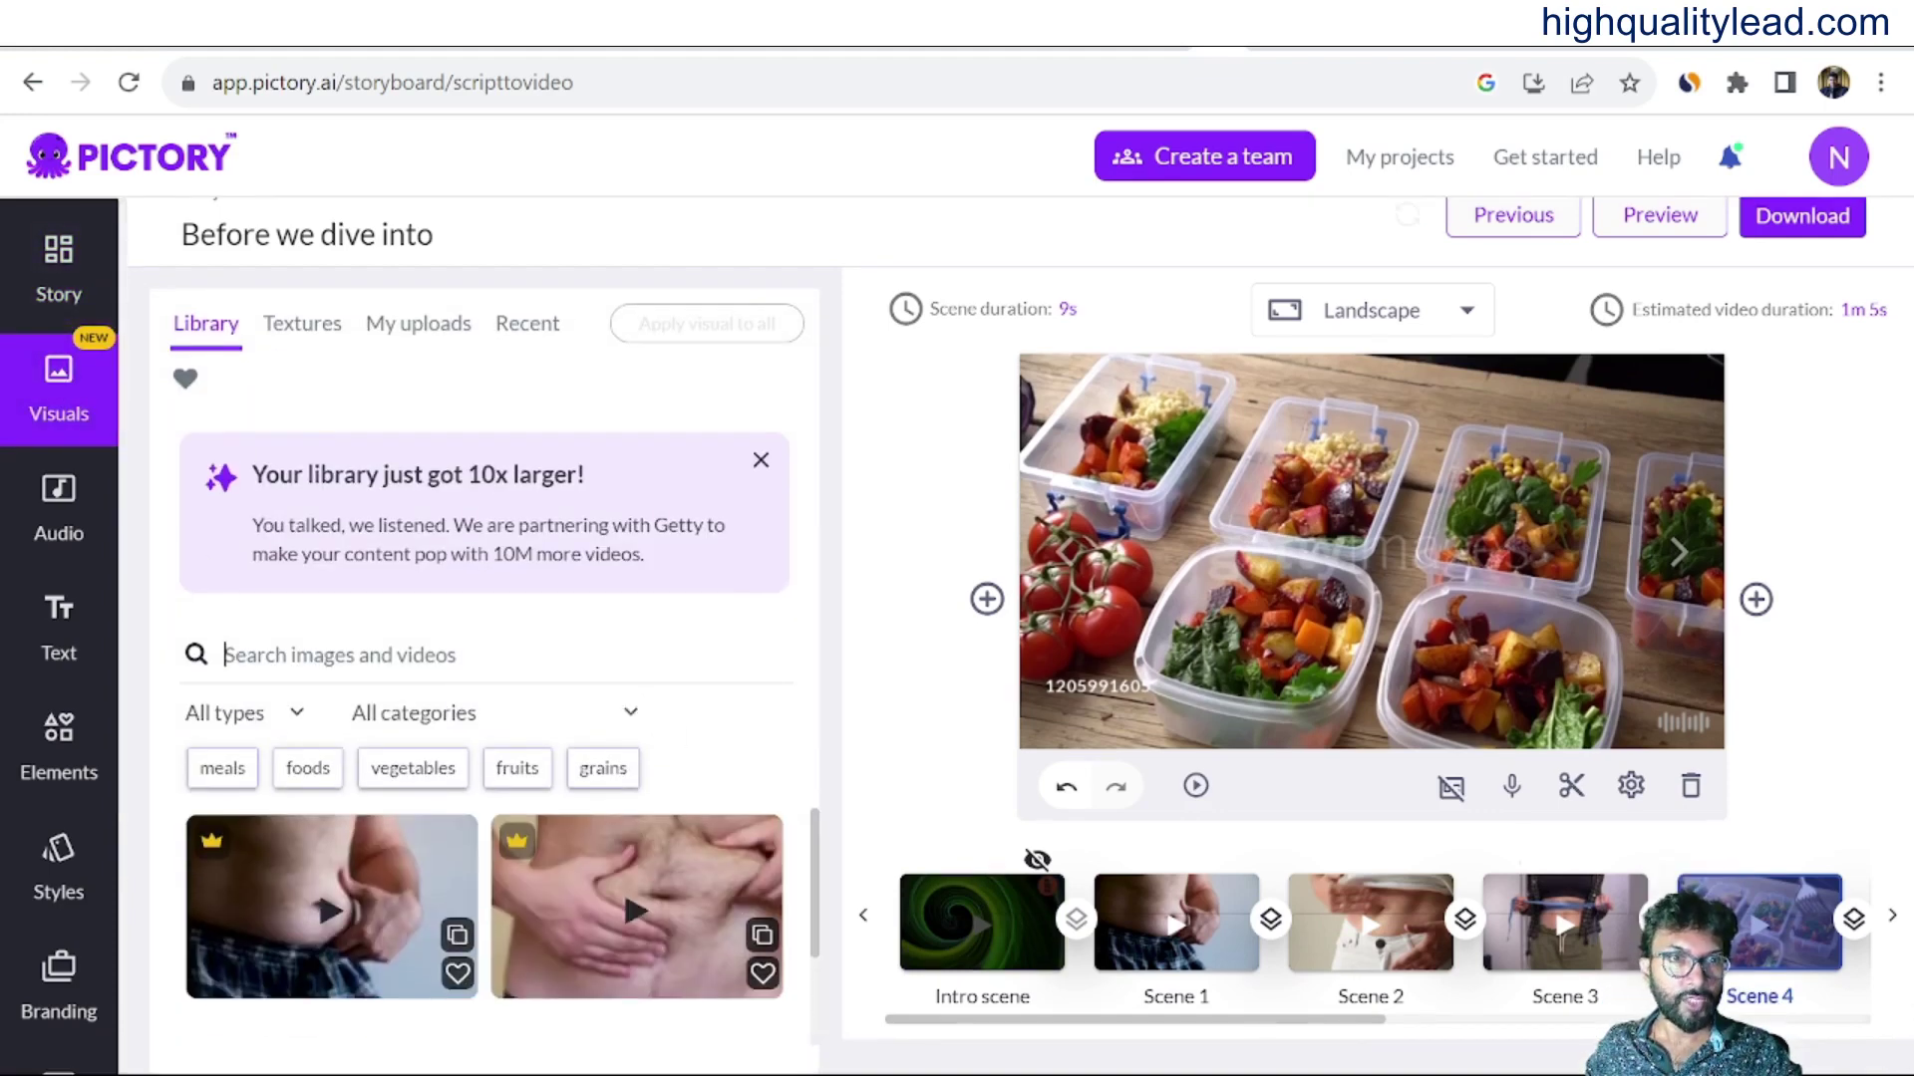
text(w)
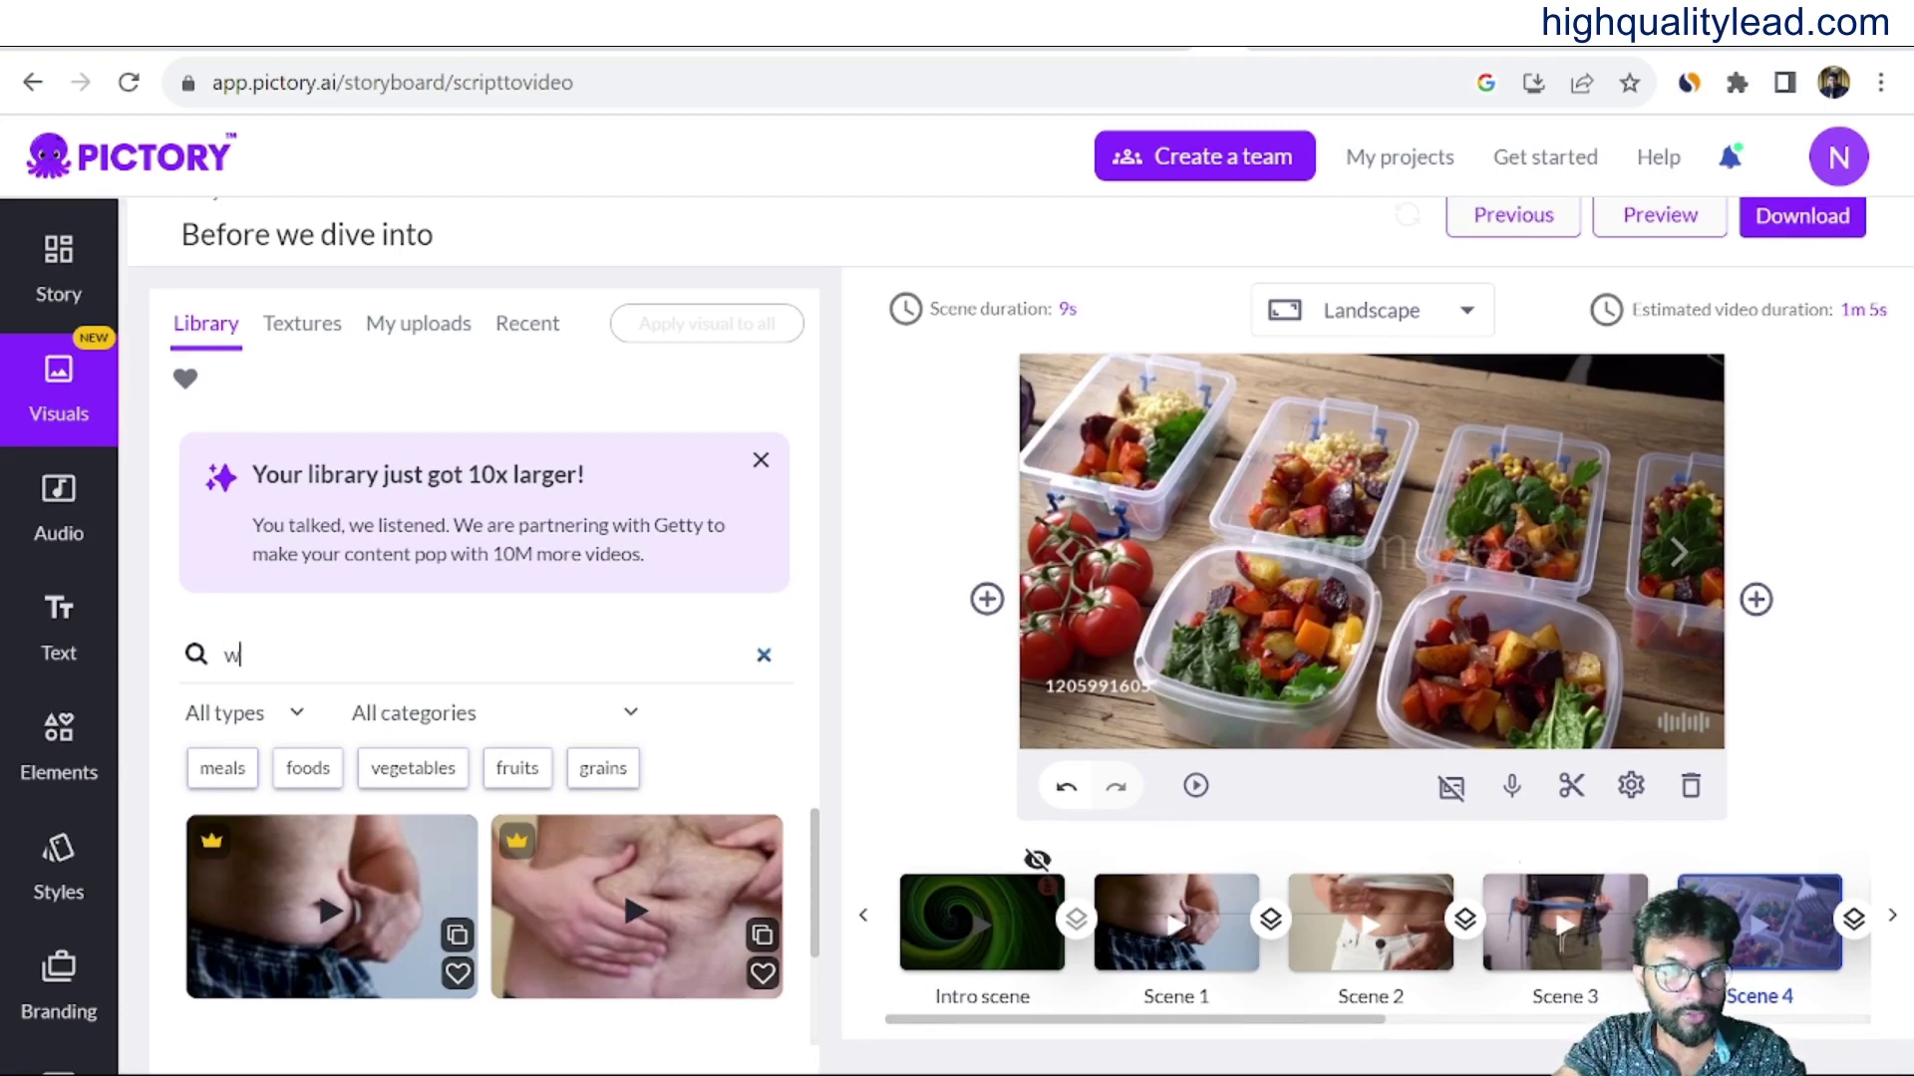
text(eig)
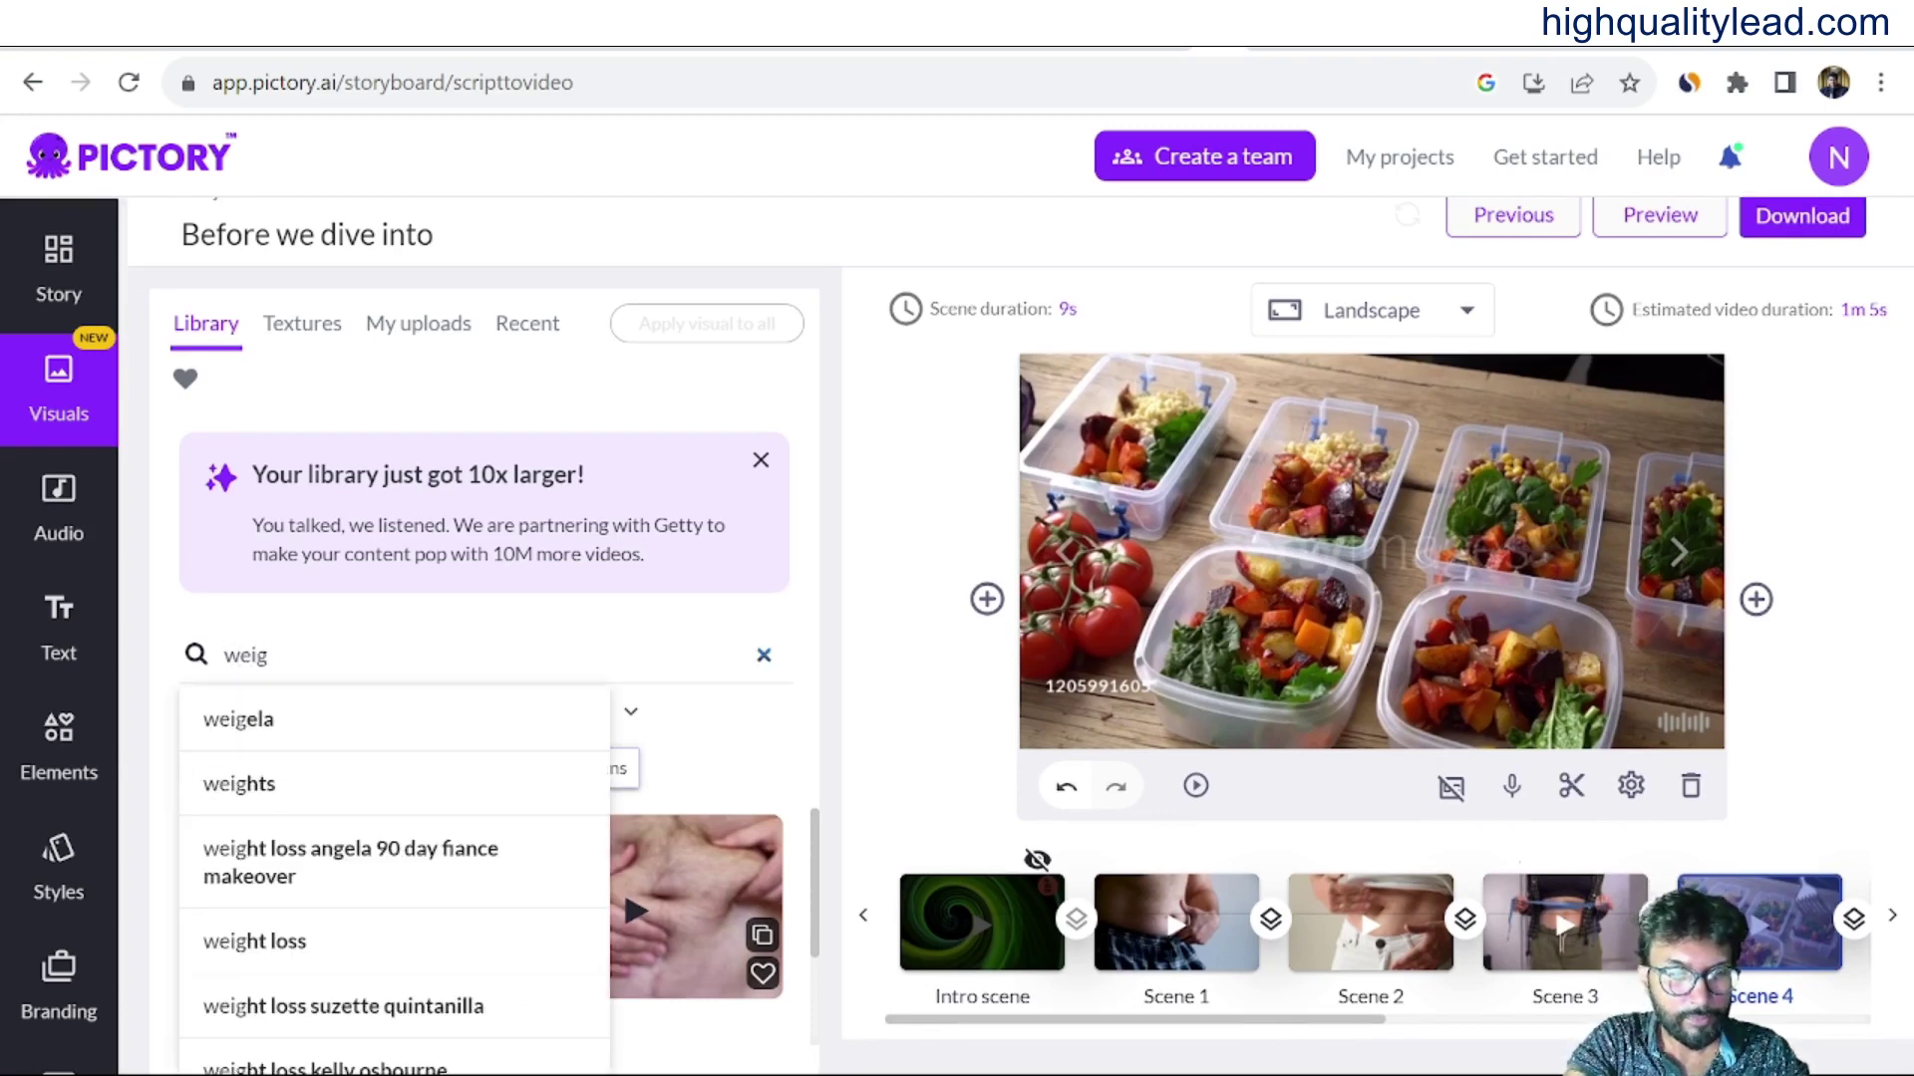
text(ht loss)
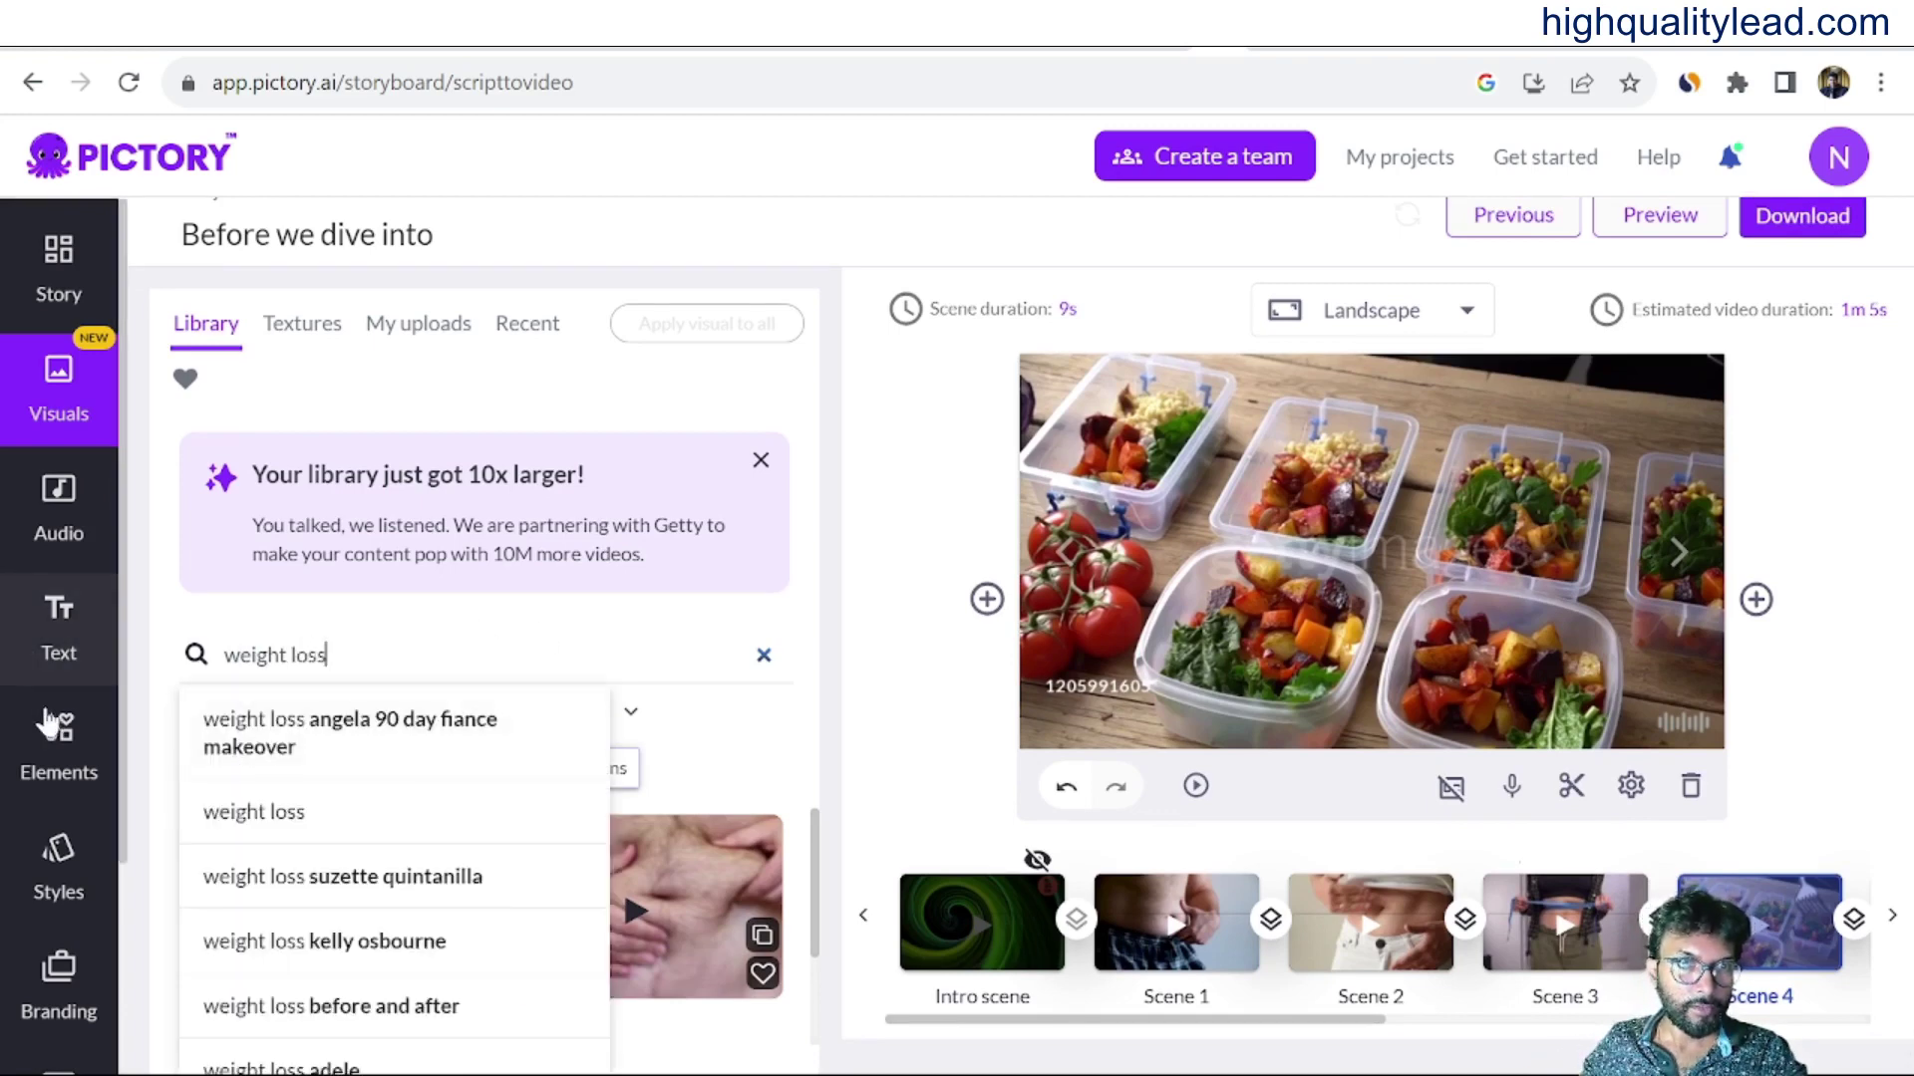
click(163, 735)
click(258, 721)
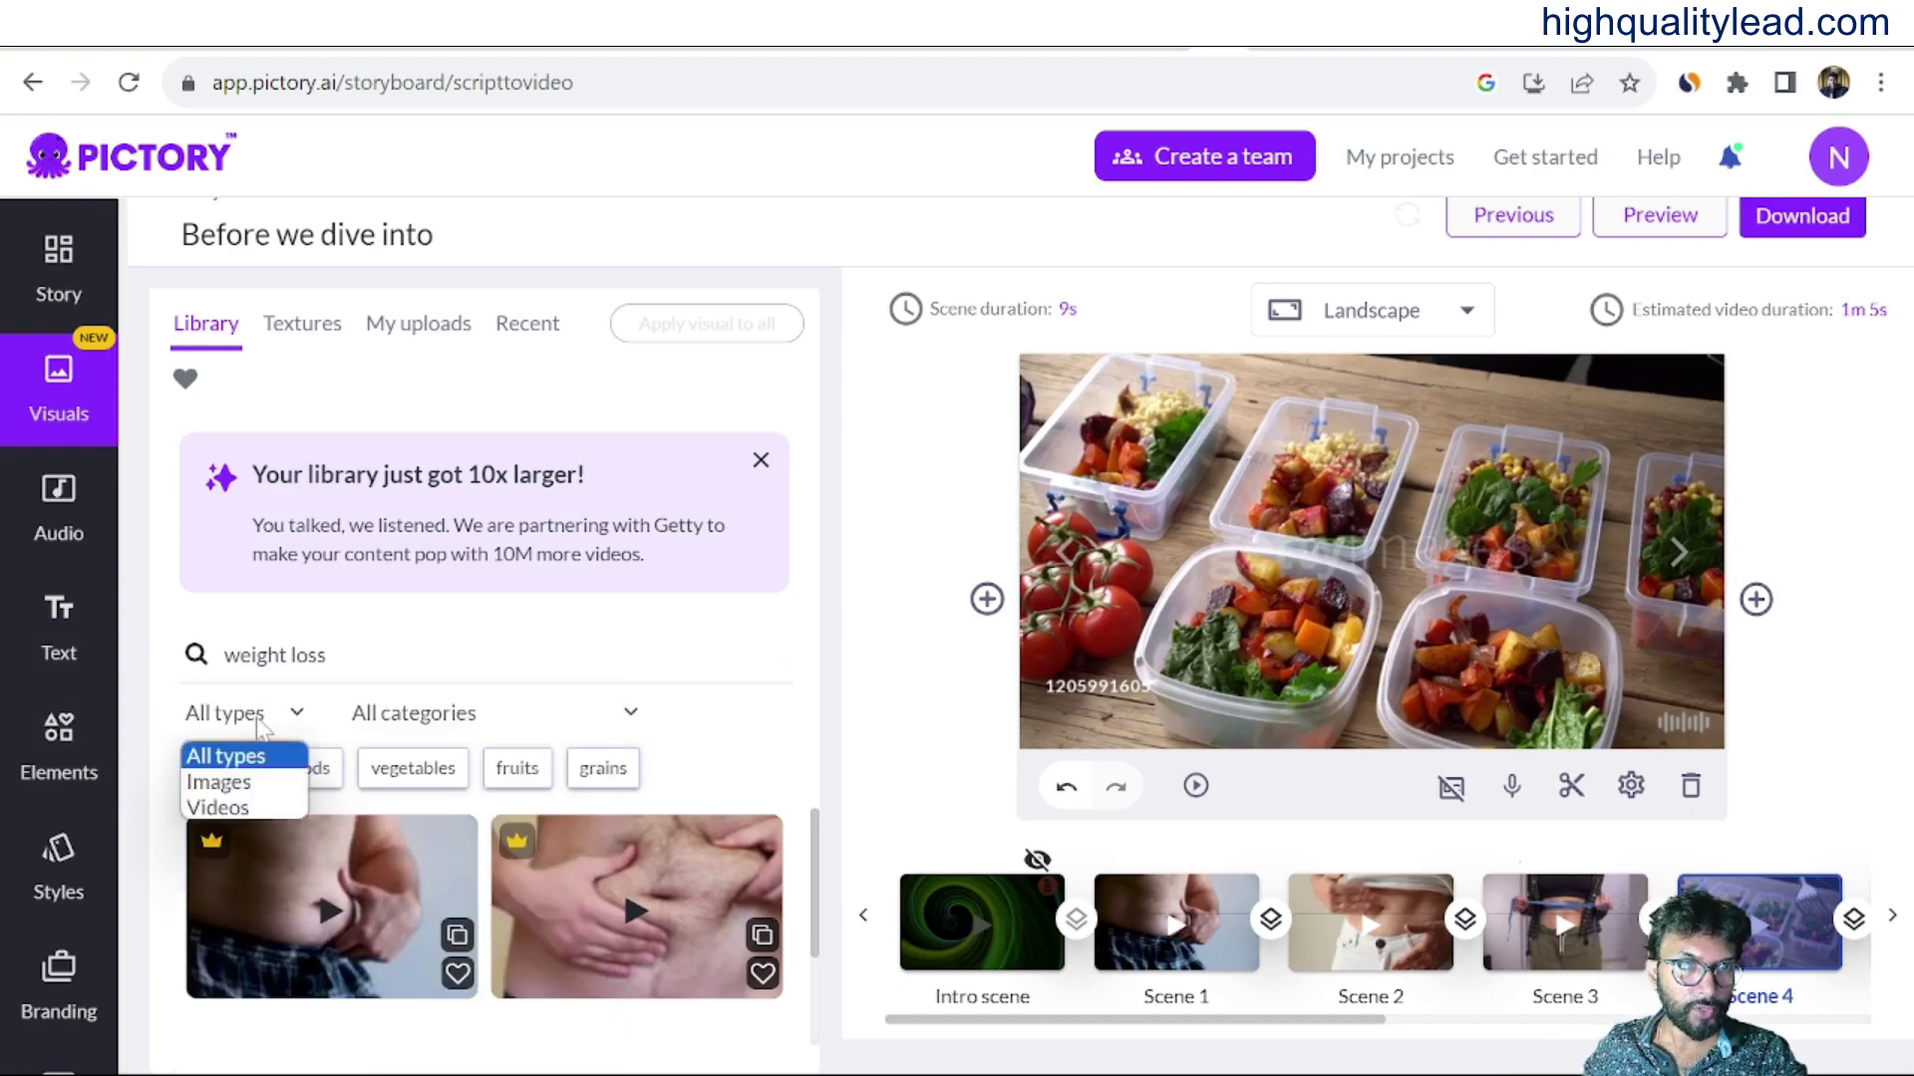
click(218, 809)
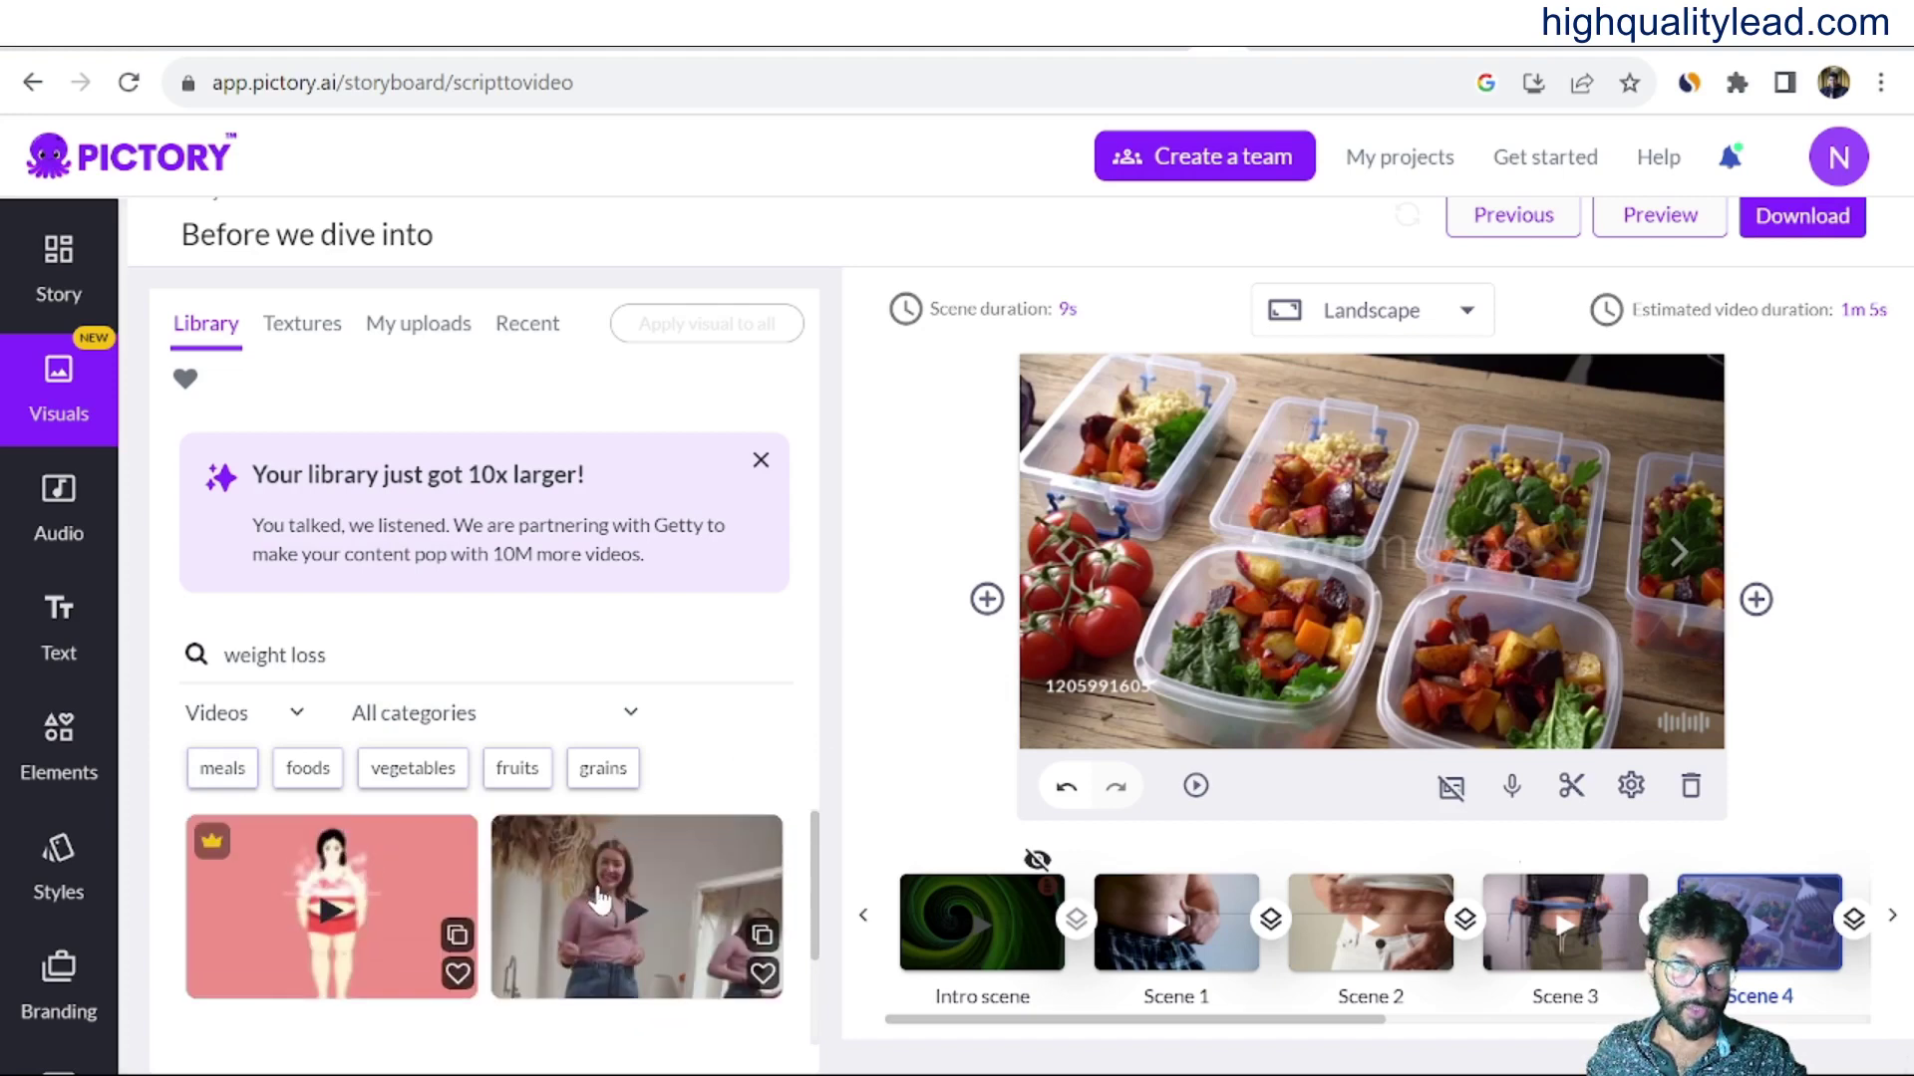
Replace Scene 4's visual with the clip of the woman in a pink top and jeans beside a mirror.
scroll(598, 897, down, 1)
scroll(598, 902, up, 1)
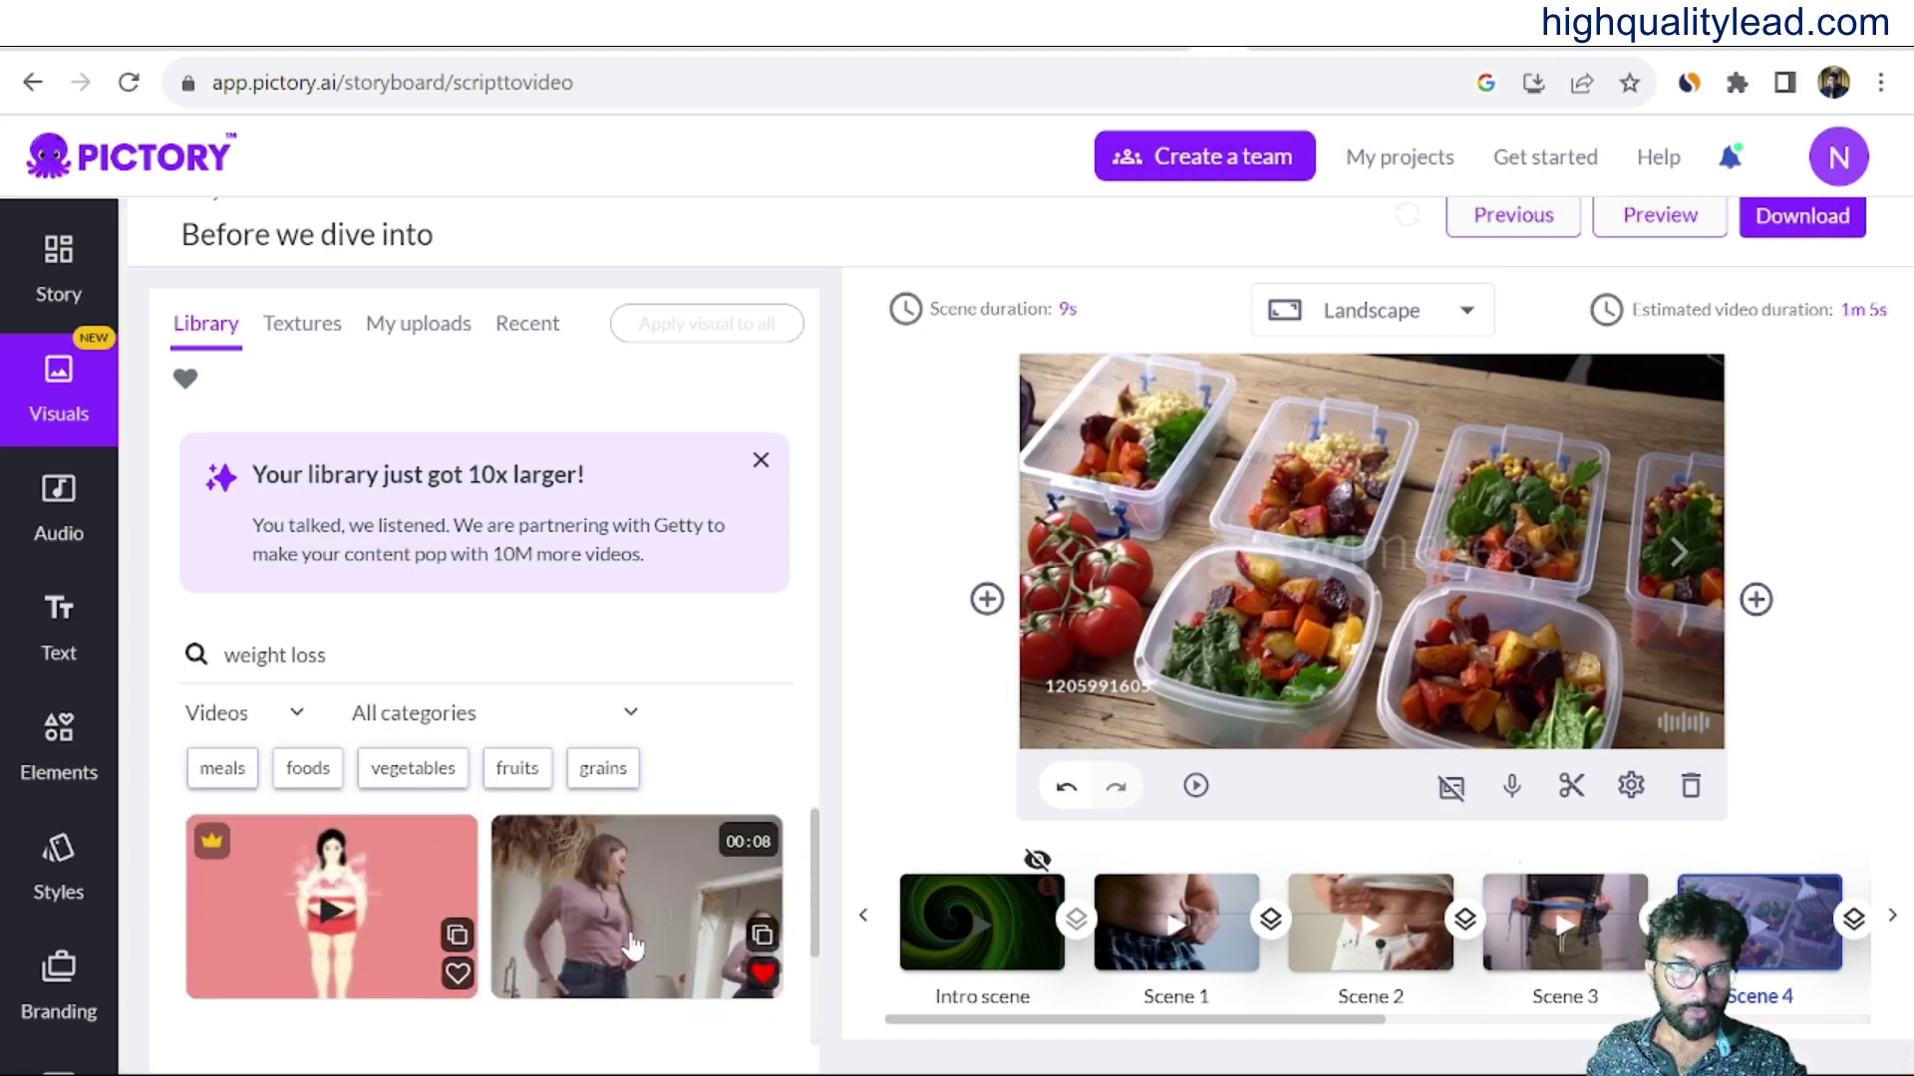
scroll(603, 927, down, 1)
scroll(608, 937, up, 1)
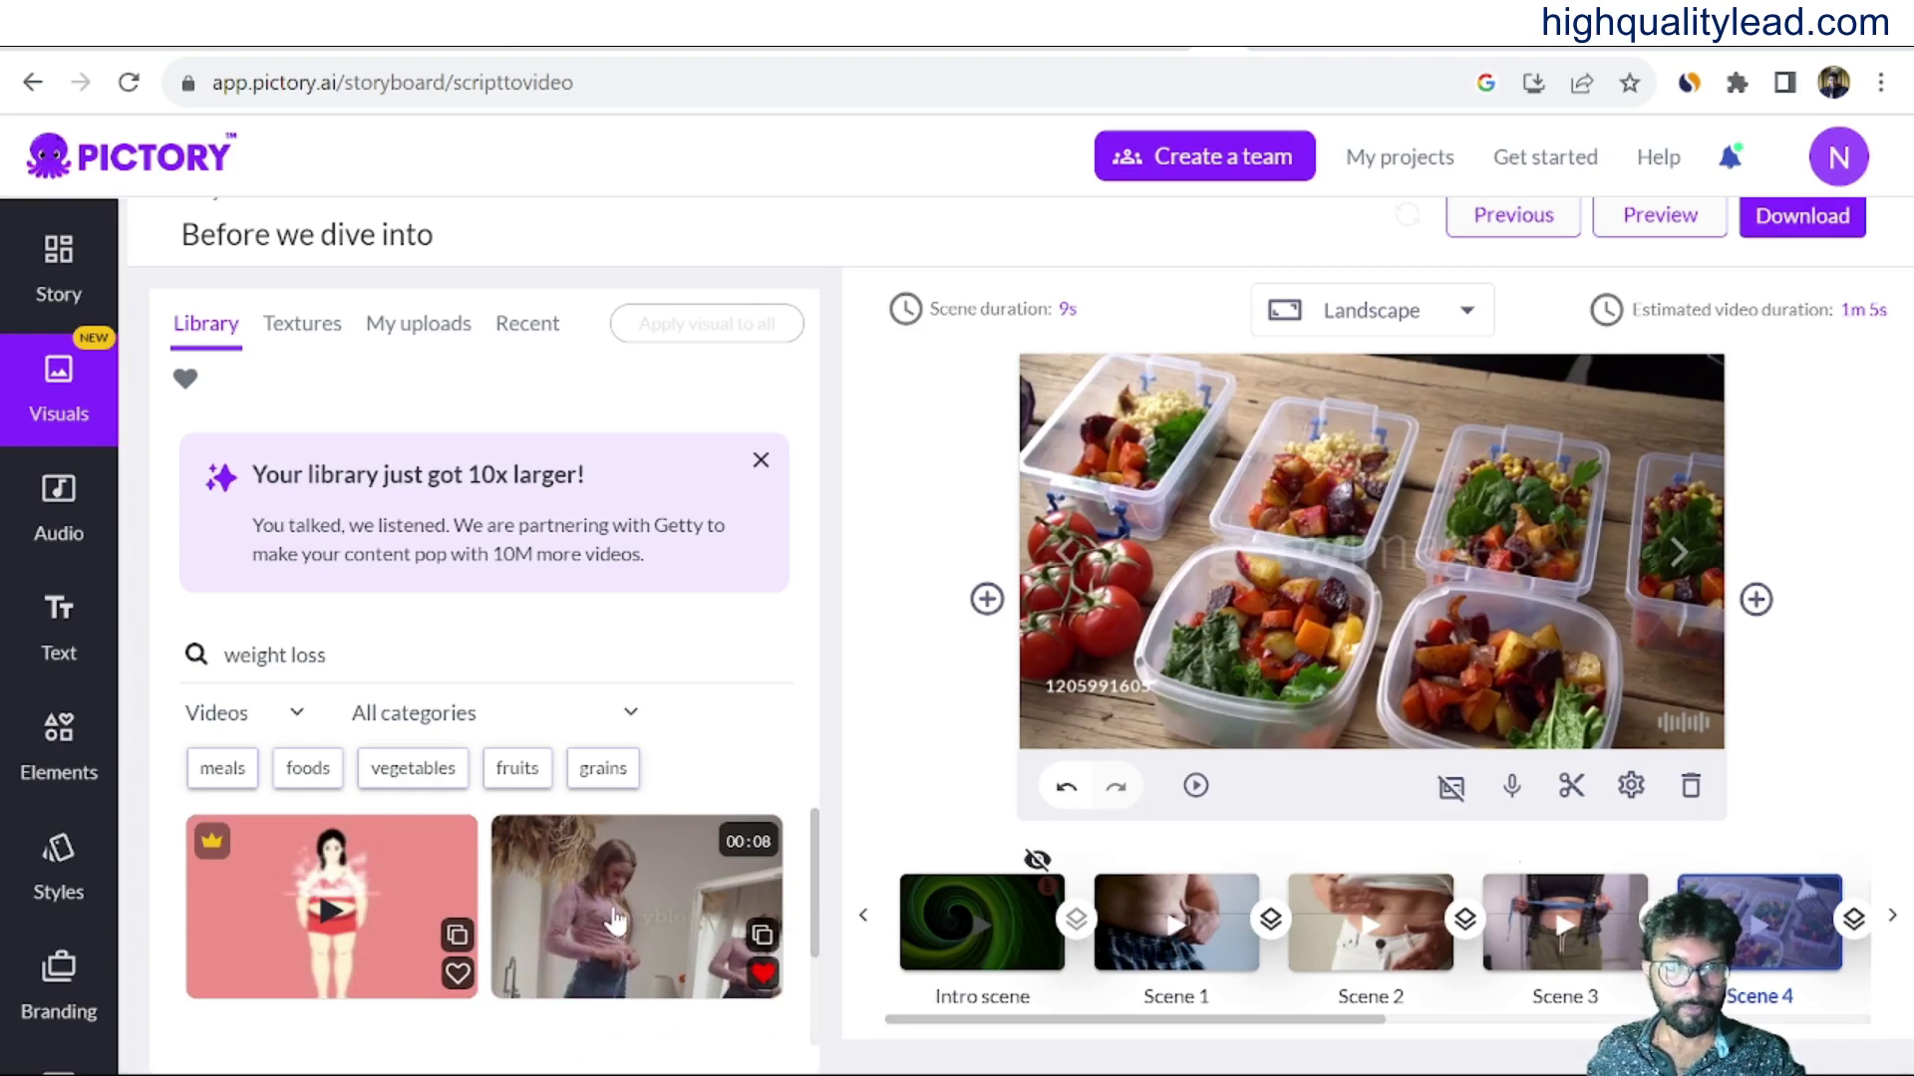
click(615, 922)
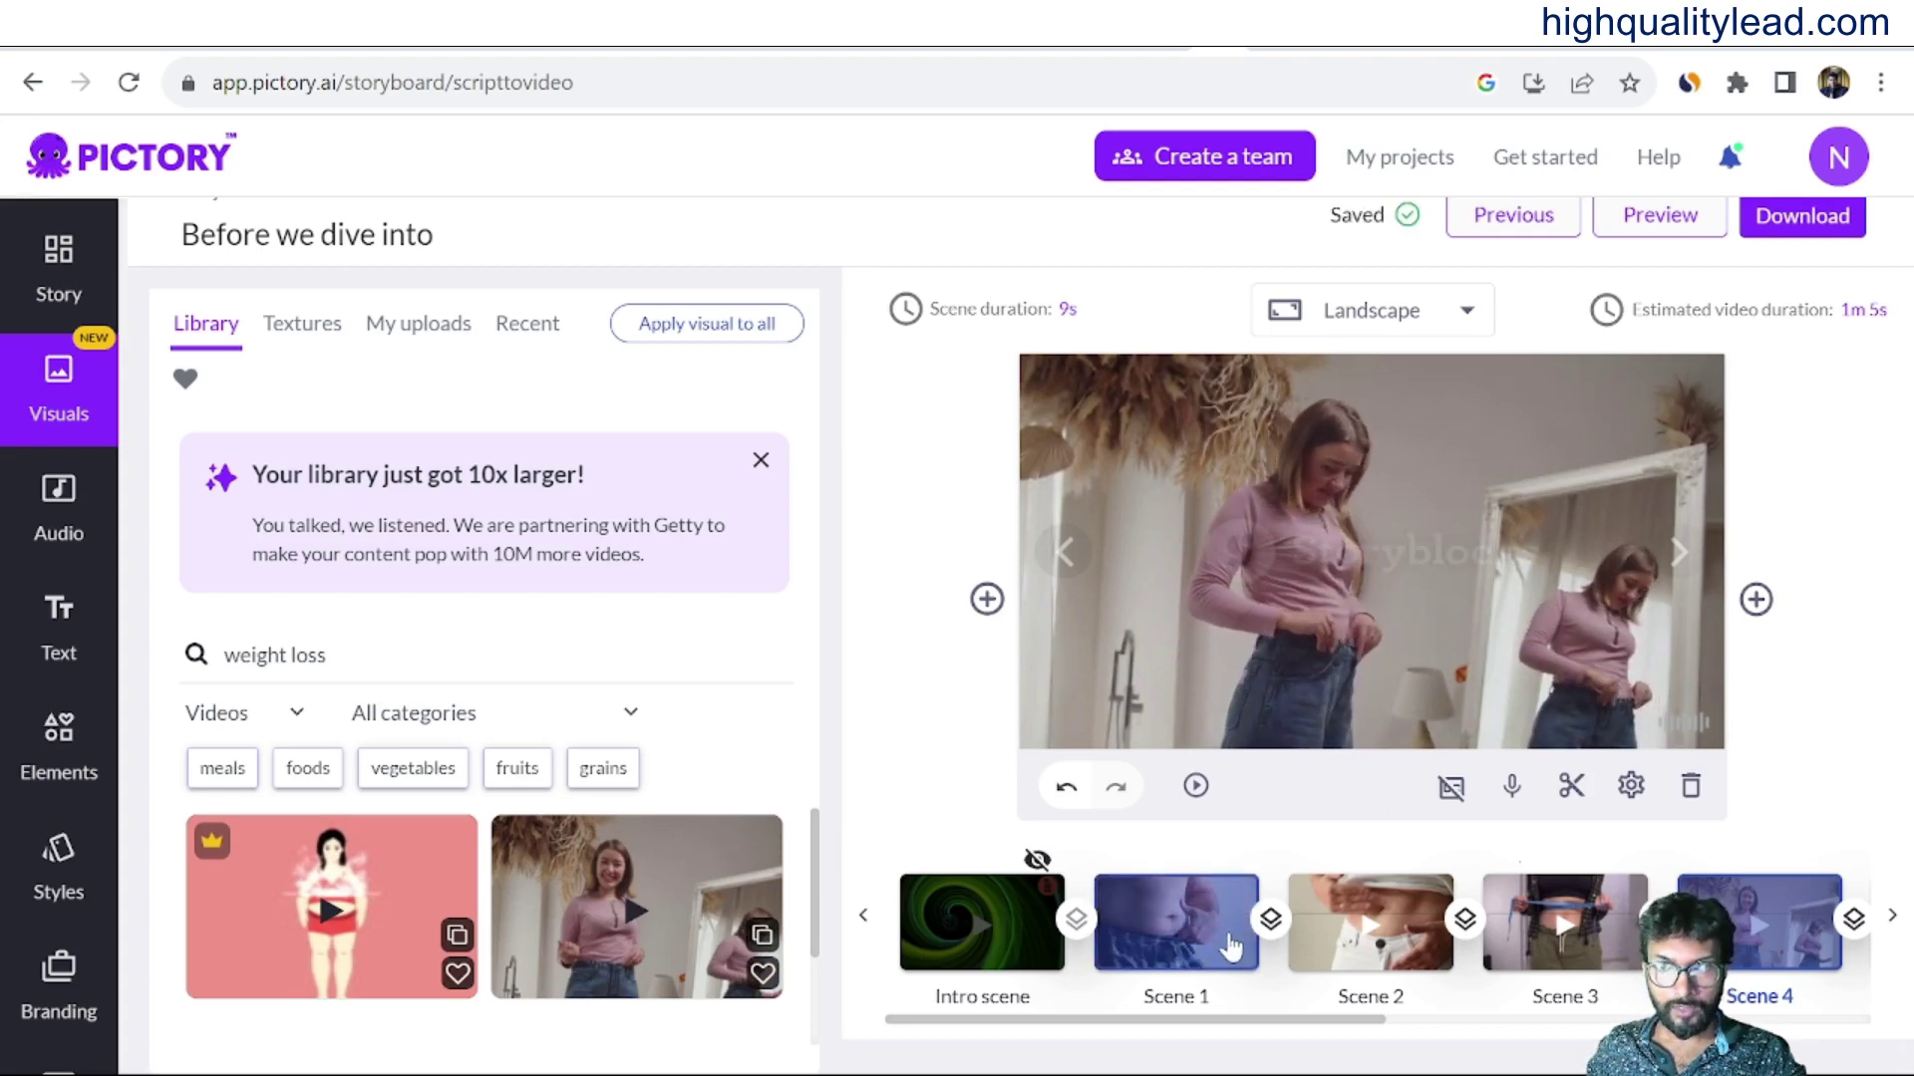
Replace Scene 5's visual with the clip of the woman standing in front of a white scale on a patterned rug.
click(1892, 917)
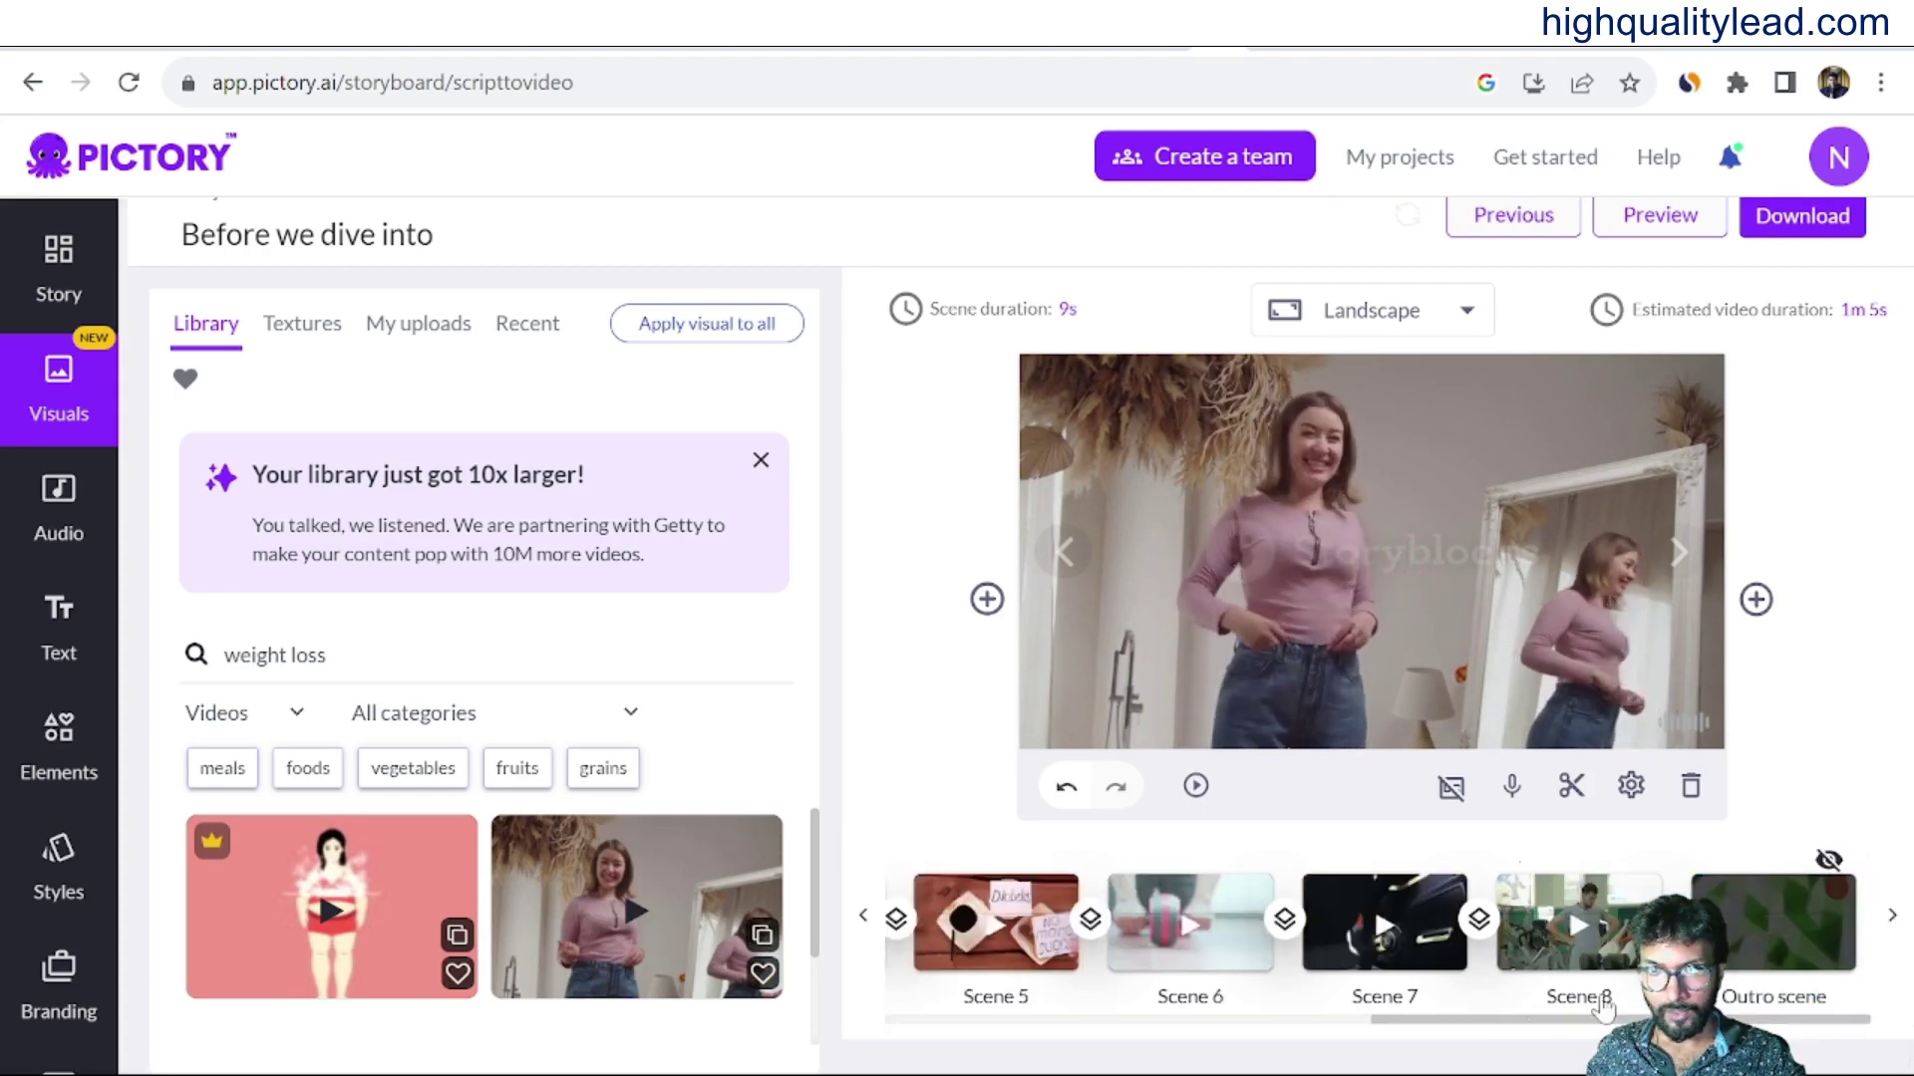
click(977, 932)
scroll(551, 894, down, 2)
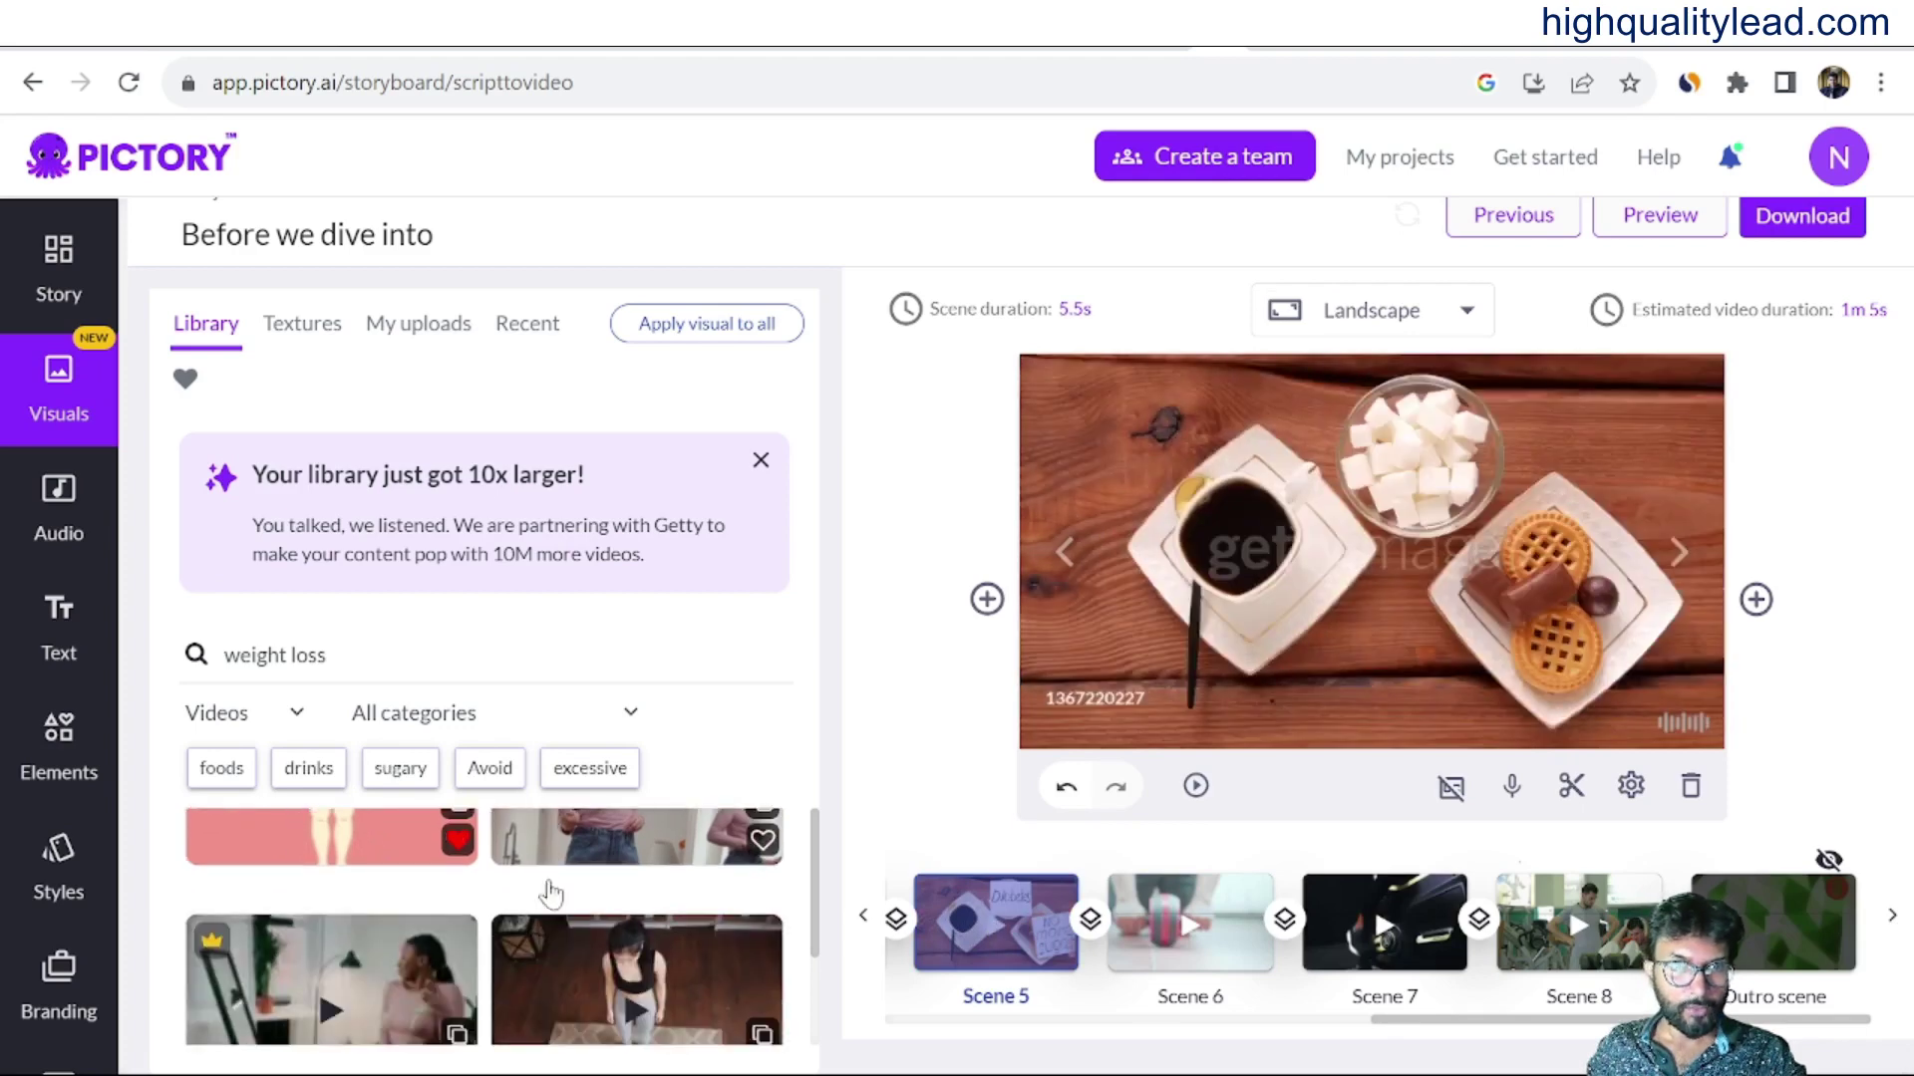
scroll(551, 894, down, 1)
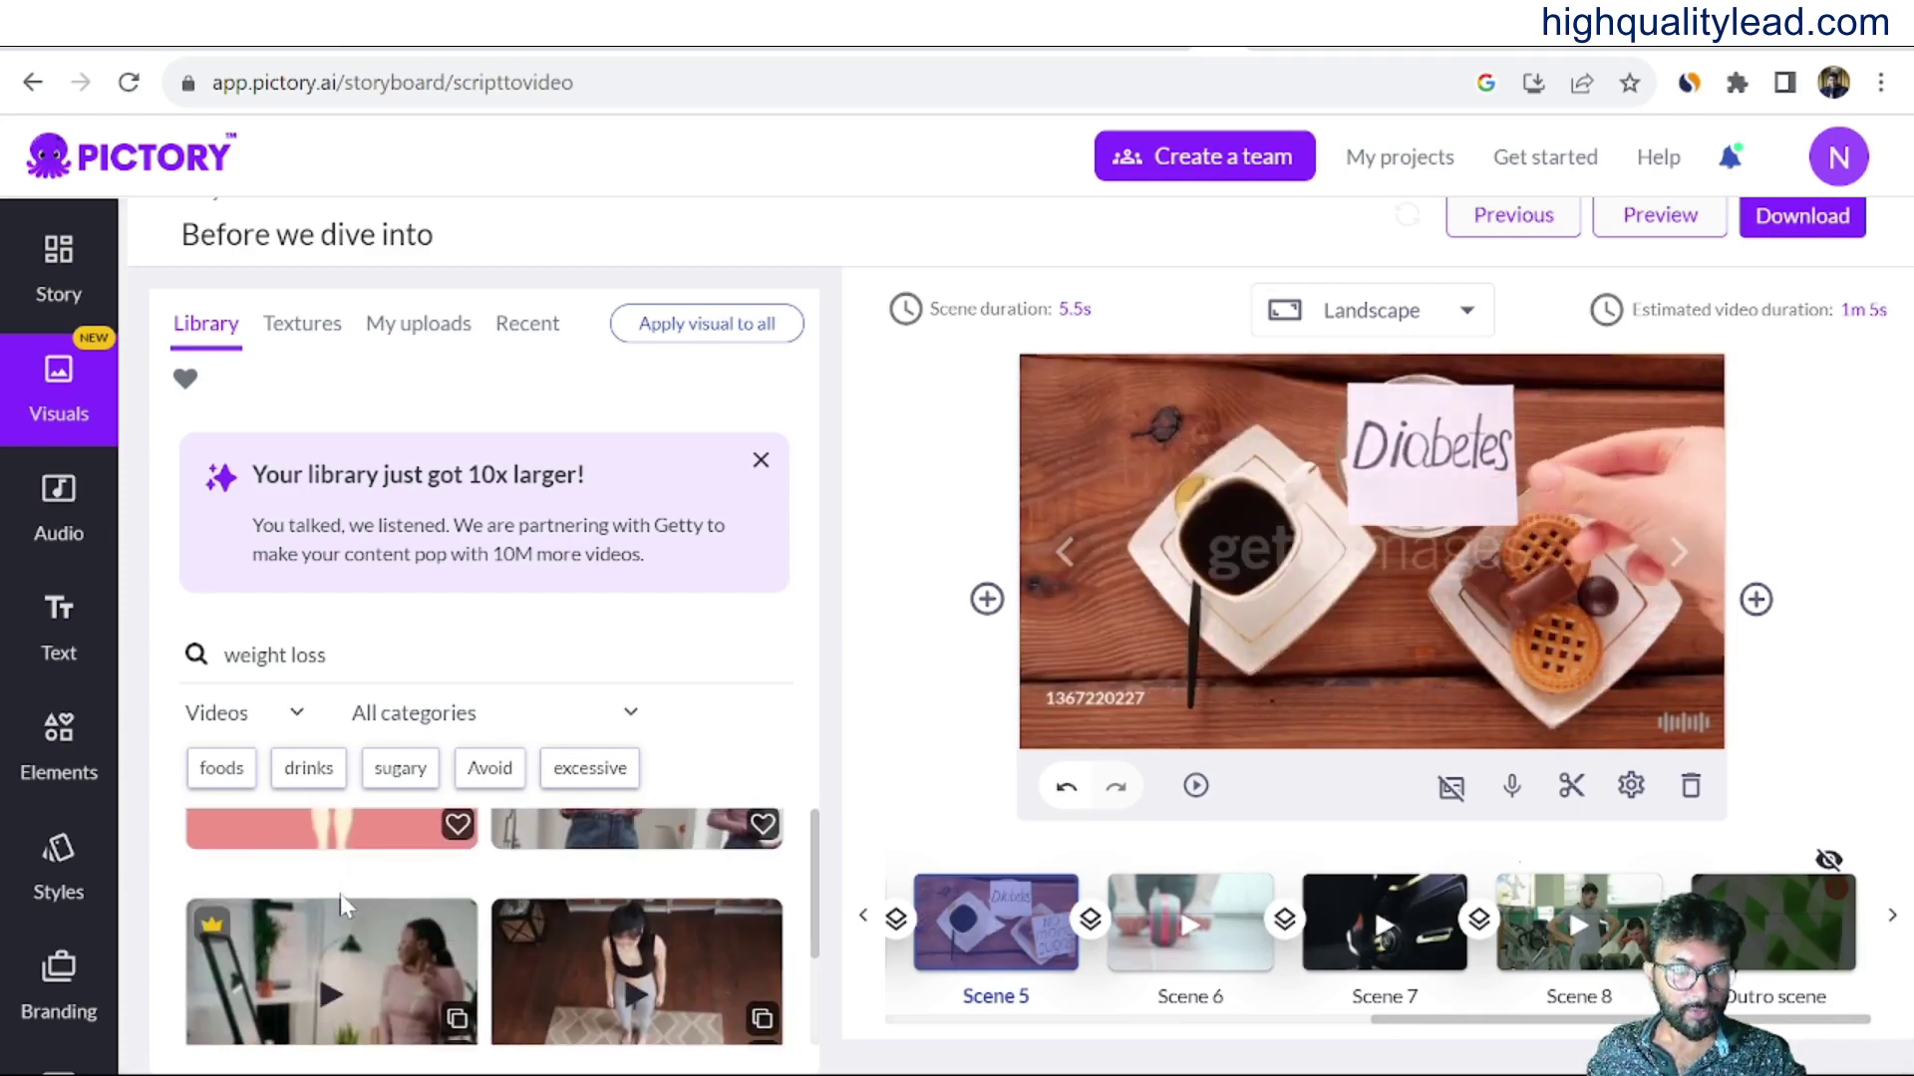
scroll(339, 894, down, 2)
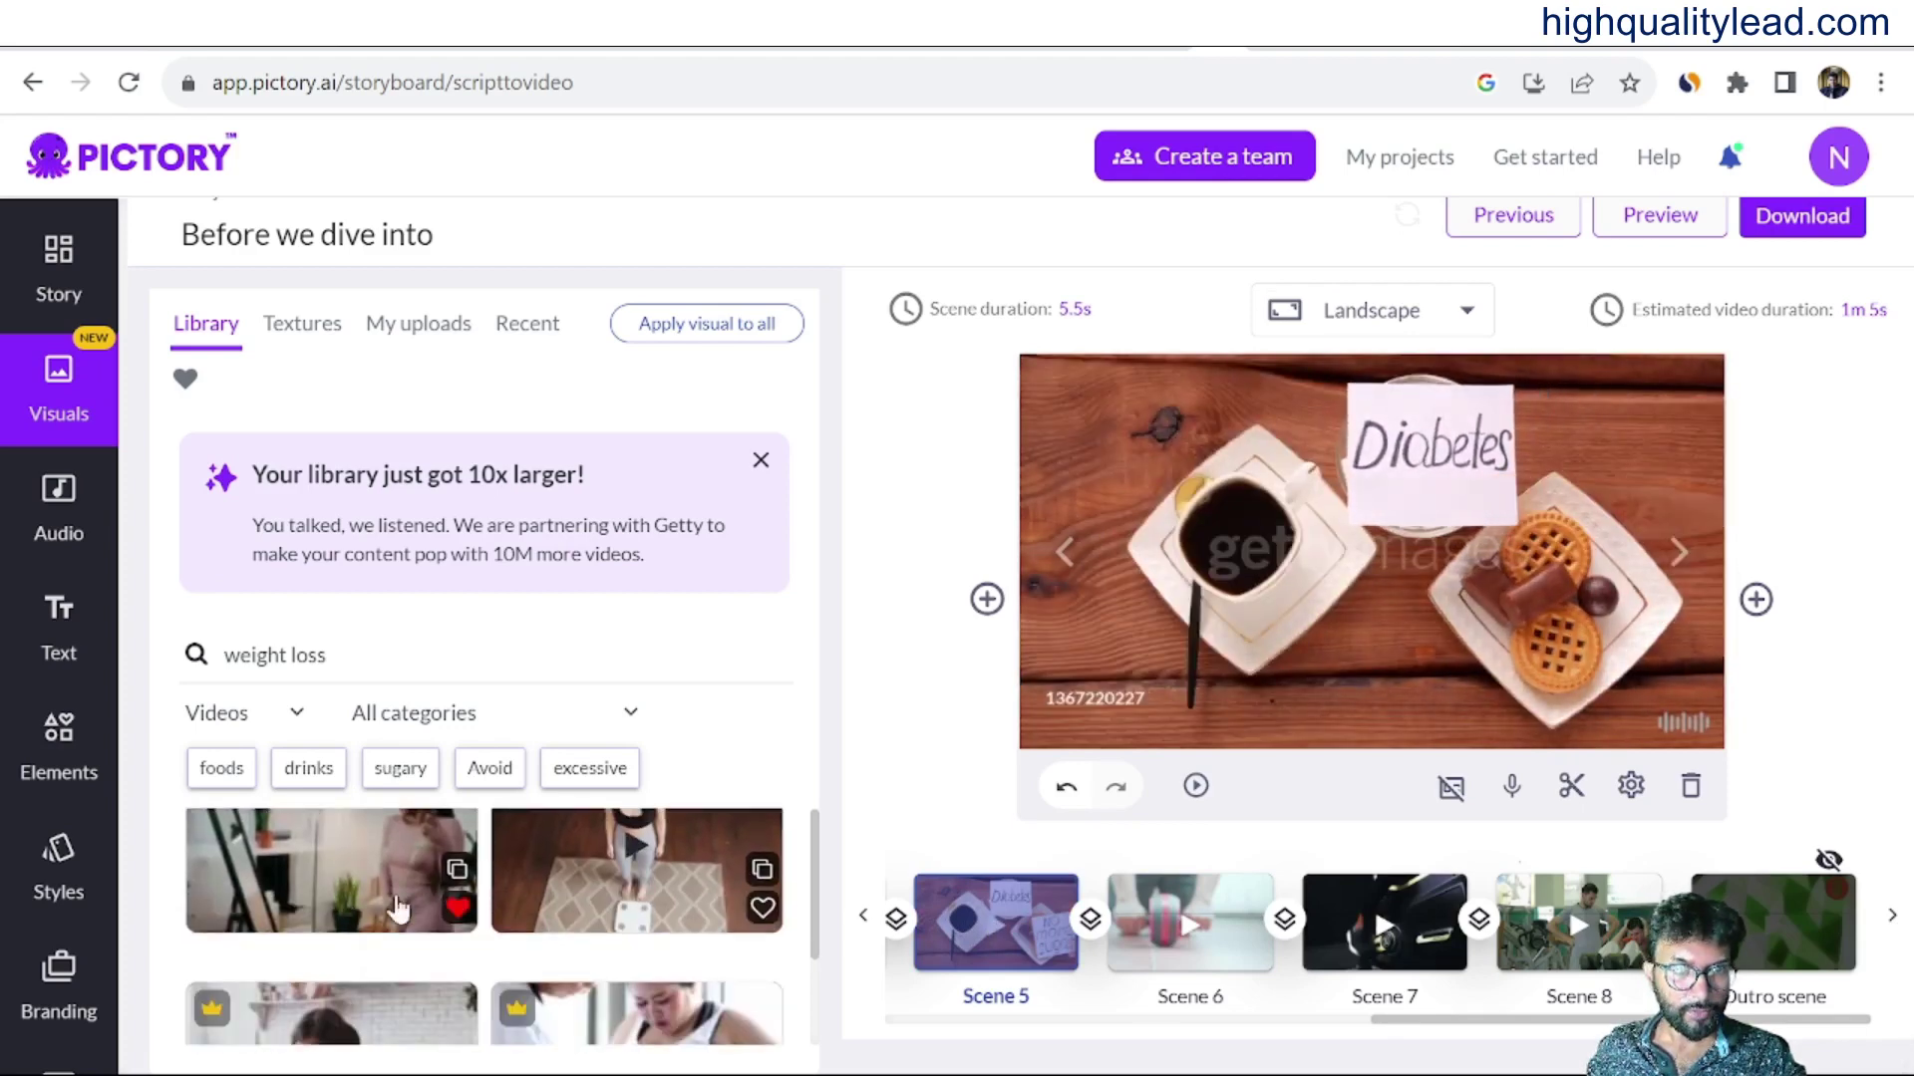
click(668, 869)
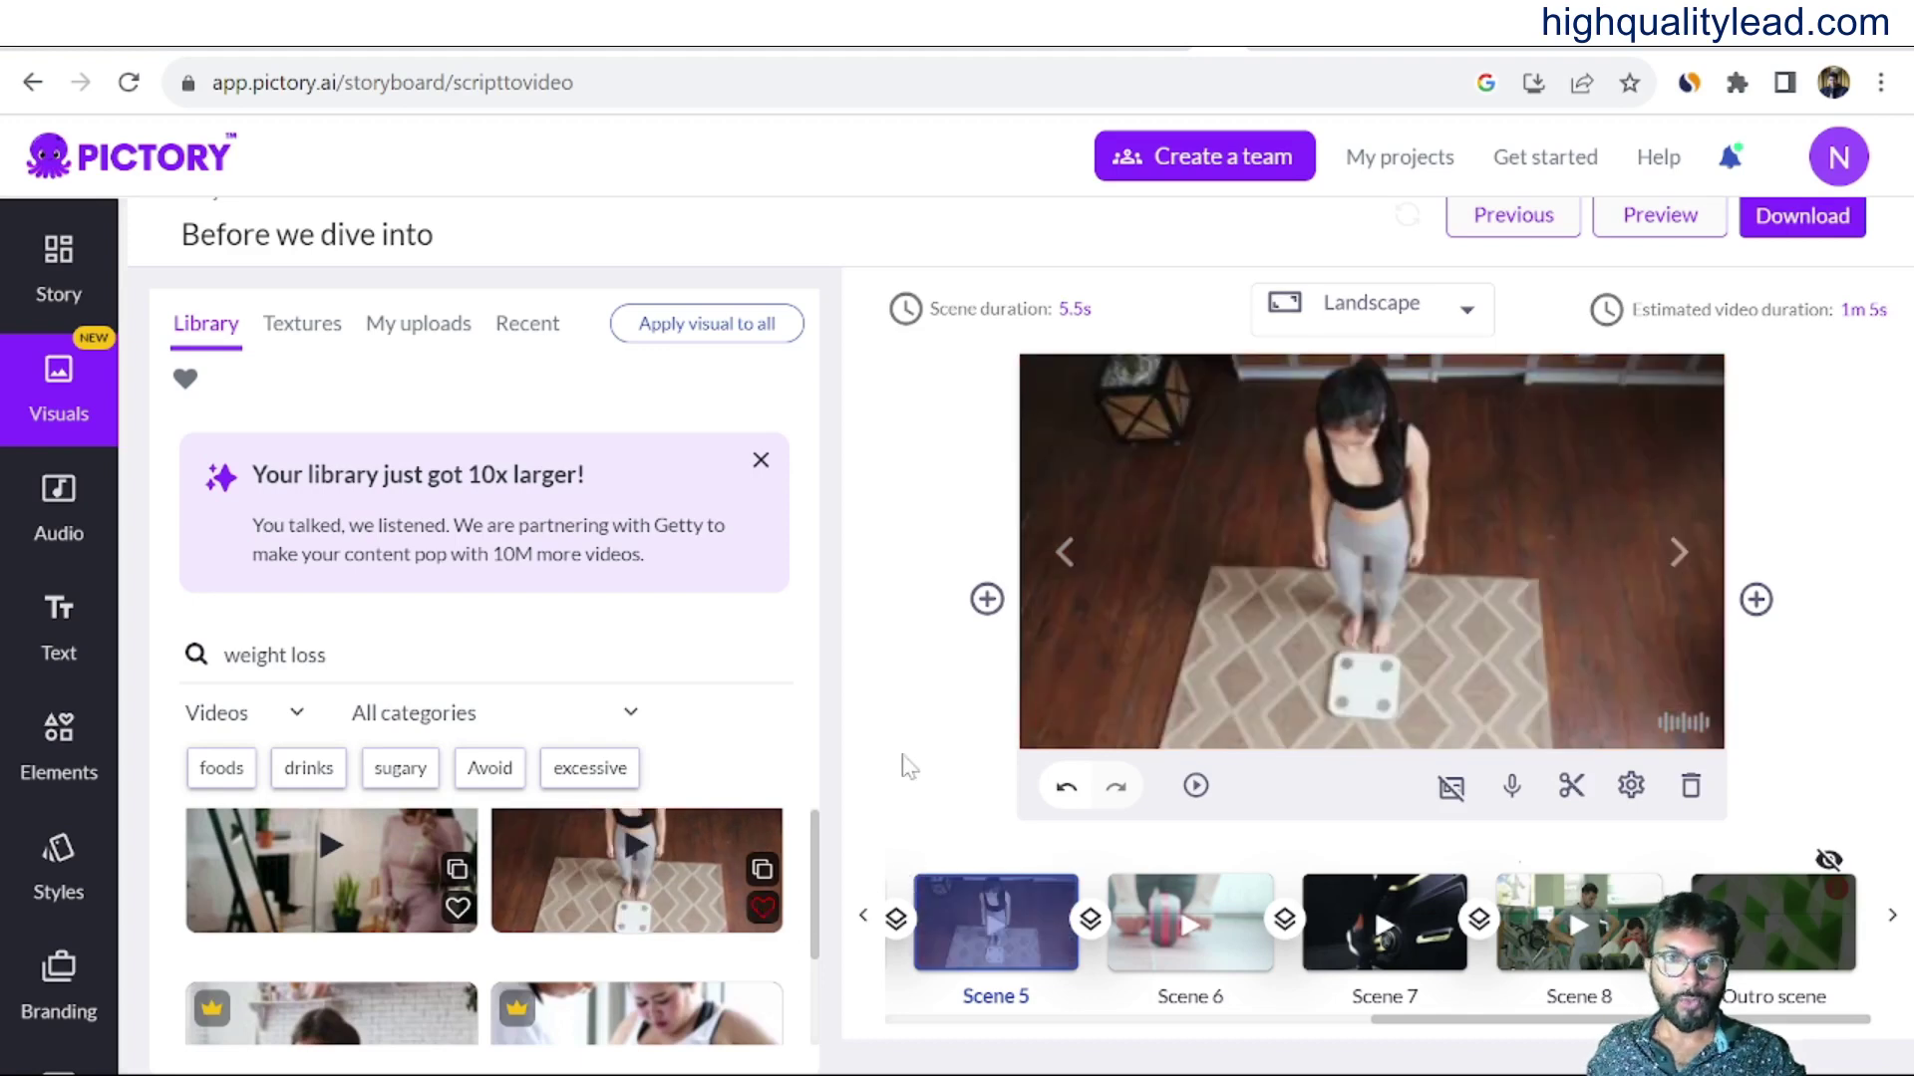
Replace Scene 1's visual with the "weight loss" library clip of bare legs stepping onto a glass bathroom scale.
click(862, 917)
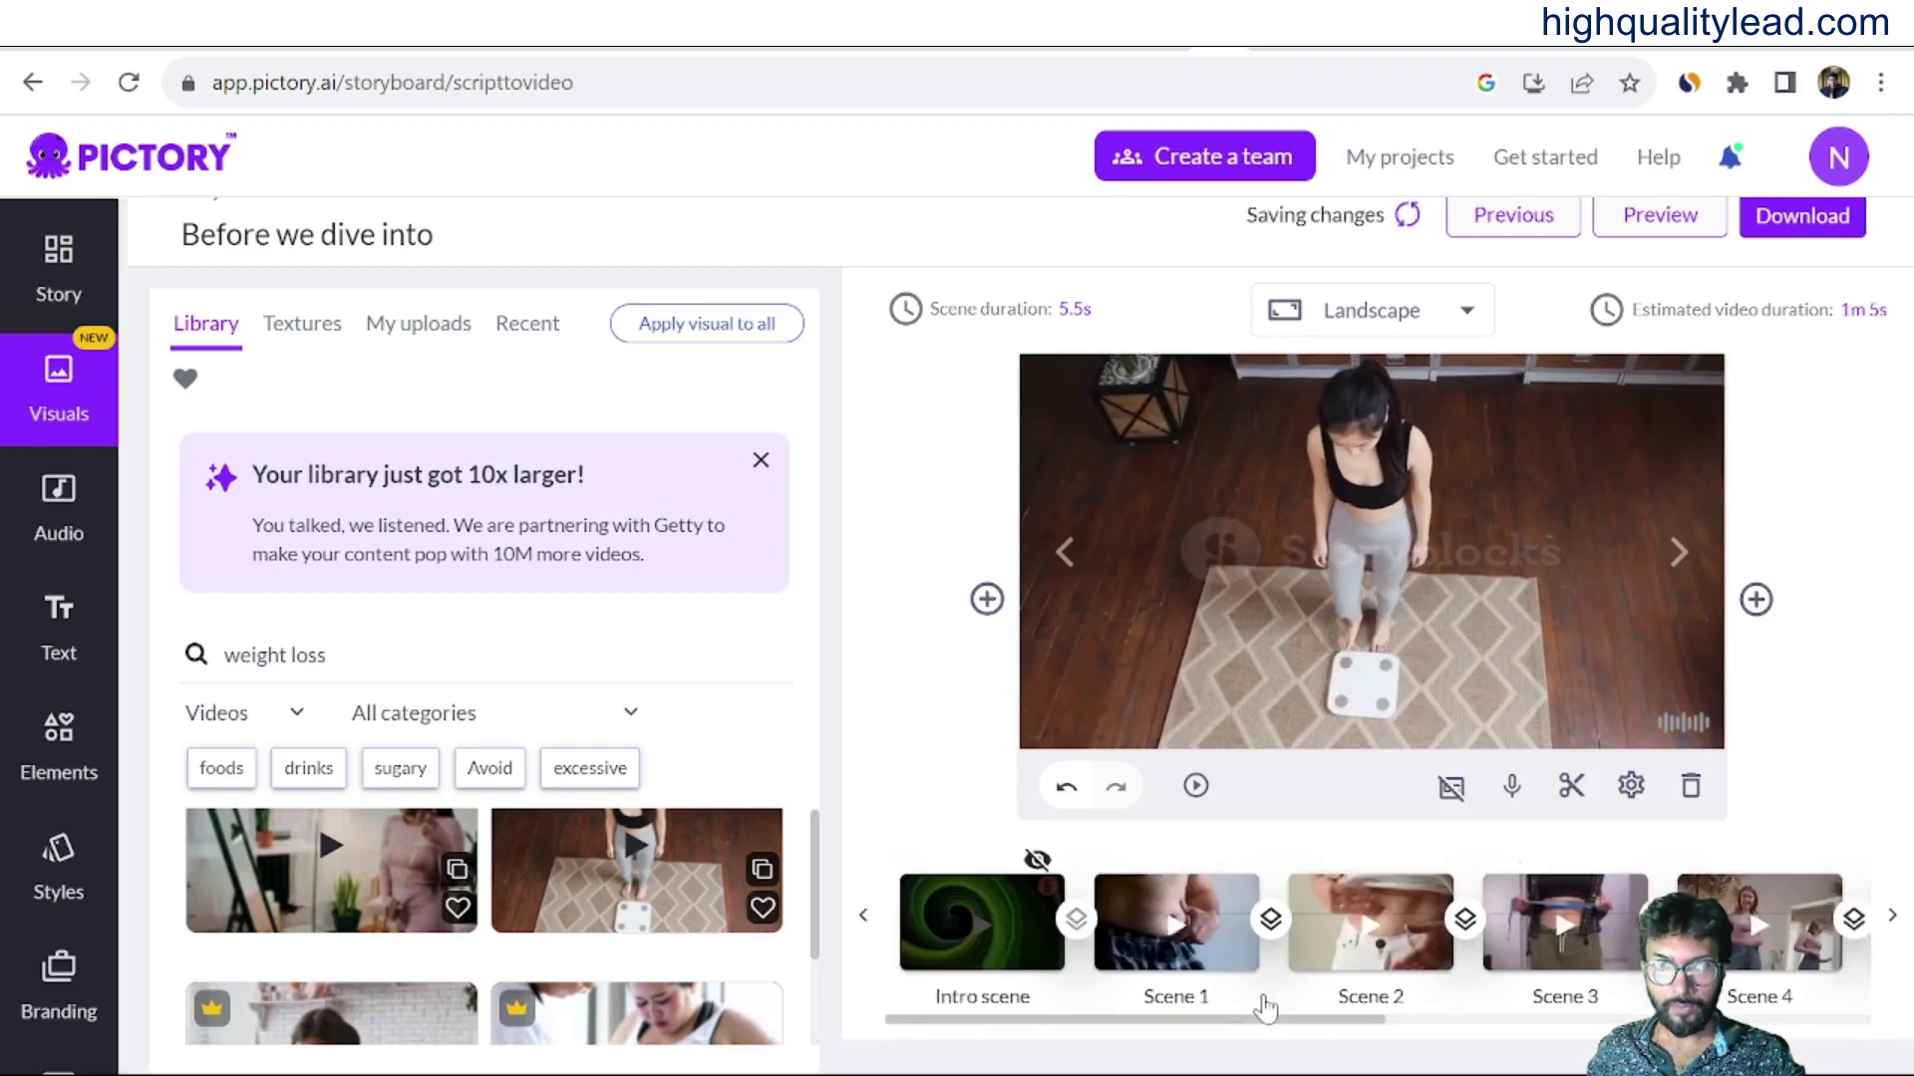
click(1191, 949)
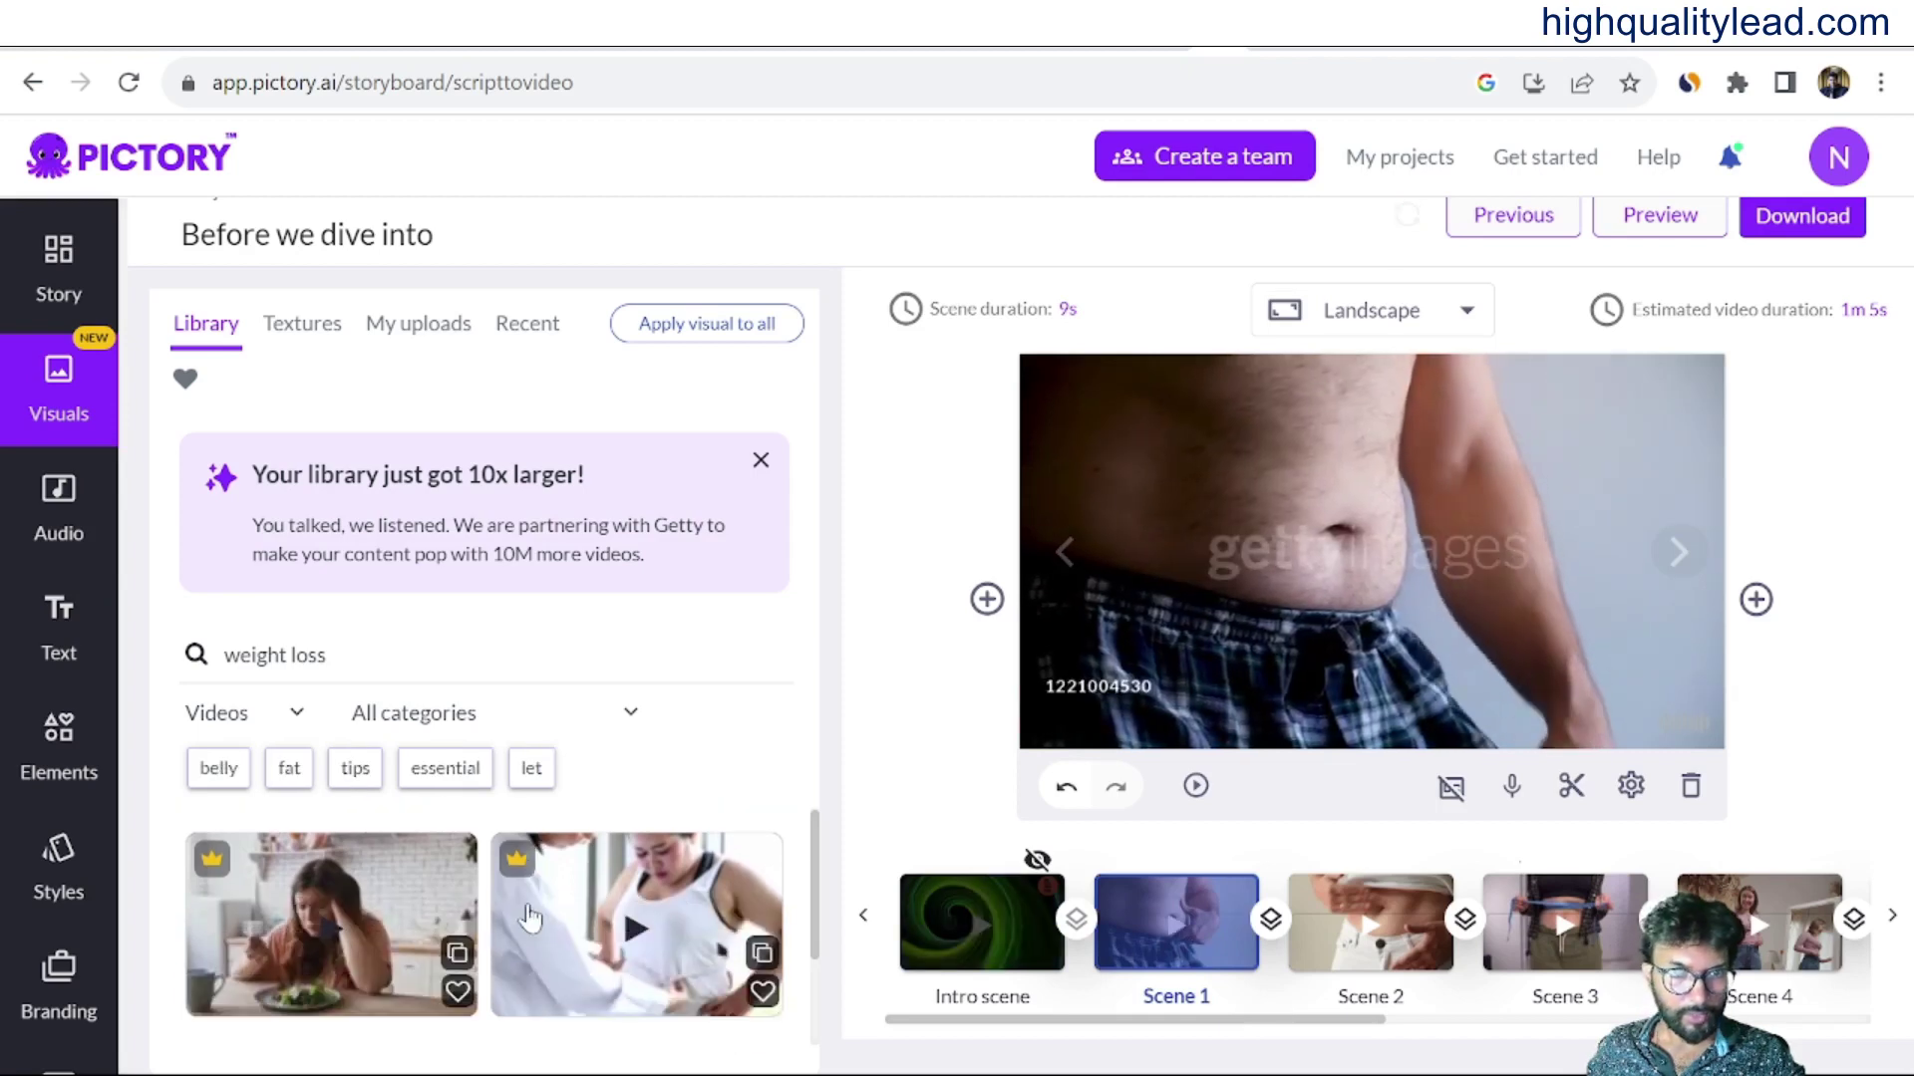
scroll(530, 919, down, 2)
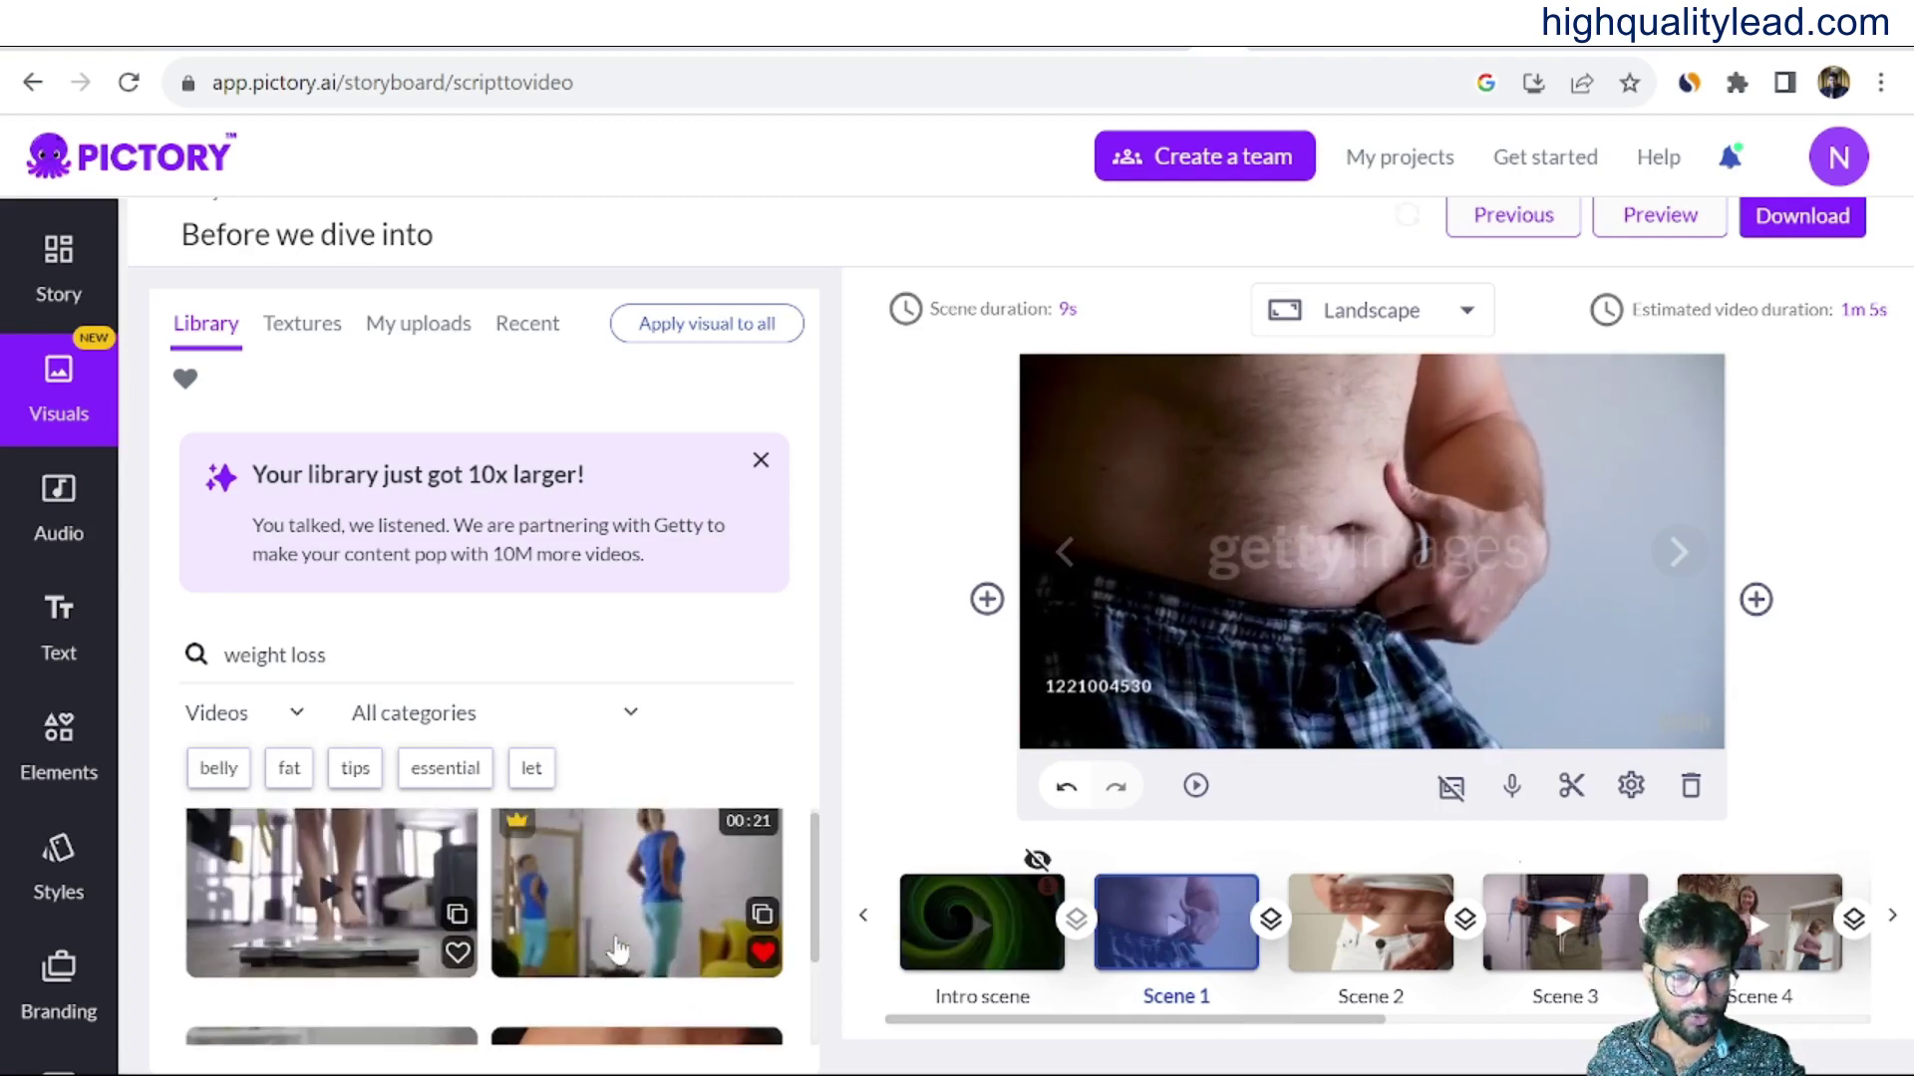
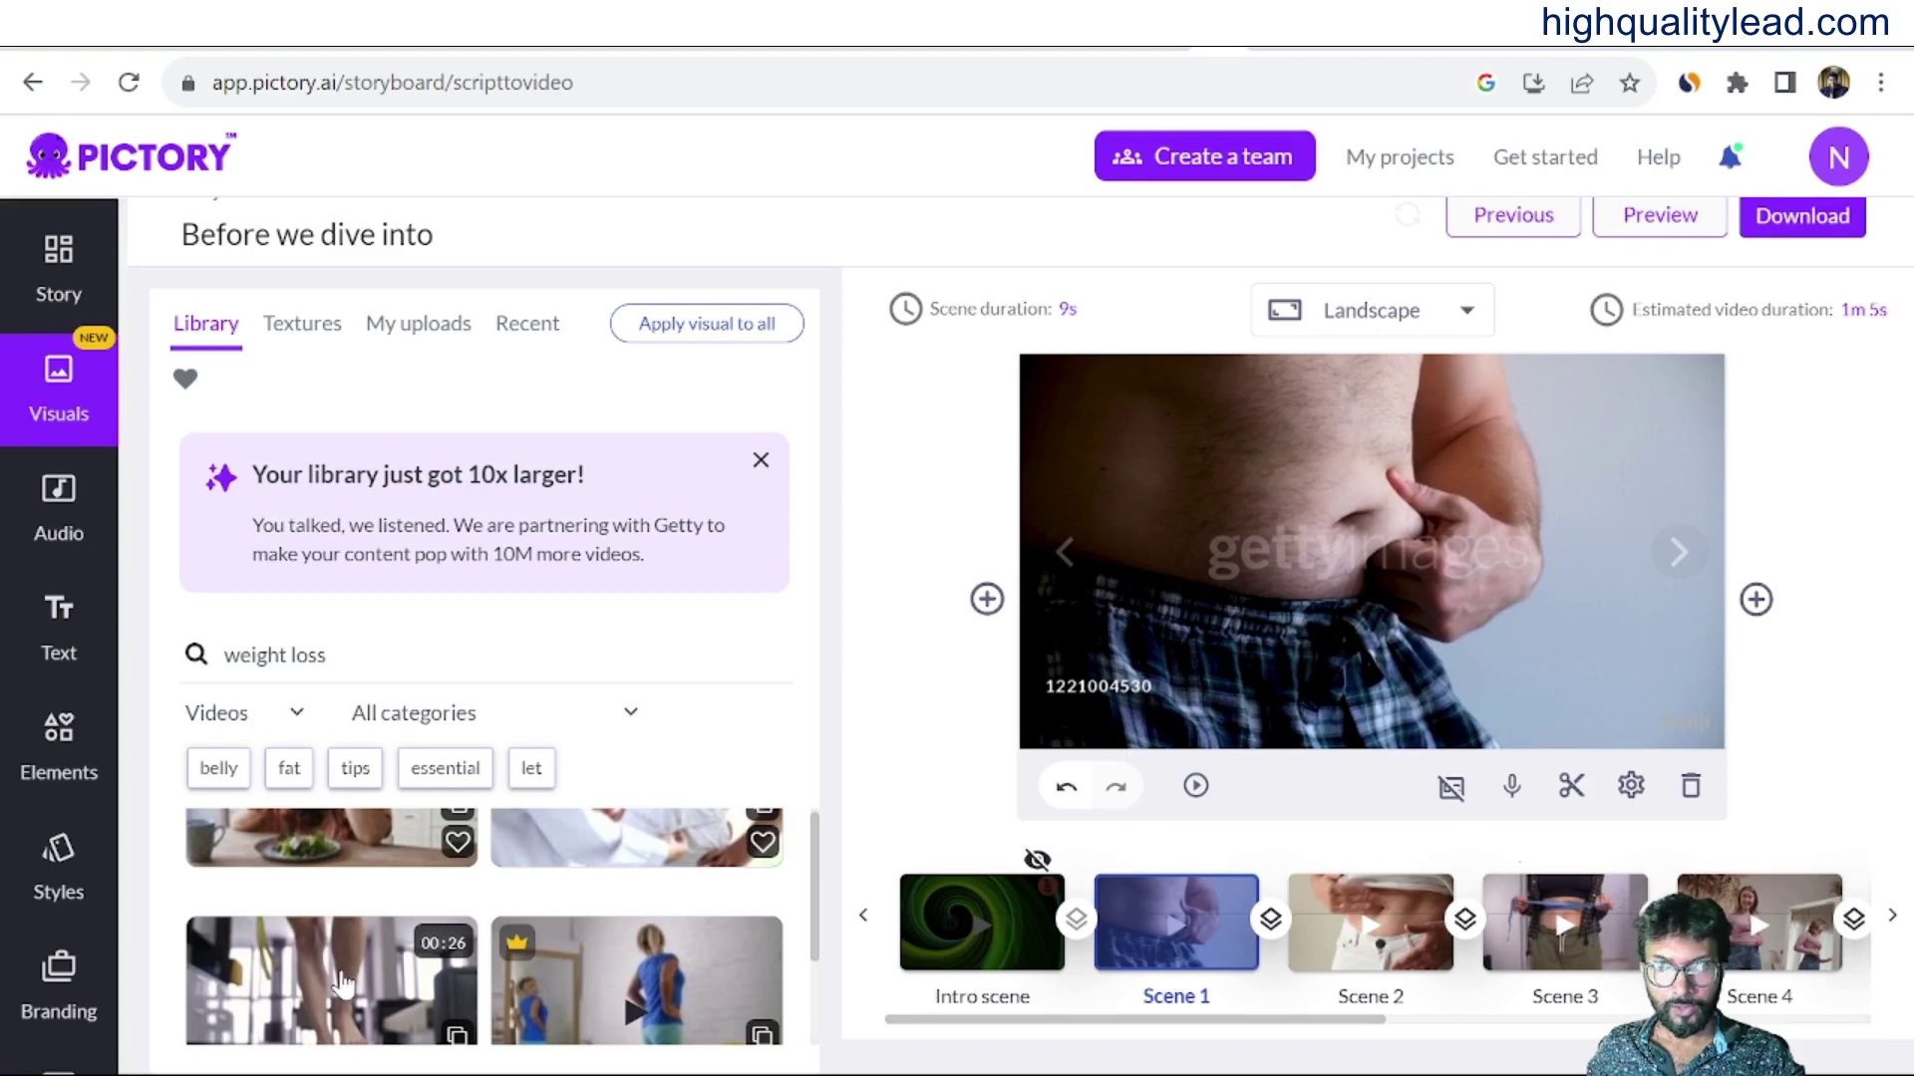
click(342, 984)
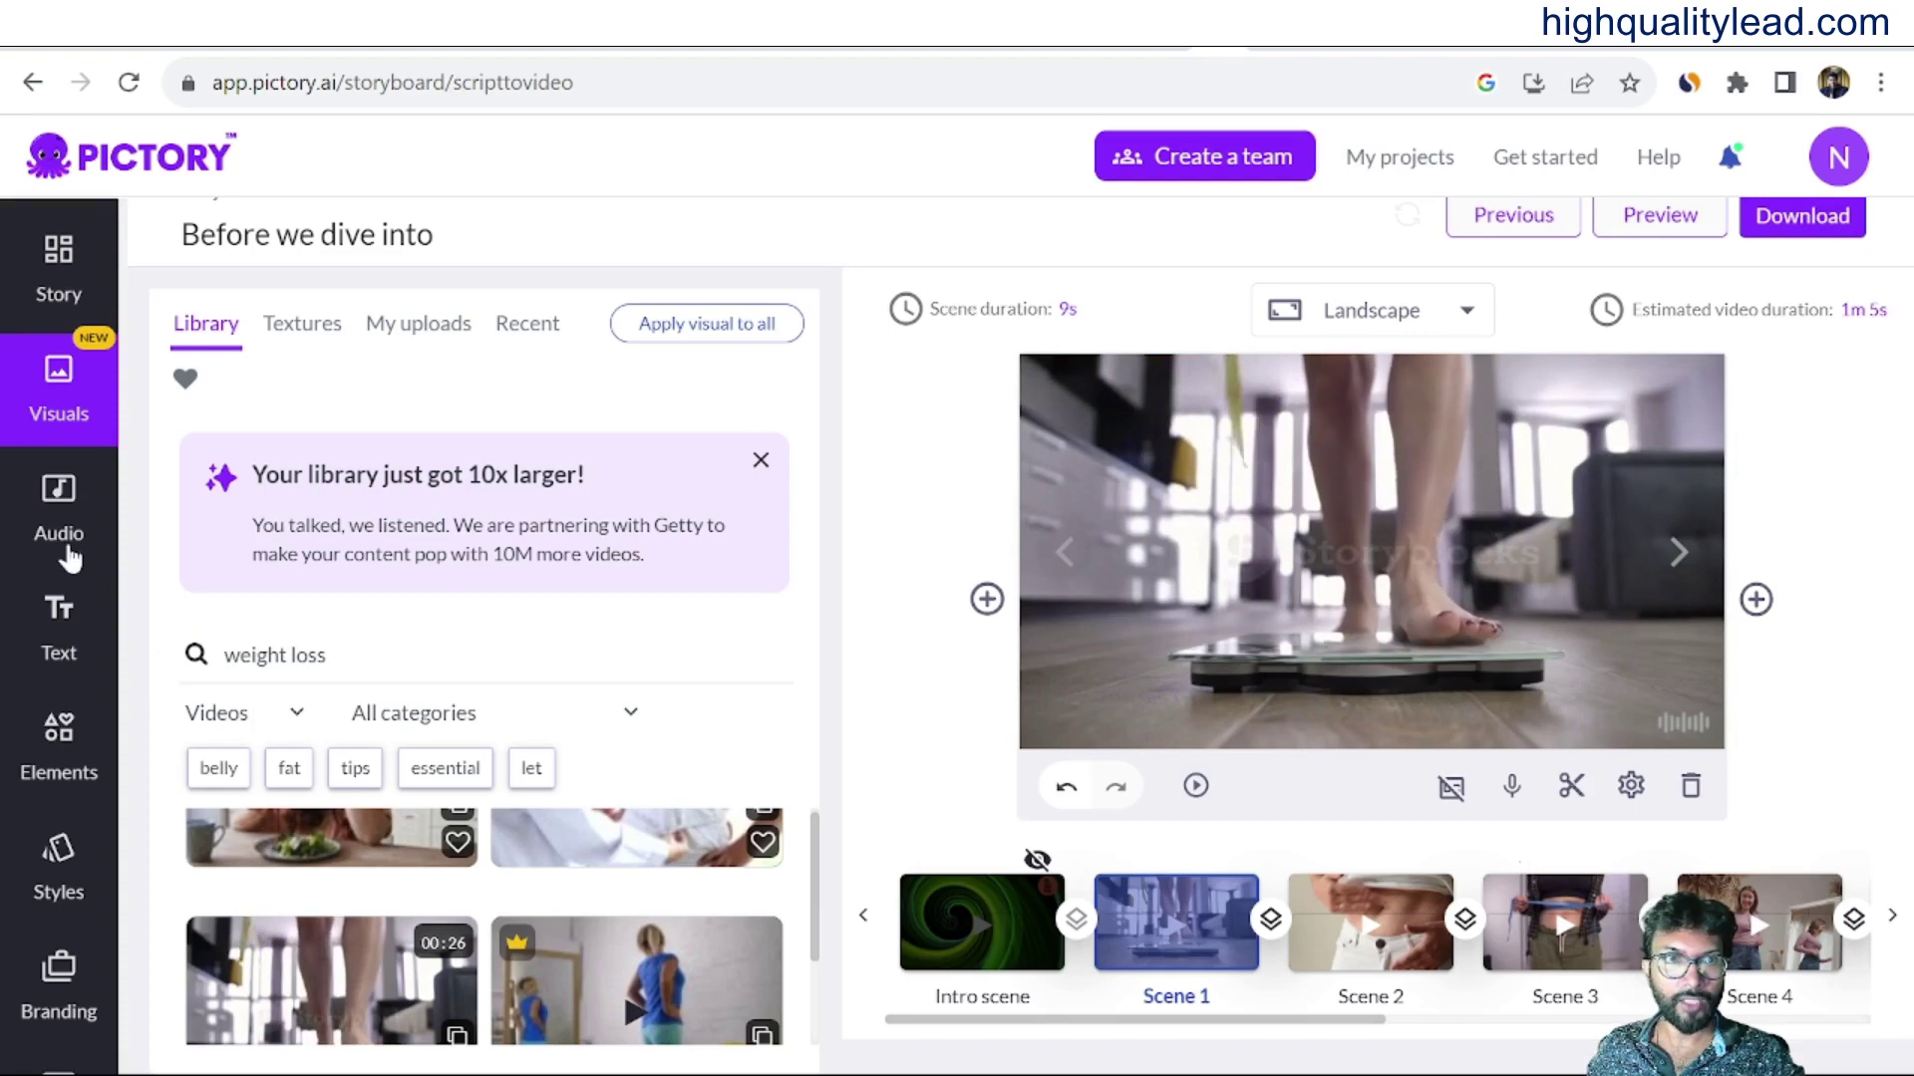
click(187, 381)
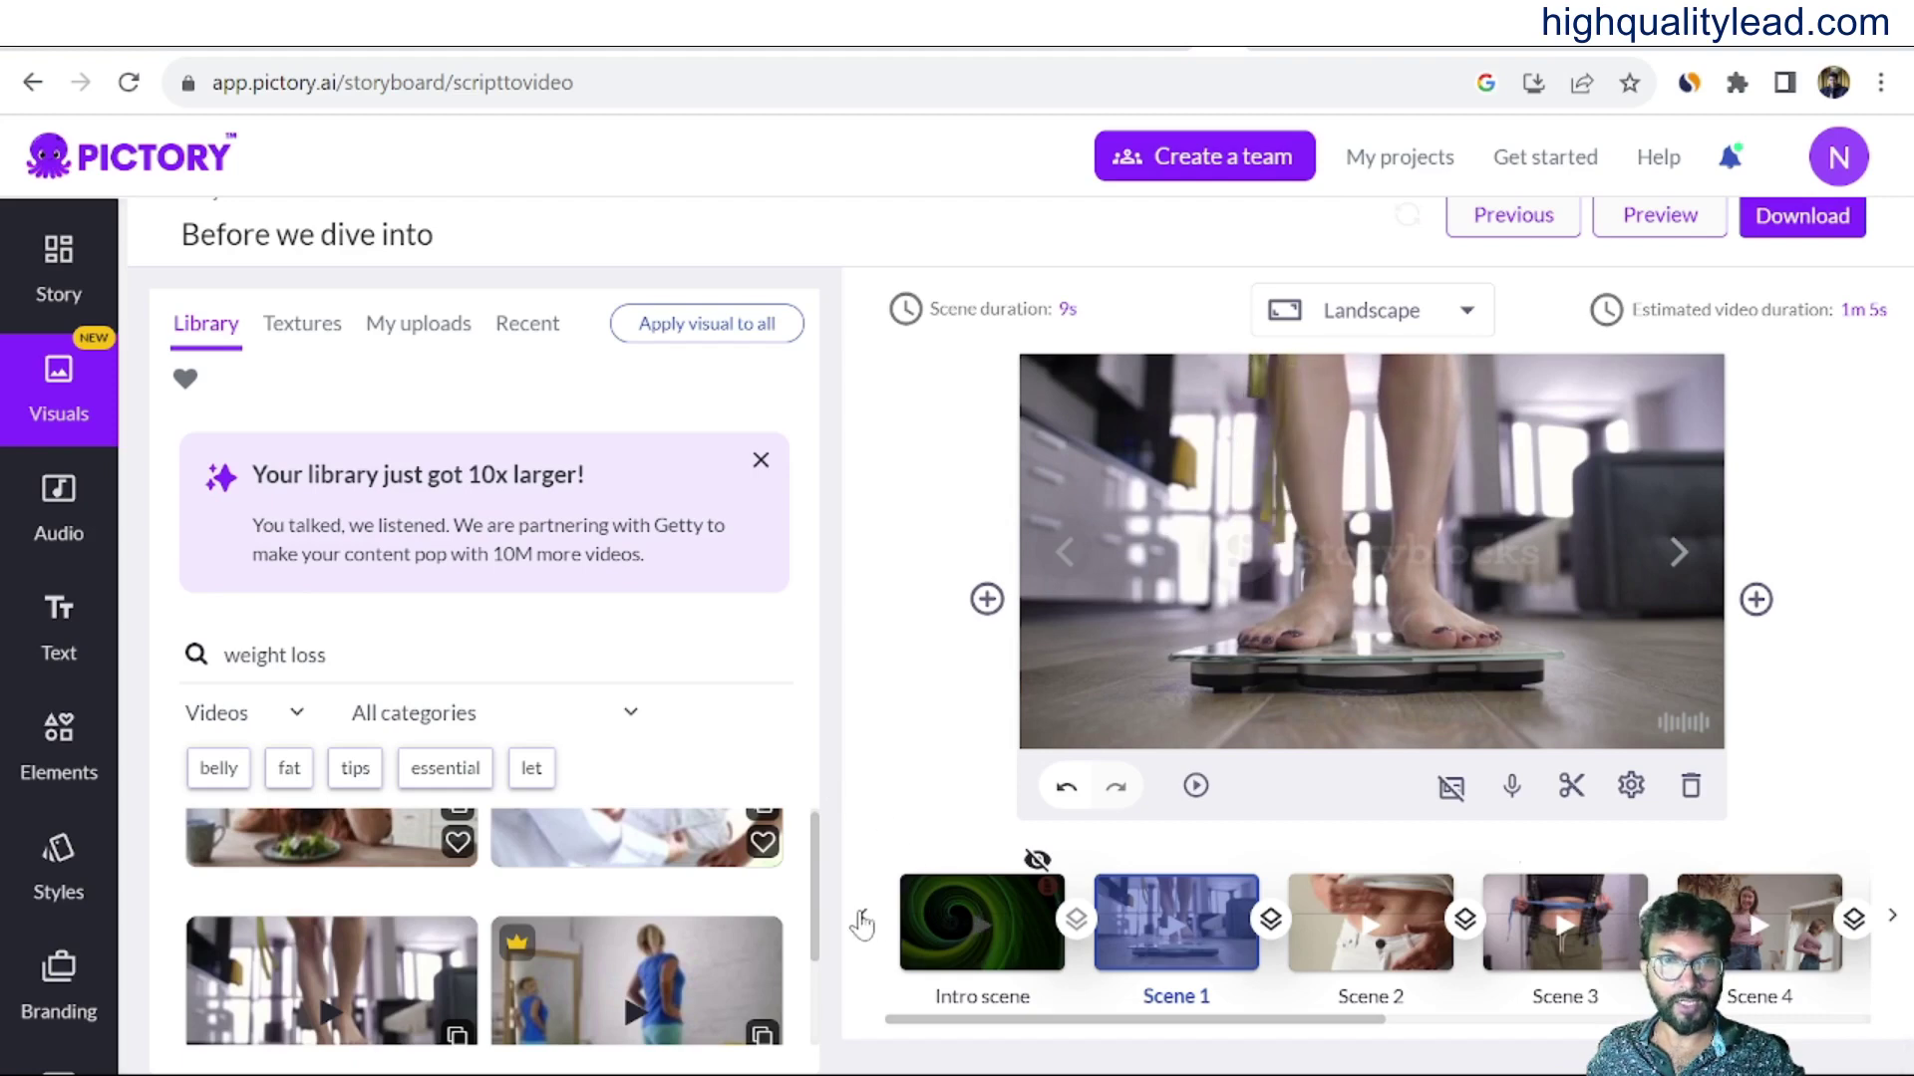
Enable the intro scene and disable it again.
click(1036, 860)
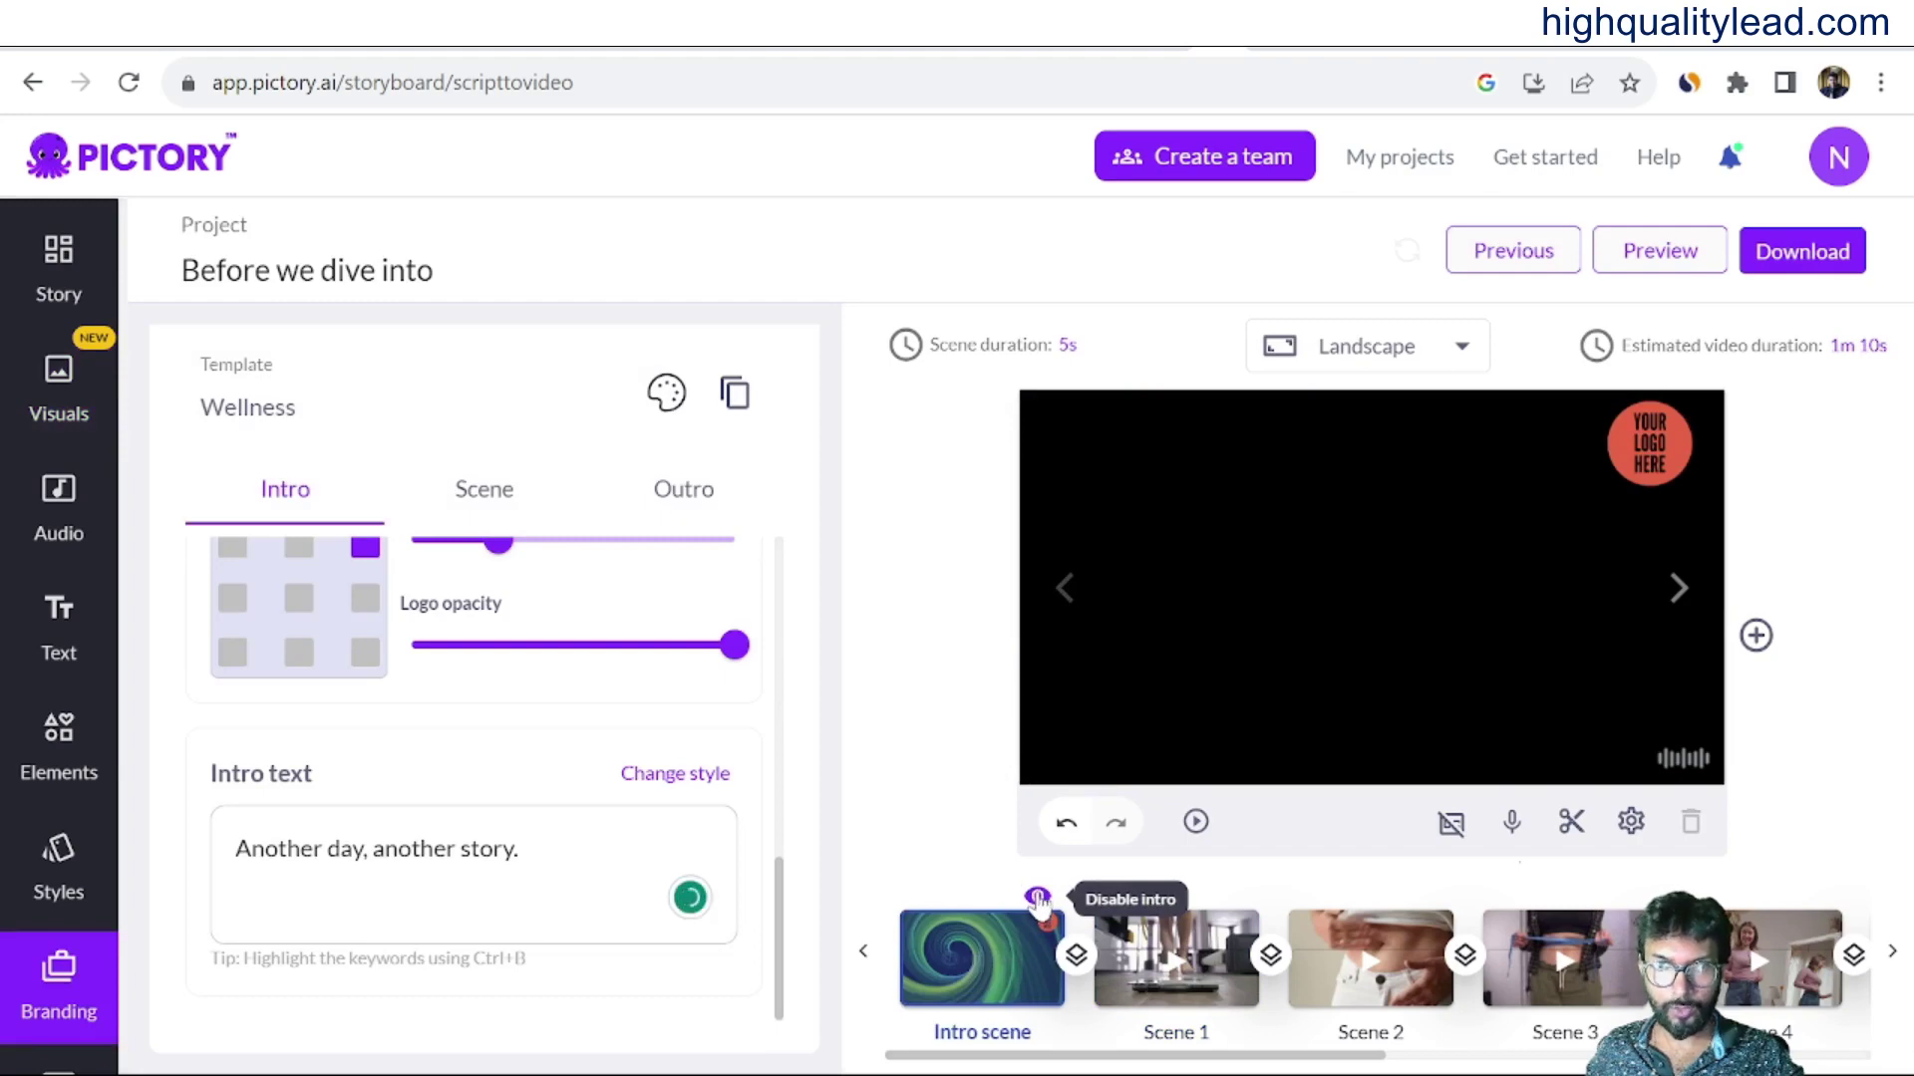
click(1037, 897)
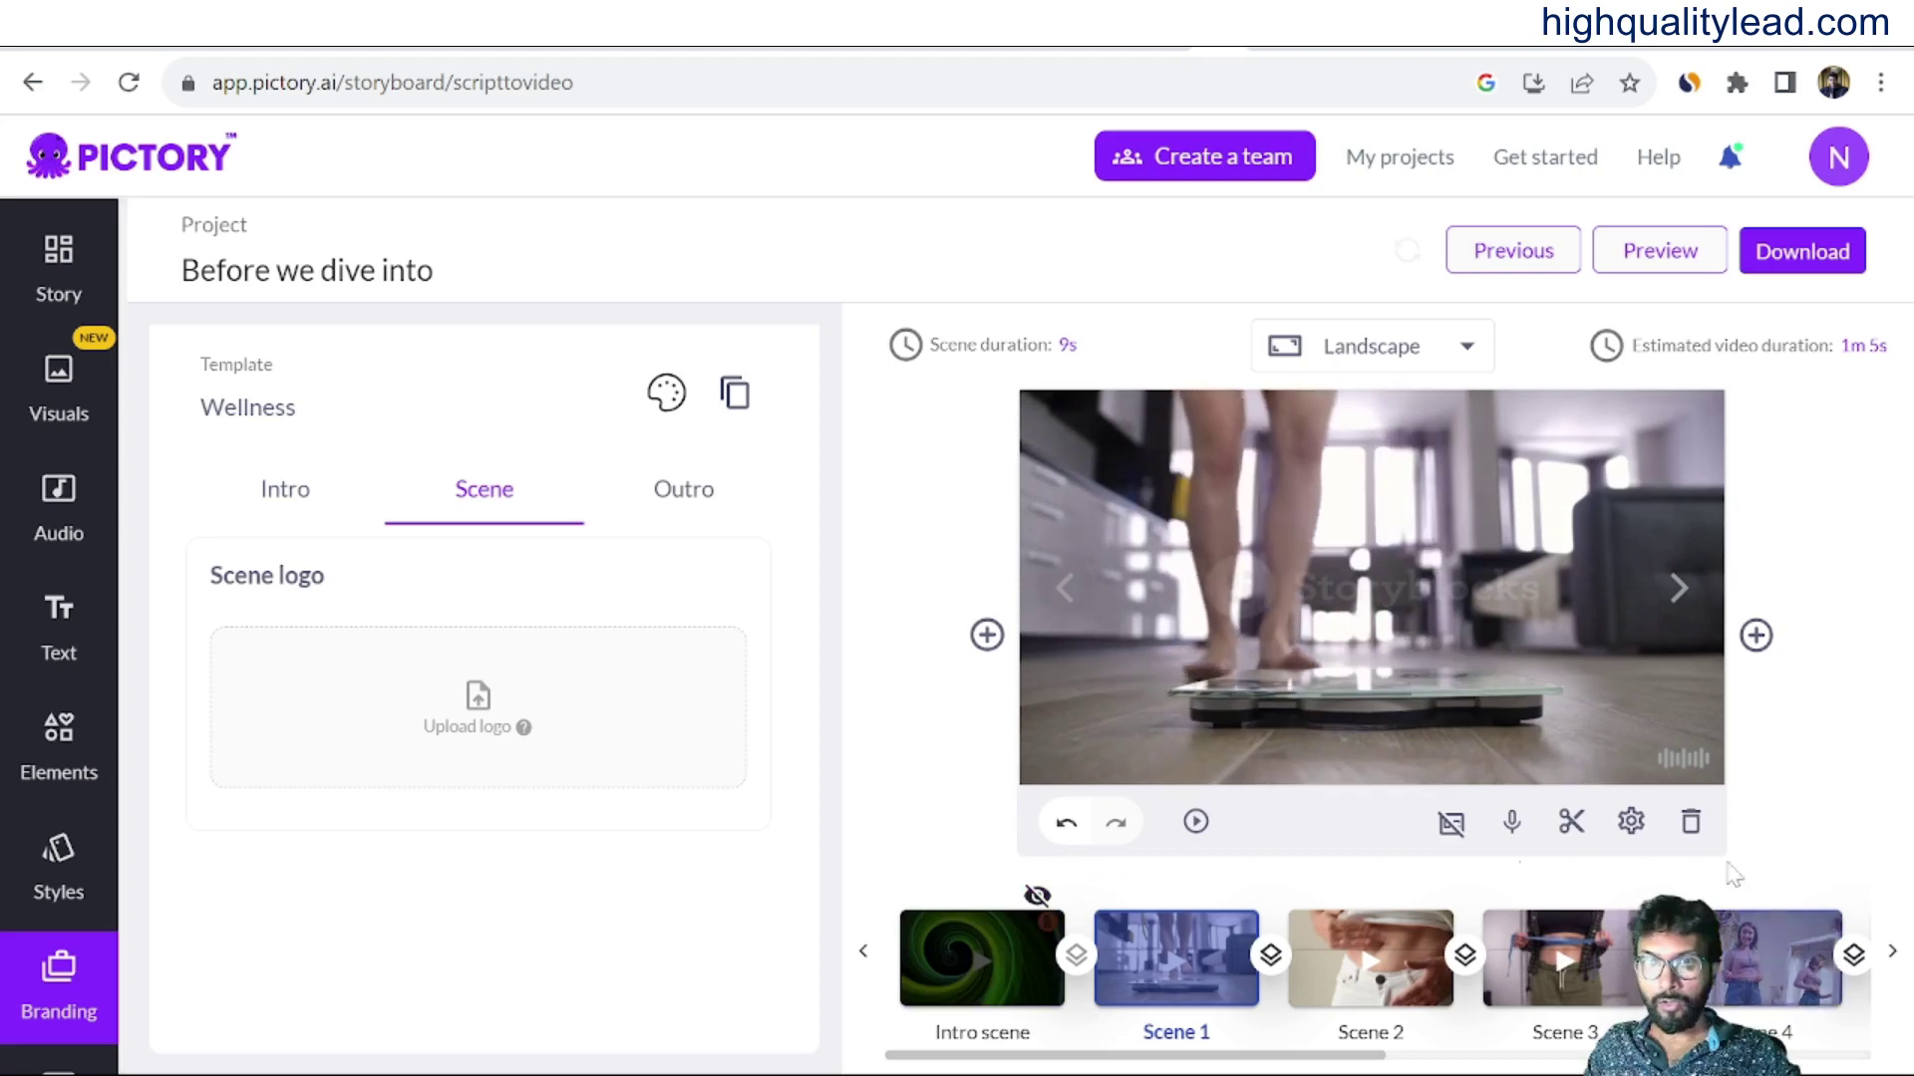
Apply the English (US) AI voice-over "Ava, female", listen to its sample and look through the other voices.
click(1512, 821)
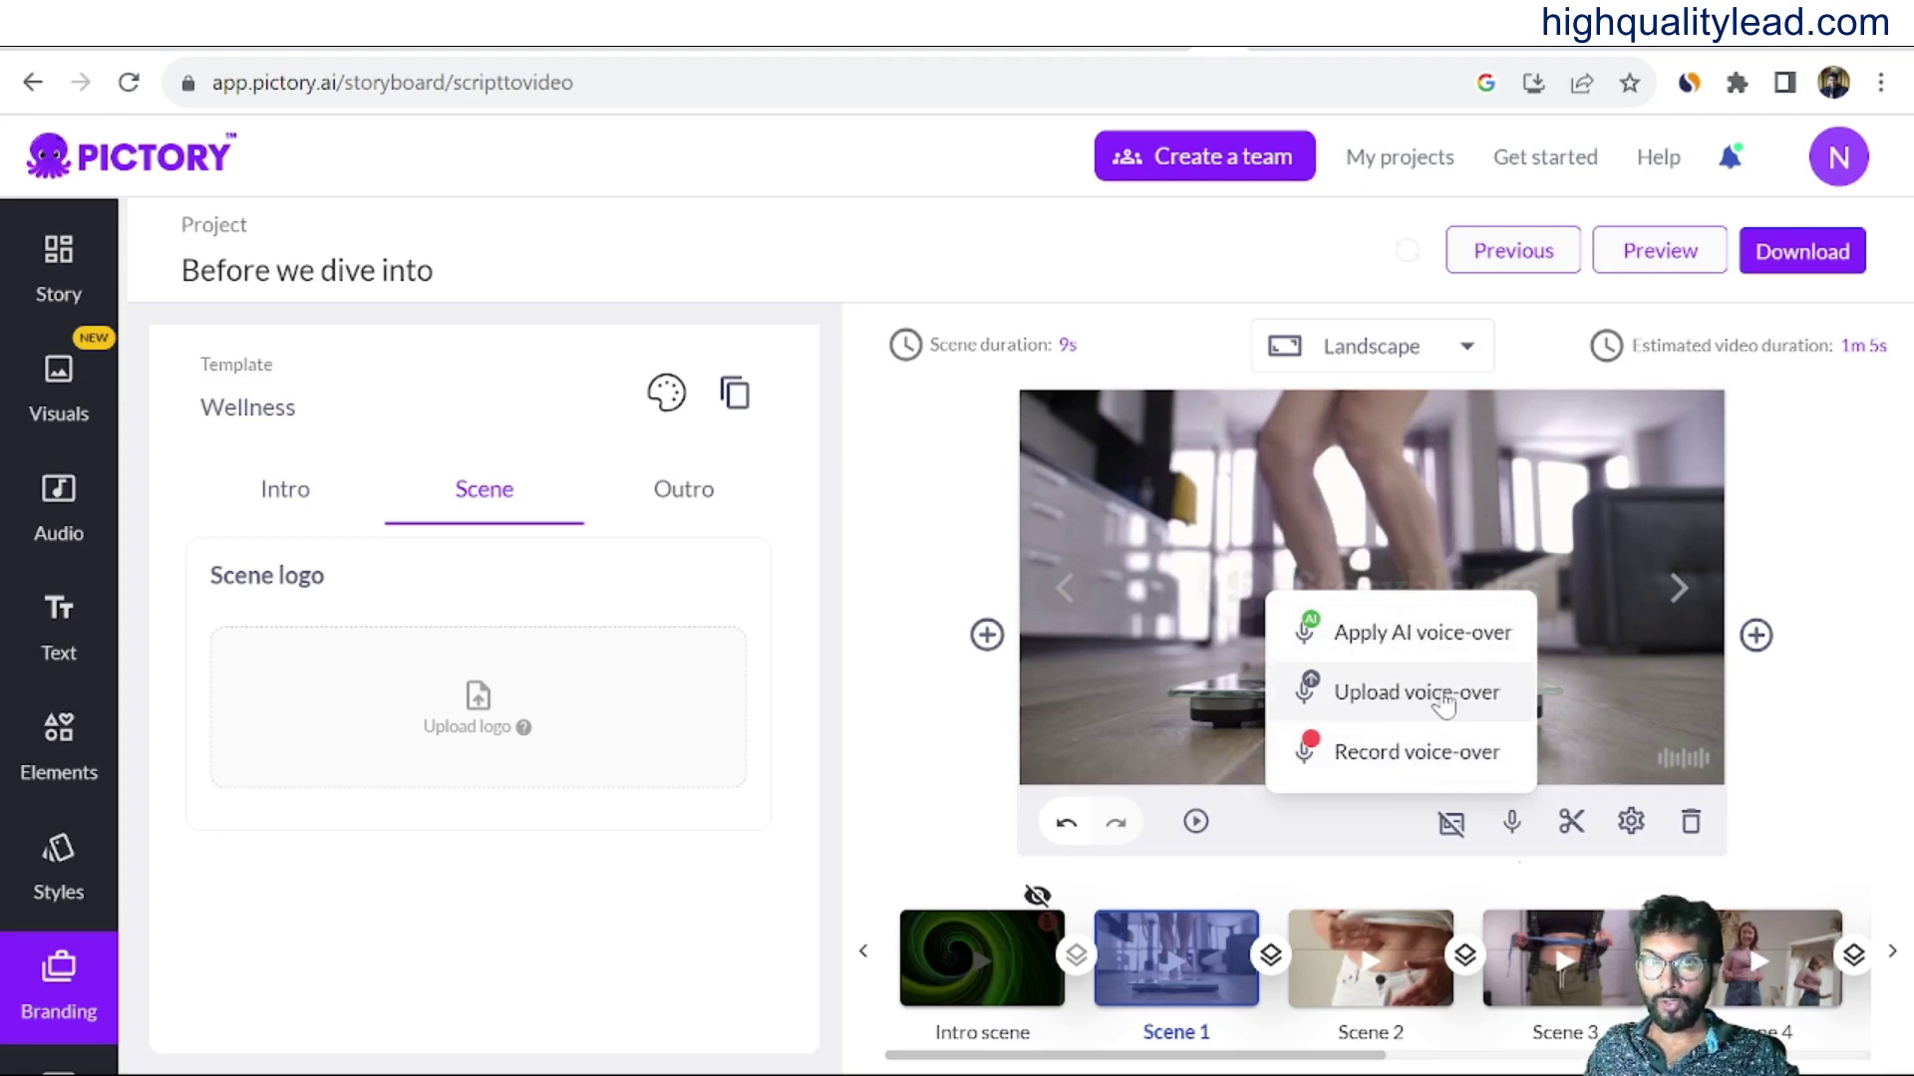
click(1365, 635)
mouse_move(499, 725)
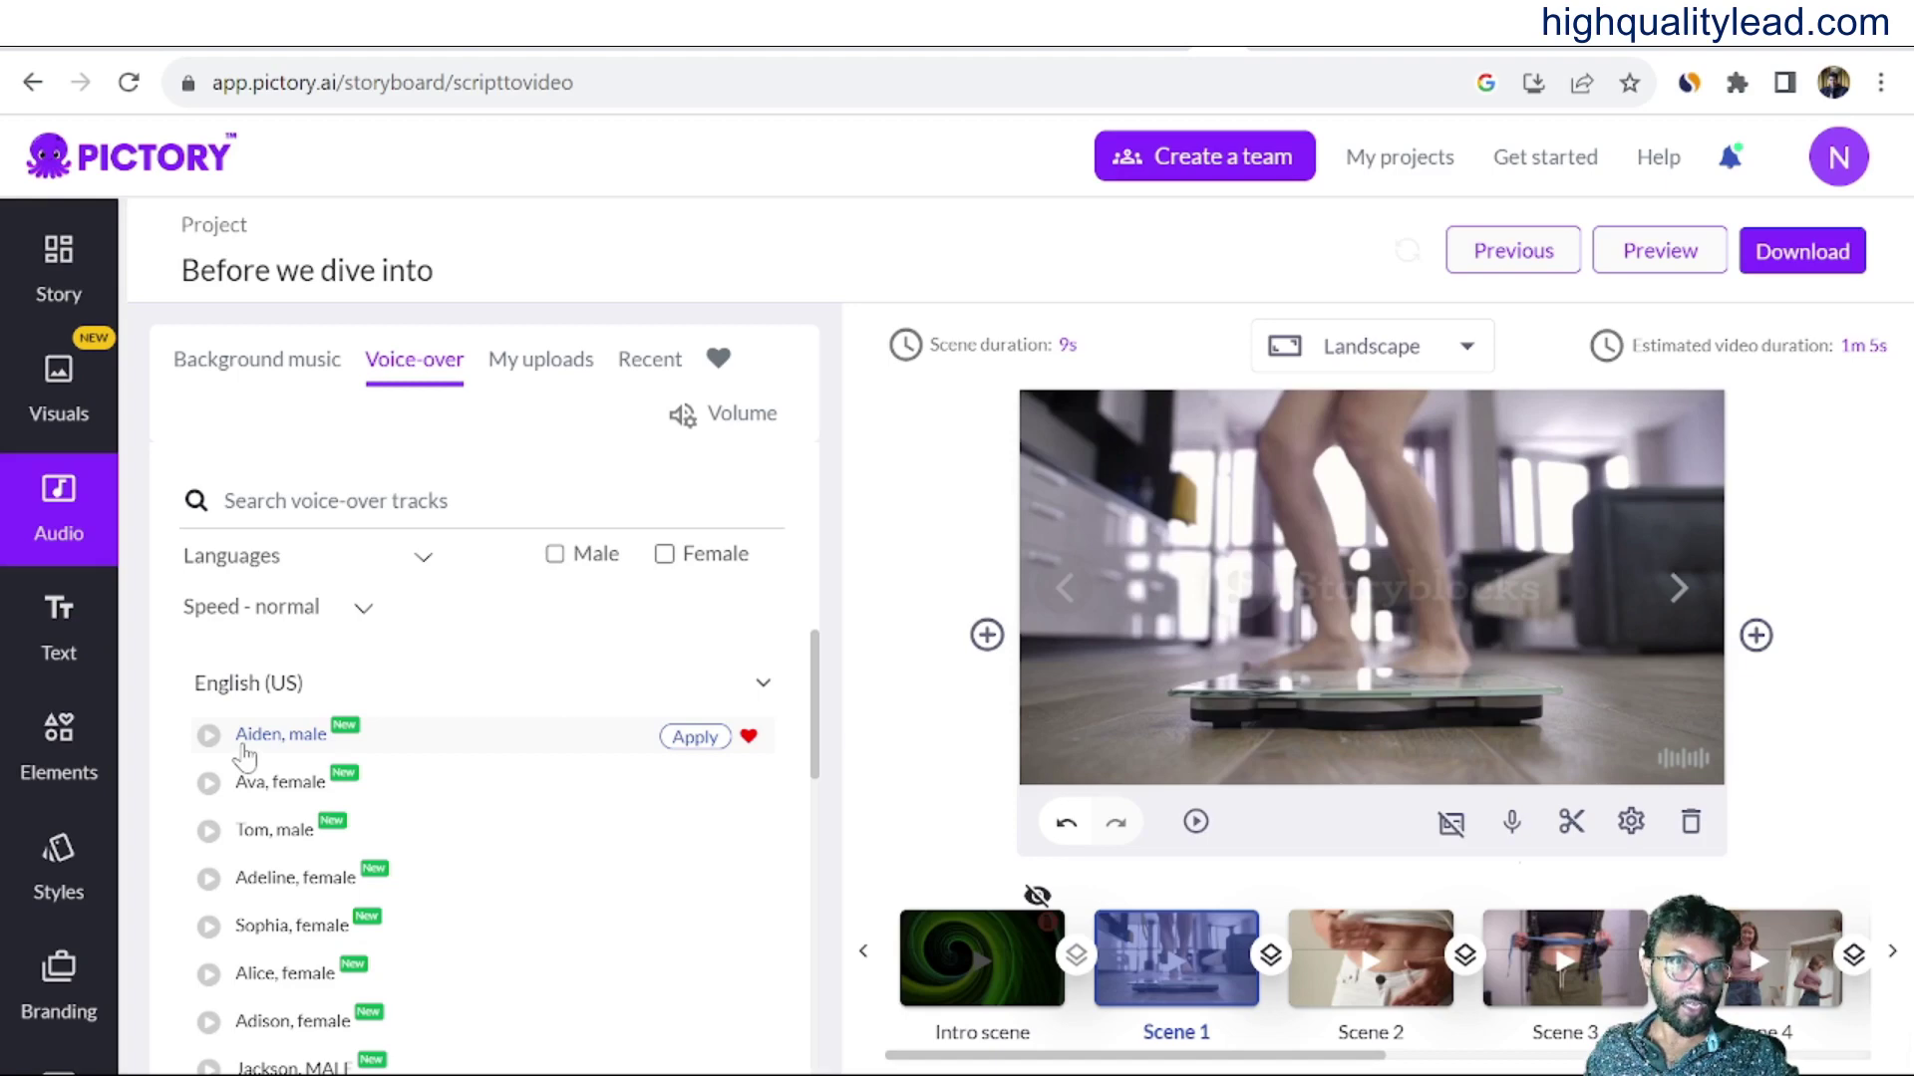
mouse_move(514, 829)
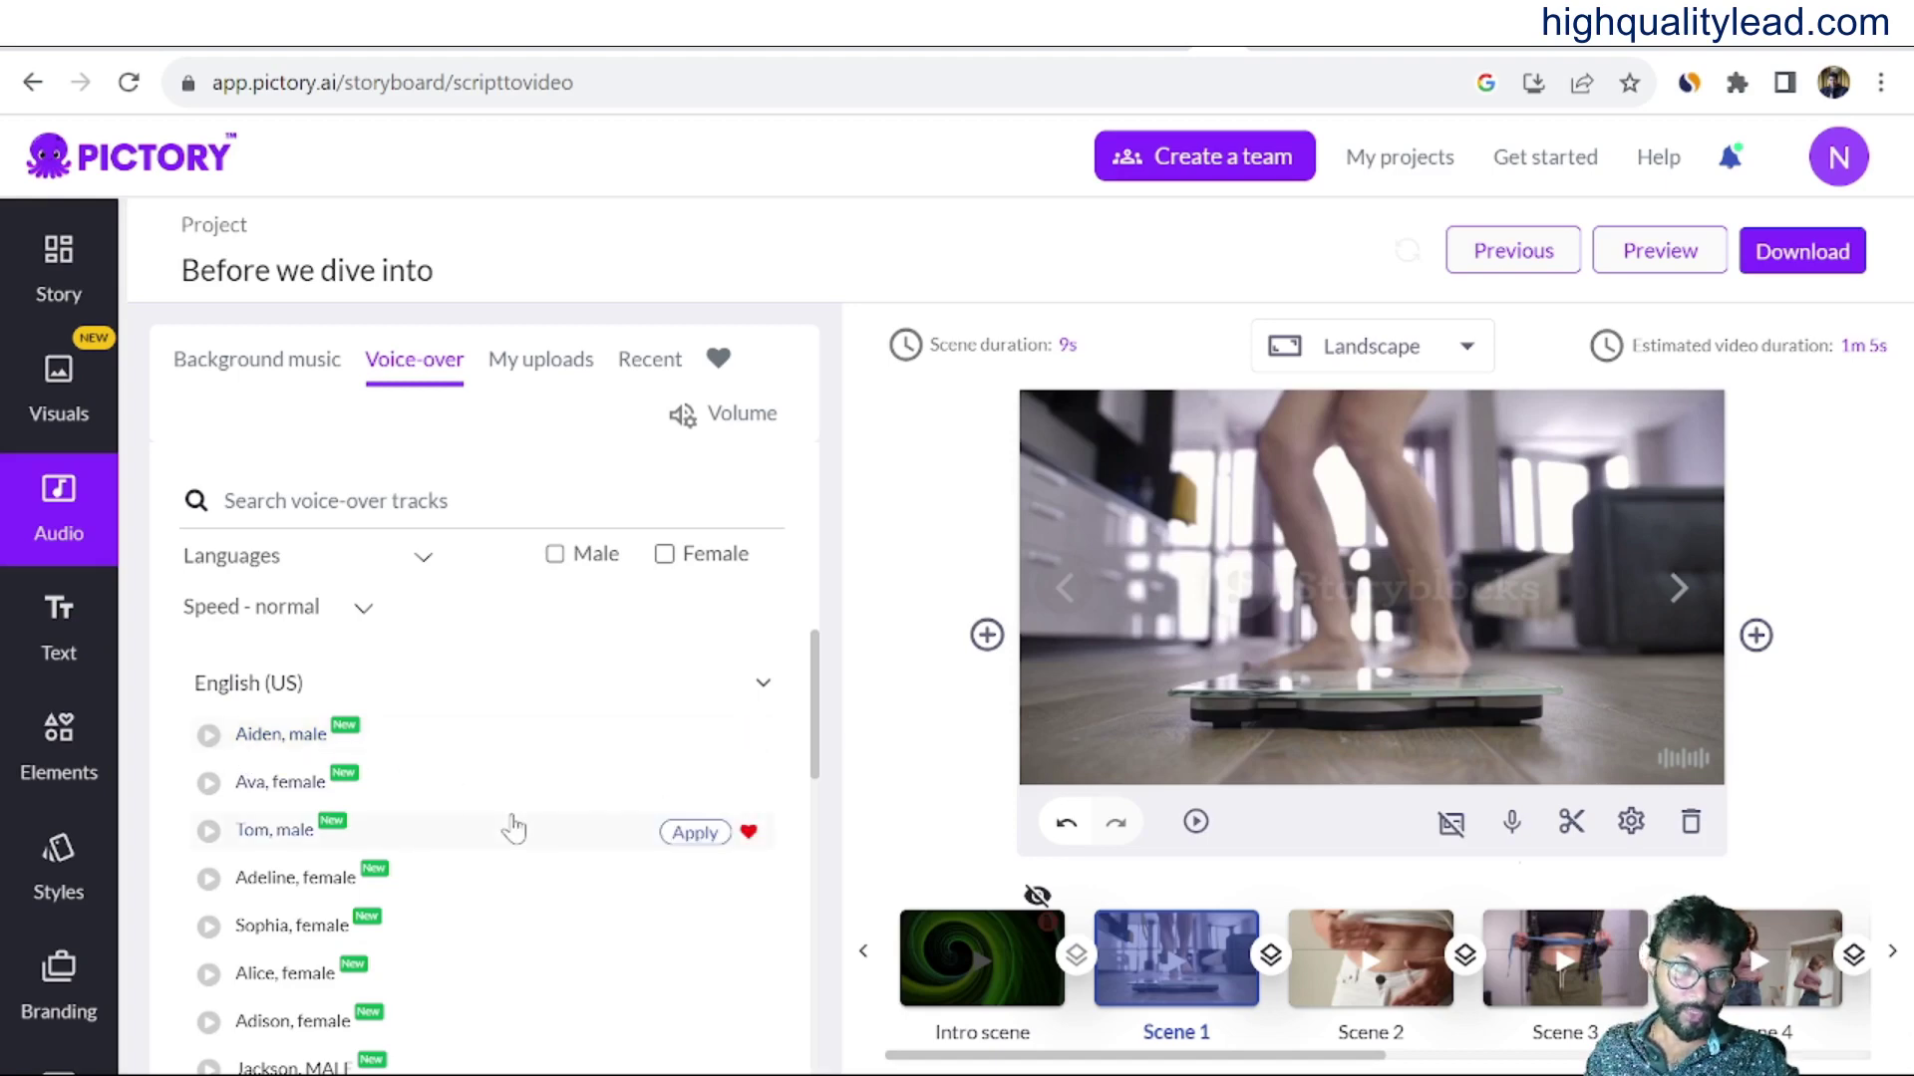
mouse_move(349, 802)
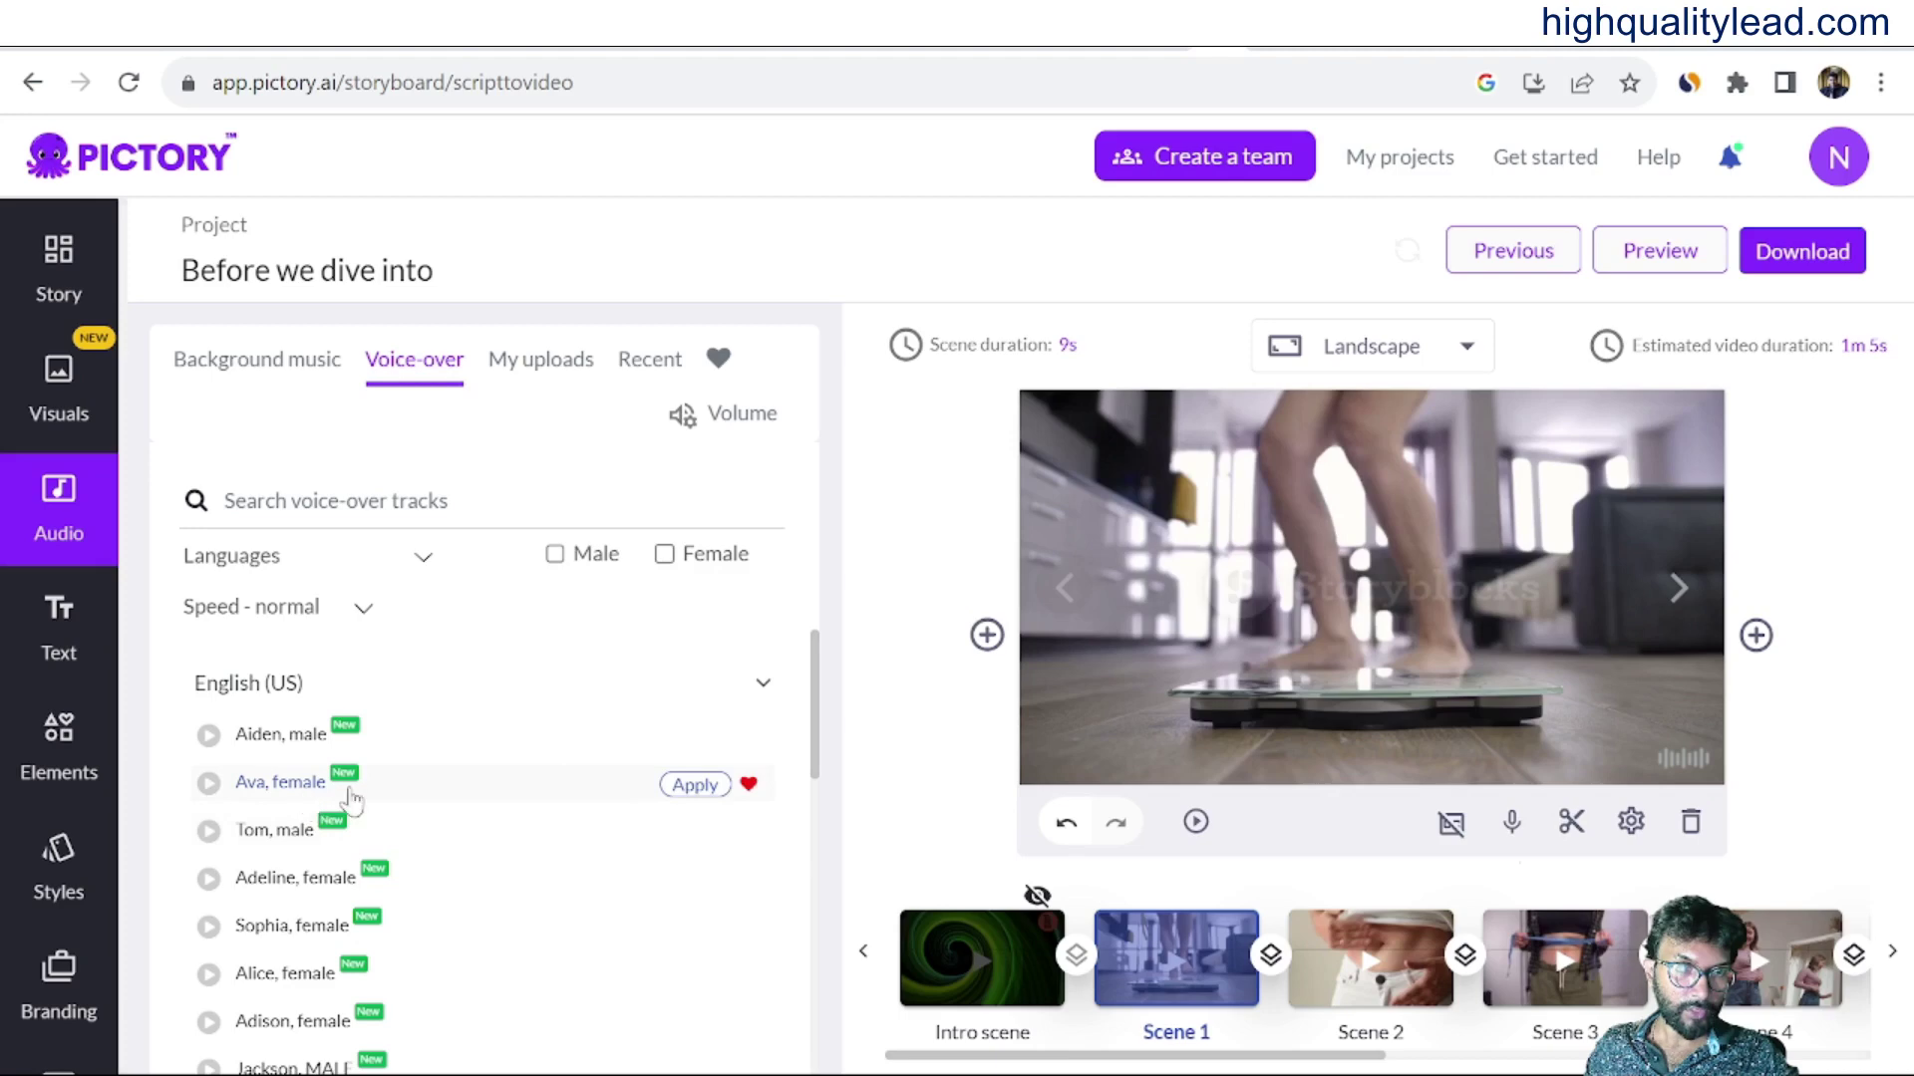
click(694, 786)
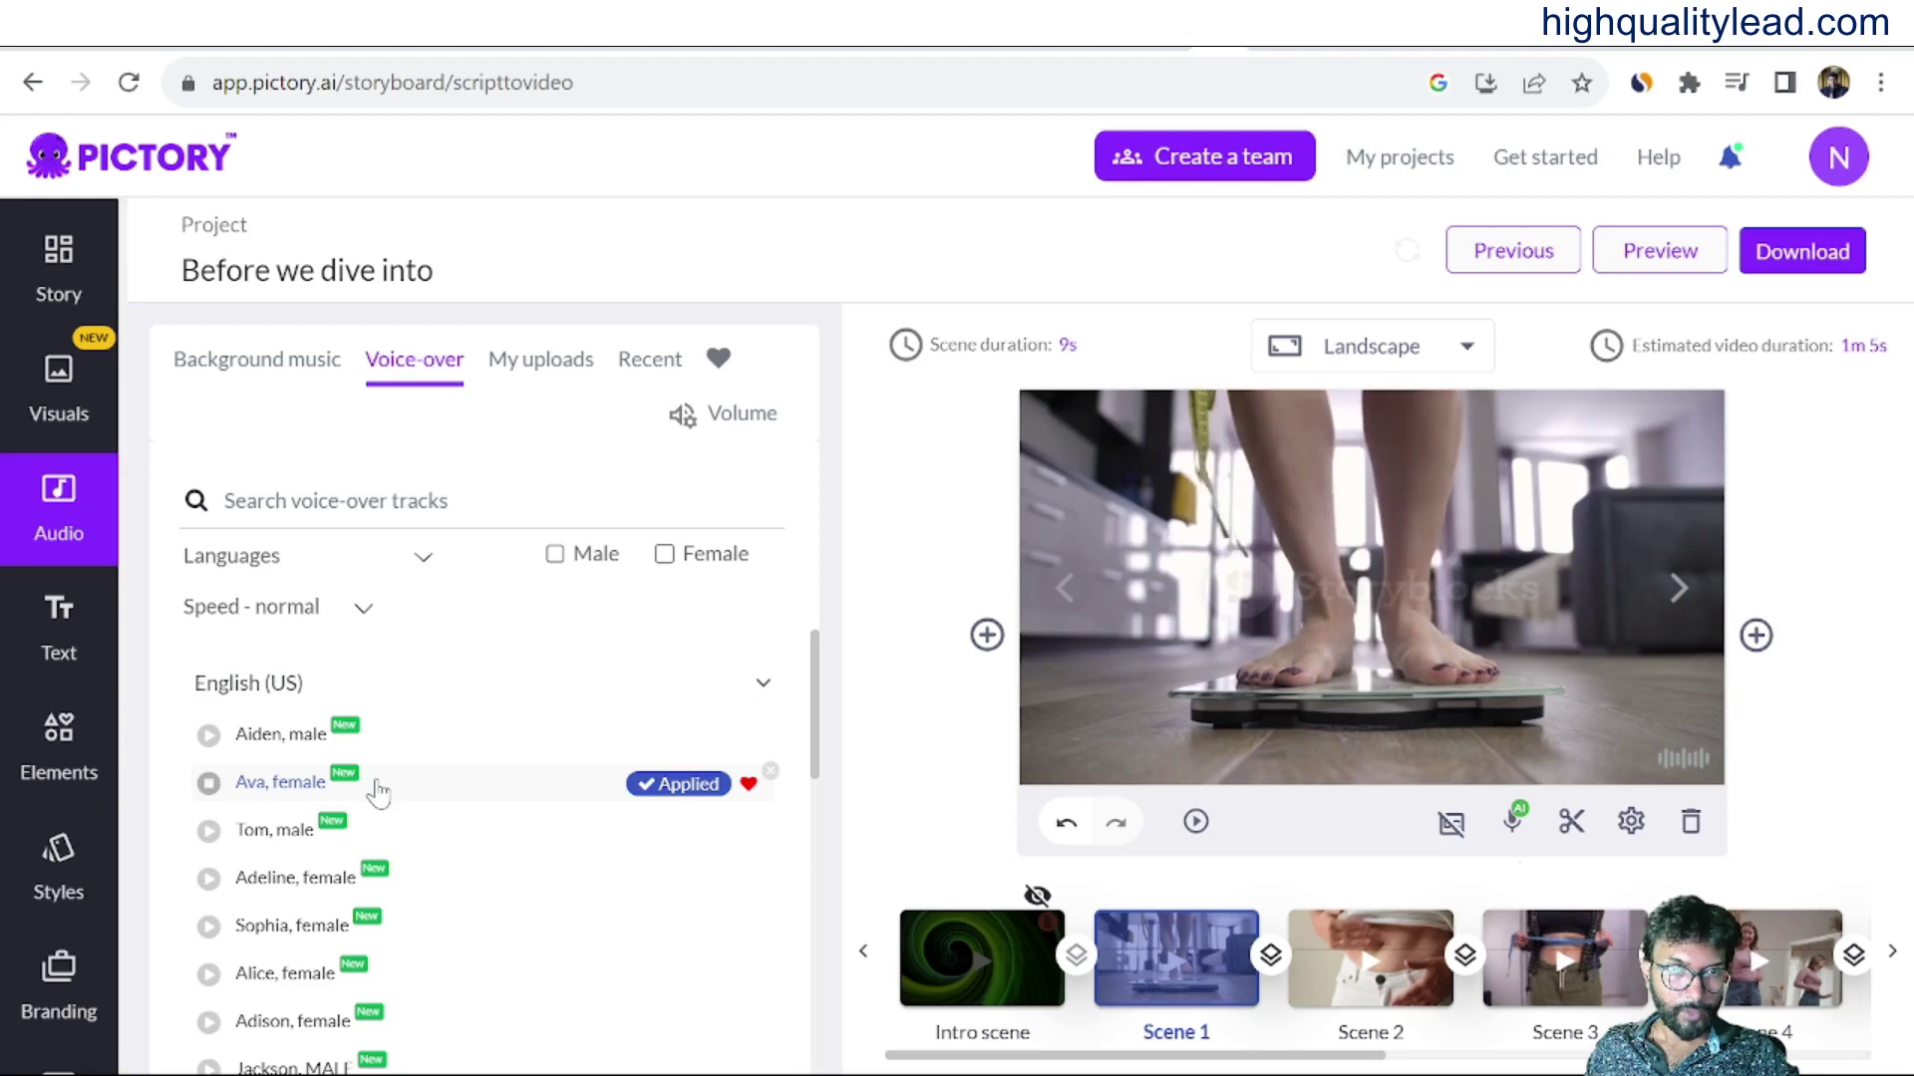
click(208, 783)
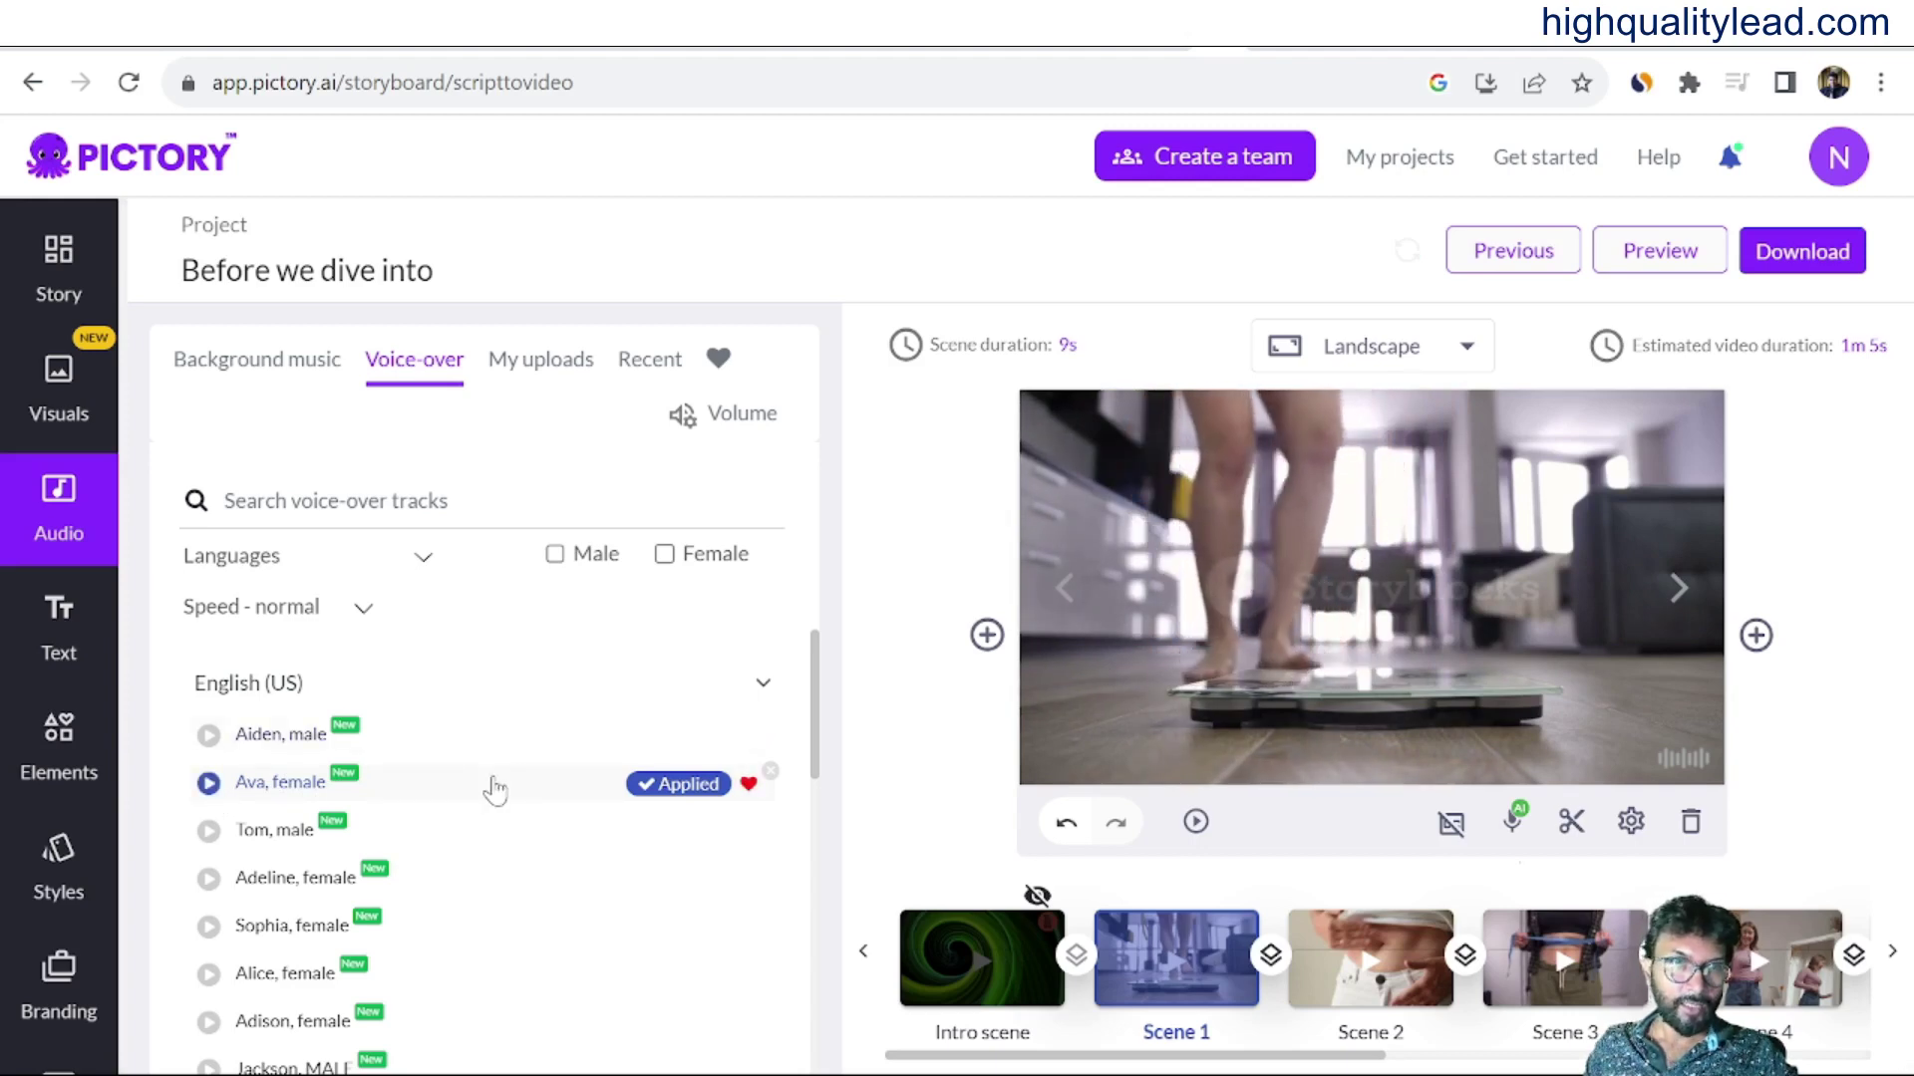
scroll(474, 830, down, 2)
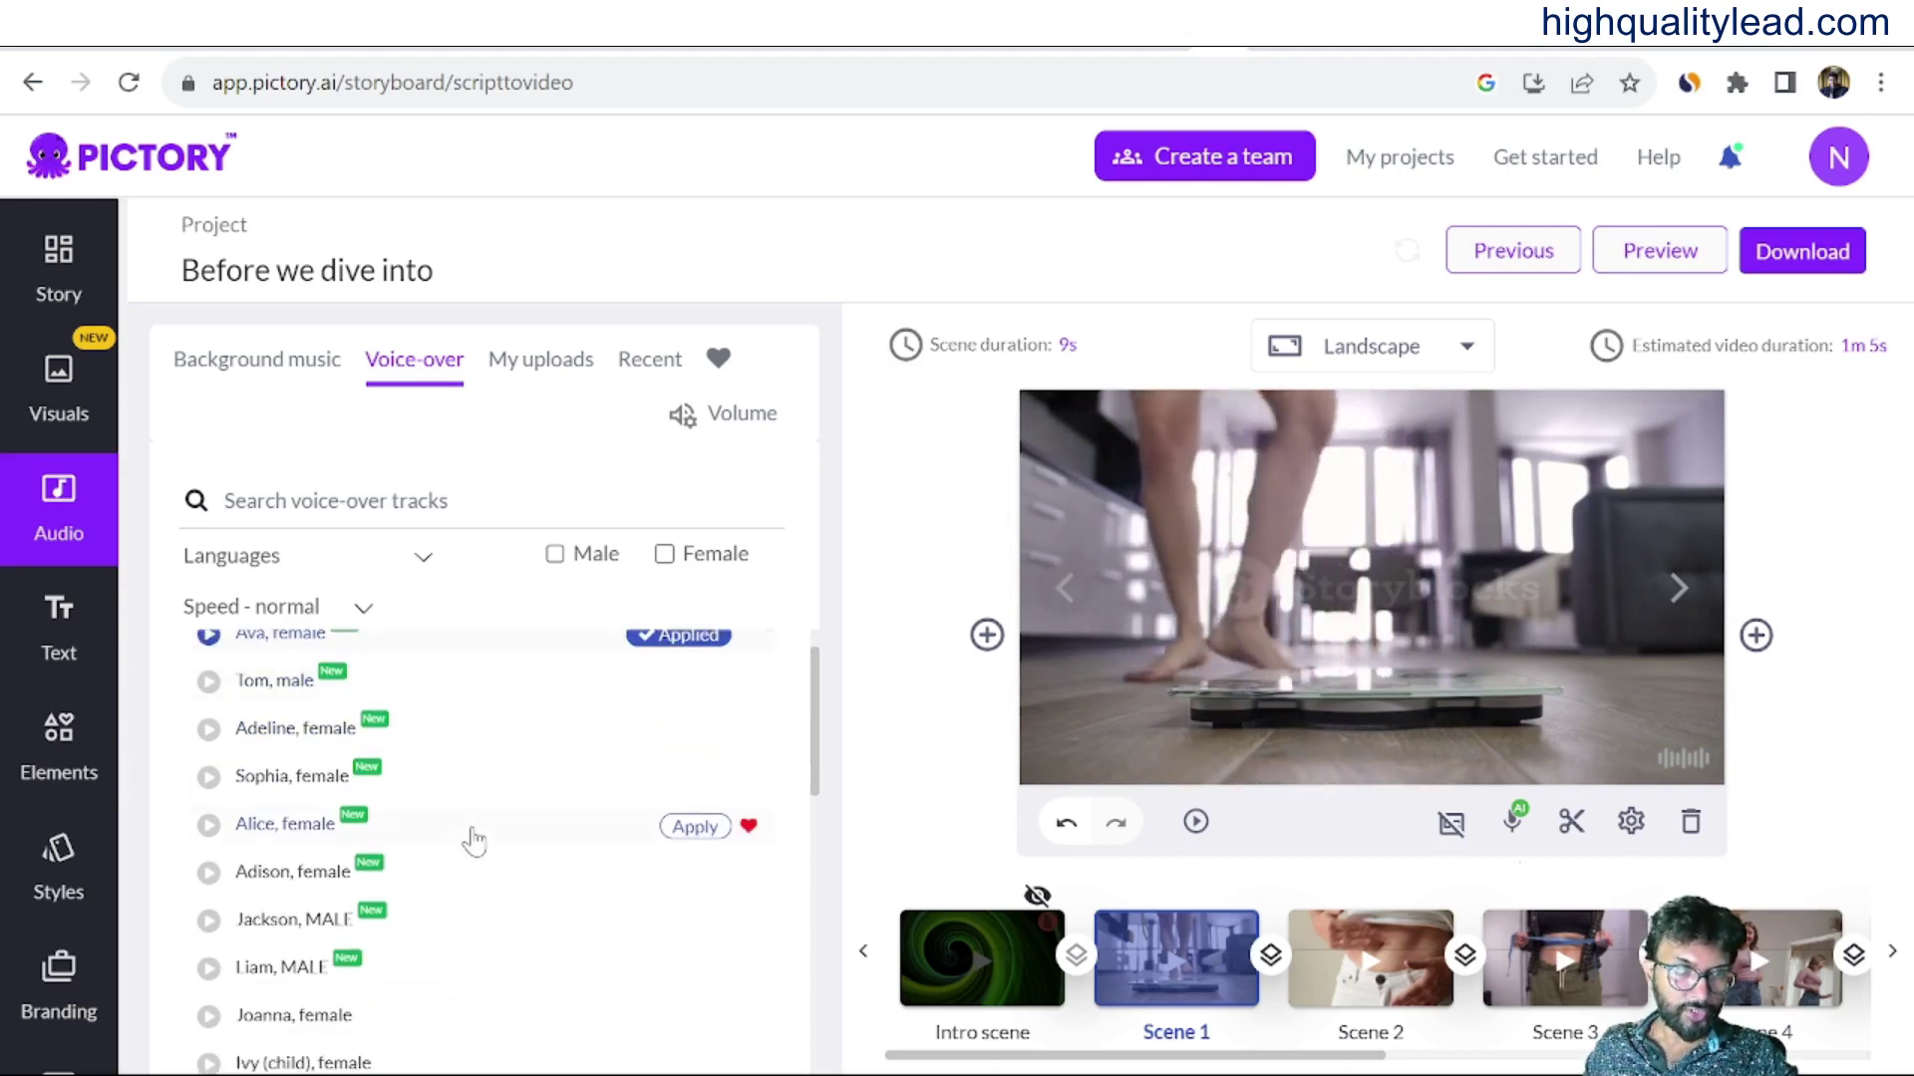
scroll(500, 894, down, 2)
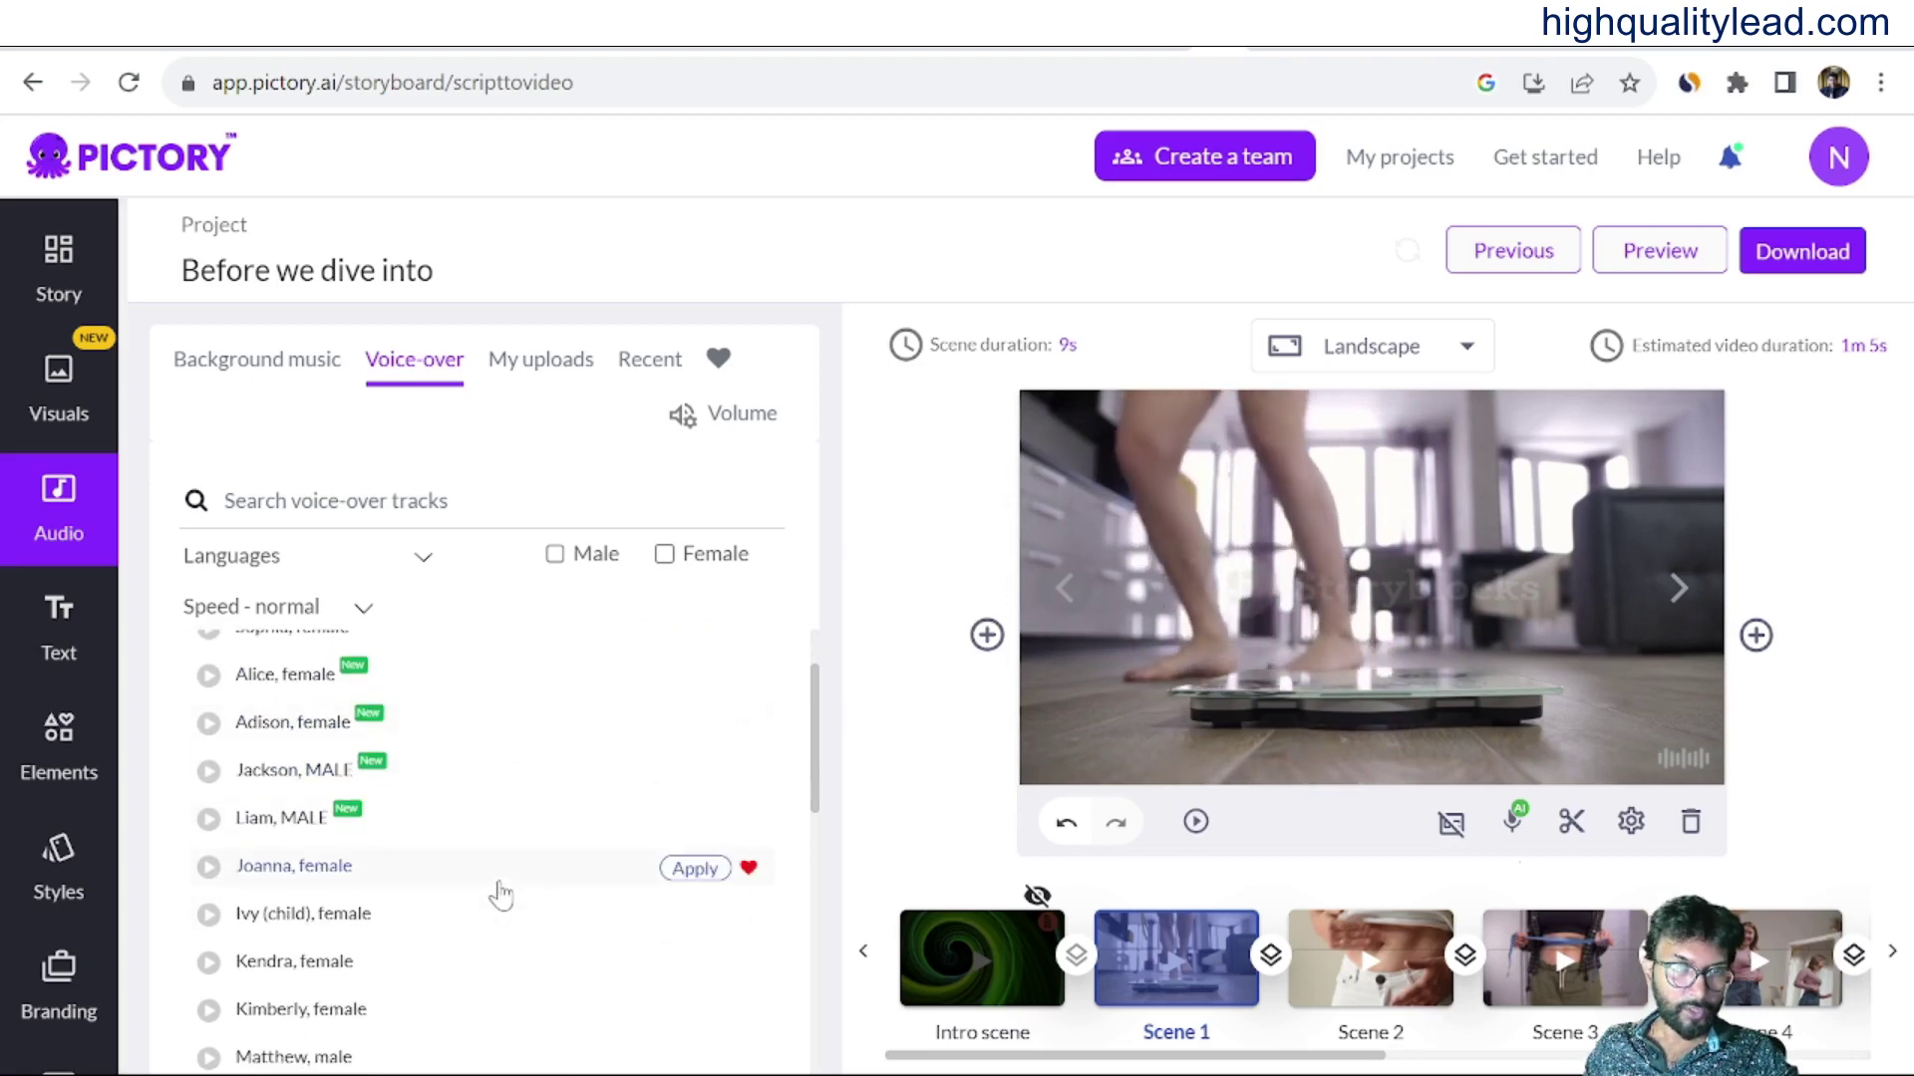
scroll(500, 894, up, 4)
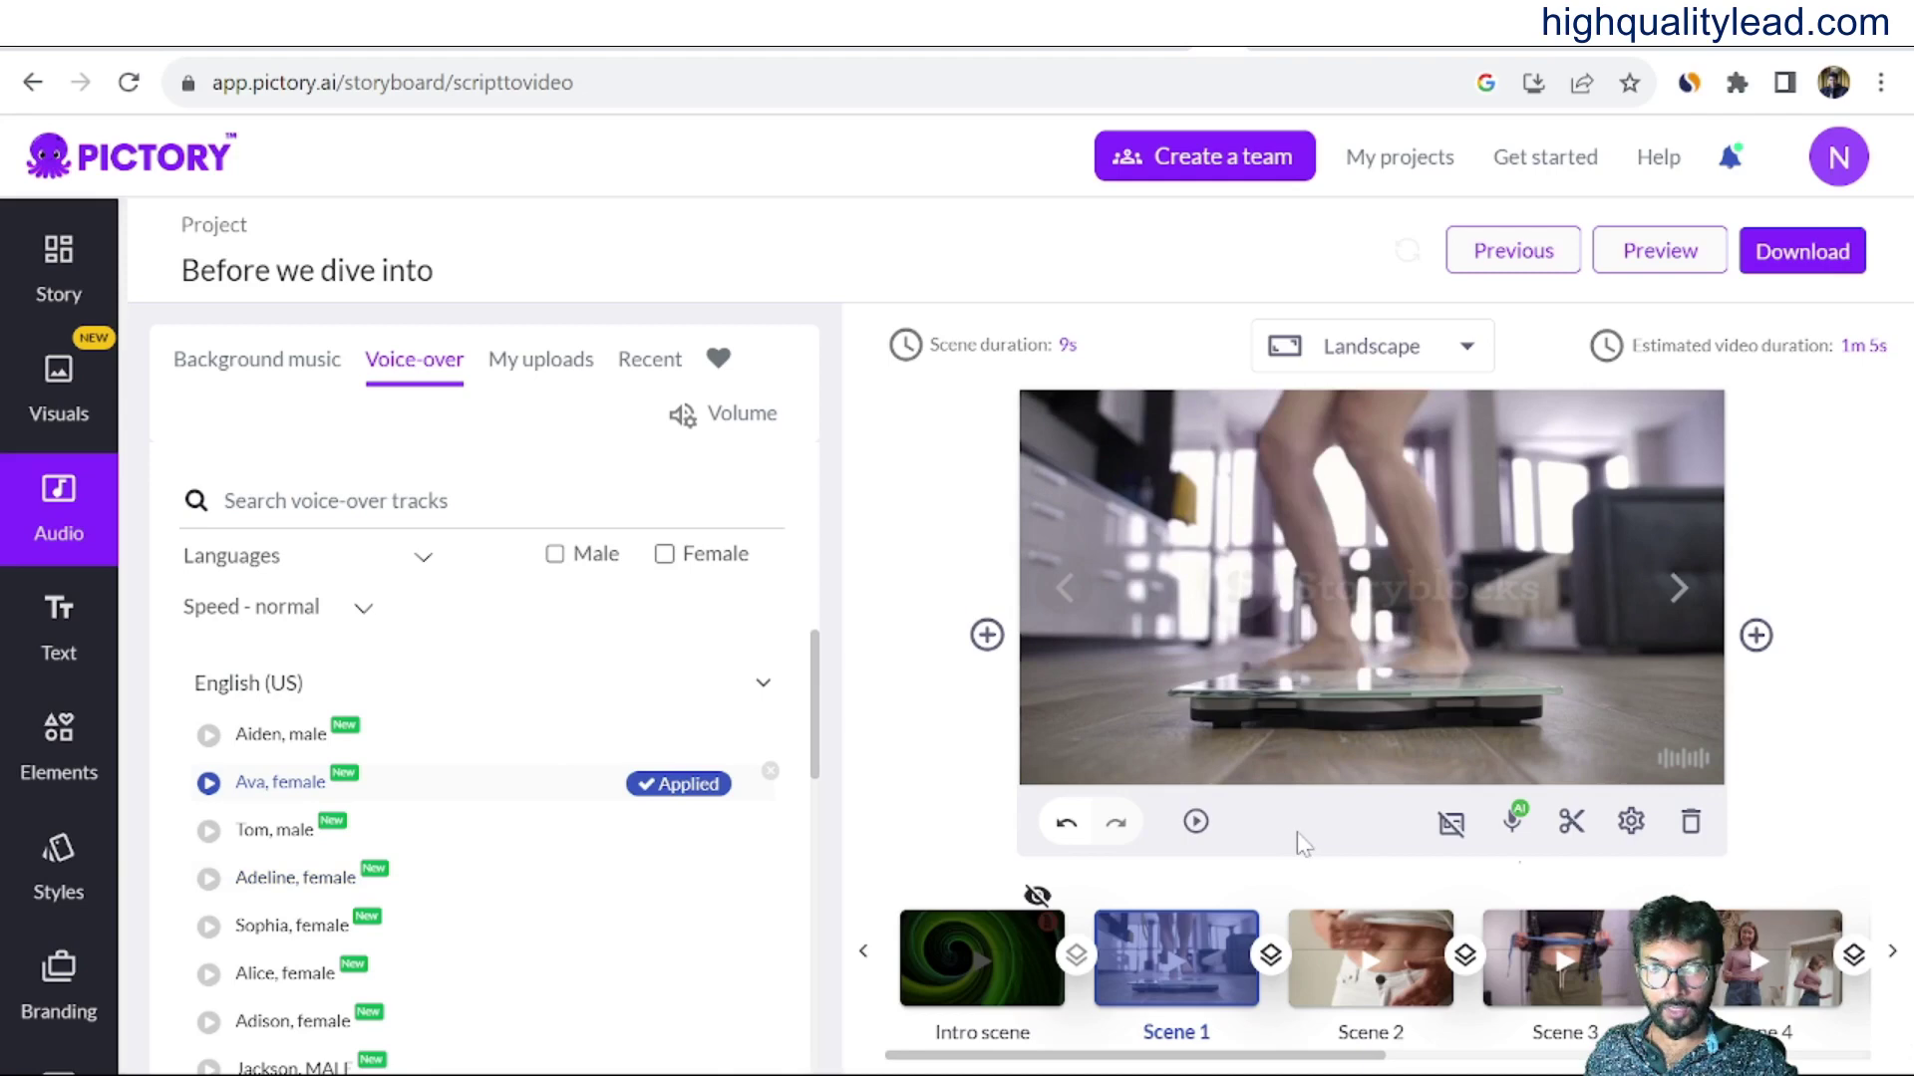
Preview Scene 1 and Scene 2 with the voice-over, and look at the background music and uploaded audio.
click(1196, 823)
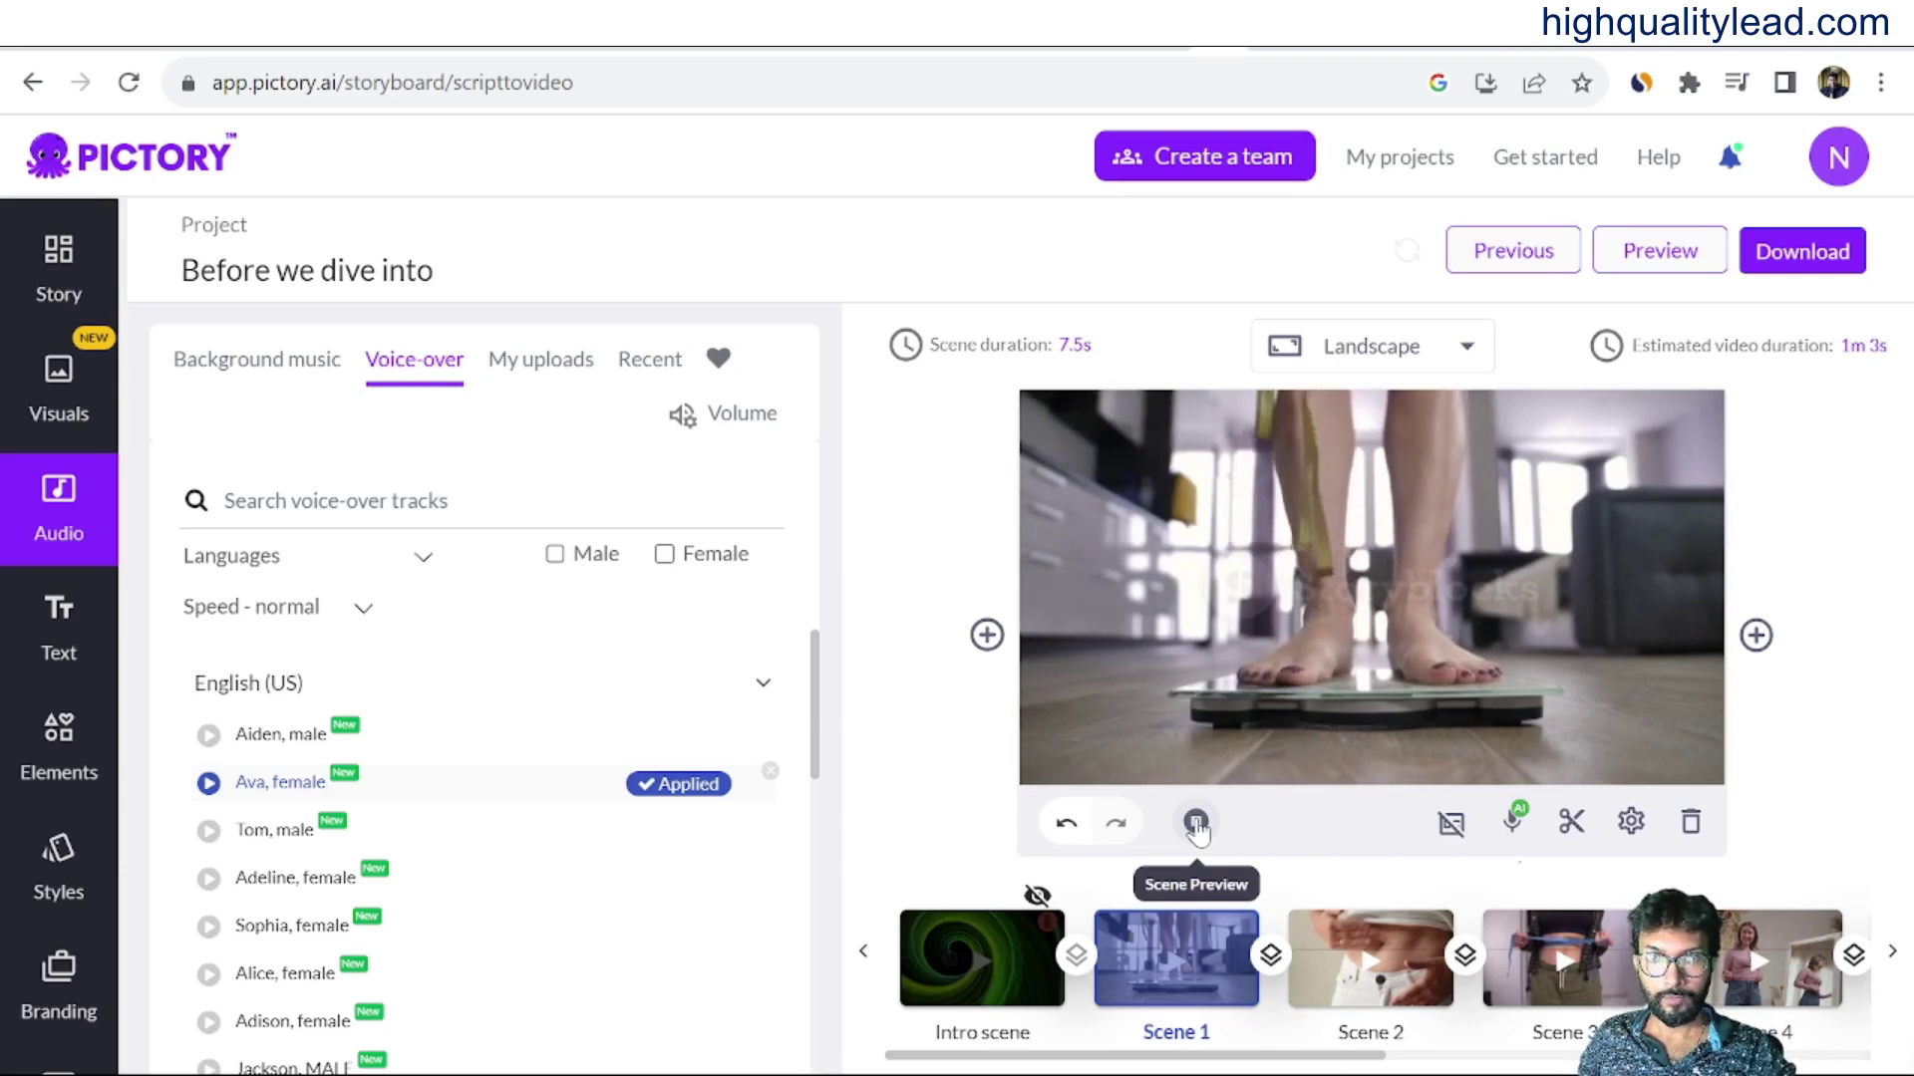
click(1196, 823)
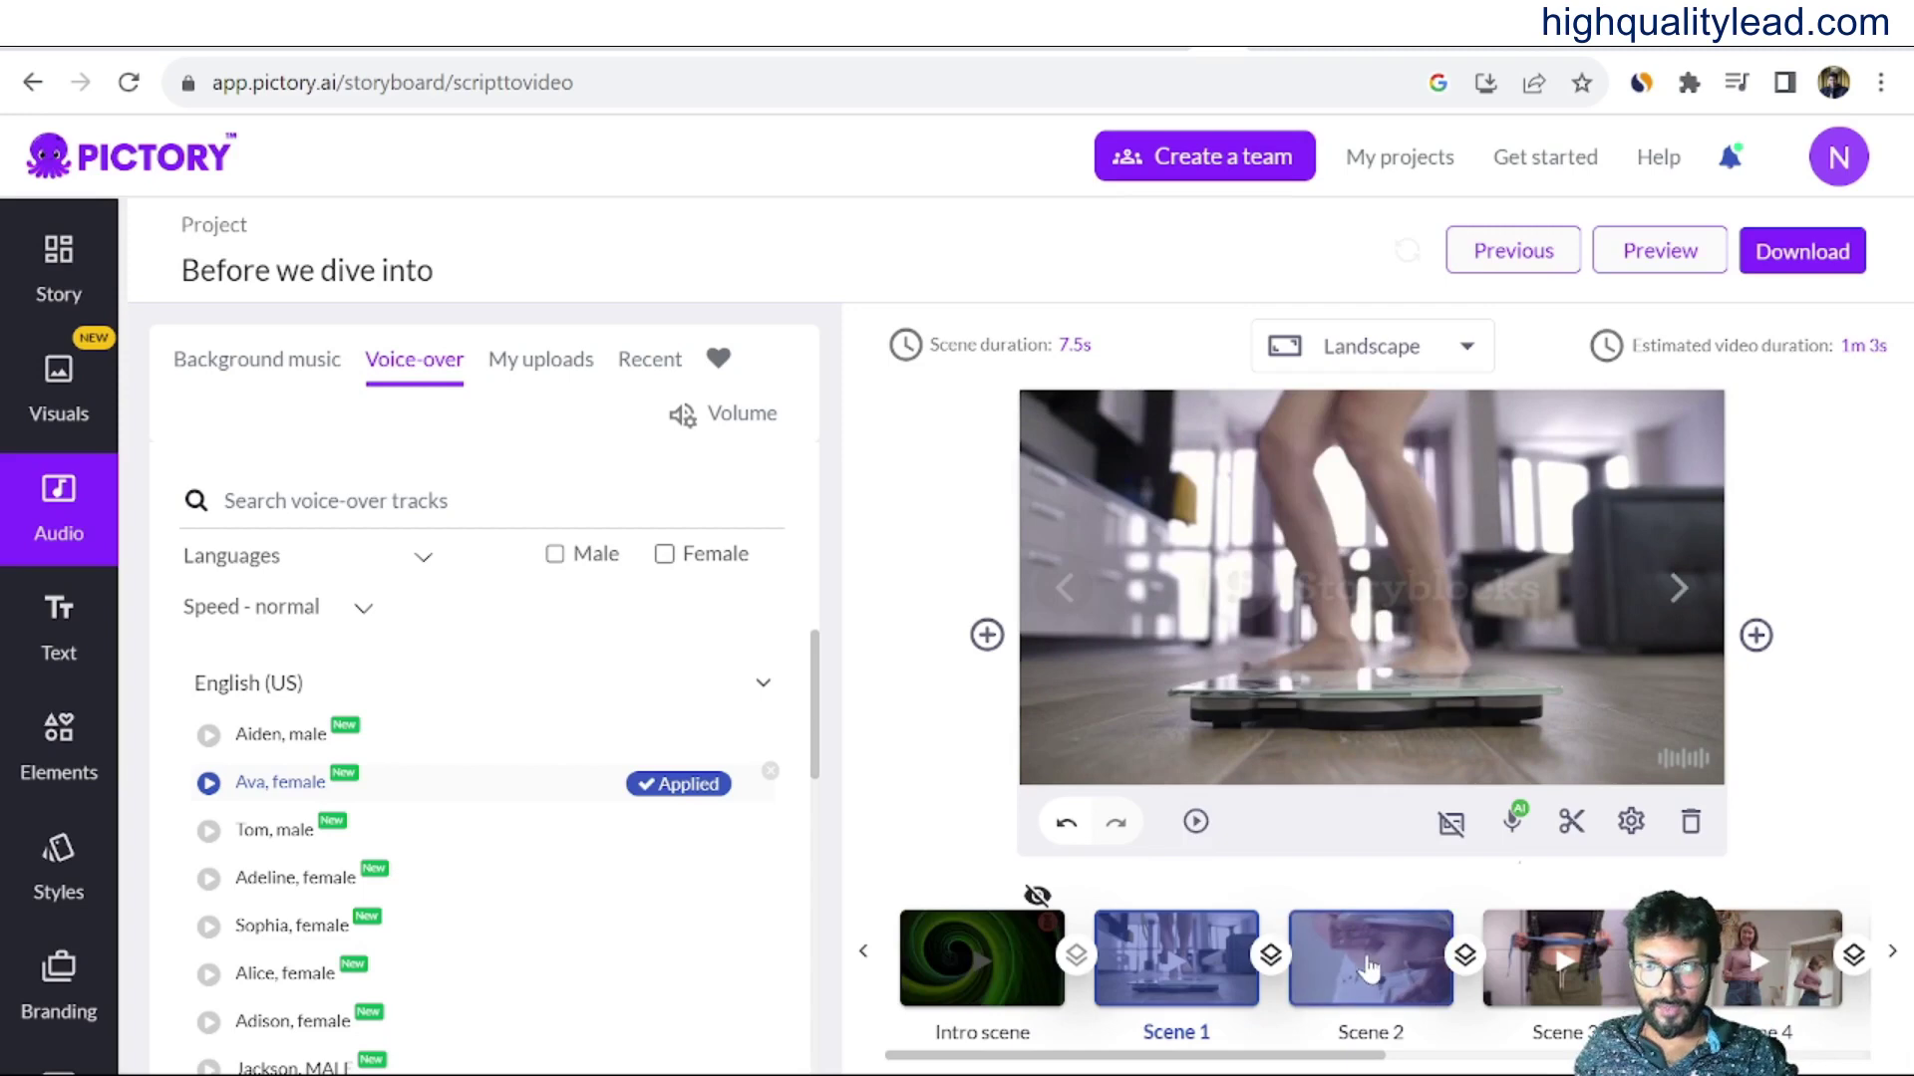
click(1365, 960)
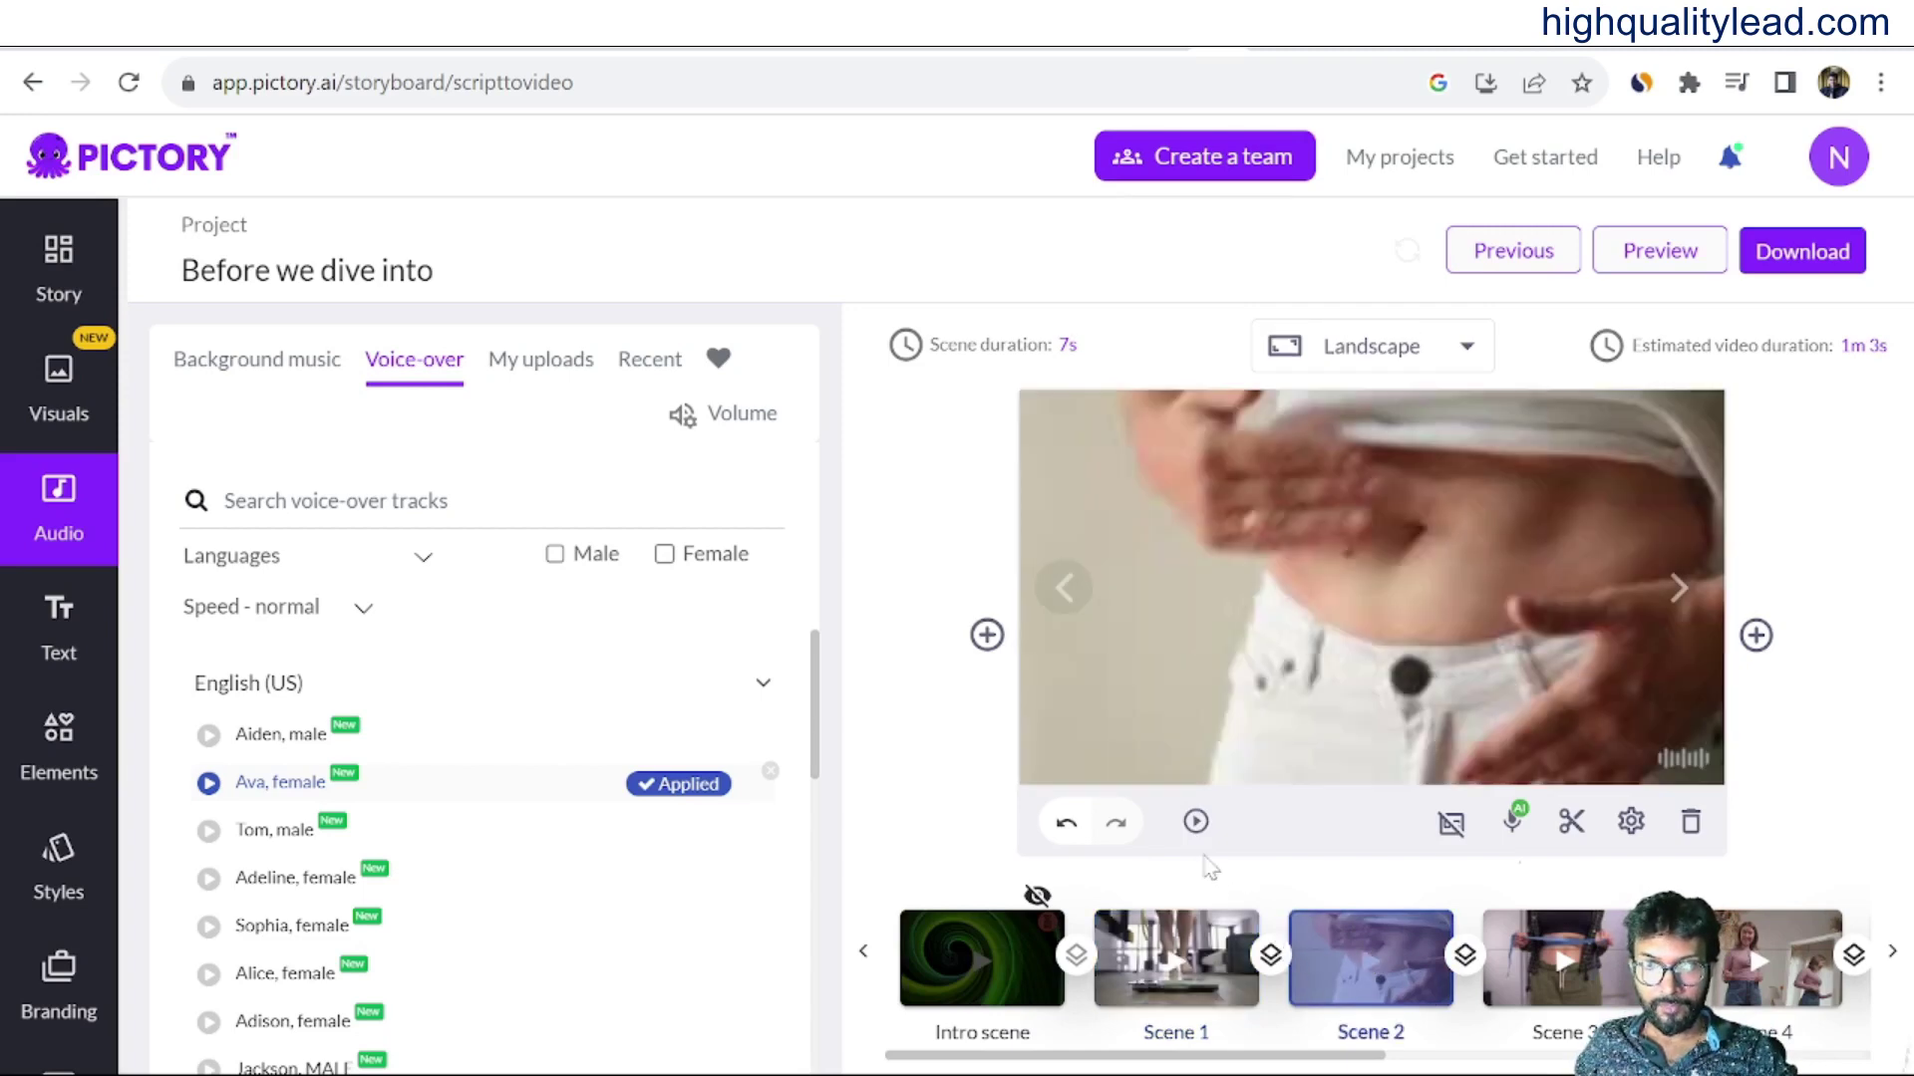
click(1198, 821)
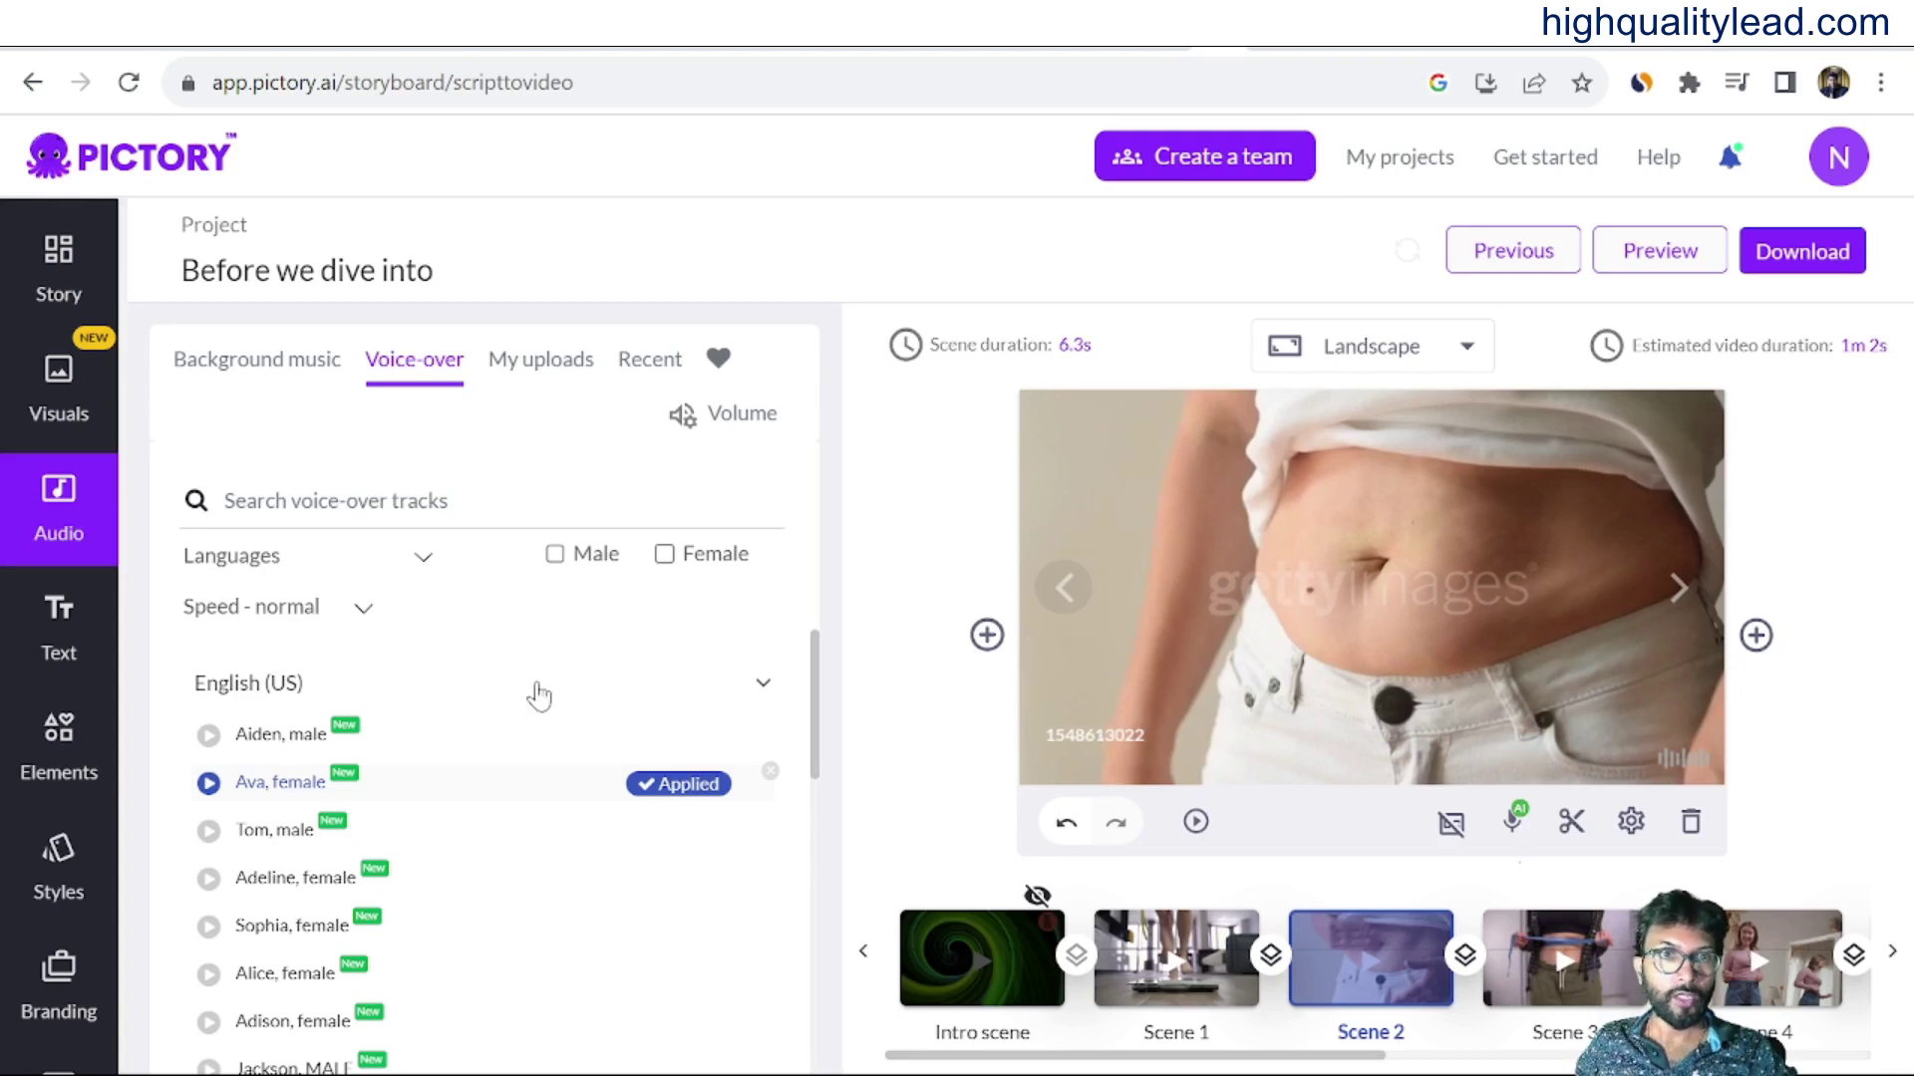
click(255, 371)
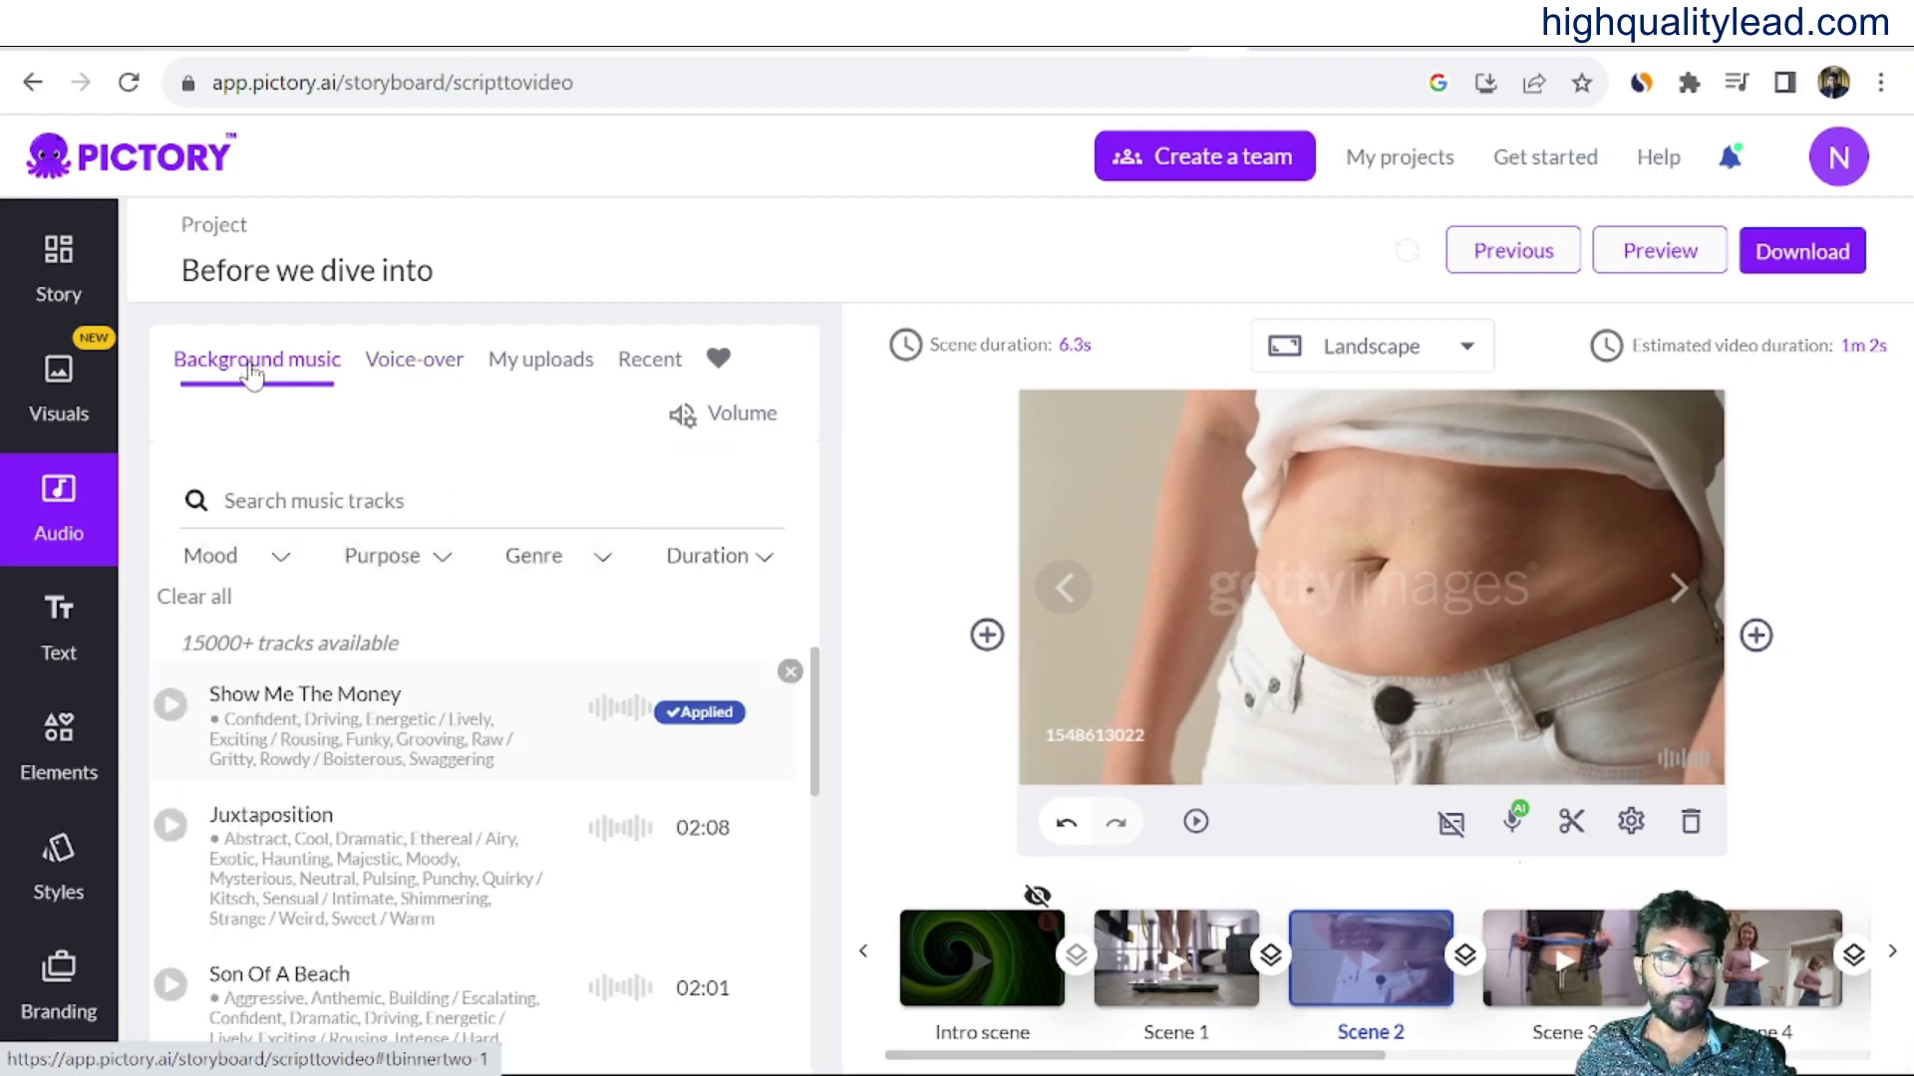
click(542, 371)
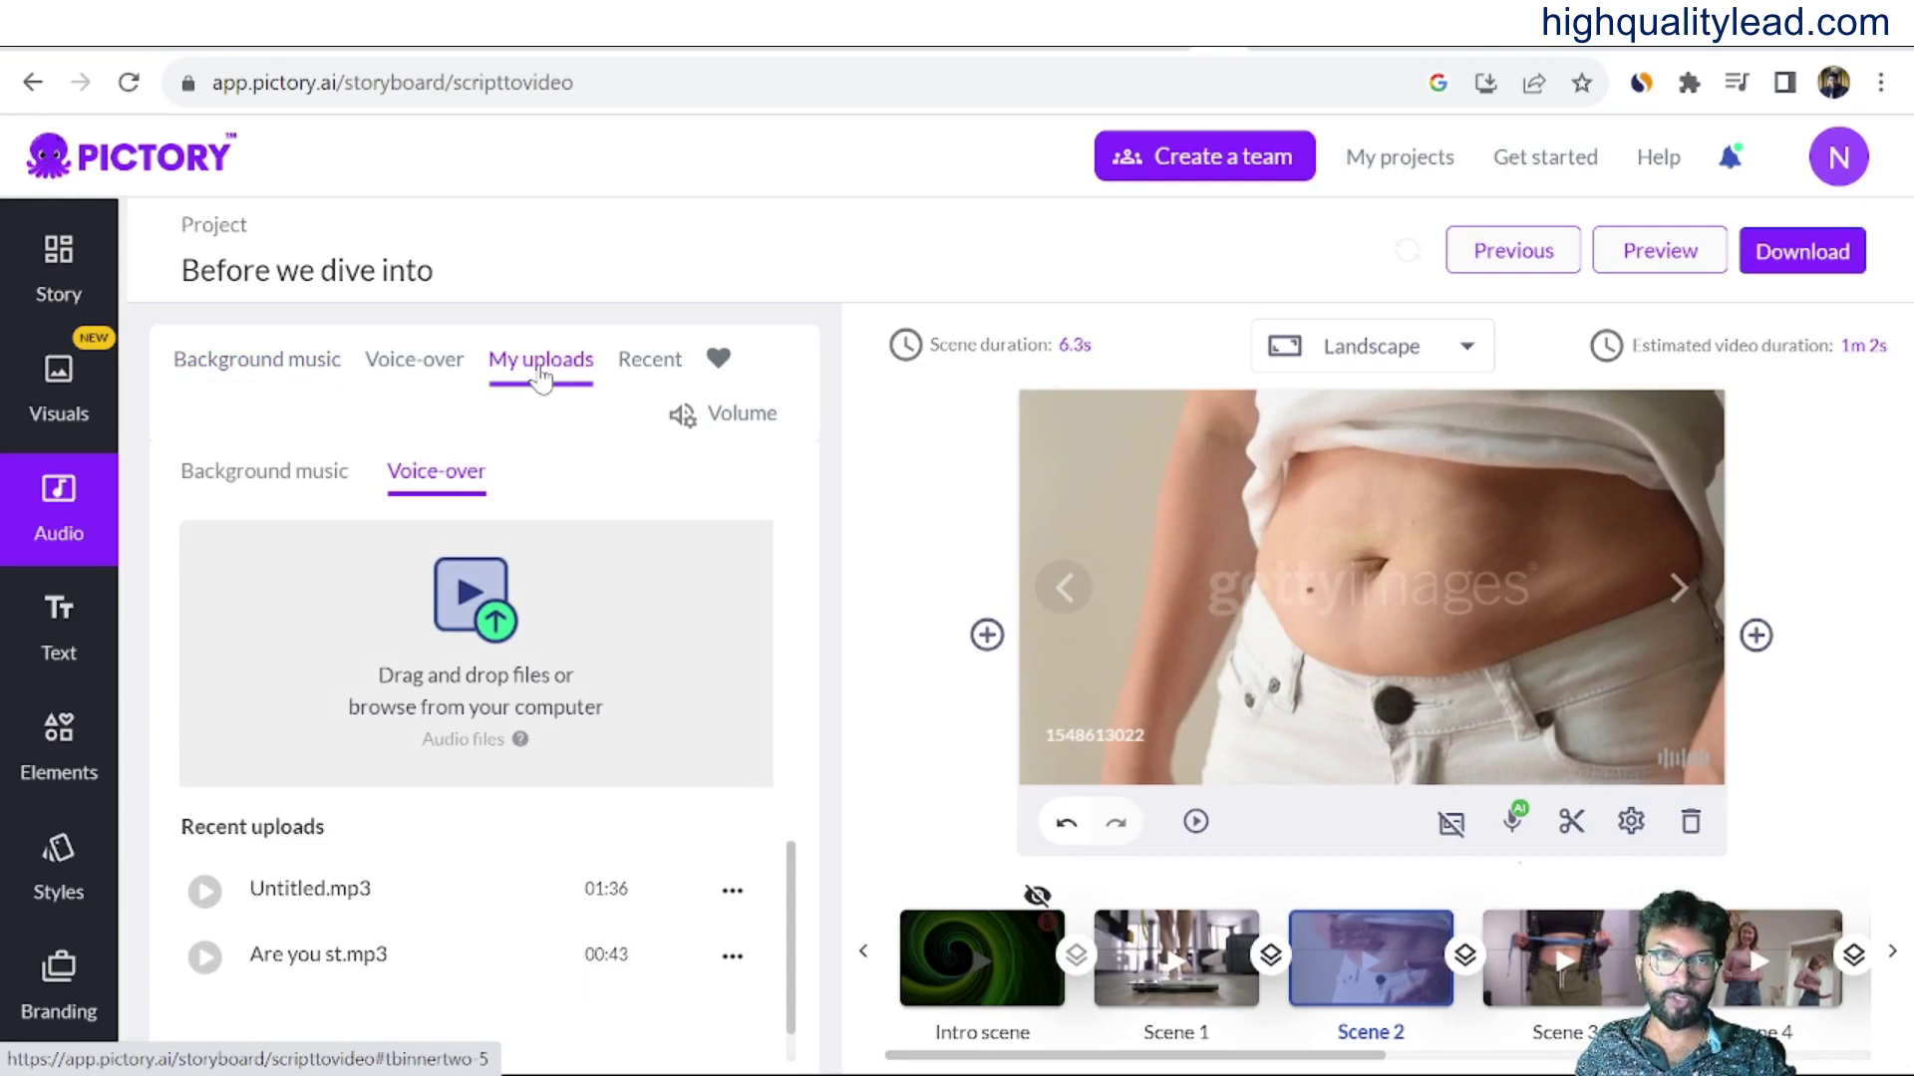
Add a subheading text to Scene 2, look at the available emojis and remove the text again.
click(61, 630)
click(319, 524)
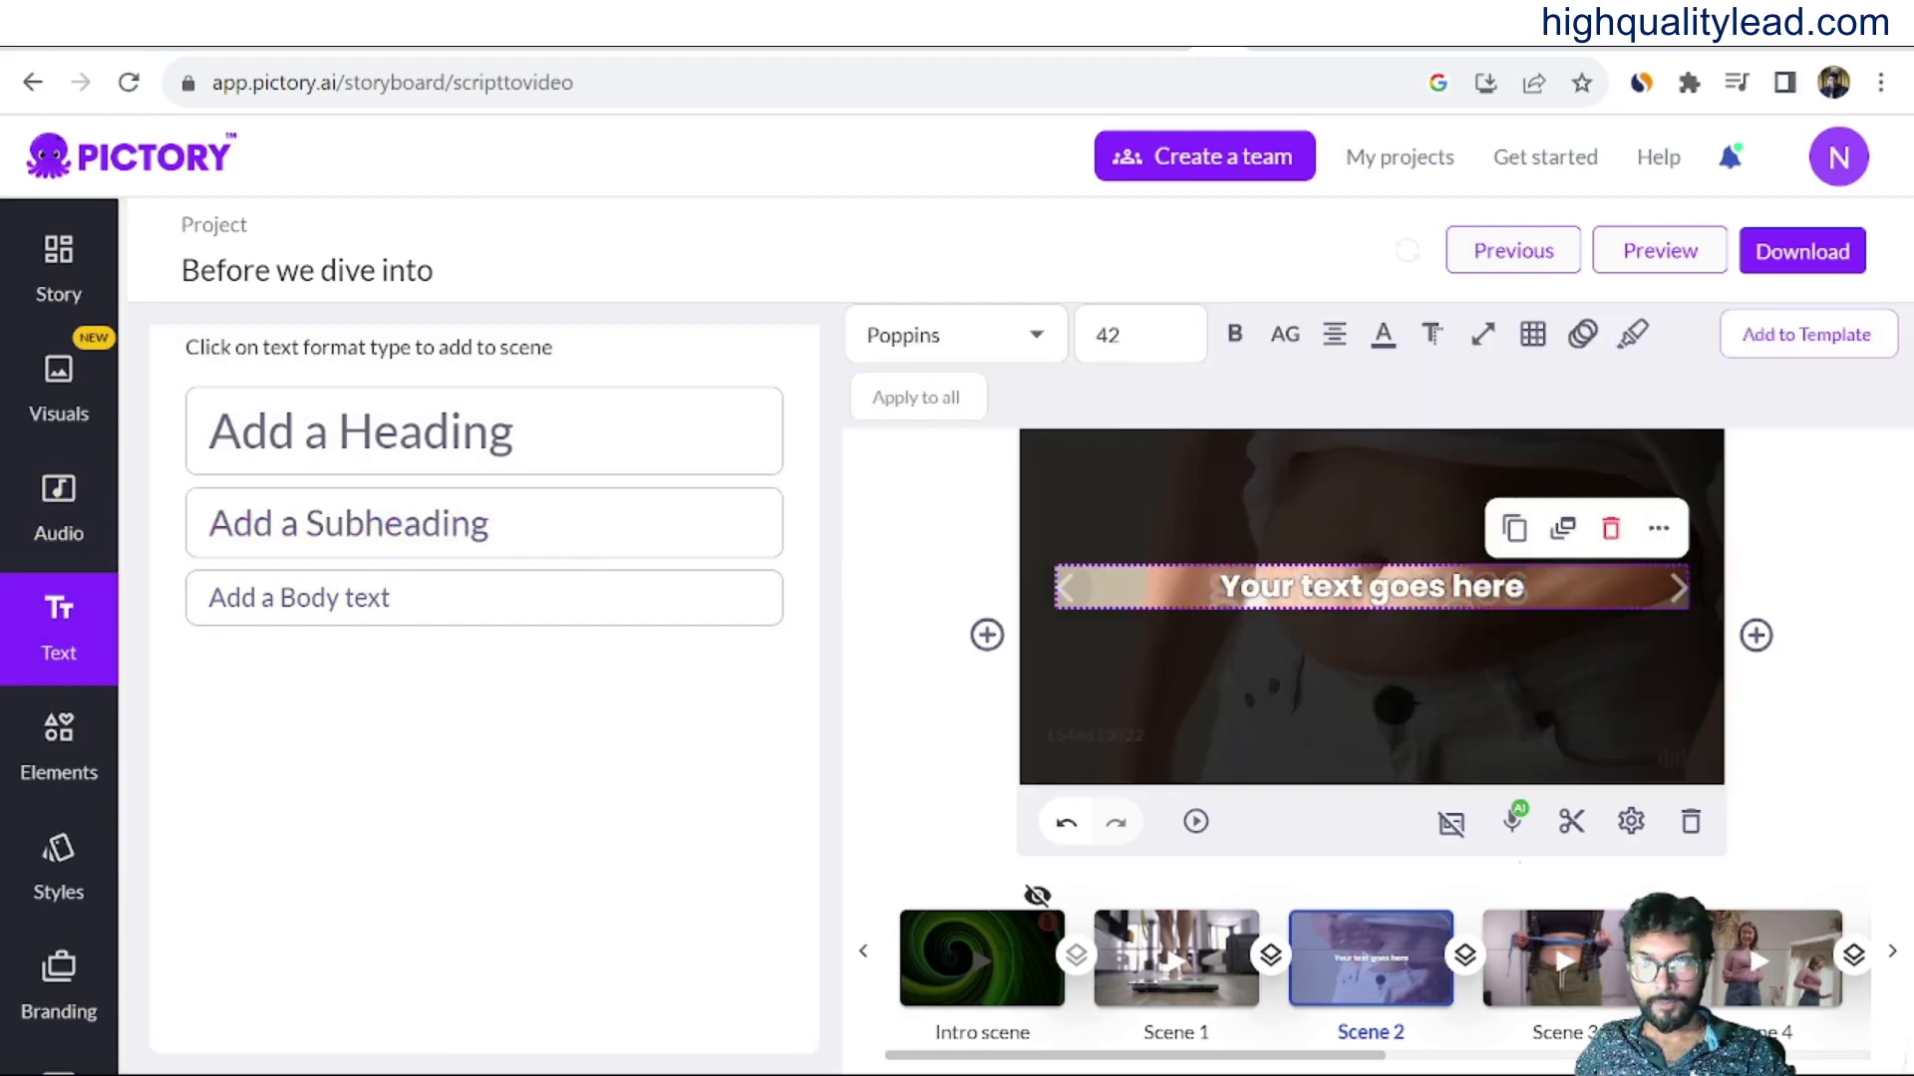
drag(1530, 588, 1142, 603)
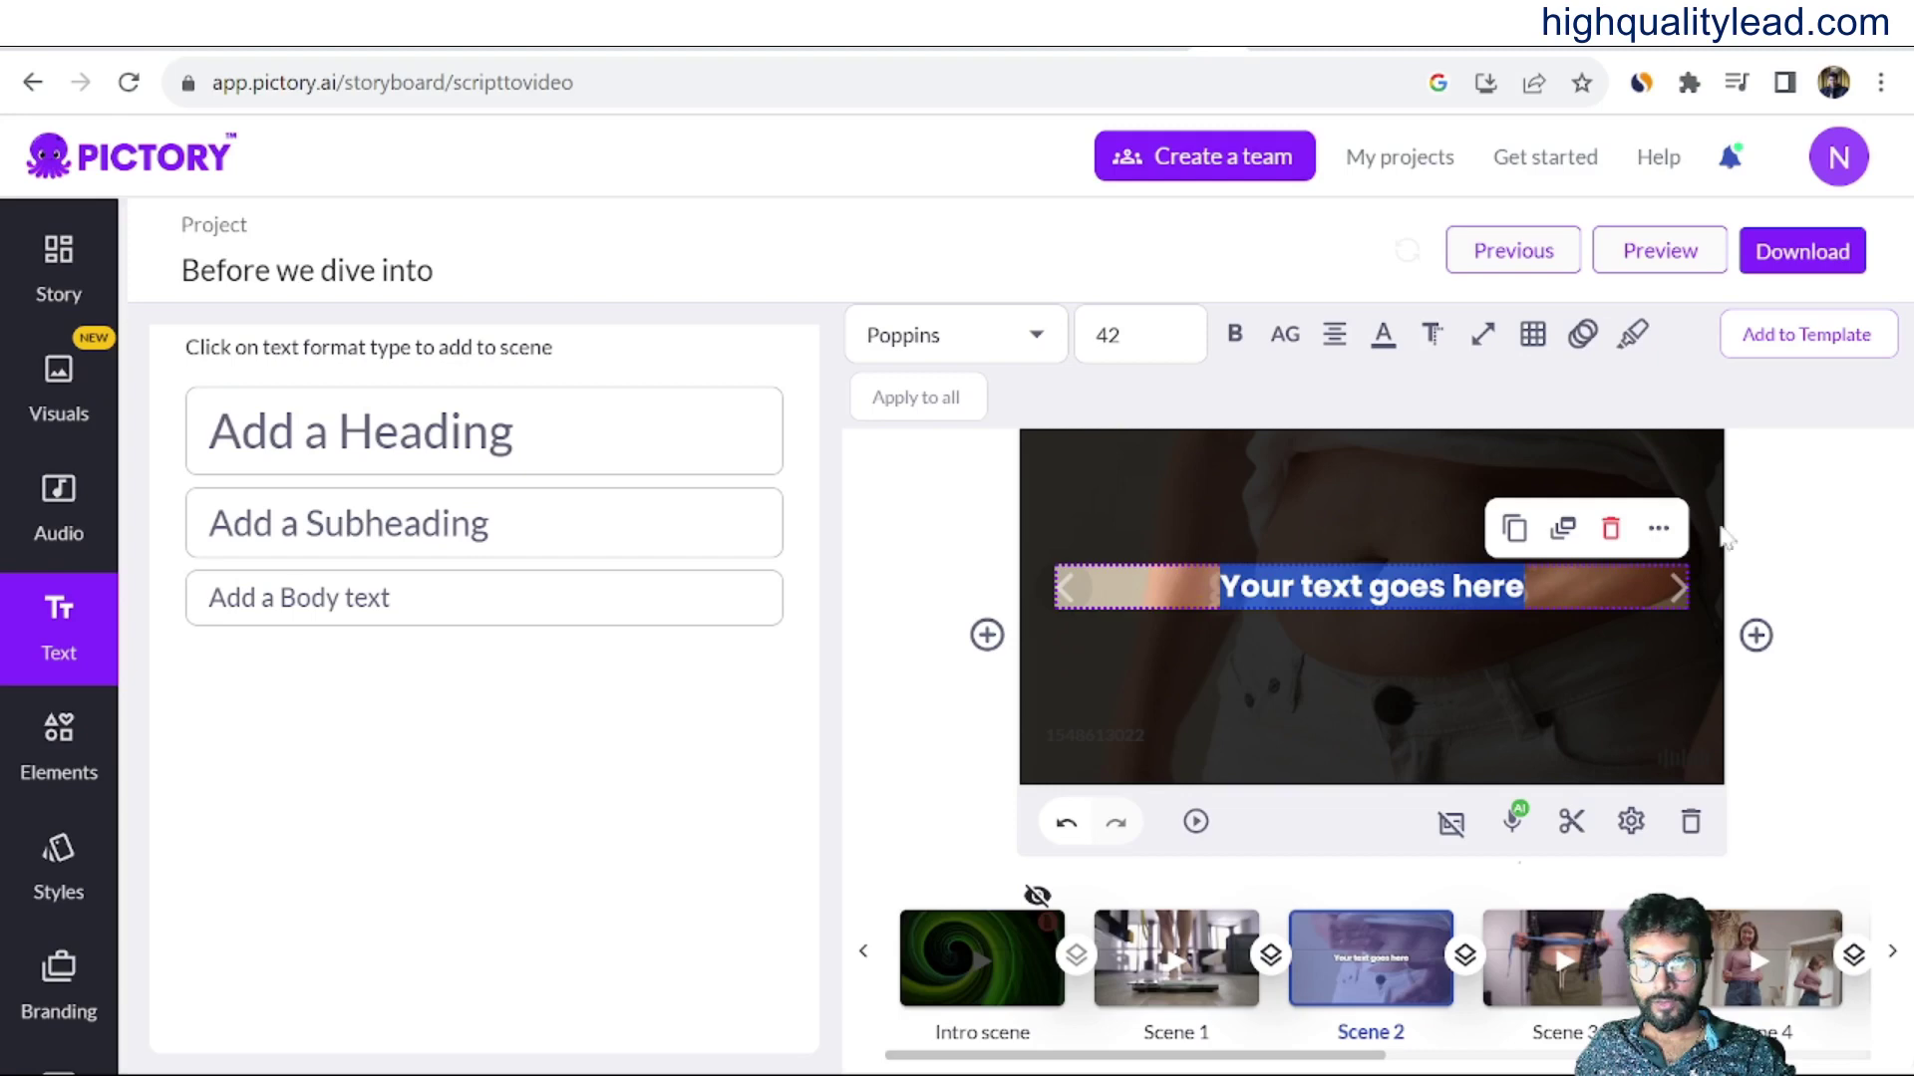
click(1612, 531)
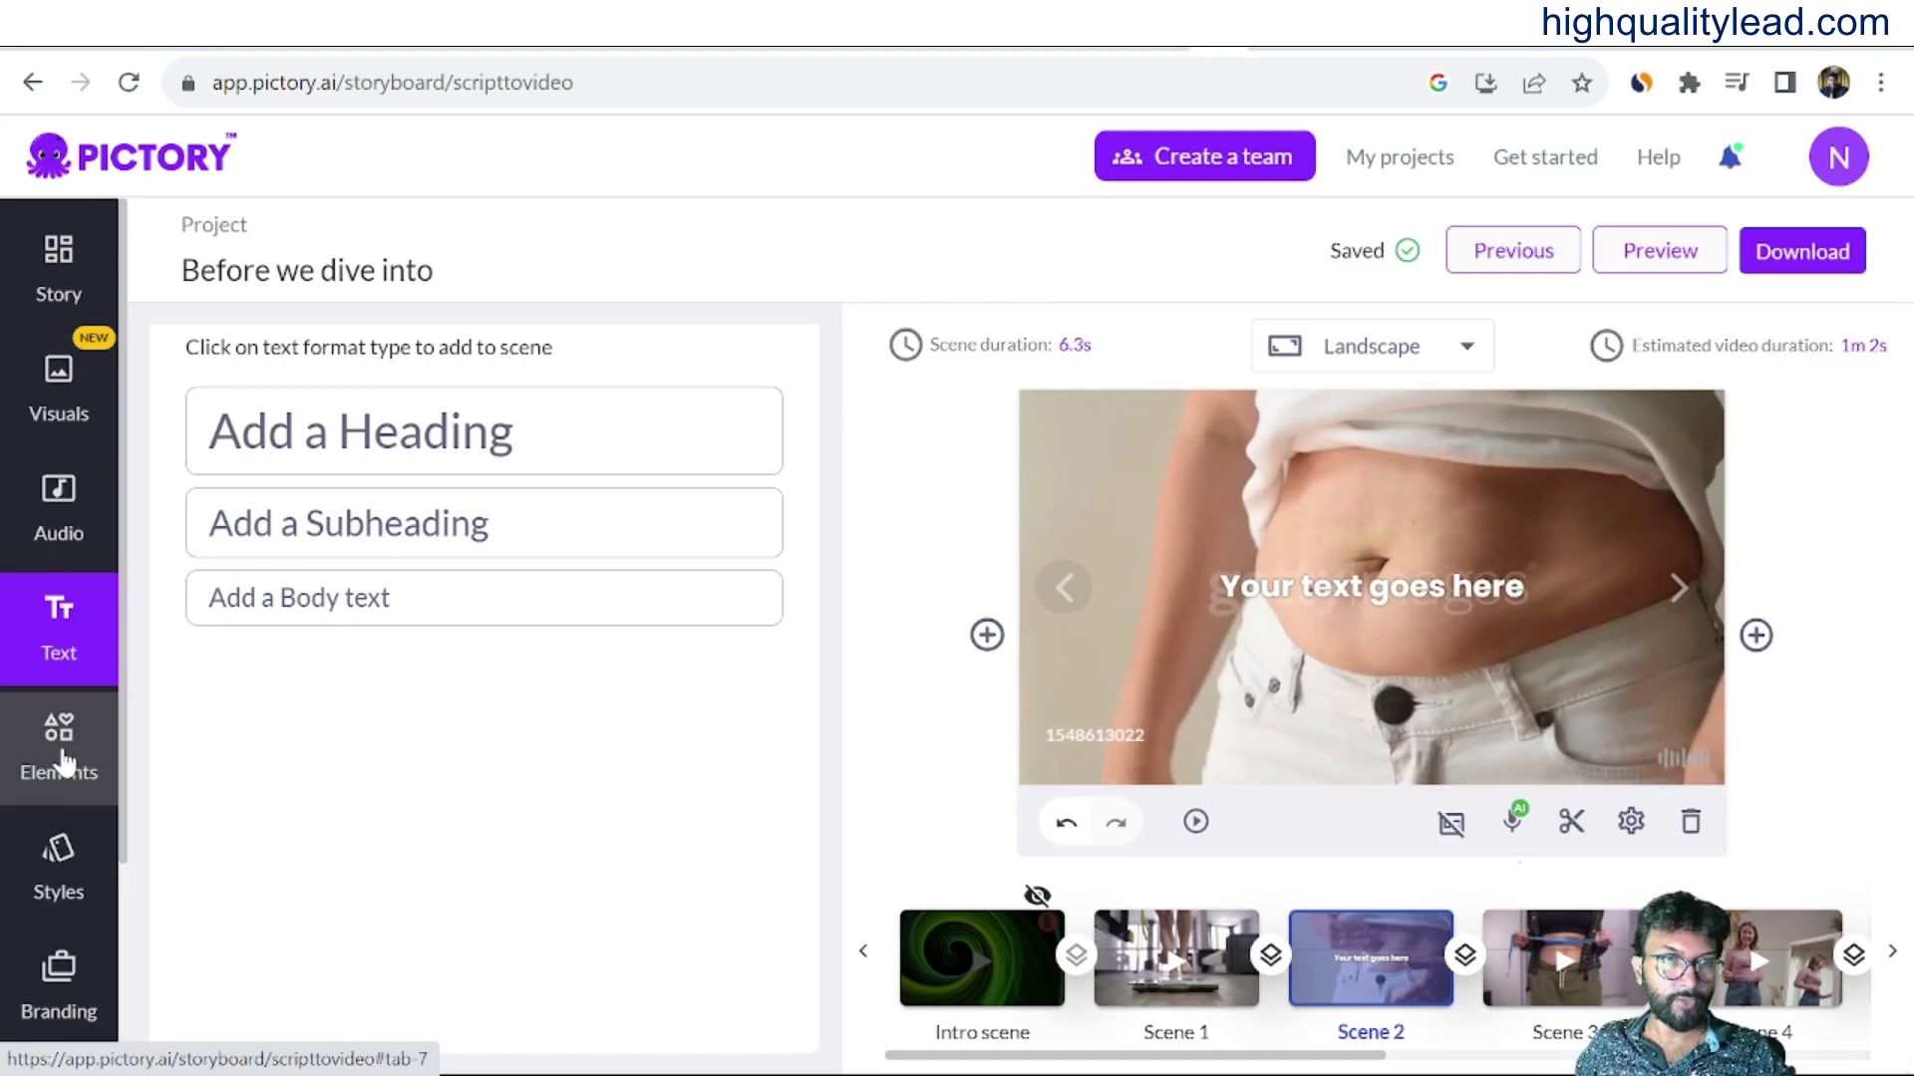
click(62, 763)
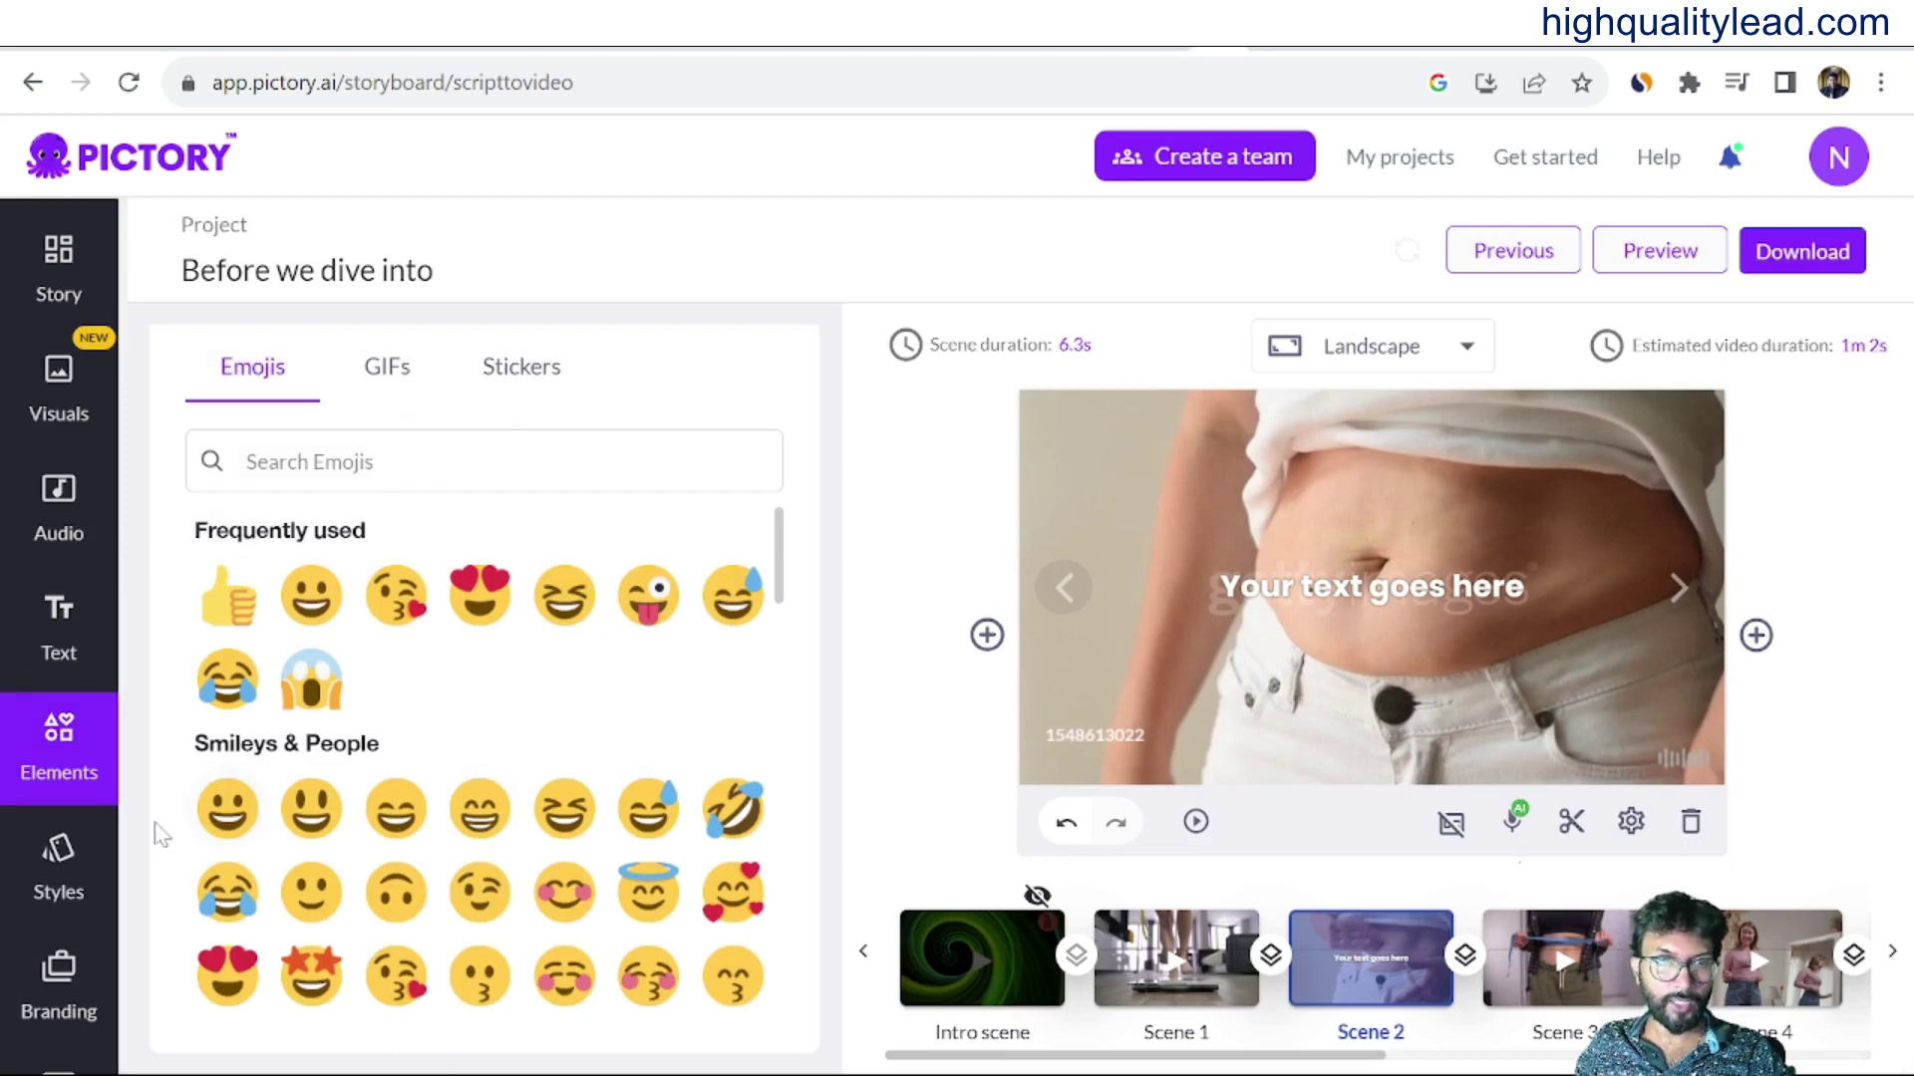
click(1311, 598)
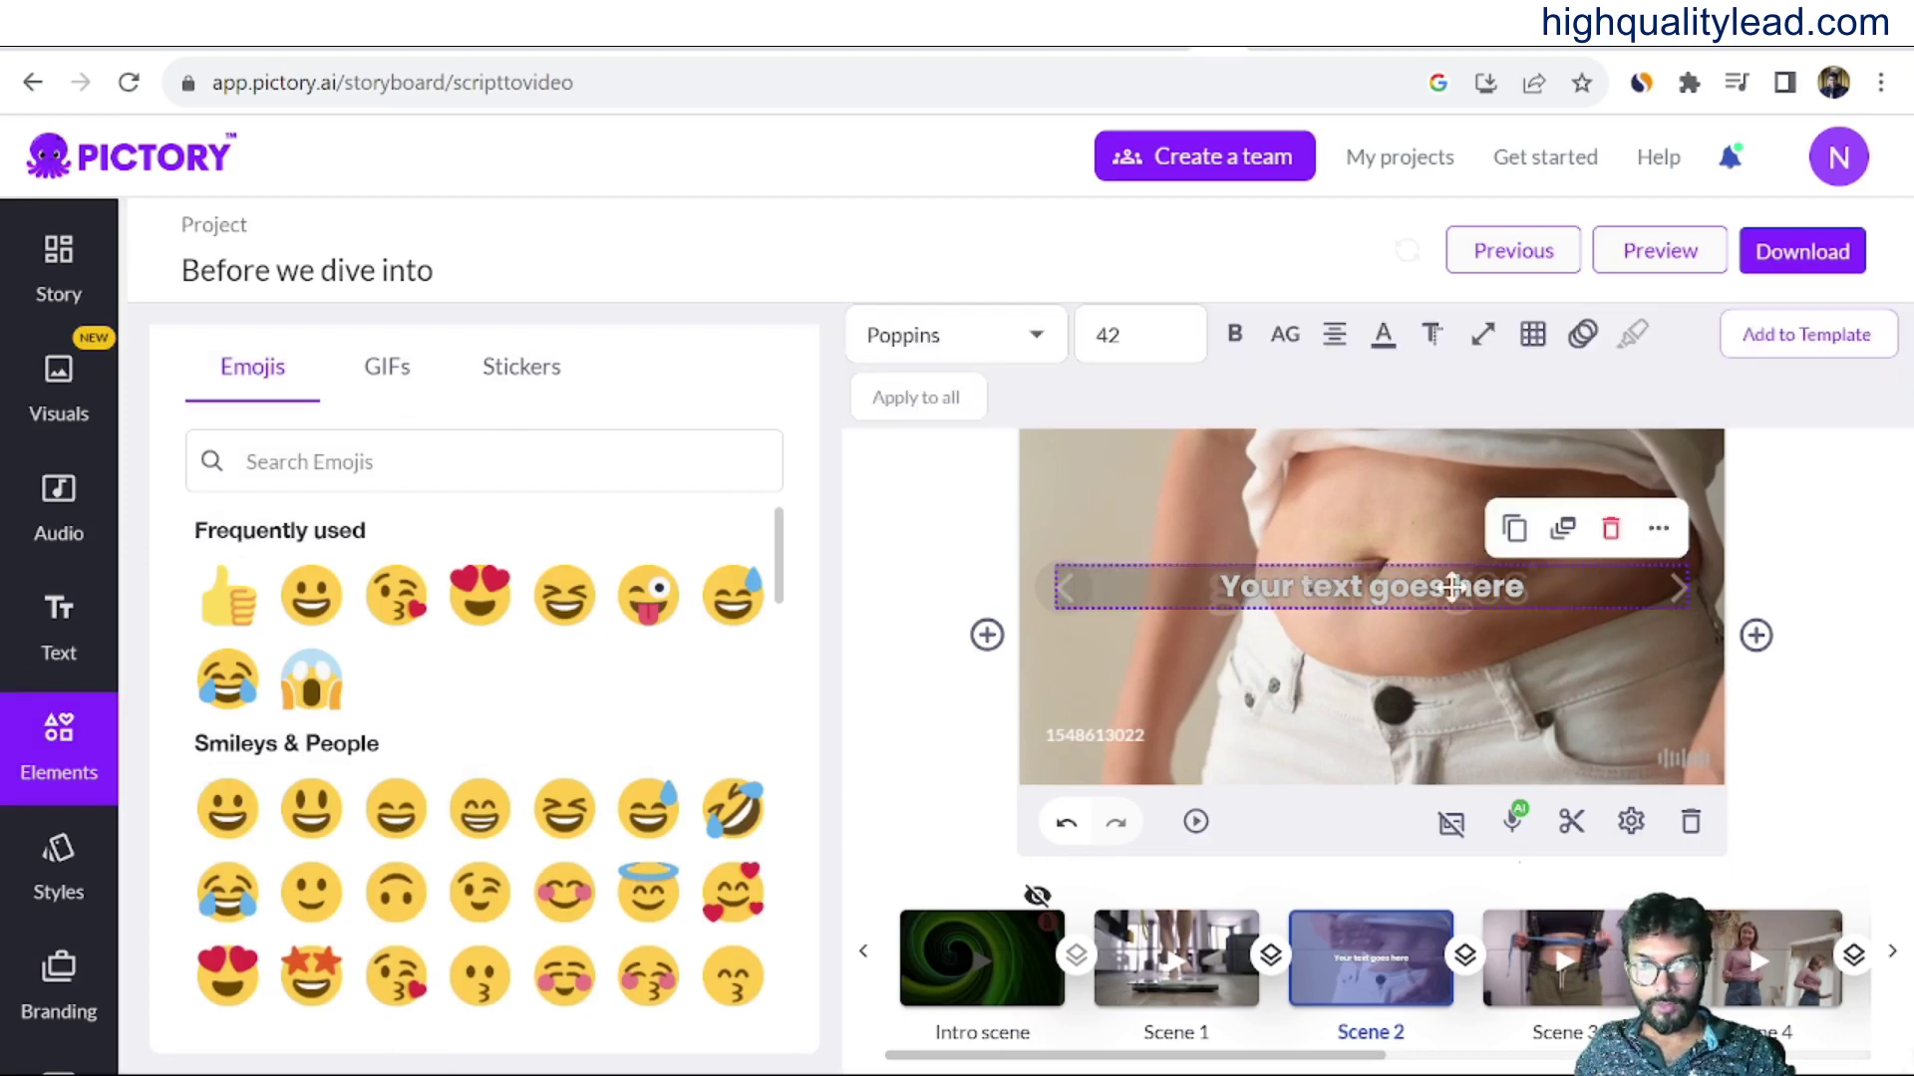
Download the finished project as a video.
click(76, 899)
scroll(69, 797, down, 3)
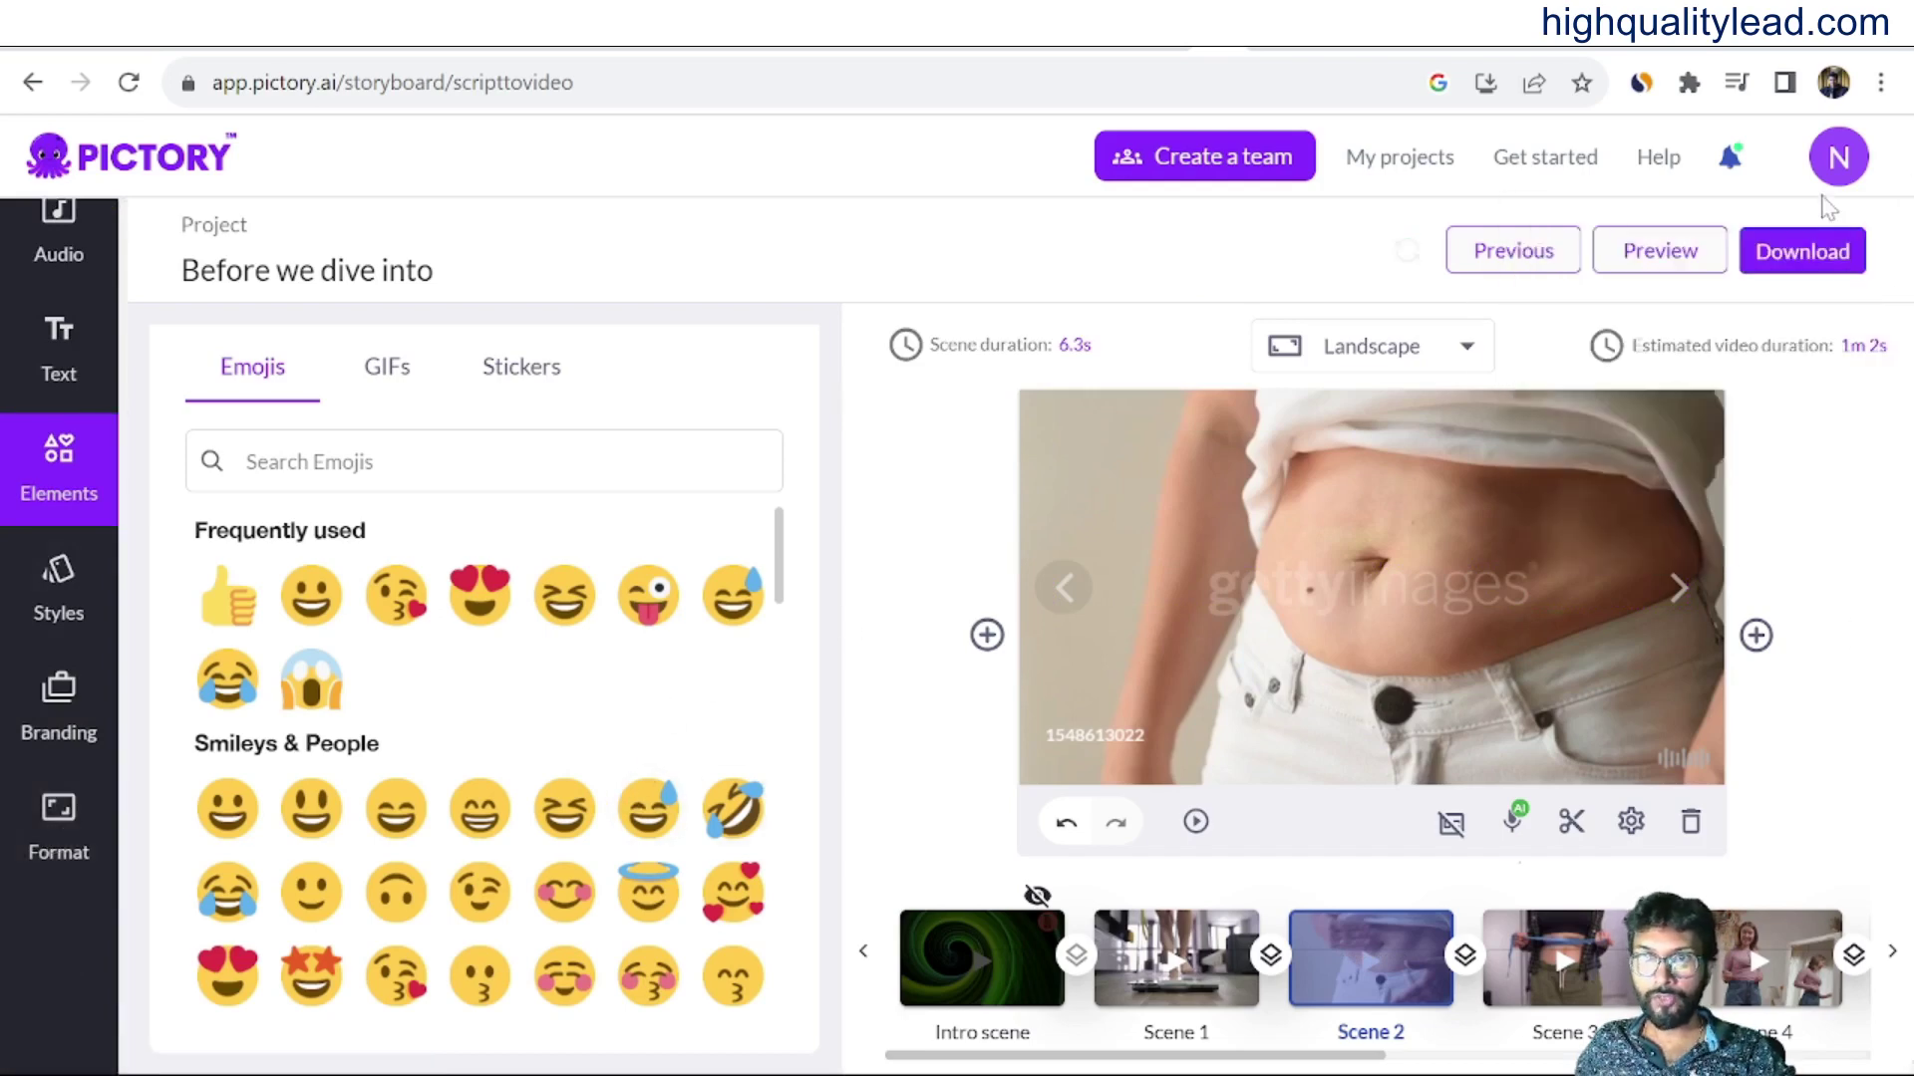
click(1814, 255)
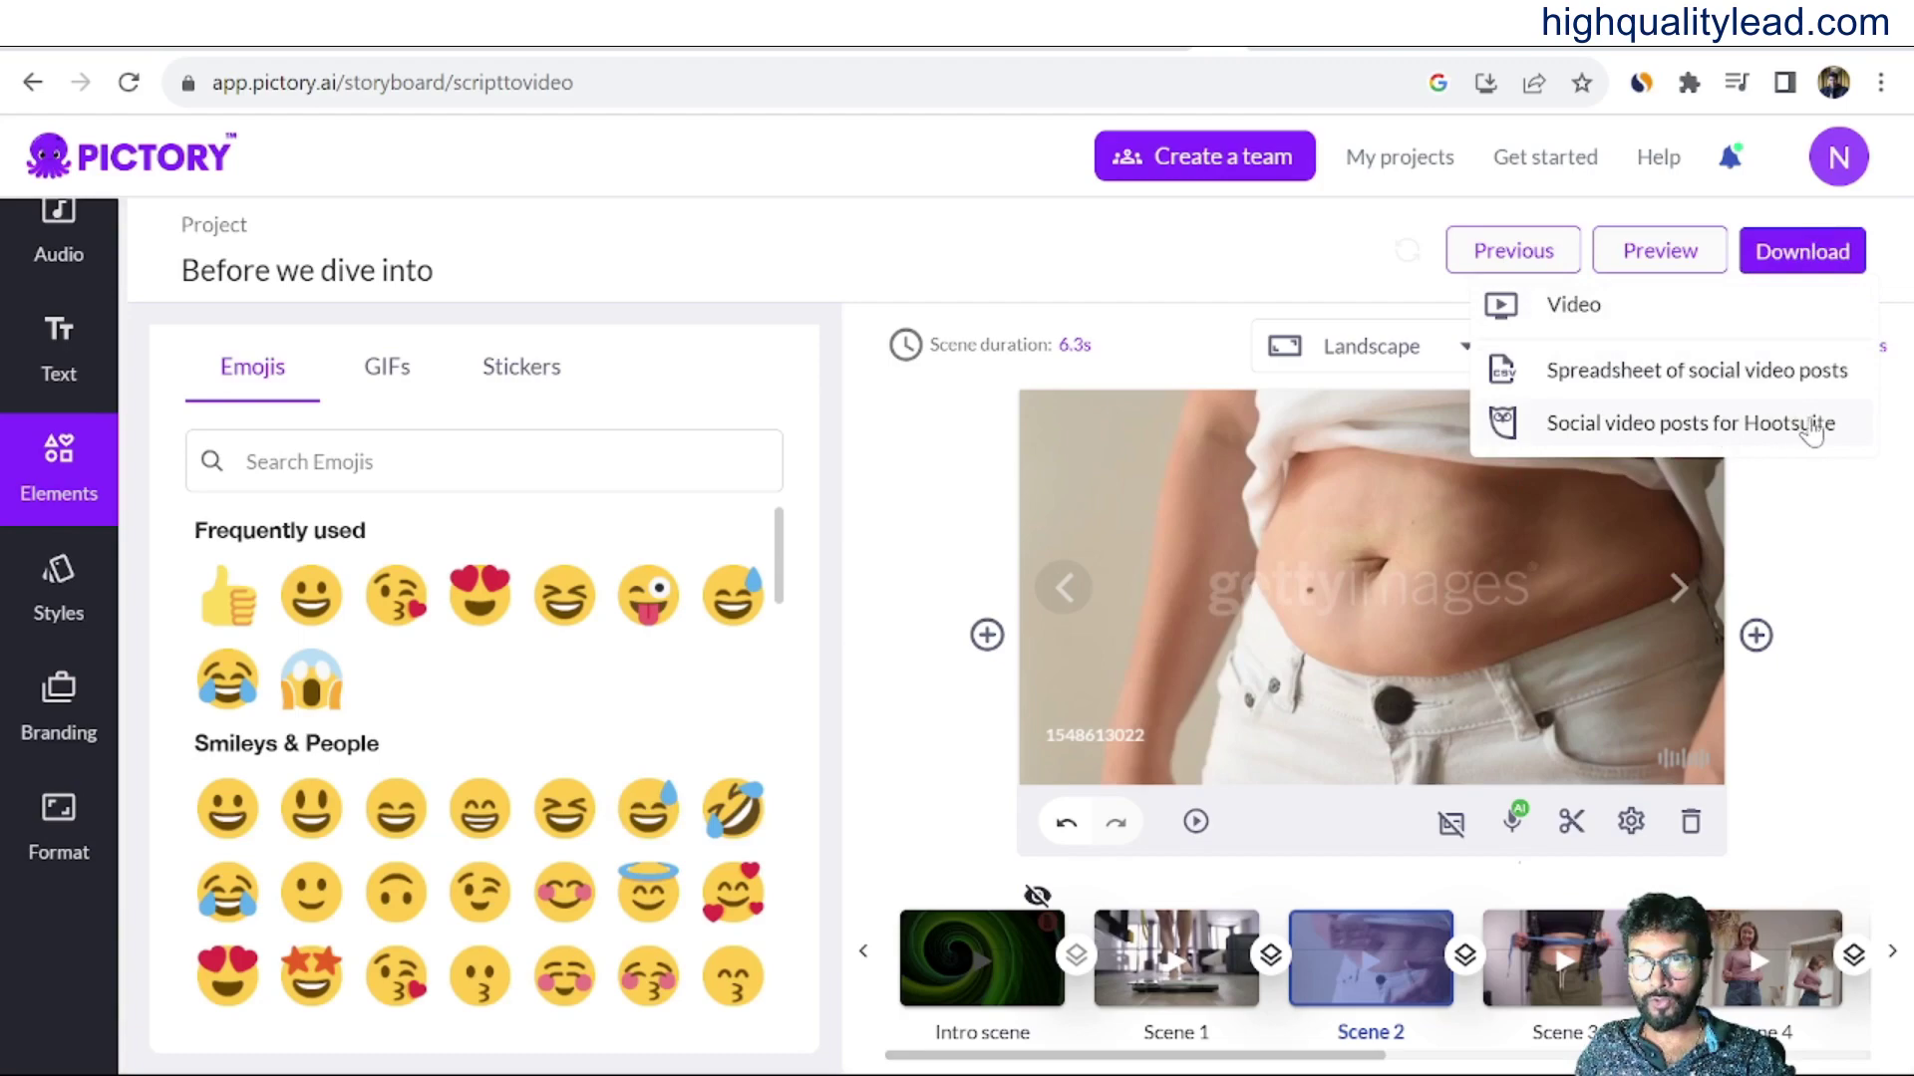
click(1569, 311)
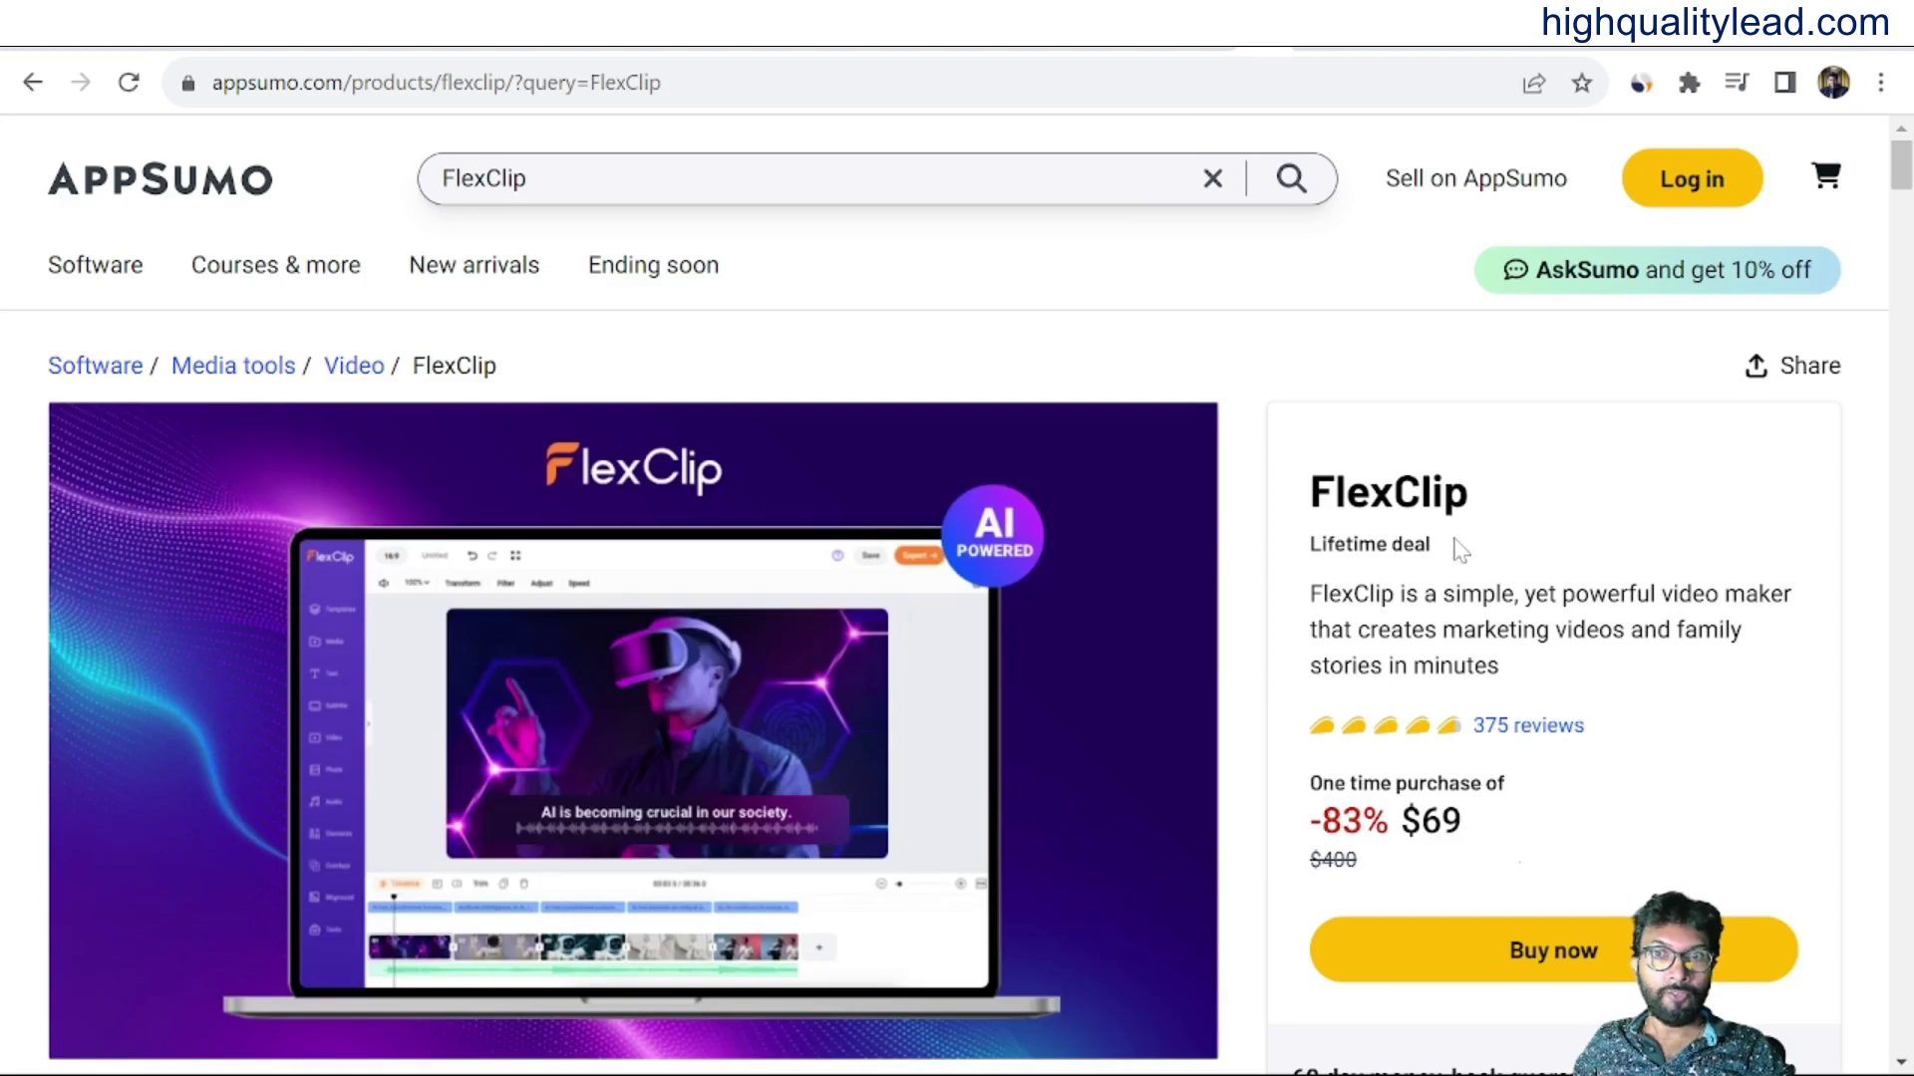
drag(1492, 515, 1307, 504)
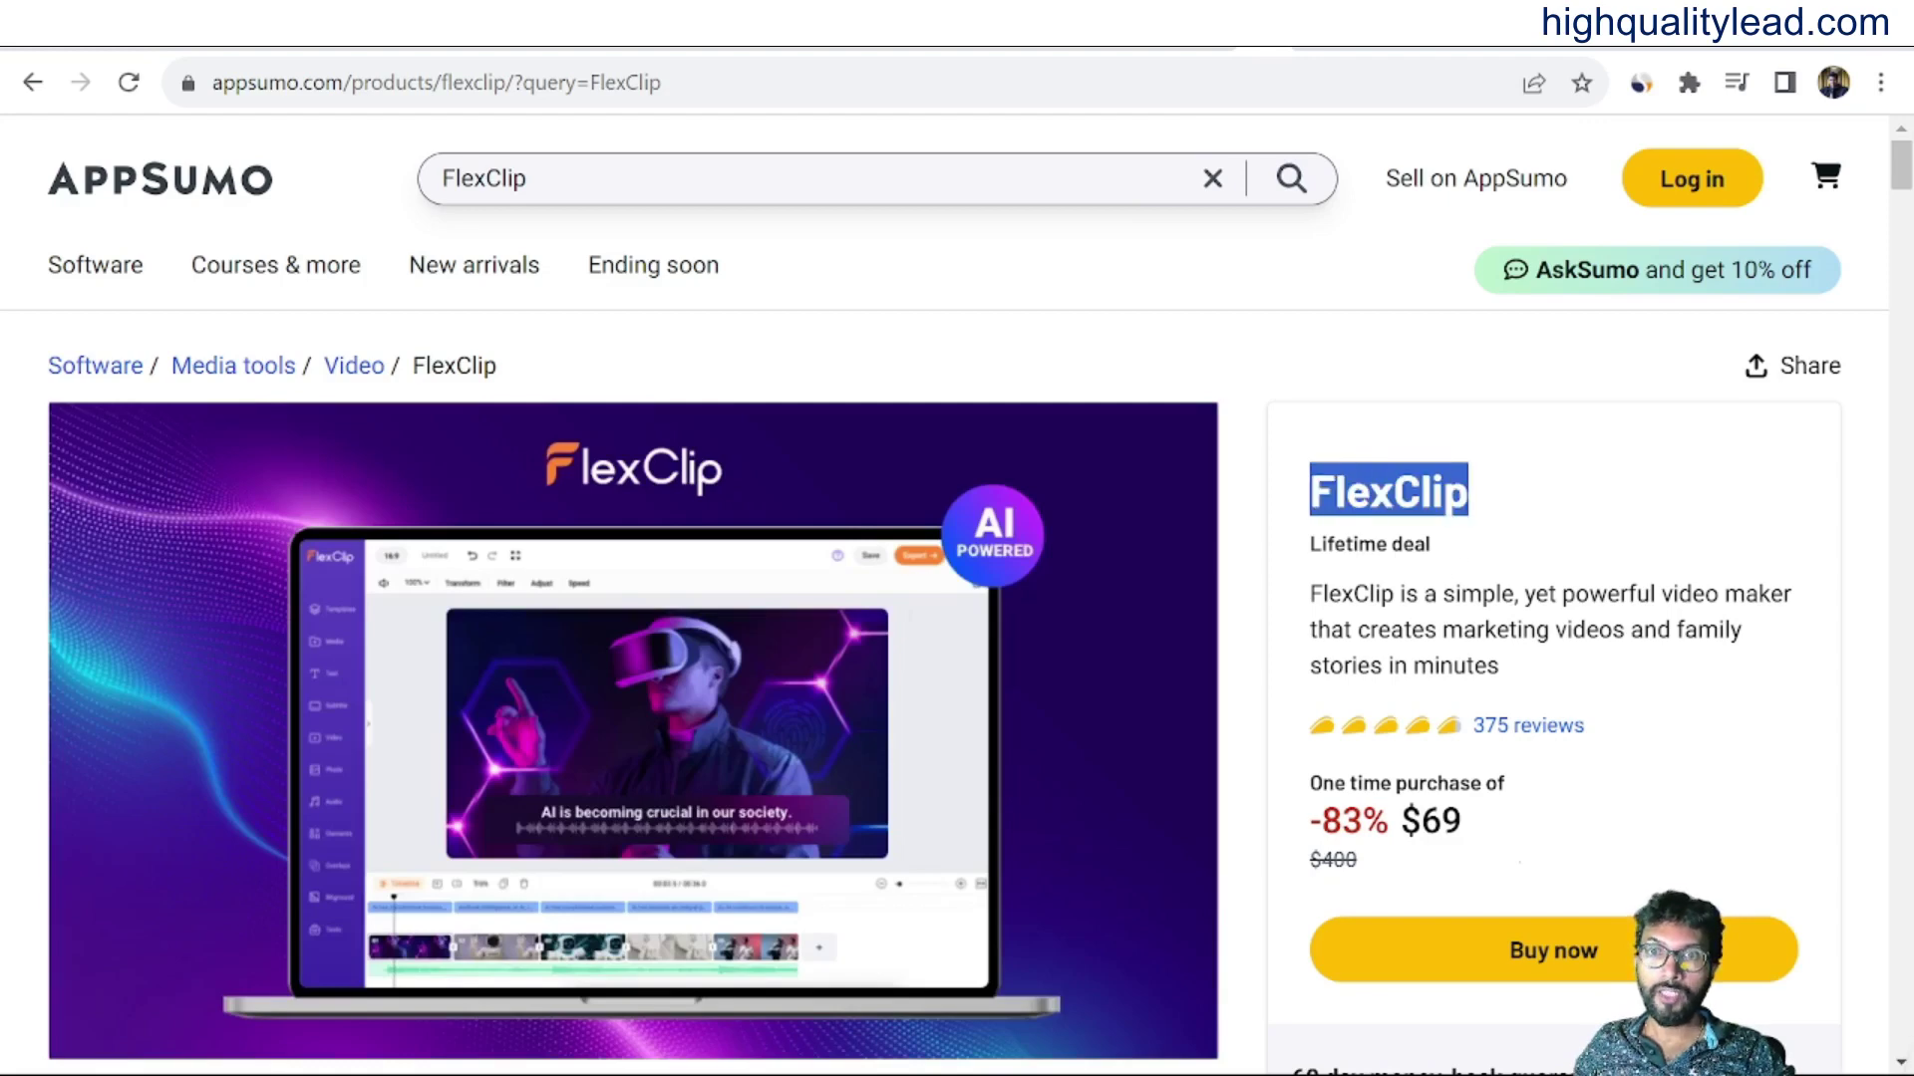
click(1543, 506)
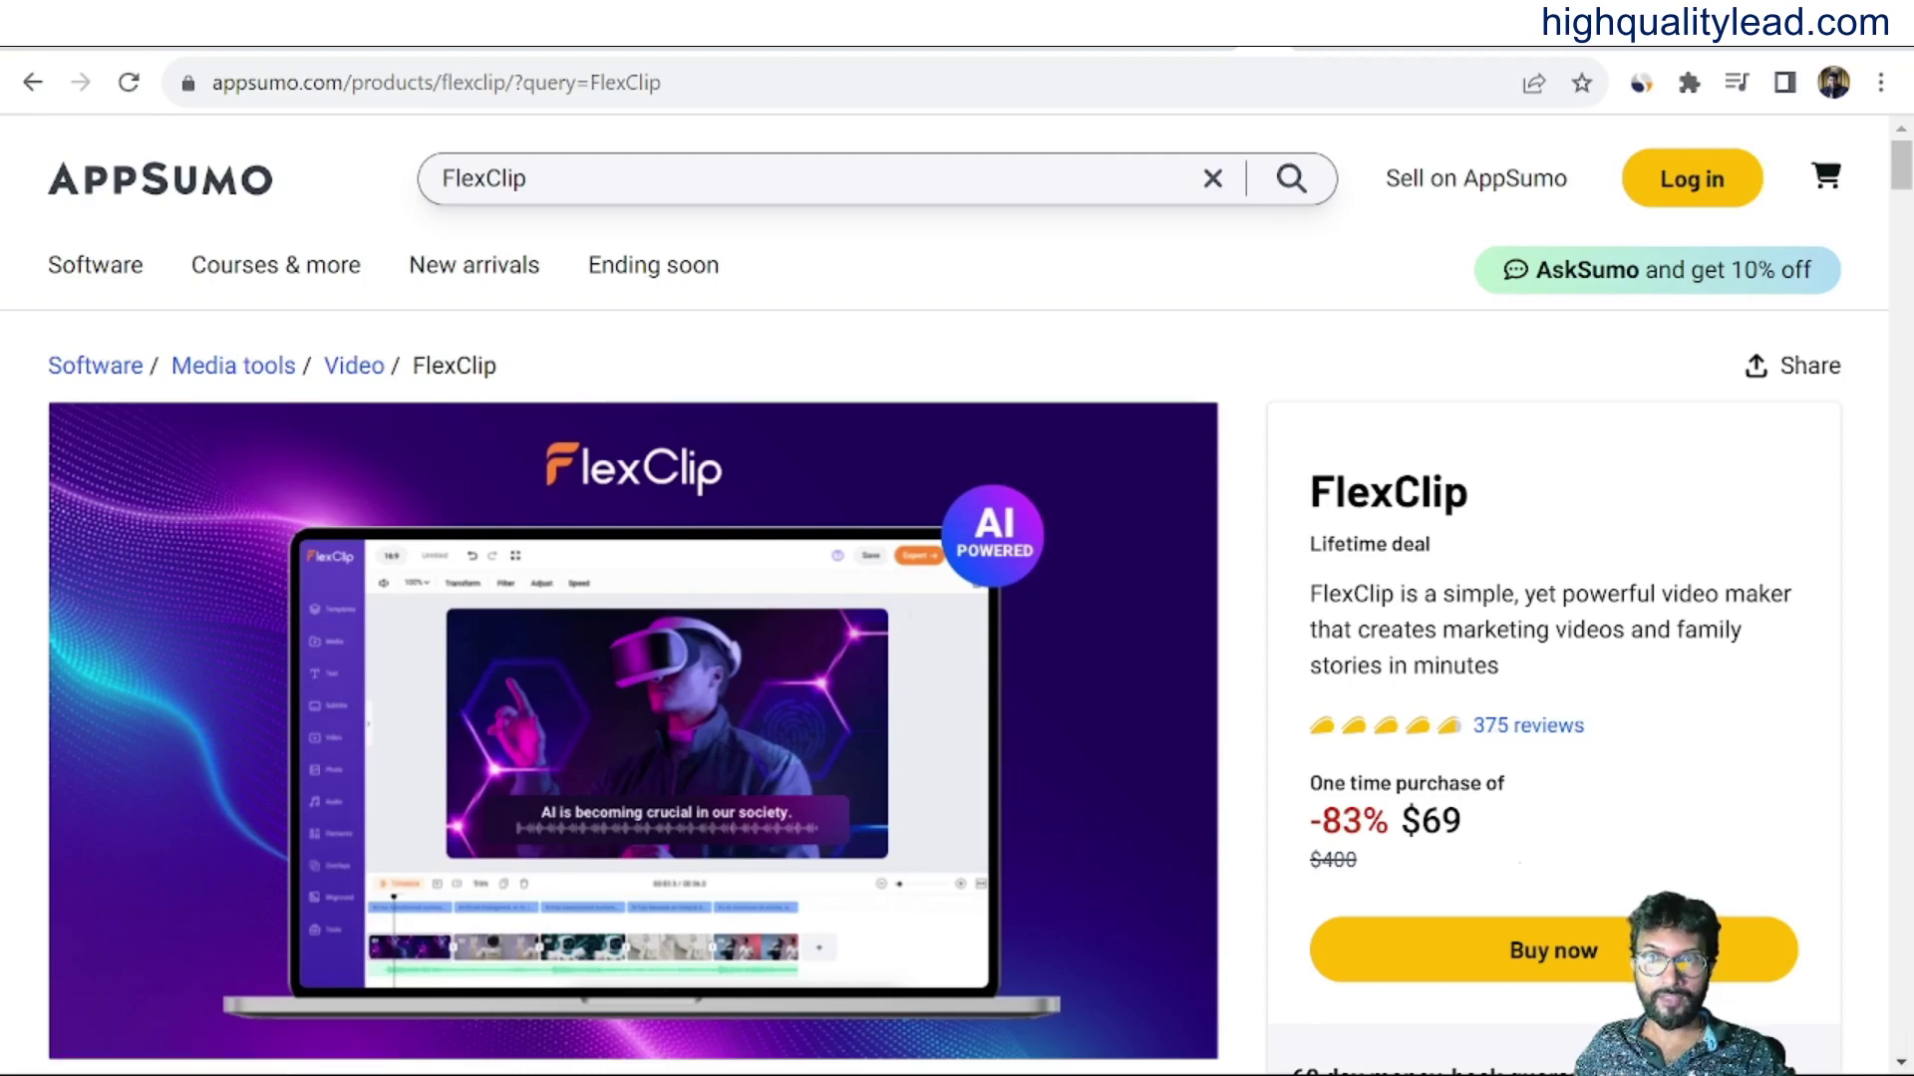
drag(1503, 513, 1301, 504)
click(1541, 476)
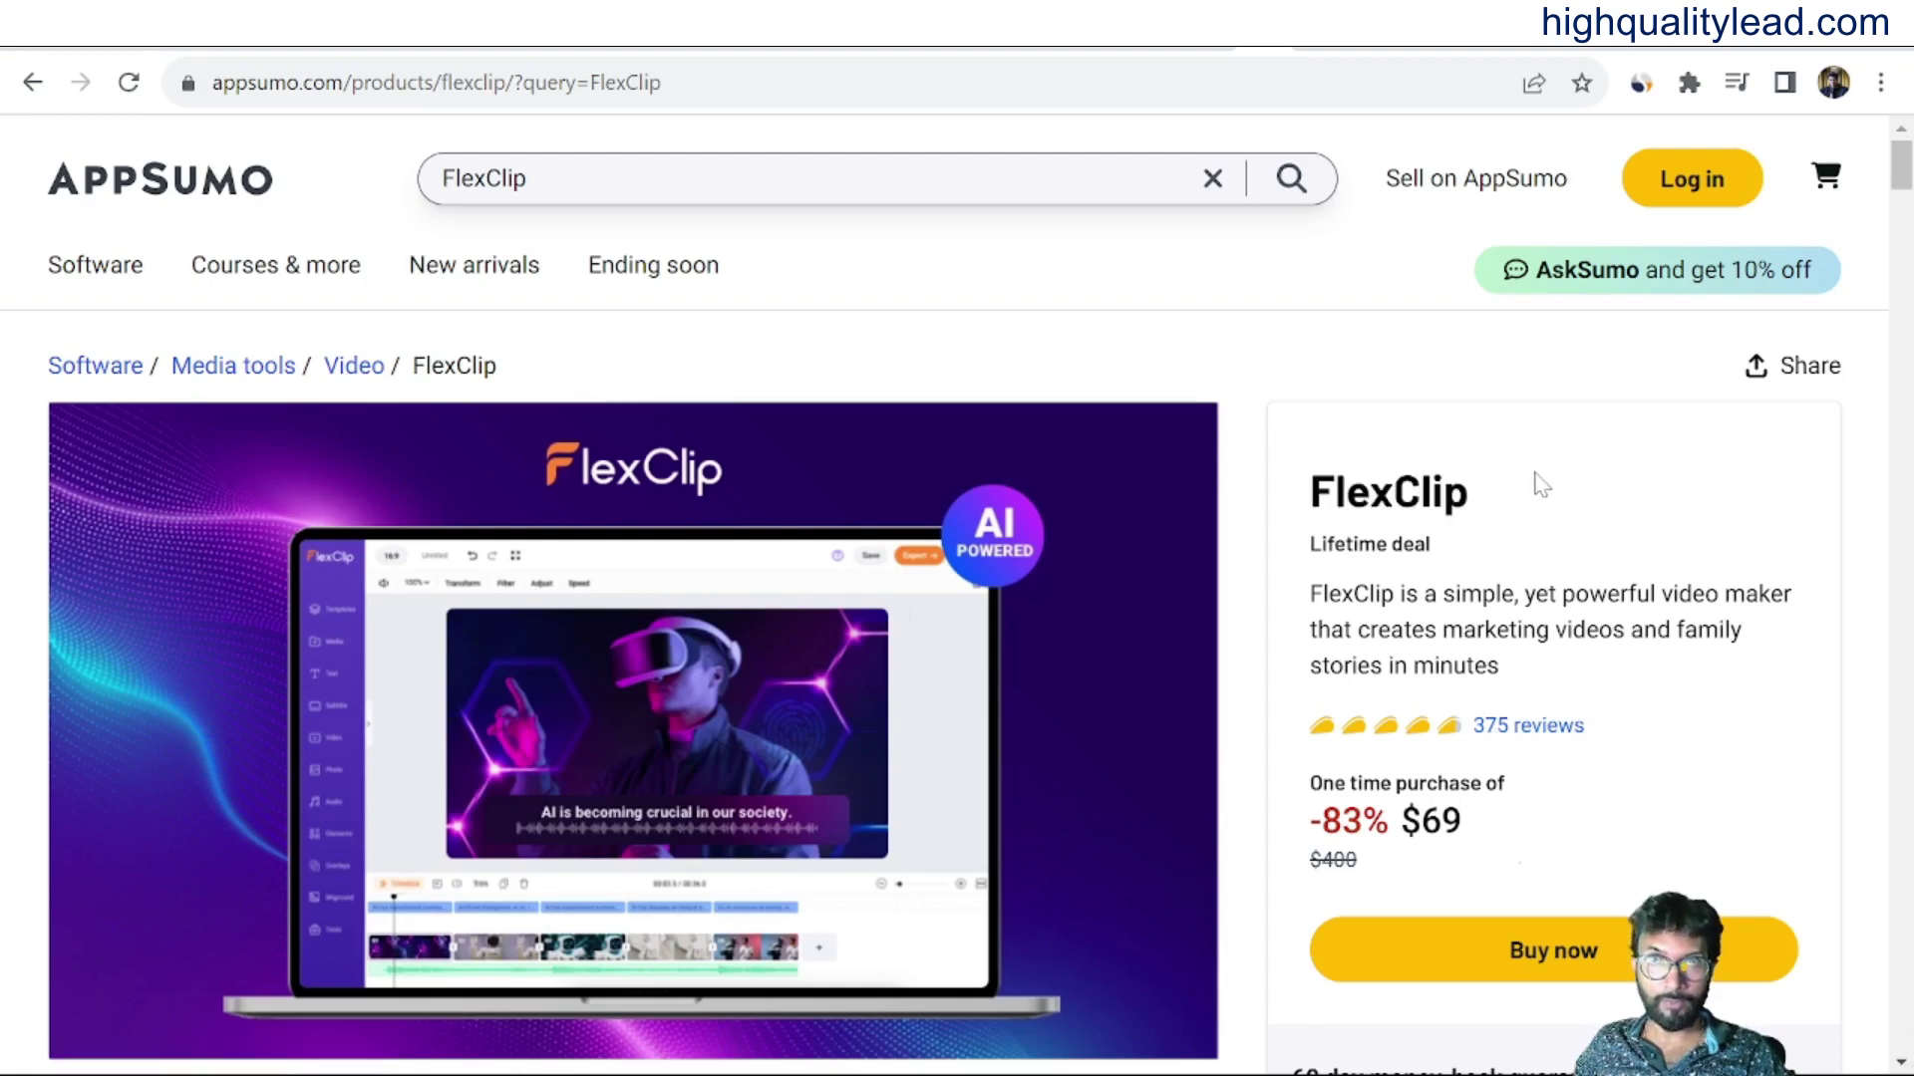
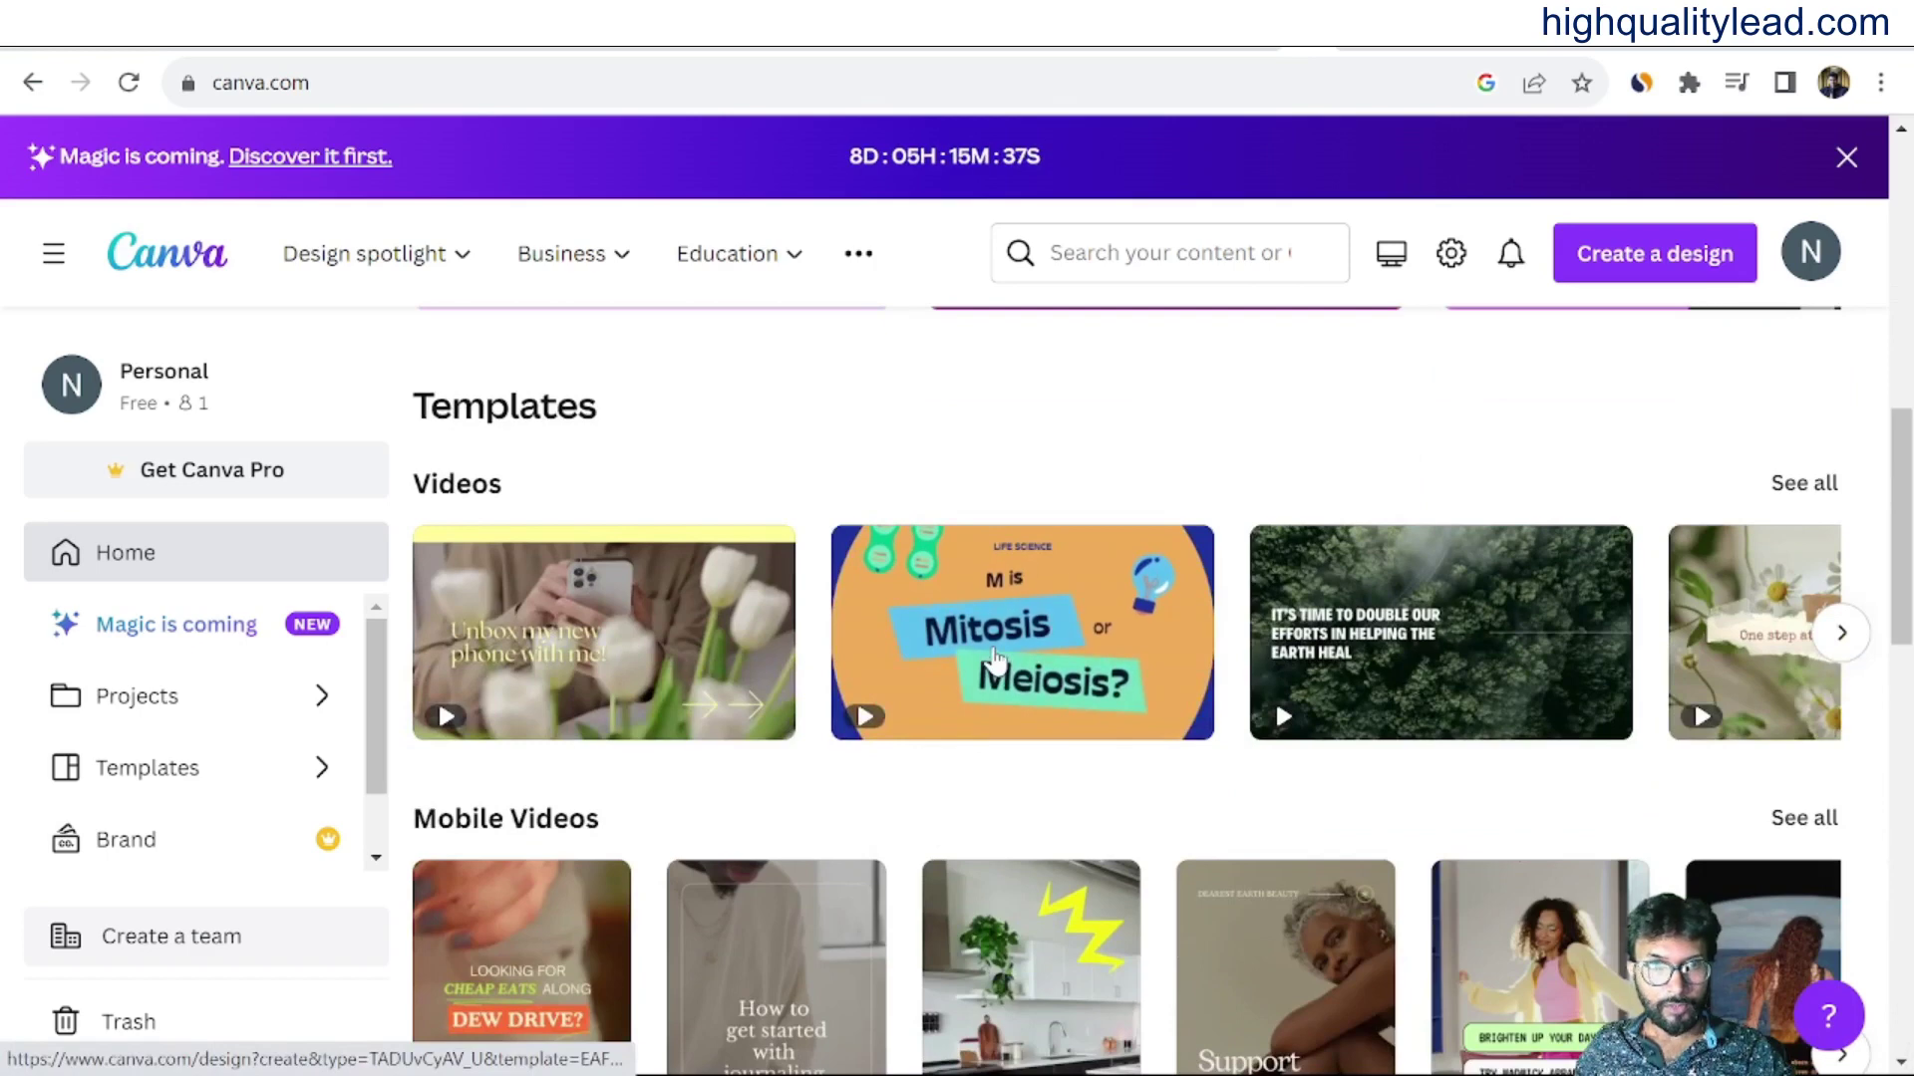
Open the "M is for Mitosis or Meiosis?" video template and delete "Meiosis?" with its banner, "Mitosis" and "or" from the first page.
click(995, 658)
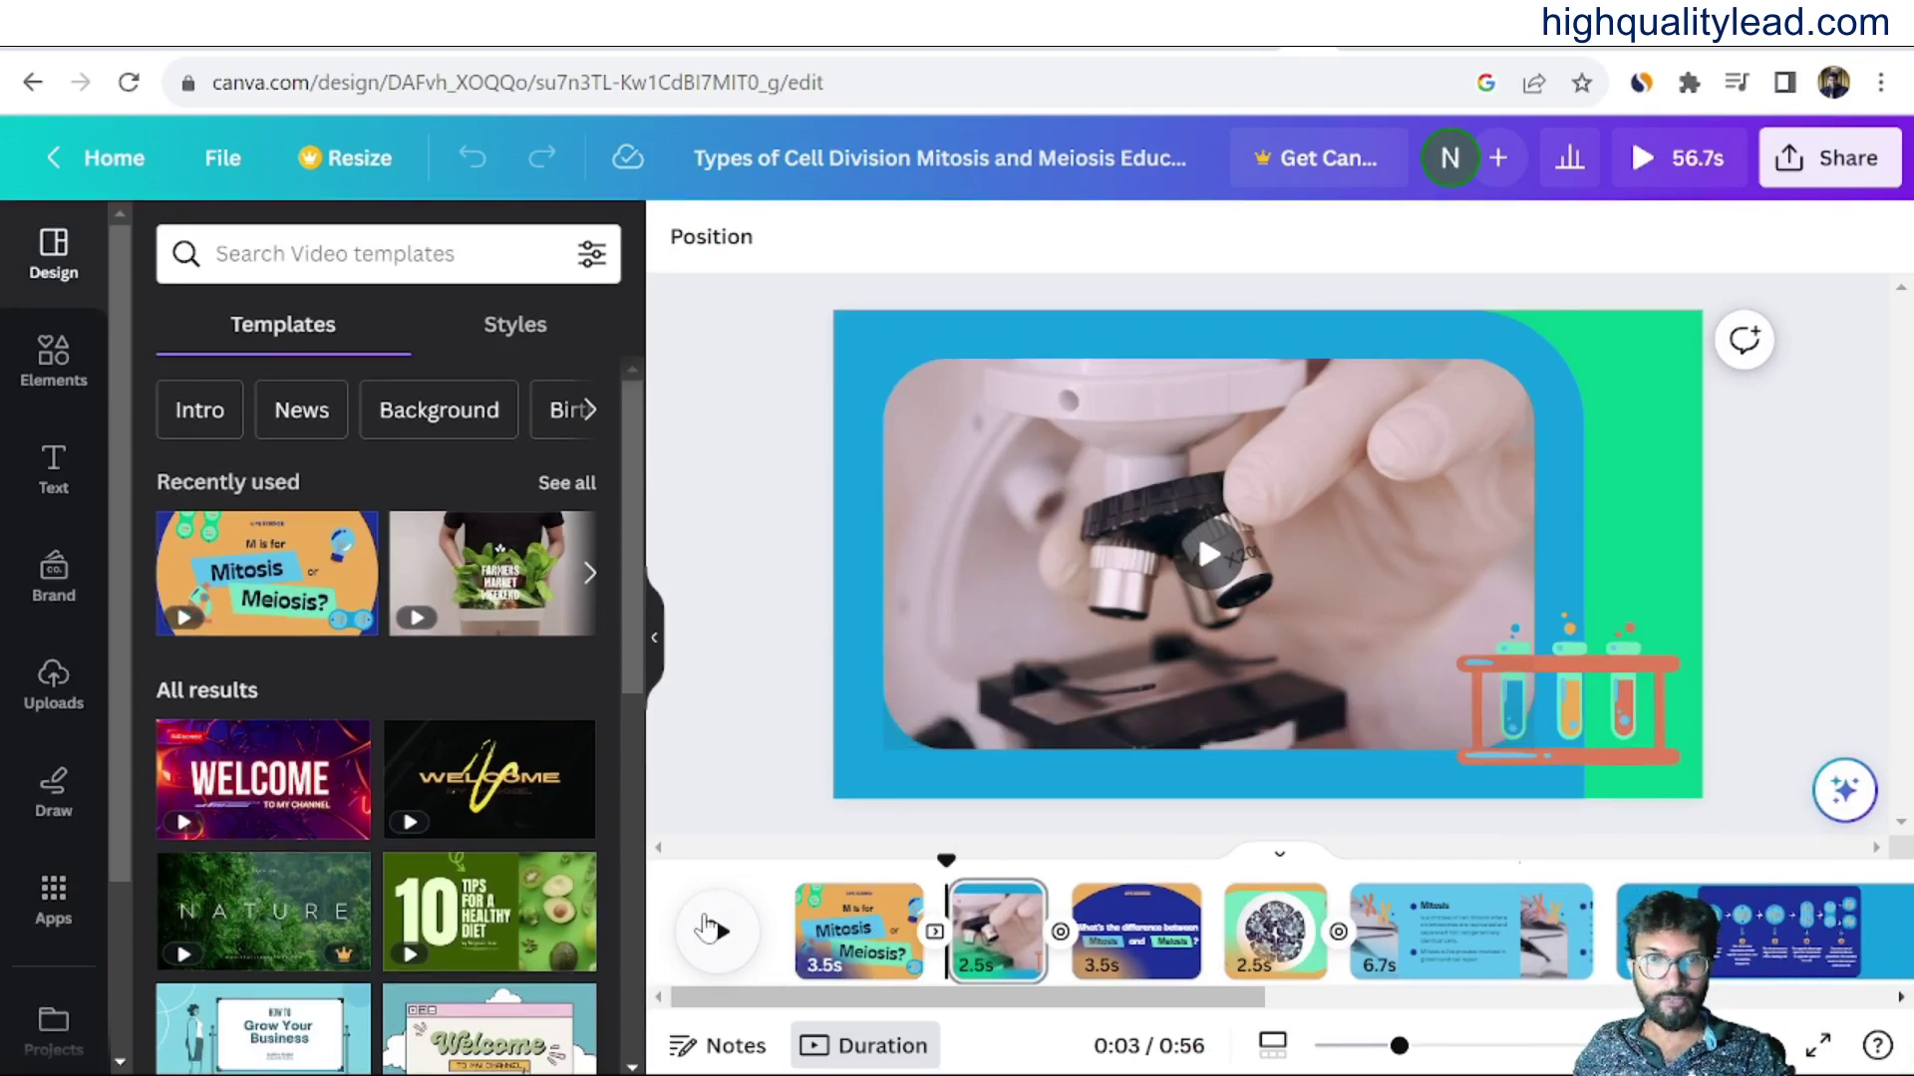
click(863, 922)
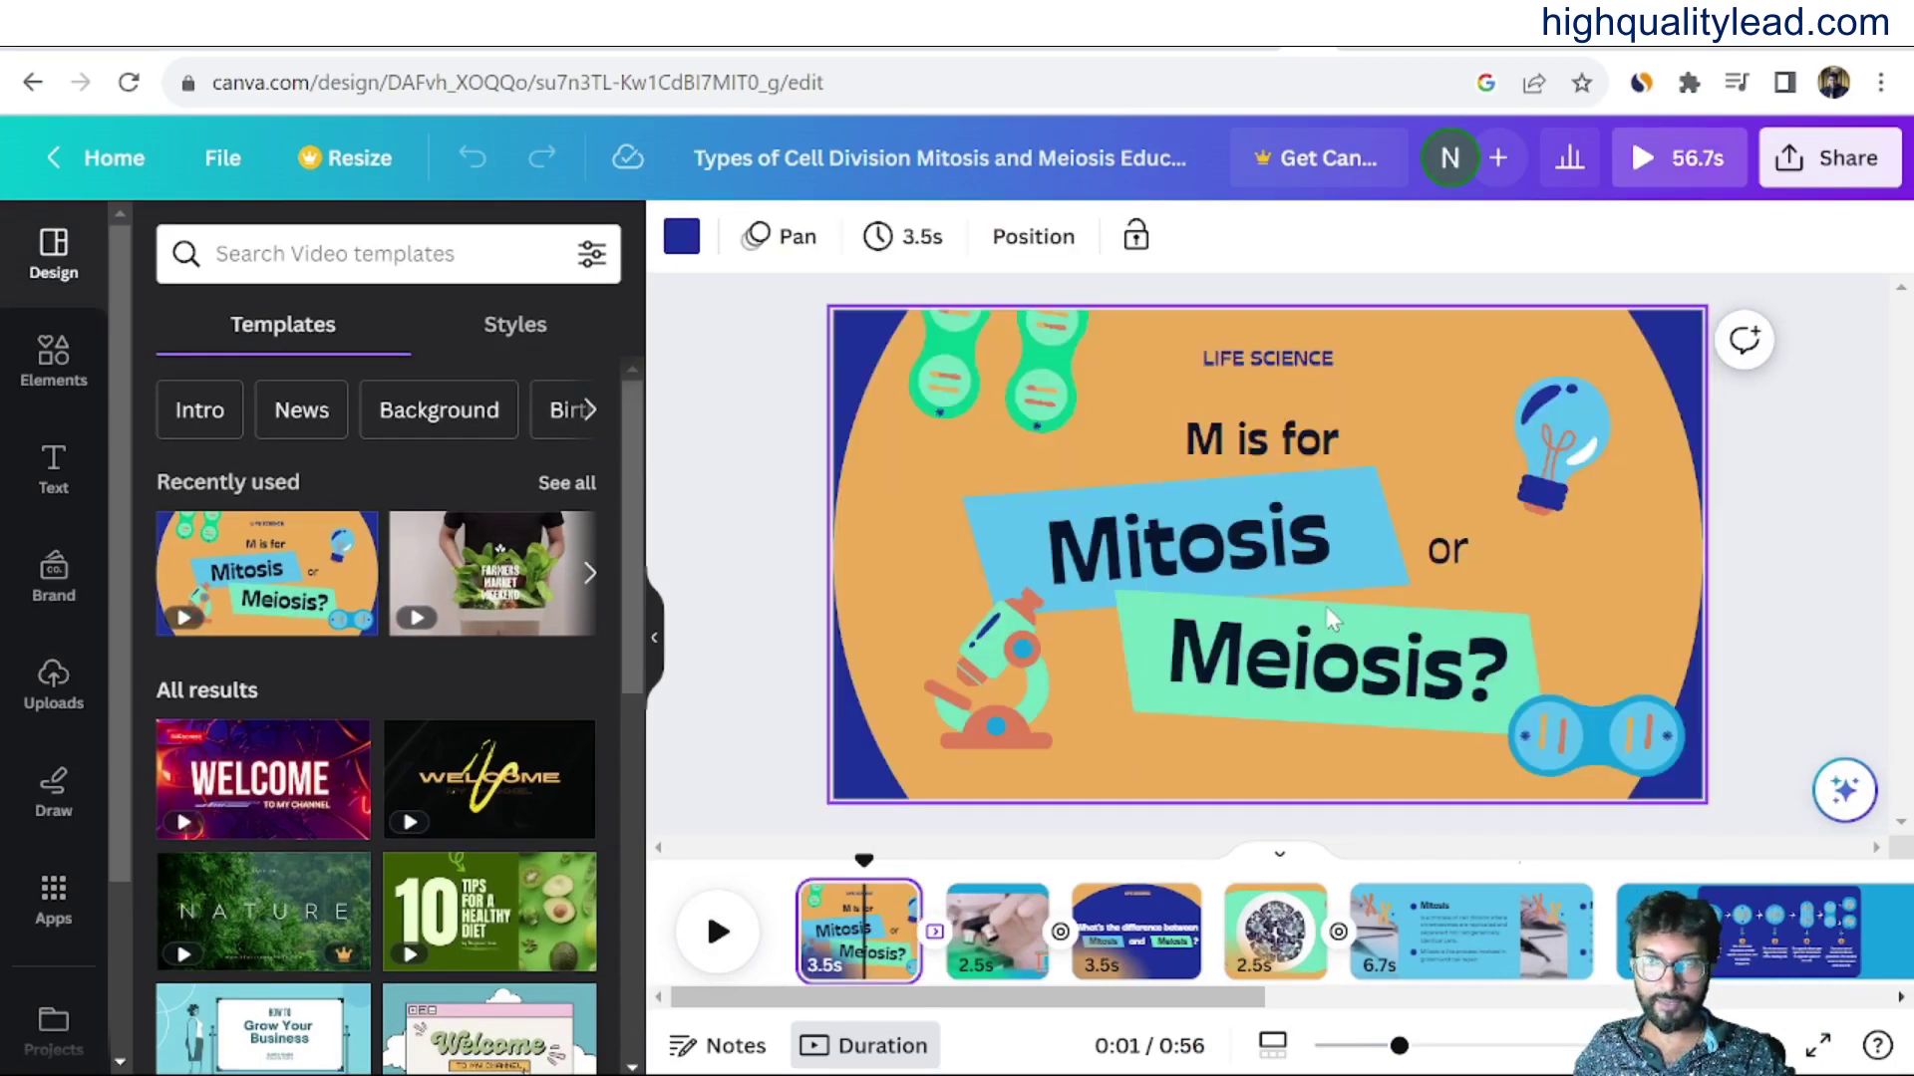
click(1330, 619)
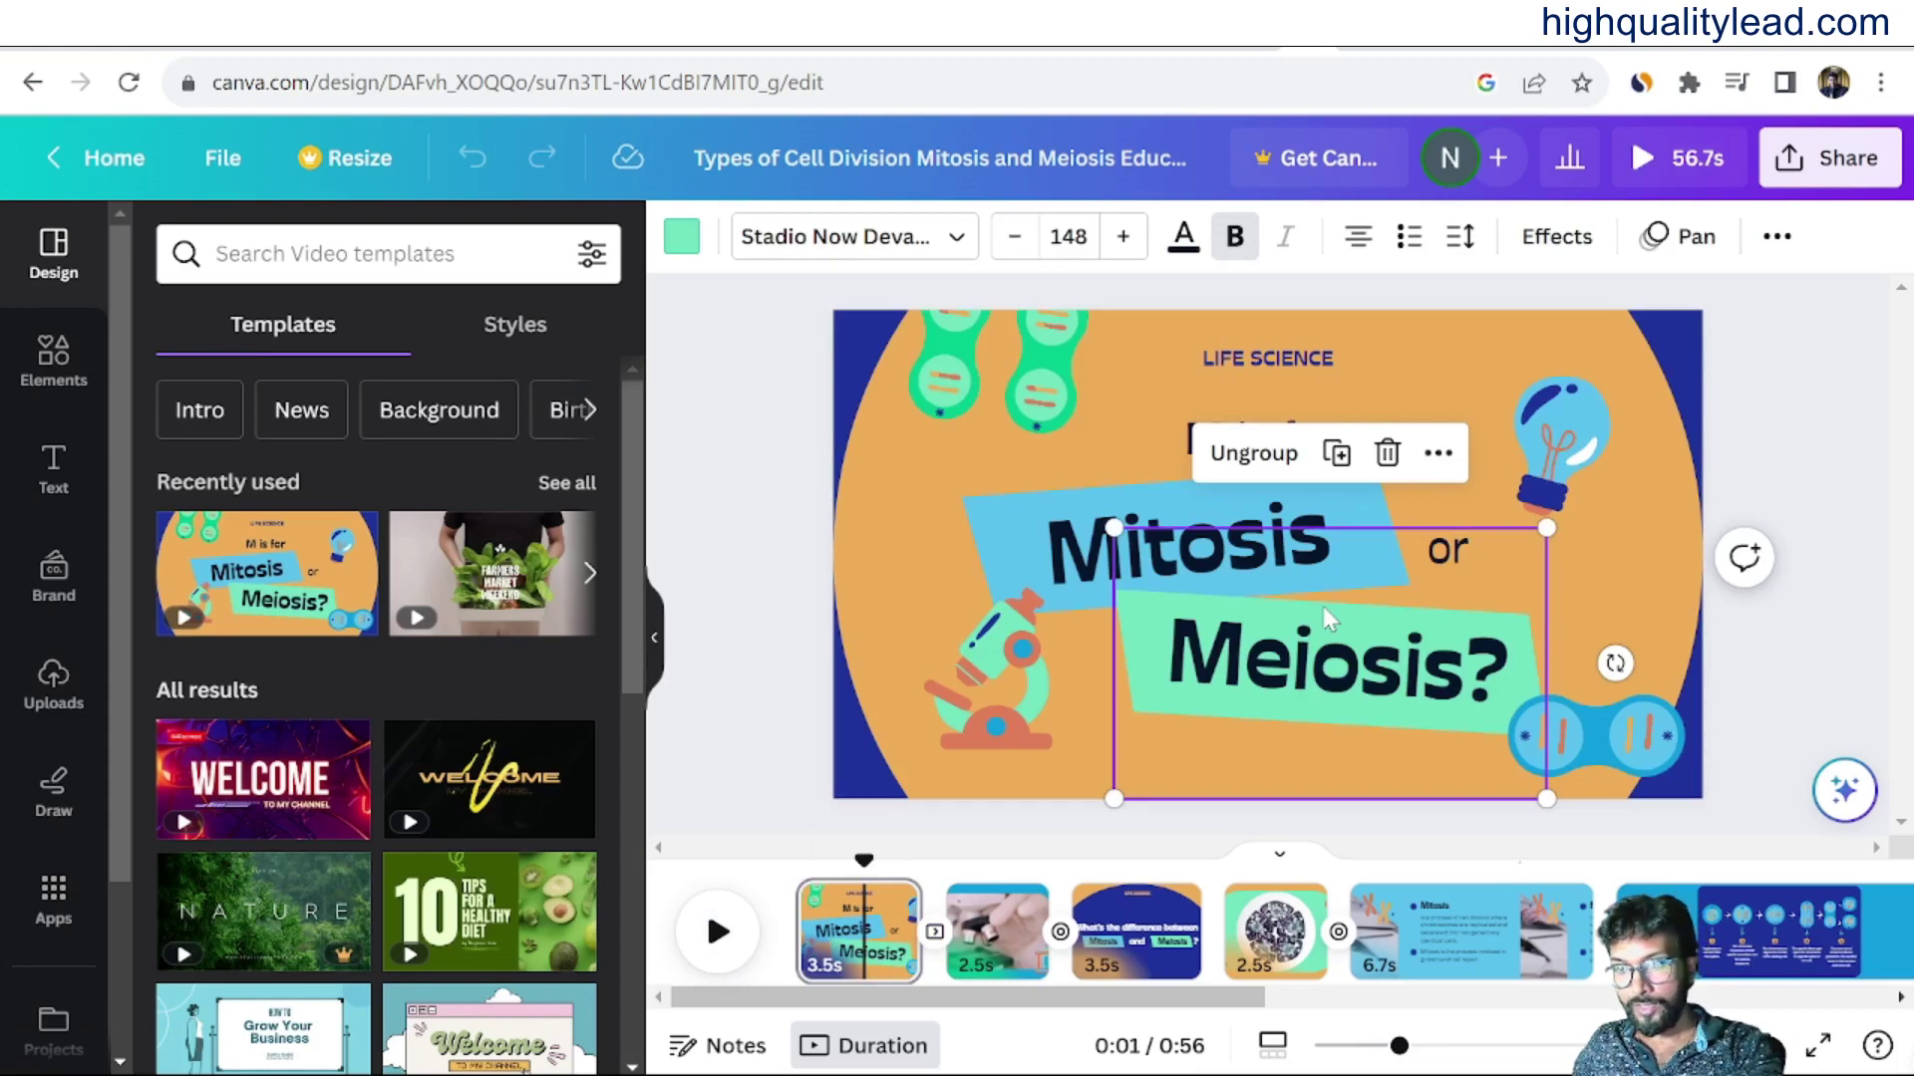
key(Delete)
click(1304, 576)
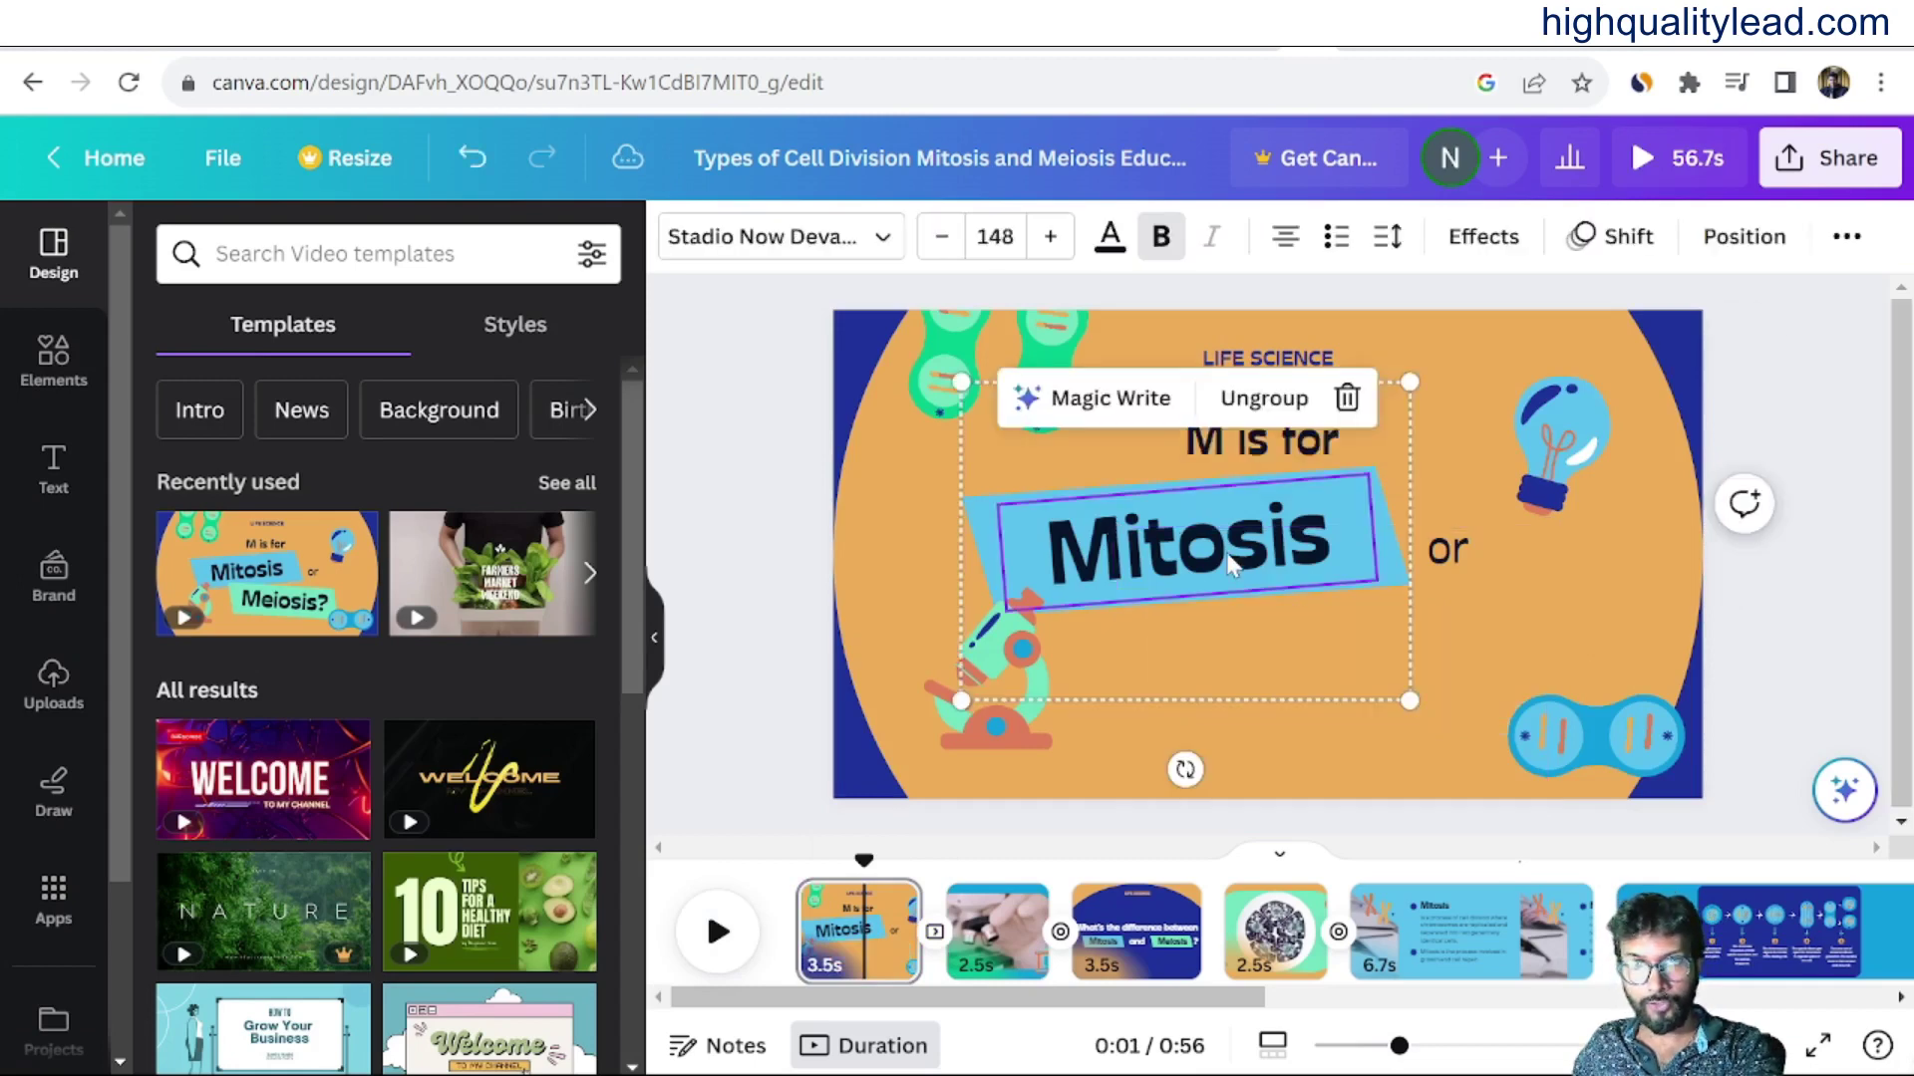
key(Delete)
click(1447, 548)
key(Delete)
Delete the blue banner, the orange and dark blue background and the microscope graphic from the first page.
click(1159, 573)
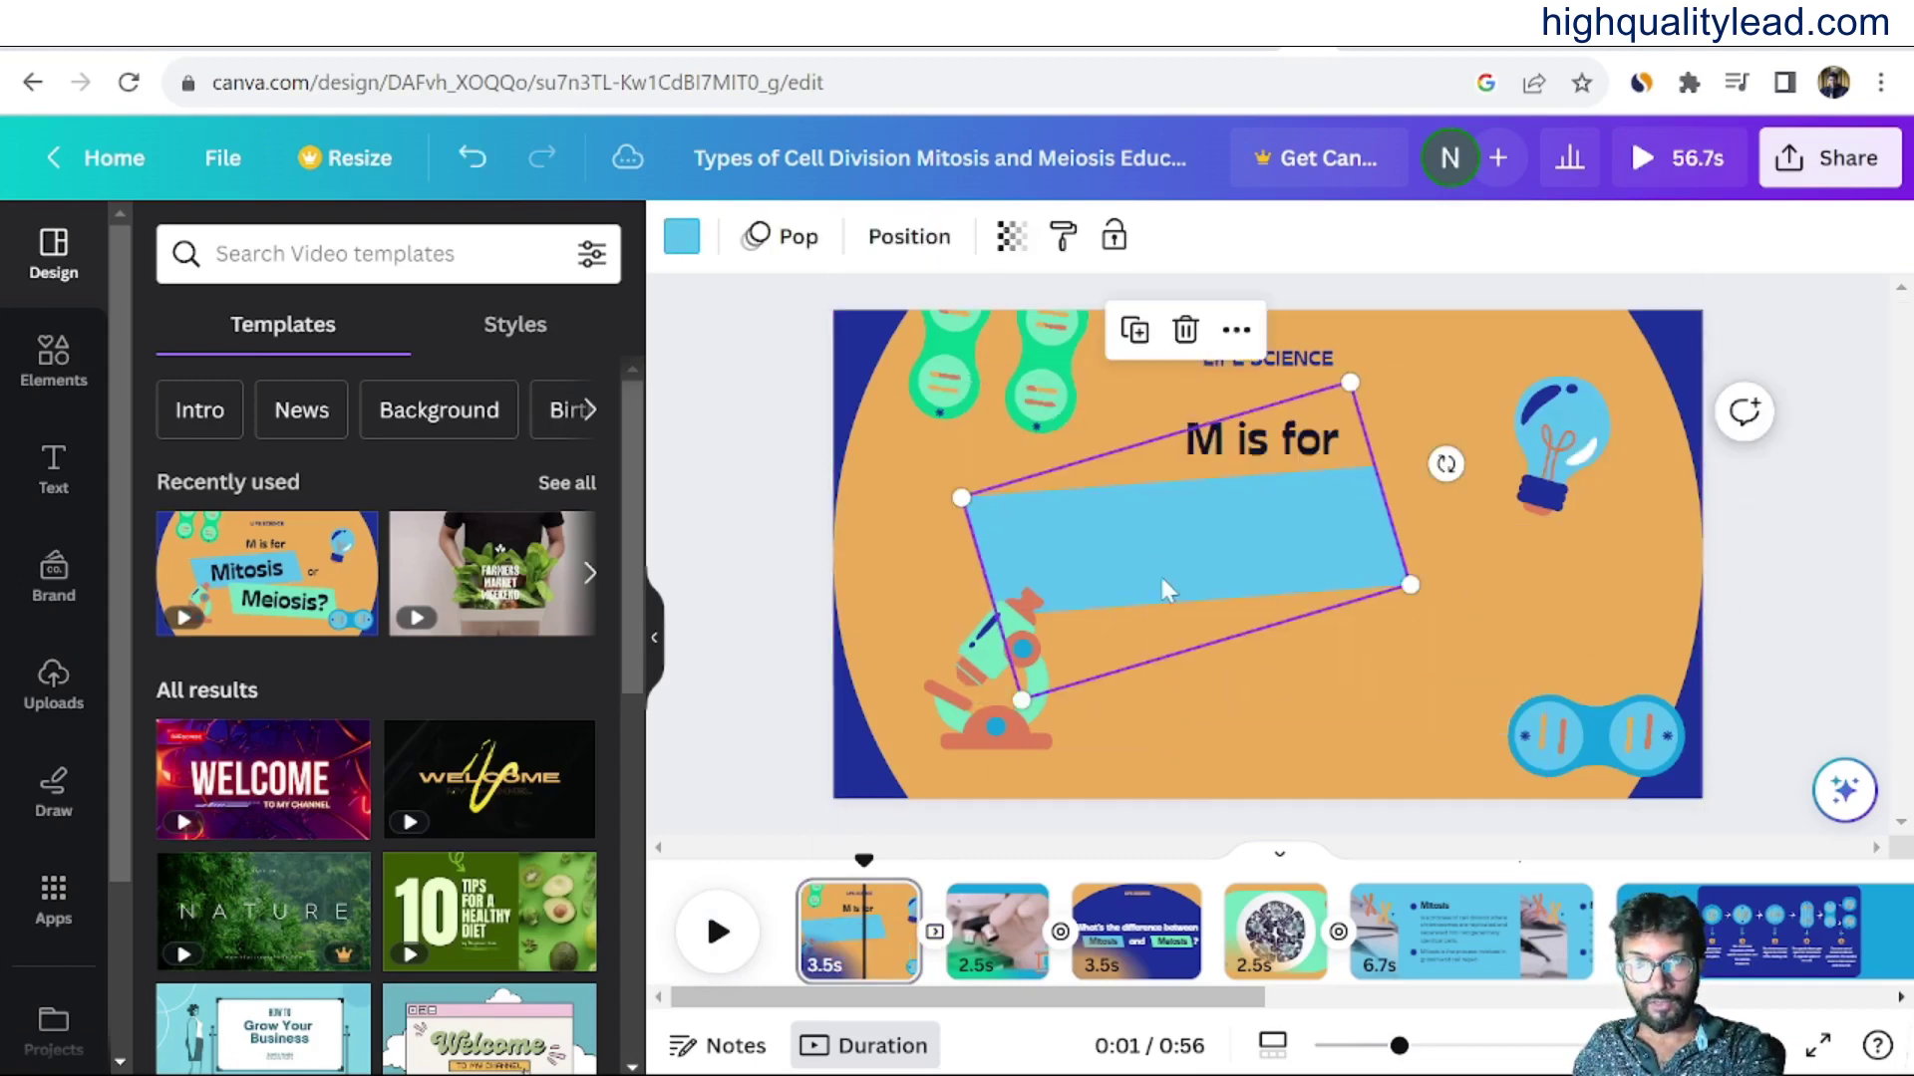
click(1310, 684)
click(1309, 684)
key(Delete)
click(1233, 628)
key(Delete)
click(1008, 677)
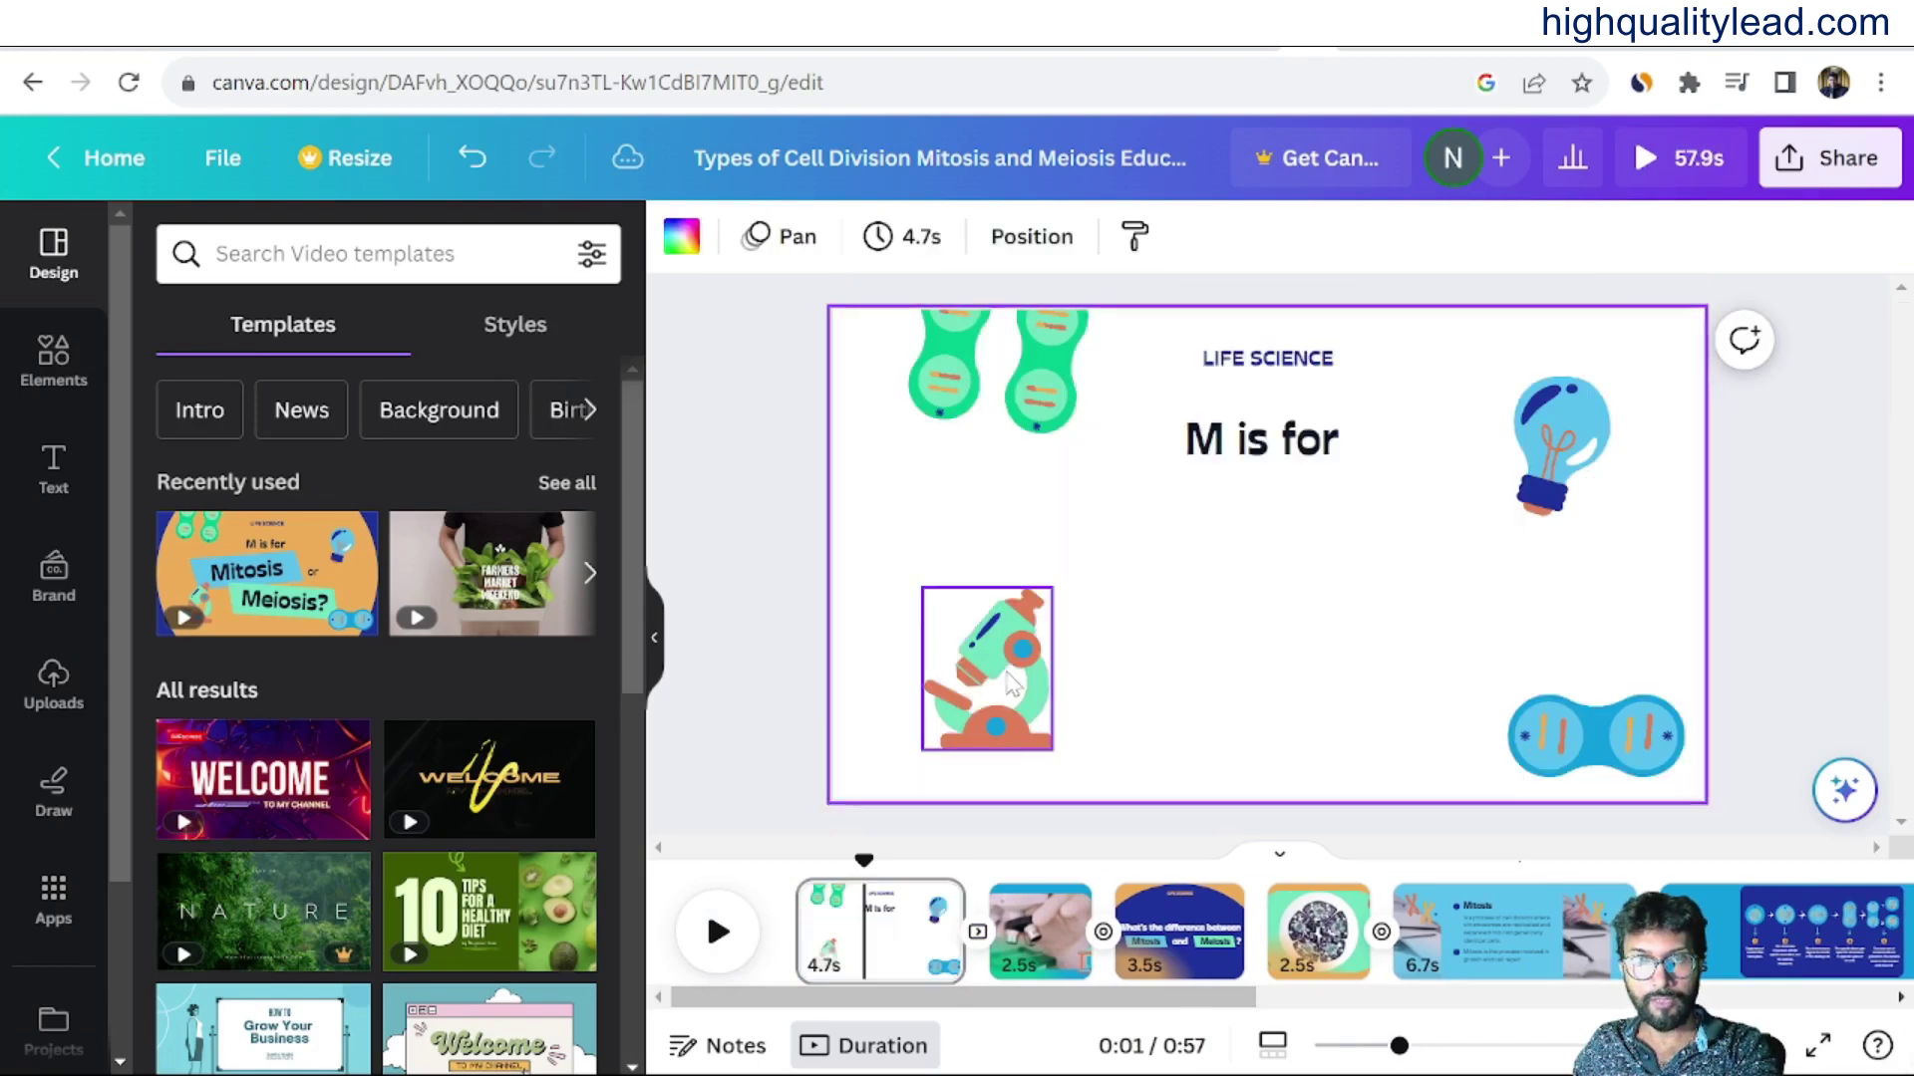
key(Delete)
Clear the rest of the first page by deleting "M is for", "LIFE SCIENCE", the green cells, the light bulb and the blue cell.
click(1290, 438)
key(Delete)
click(947, 374)
key(Delete)
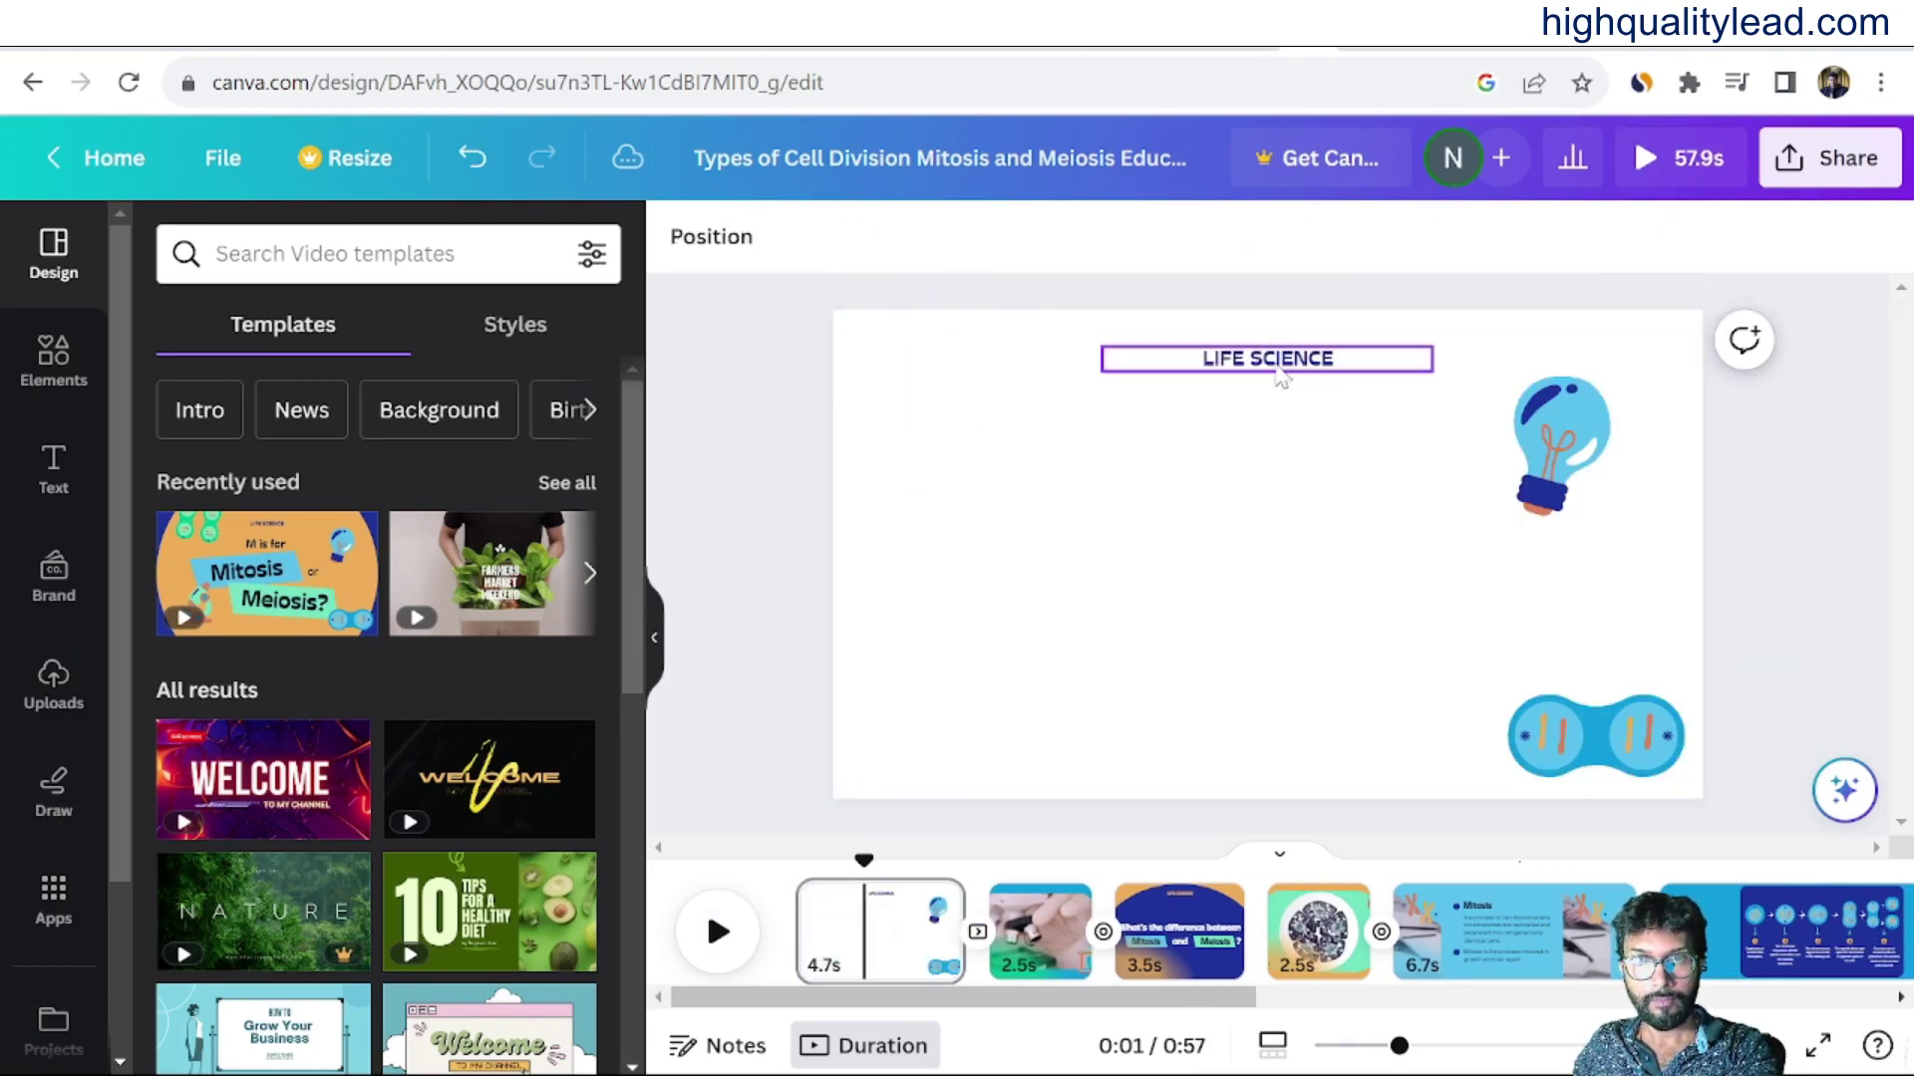
click(1271, 358)
key(Delete)
click(1575, 443)
key(Delete)
click(1595, 722)
key(Delete)
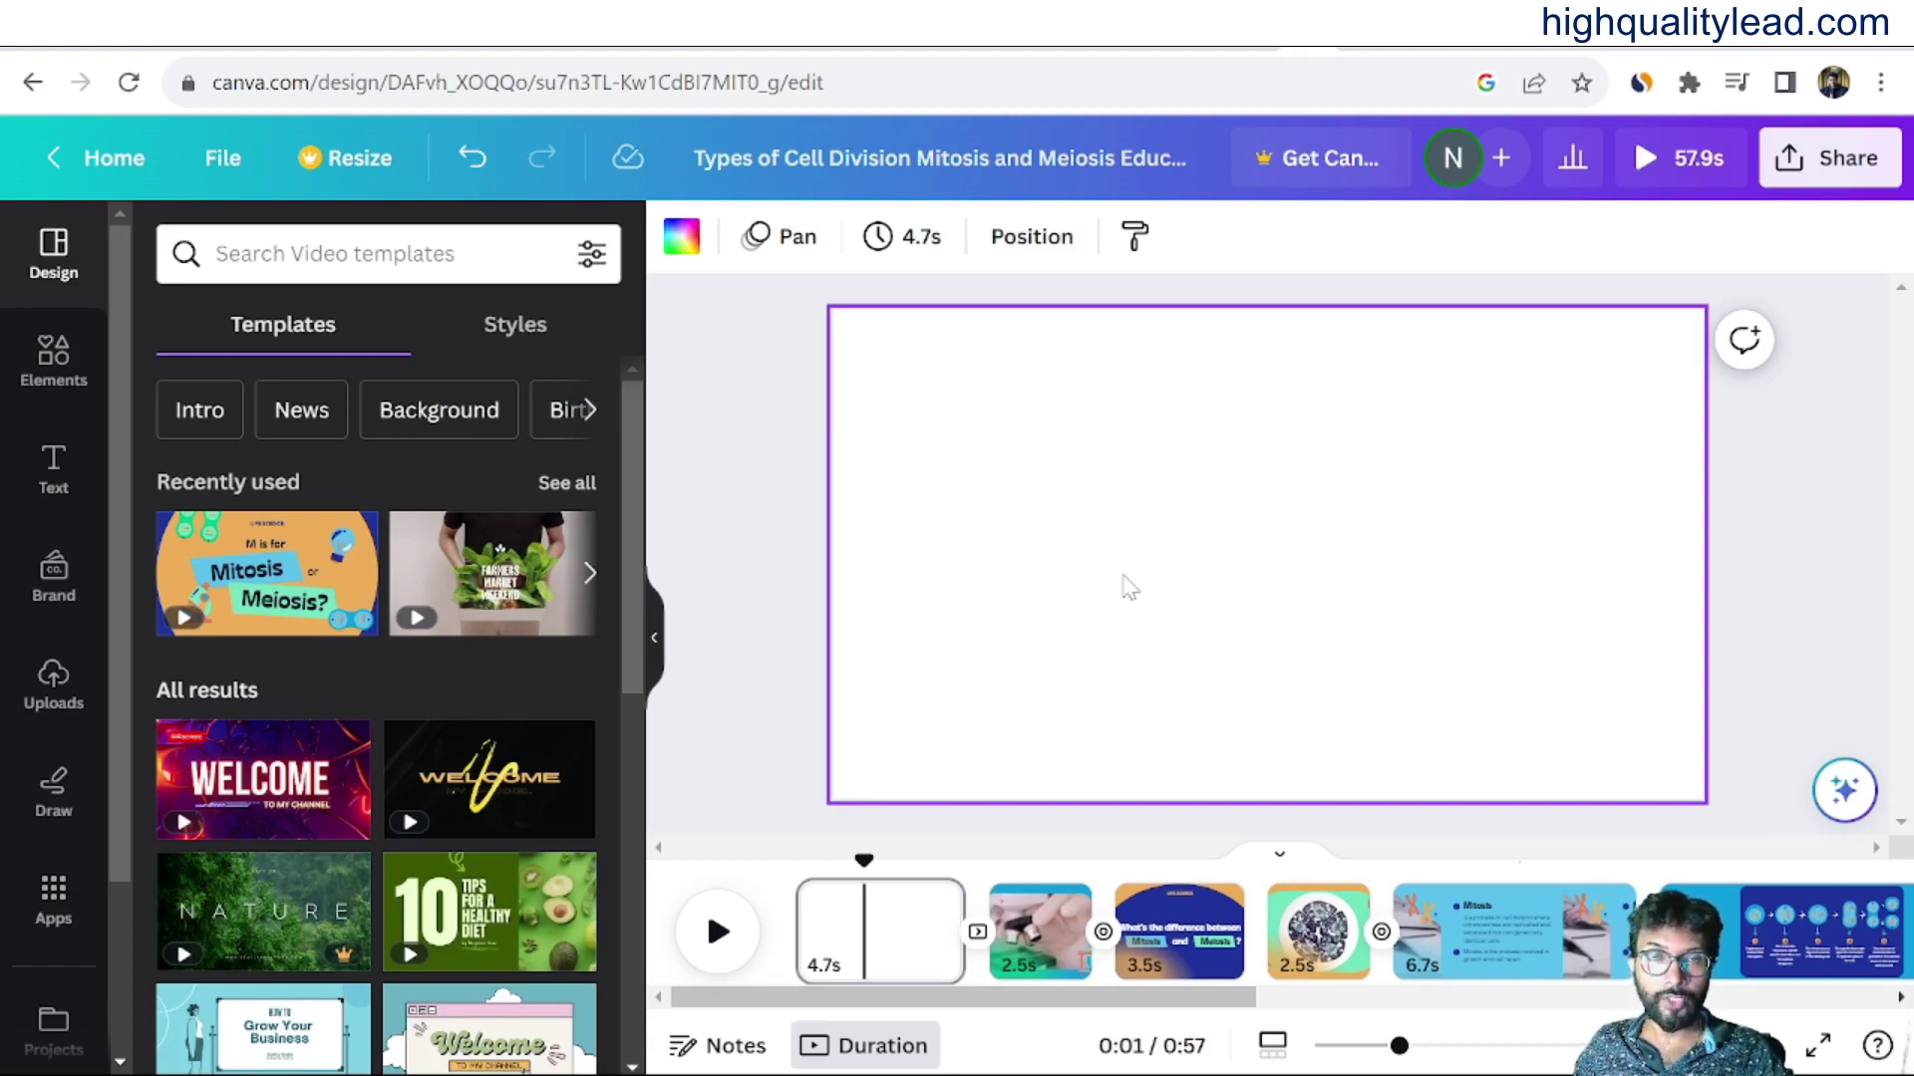
Add the "video (2160p) (2)" clip from the Downloads folder to the blank first page and enlarge it to fill the page.
mouse_move(962, 1071)
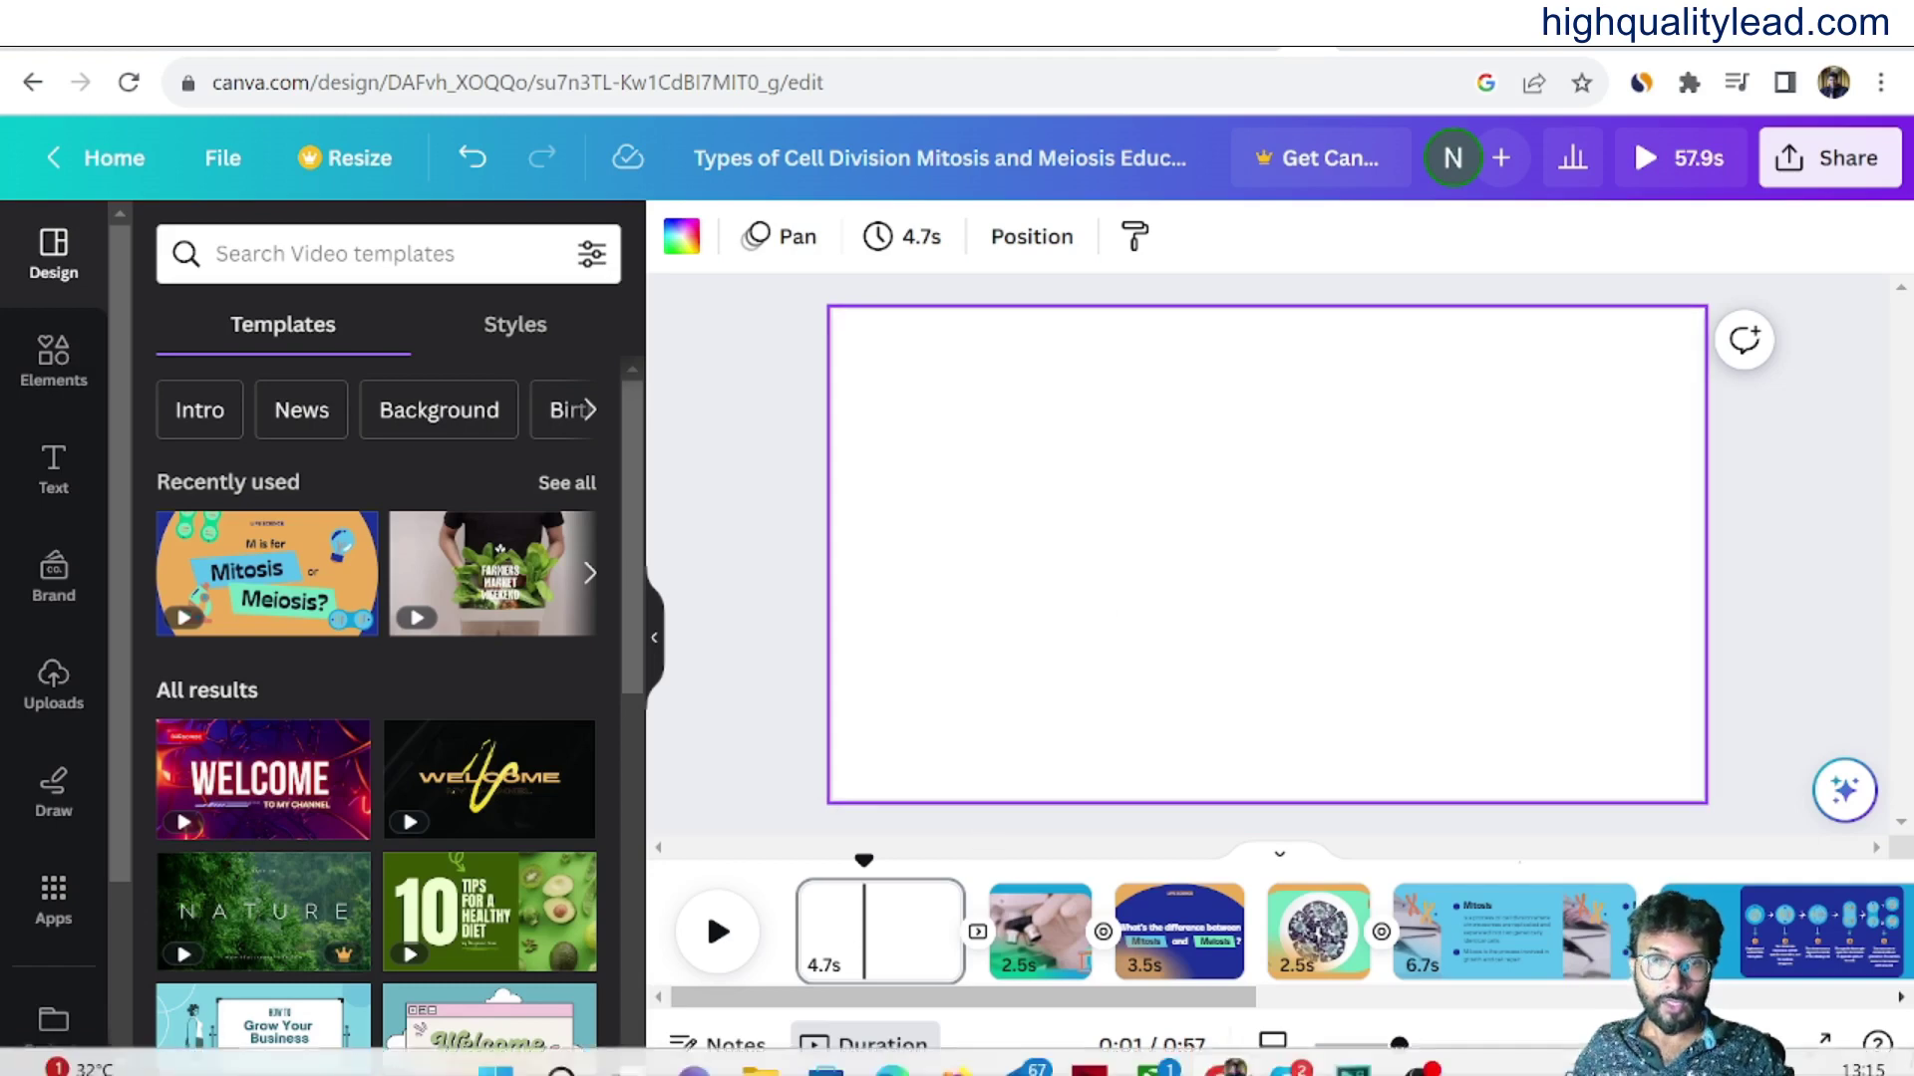
click(777, 1057)
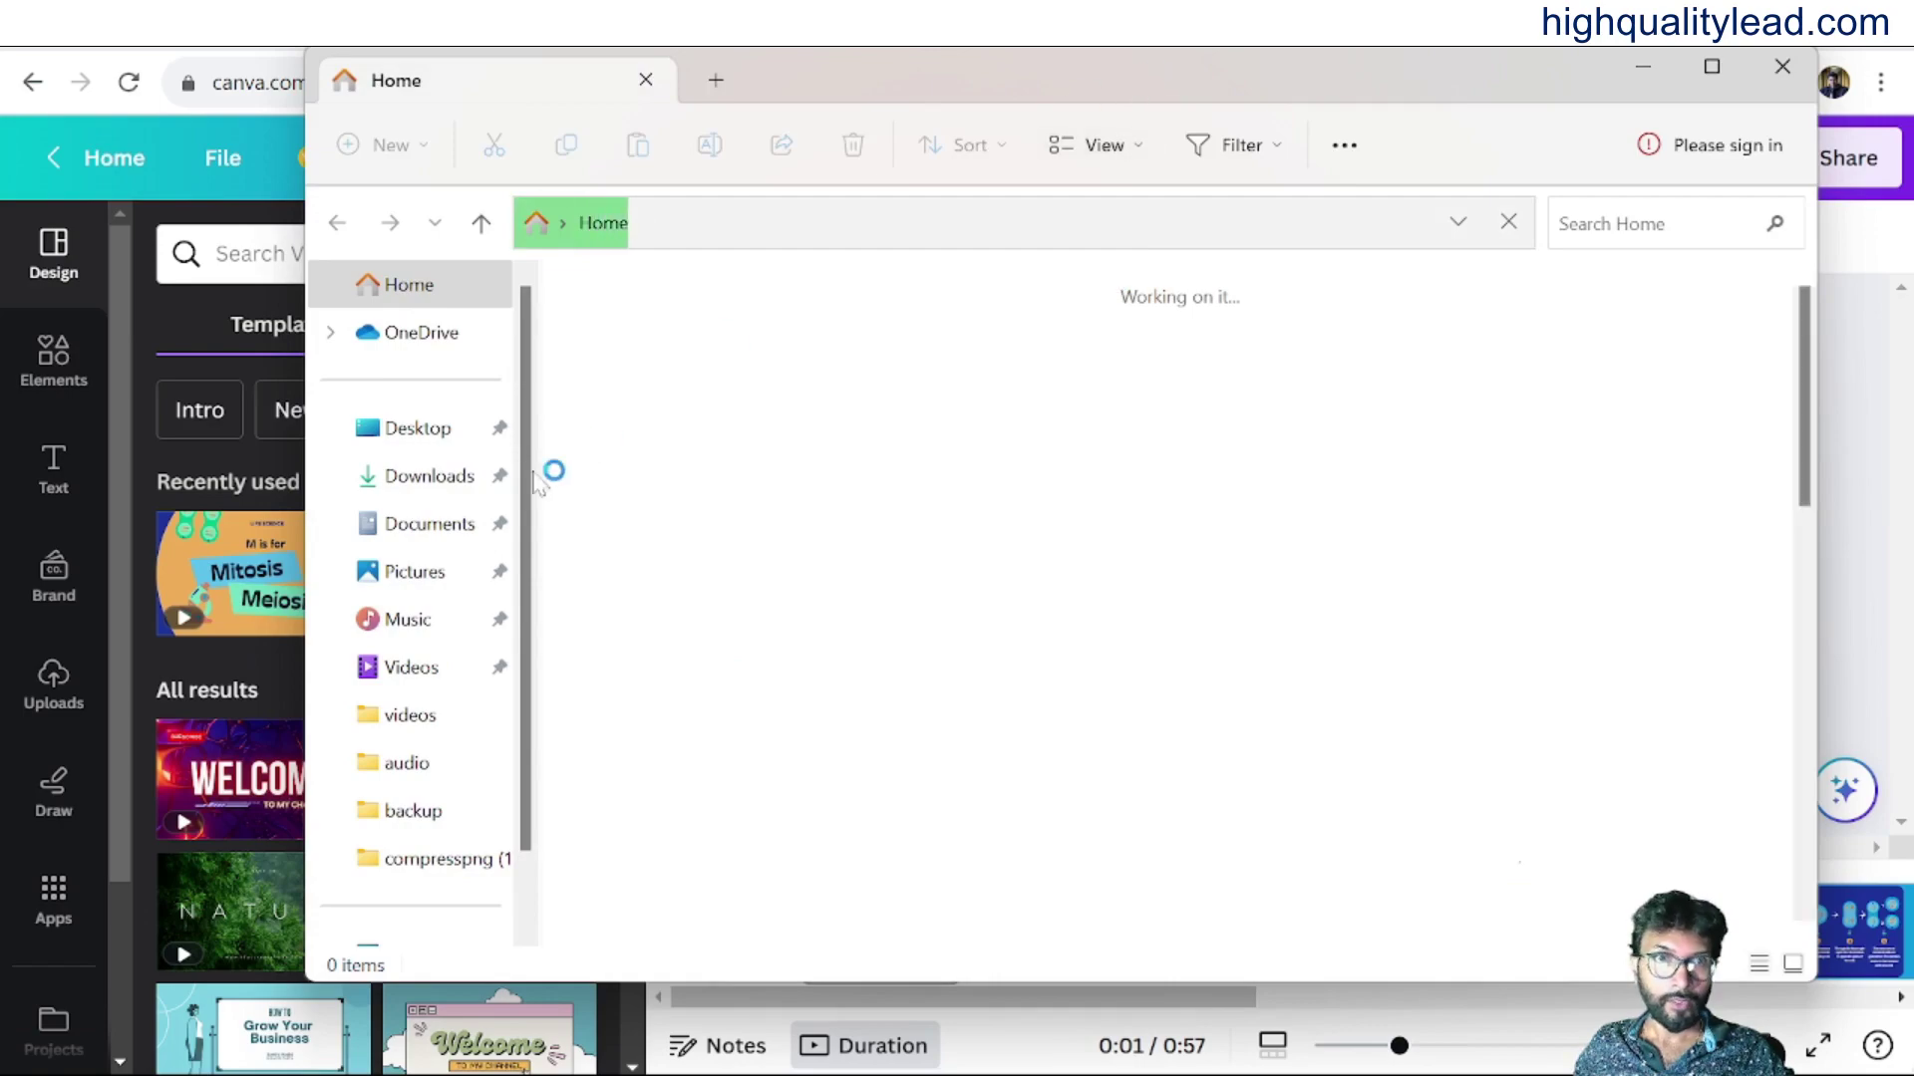
click(430, 479)
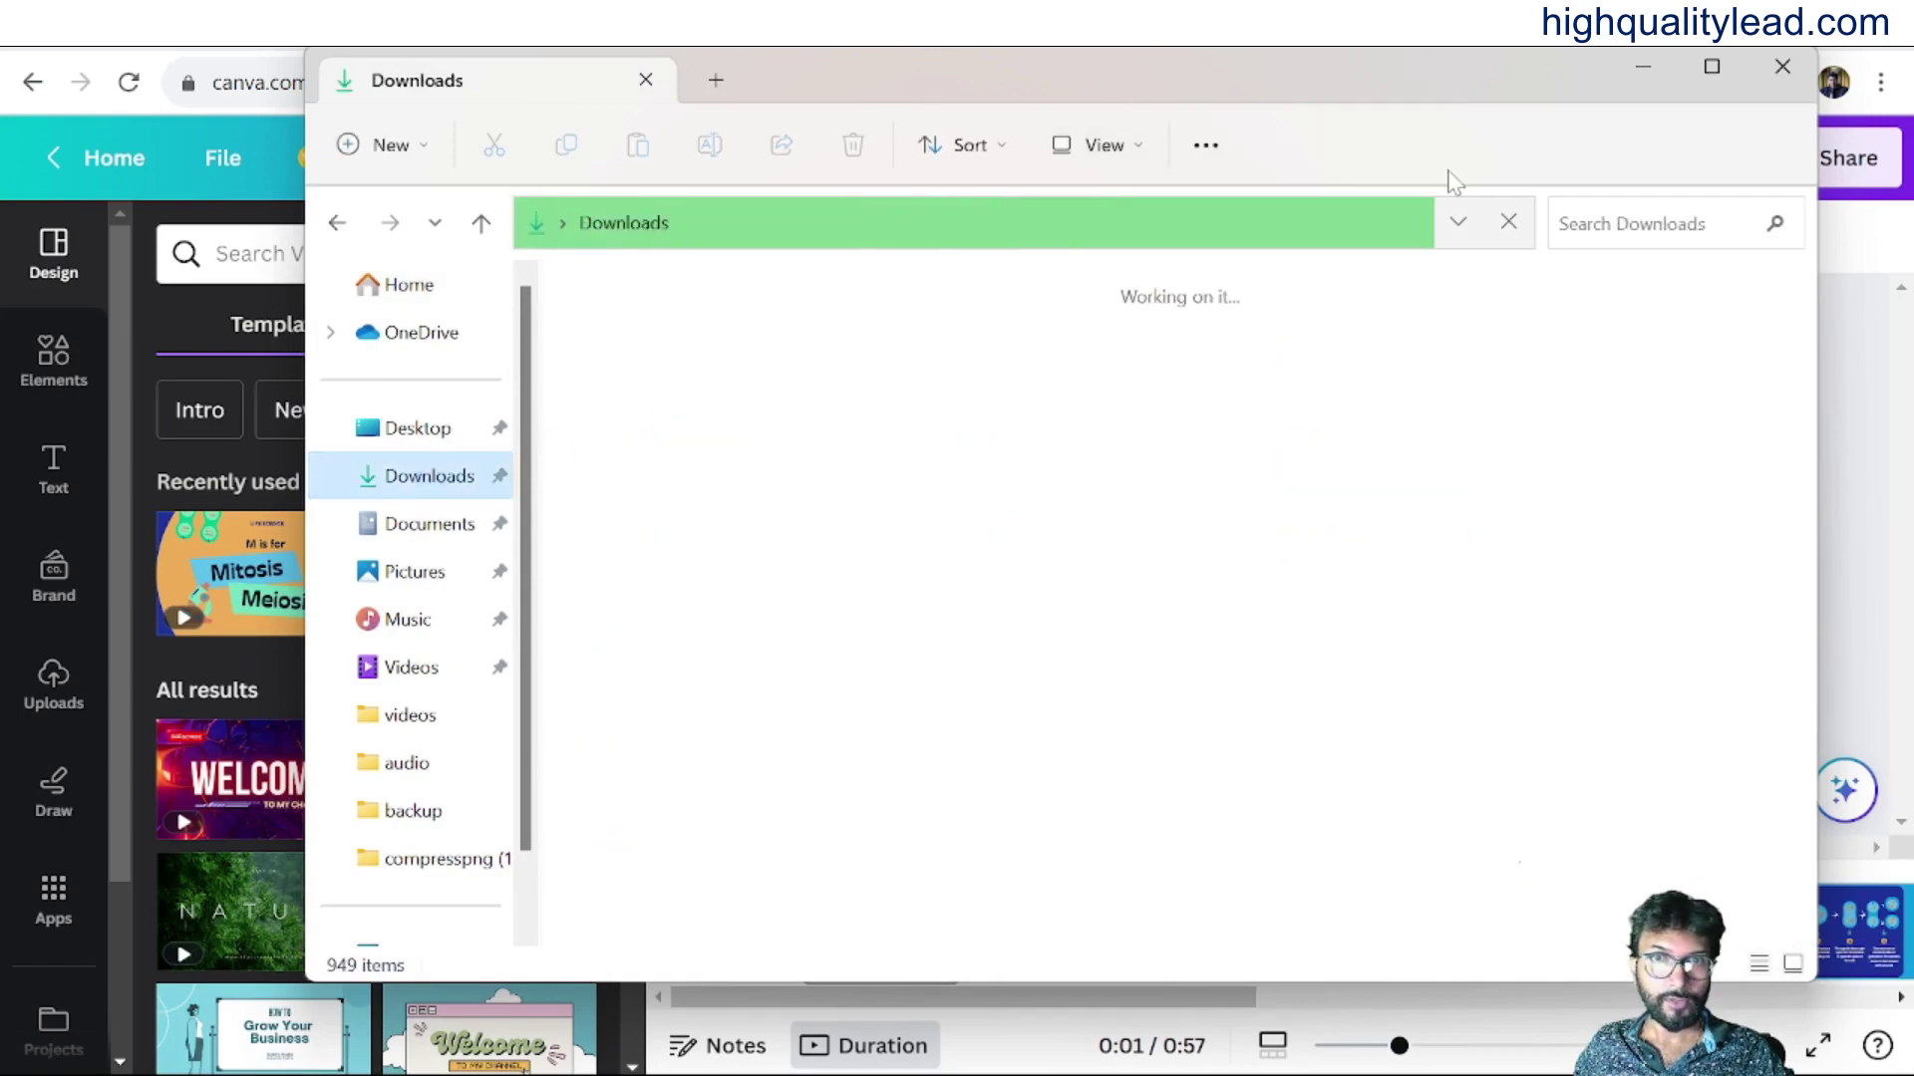
drag(1406, 80, 527, 34)
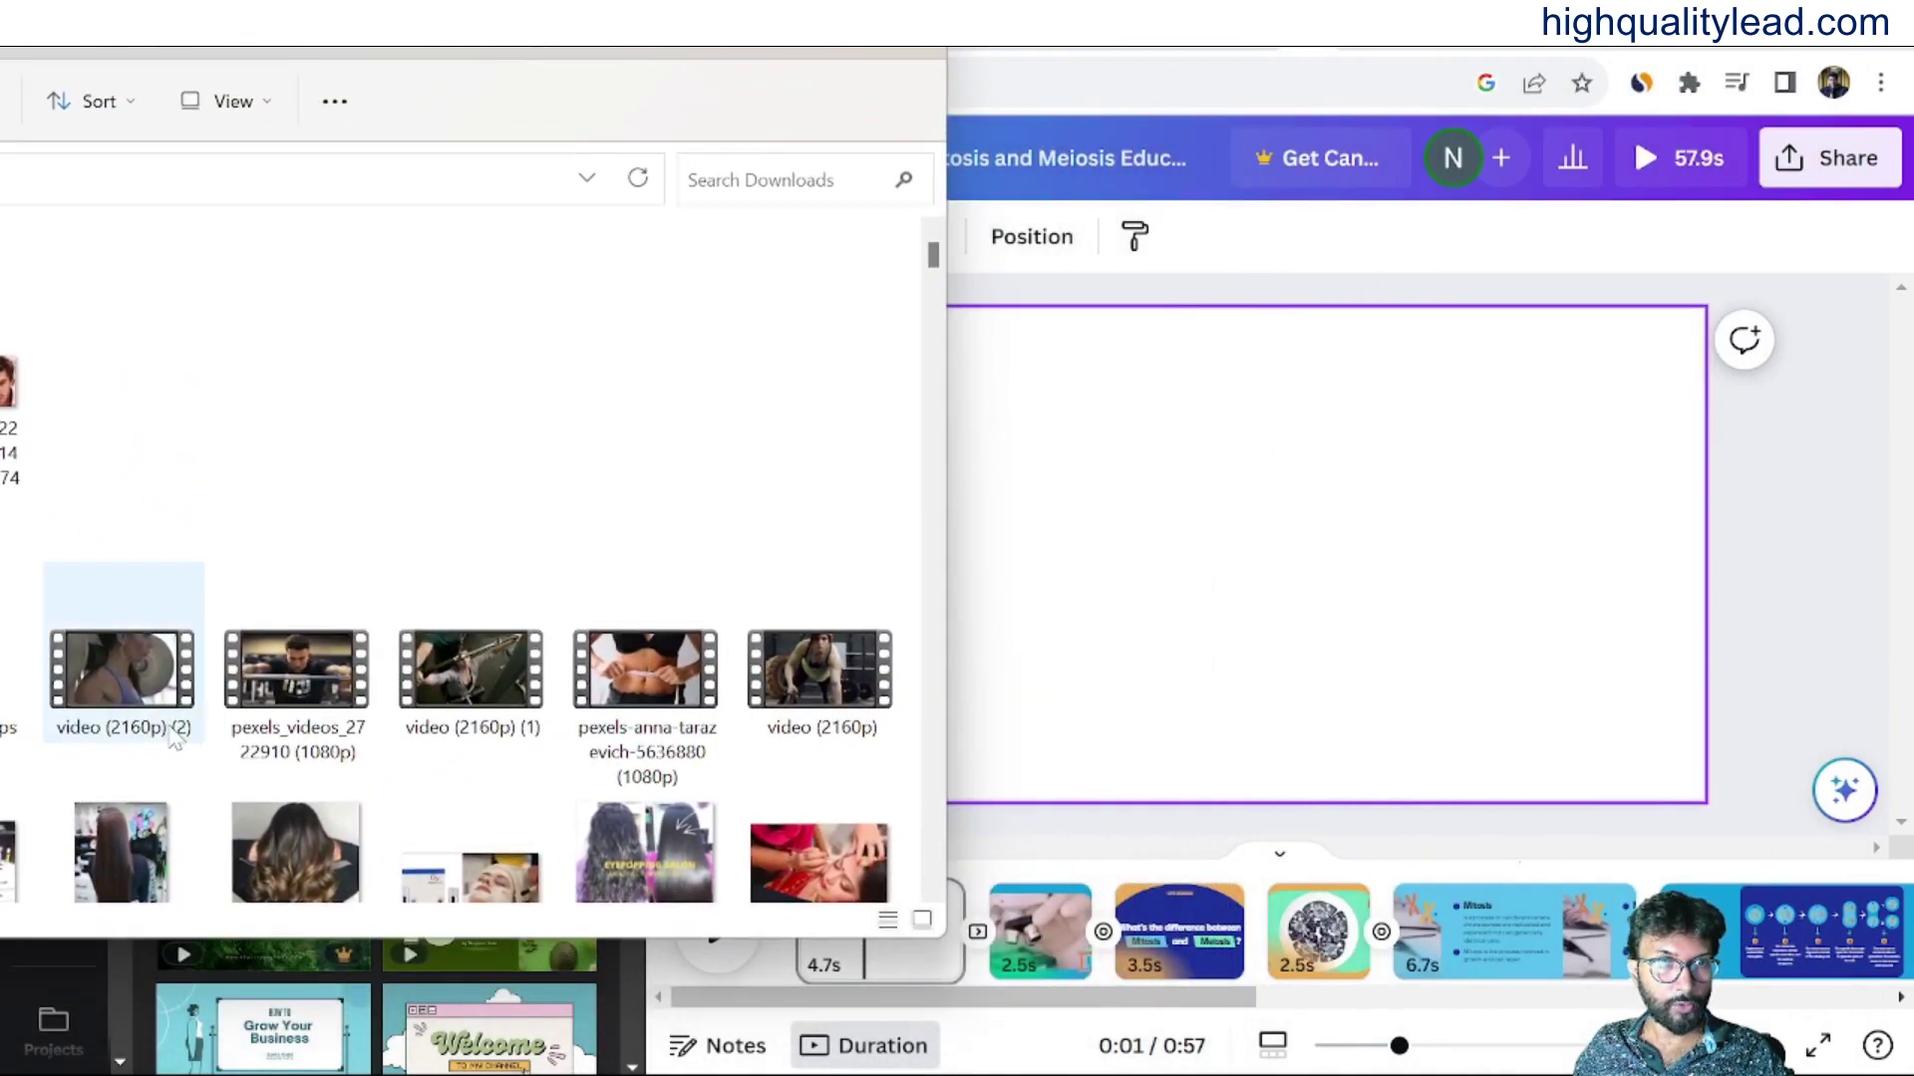
drag(133, 698, 1354, 630)
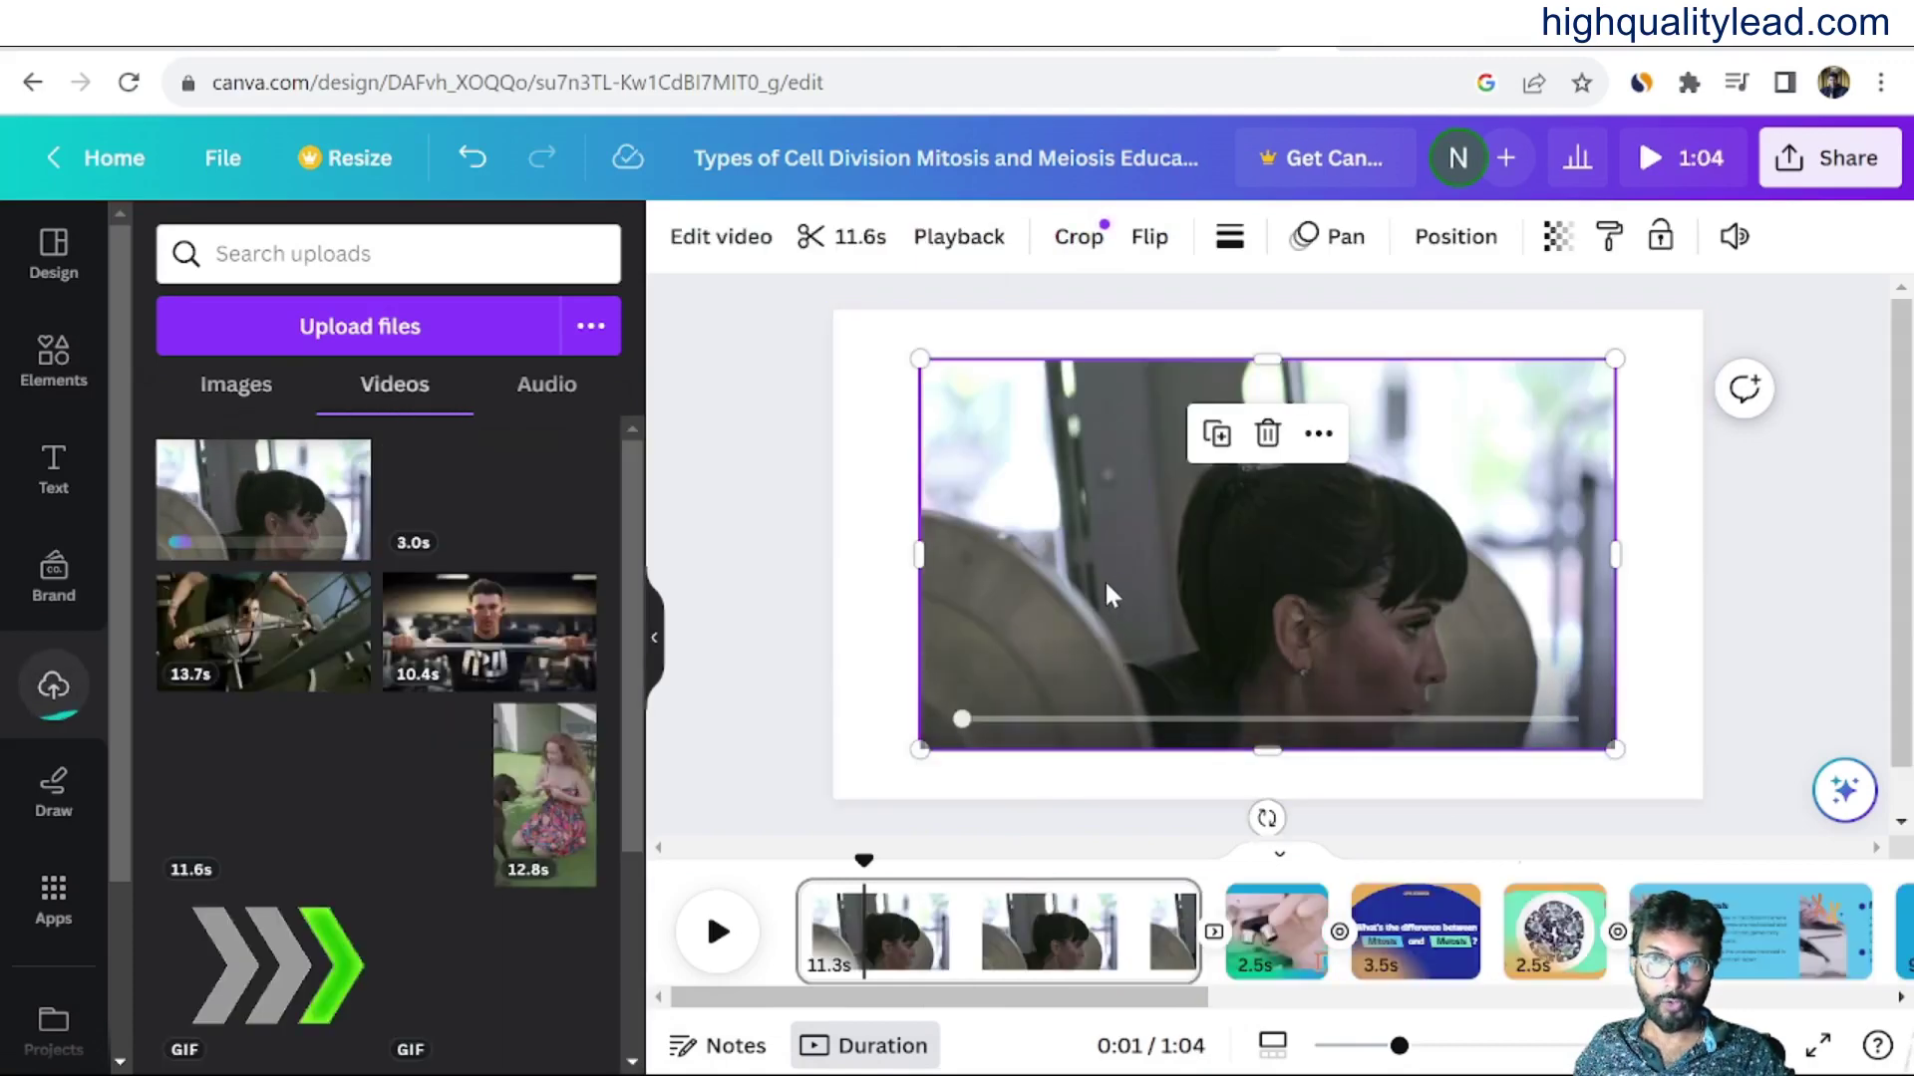
drag(1121, 592, 1013, 529)
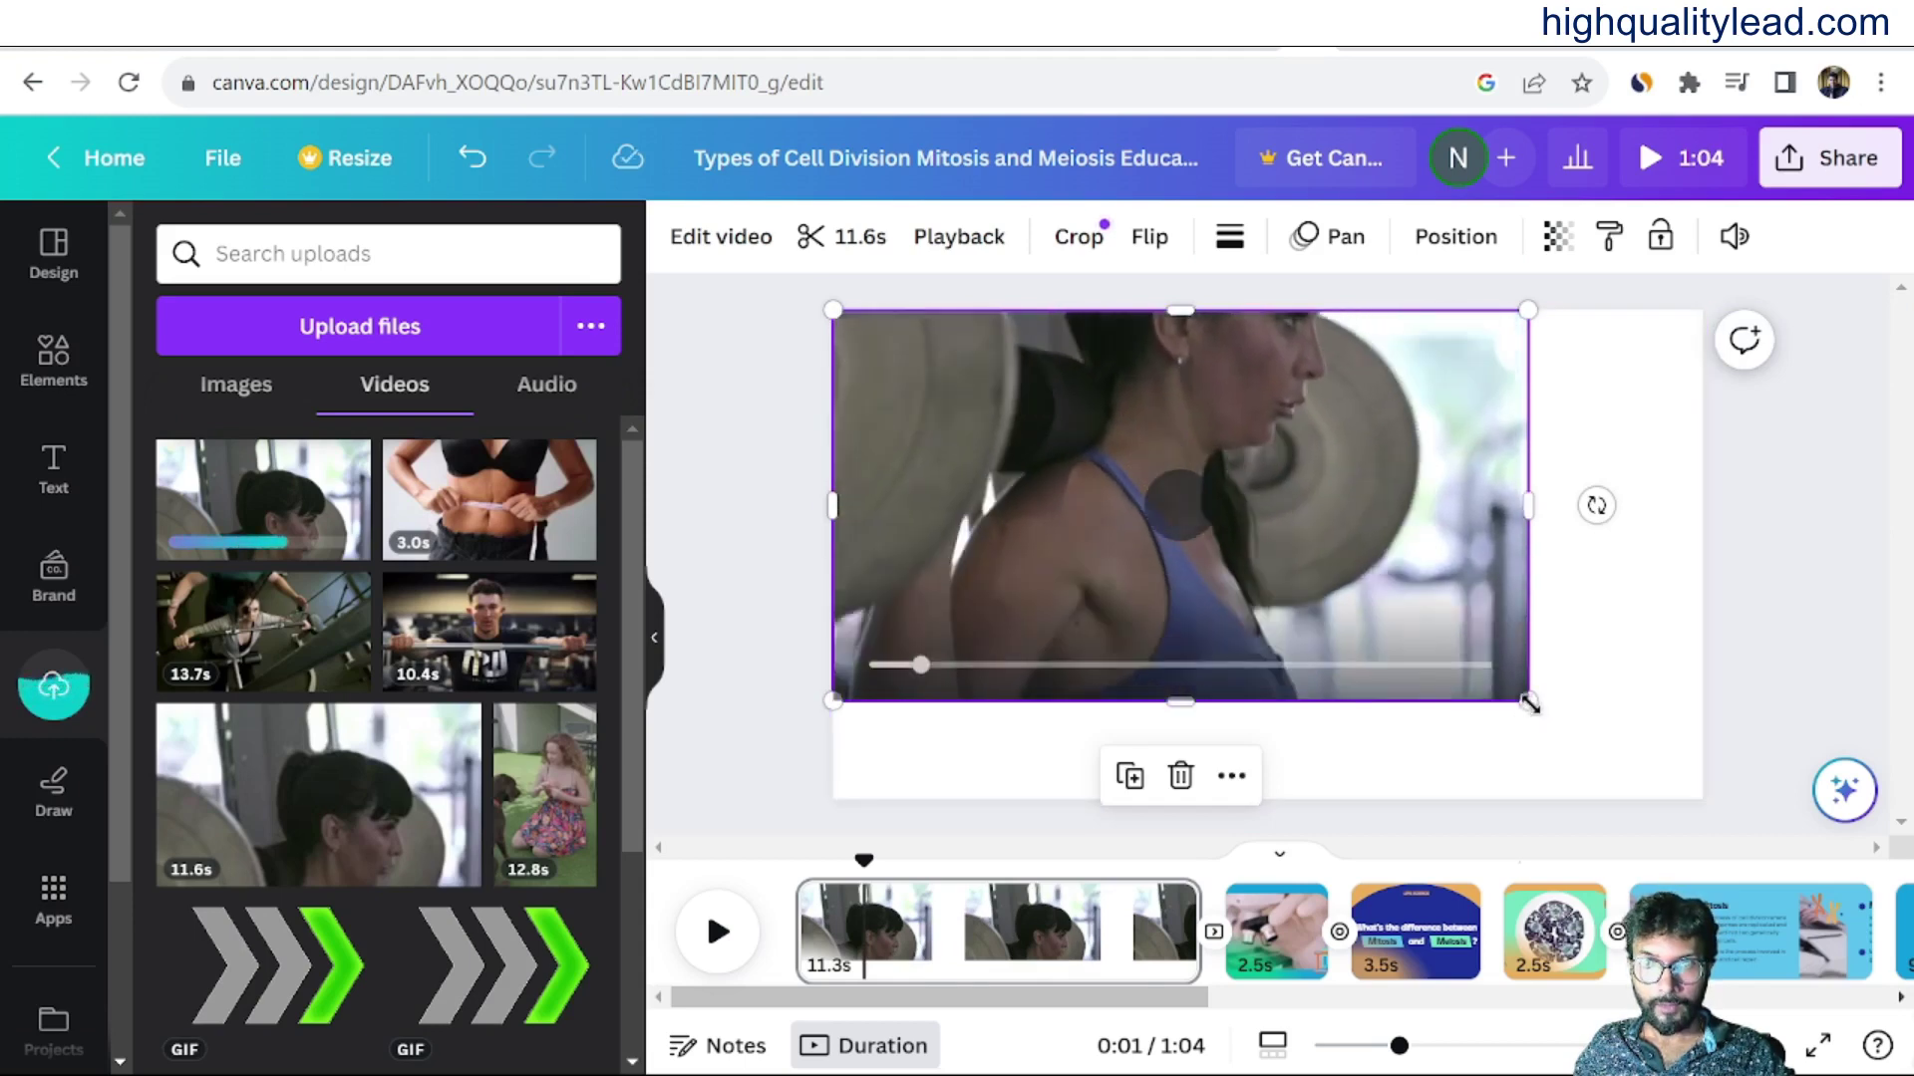
drag(1528, 700, 1739, 792)
Clear the second page by deleting the microscope video, the blue shape, the green background and the test tubes.
click(1273, 955)
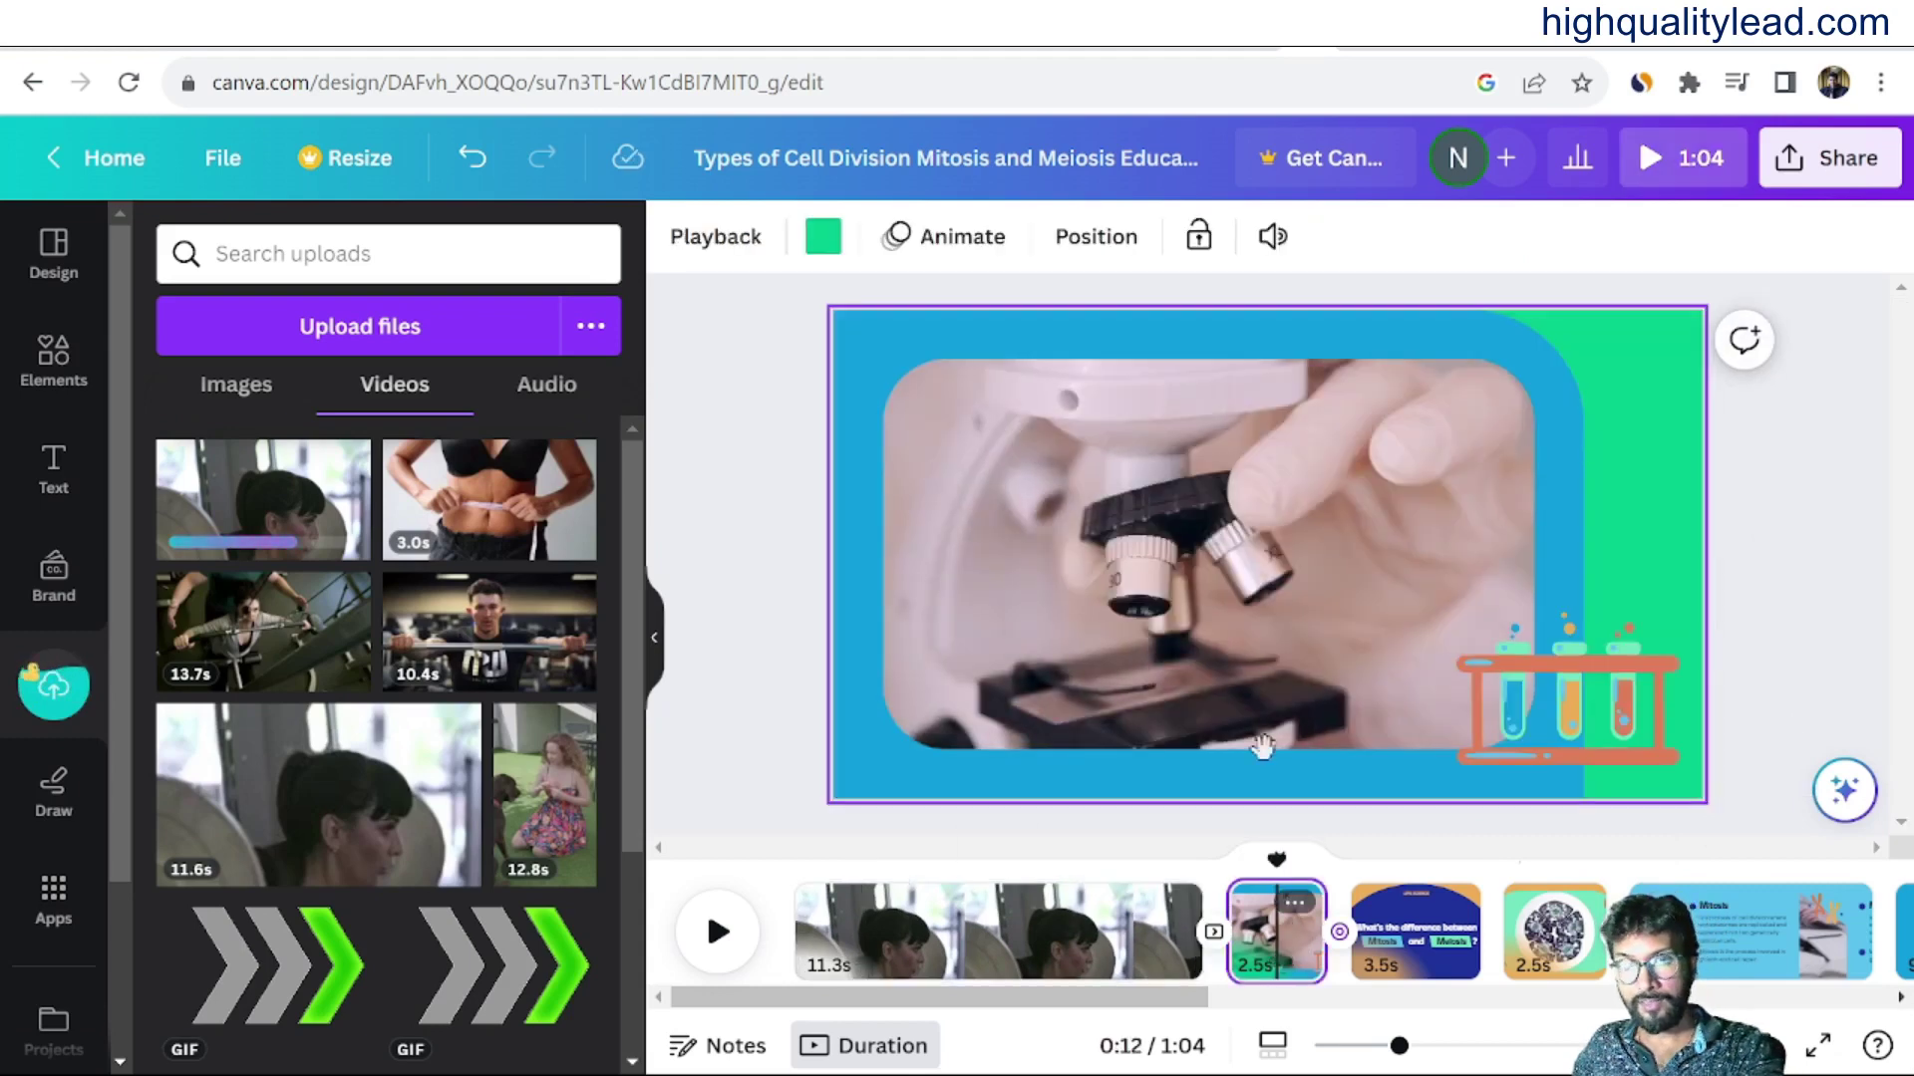
click(1144, 561)
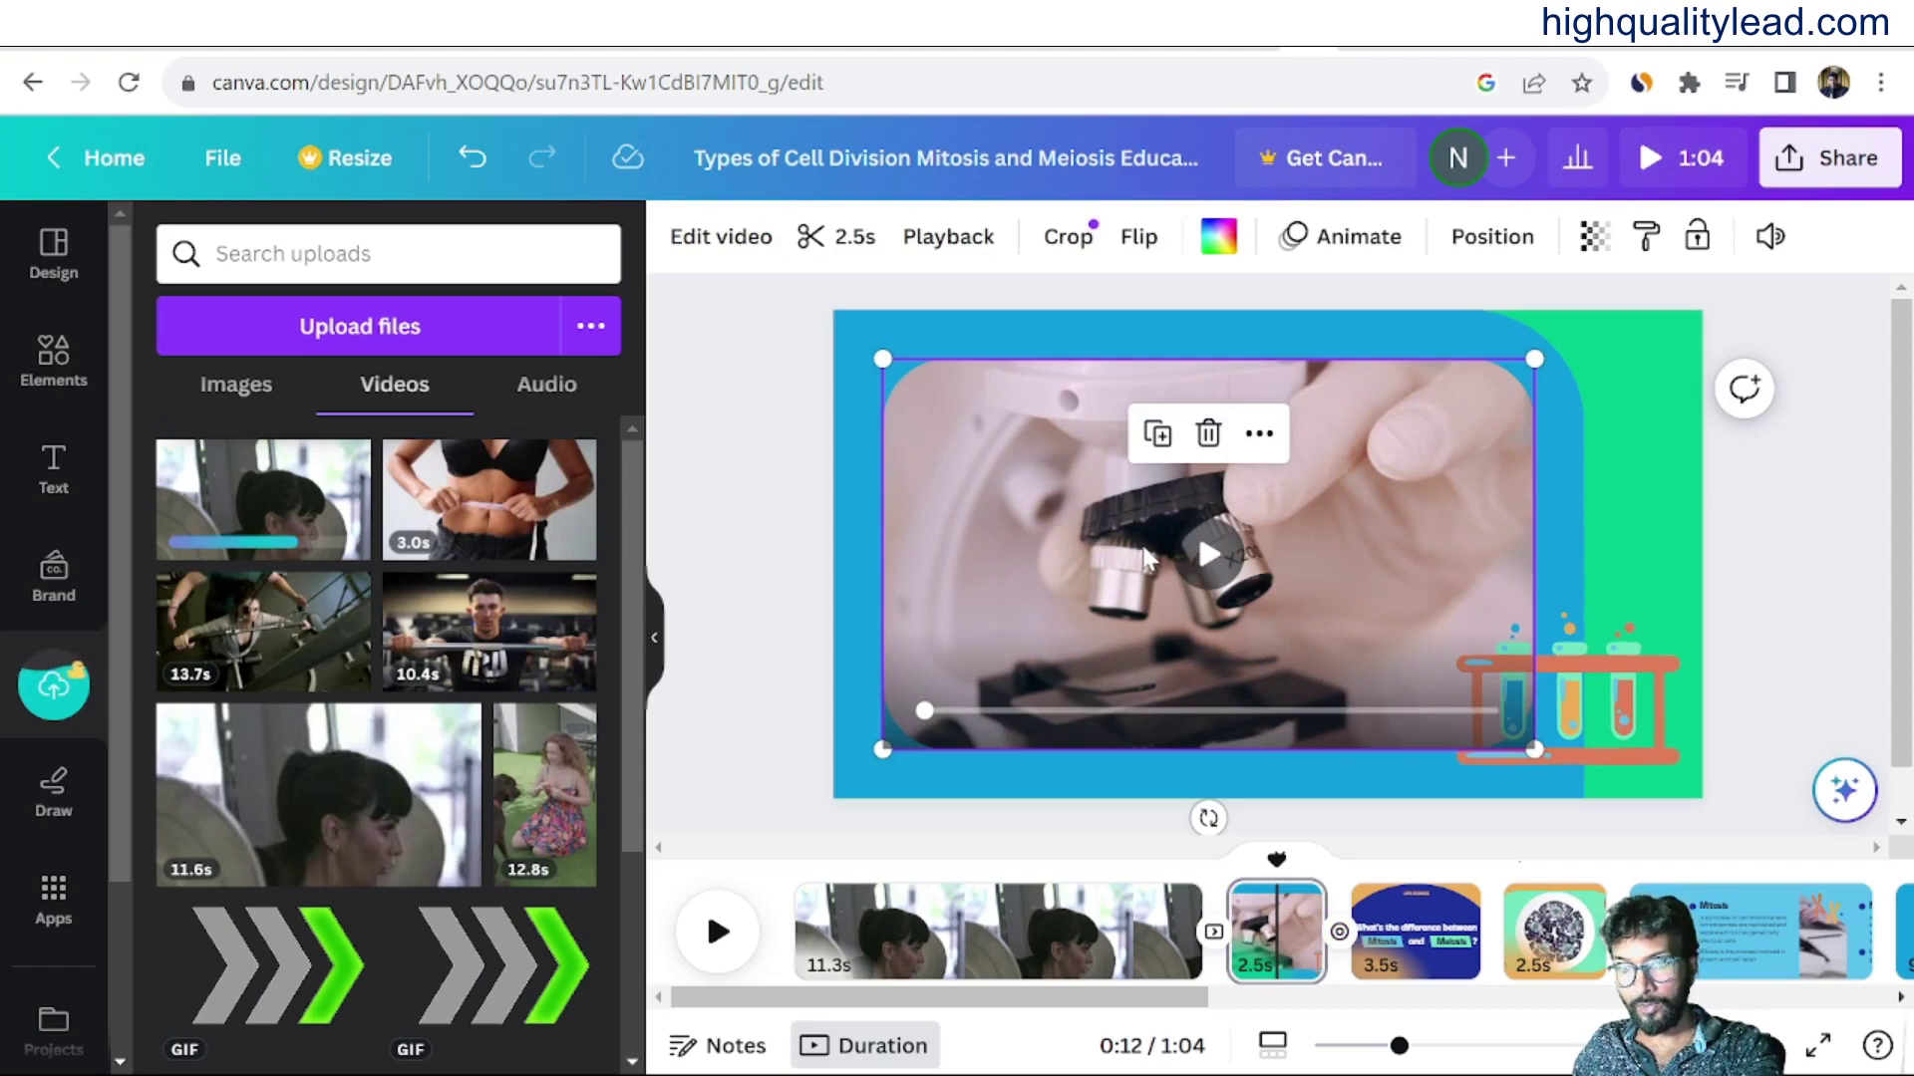
key(Delete)
key(Delete)
click(1391, 562)
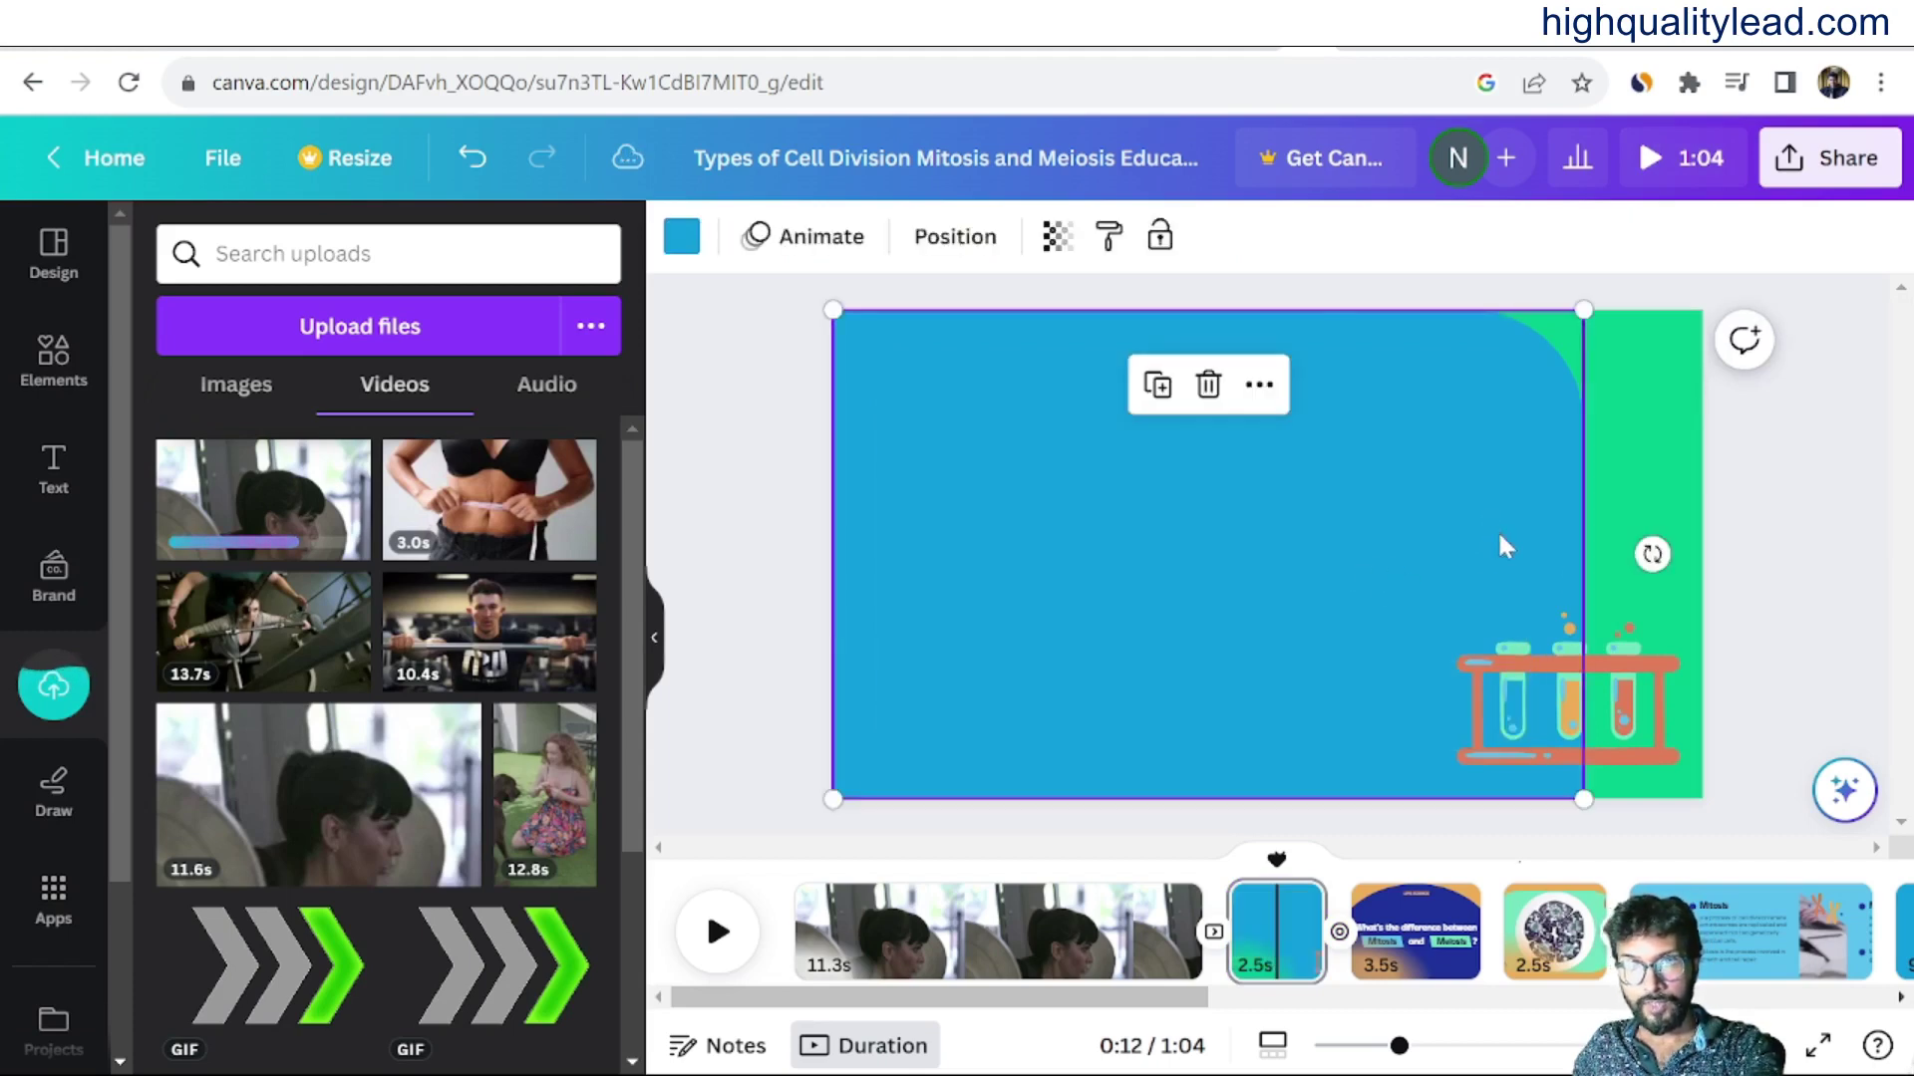
key(Delete)
key(Delete)
click(1547, 697)
key(Delete)
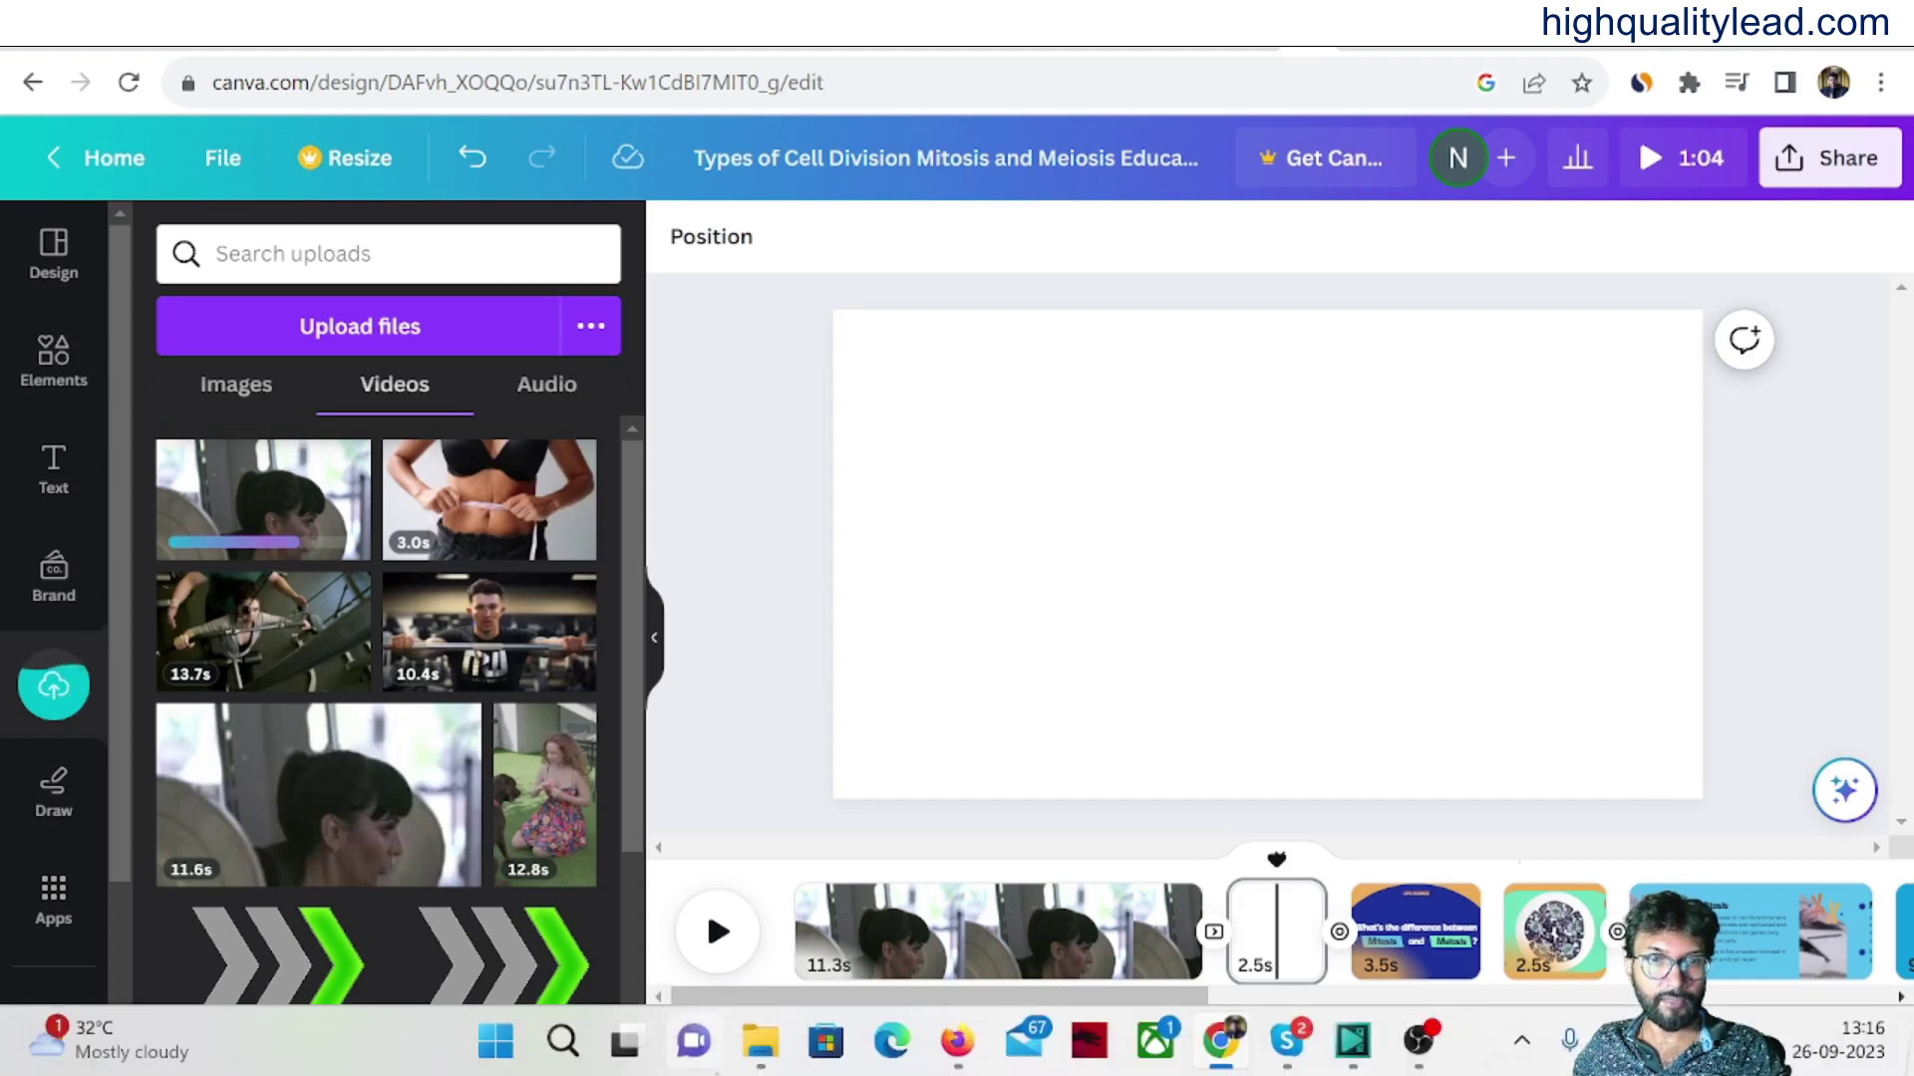
click(756, 1041)
drag(321, 709, 1355, 595)
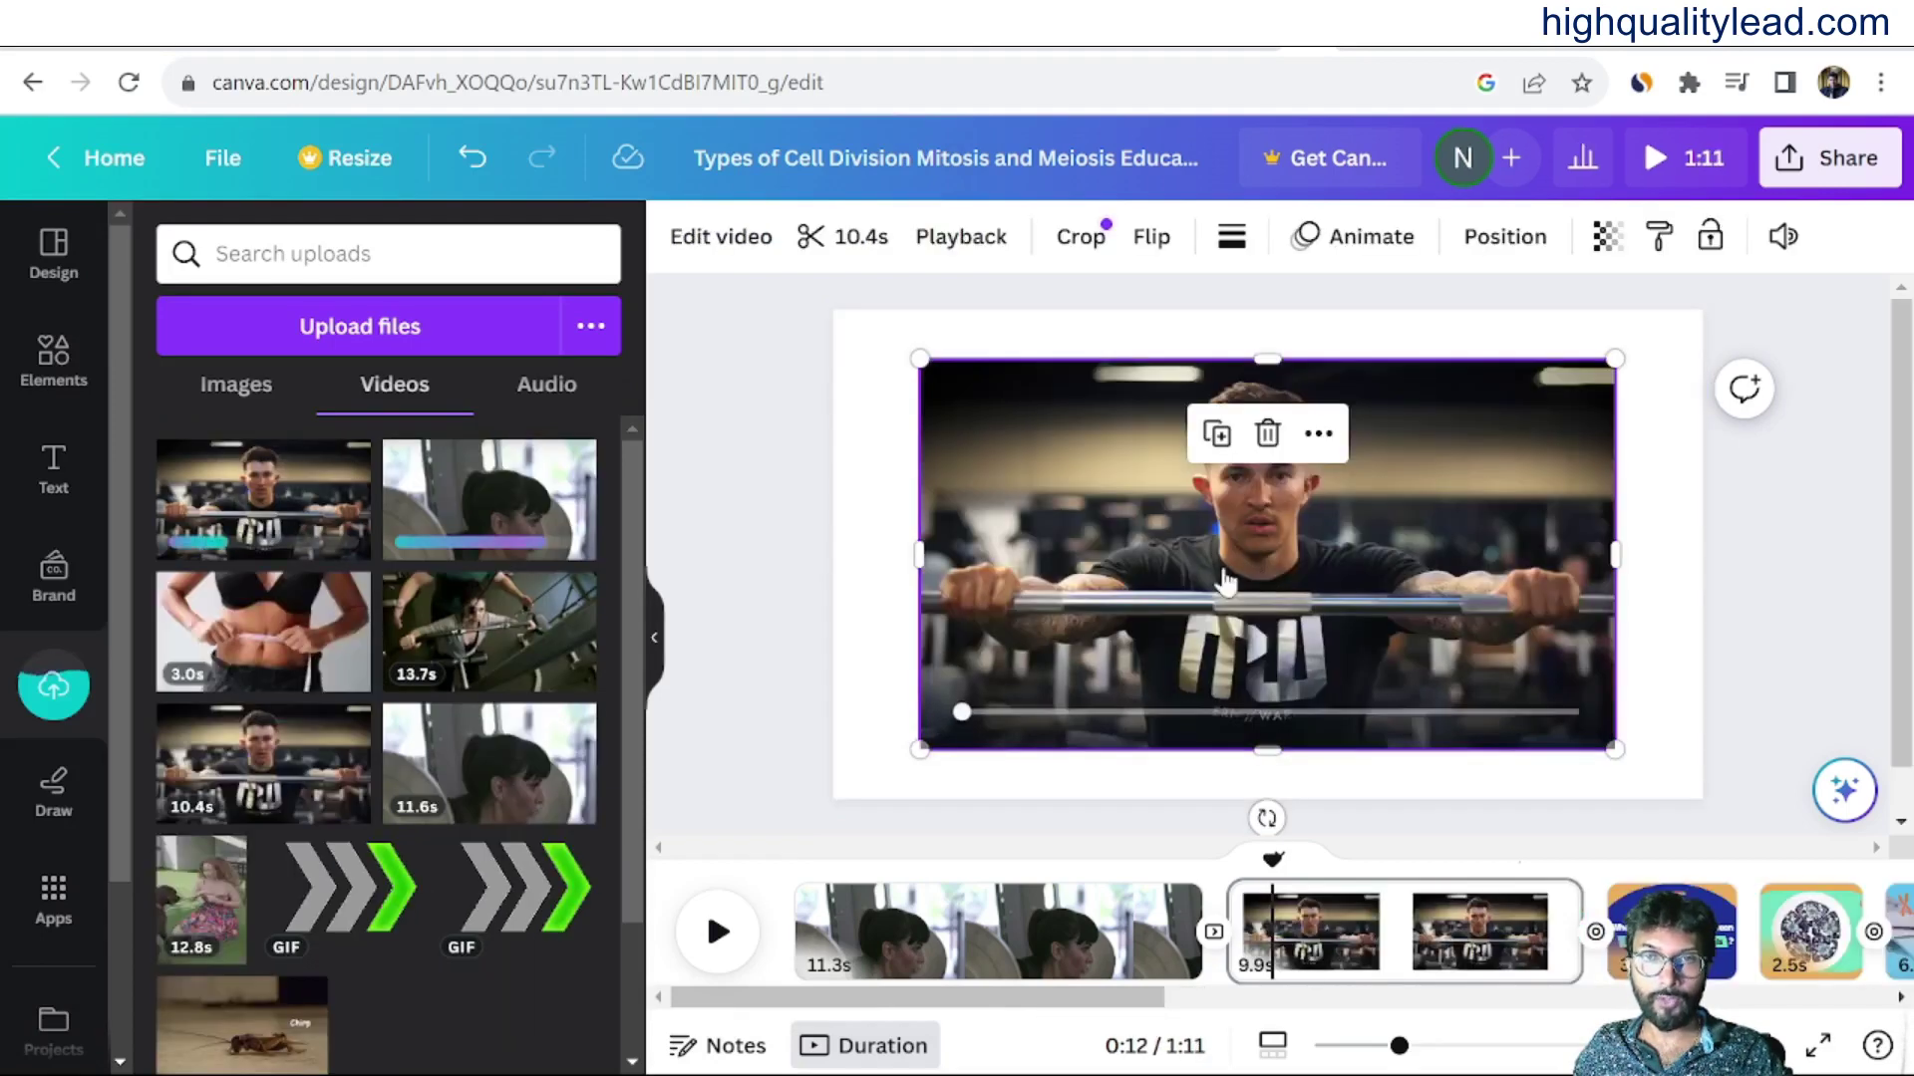
mouse_move(1044, 517)
mouse_down()
mouse_move(974, 478)
mouse_move(1016, 495)
mouse_up()
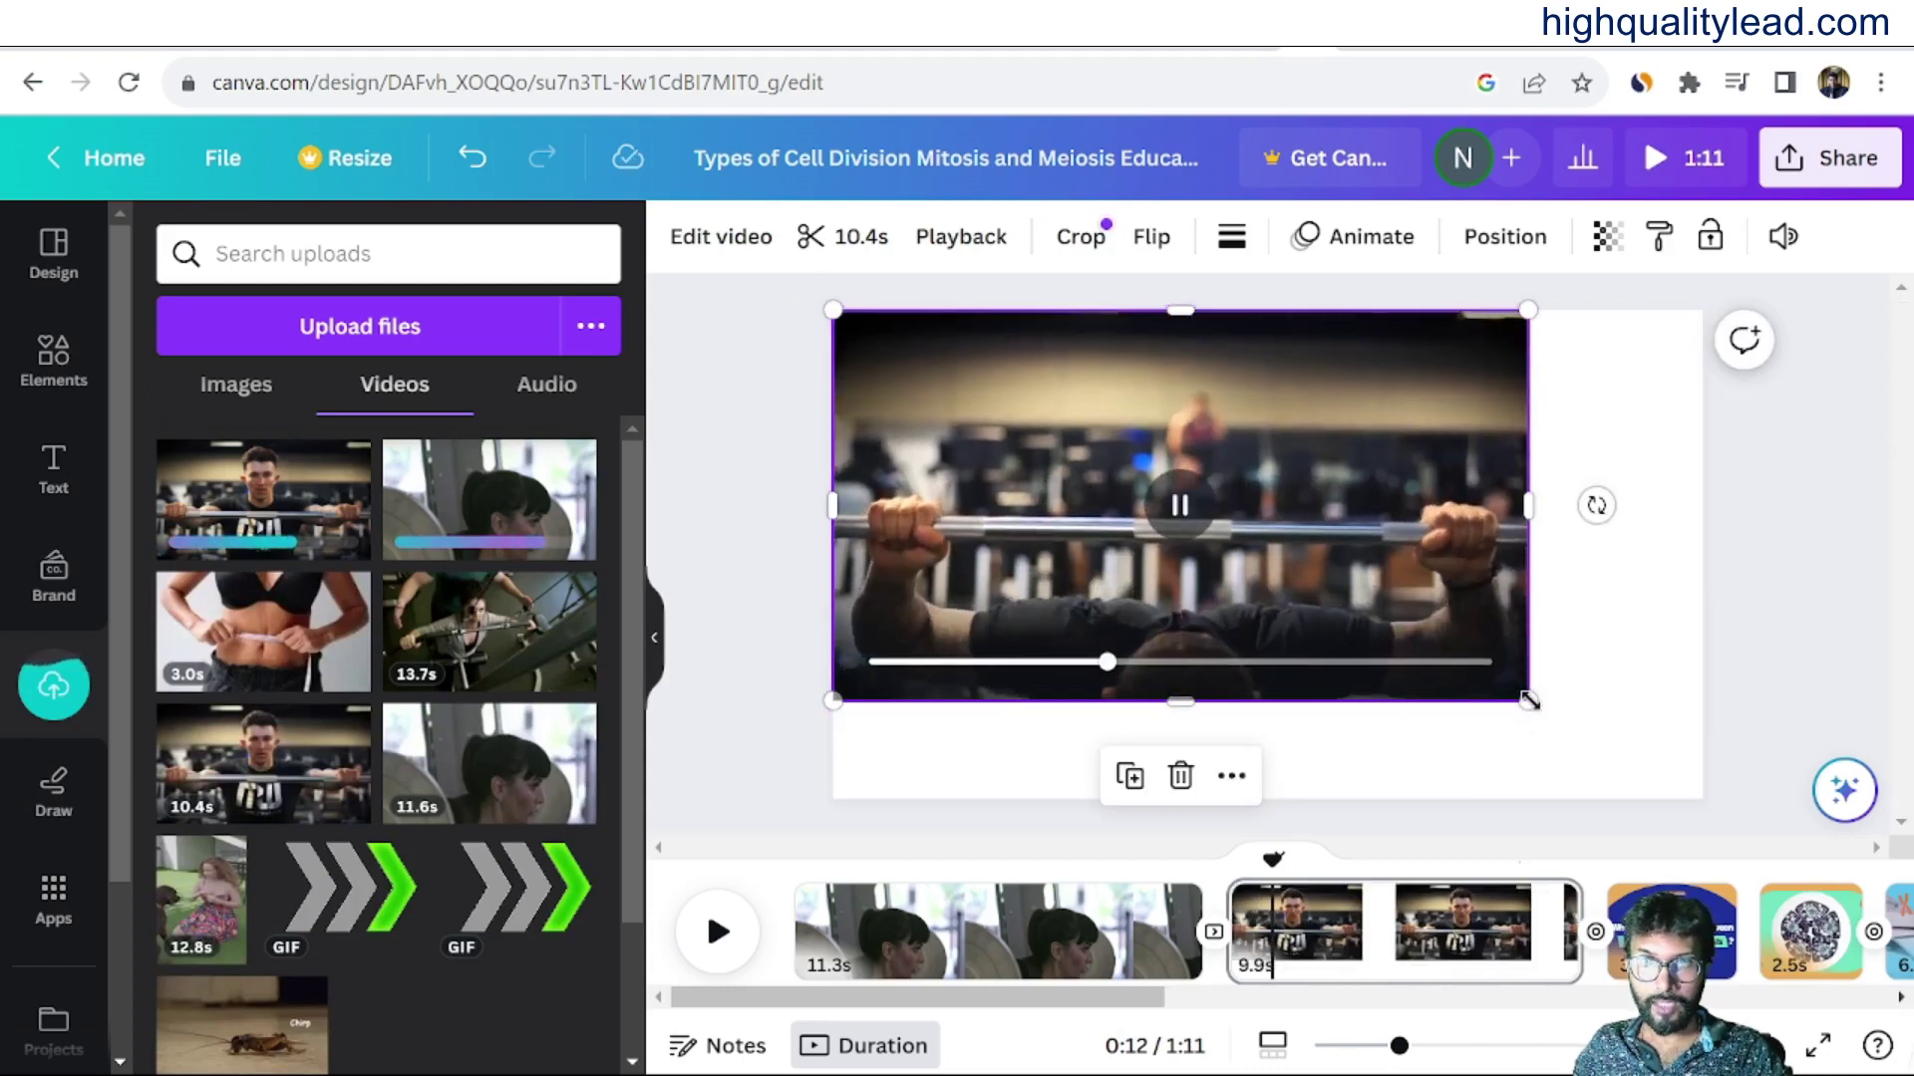
drag(1528, 714, 1702, 799)
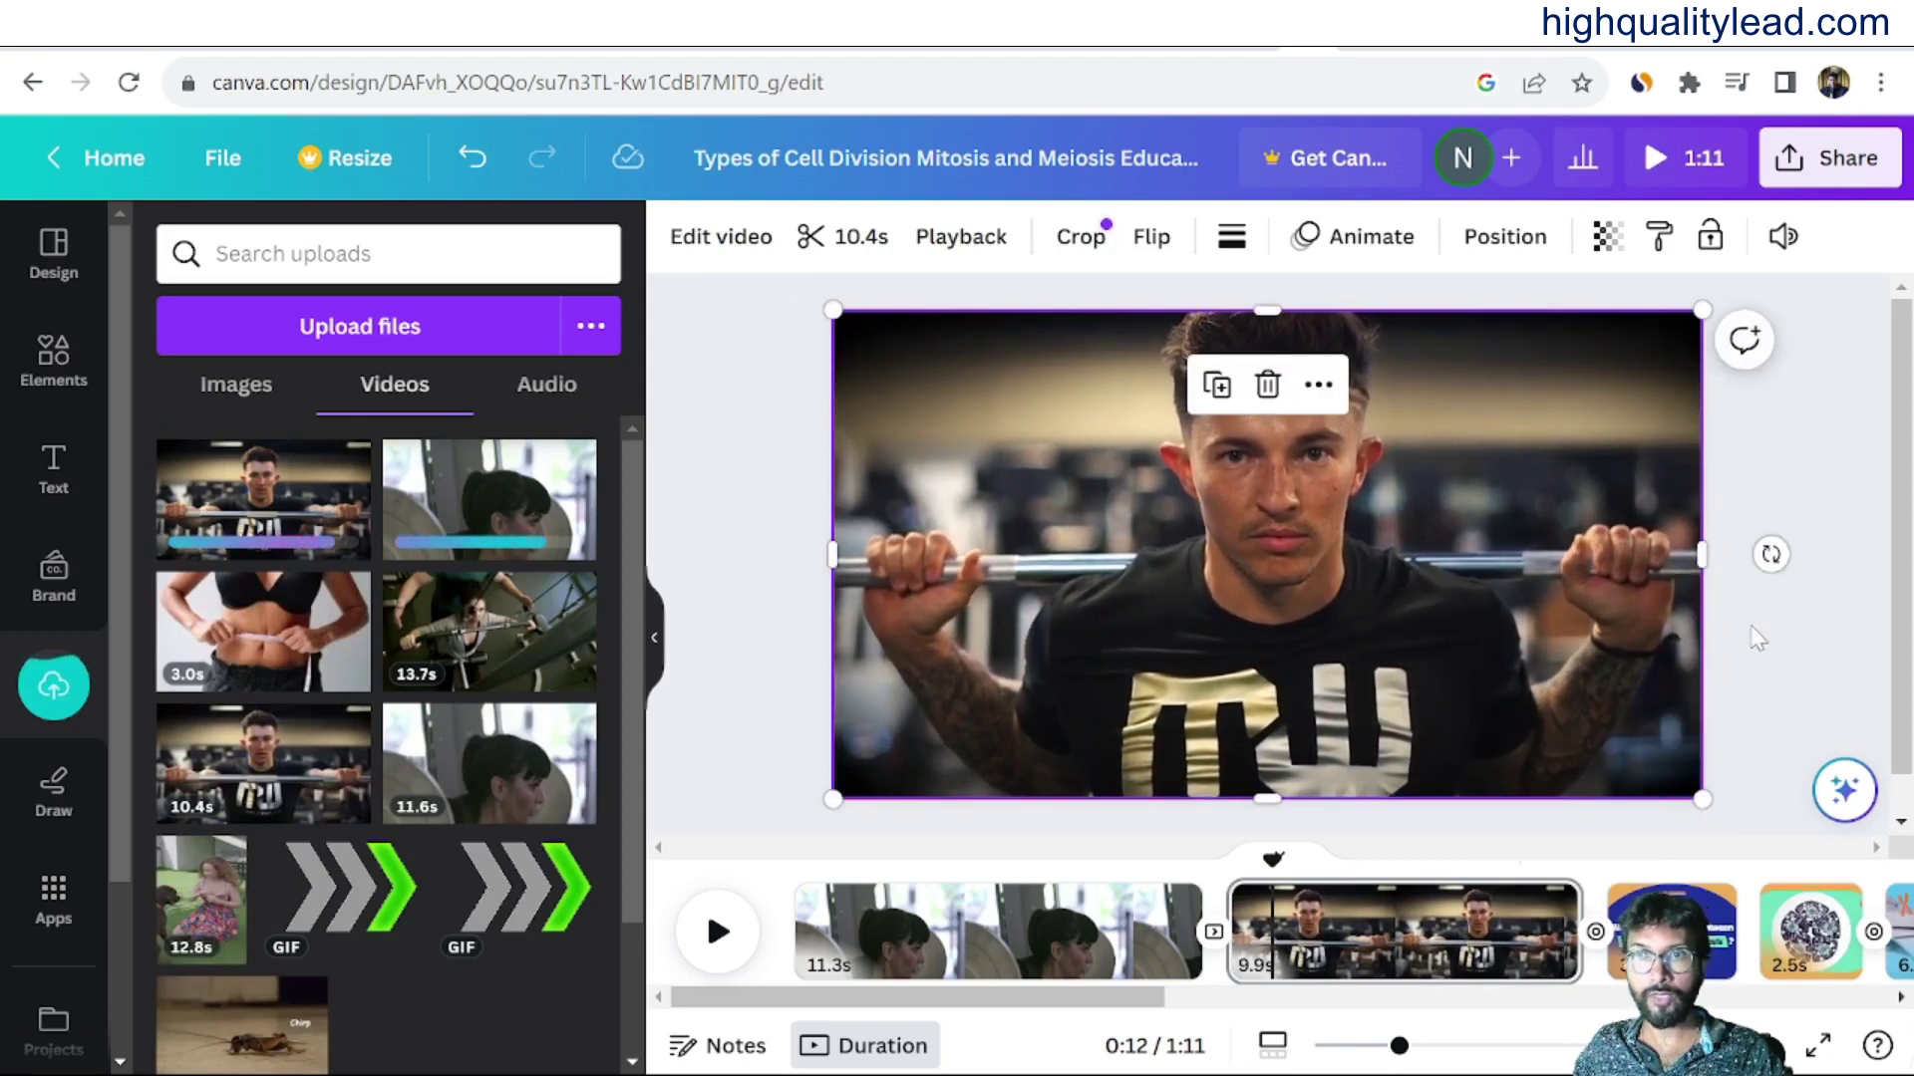
click(1778, 670)
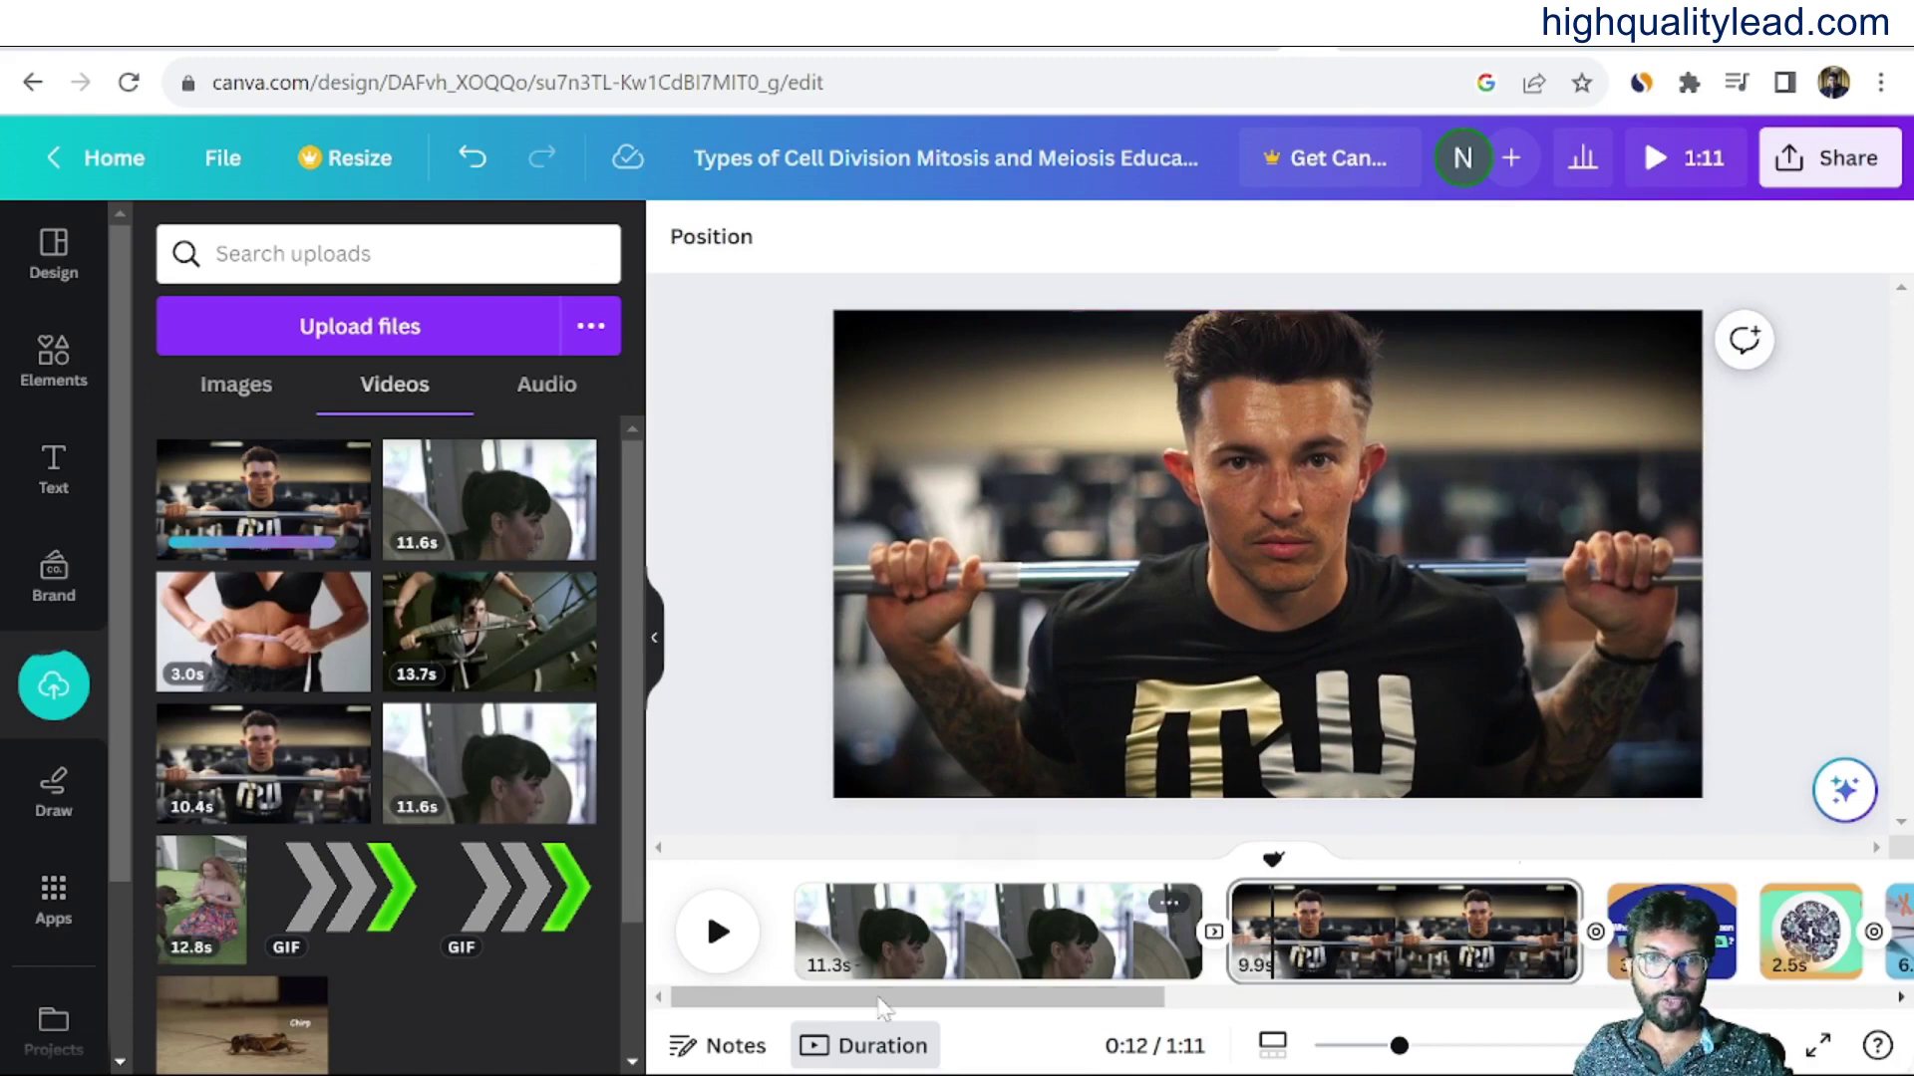
Play the second page's clip, then rewind the timeline to the start and preview the first page.
click(718, 932)
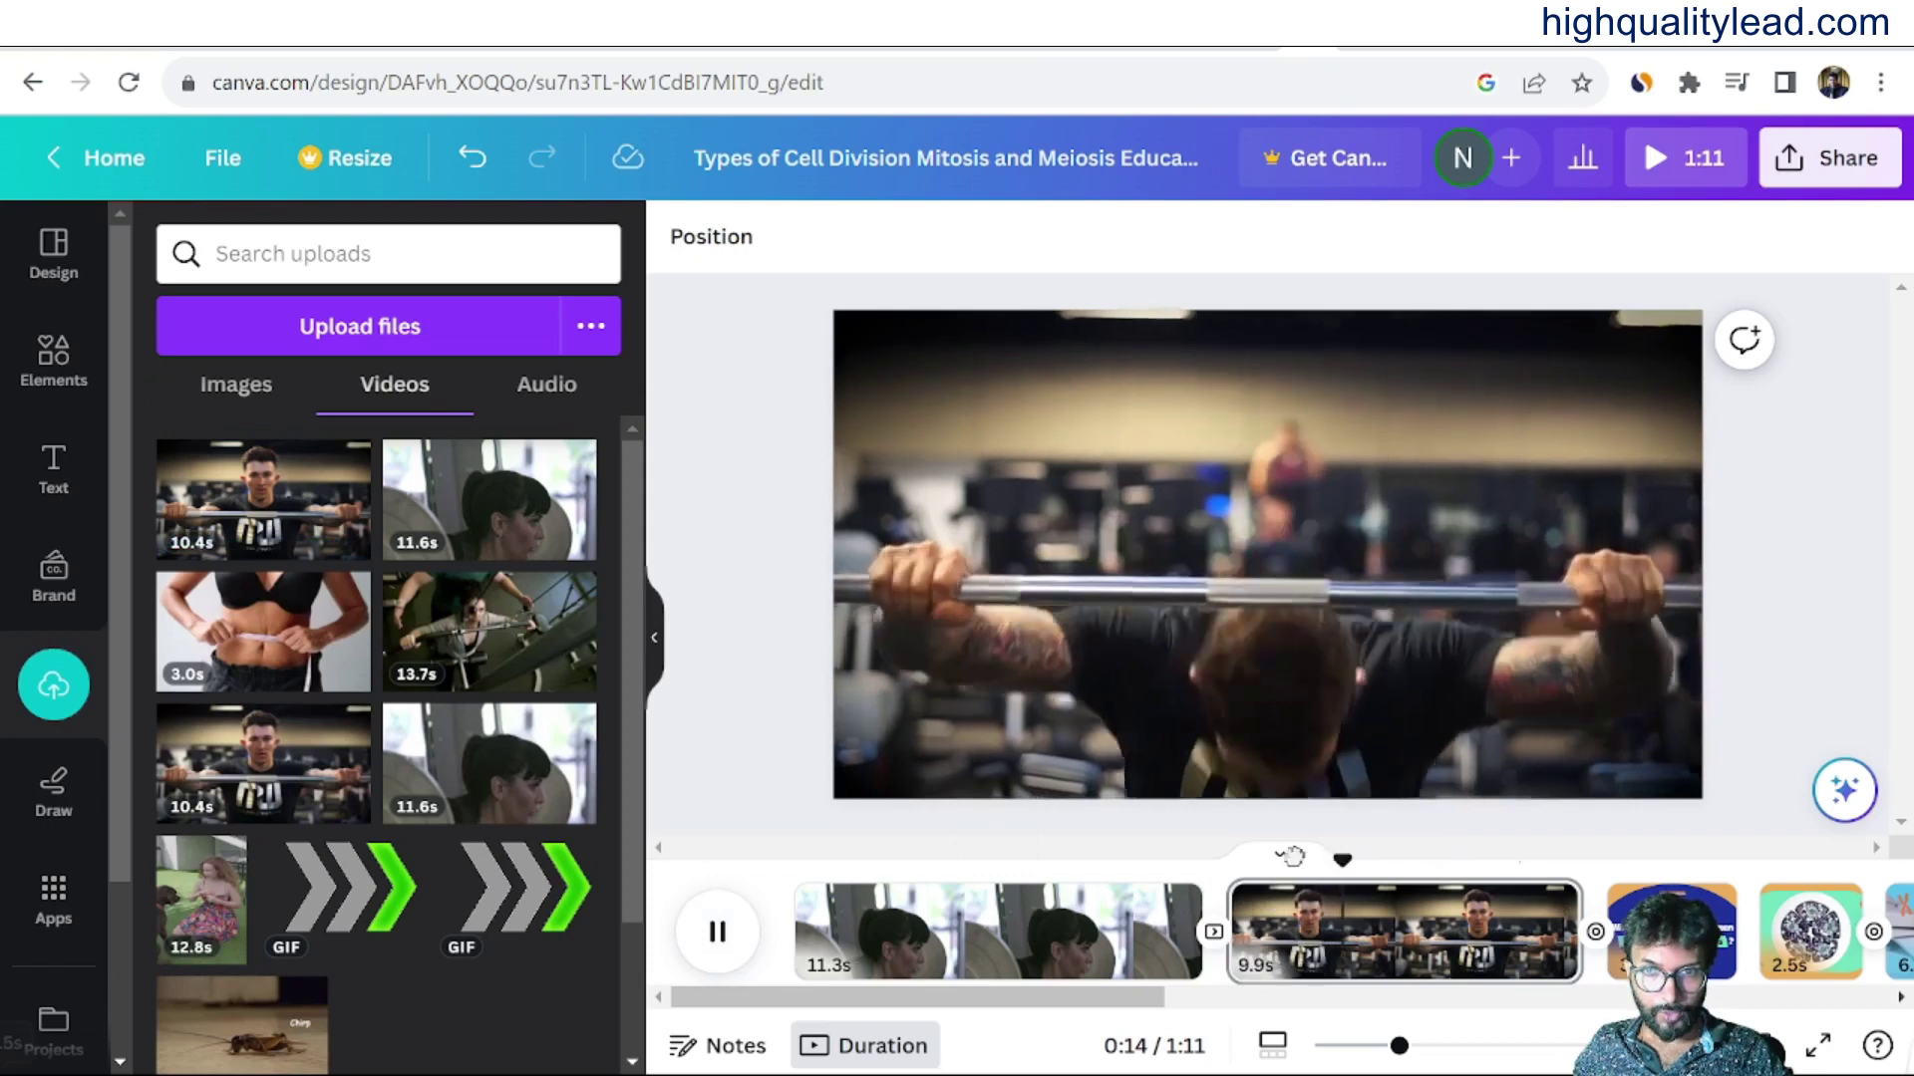
drag(1288, 857, 738, 854)
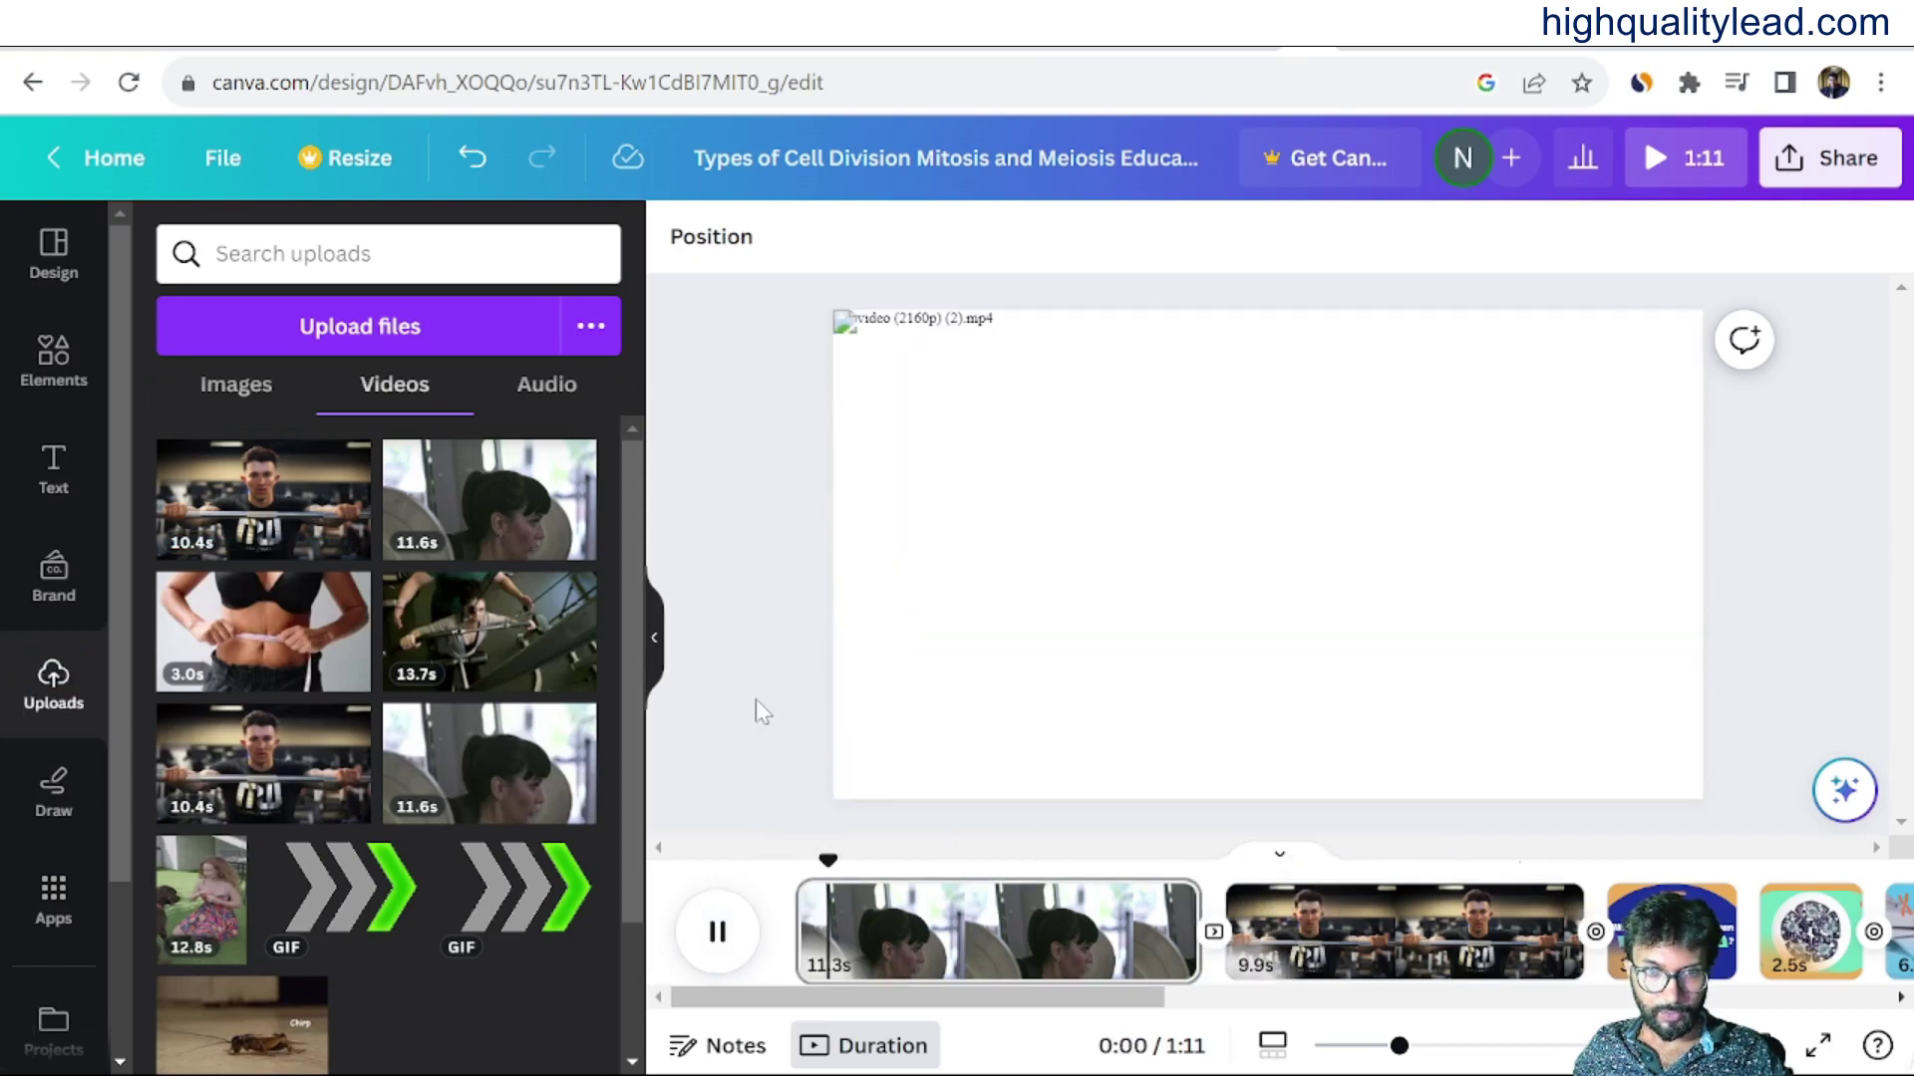
click(957, 897)
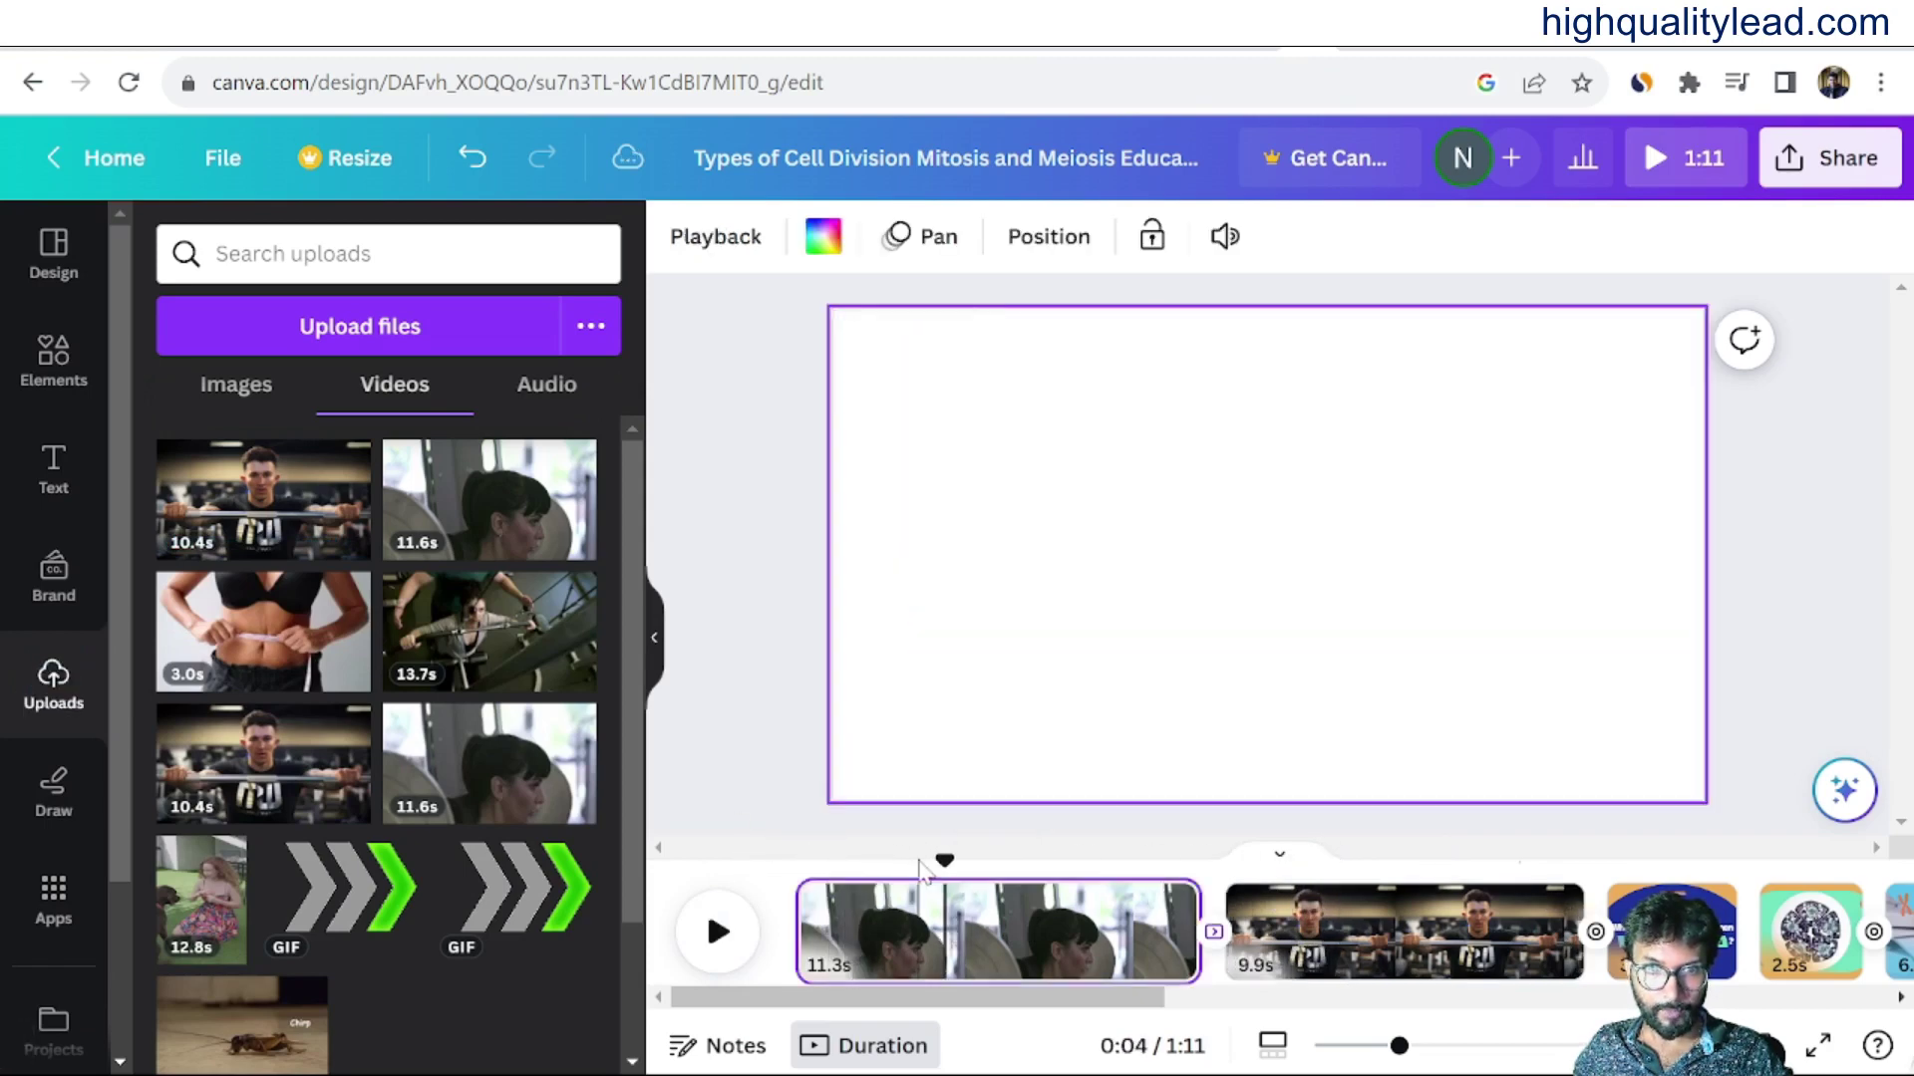
drag(950, 857, 797, 855)
click(718, 932)
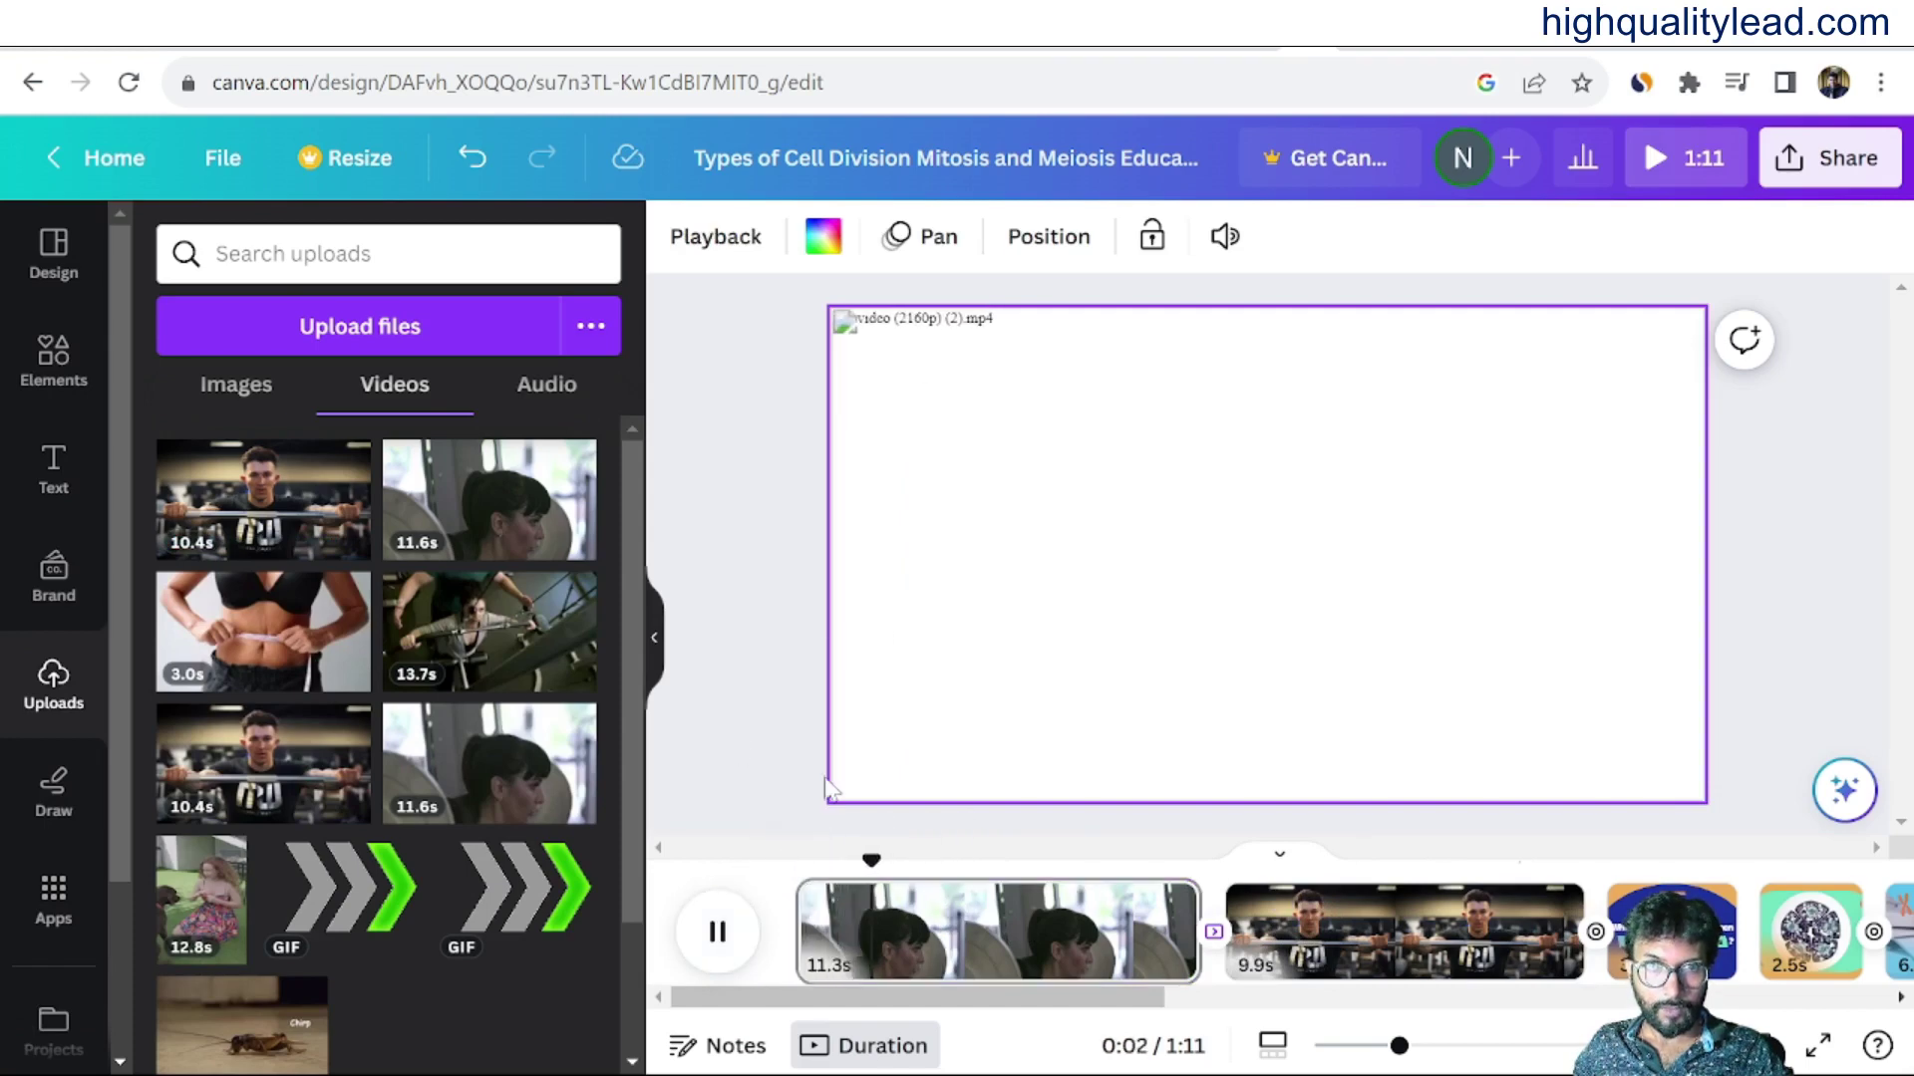
click(717, 931)
Dismiss the transition tip, rewind the first page's clip to its beginning and preview both custom pages.
click(898, 369)
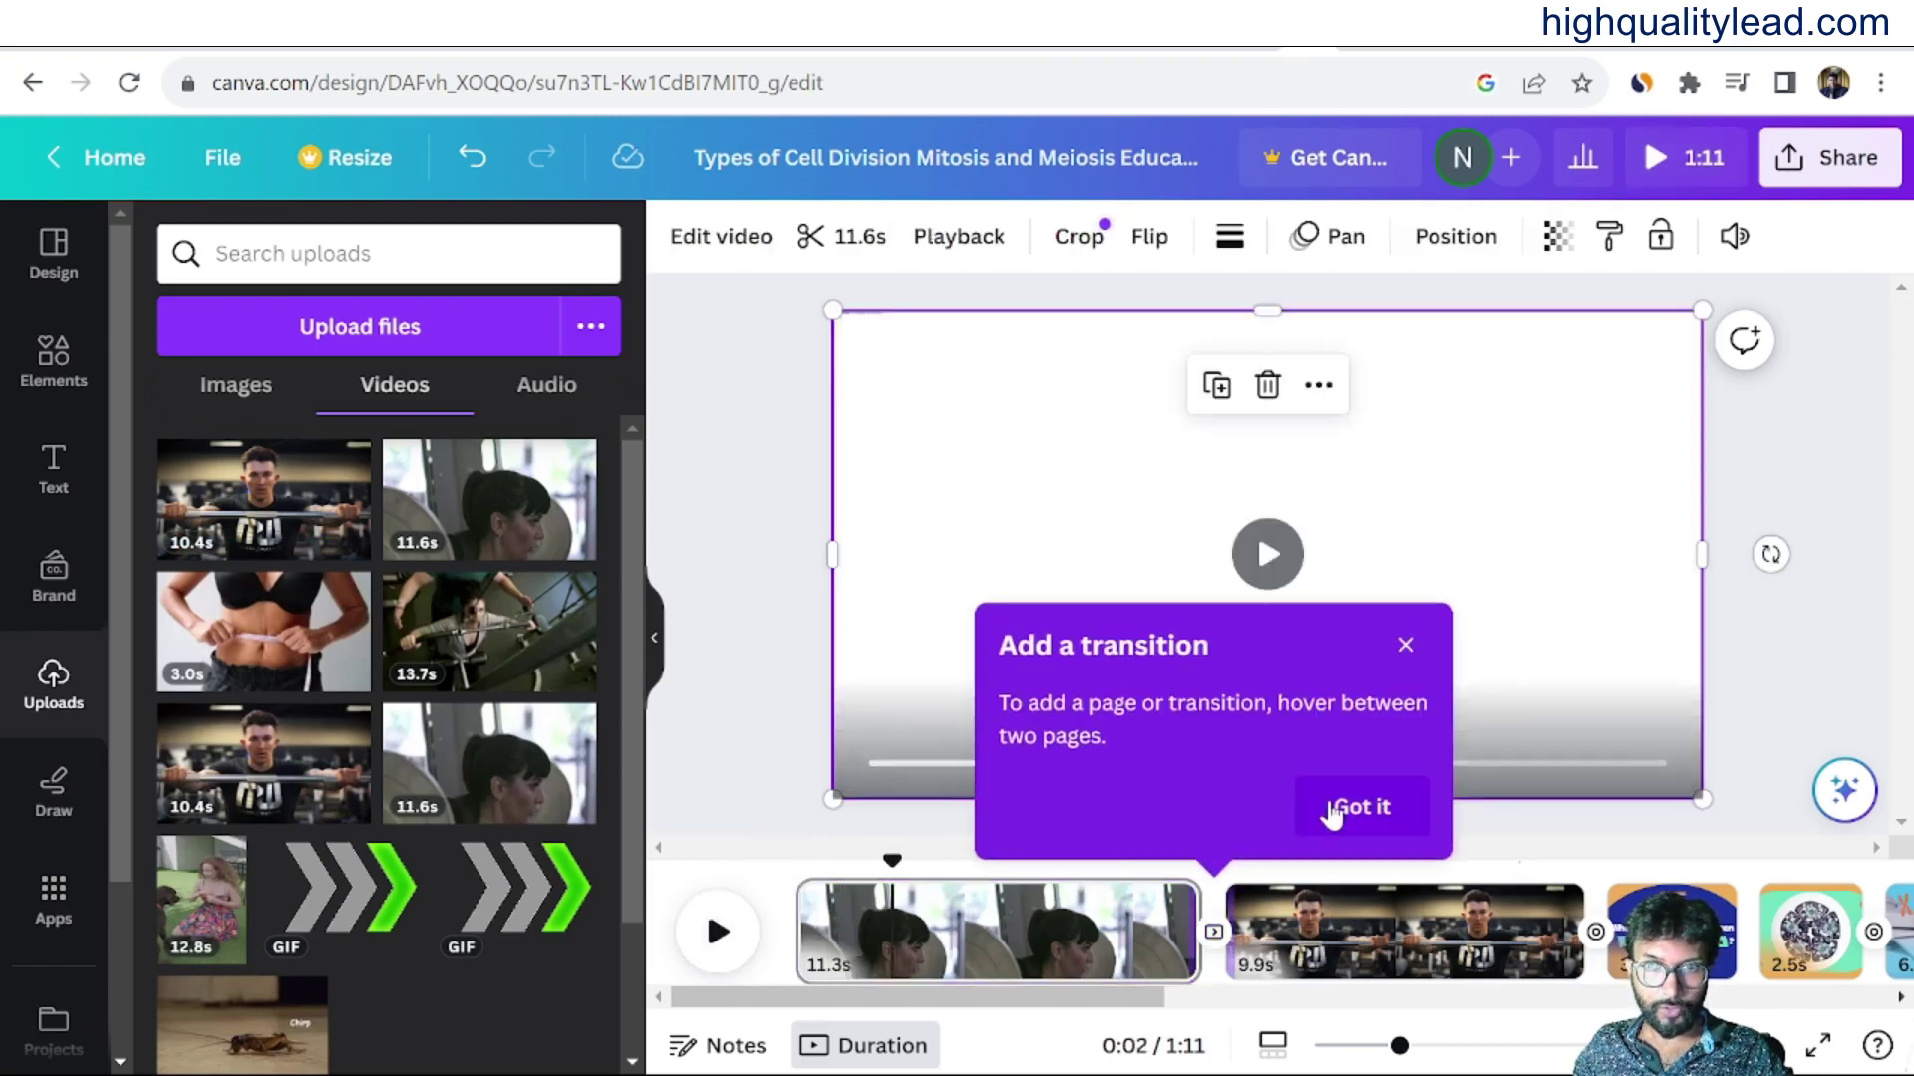
click(1403, 658)
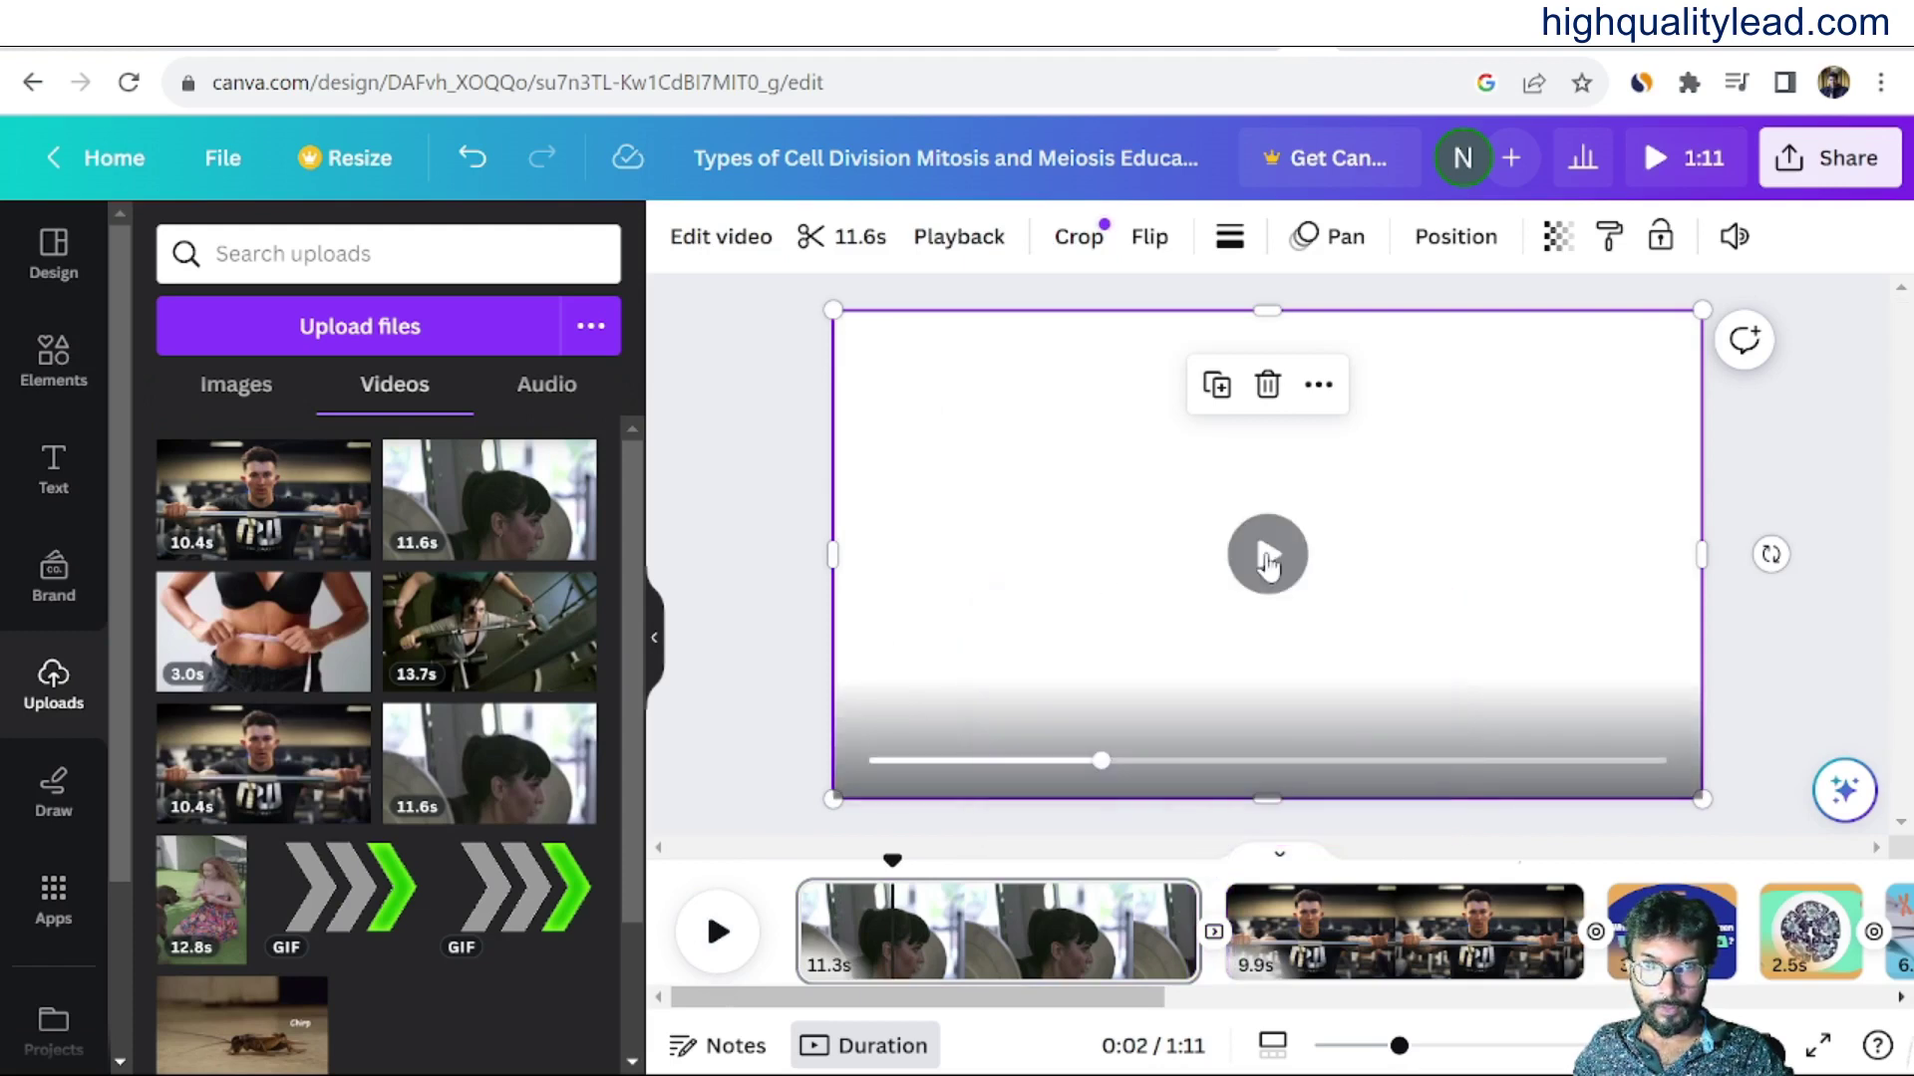
click(718, 932)
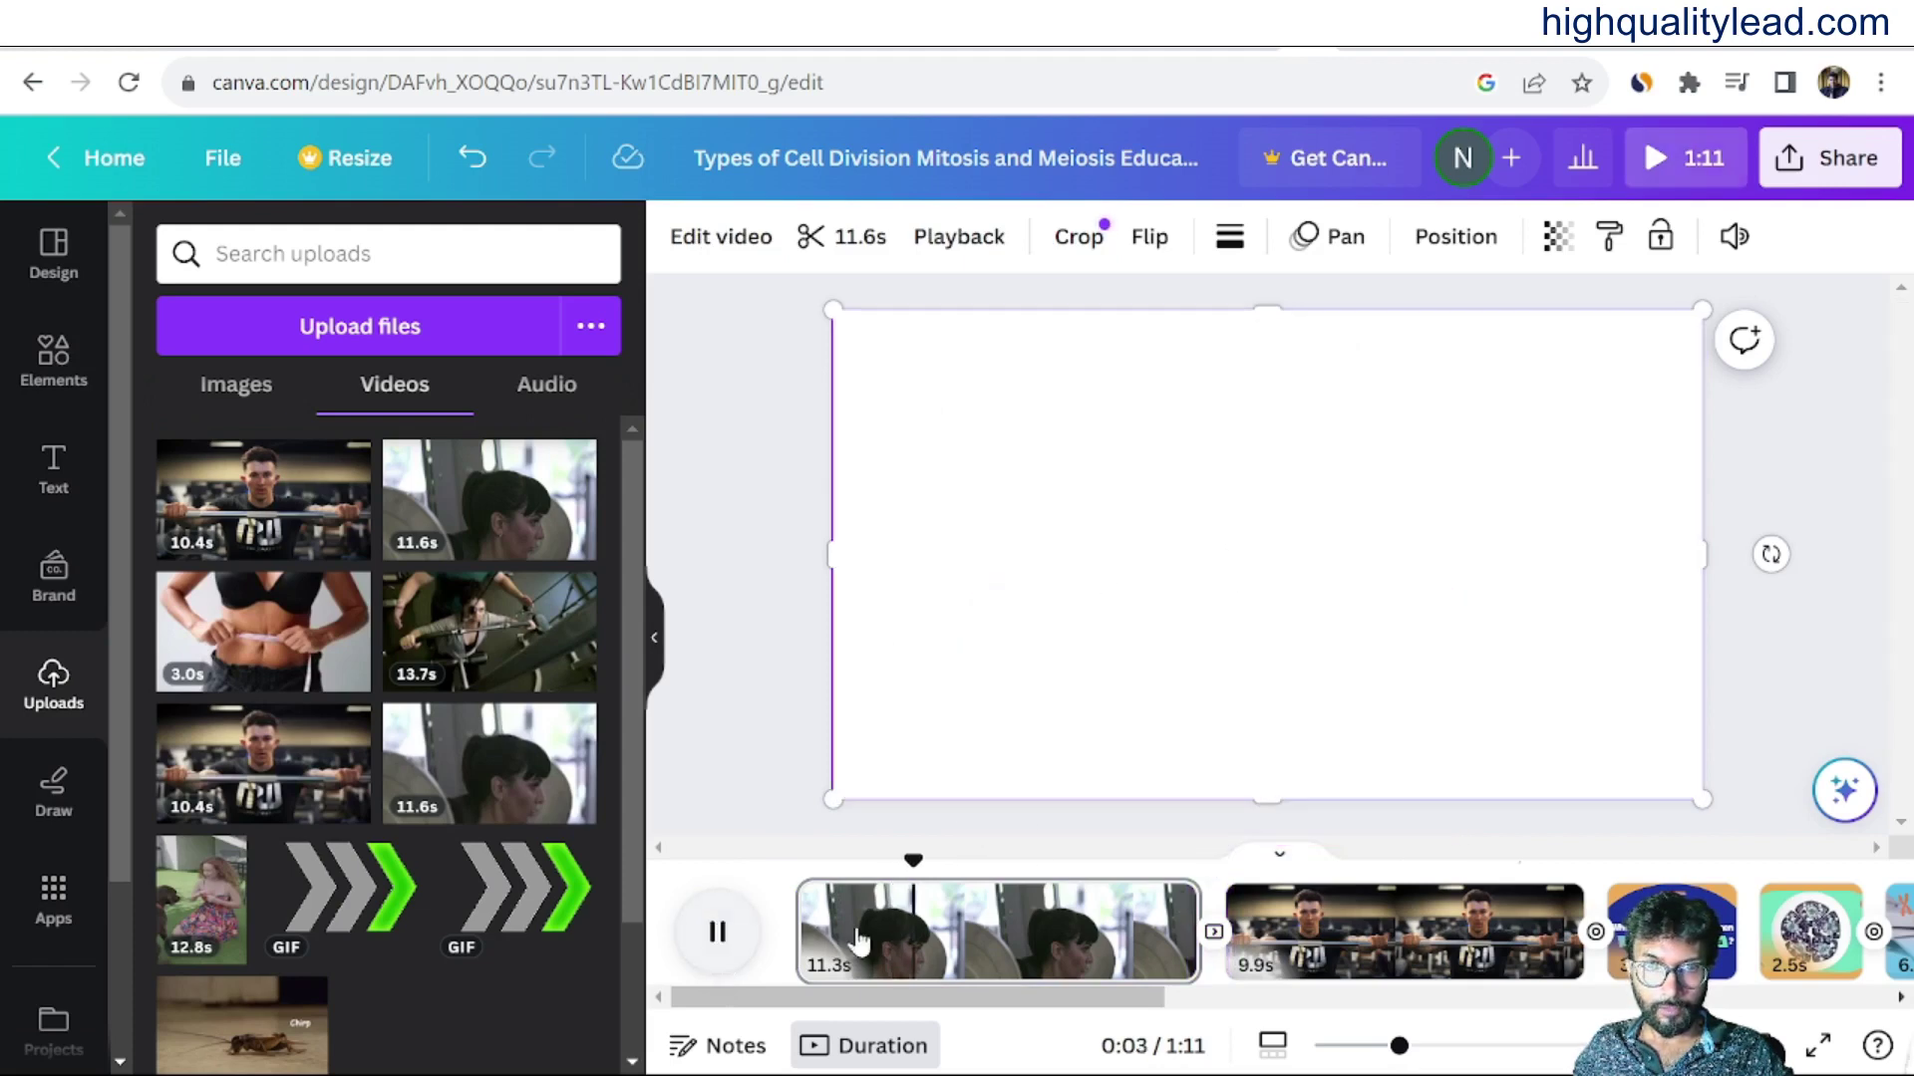
click(1027, 636)
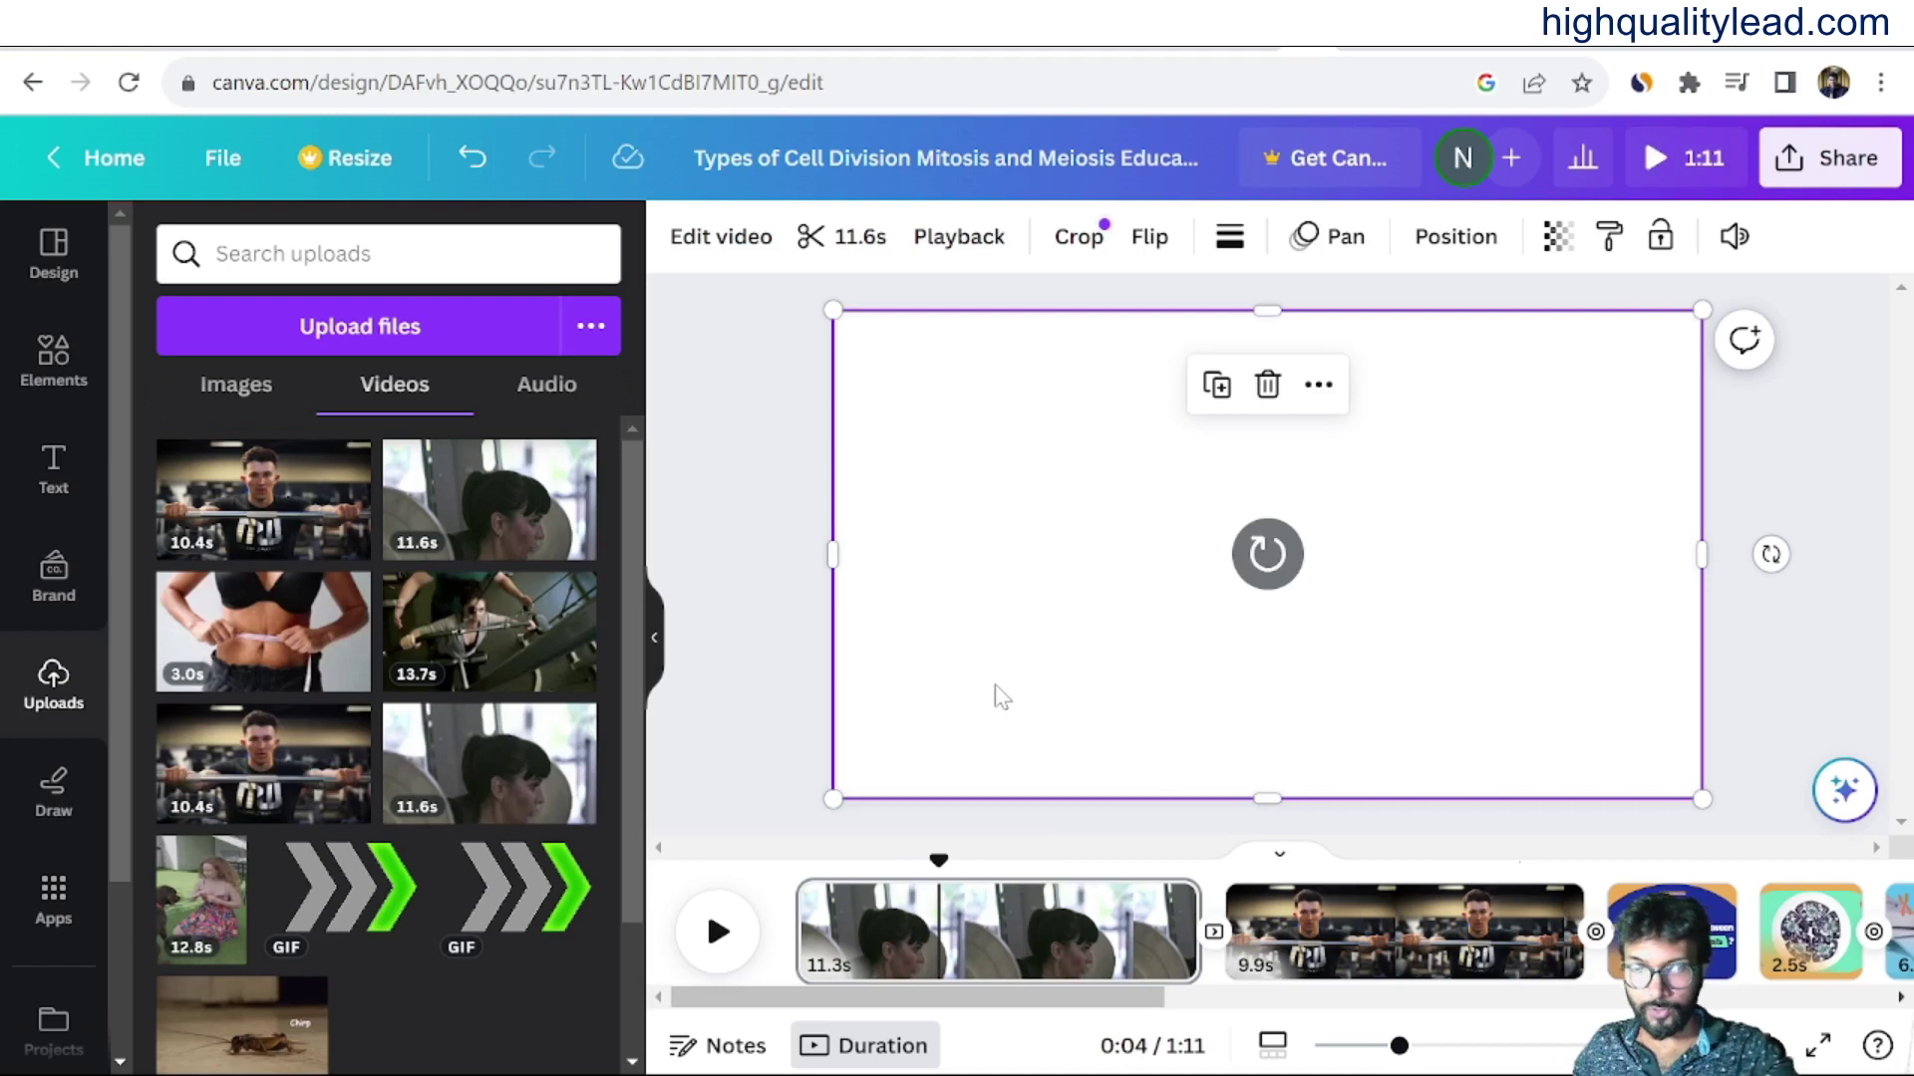
click(1268, 568)
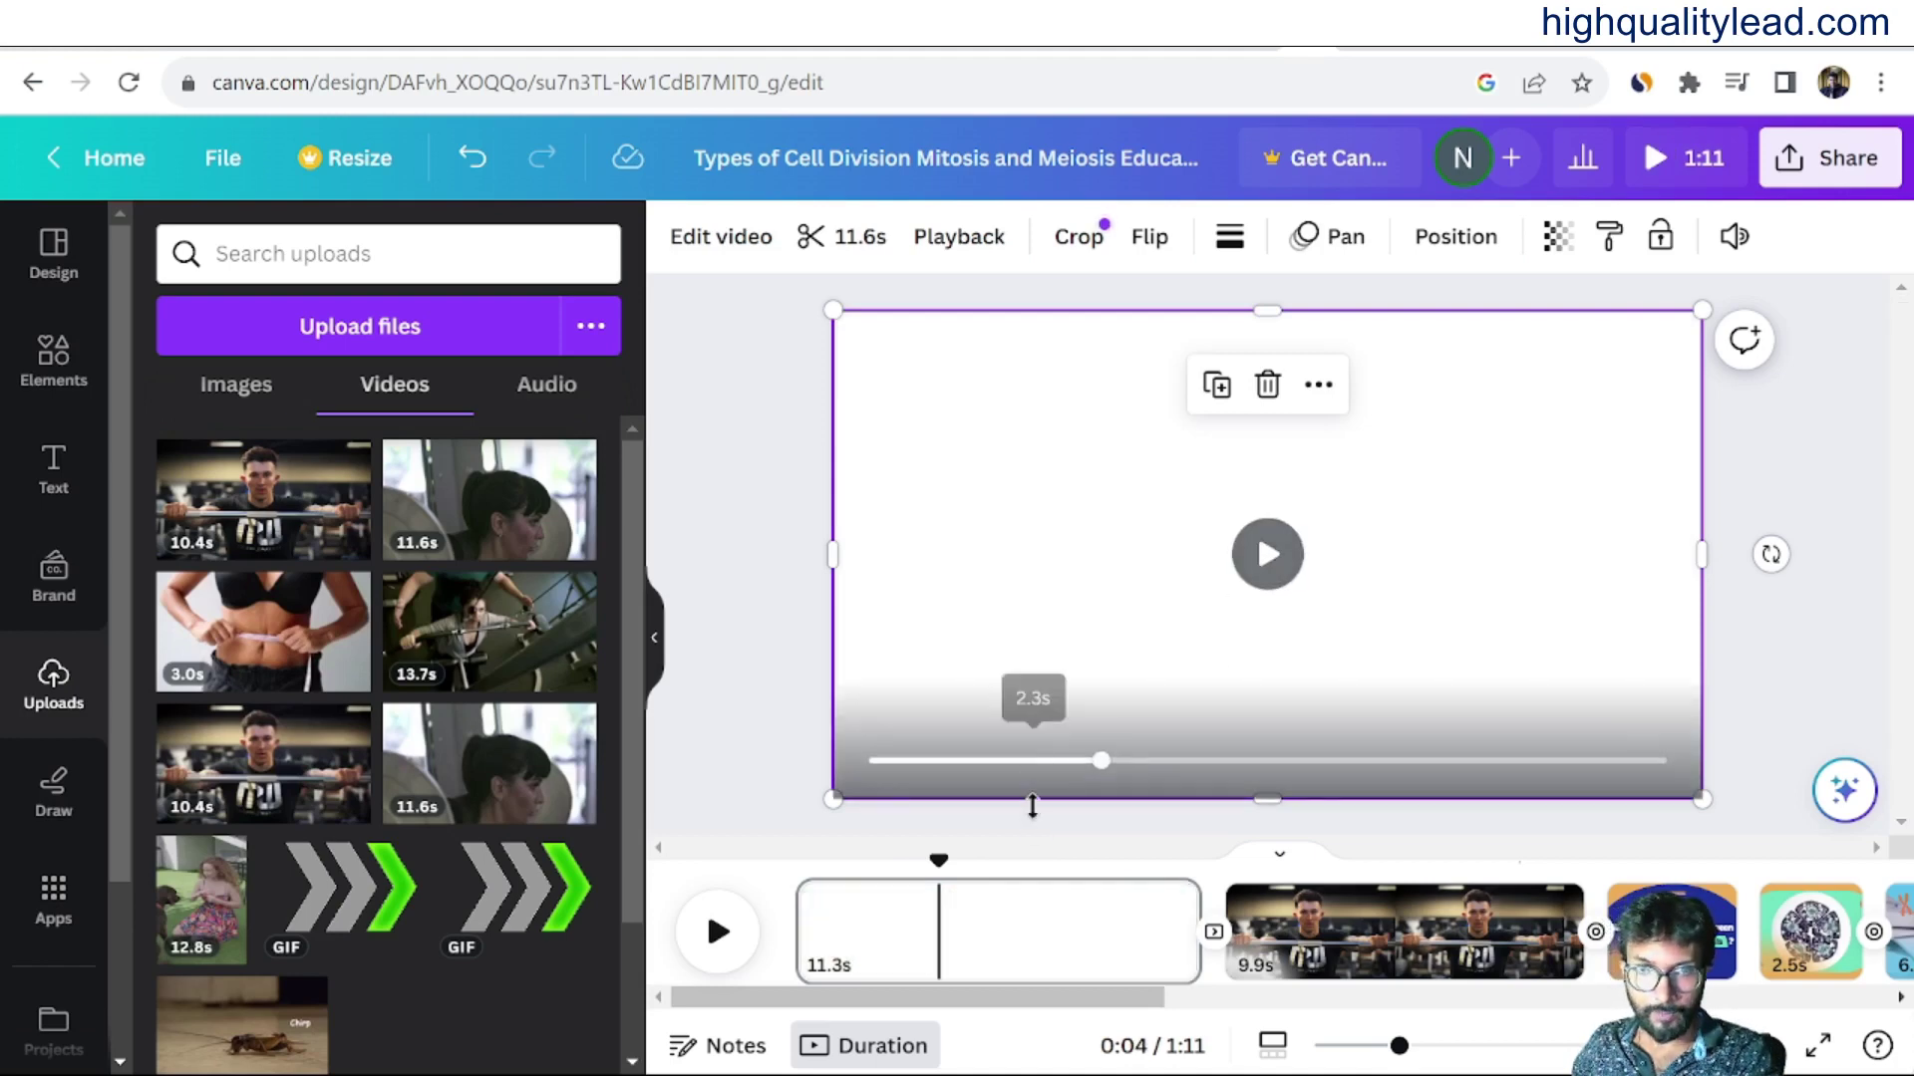
drag(1103, 761, 778, 754)
click(712, 939)
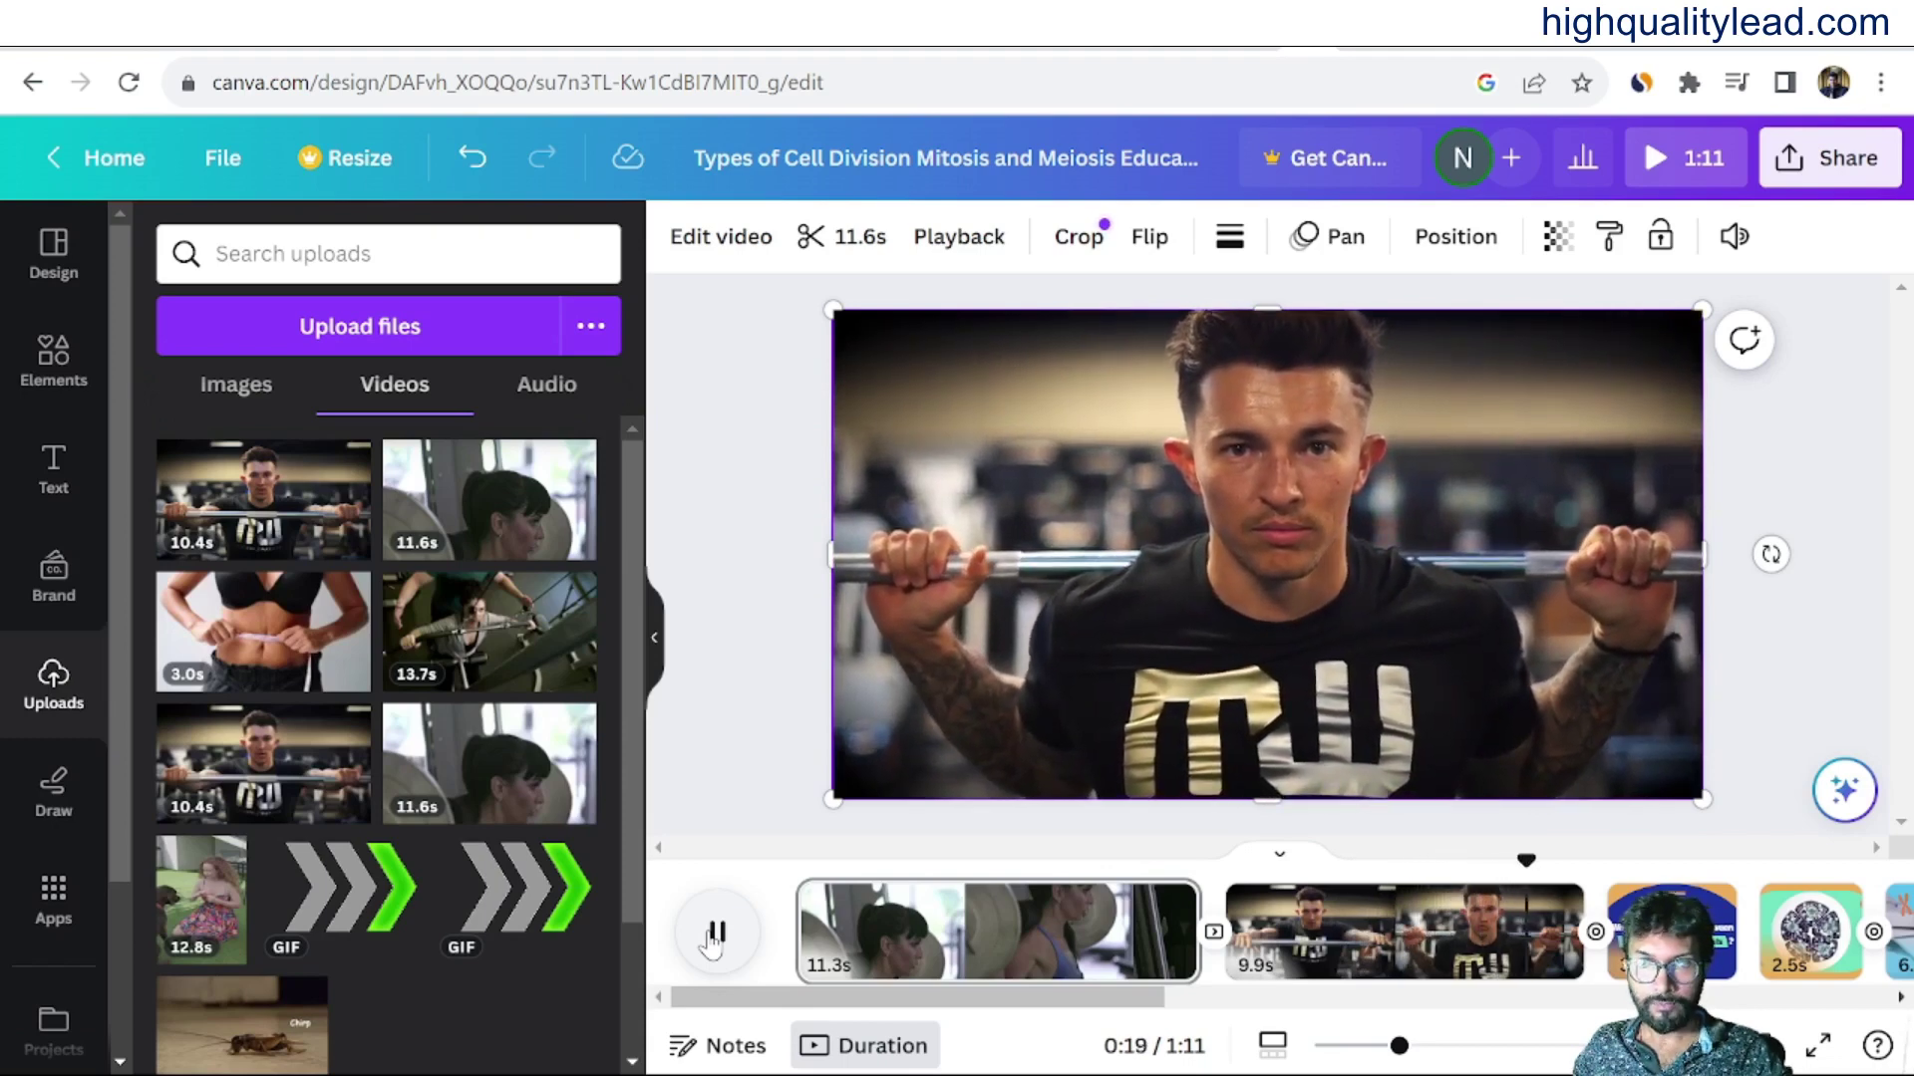
click(714, 933)
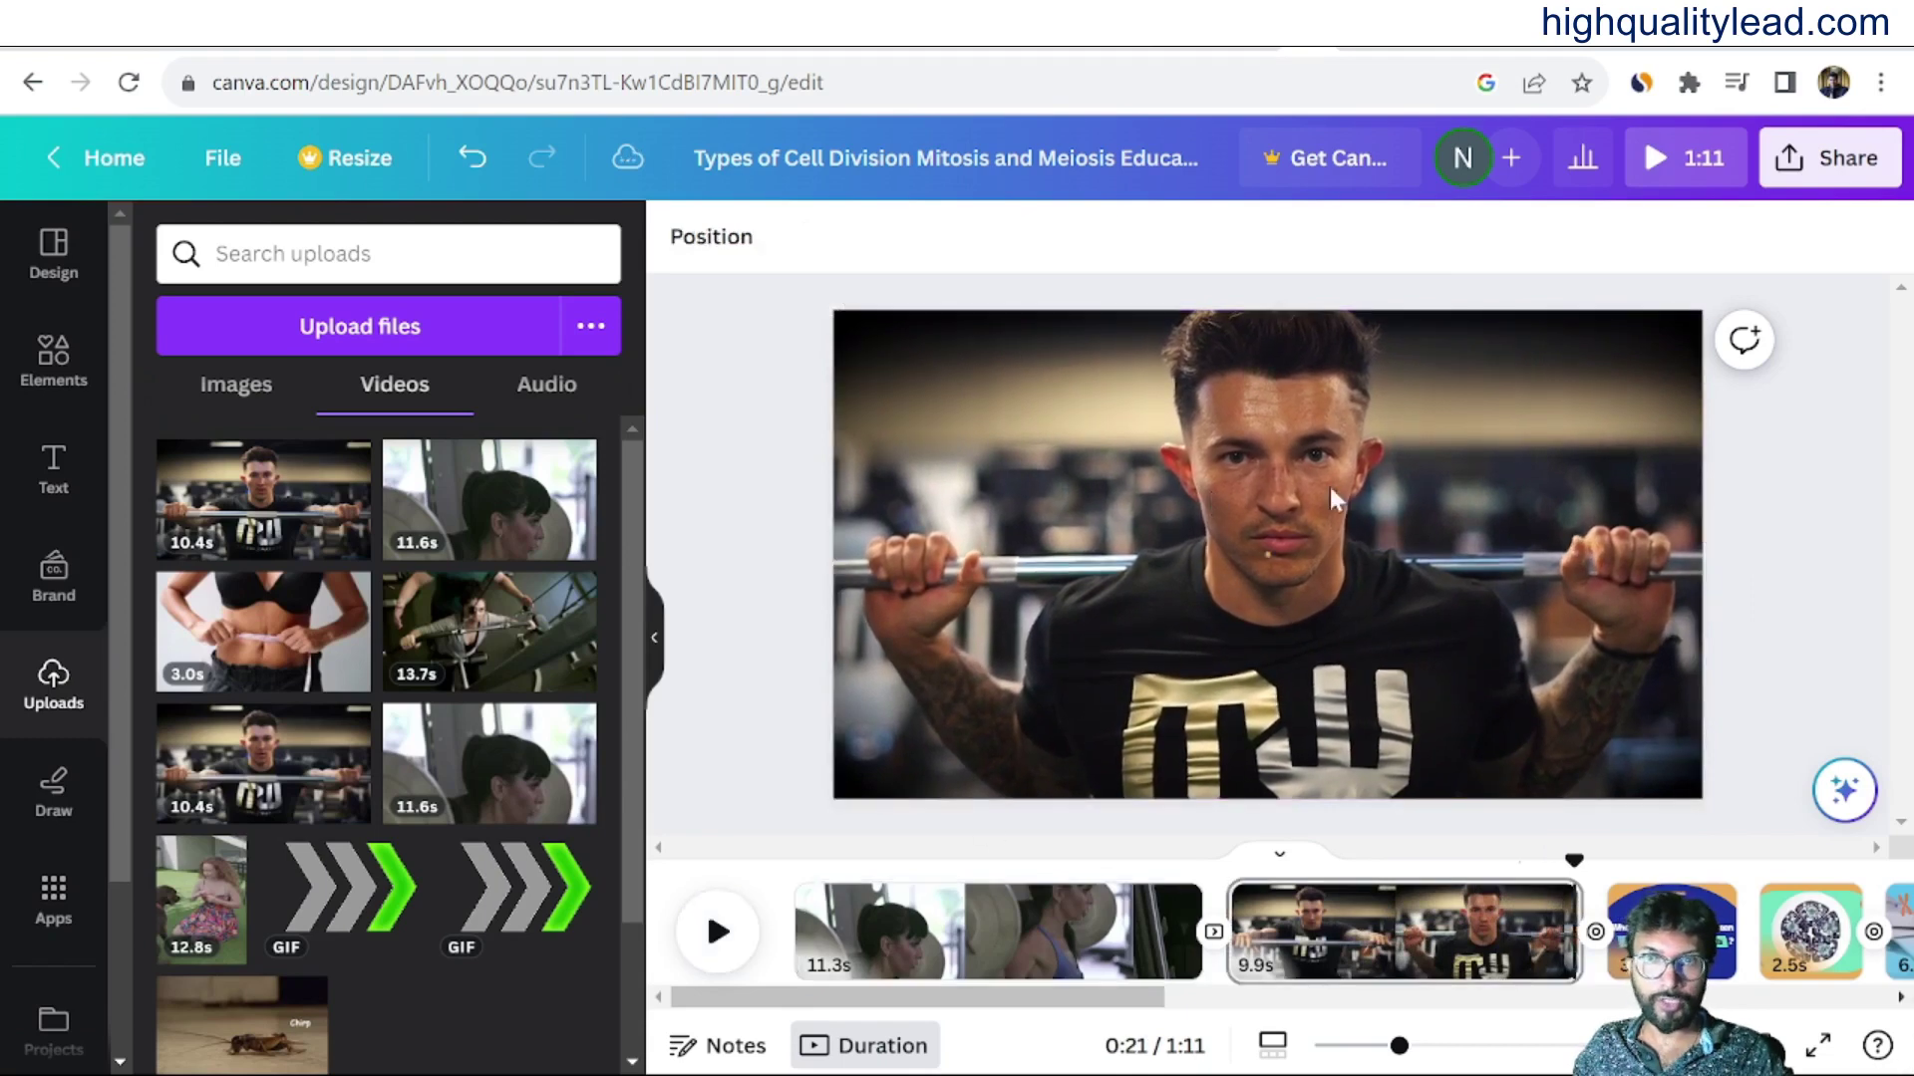
Download all 10 pages of the design as an MP4 video.
click(1834, 158)
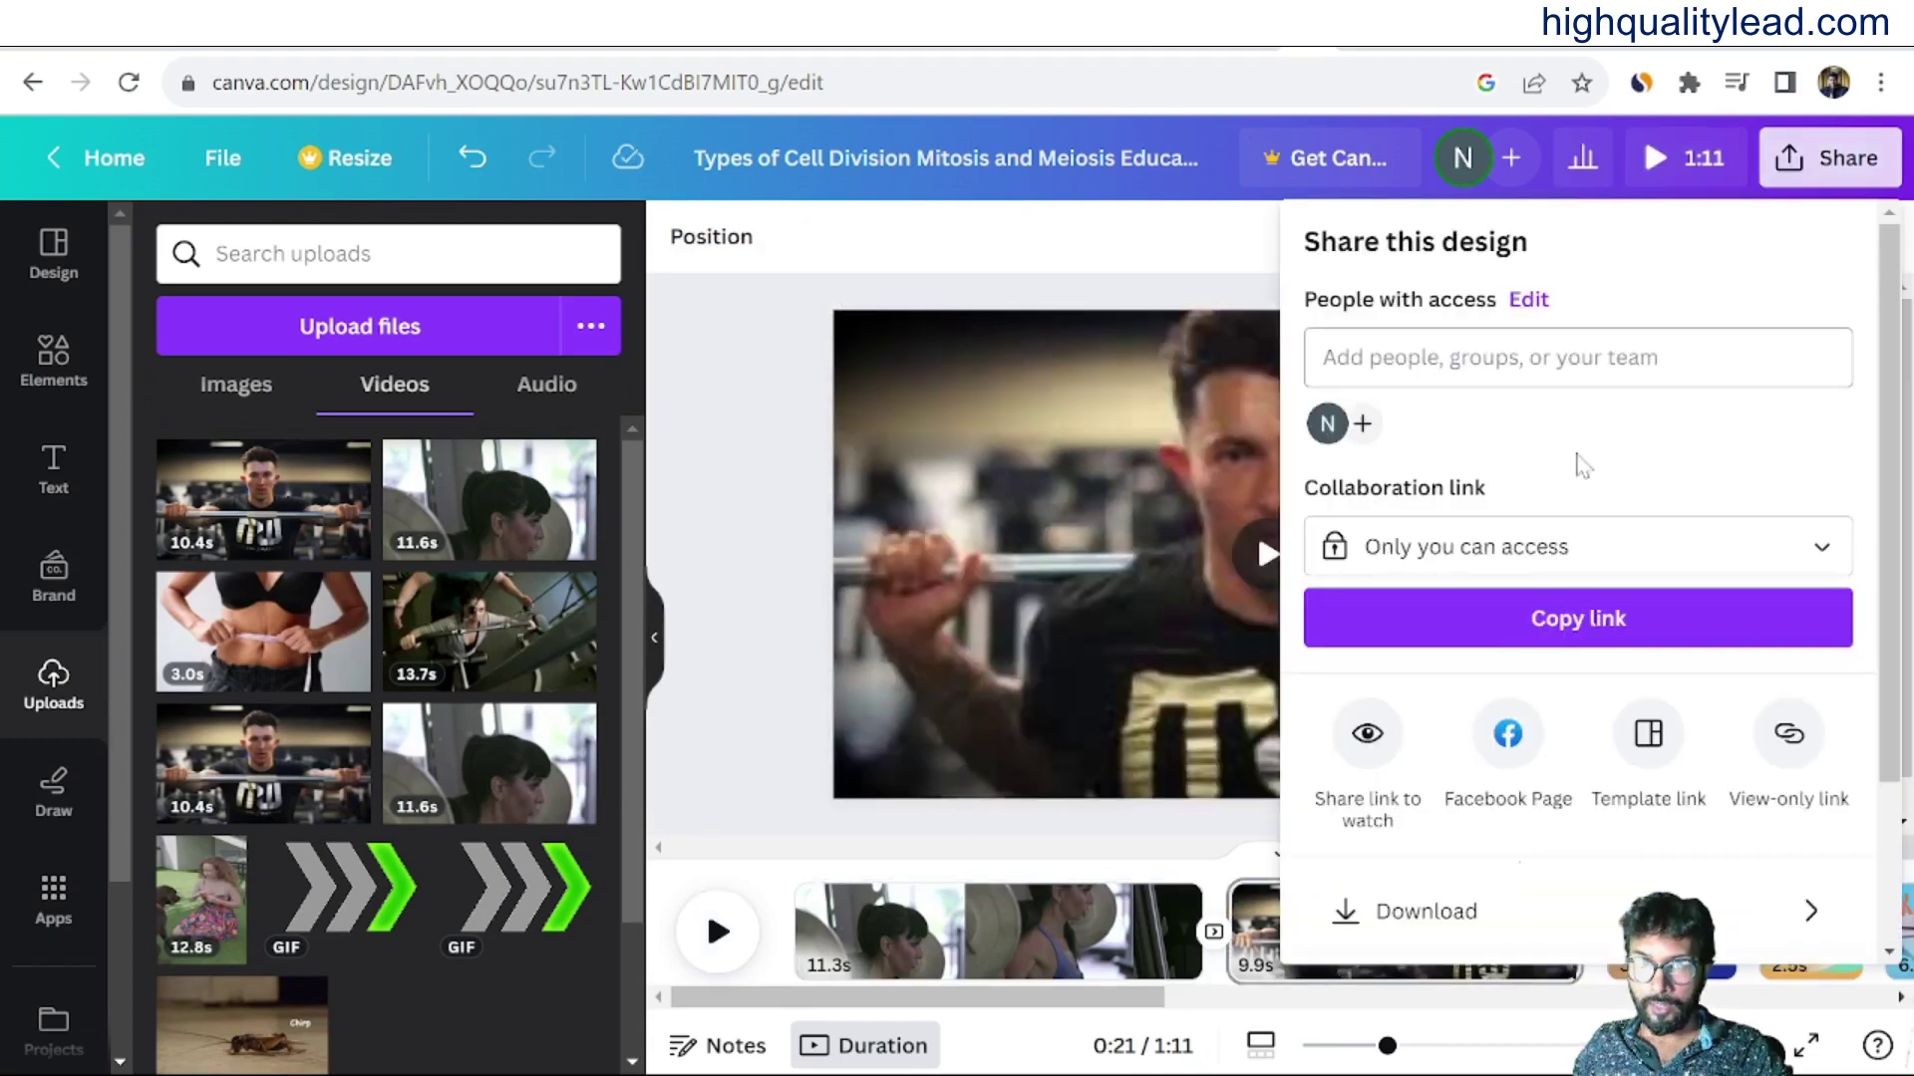
scroll(1481, 849, down, 1)
scroll(1480, 849, down, 1)
click(1465, 690)
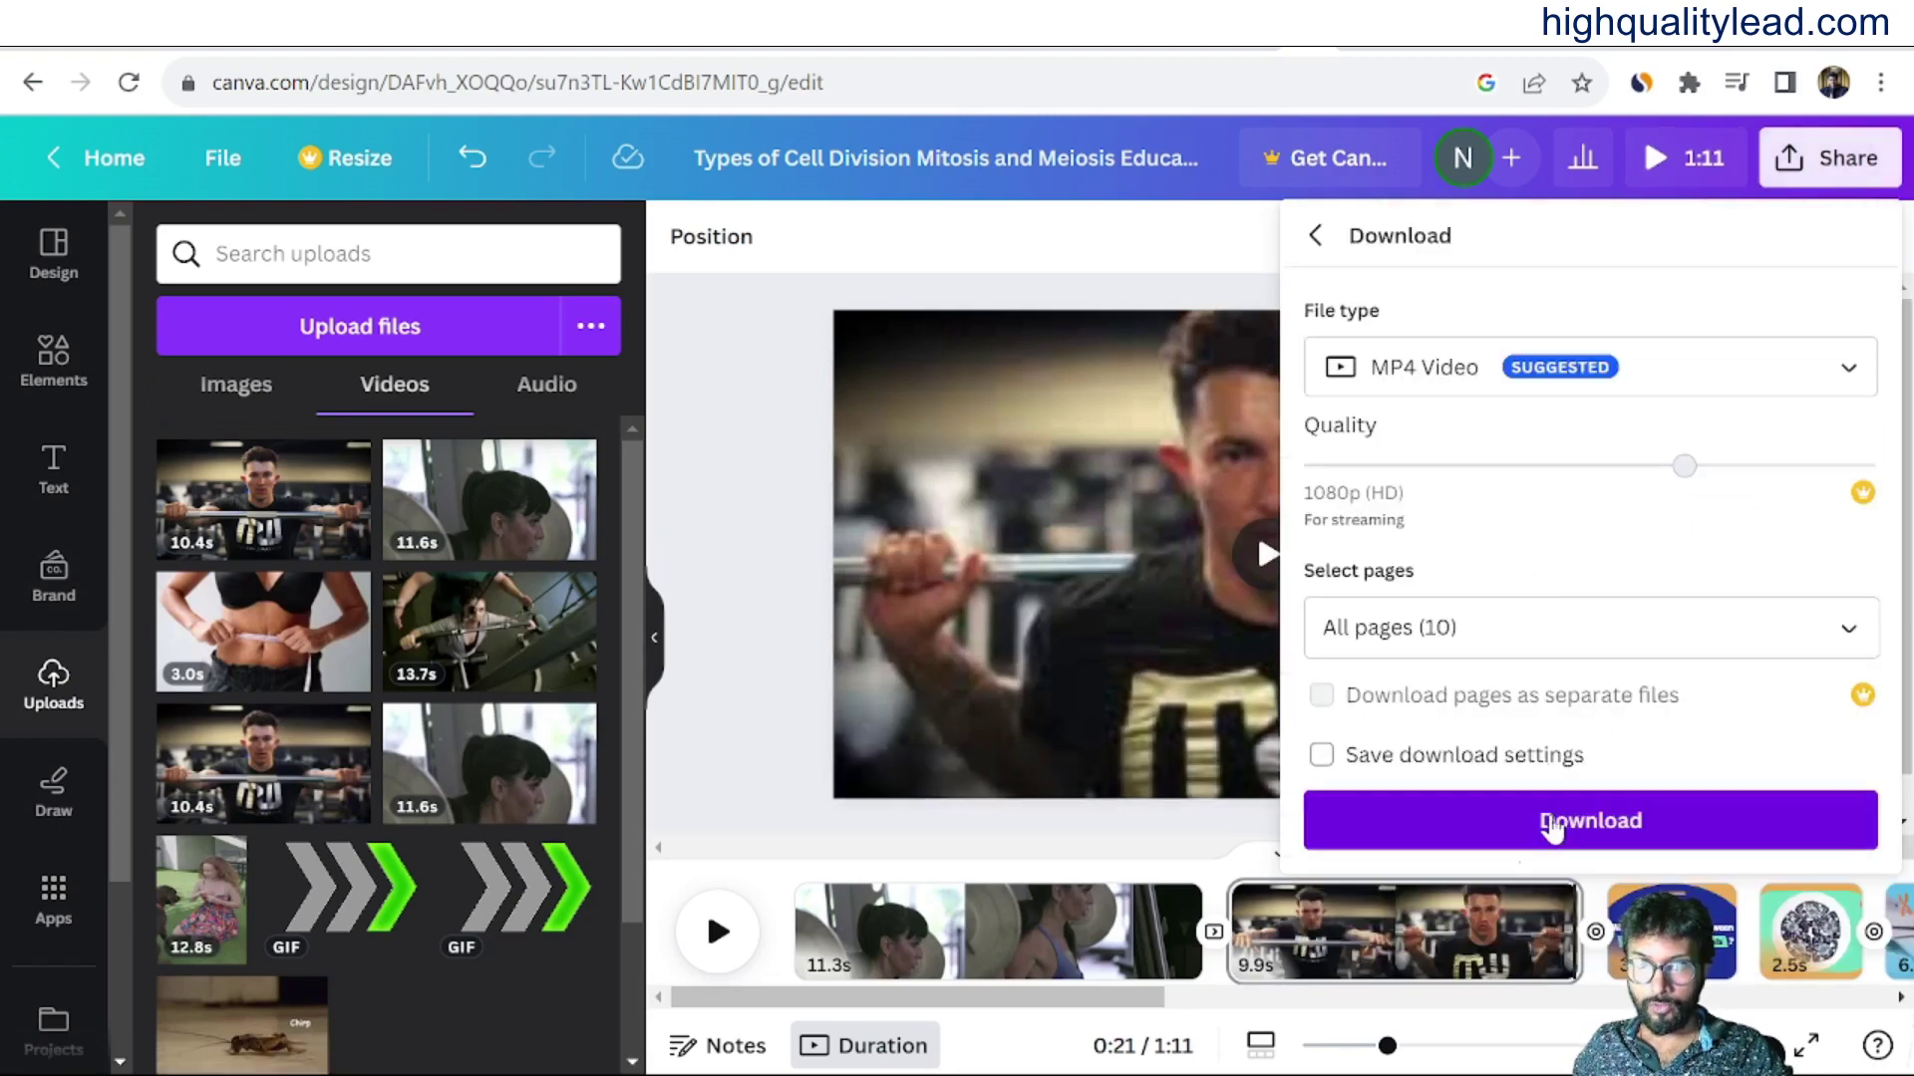
click(1550, 826)
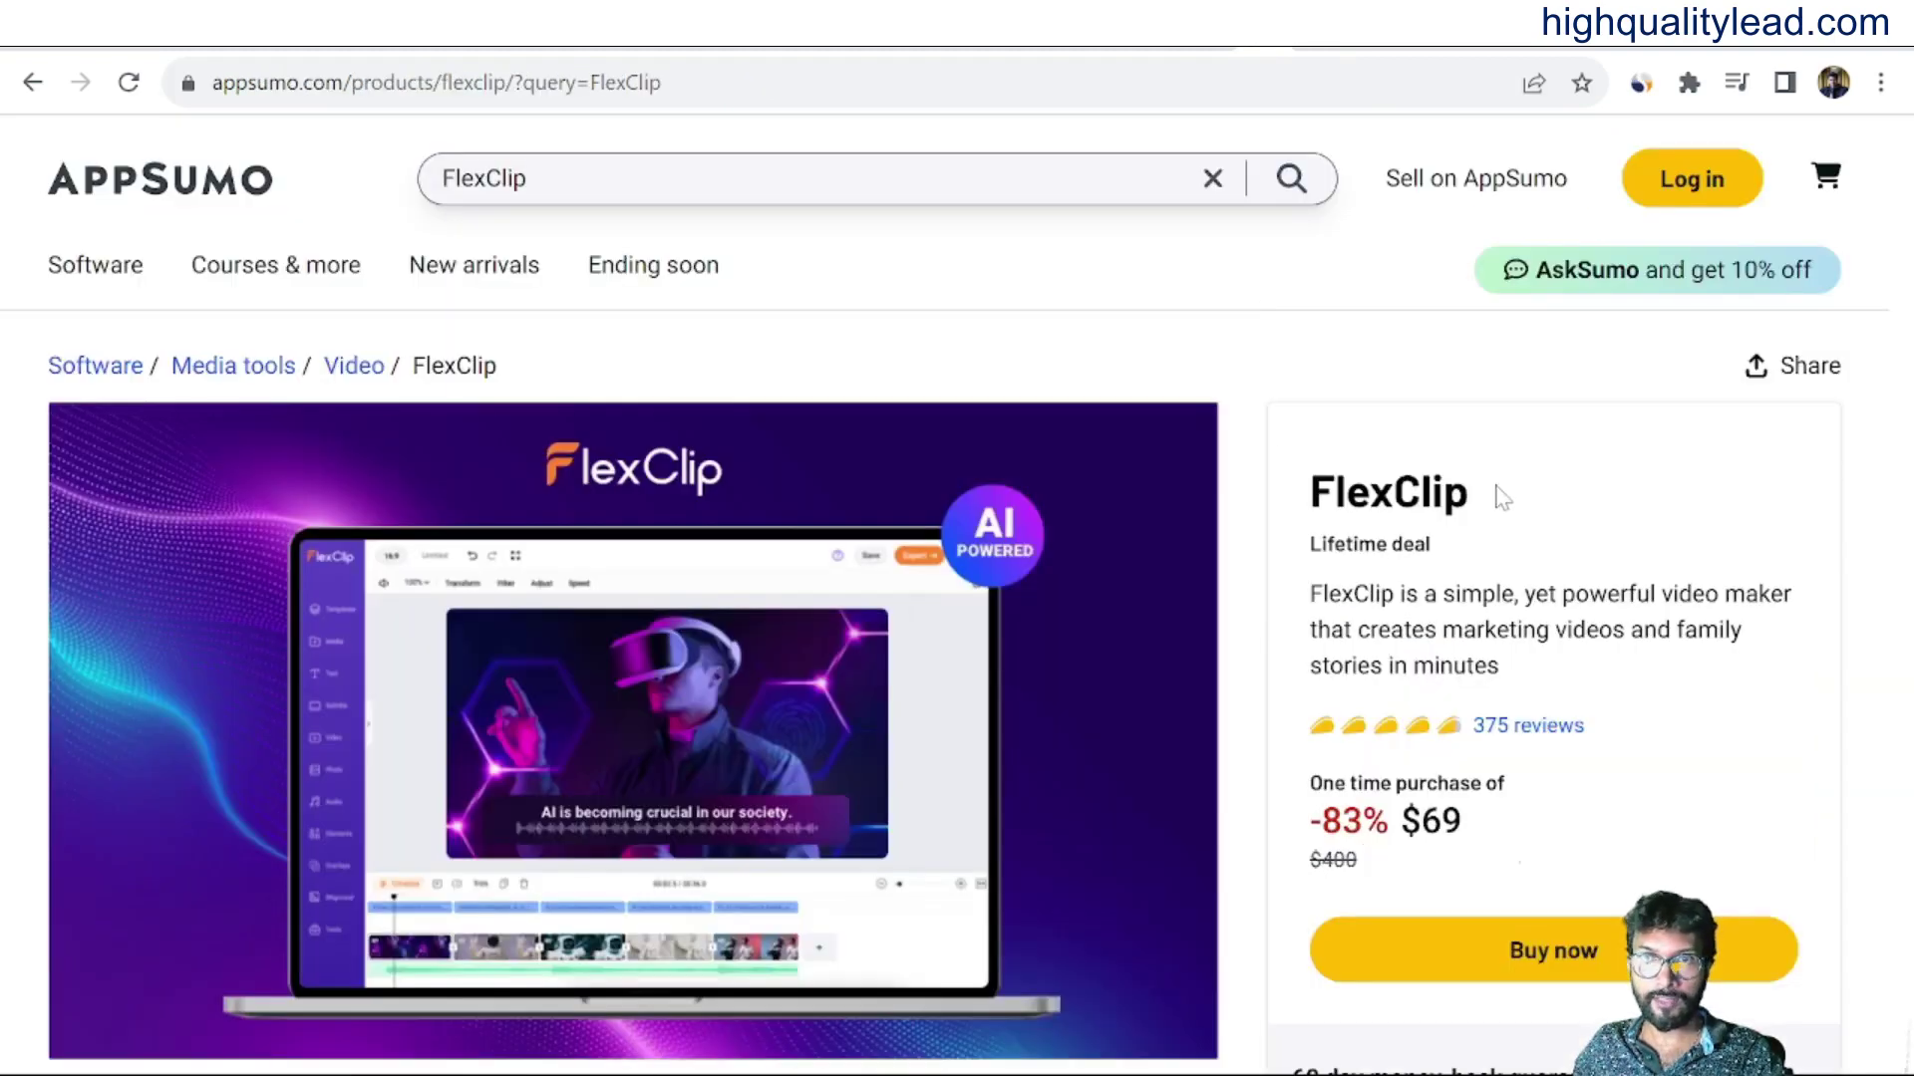
Look at the FlexClip lifetime deal on AppSumo and check on the Canva download.
double_click(1502, 496)
click(1533, 498)
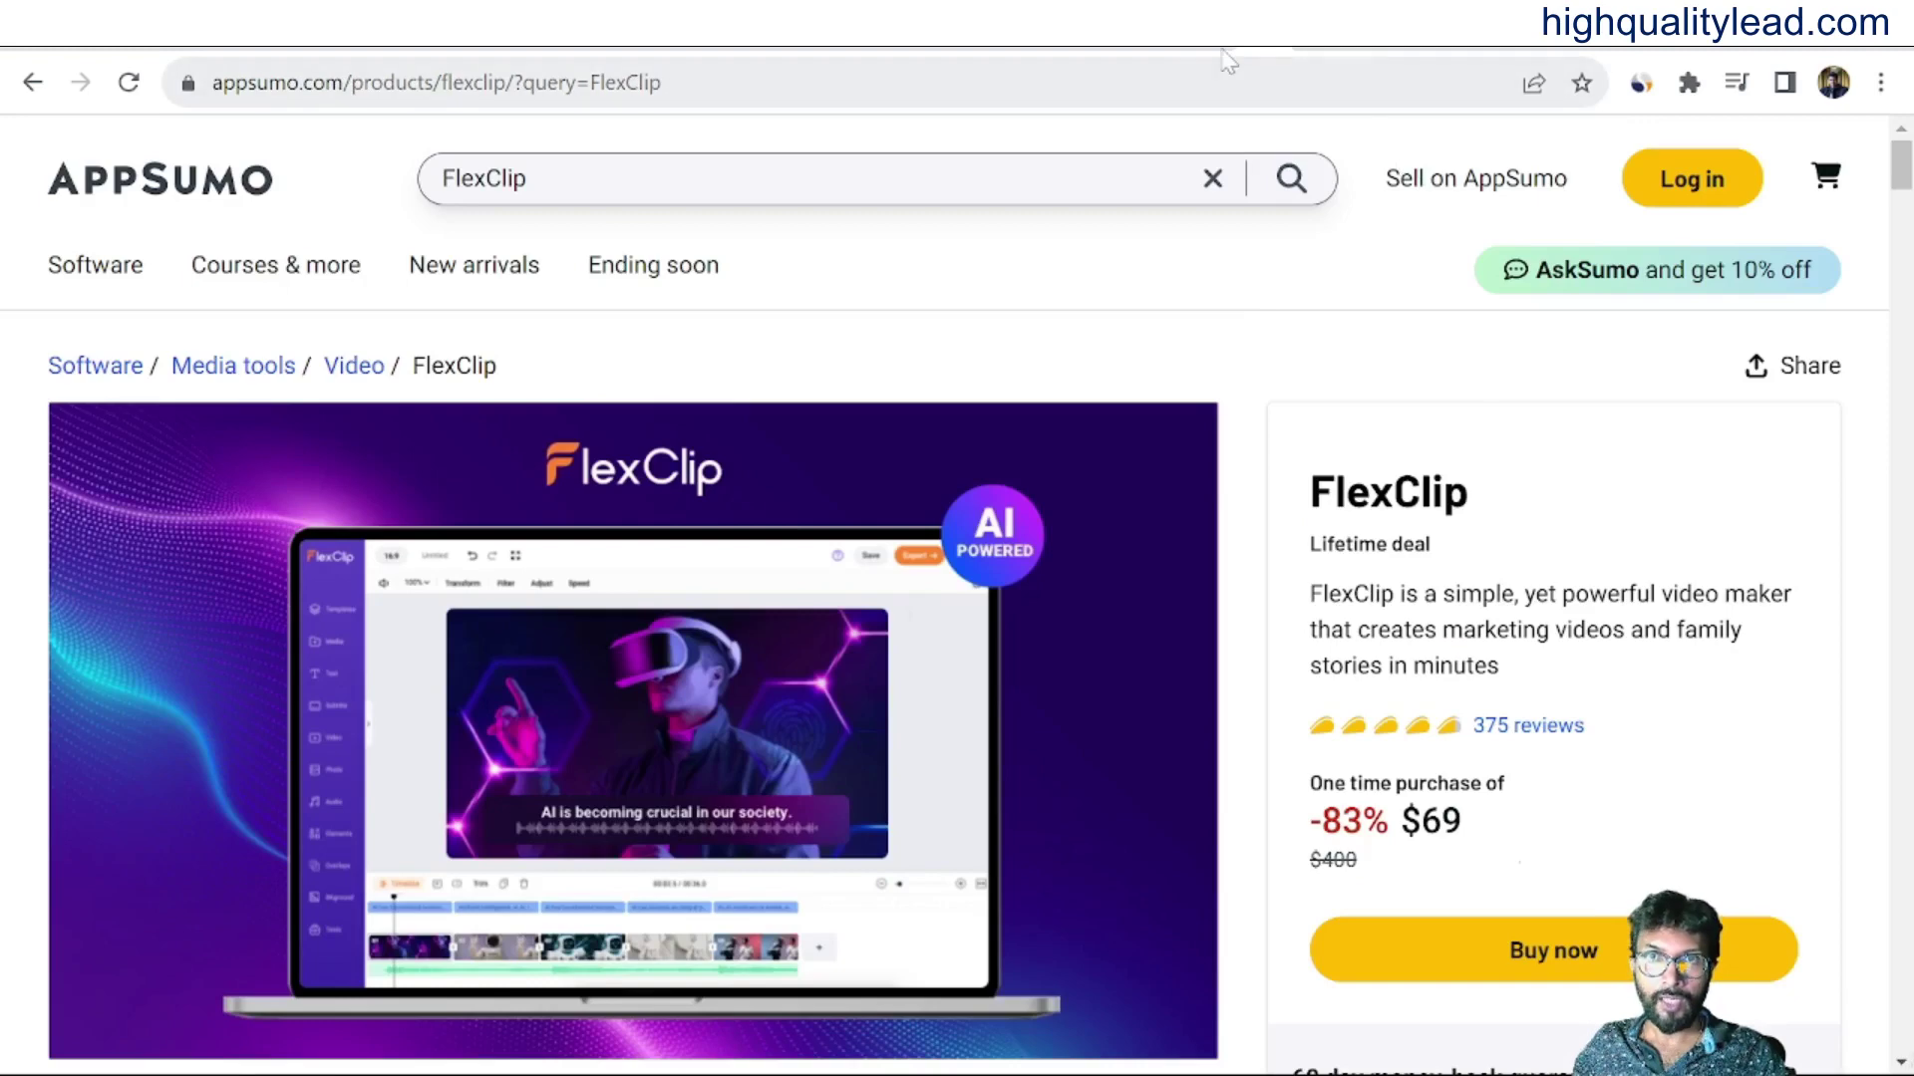
click(1306, 50)
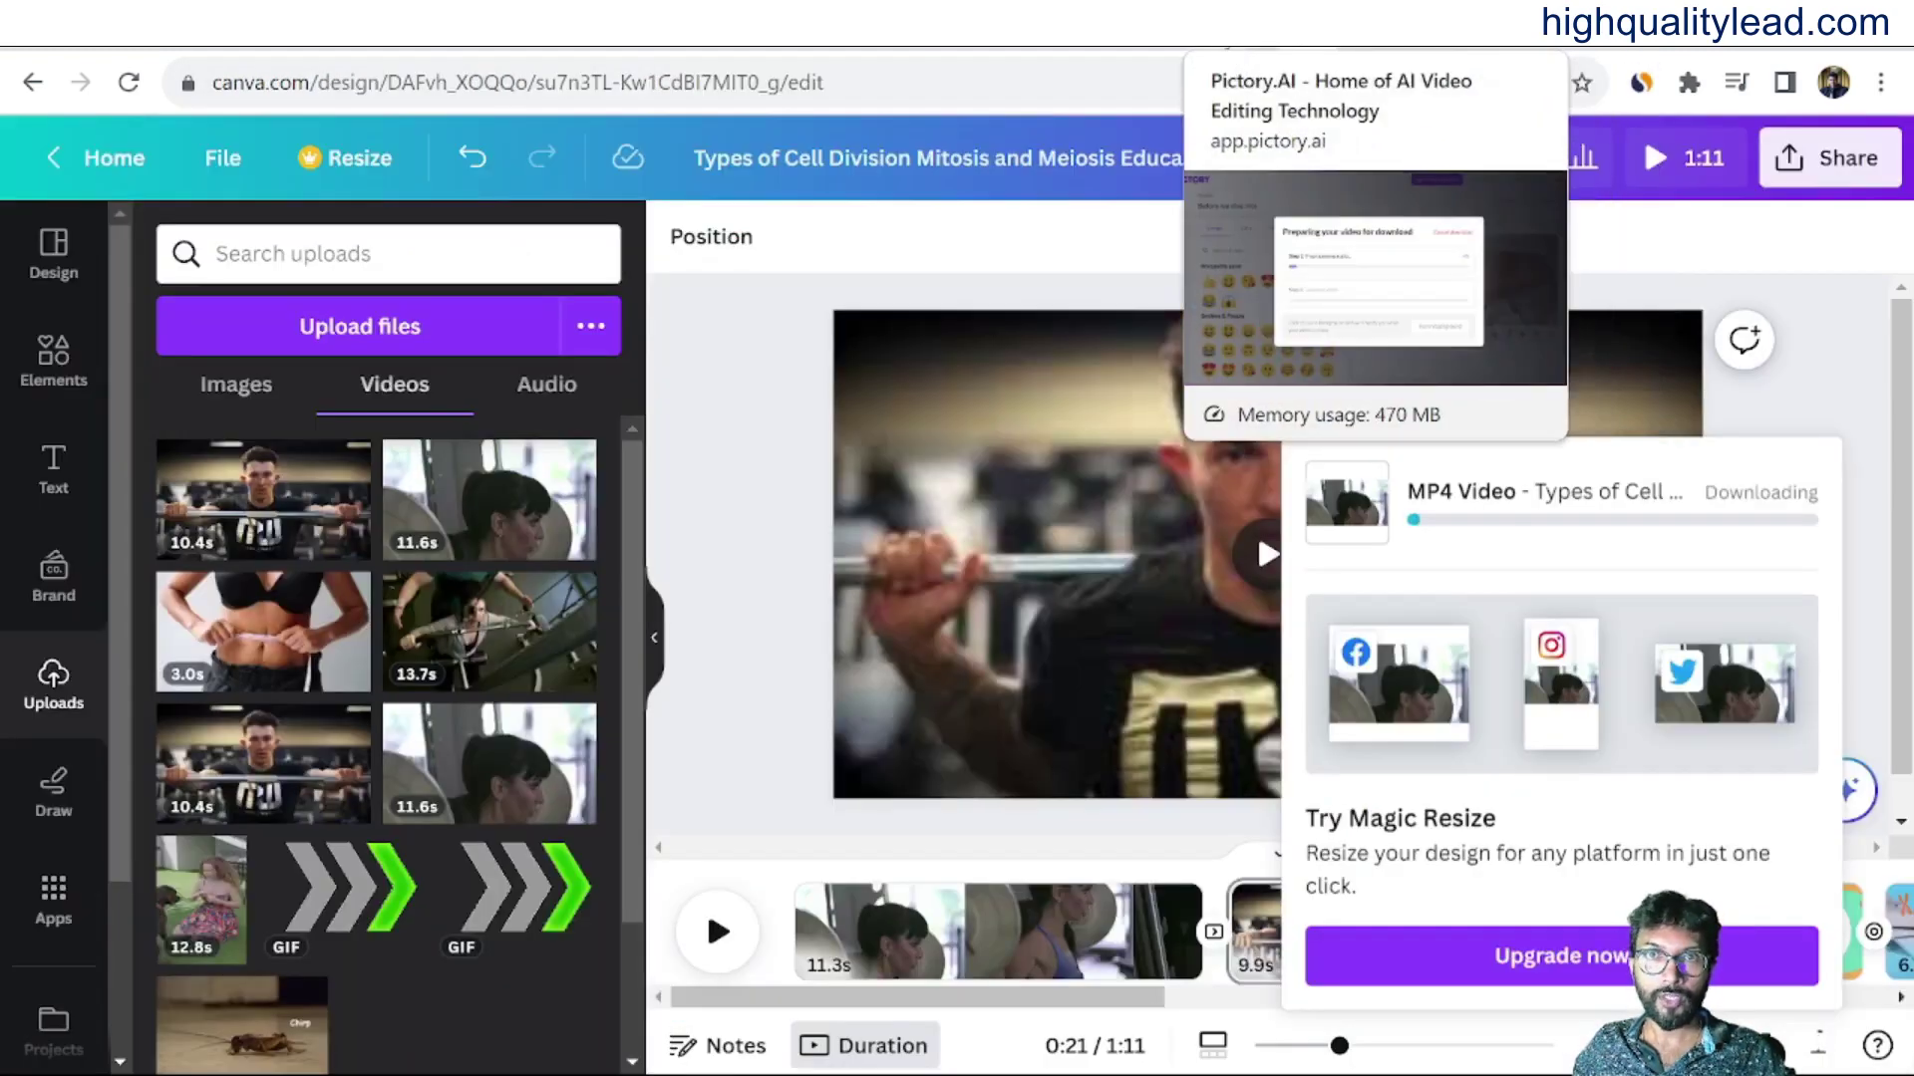
click(1226, 46)
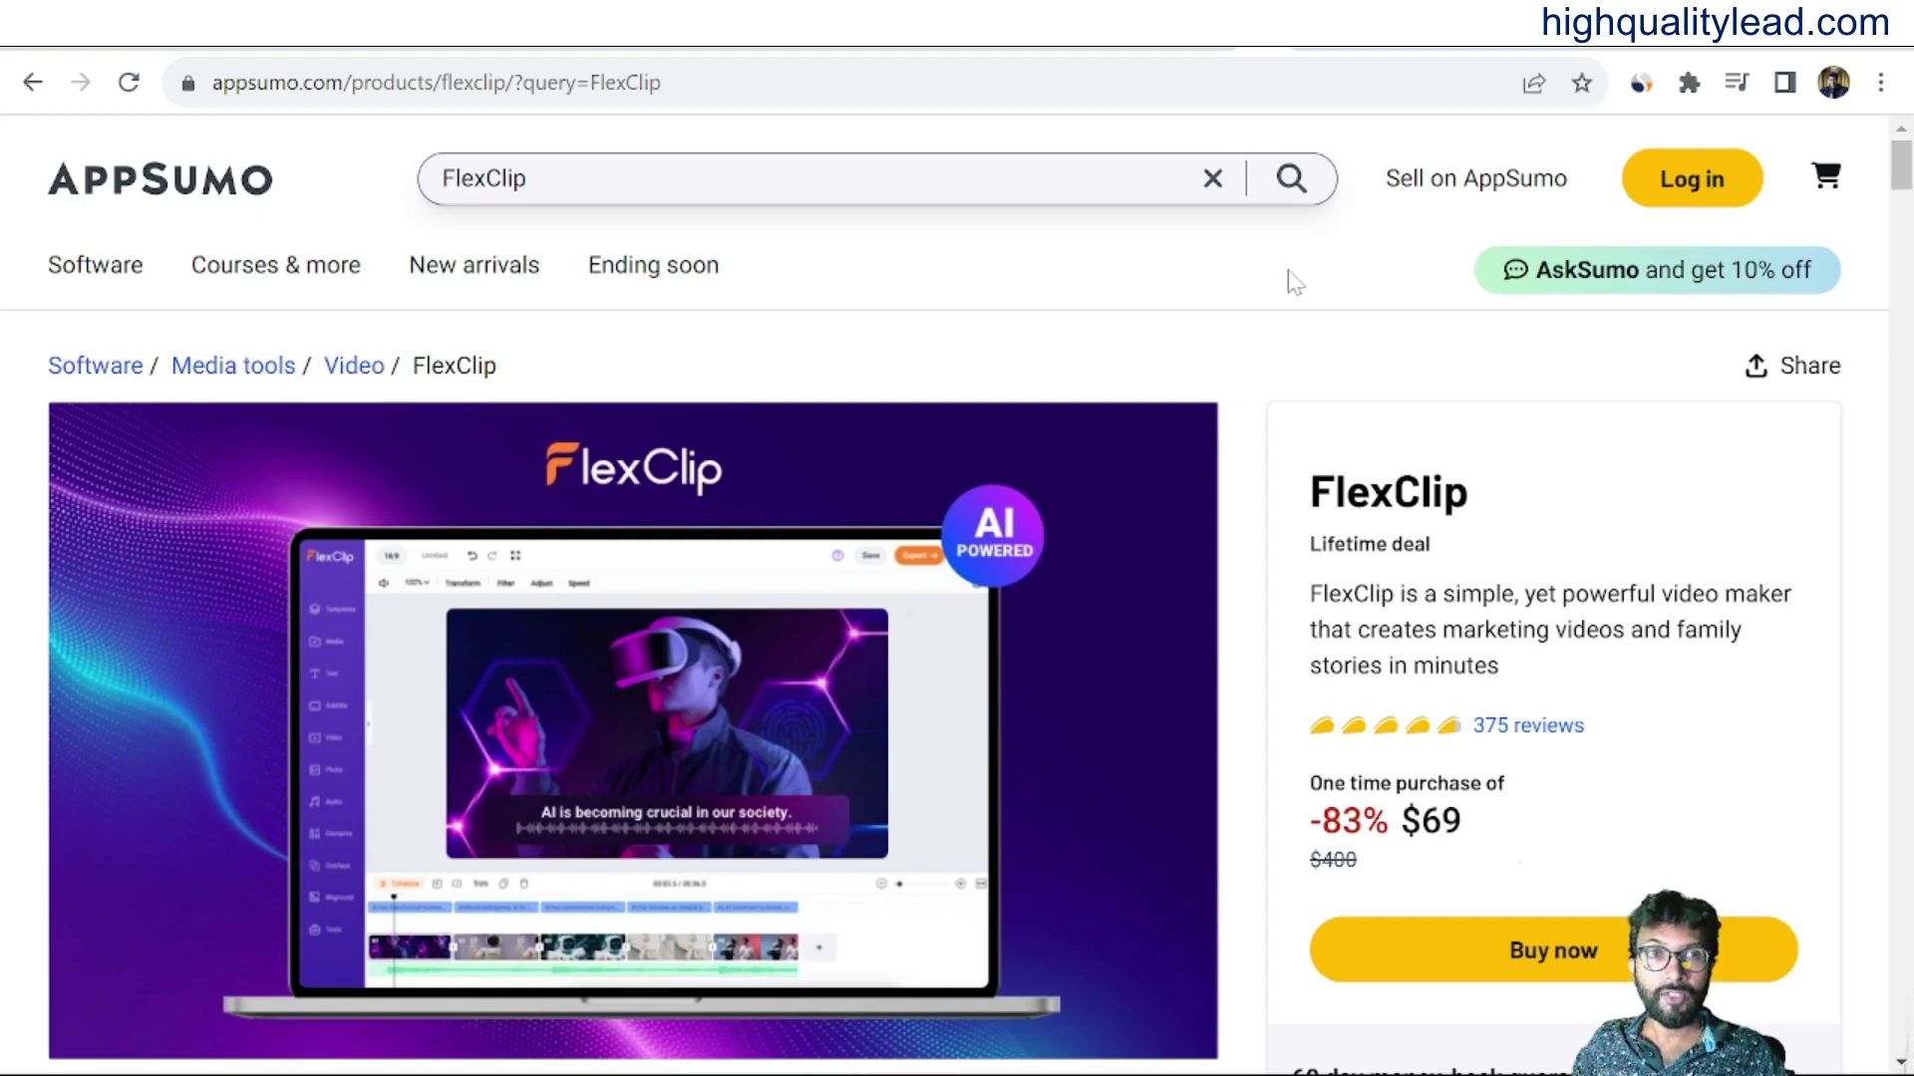
Switch to Odysee and choose the "Types of Cell Division Mitosis and Meiosis Educational Video in Orange Light Blue Flat Graphic Style" video from Downloads for a new upload.
click(1421, 53)
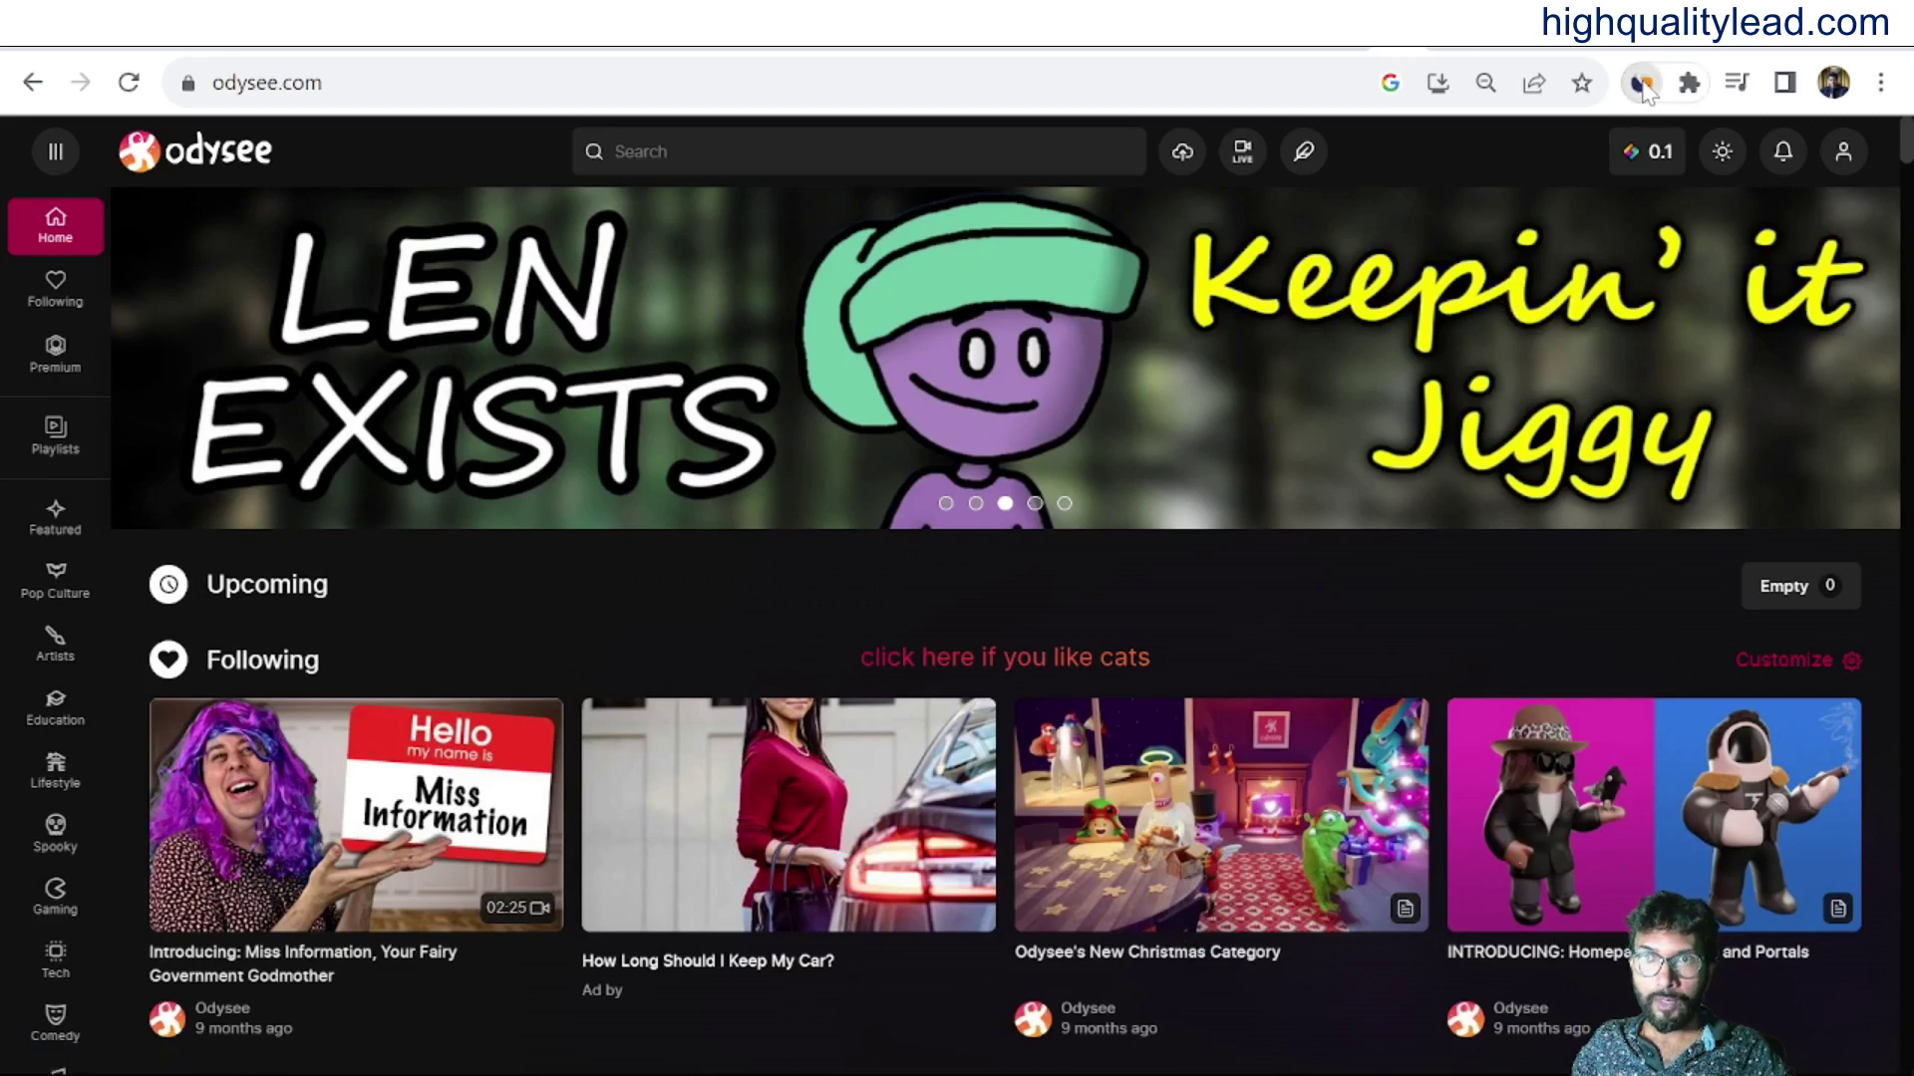
click(1641, 83)
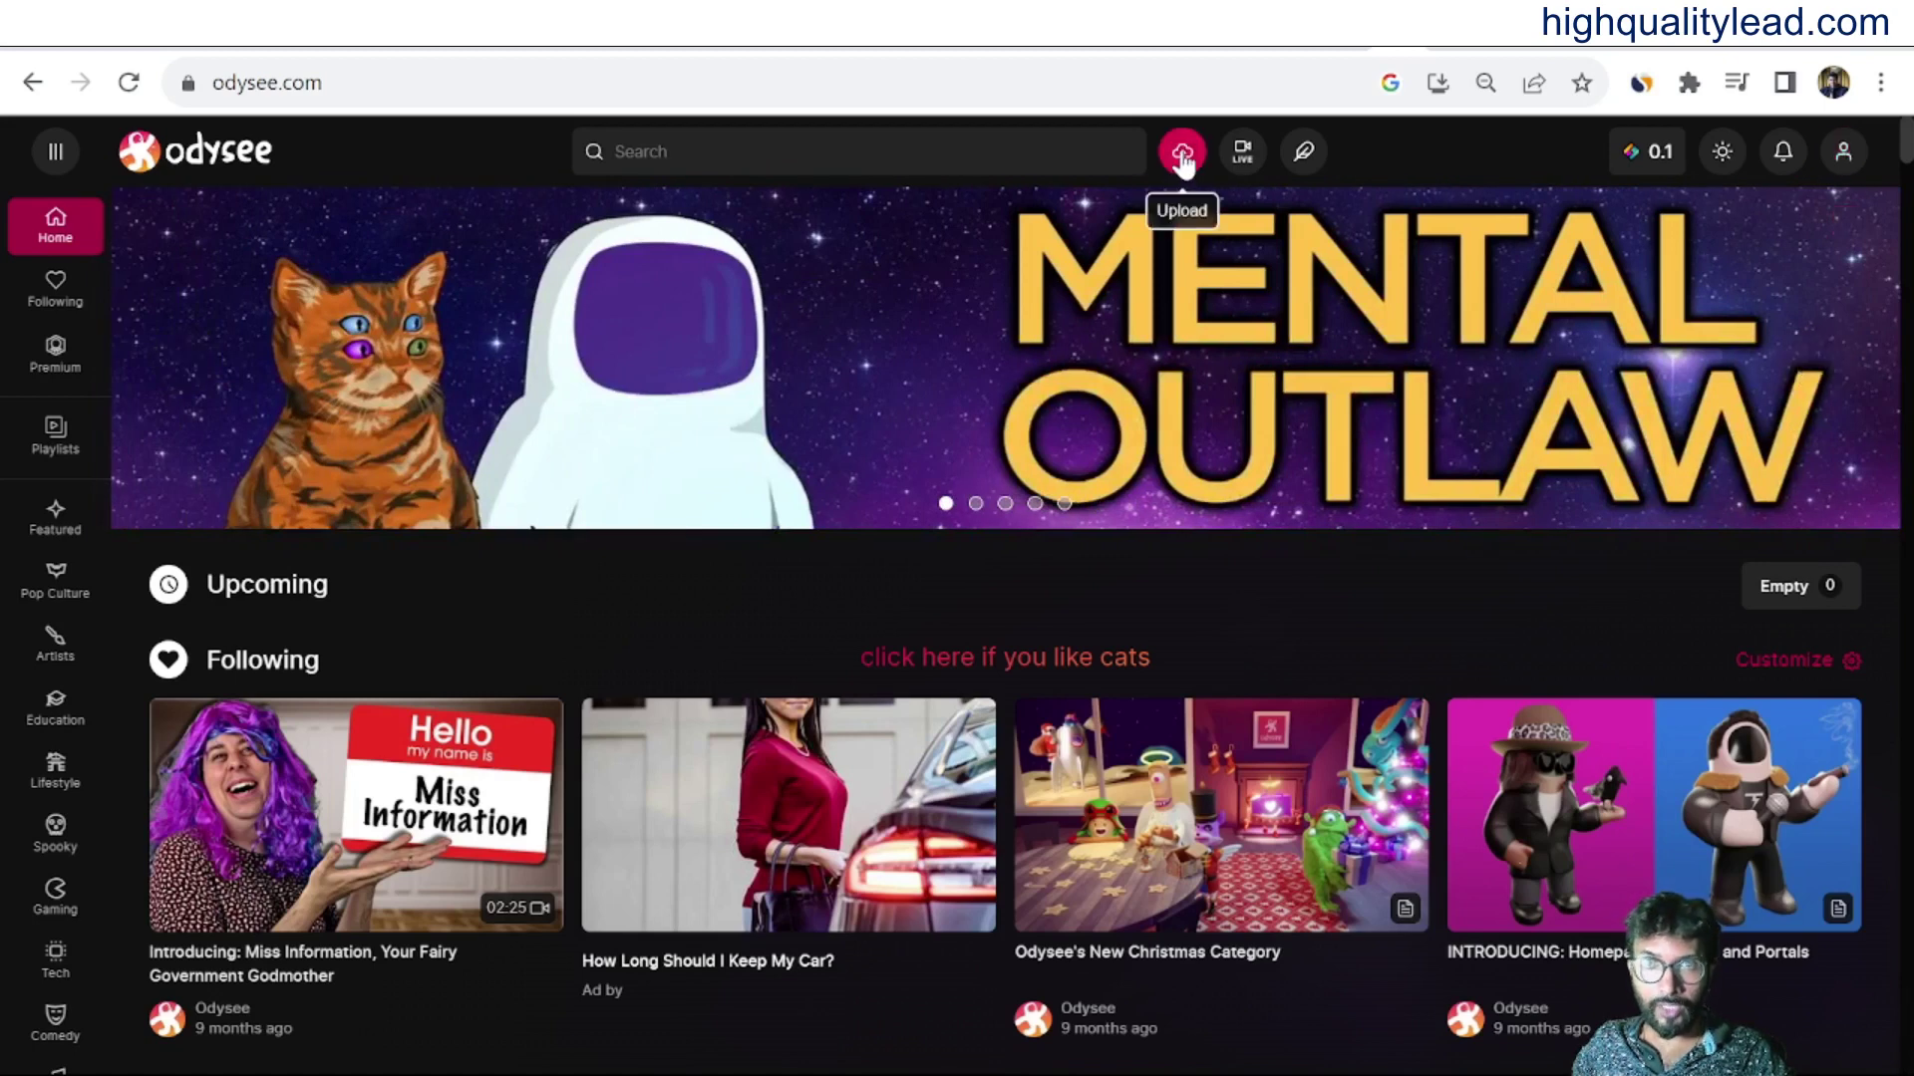
click(1182, 157)
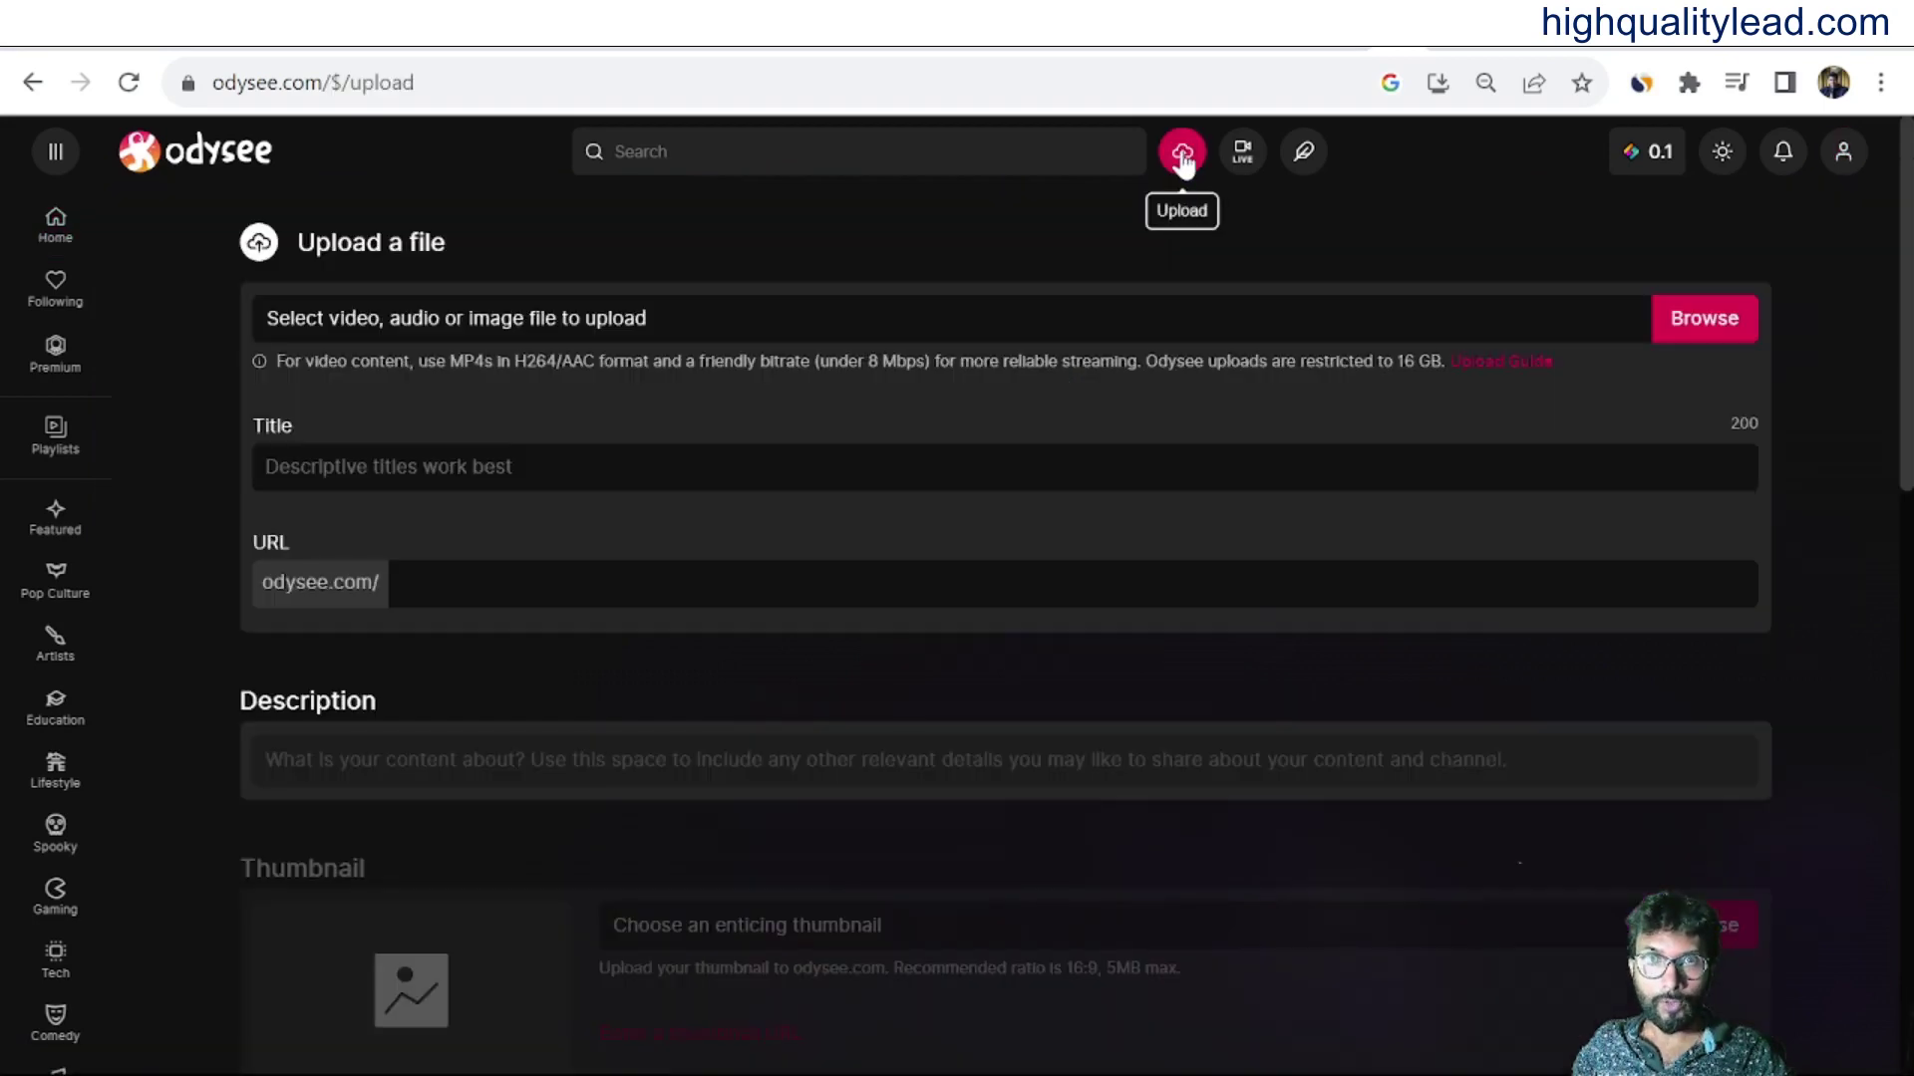
click(1701, 330)
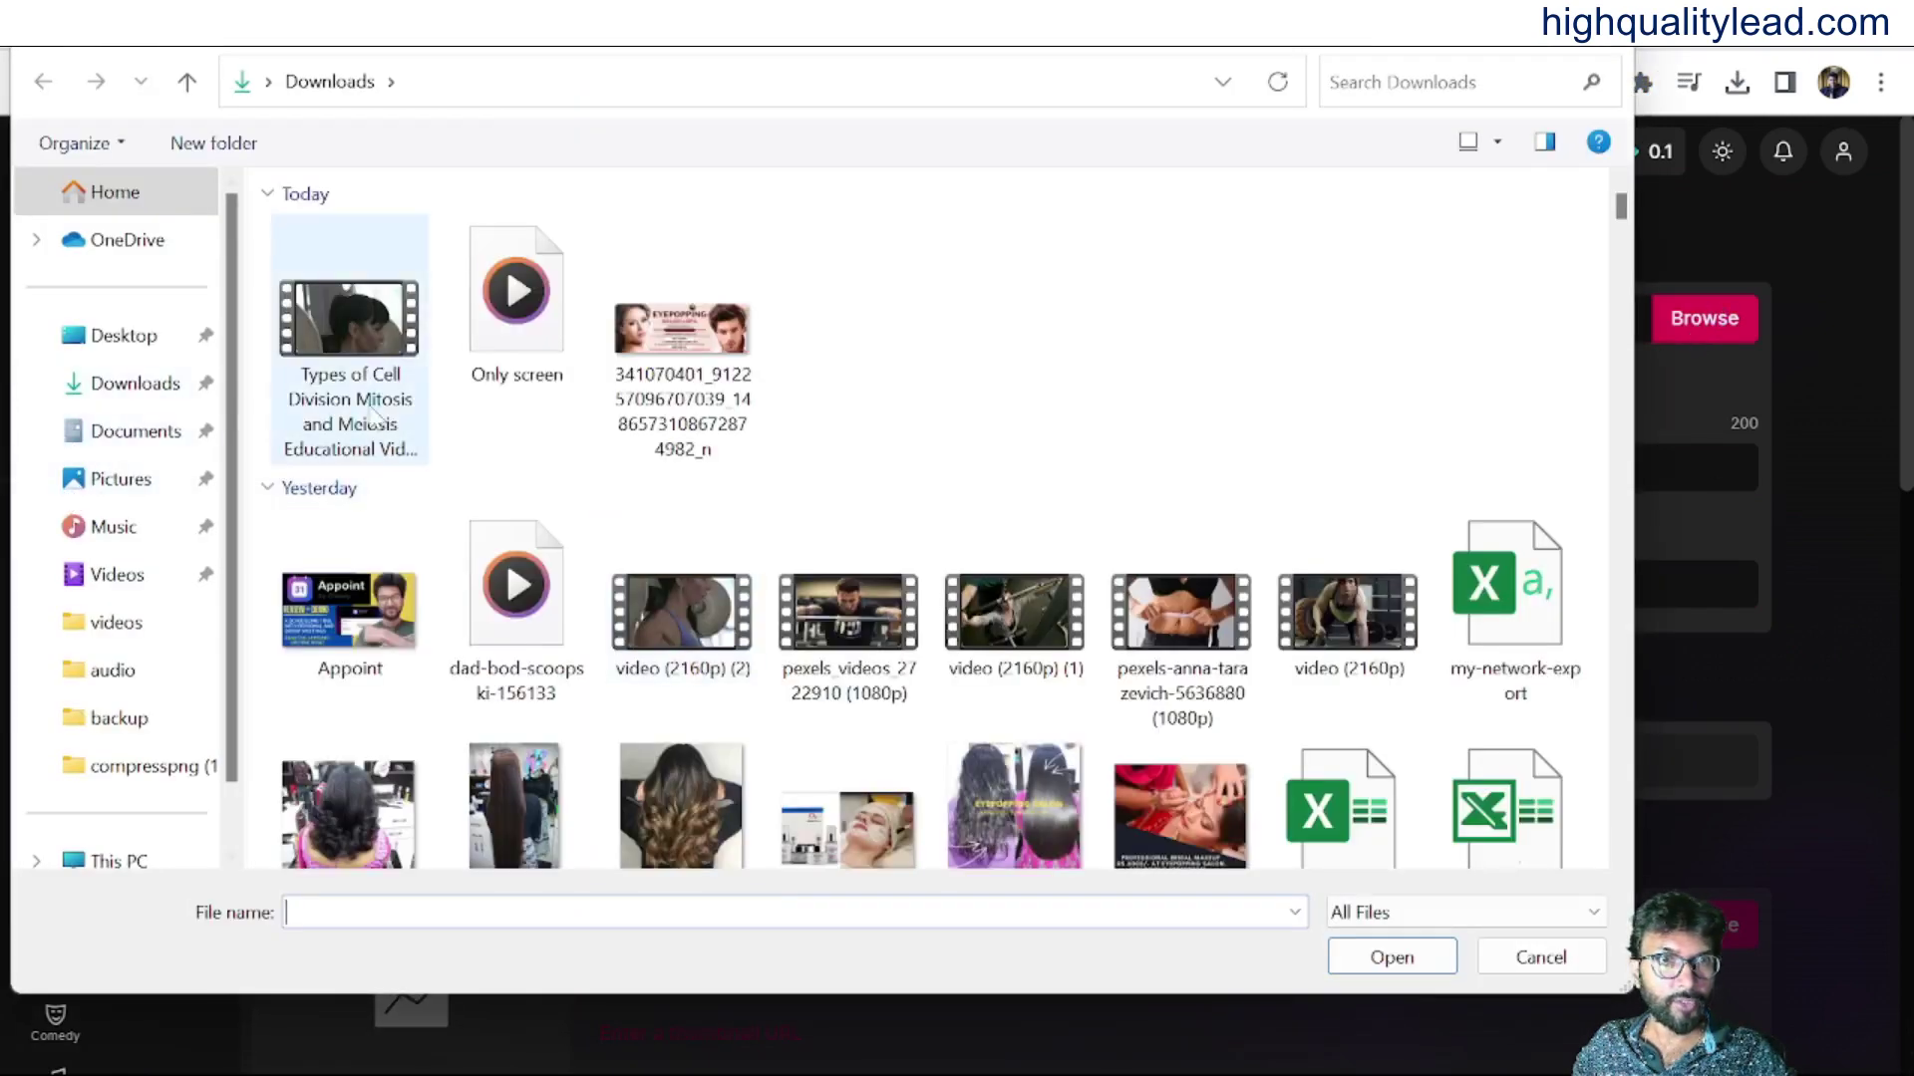
click(351, 344)
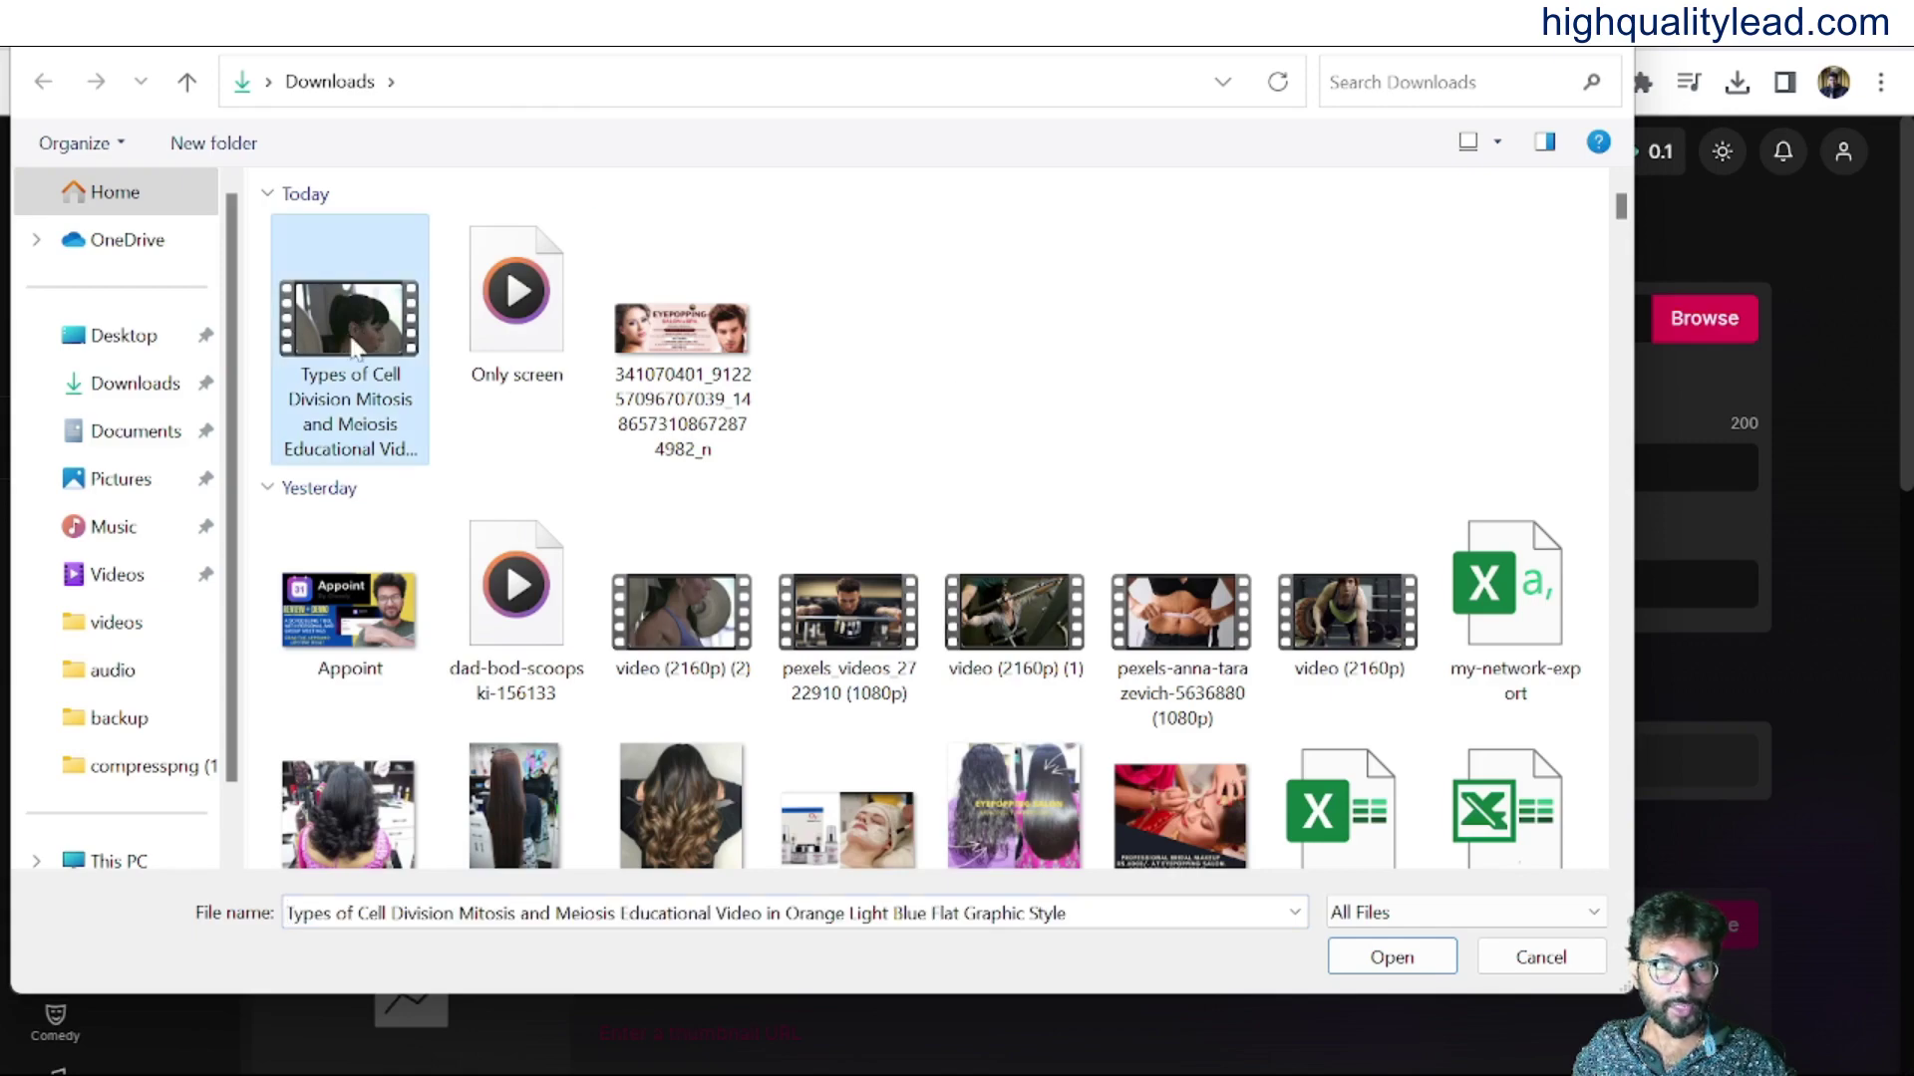
click(1394, 957)
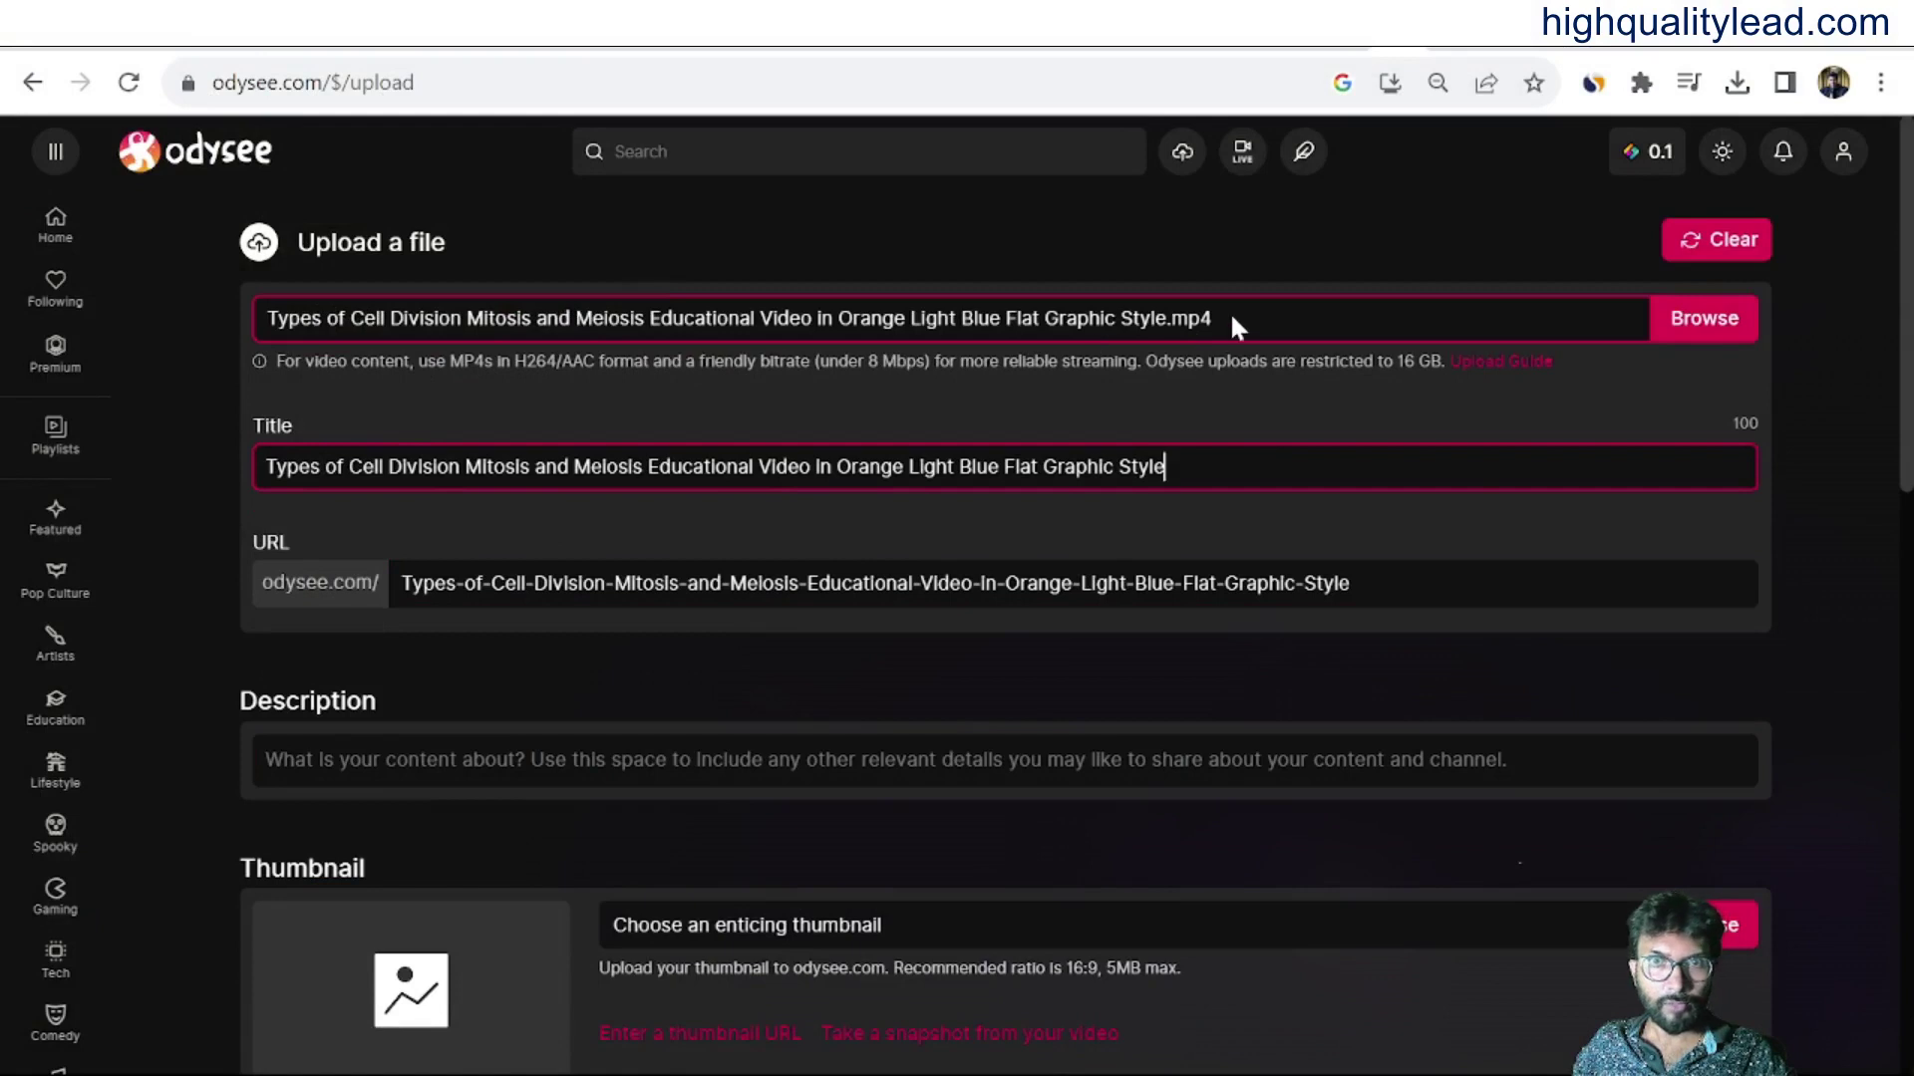
Replace the upload's title with "Lose belly fat".
click(1140, 315)
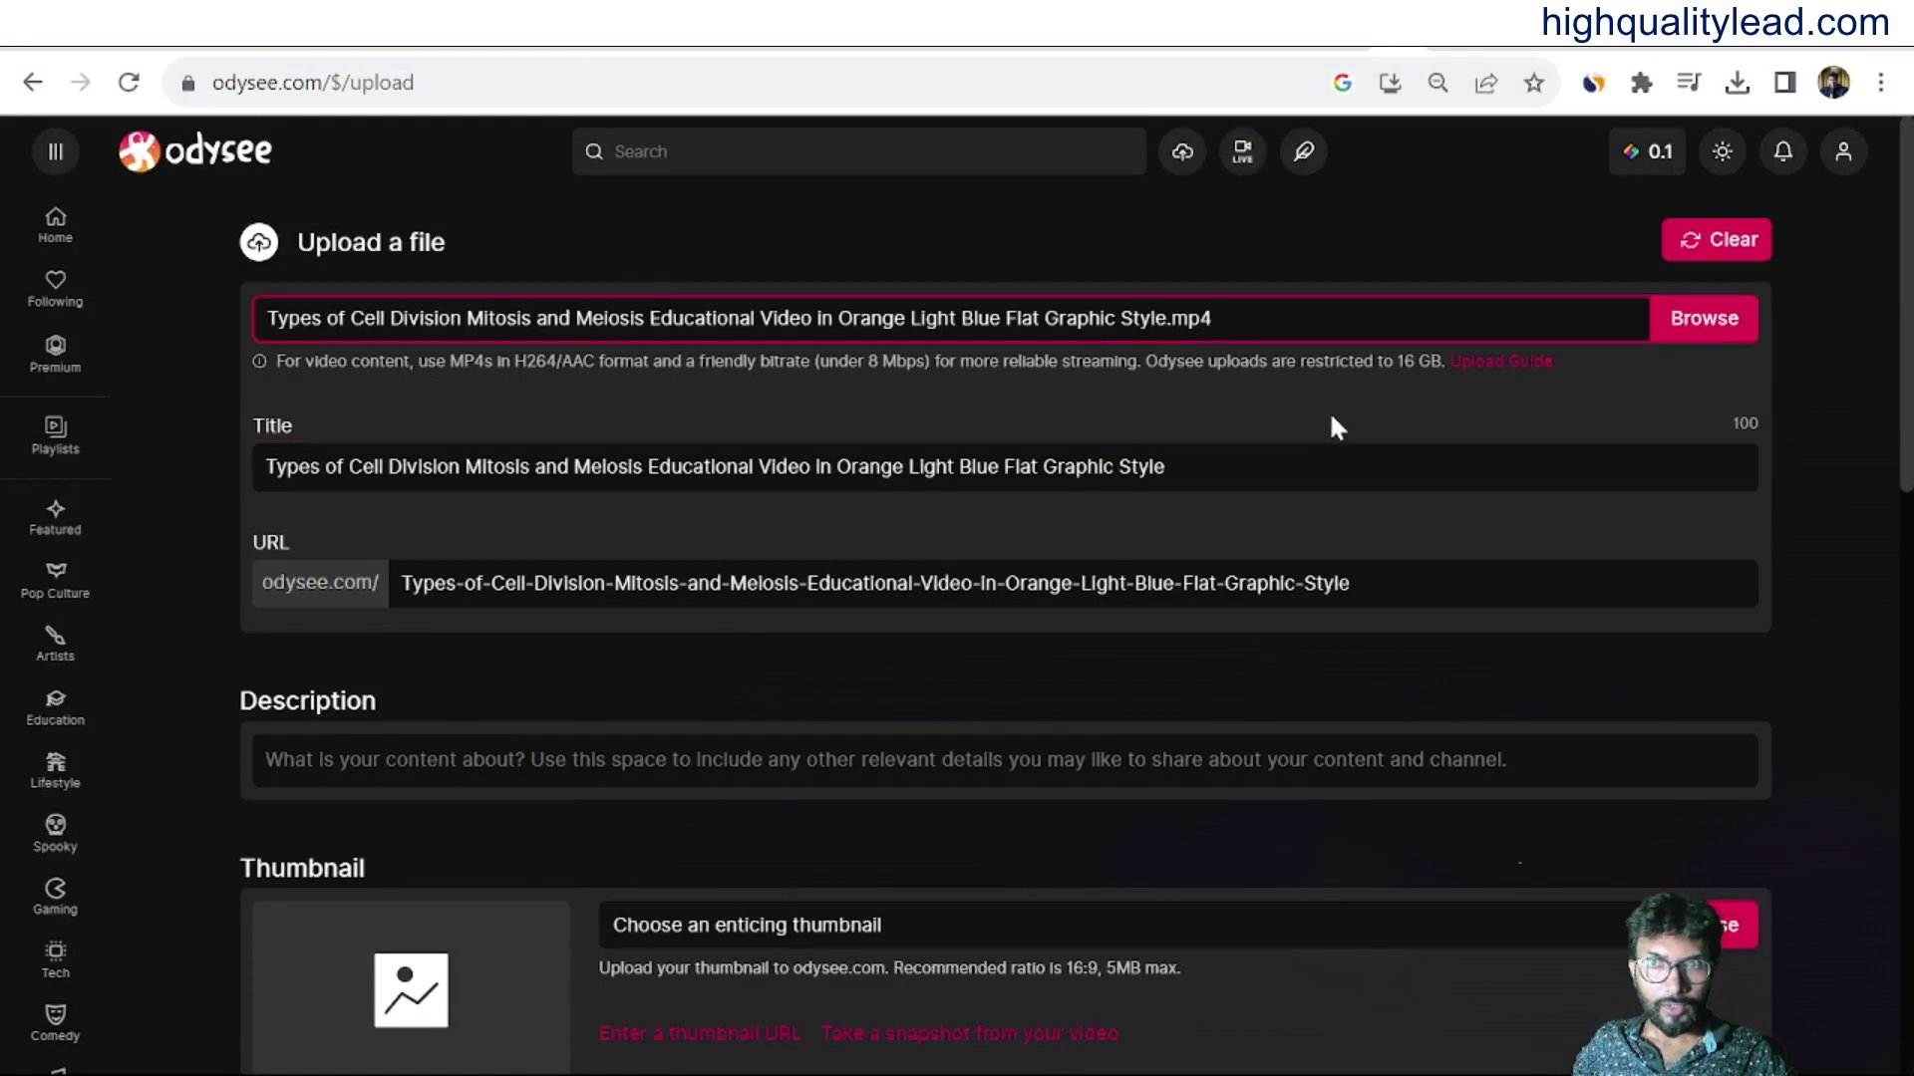
click(1164, 466)
drag(1164, 466, 261, 468)
text(Lose )
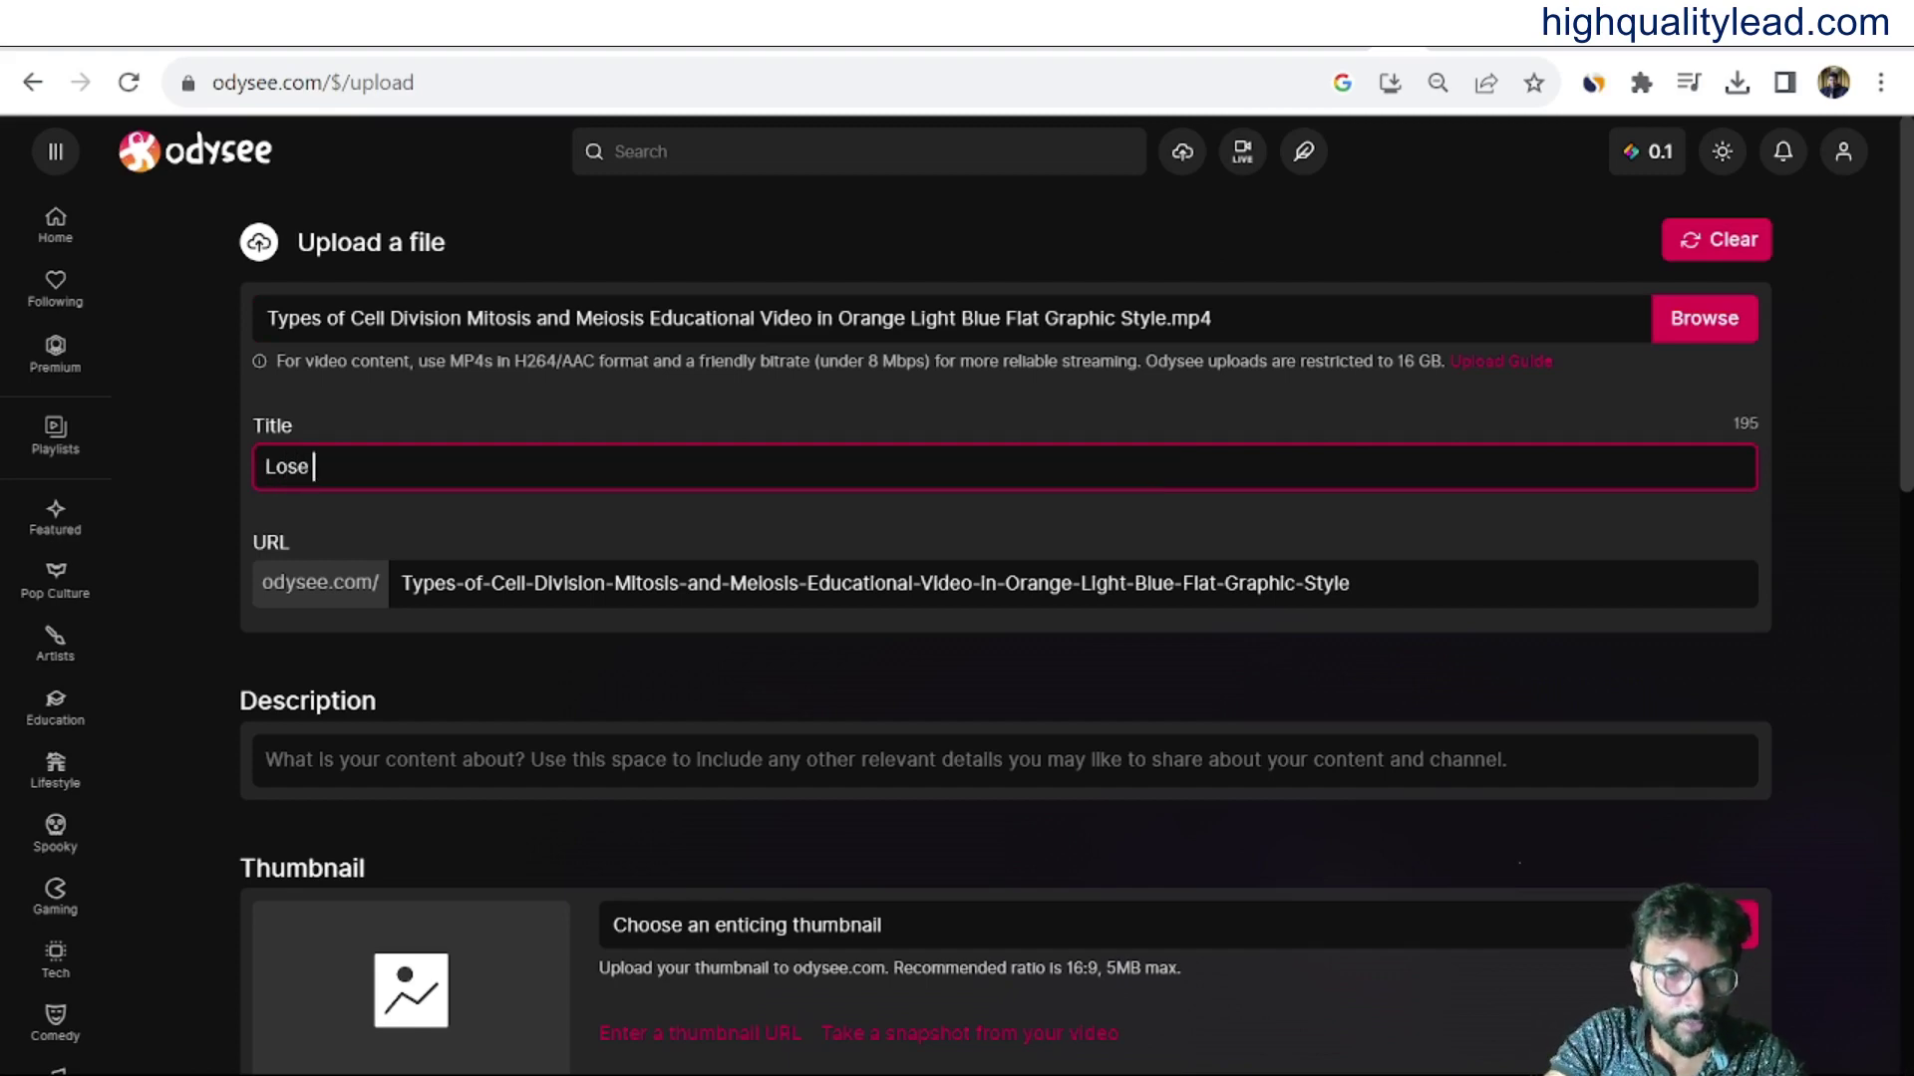
text(belly fat)
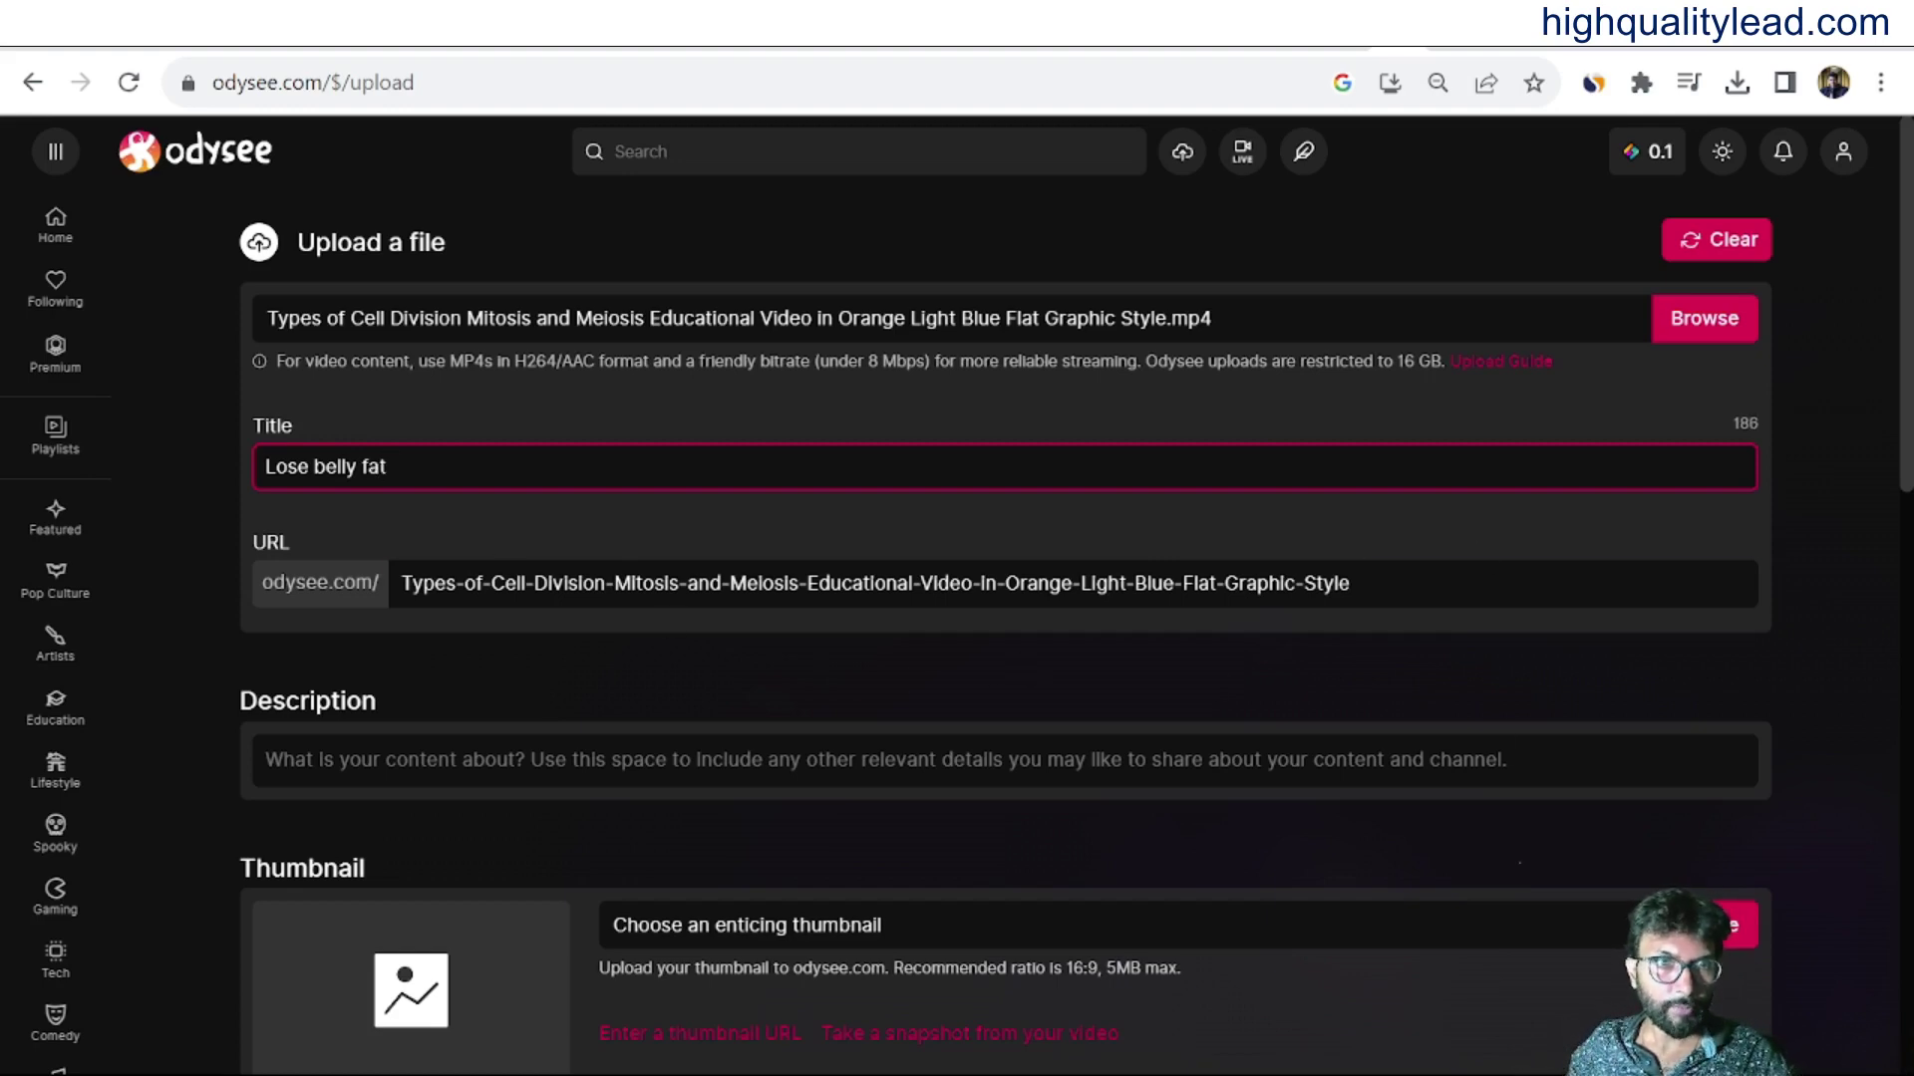
Reuse the title as the upload's URL with hyphens instead of spaces, giving "Lose-belly-fat".
drag(391, 467, 236, 468)
key(ctrl+c)
drag(1354, 583, 402, 570)
key(ctrl+v)
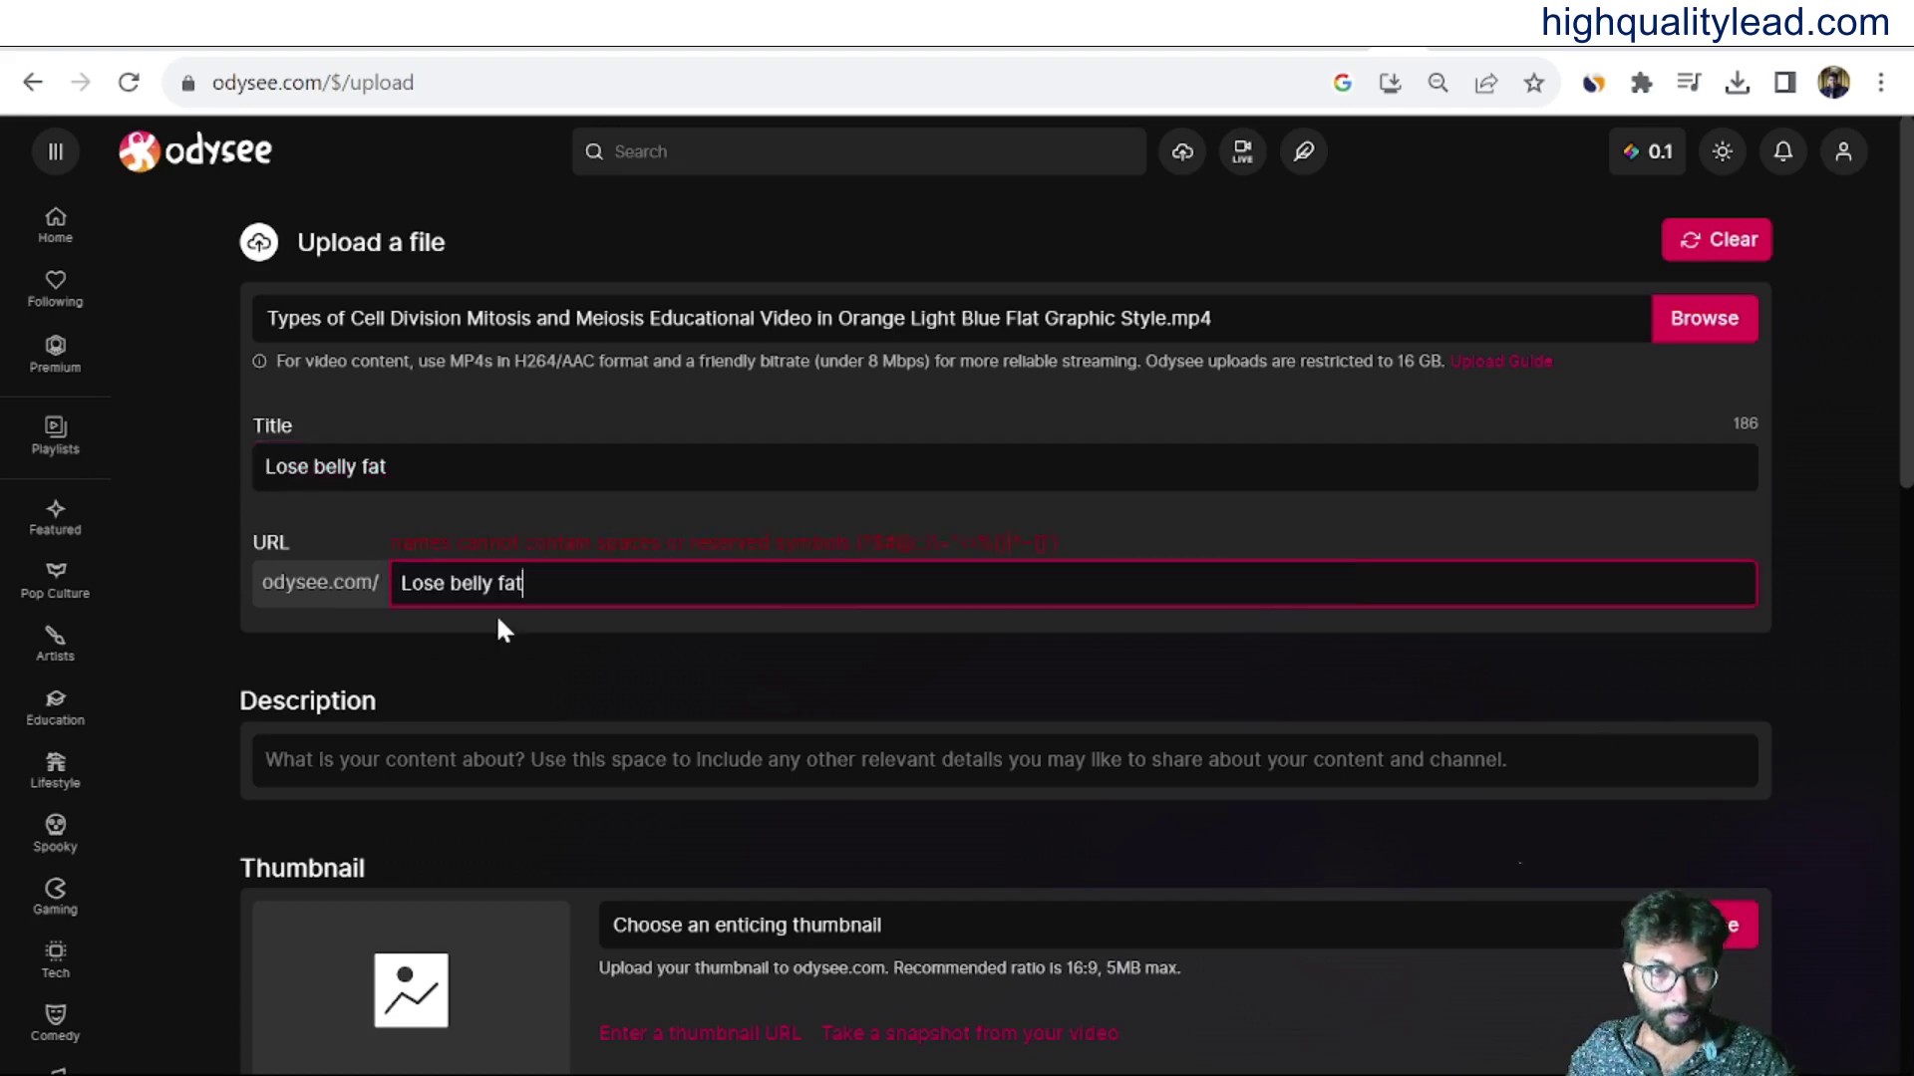
click(522, 671)
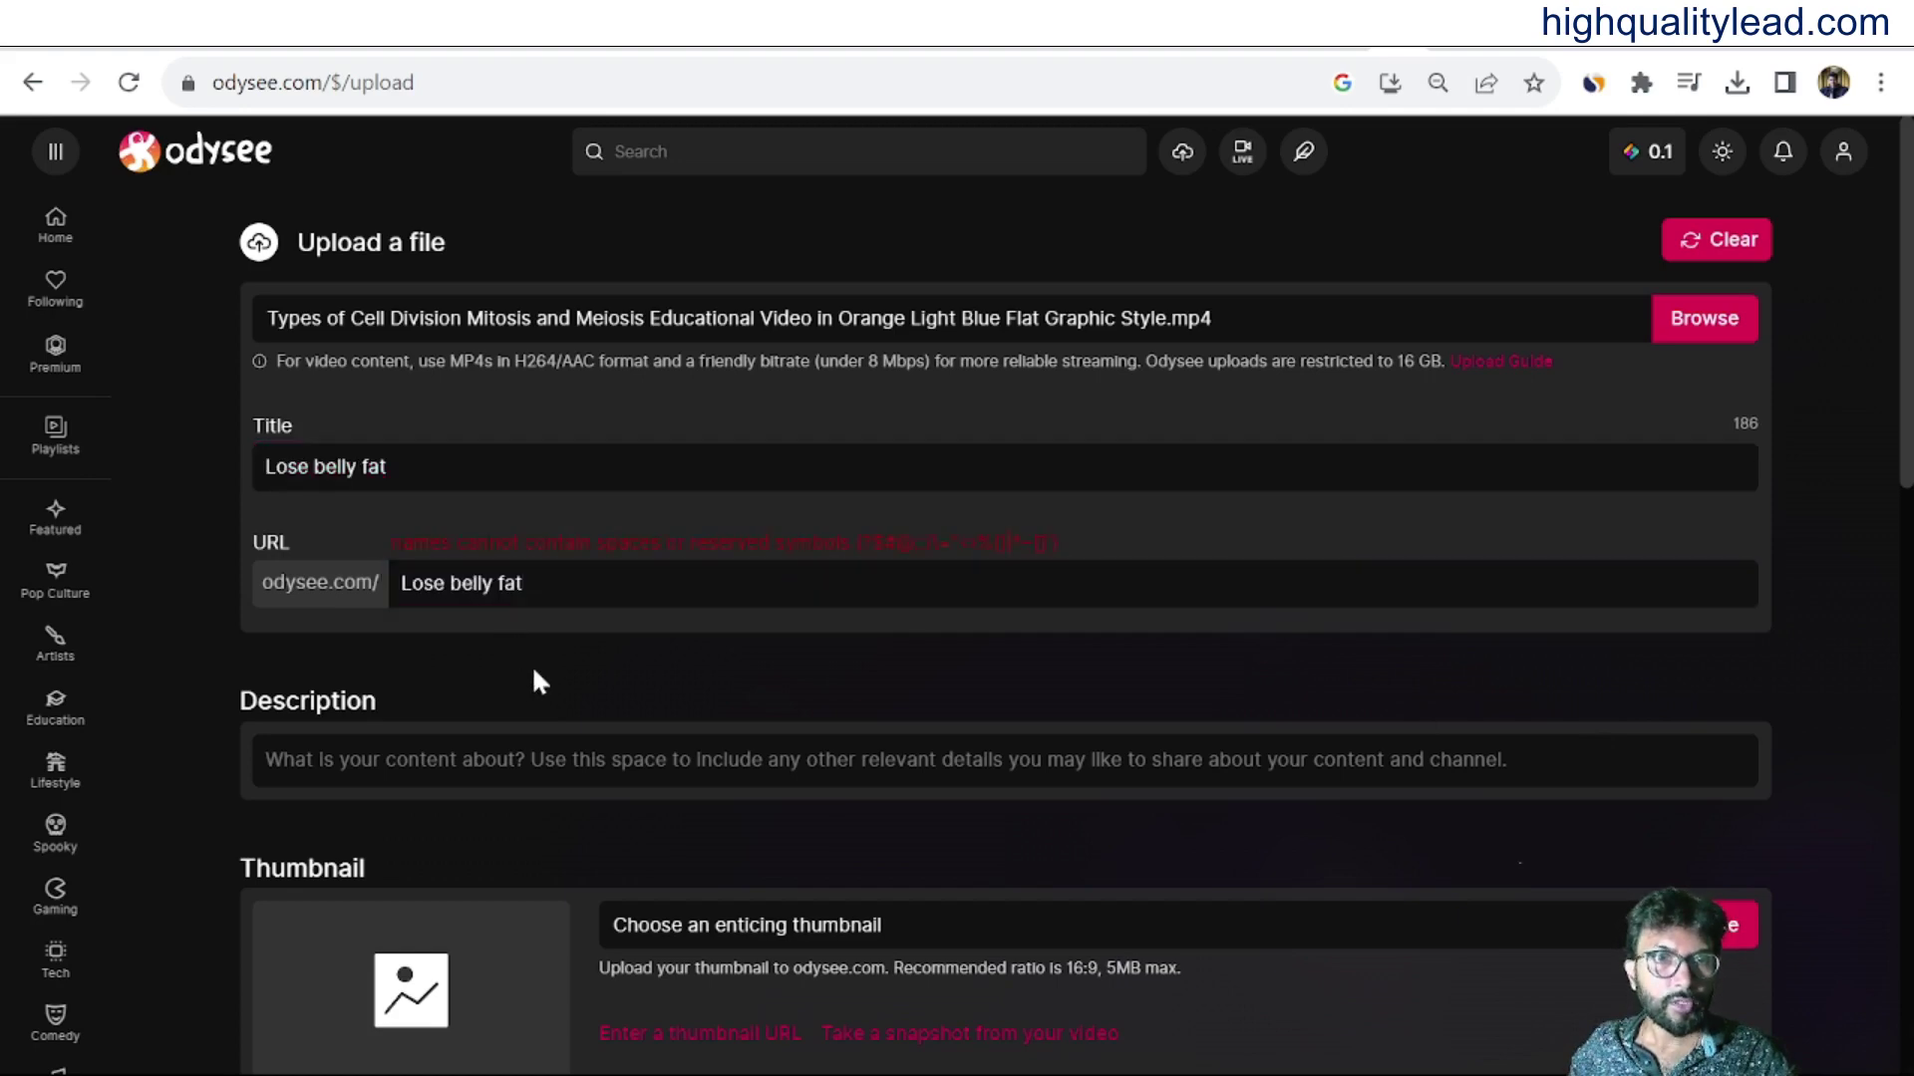
click(539, 586)
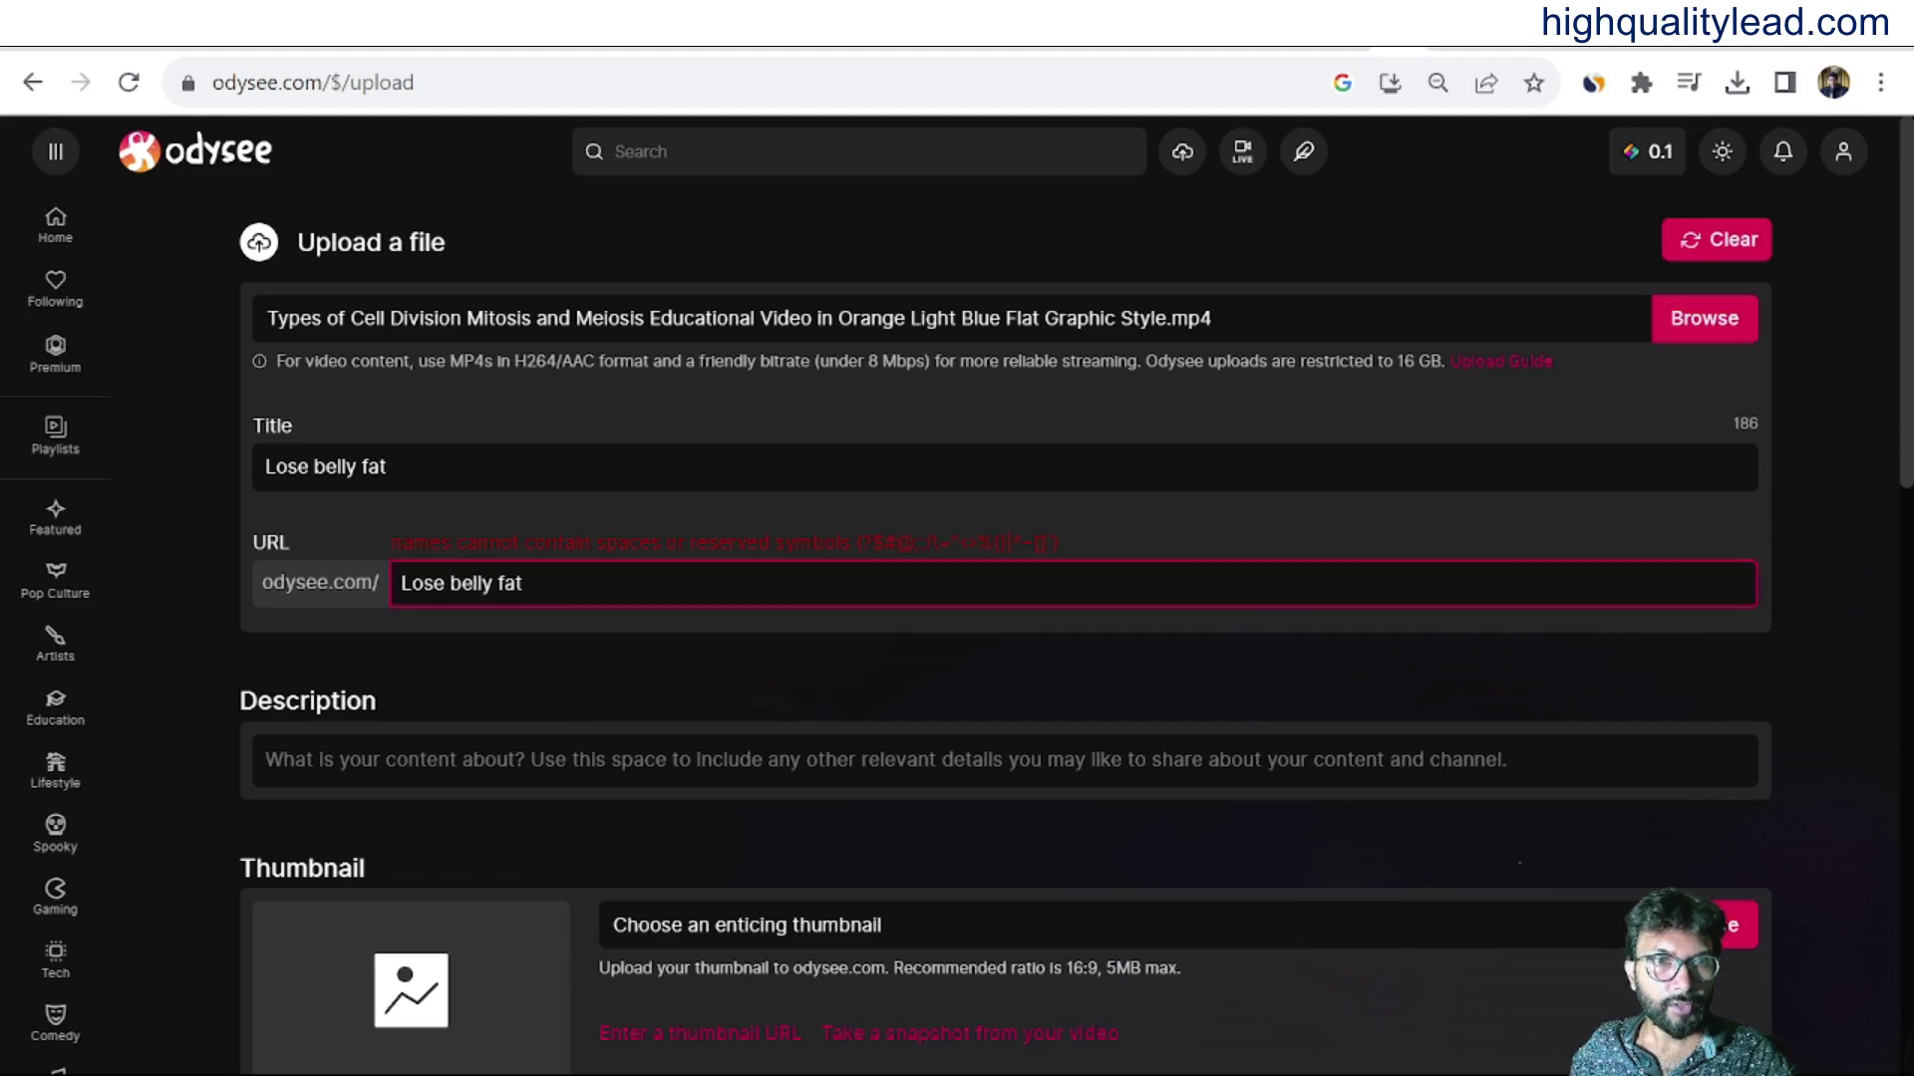
click(448, 584)
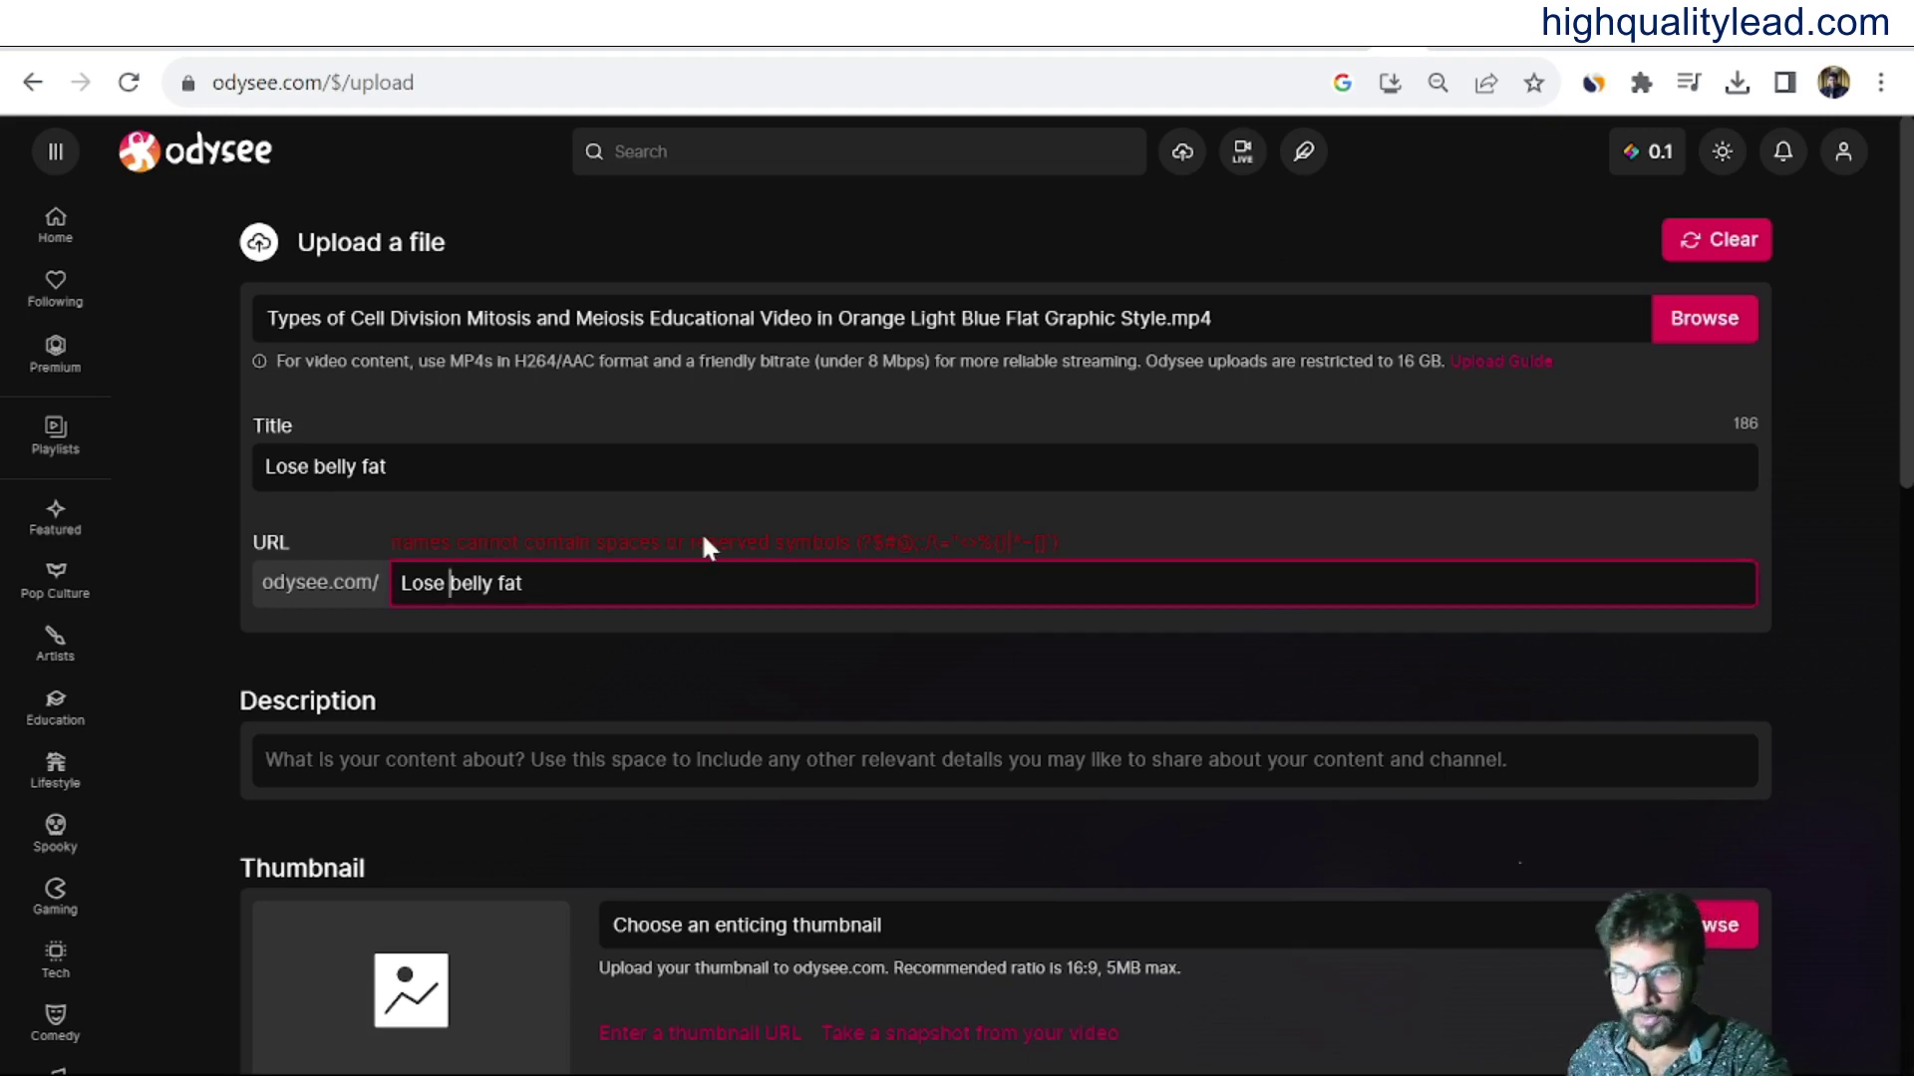
key(BackSpace)
text(-)
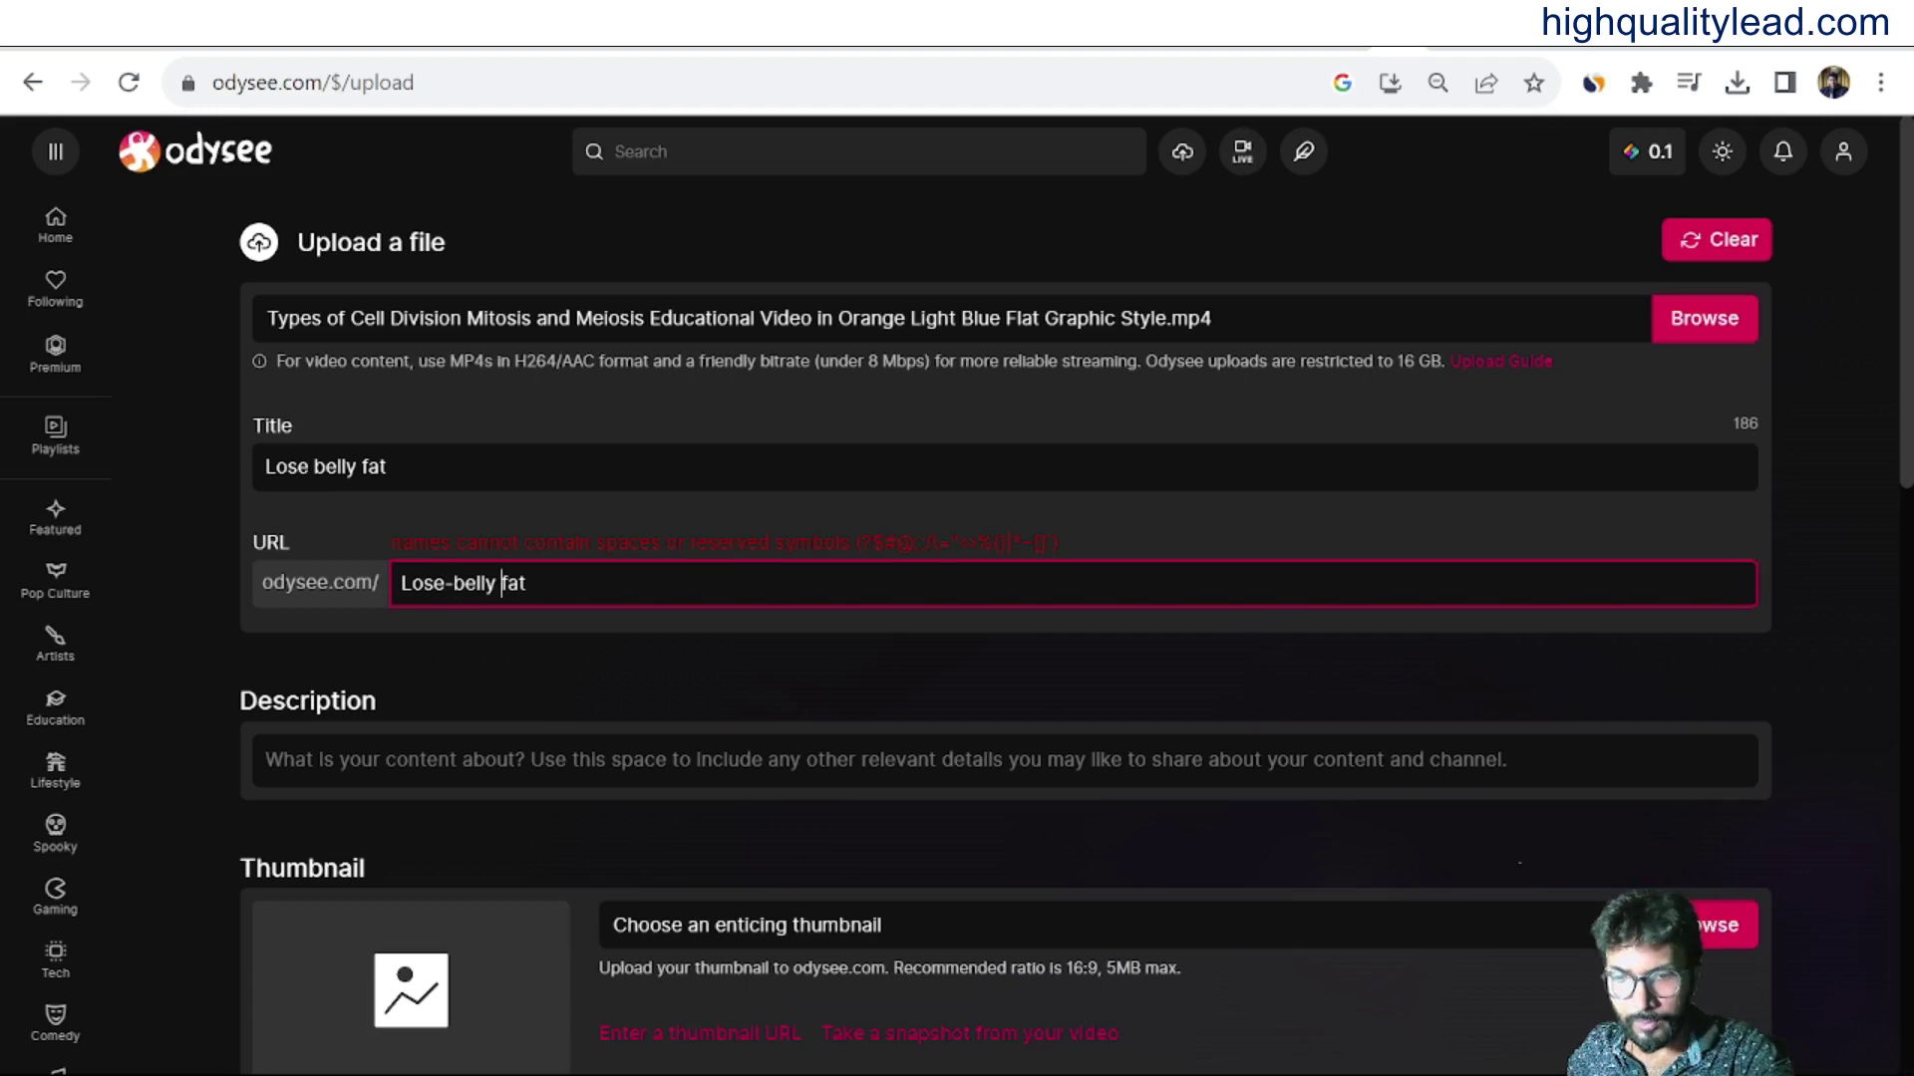
key(BackSpace)
text(-)
click(614, 631)
Copy the title "Lose belly fat" into the upload's description.
scroll(578, 640, down, 1)
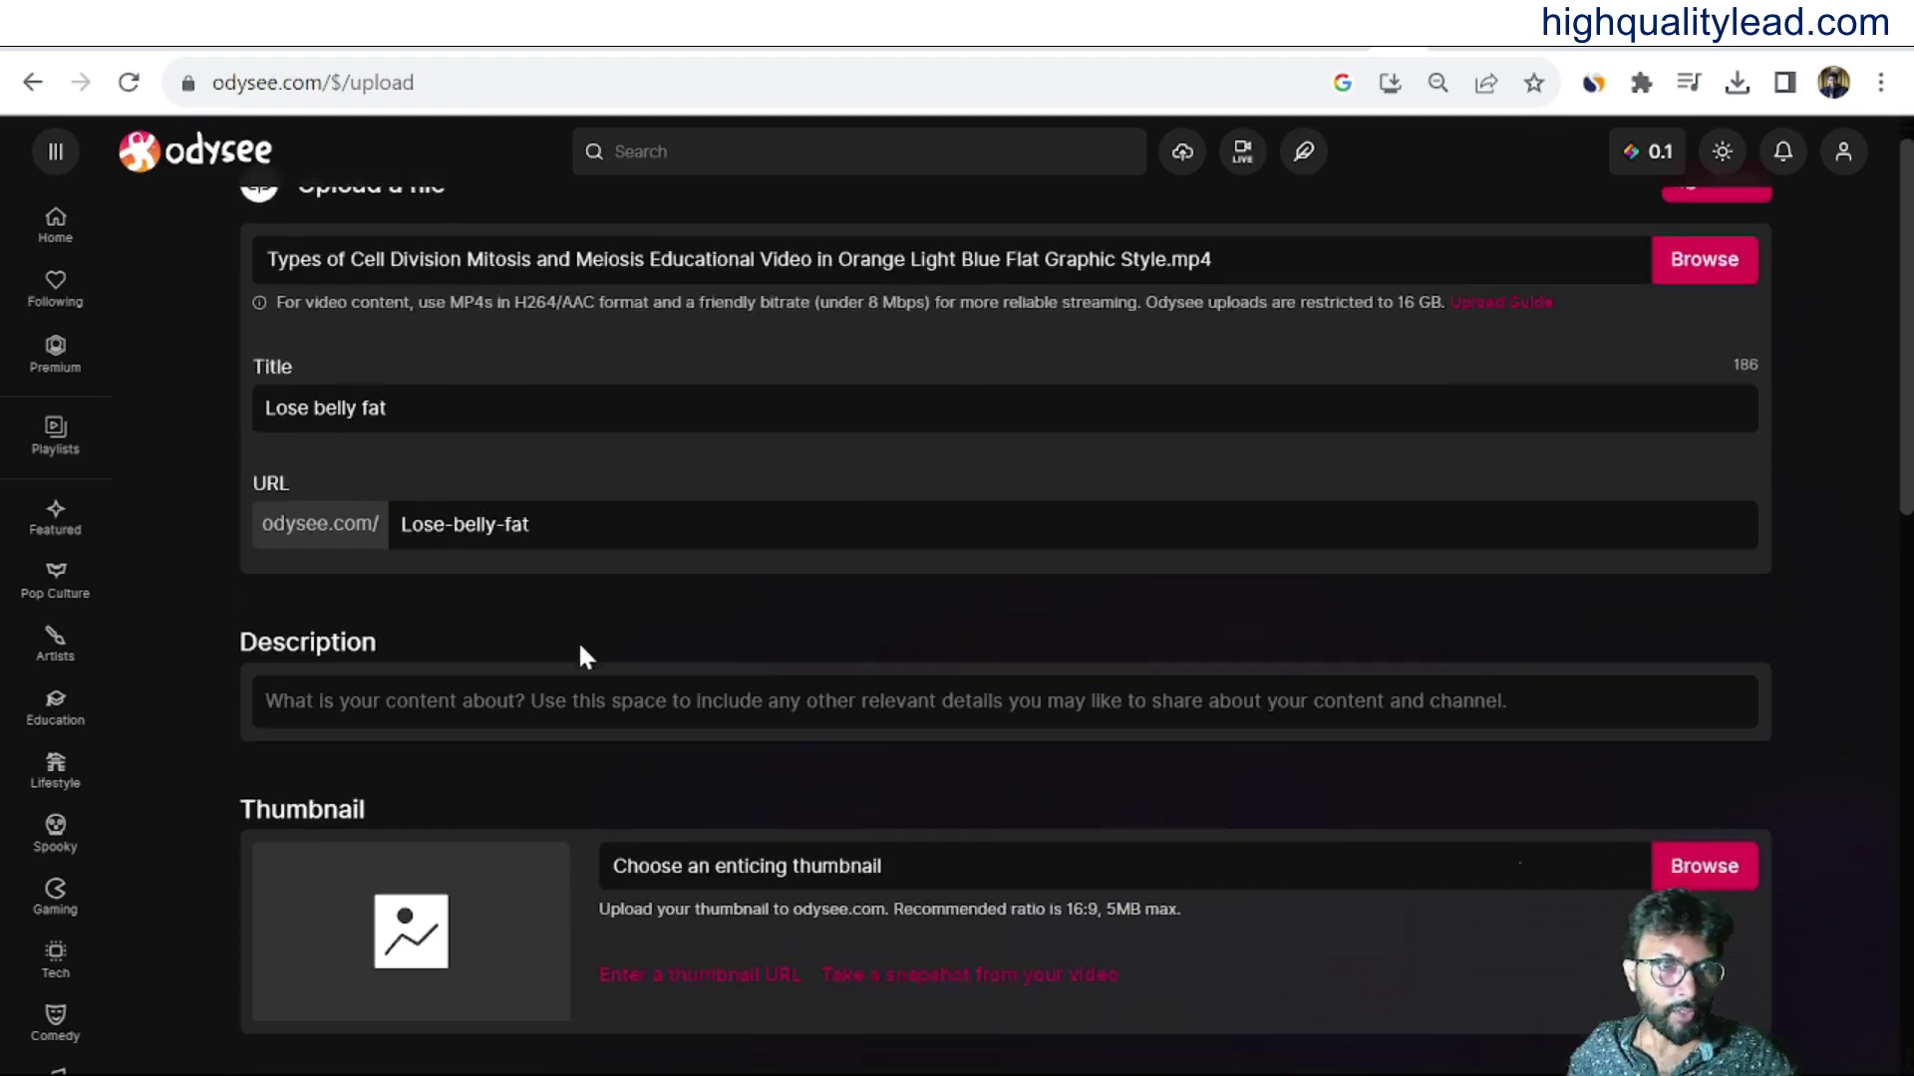
scroll(580, 646, down, 3)
scroll(580, 646, up, 5)
drag(387, 466, 257, 467)
key(ctrl+c)
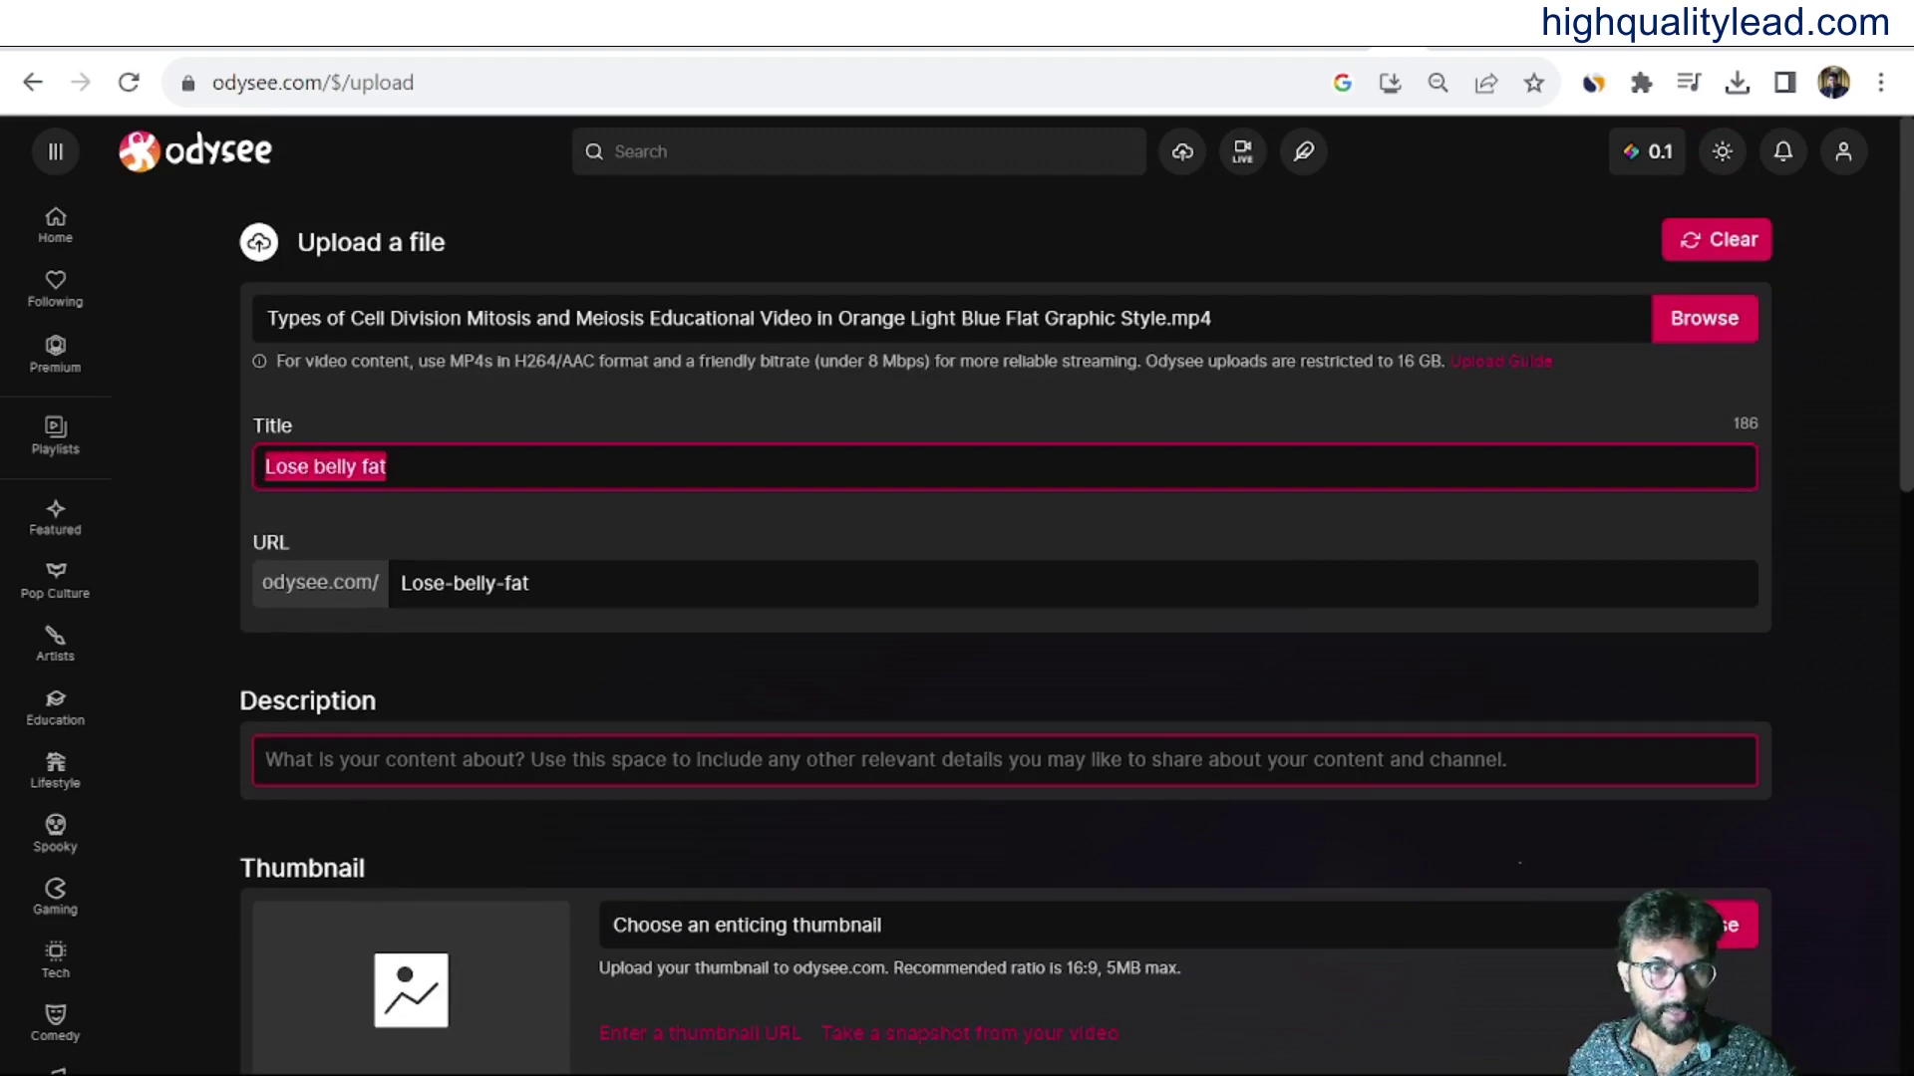
click(368, 761)
key(ctrl+v)
click(538, 688)
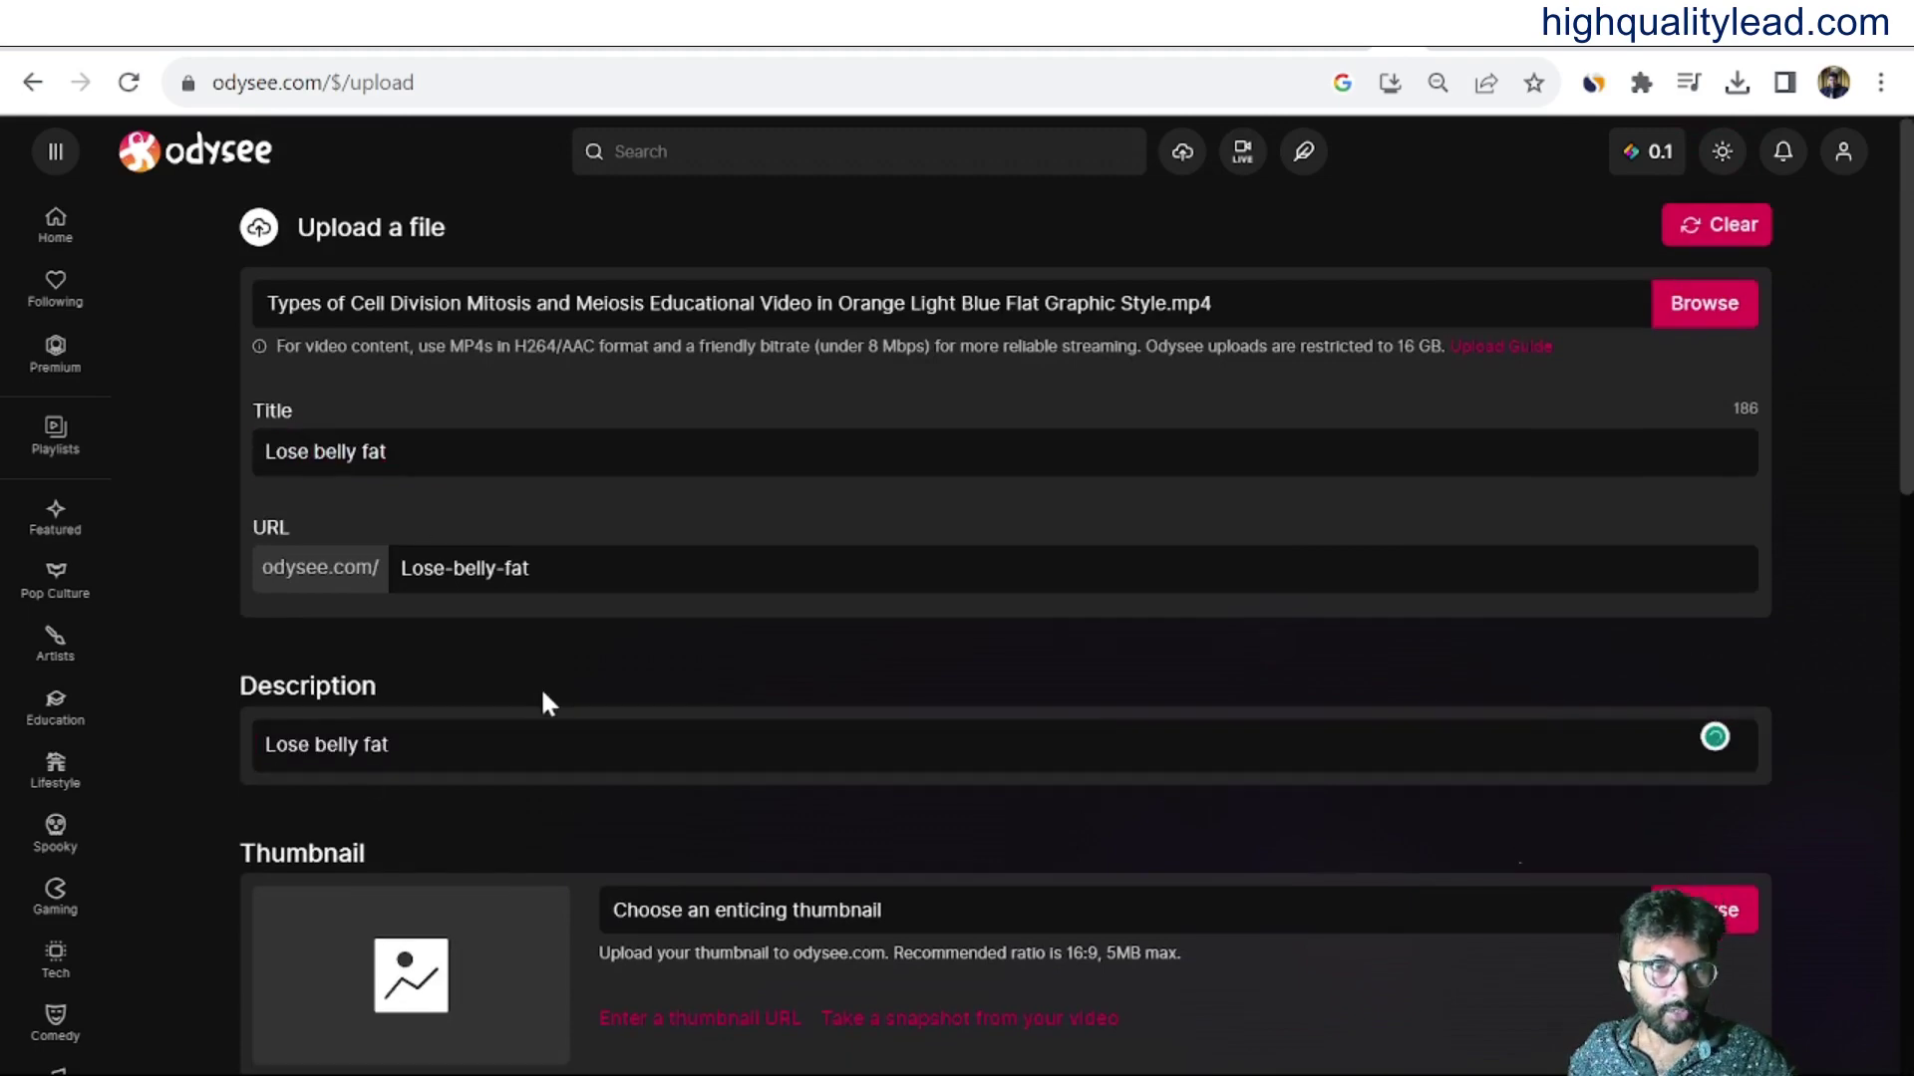
scroll(538, 688, down, 5)
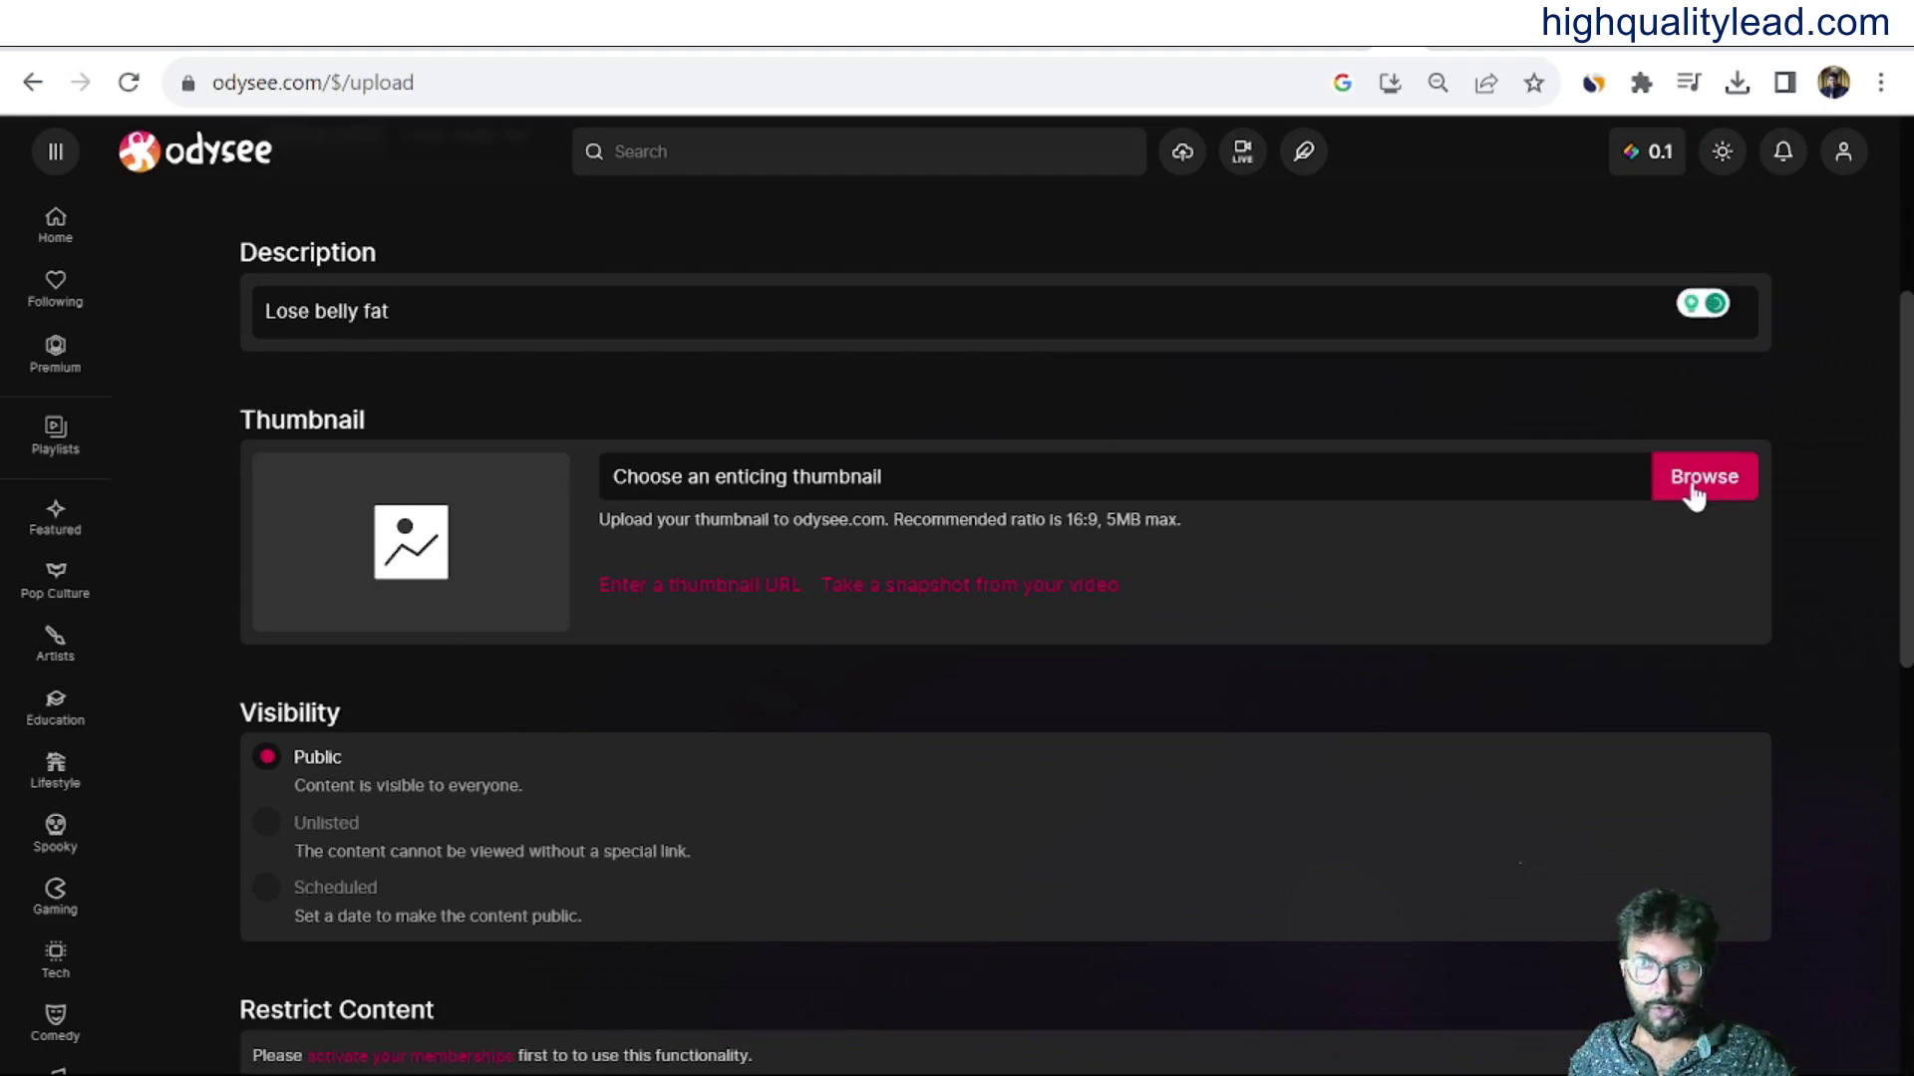
click(1646, 478)
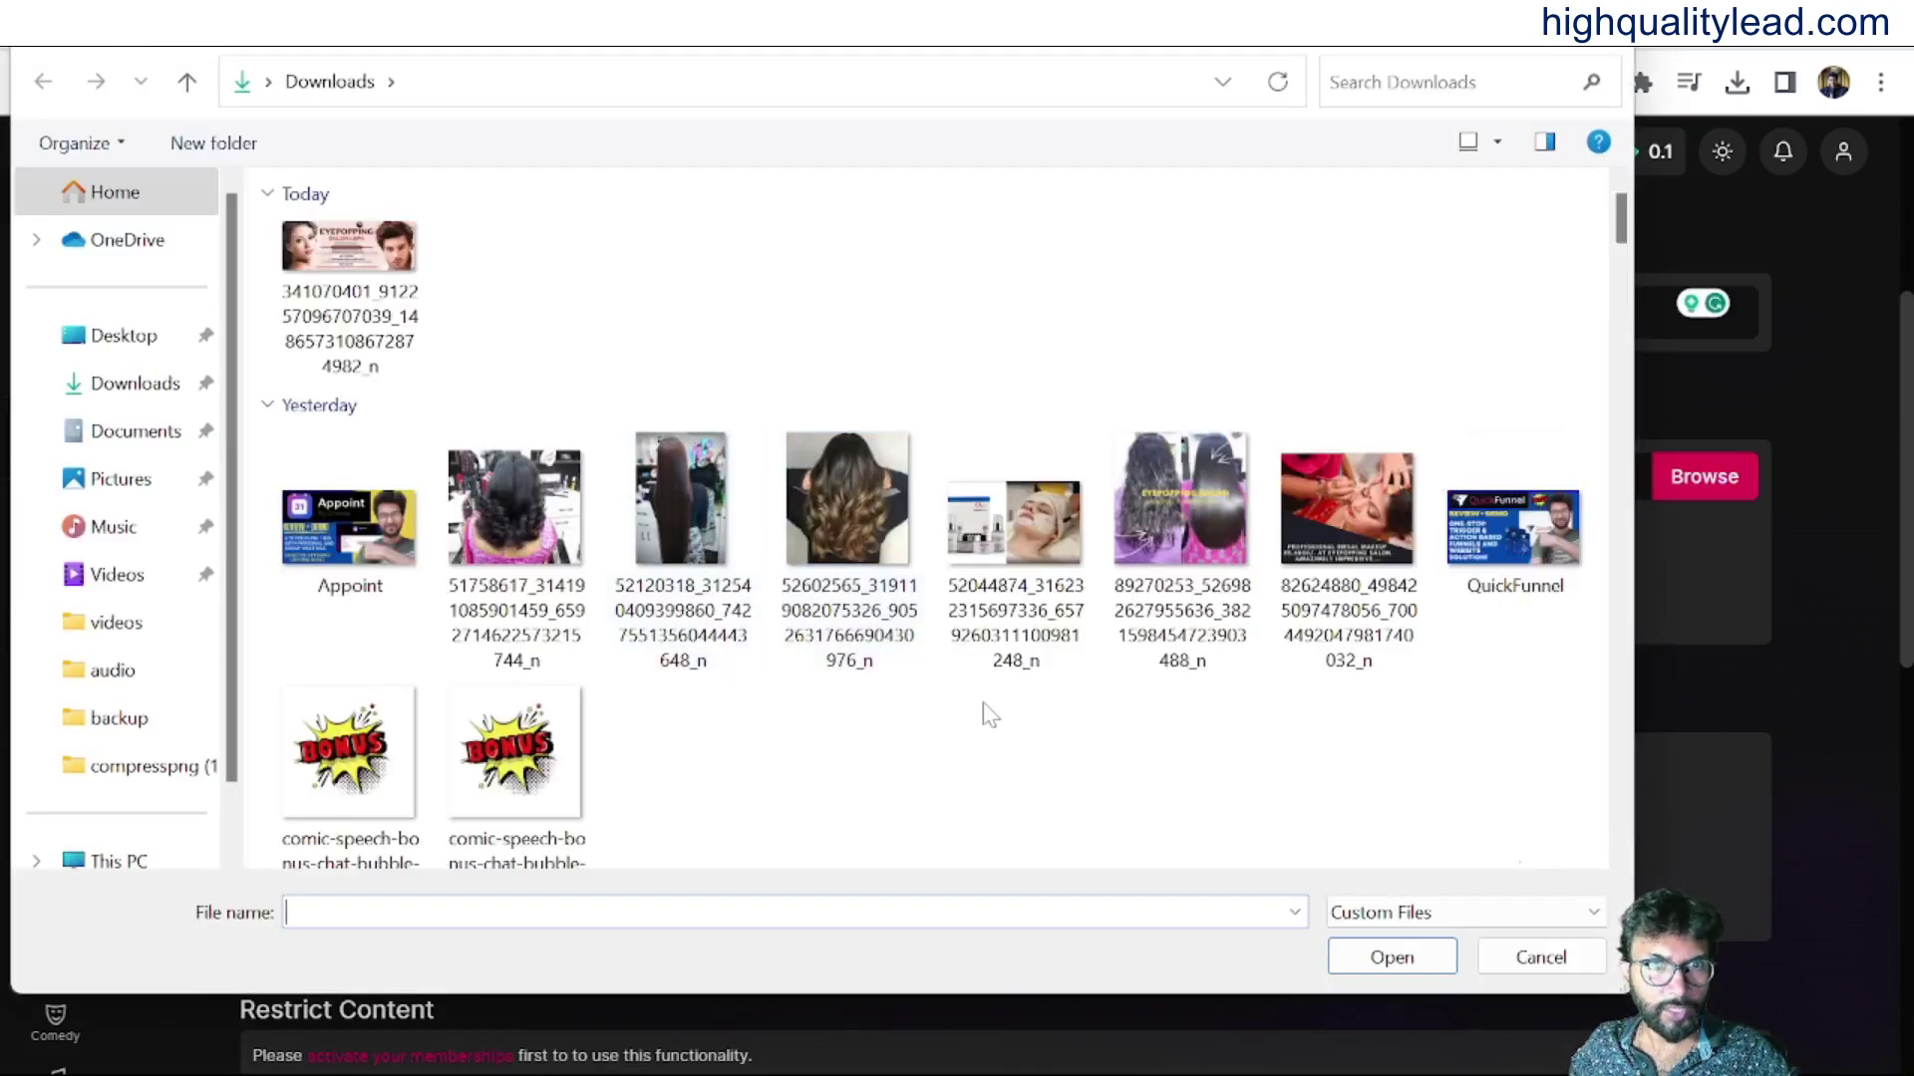
scroll(990, 714, down, 10)
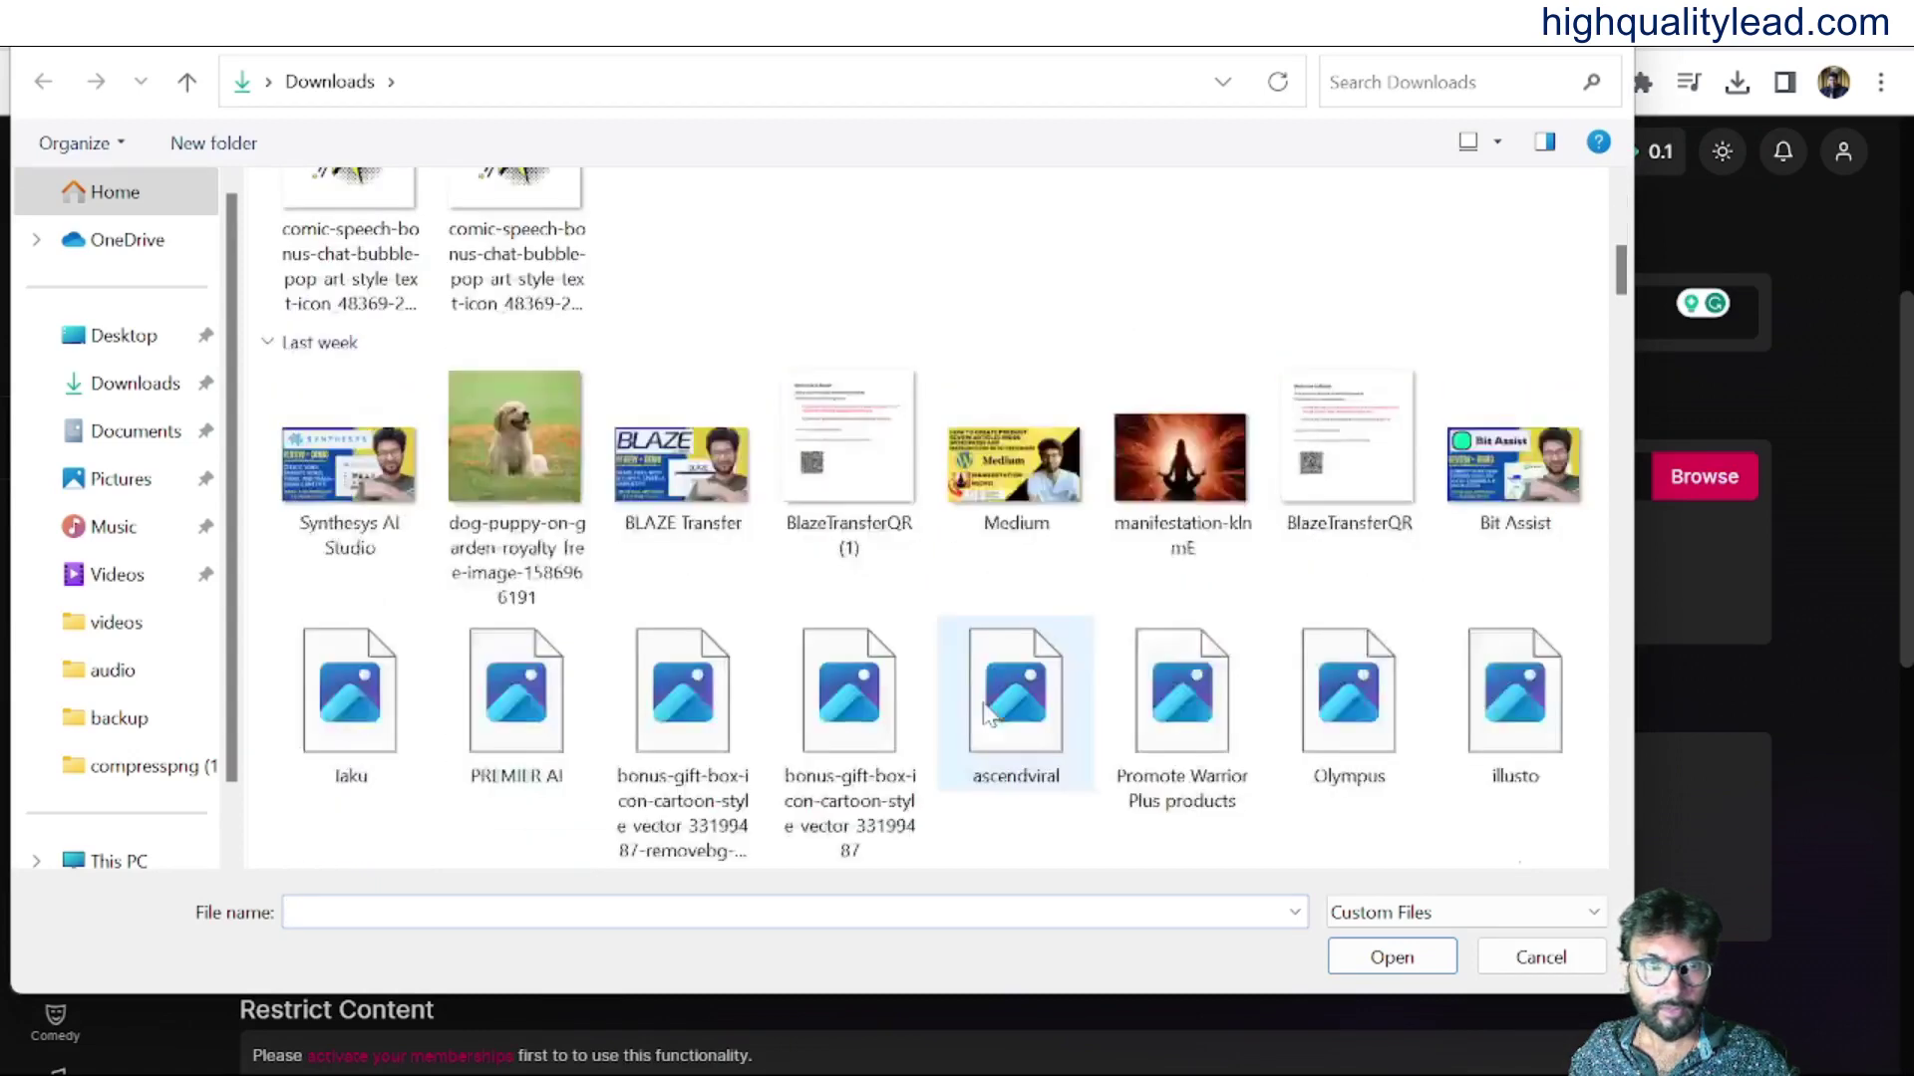
click(468, 747)
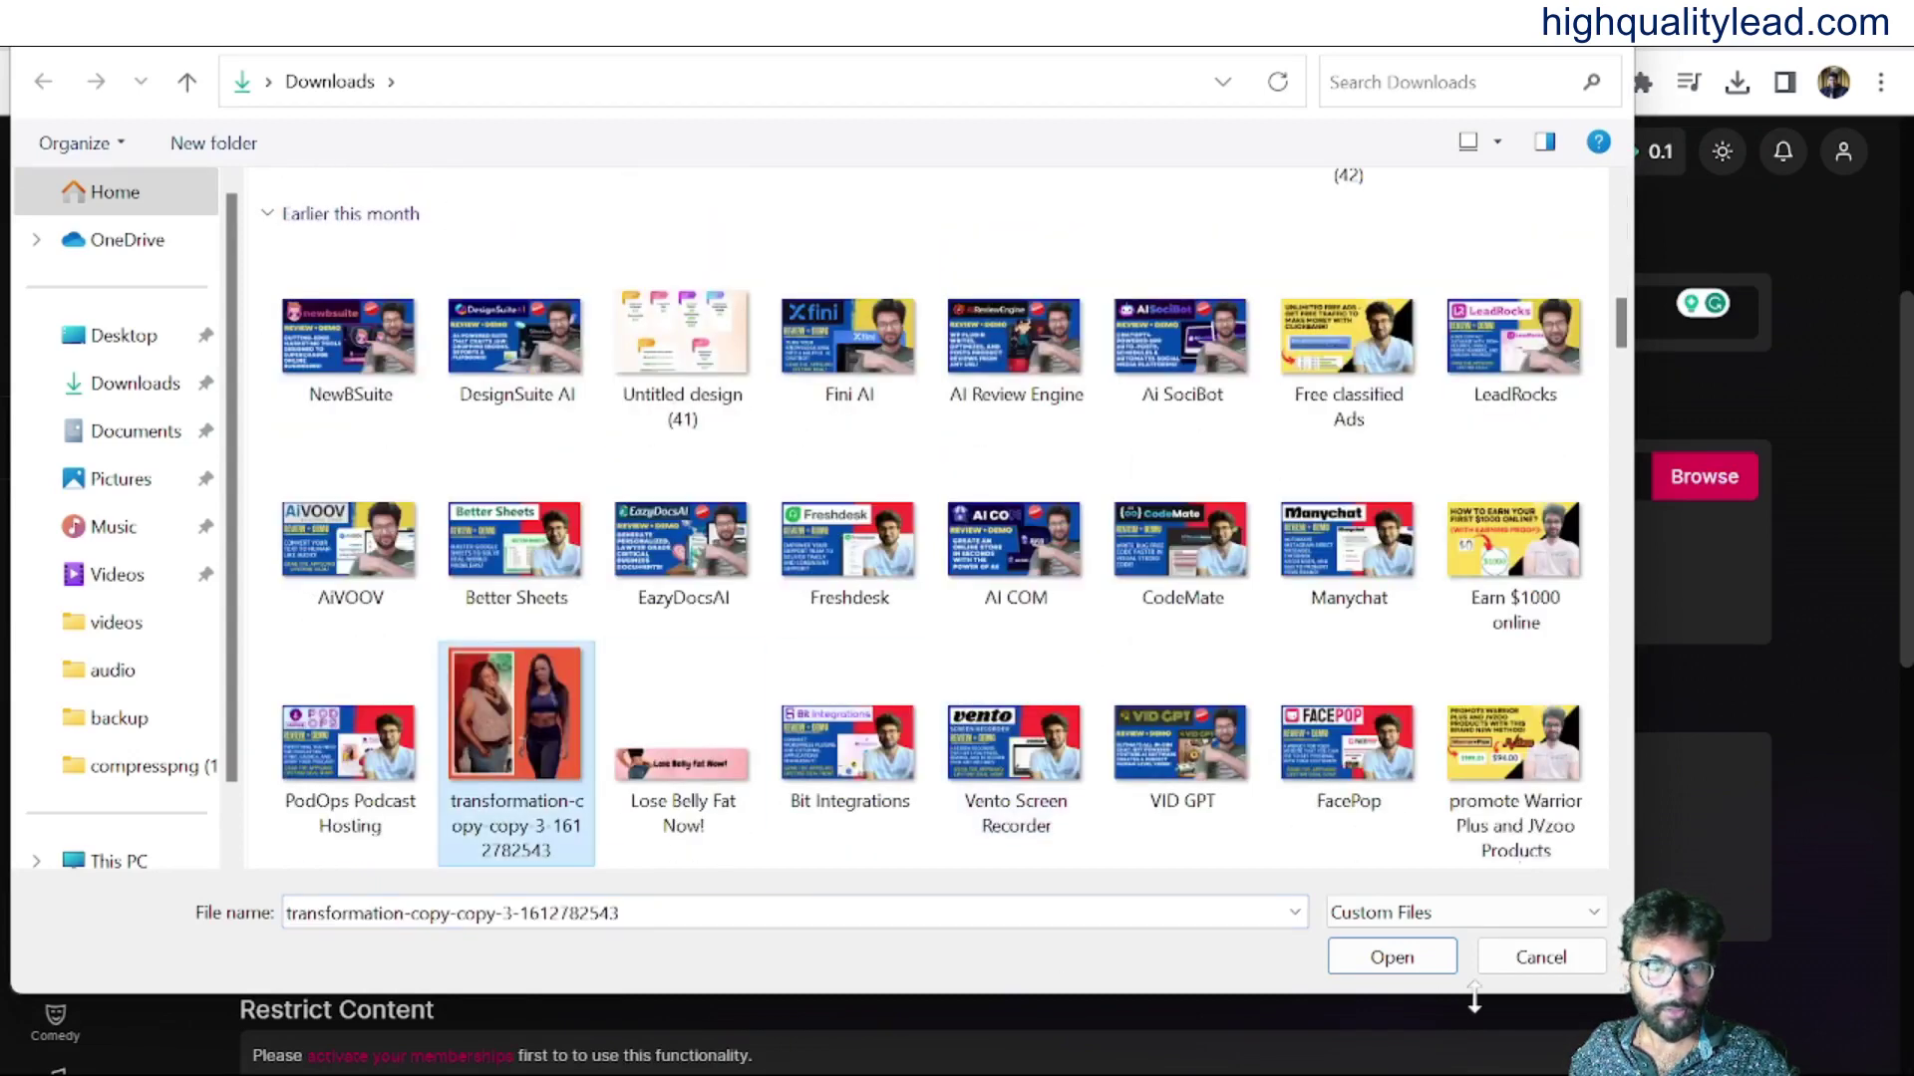
click(1411, 959)
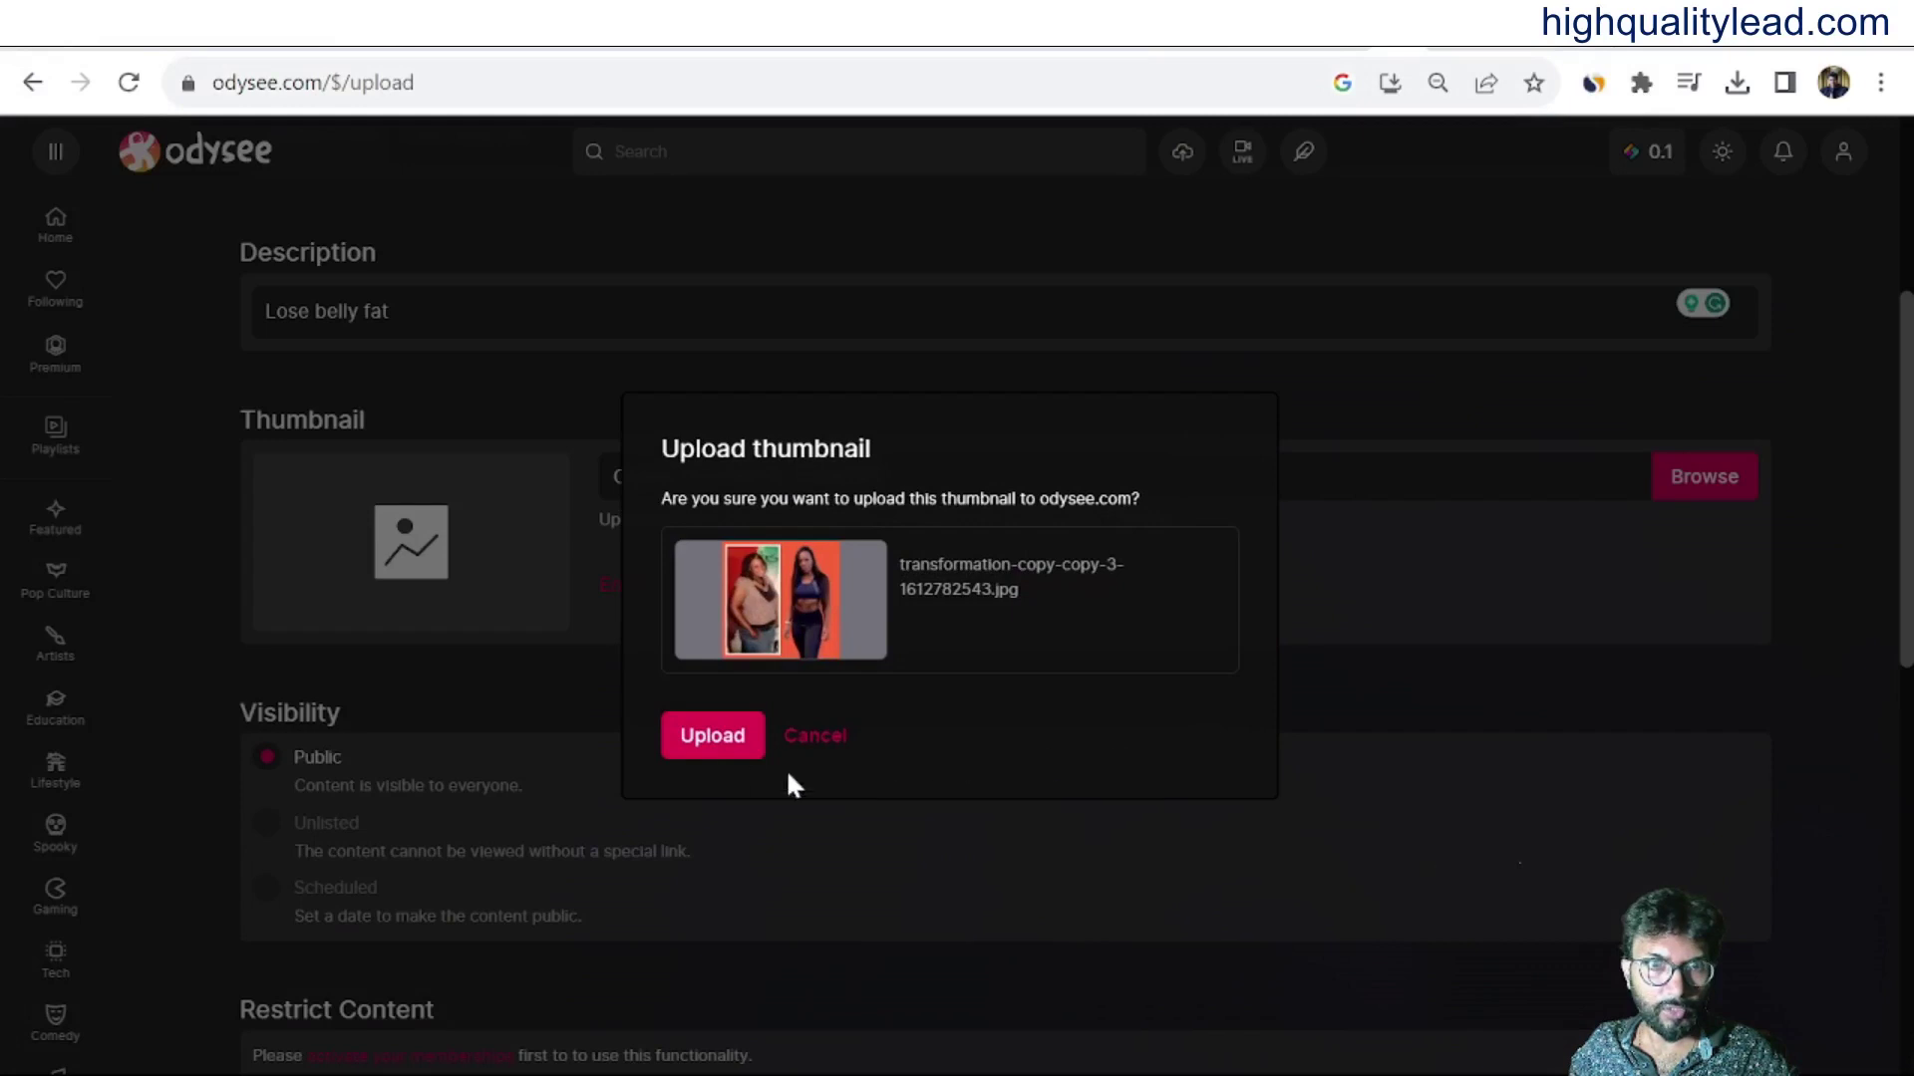
click(718, 745)
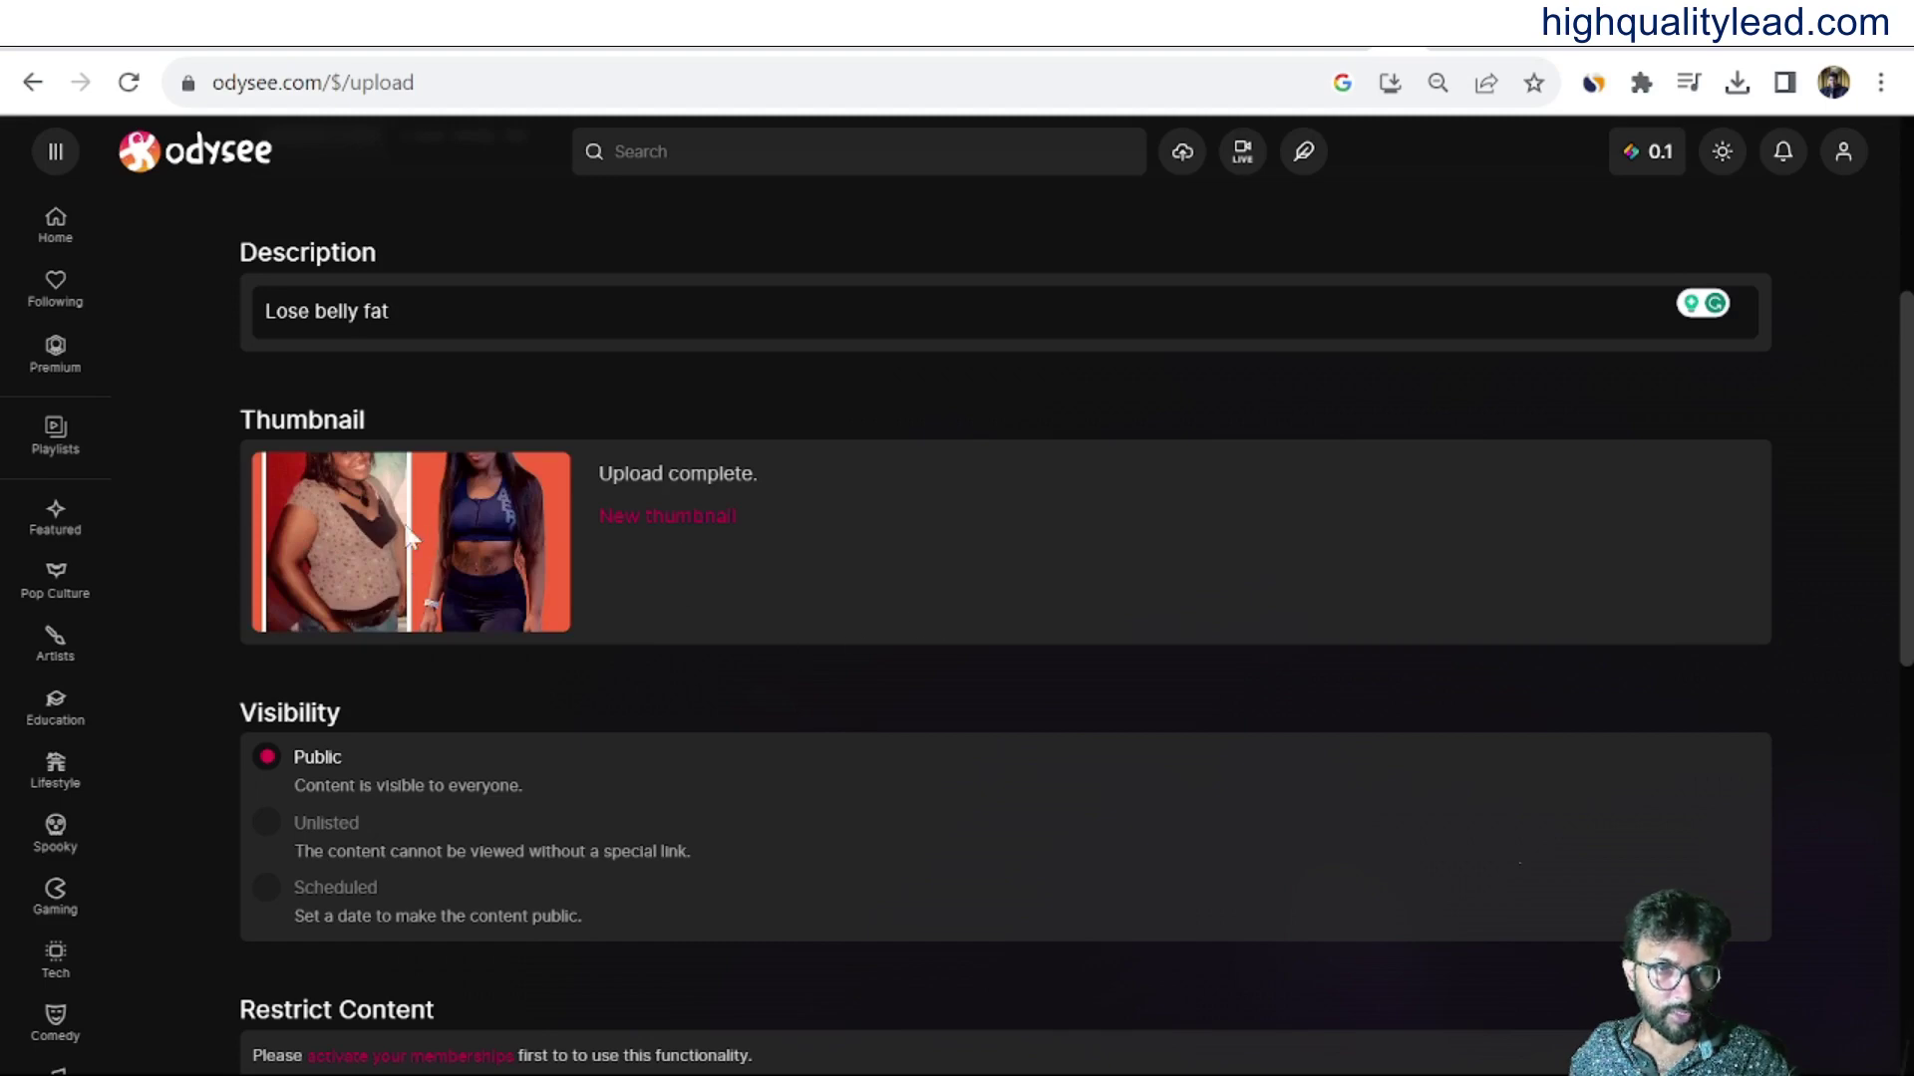
Add the tag "weight loss" to the Odysee upload.
scroll(955, 583, down, 3)
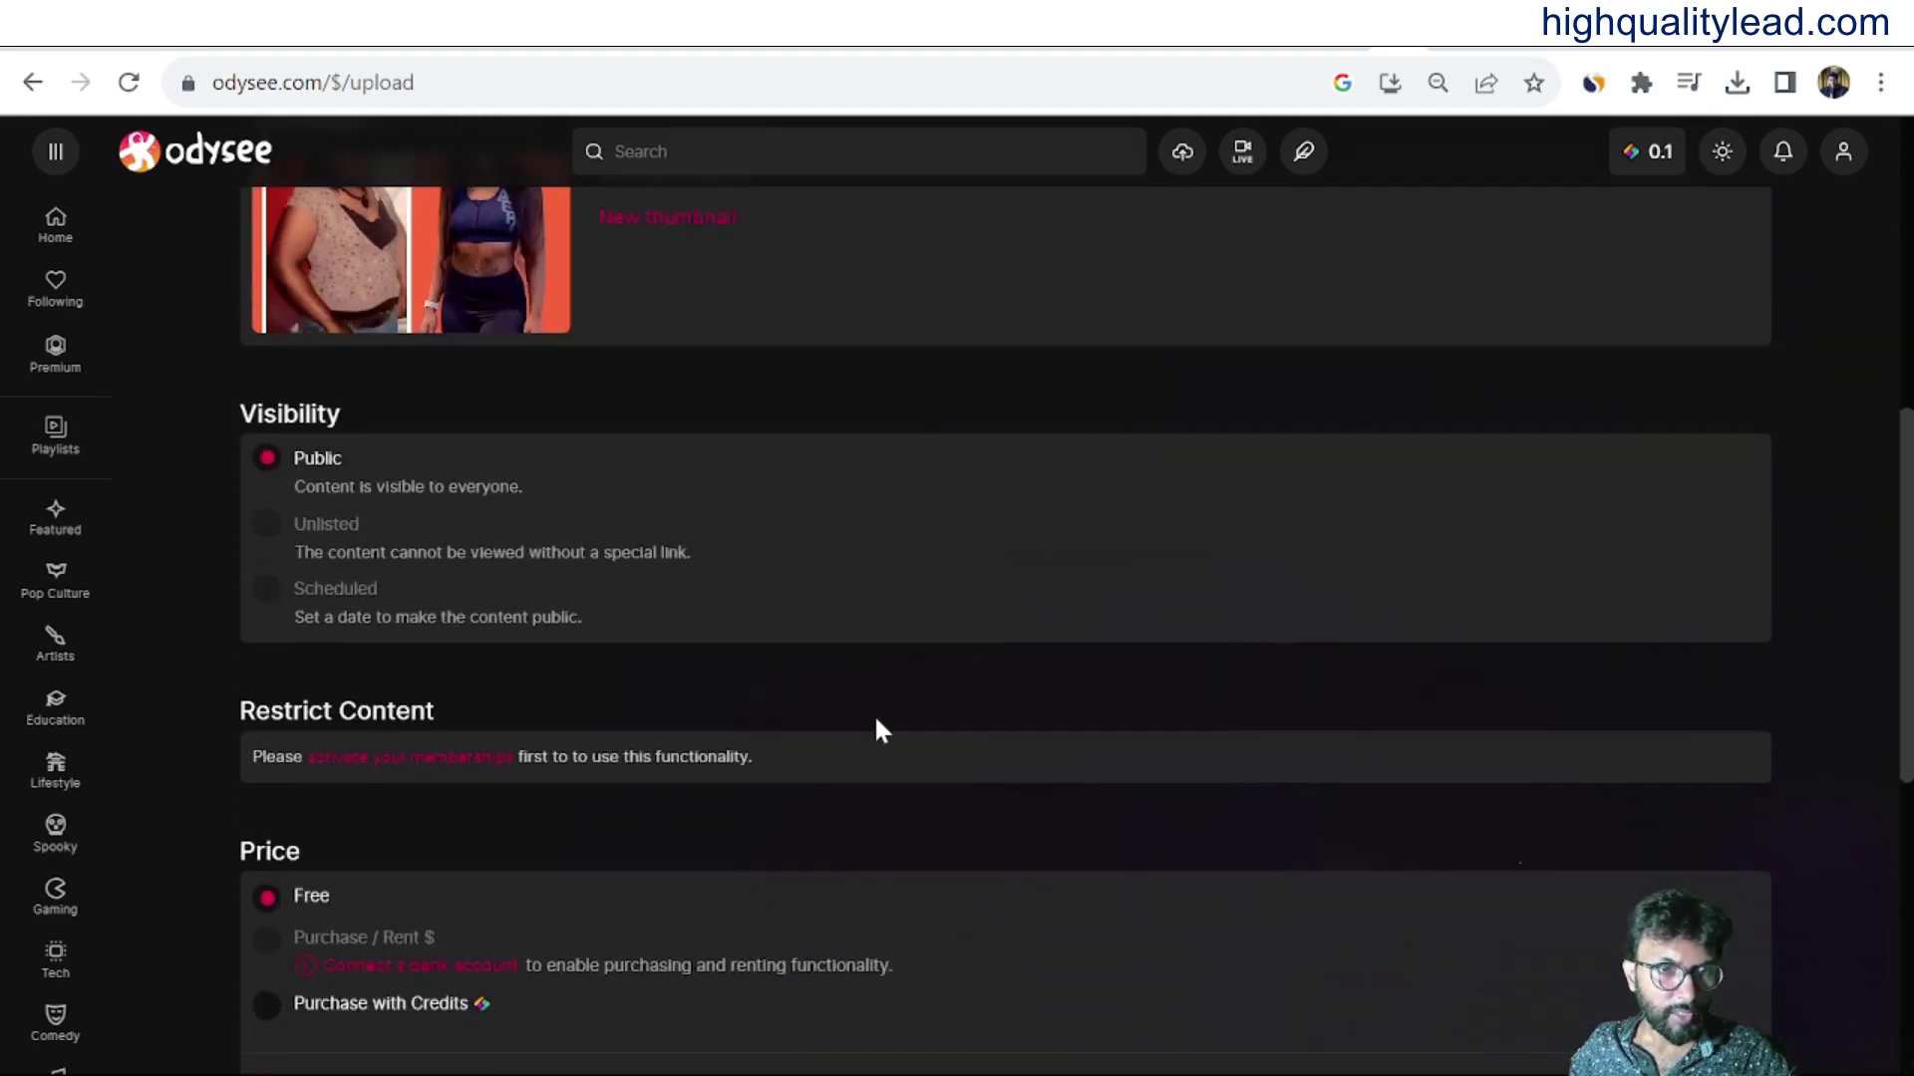
scroll(877, 728, down, 3)
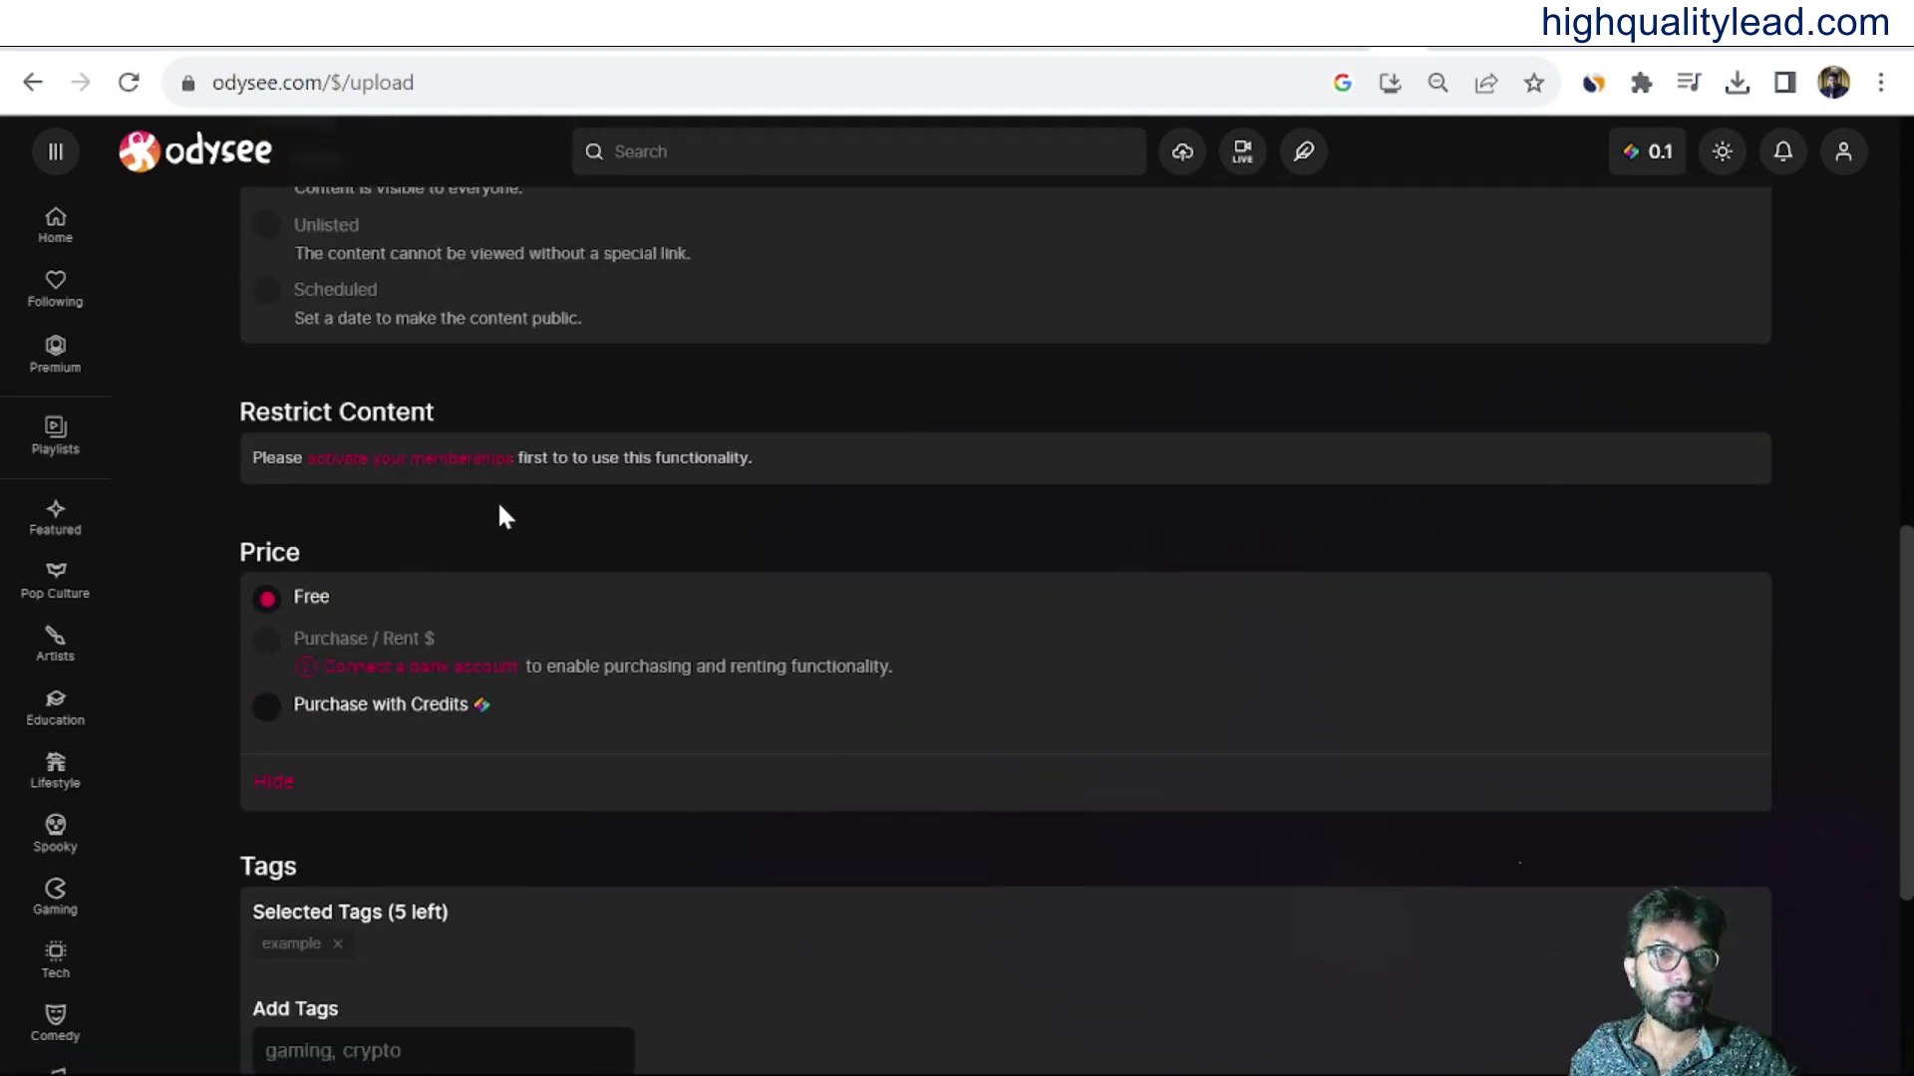
scroll(439, 533, down, 2)
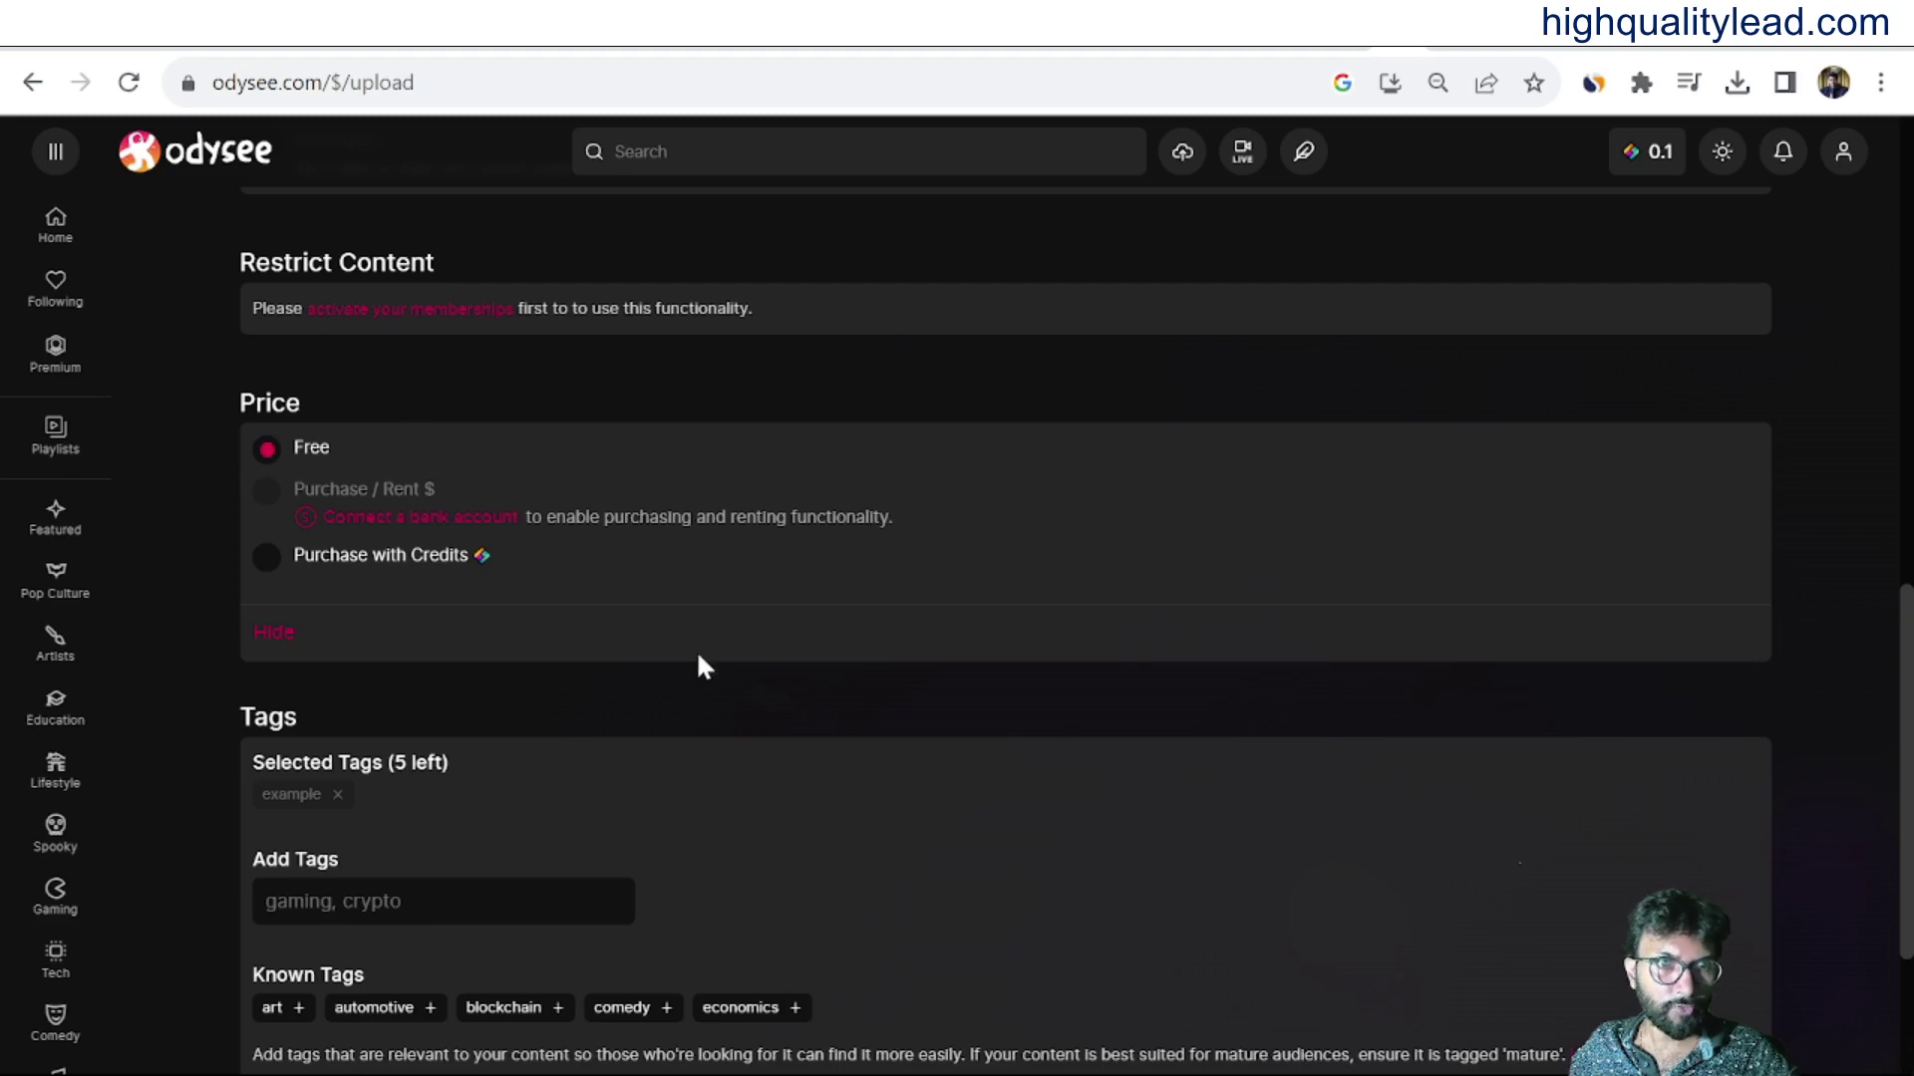
scroll(696, 658, down, 3)
click(448, 607)
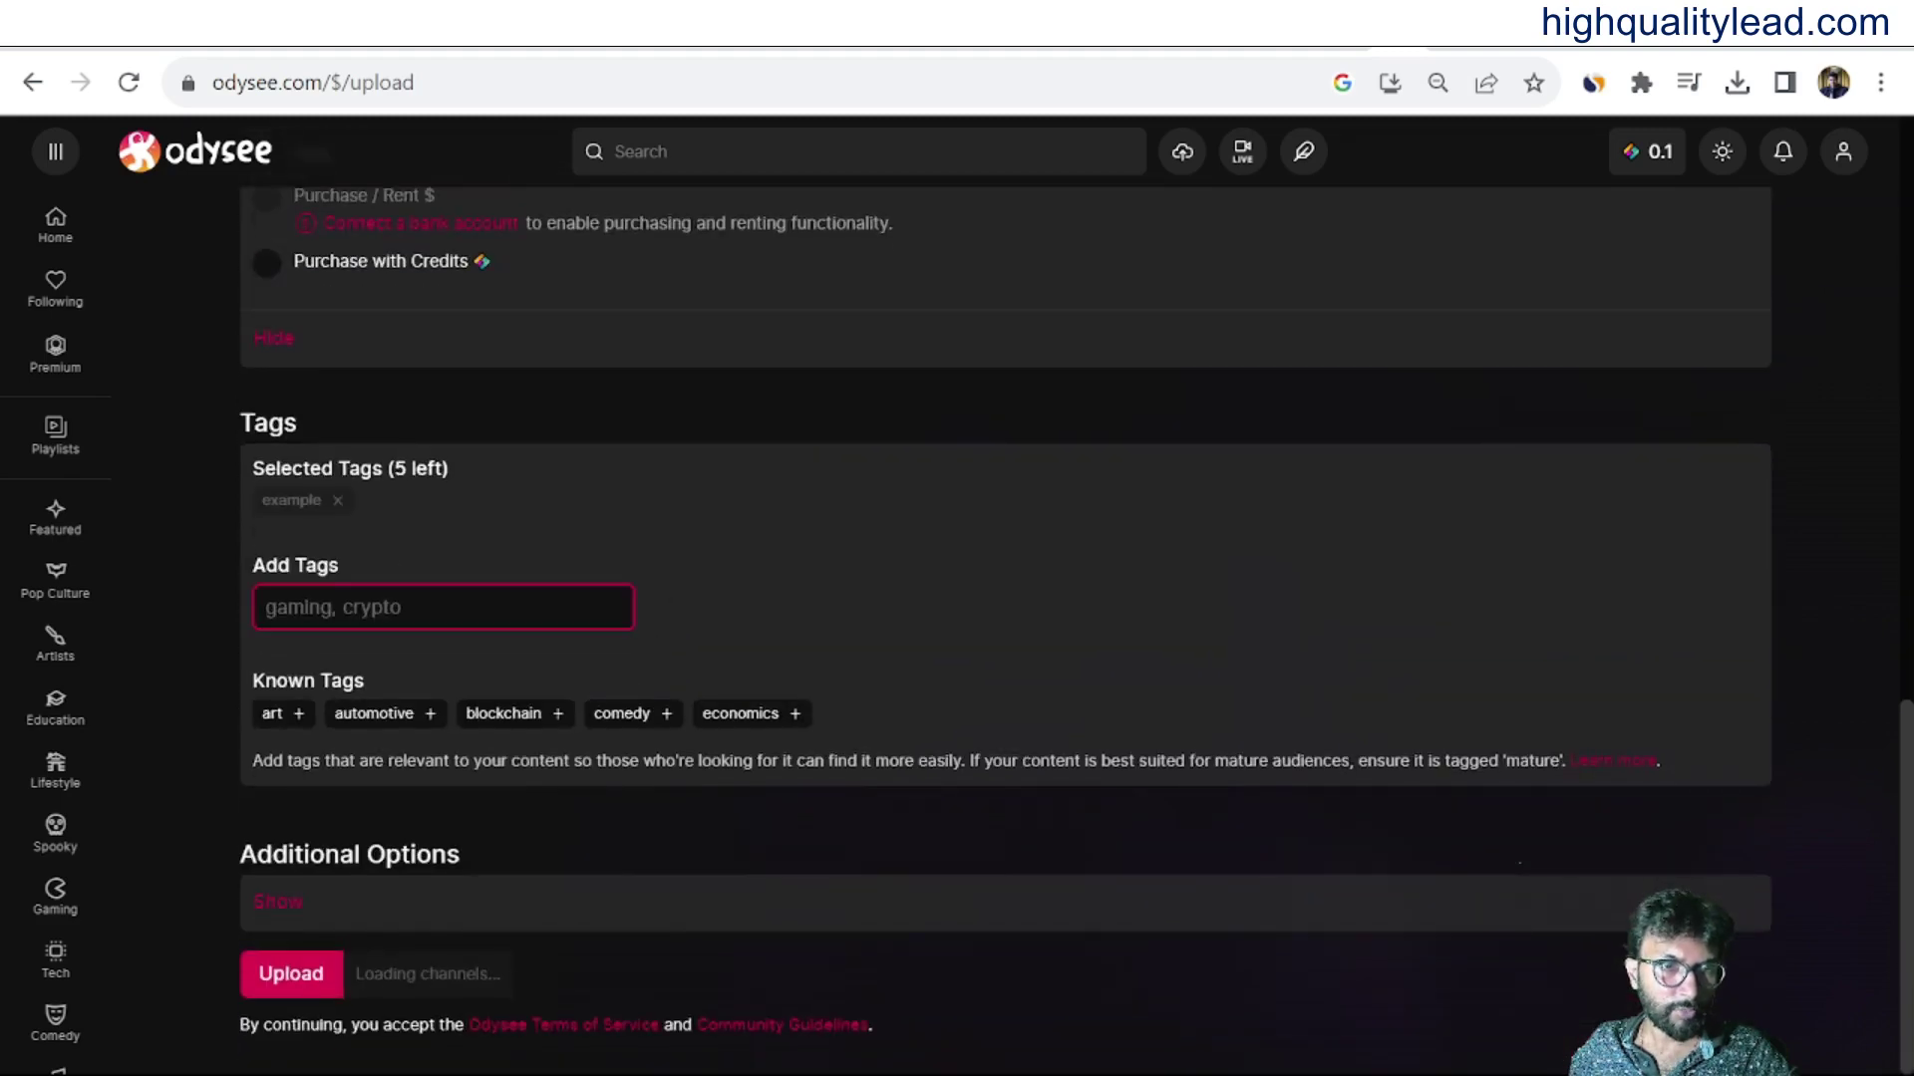
click(342, 618)
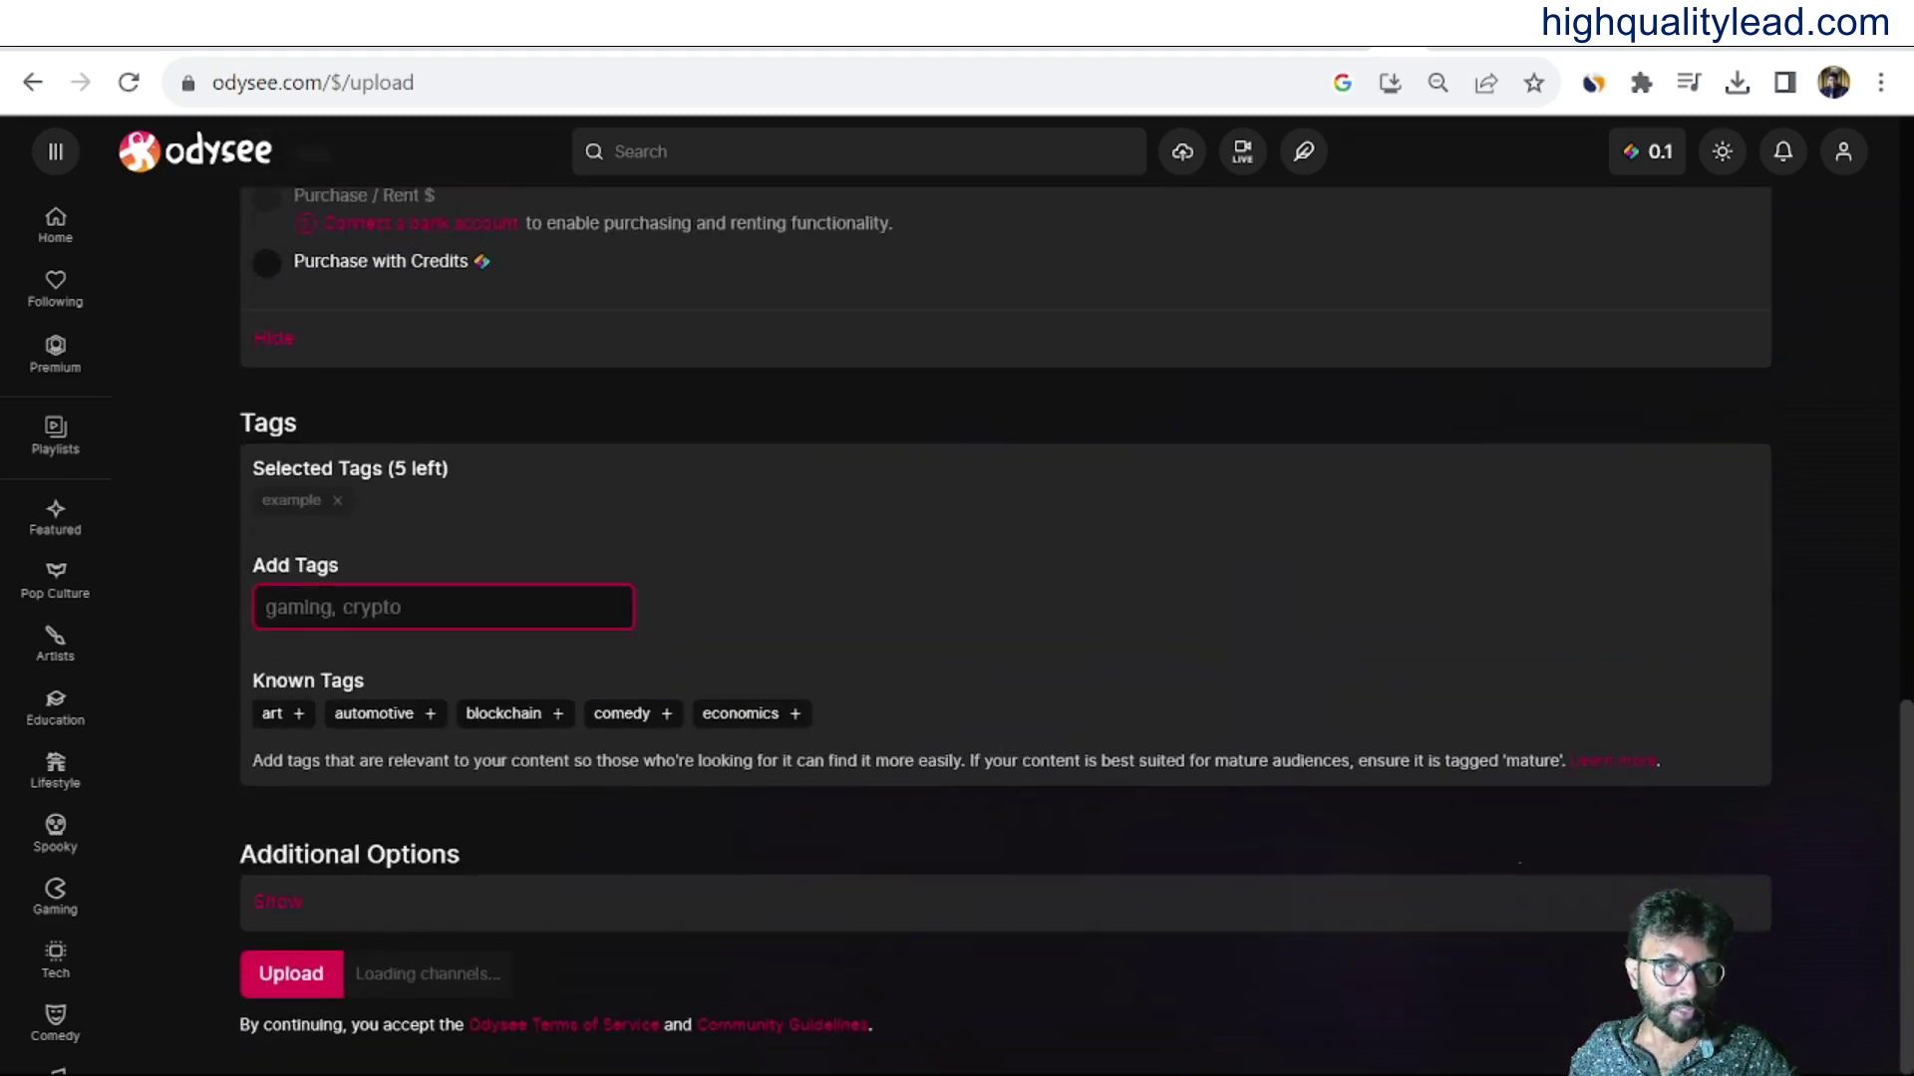
text(we)
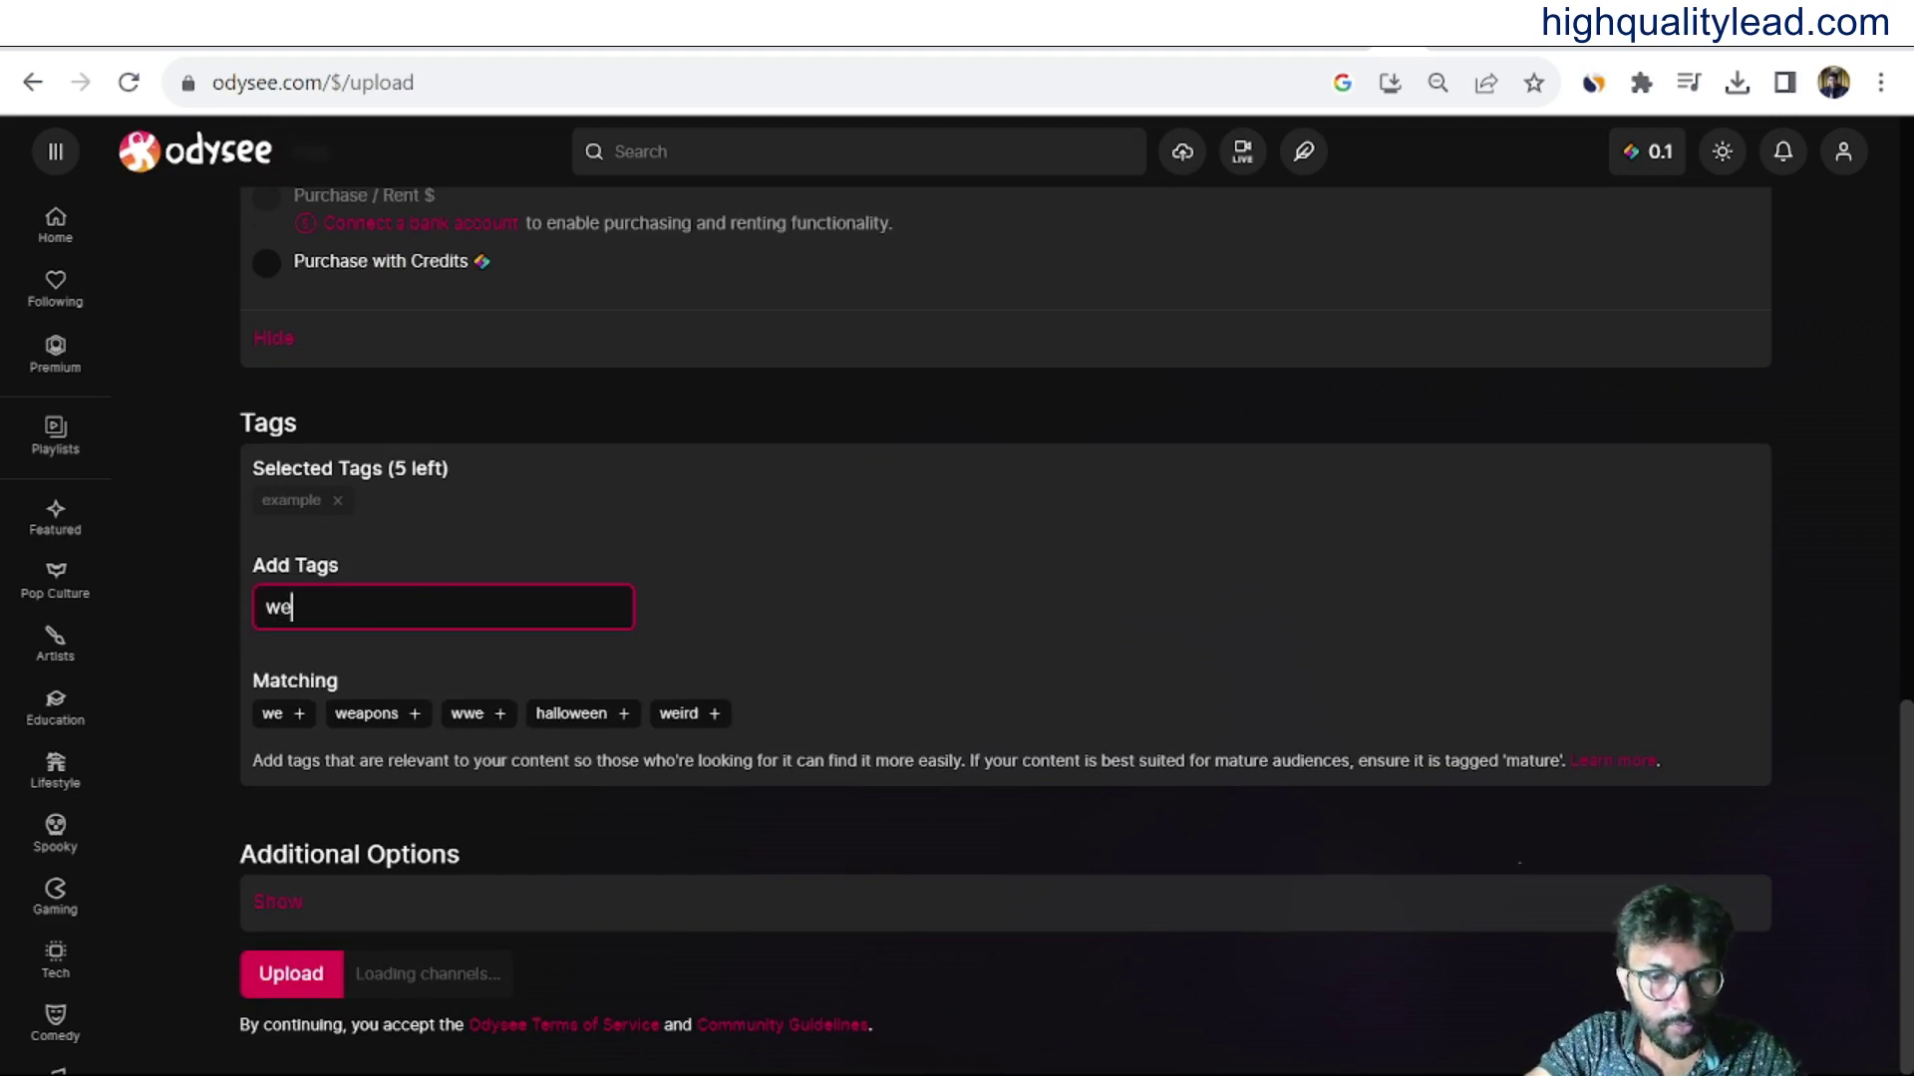
text(i)
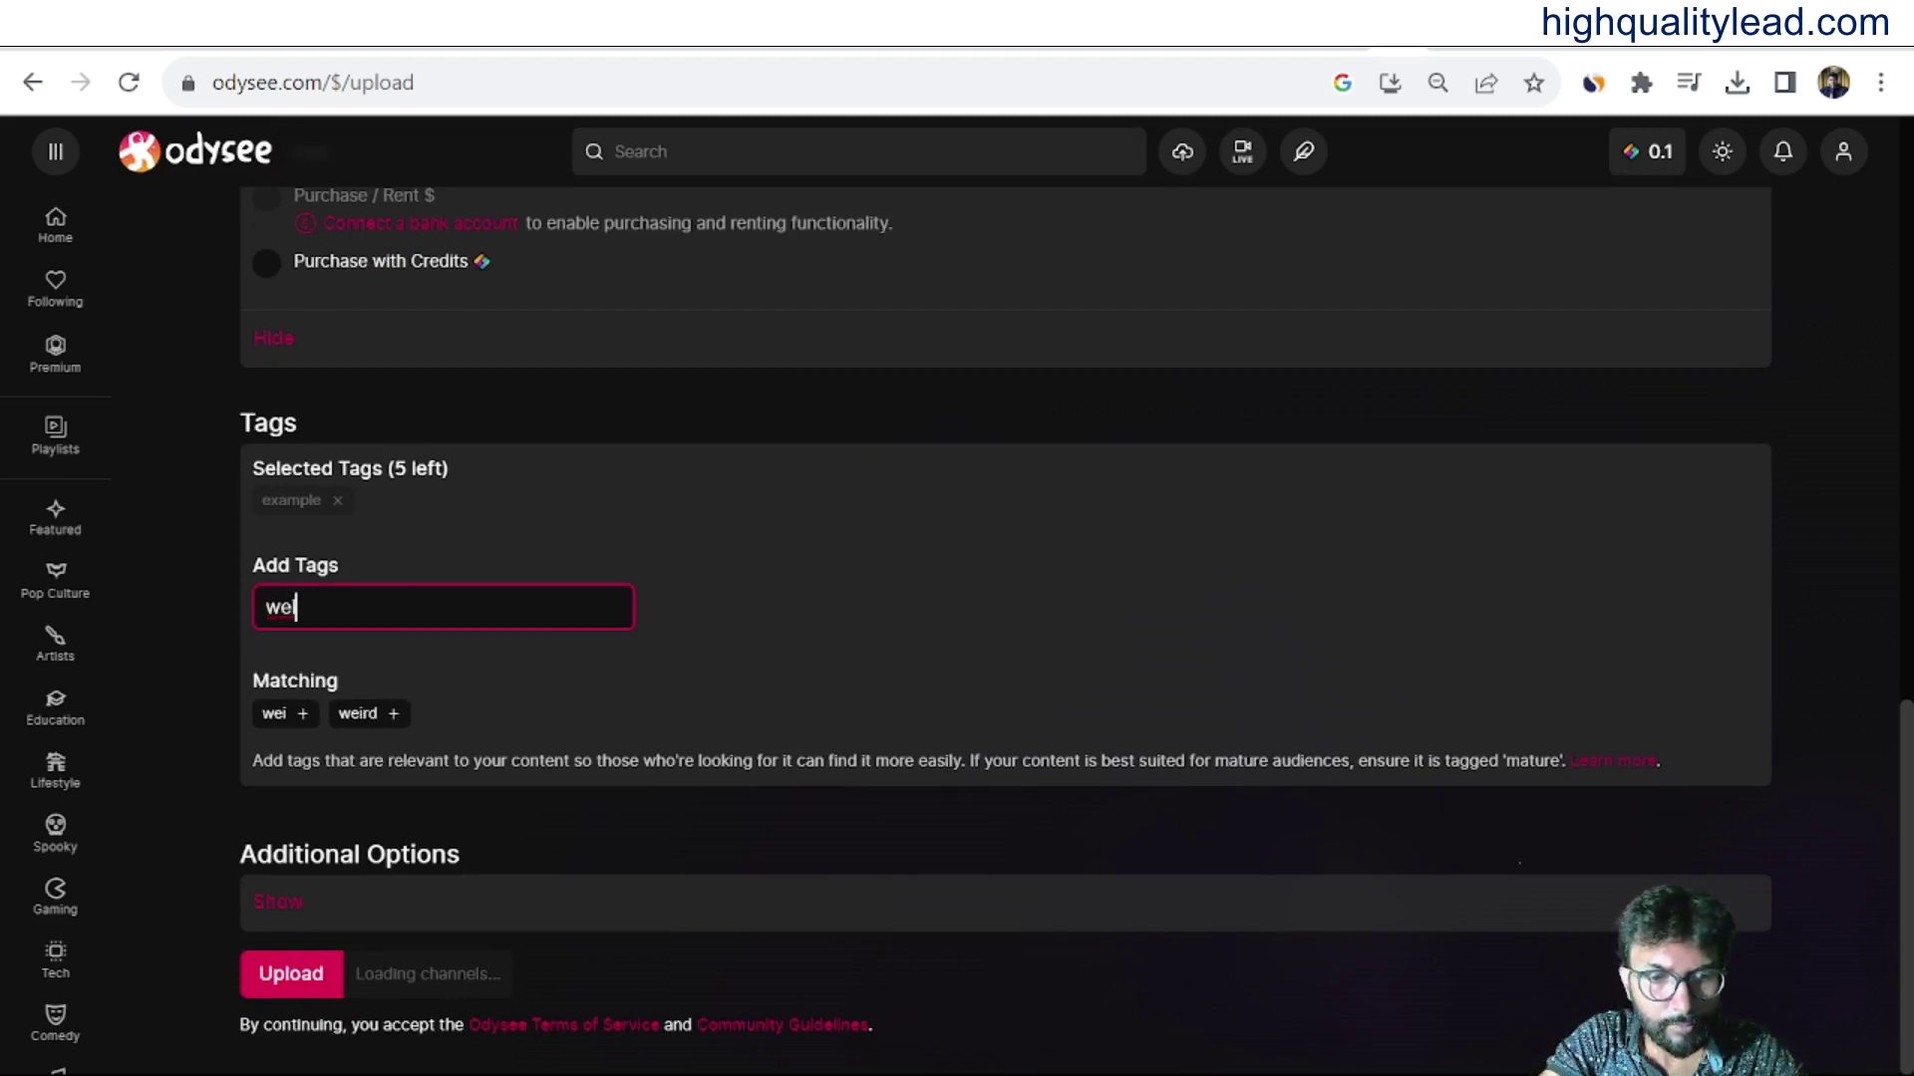
text(ght)
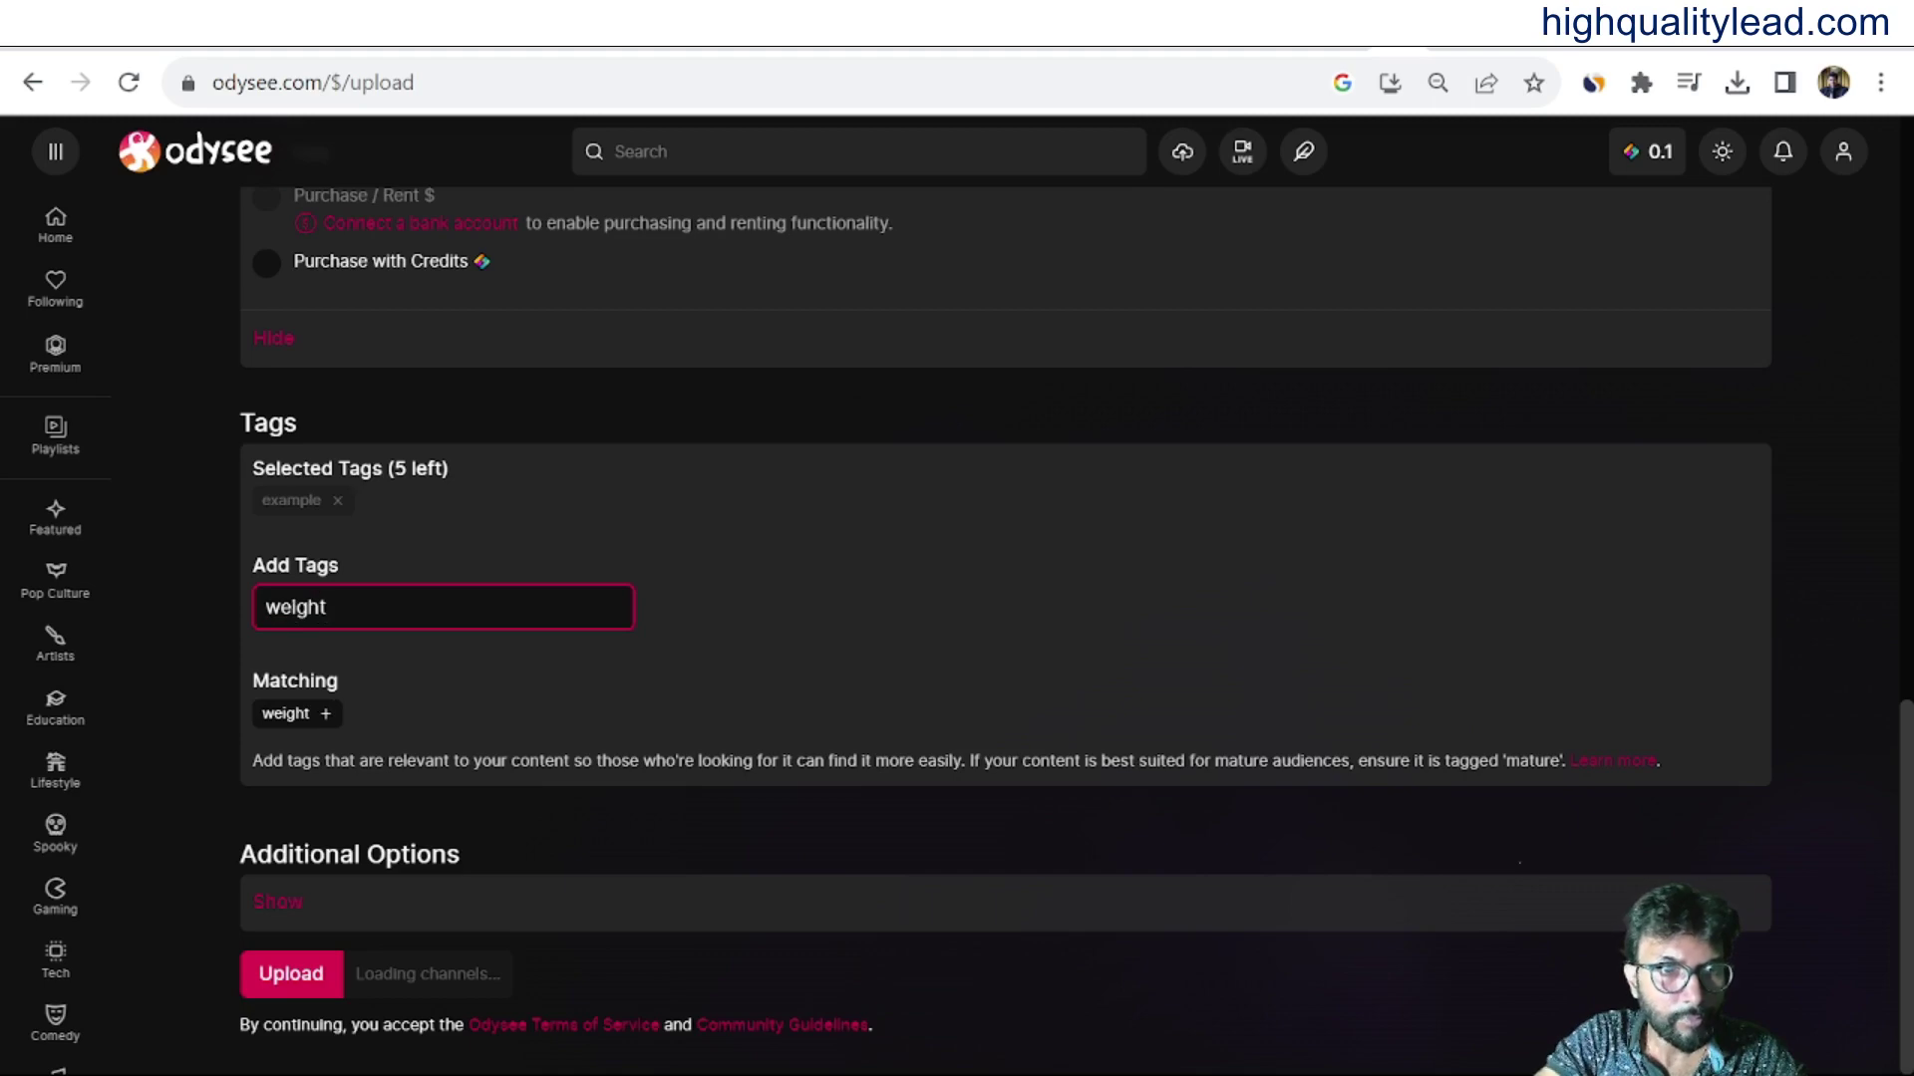
text( loss)
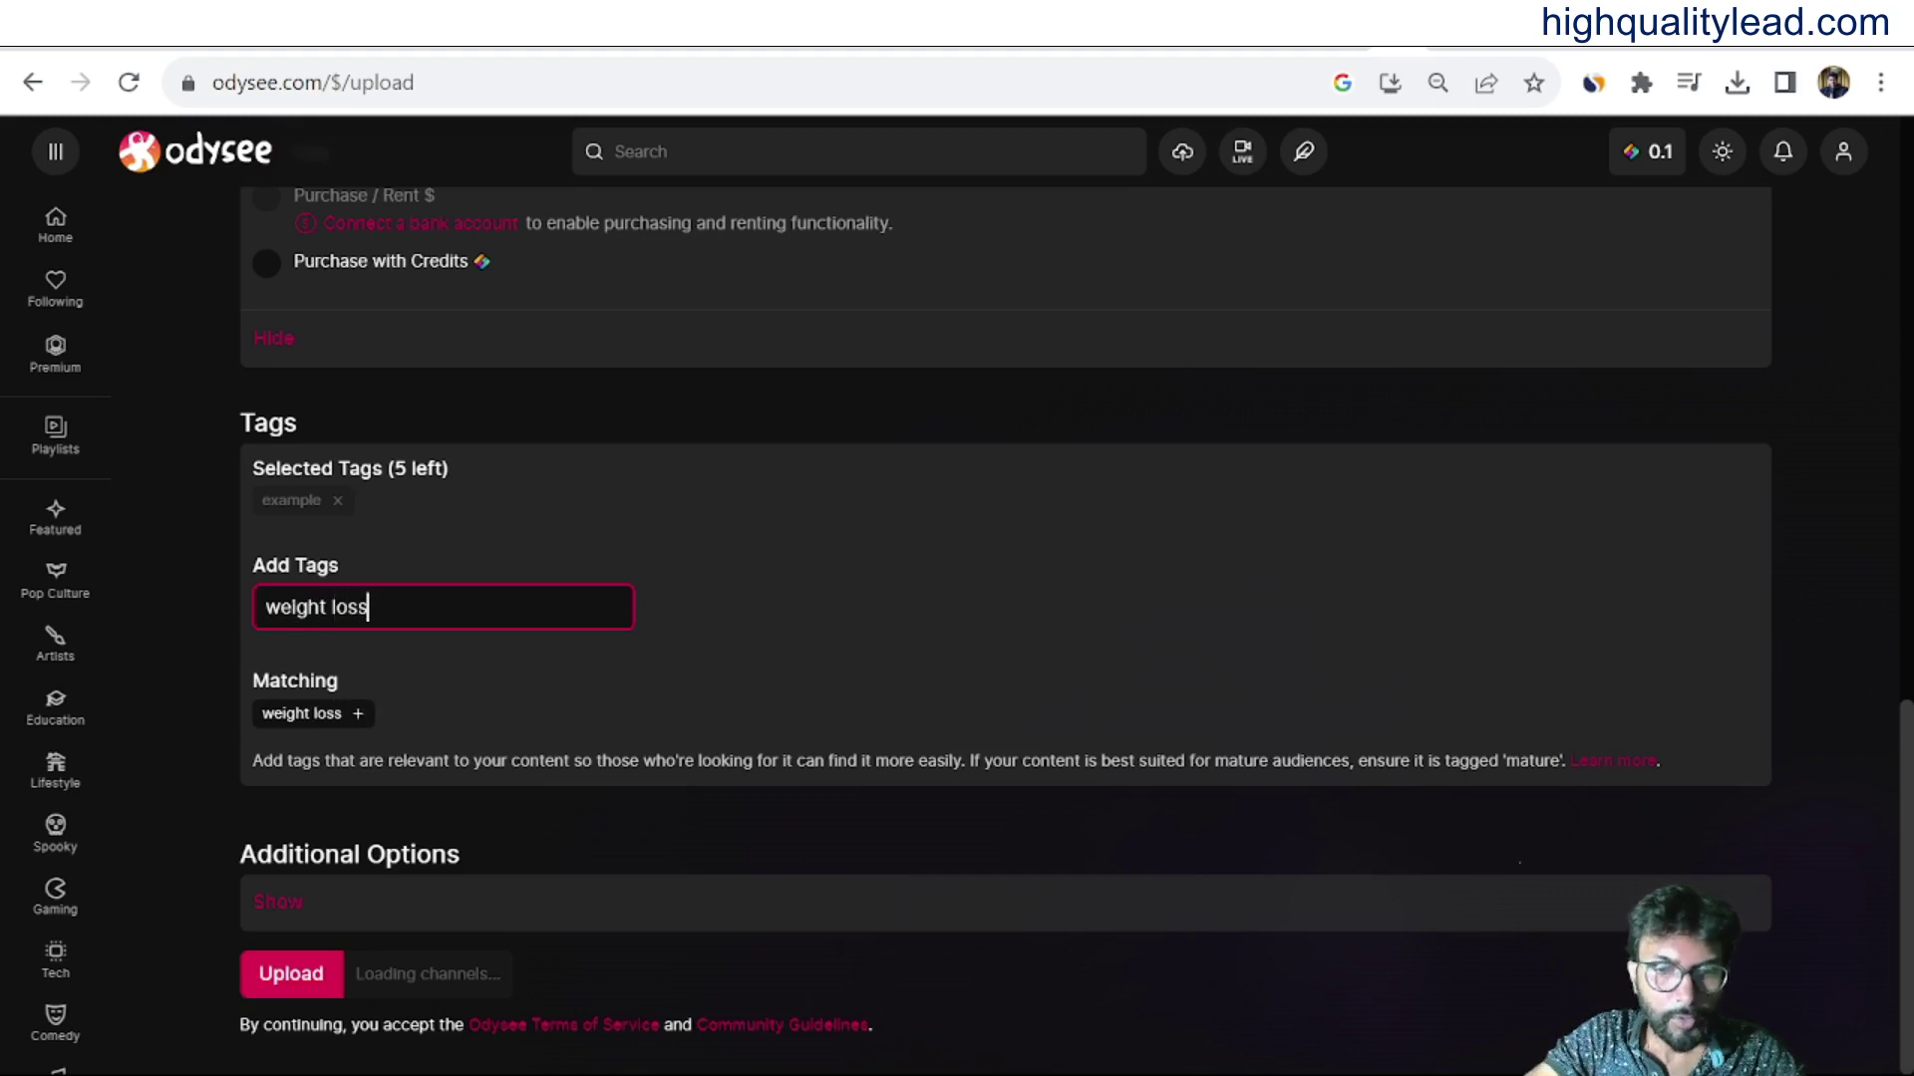
key(Return)
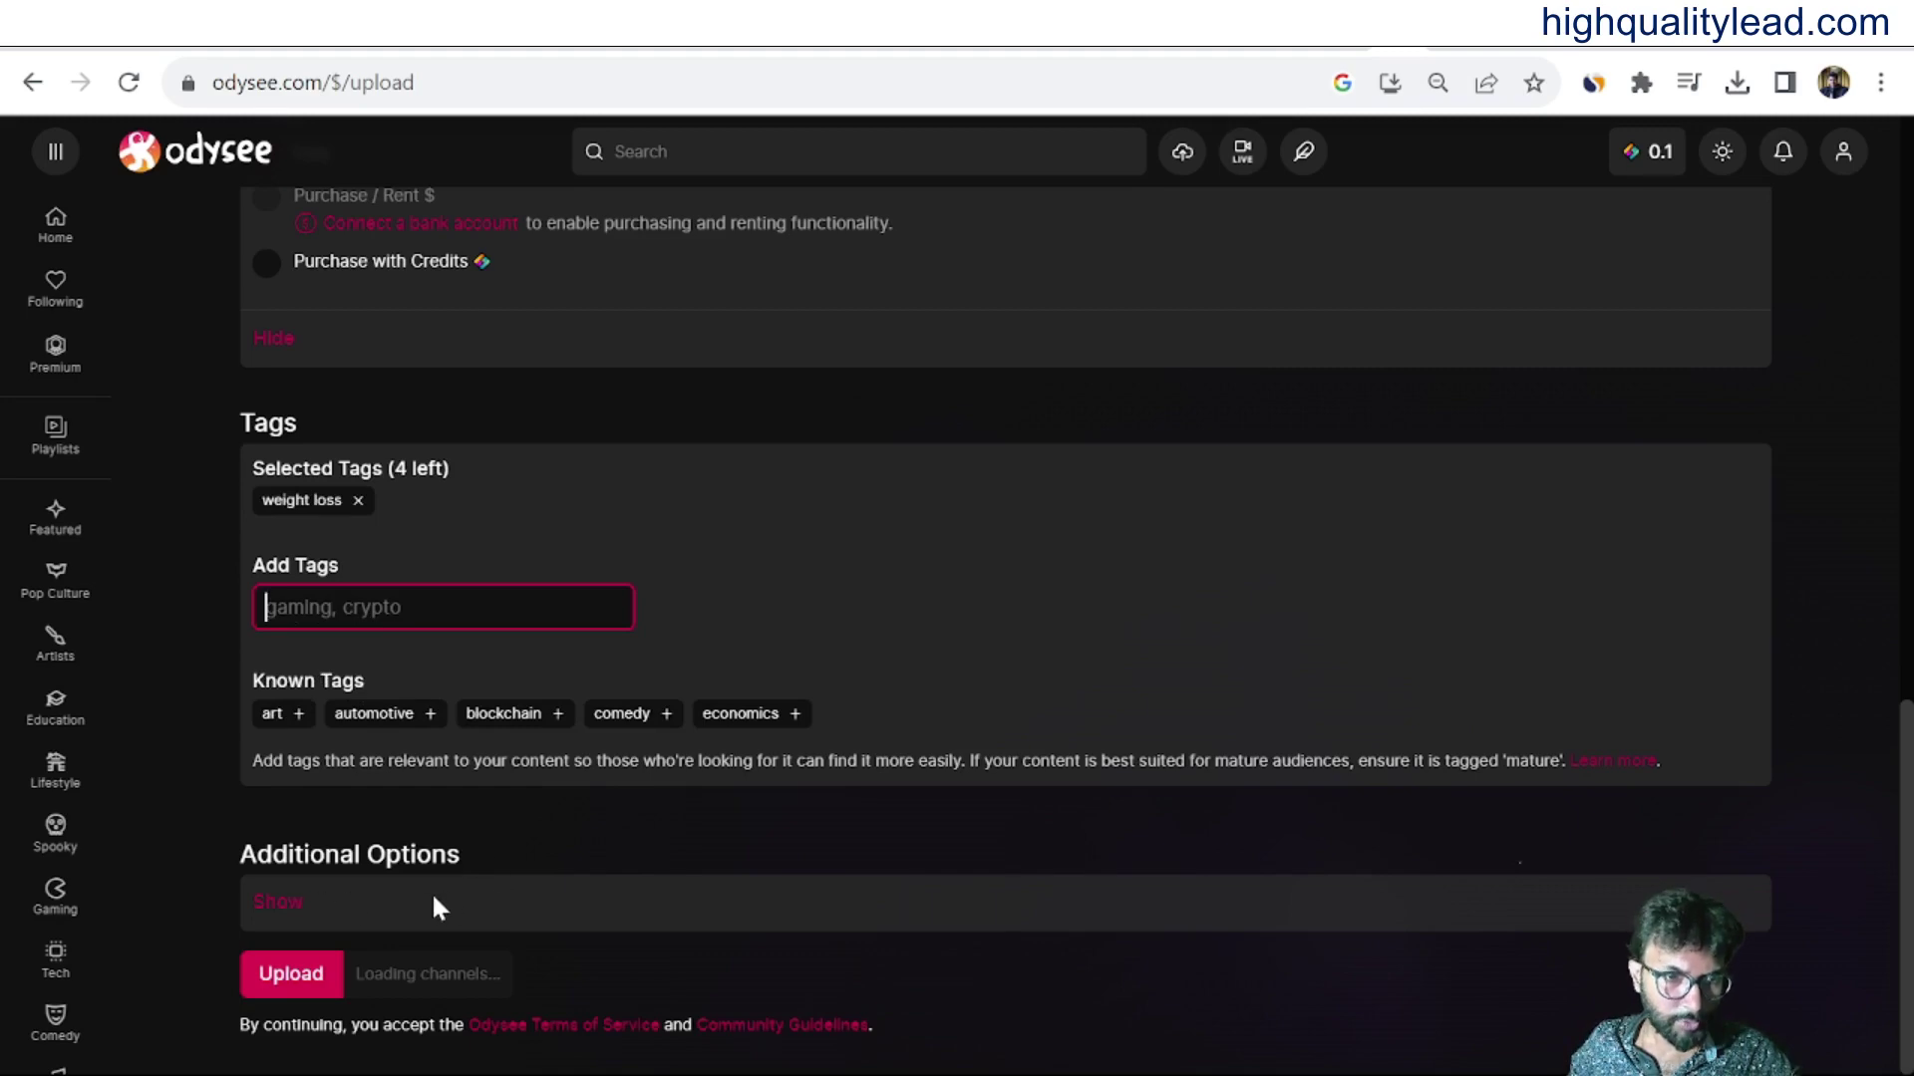
Add a full stop after "Lose belly fat" in the upload's description and submit the video for upload confirmation.
click(289, 973)
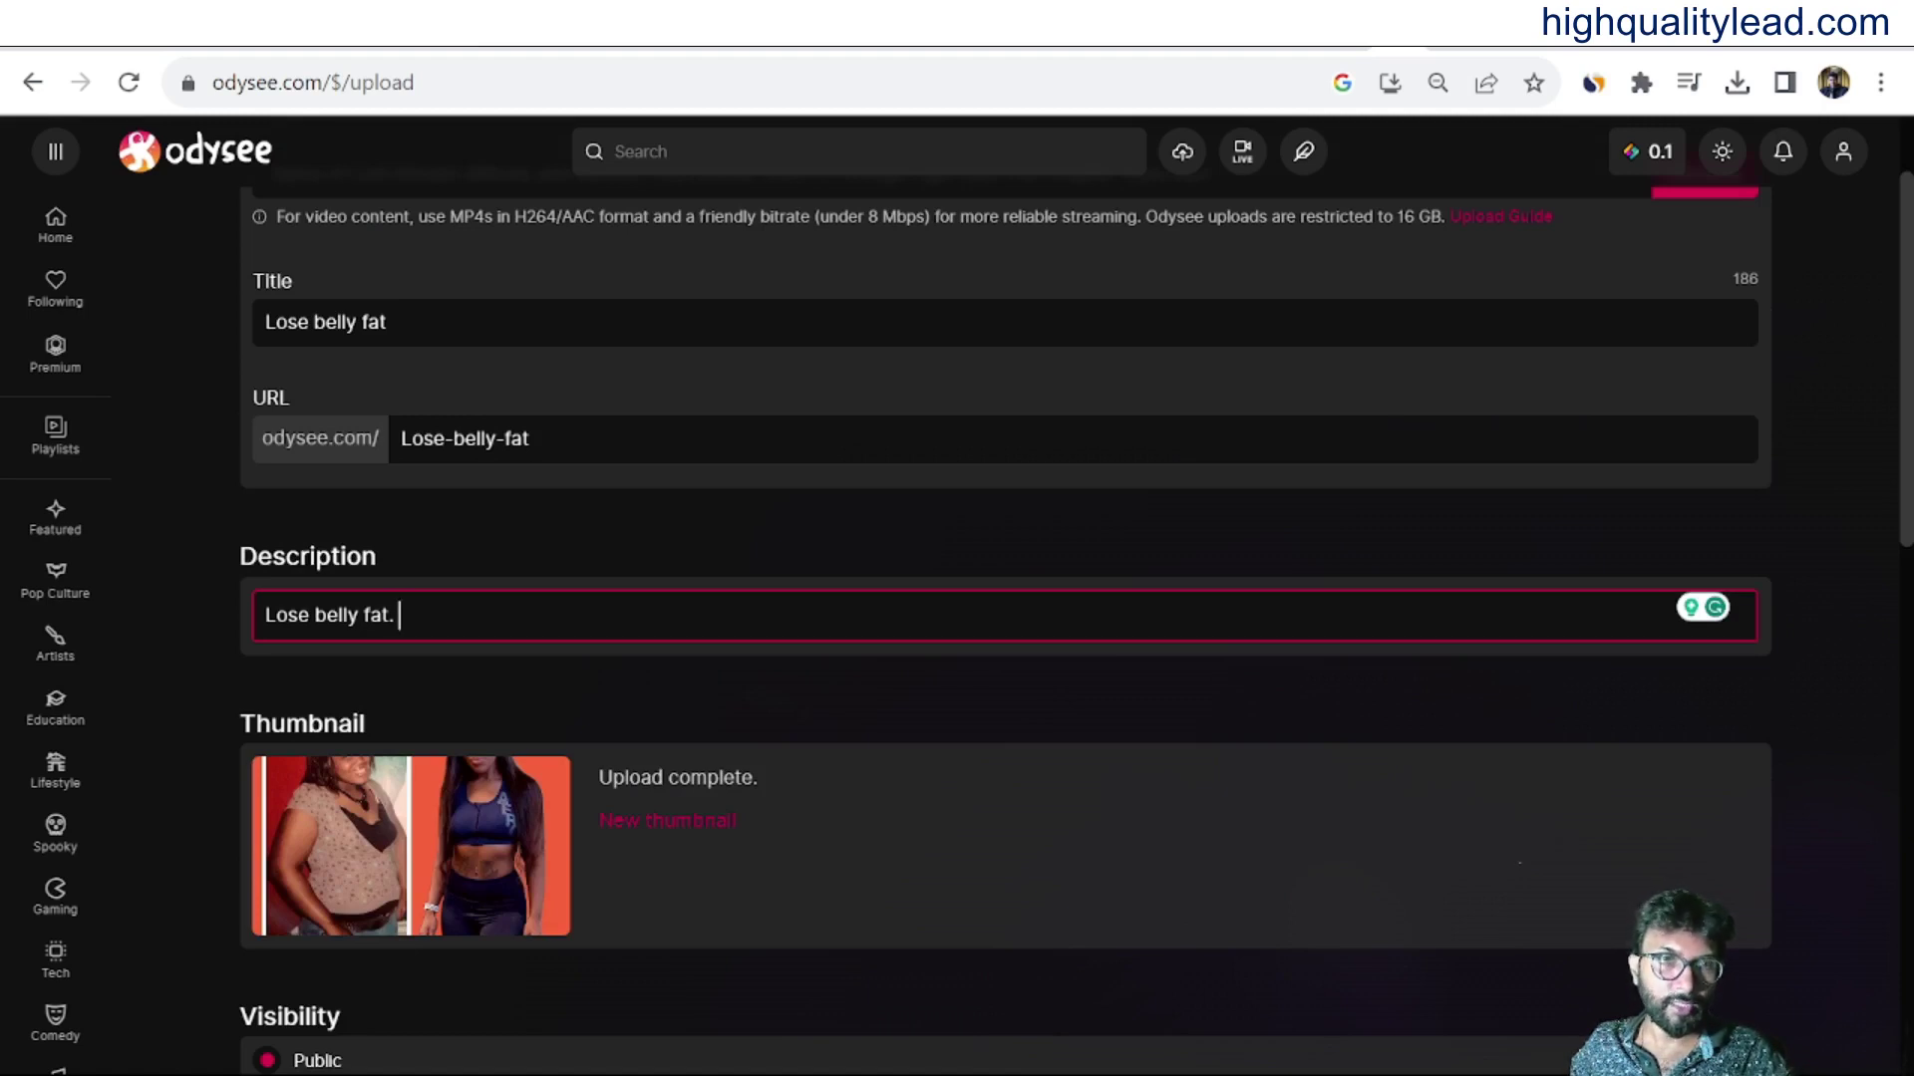
click(478, 525)
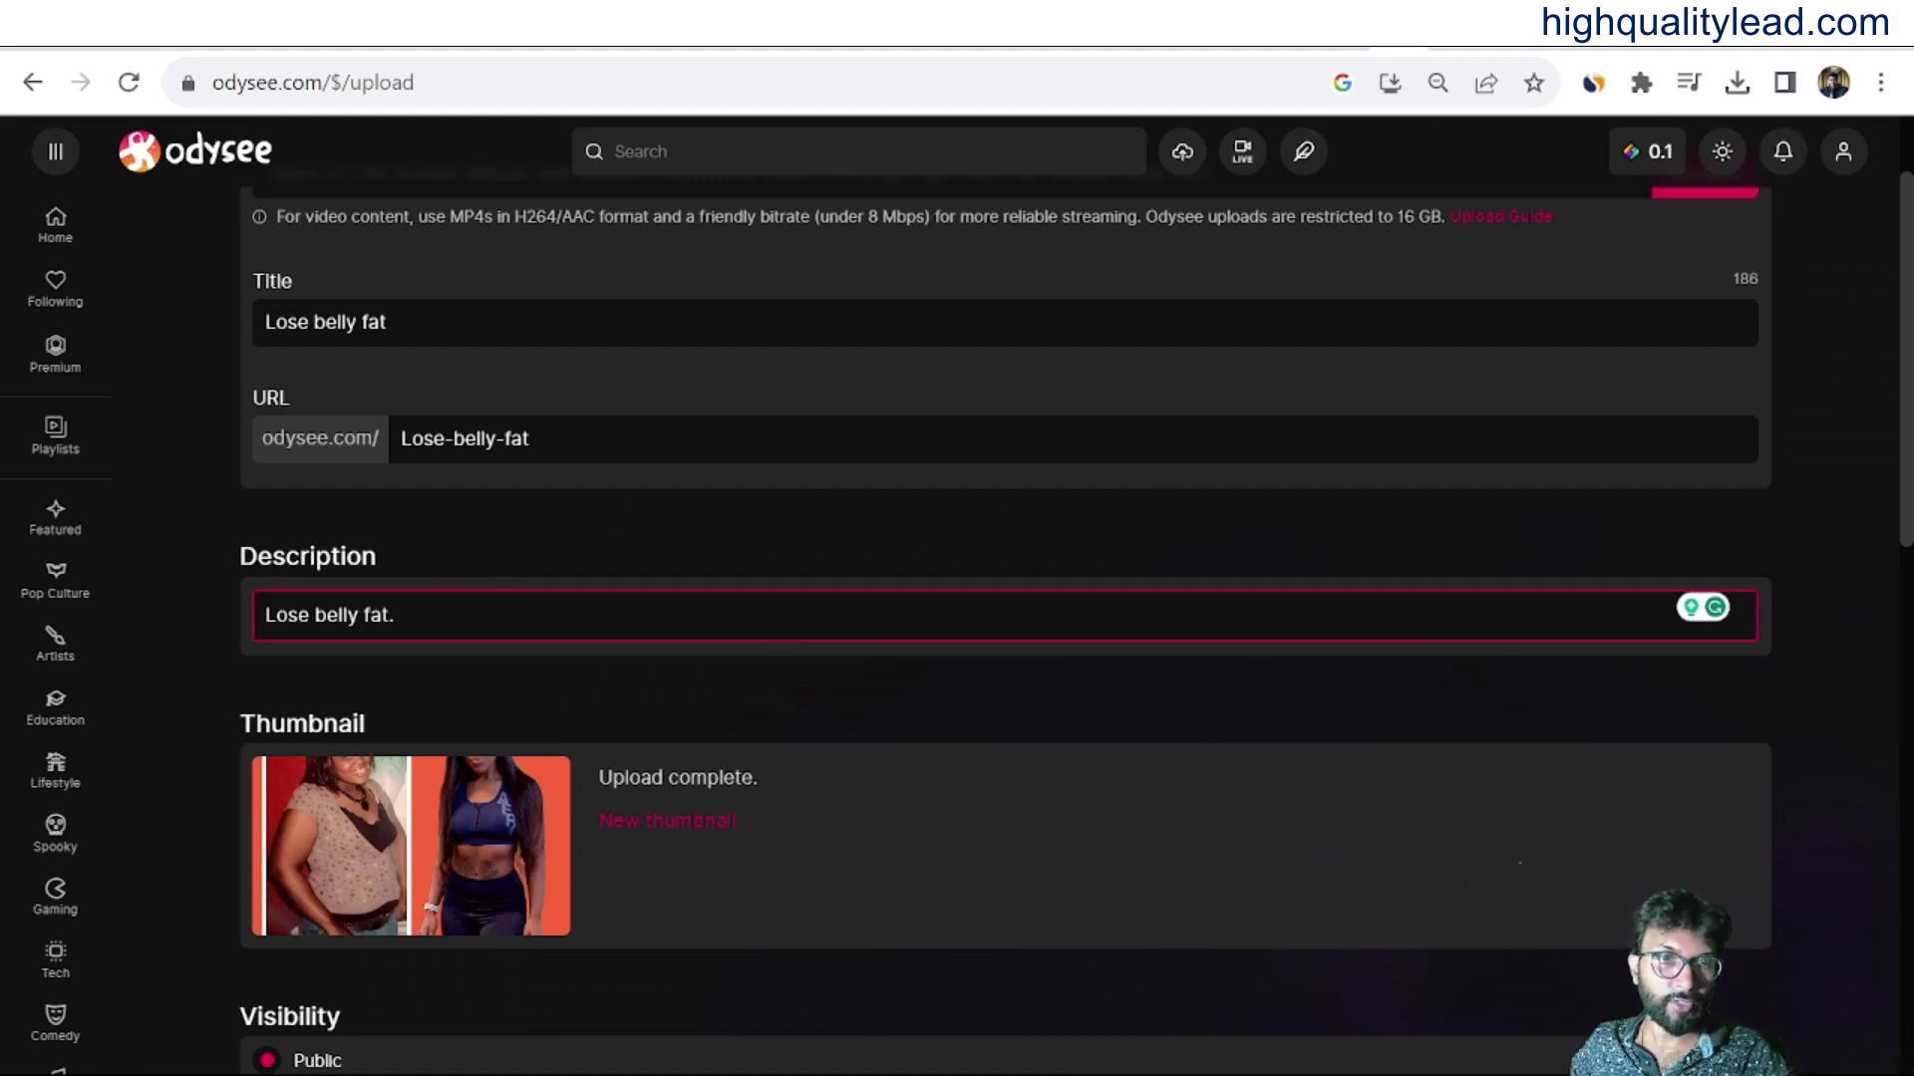
scroll(872, 738, down, 10)
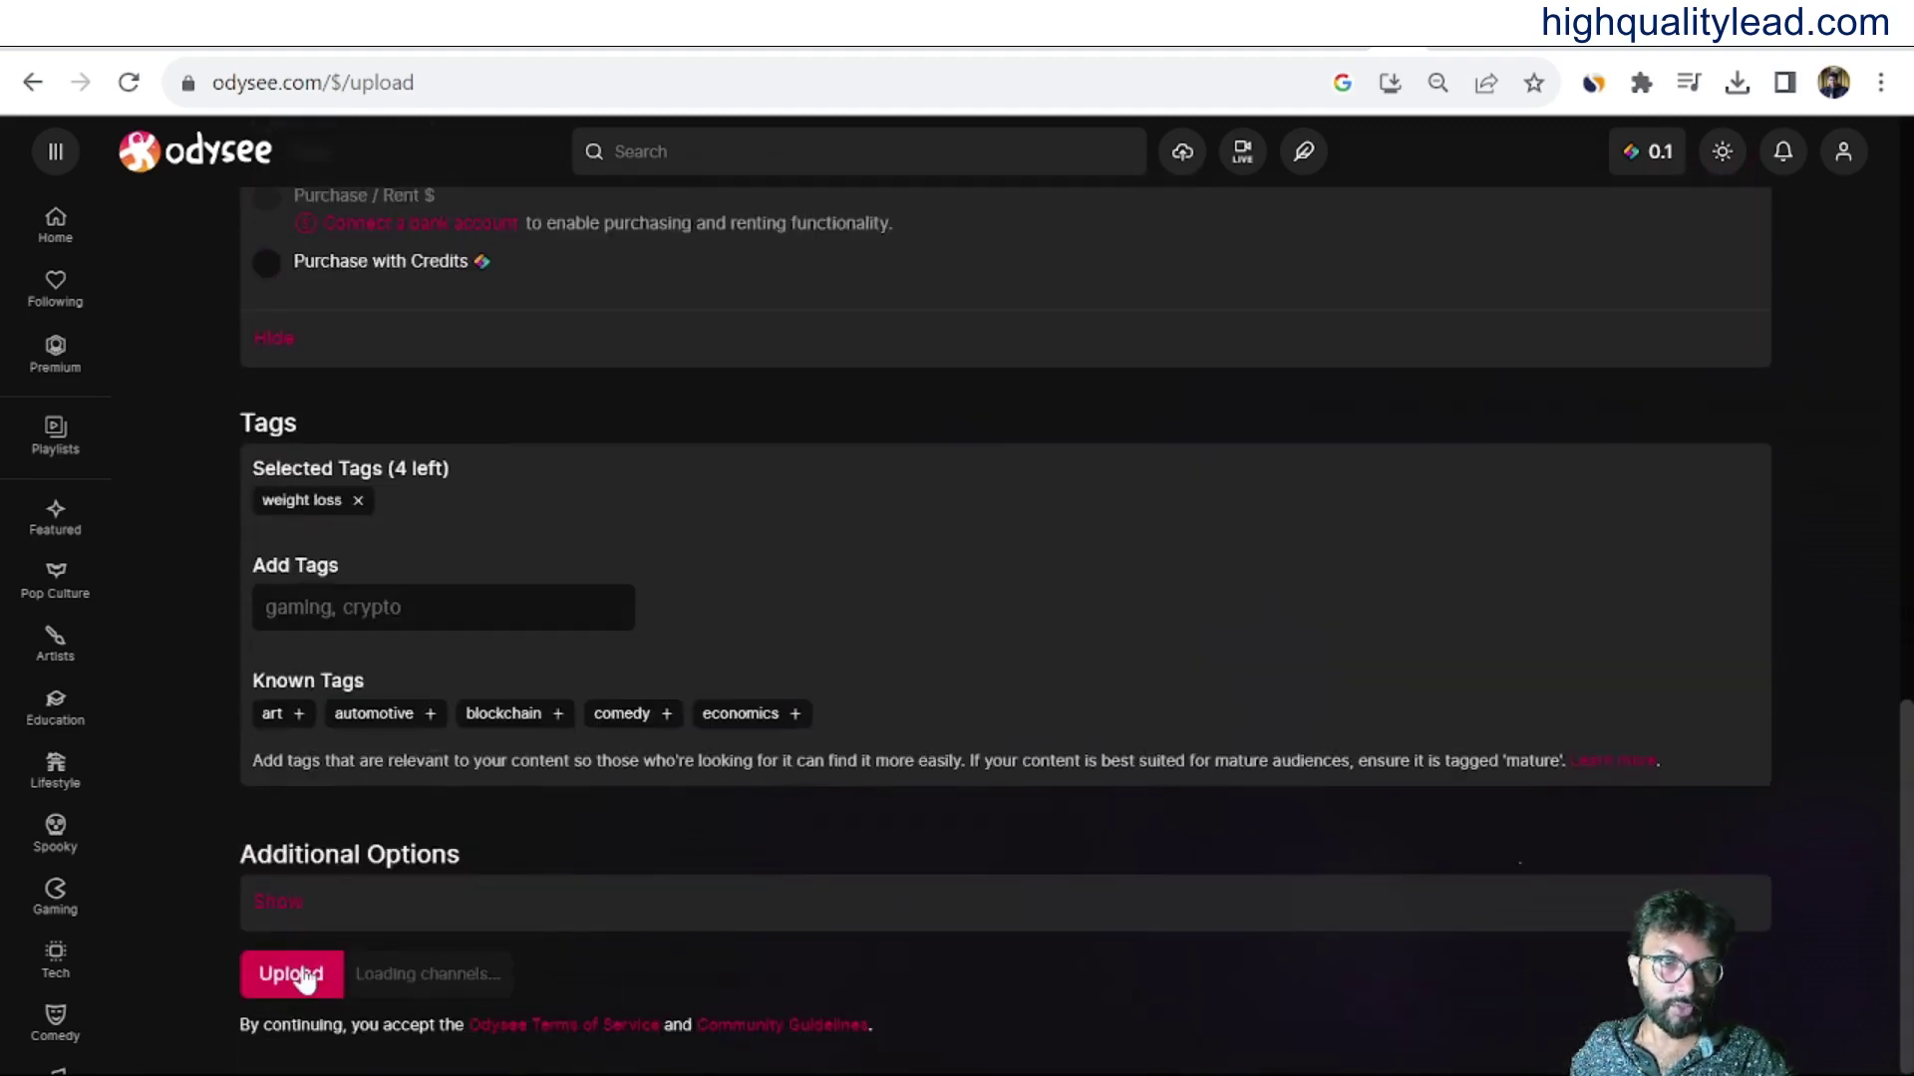
click(299, 976)
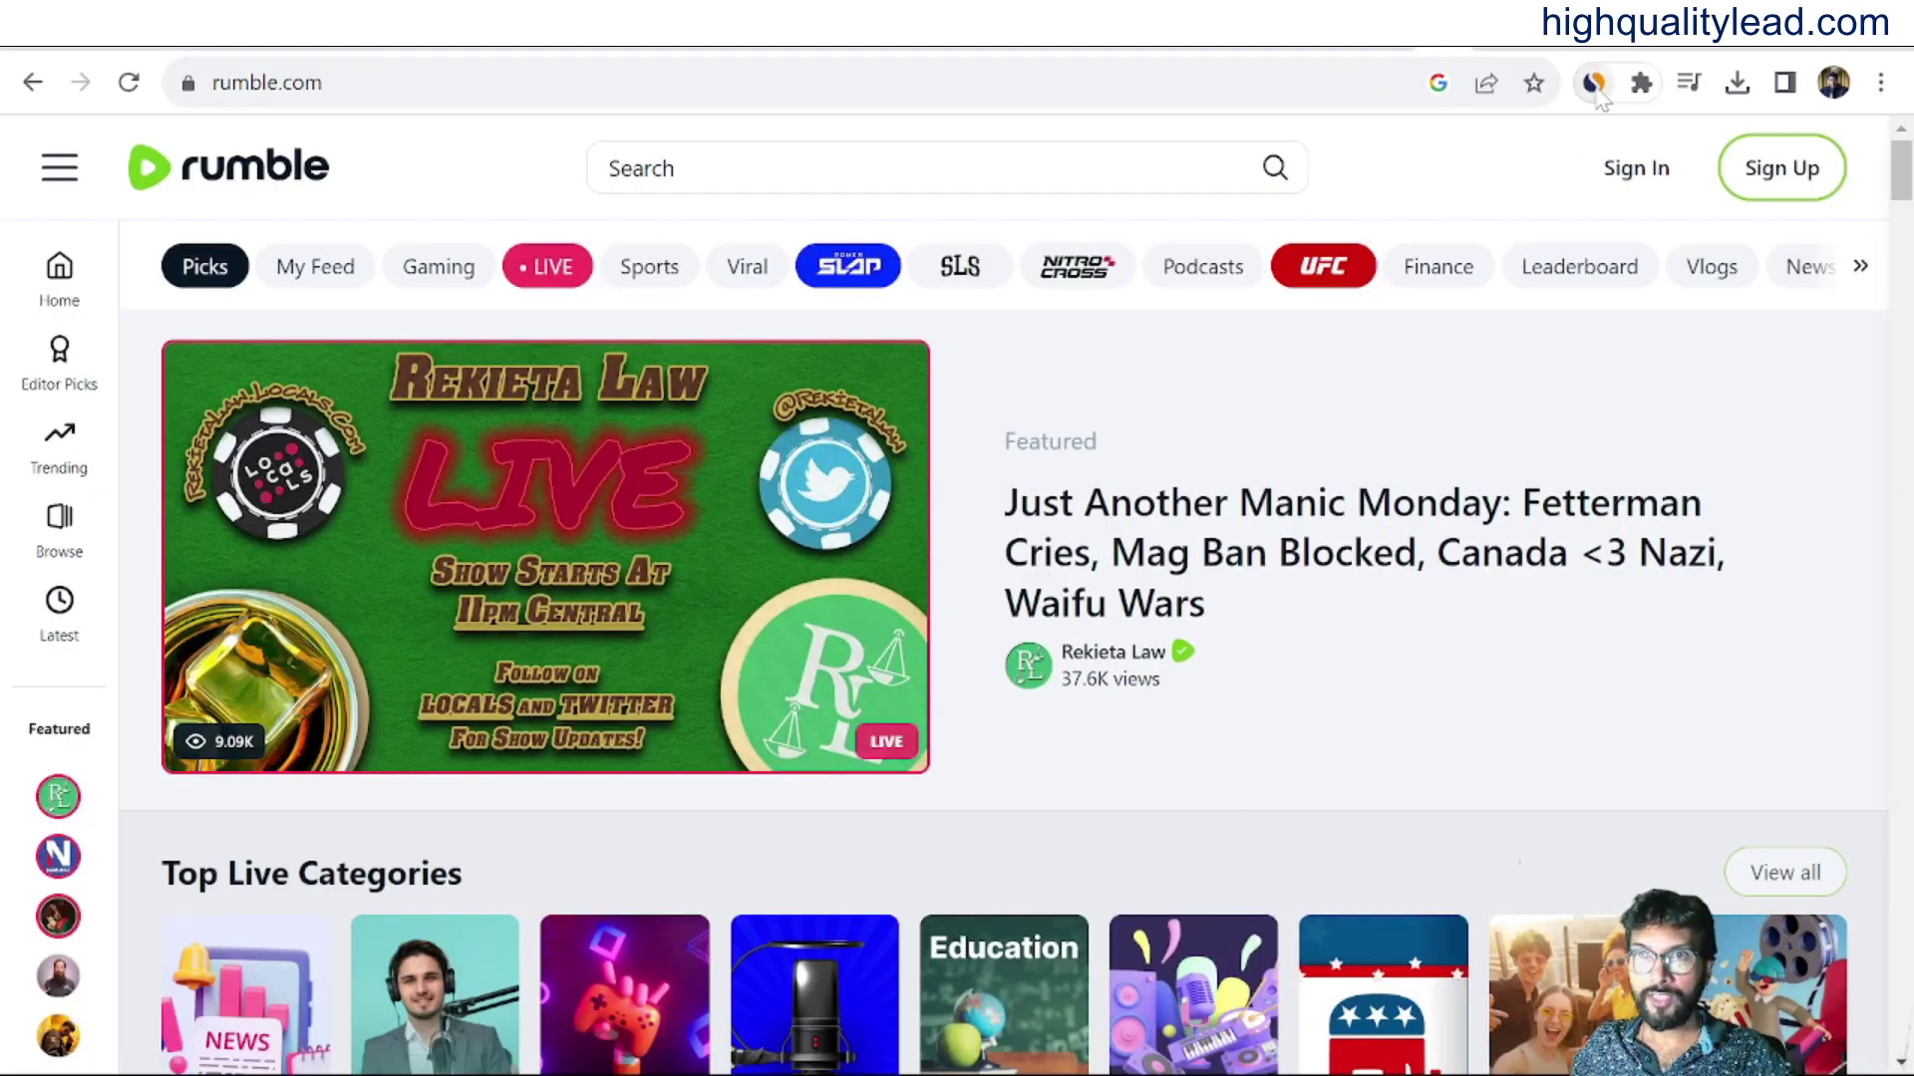
Examine the Similarweb traffic statistics for Rumble and BitChute, including BitChute's monthly visits for July and August 2023.
click(1594, 84)
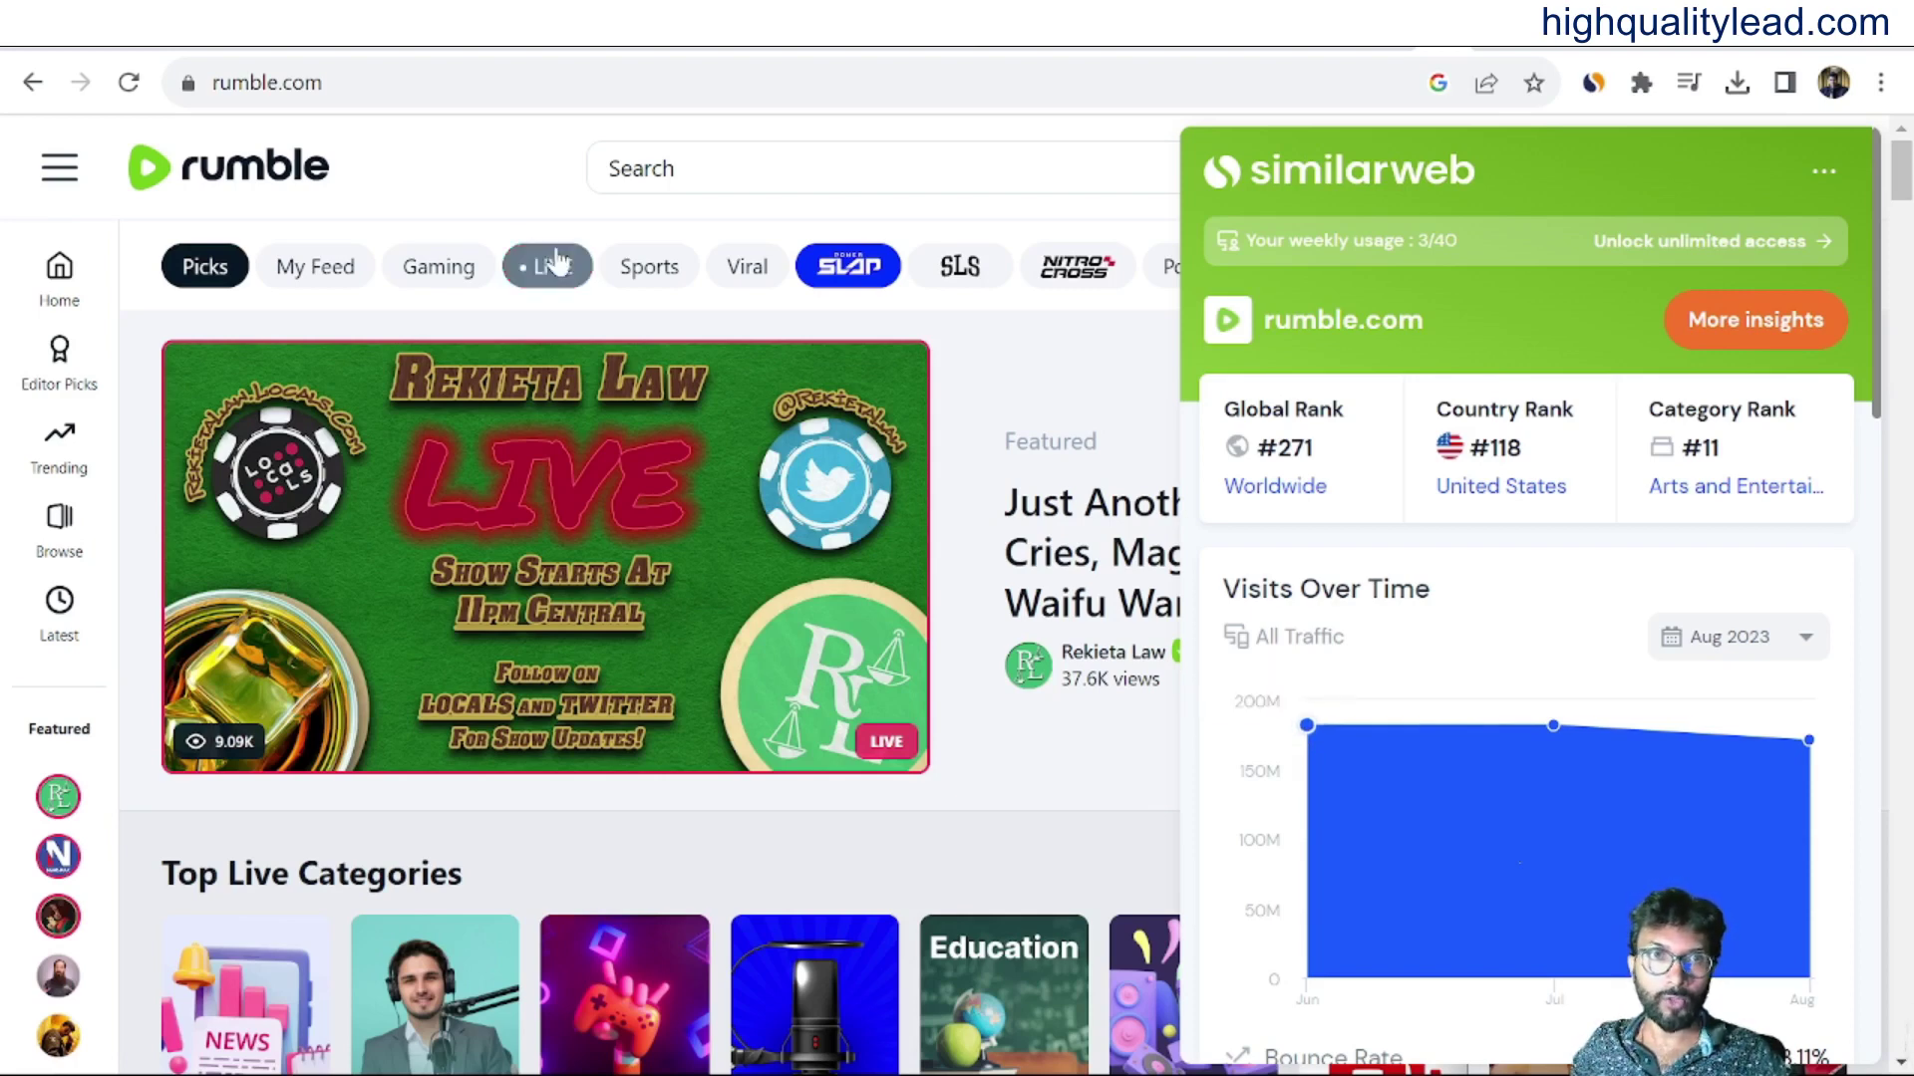
click(406, 152)
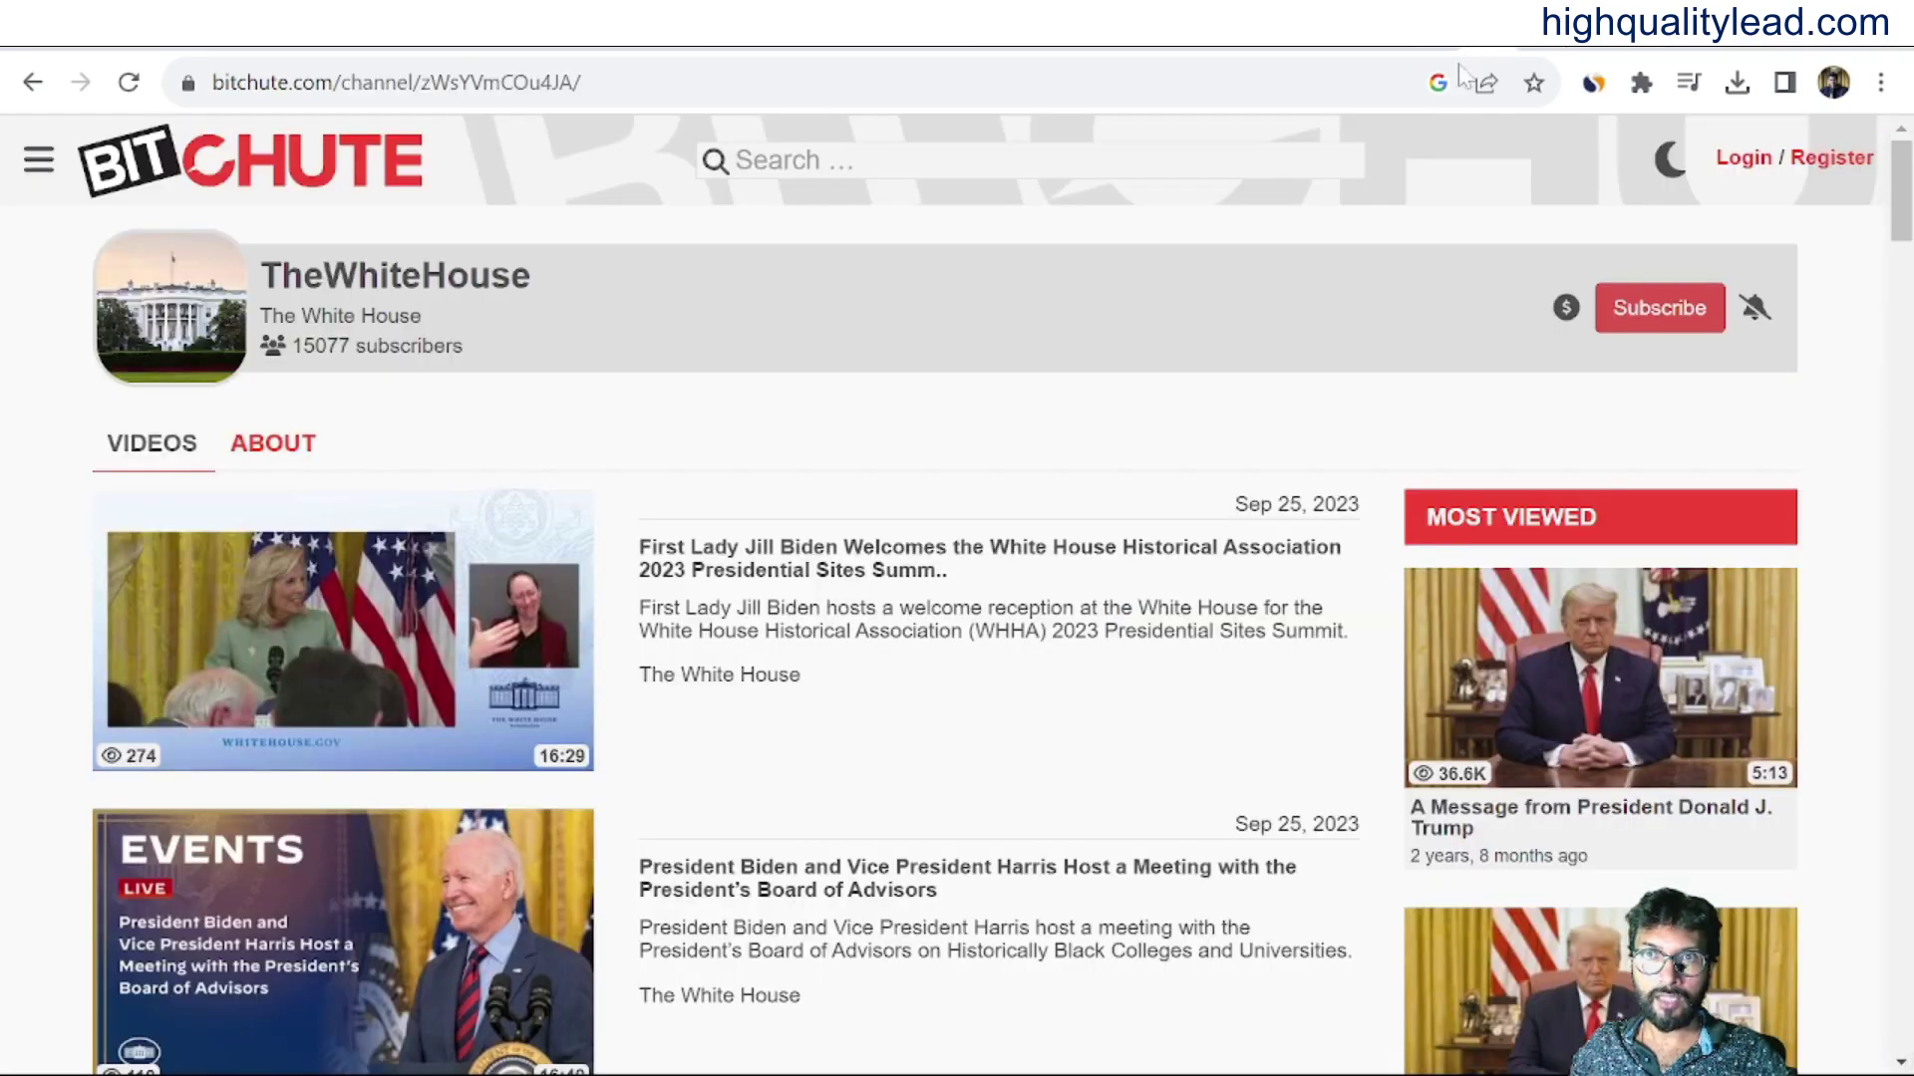
click(1495, 25)
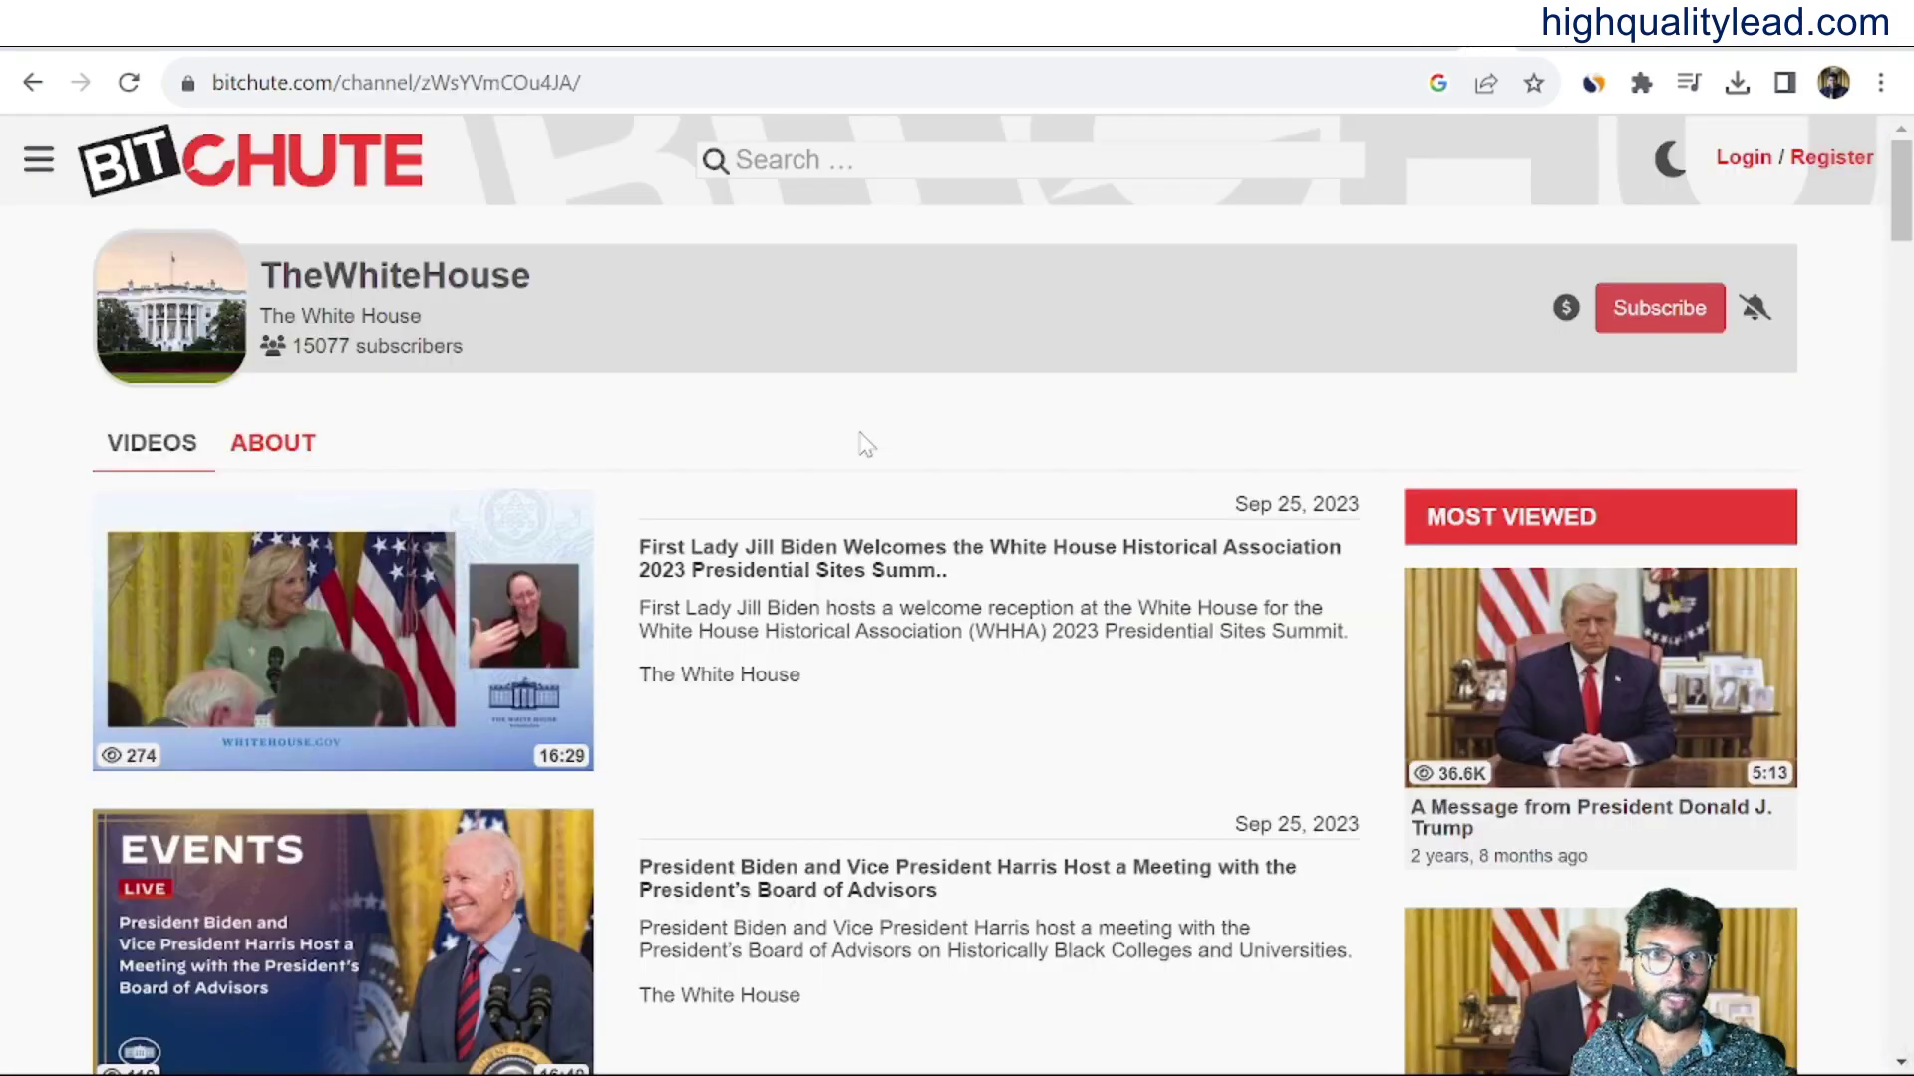
click(1594, 84)
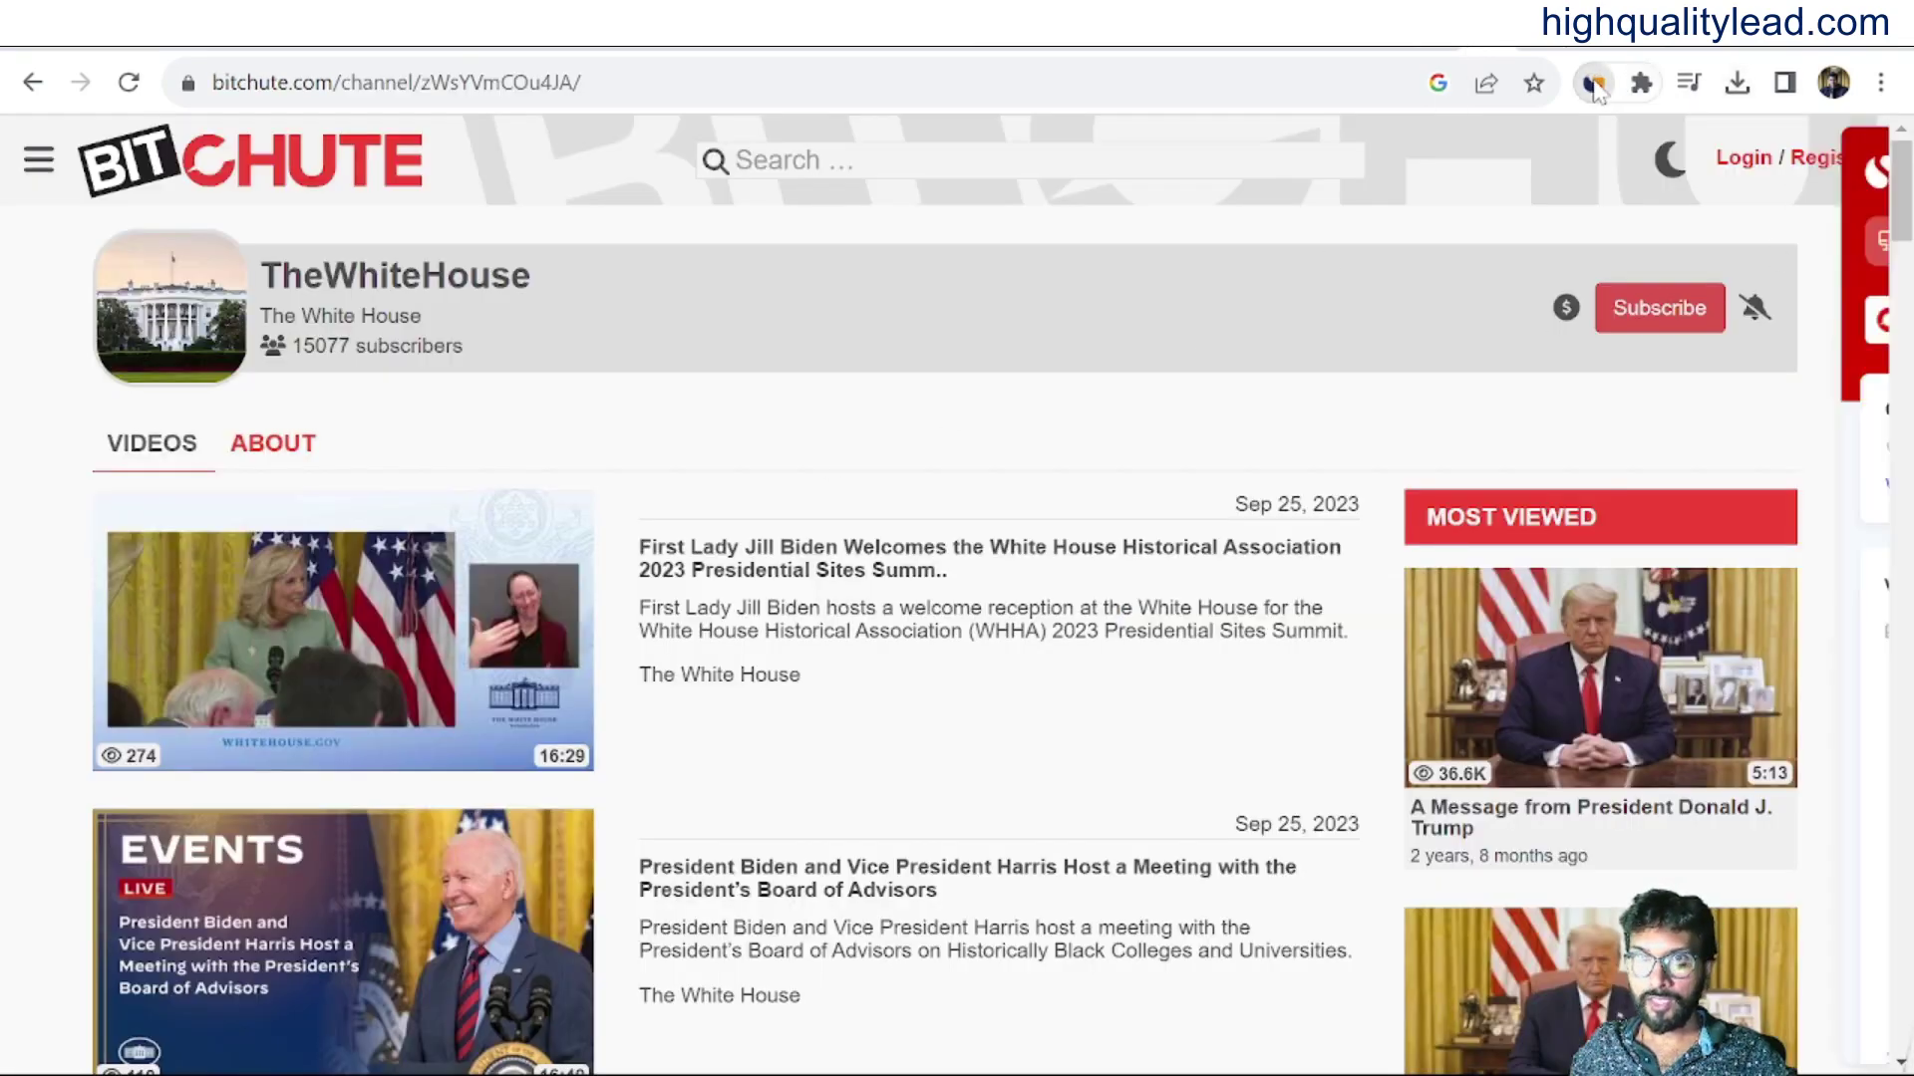
mouse_move(1560, 780)
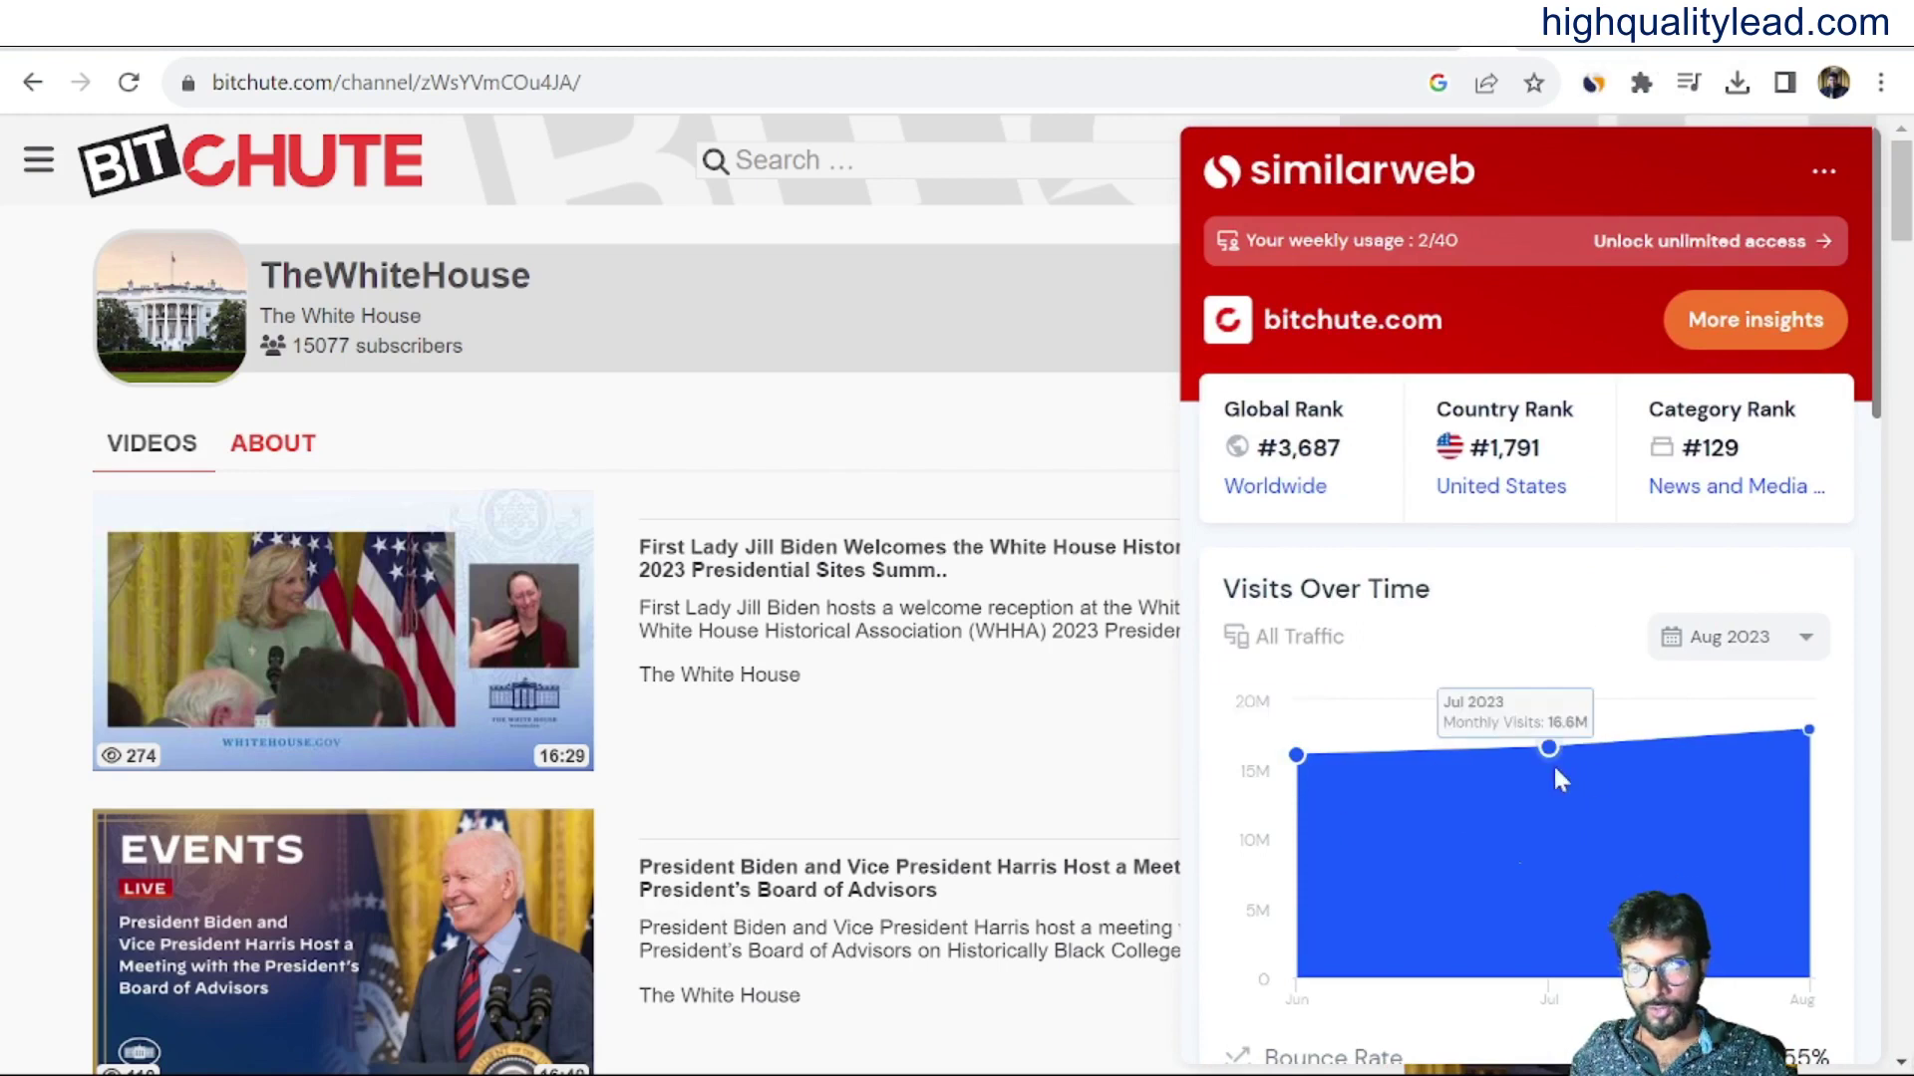
mouse_move(1794, 738)
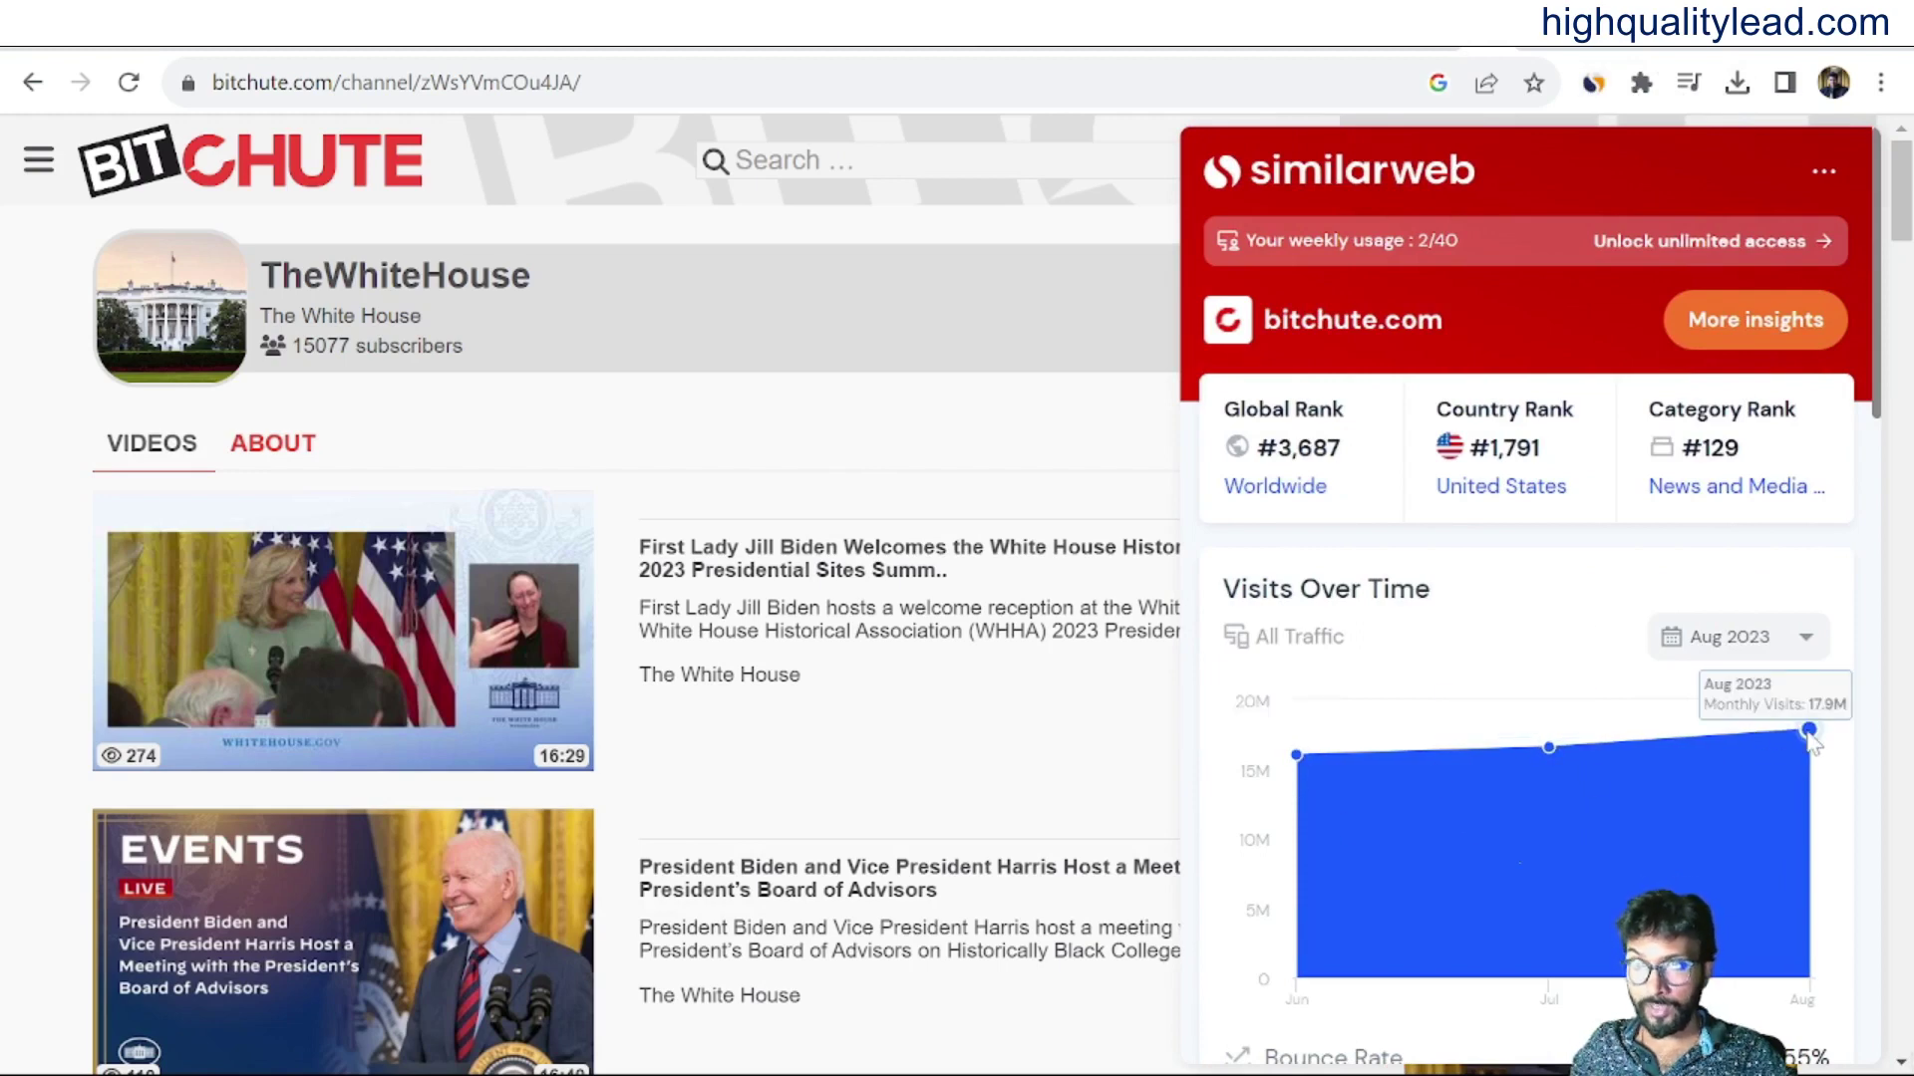
click(972, 438)
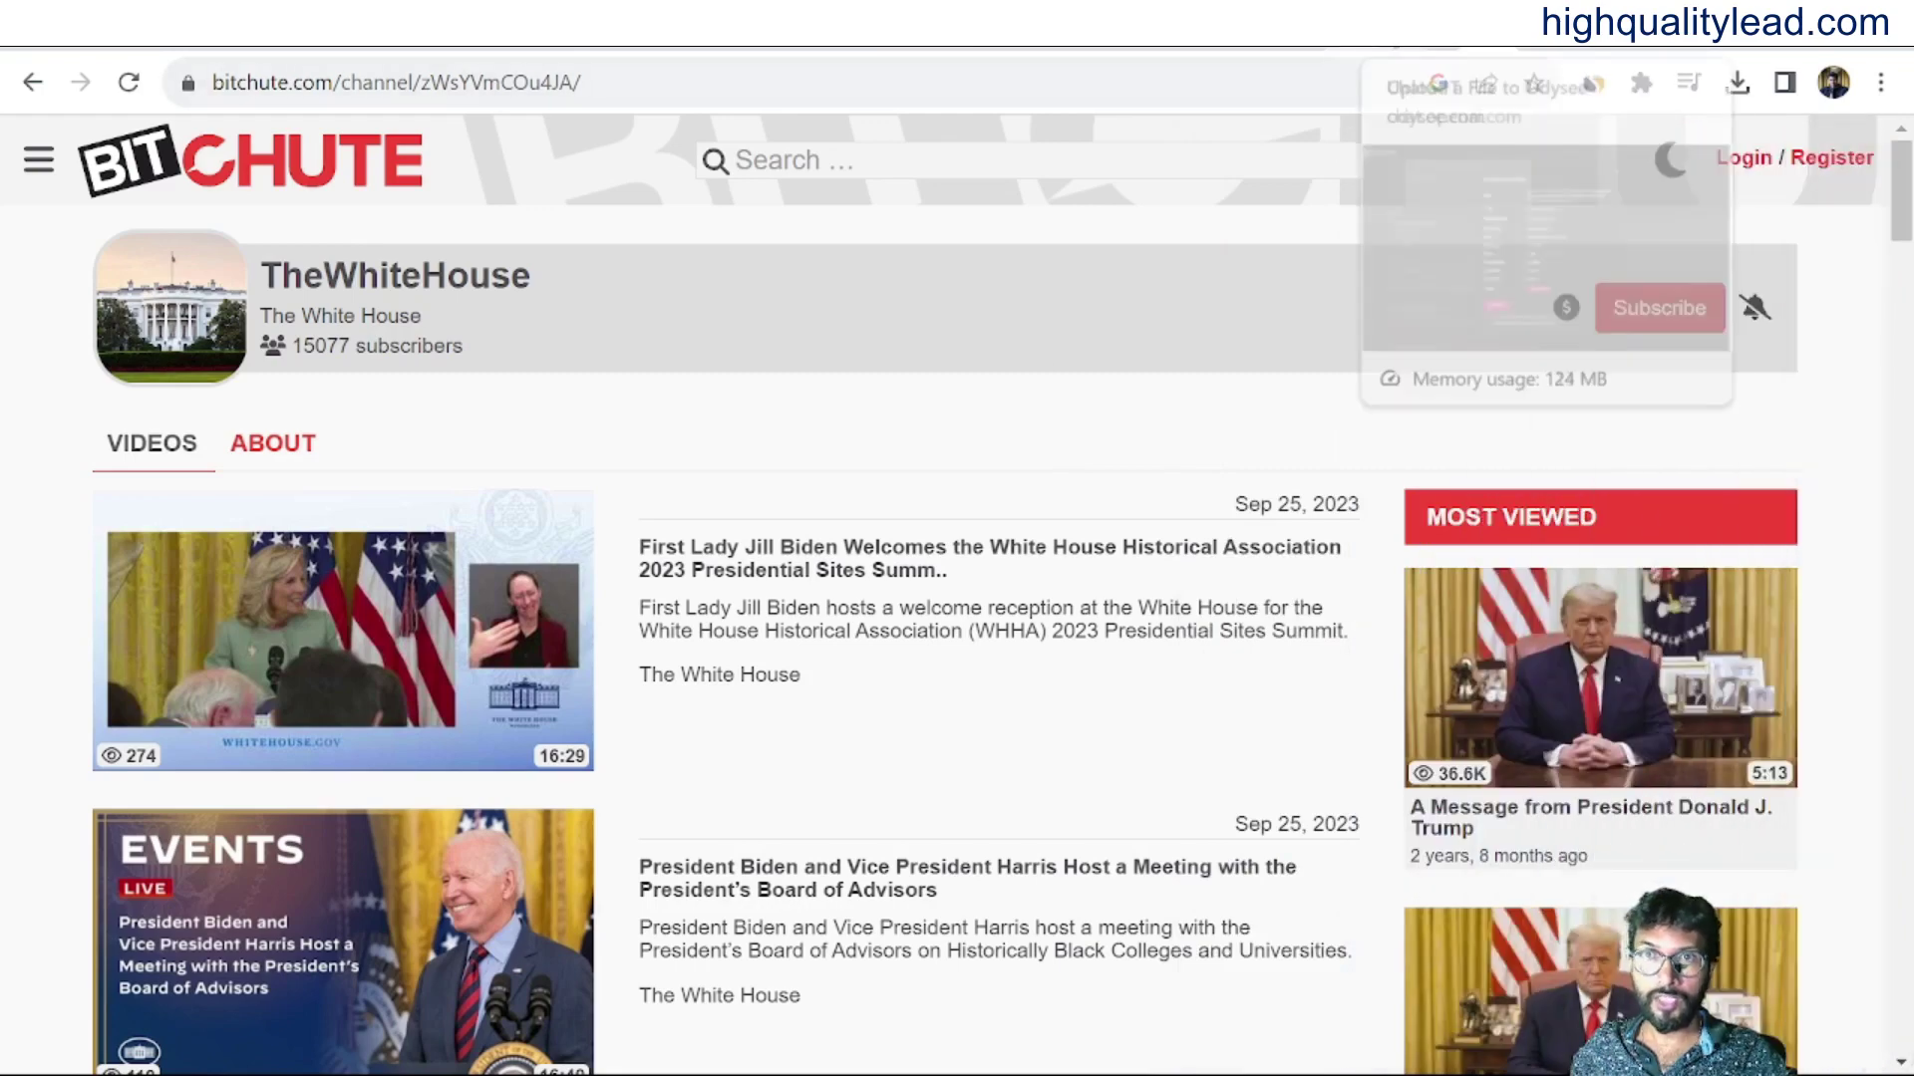
click(1420, 47)
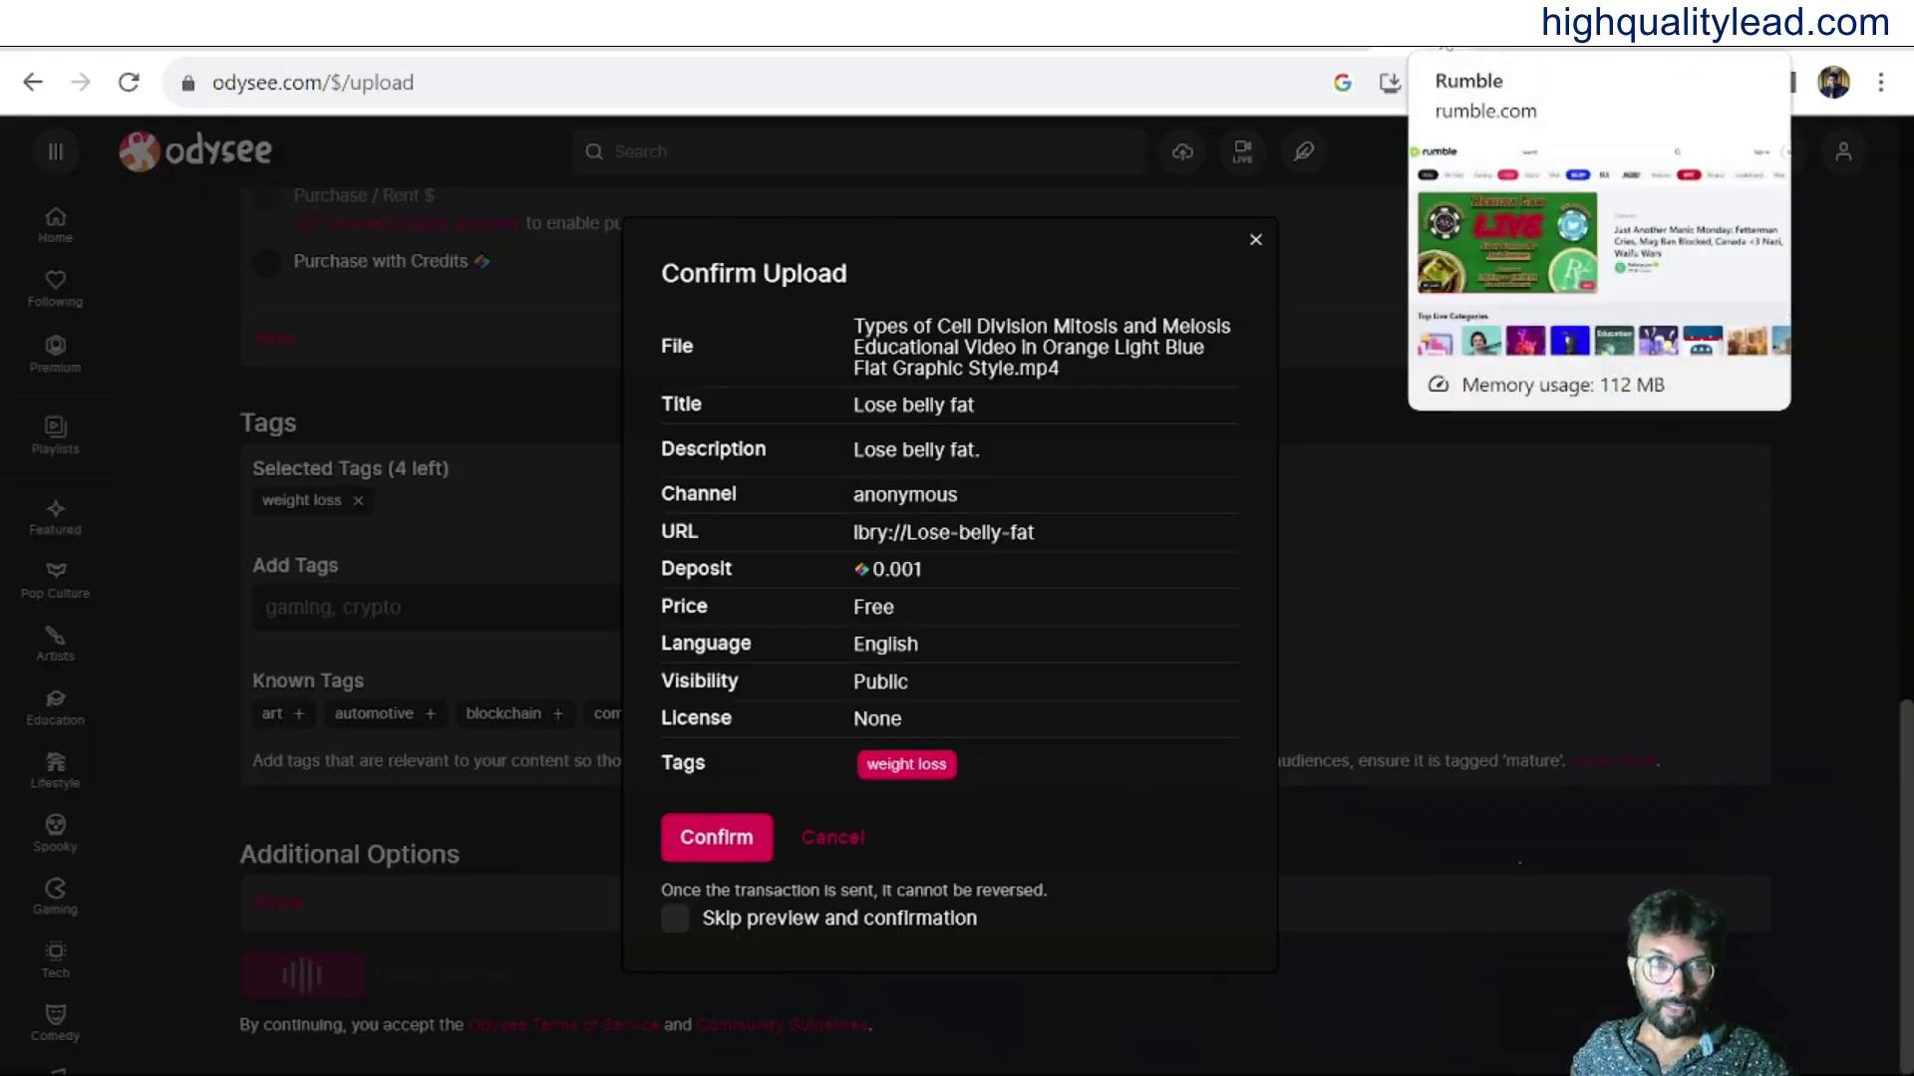
click(1425, 48)
click(1492, 48)
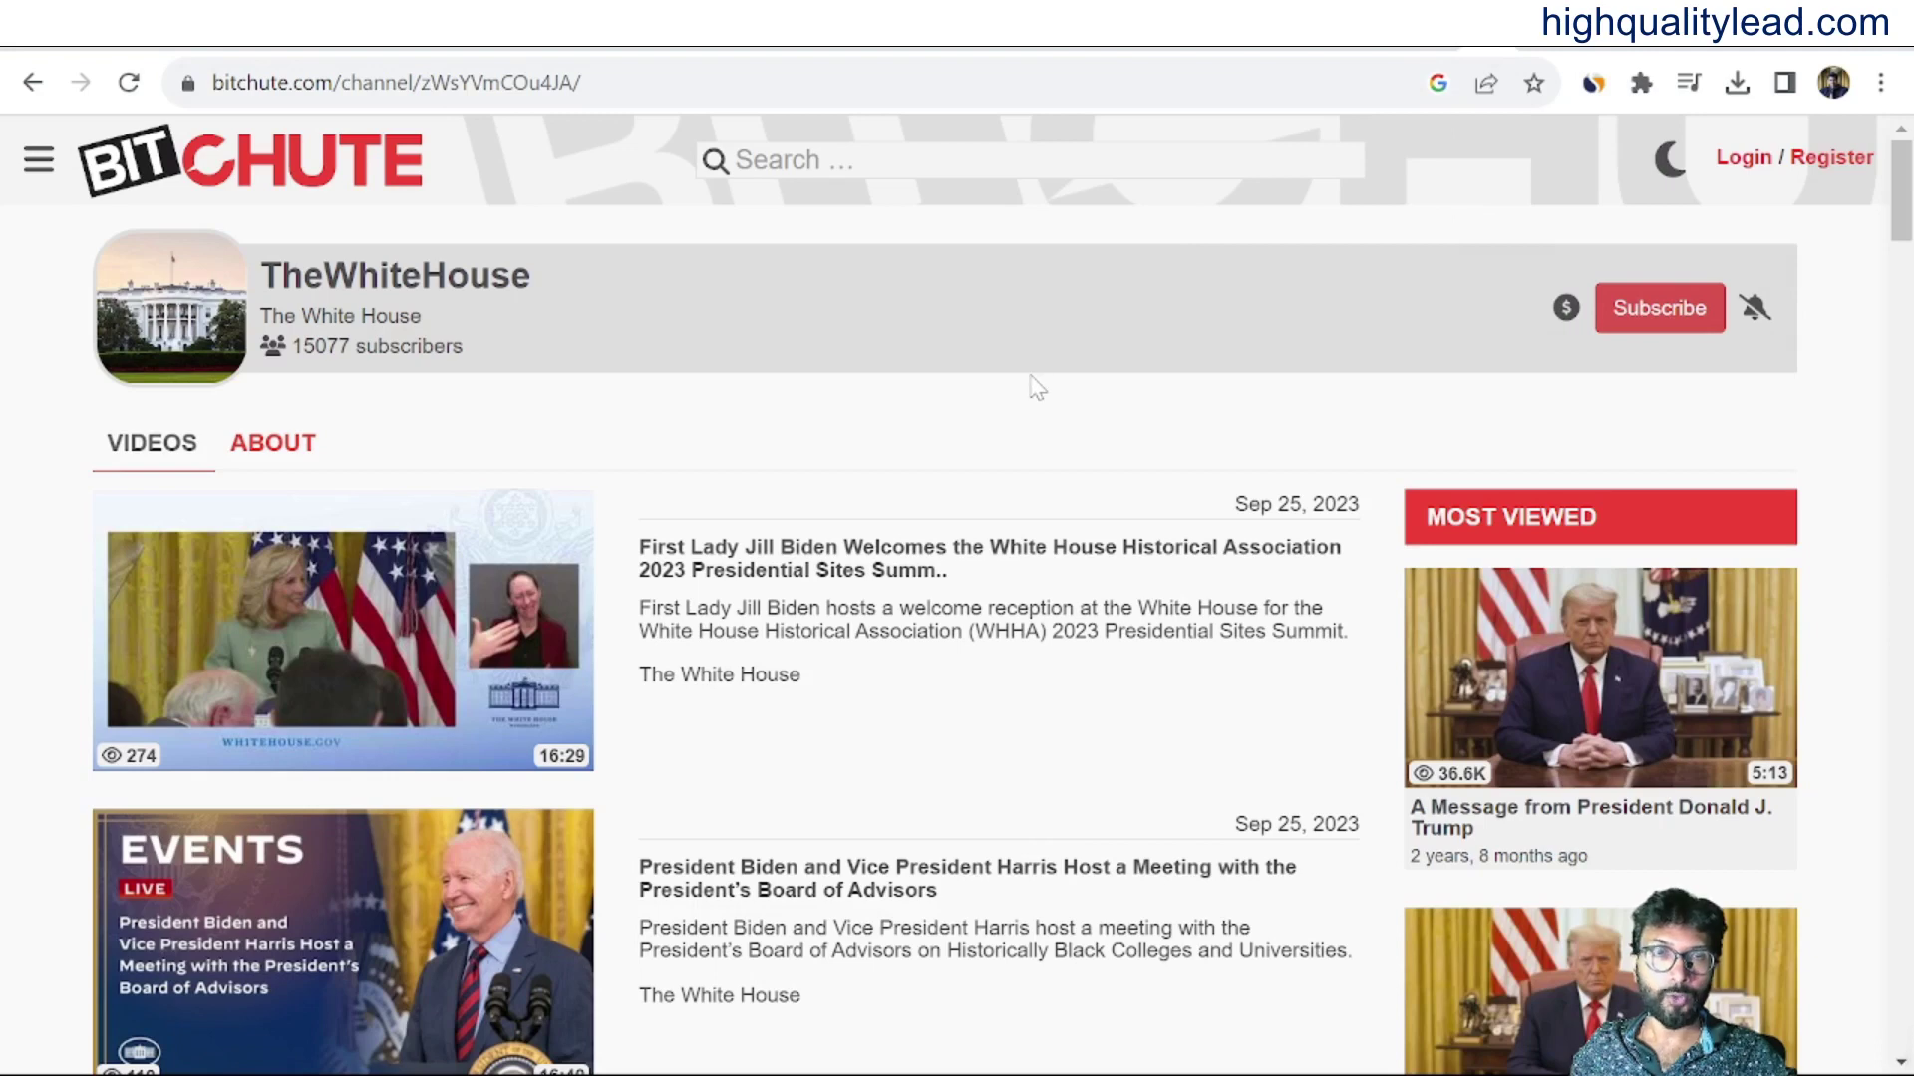